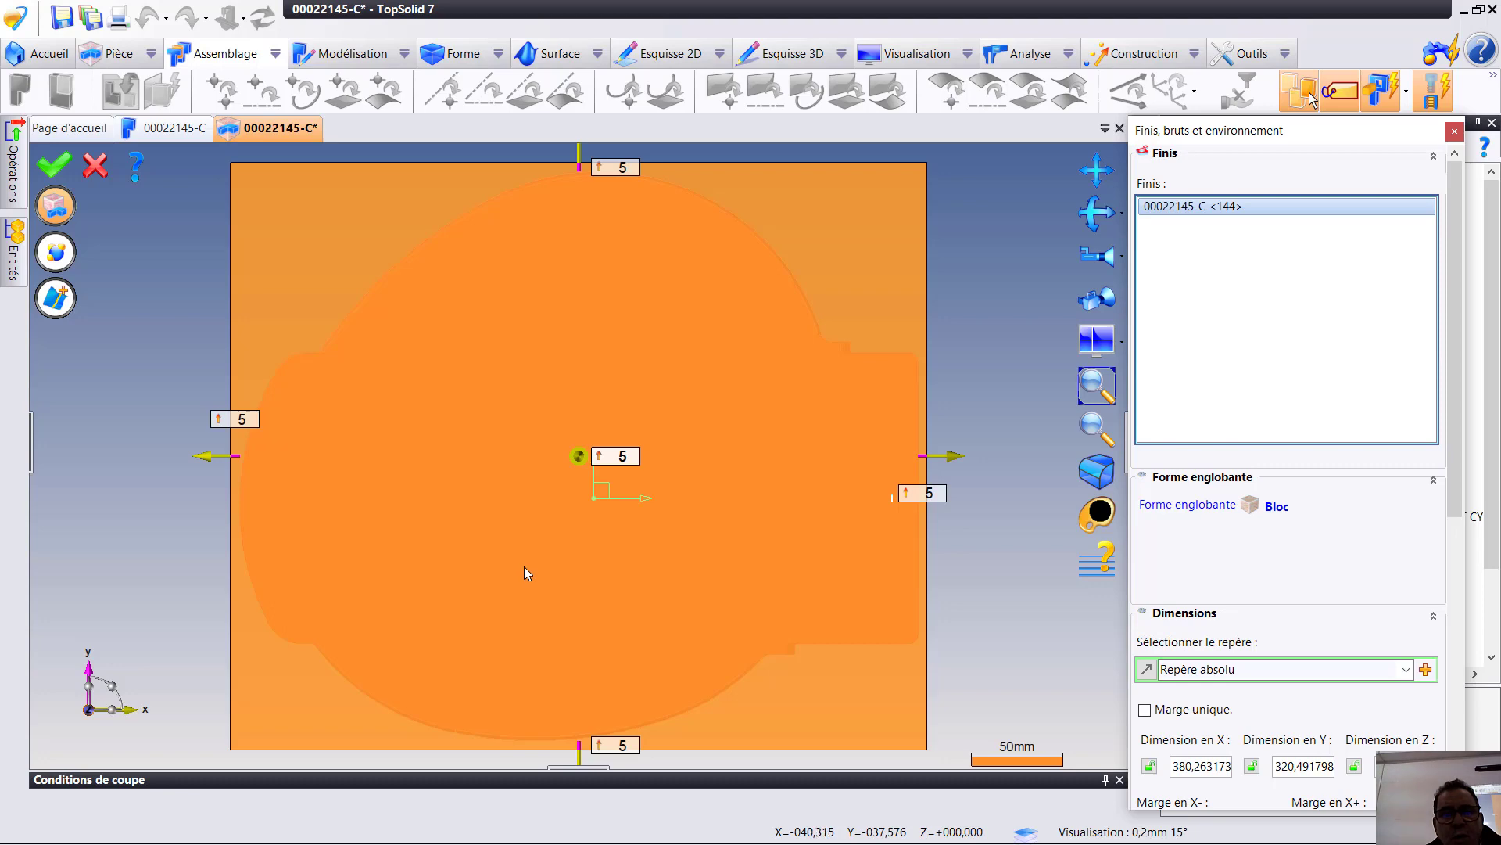
- Set the stock block's margins to 2 mm on both X sides and both Y sides of the part
middle_drag(533, 603, 622, 325)
click(611, 346)
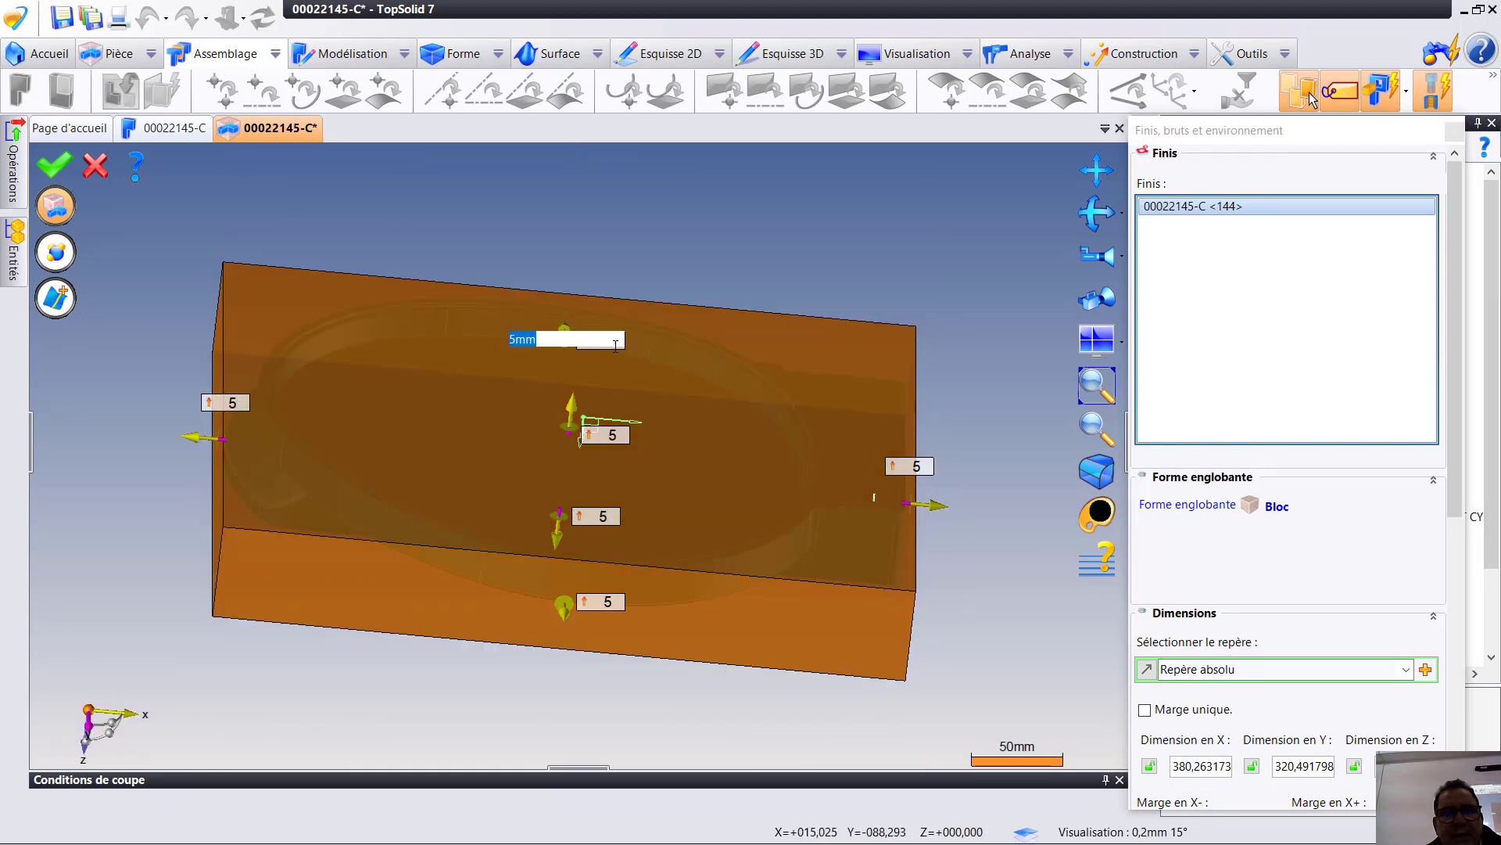
text(2)
key(Return)
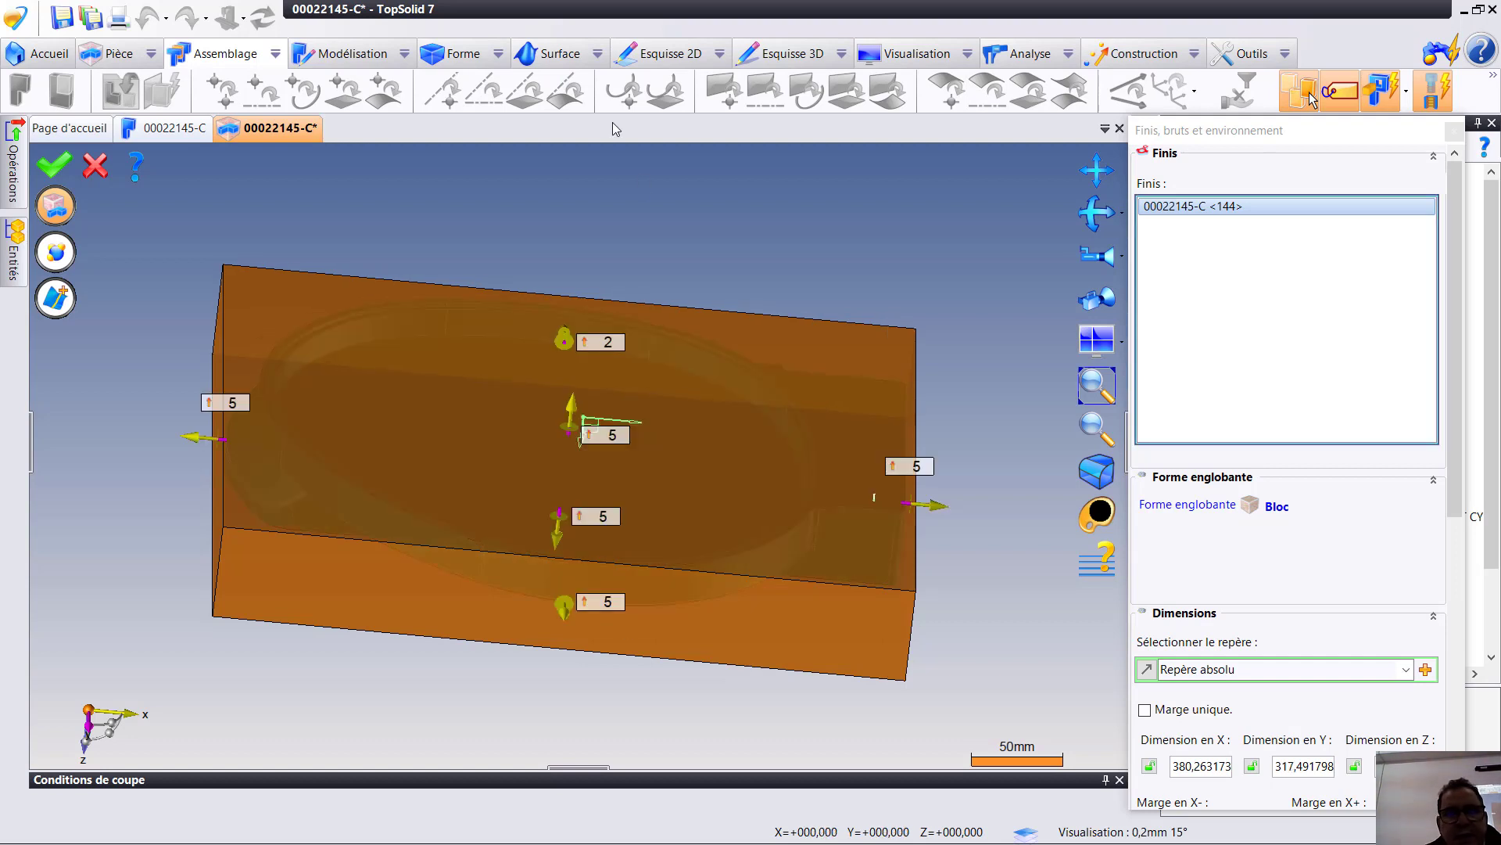
click(916, 467)
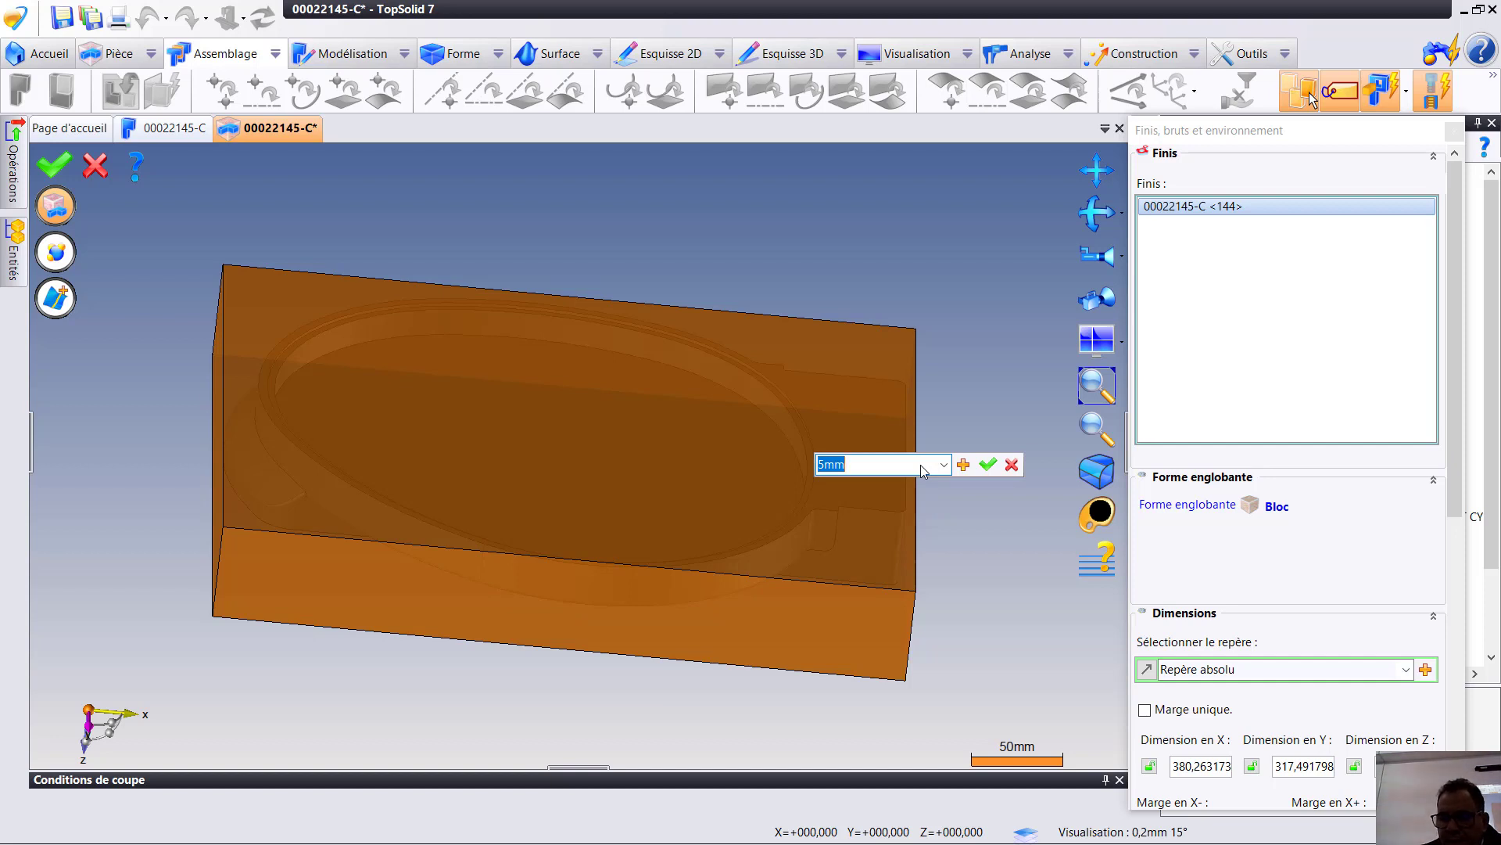
text(2)
key(Return)
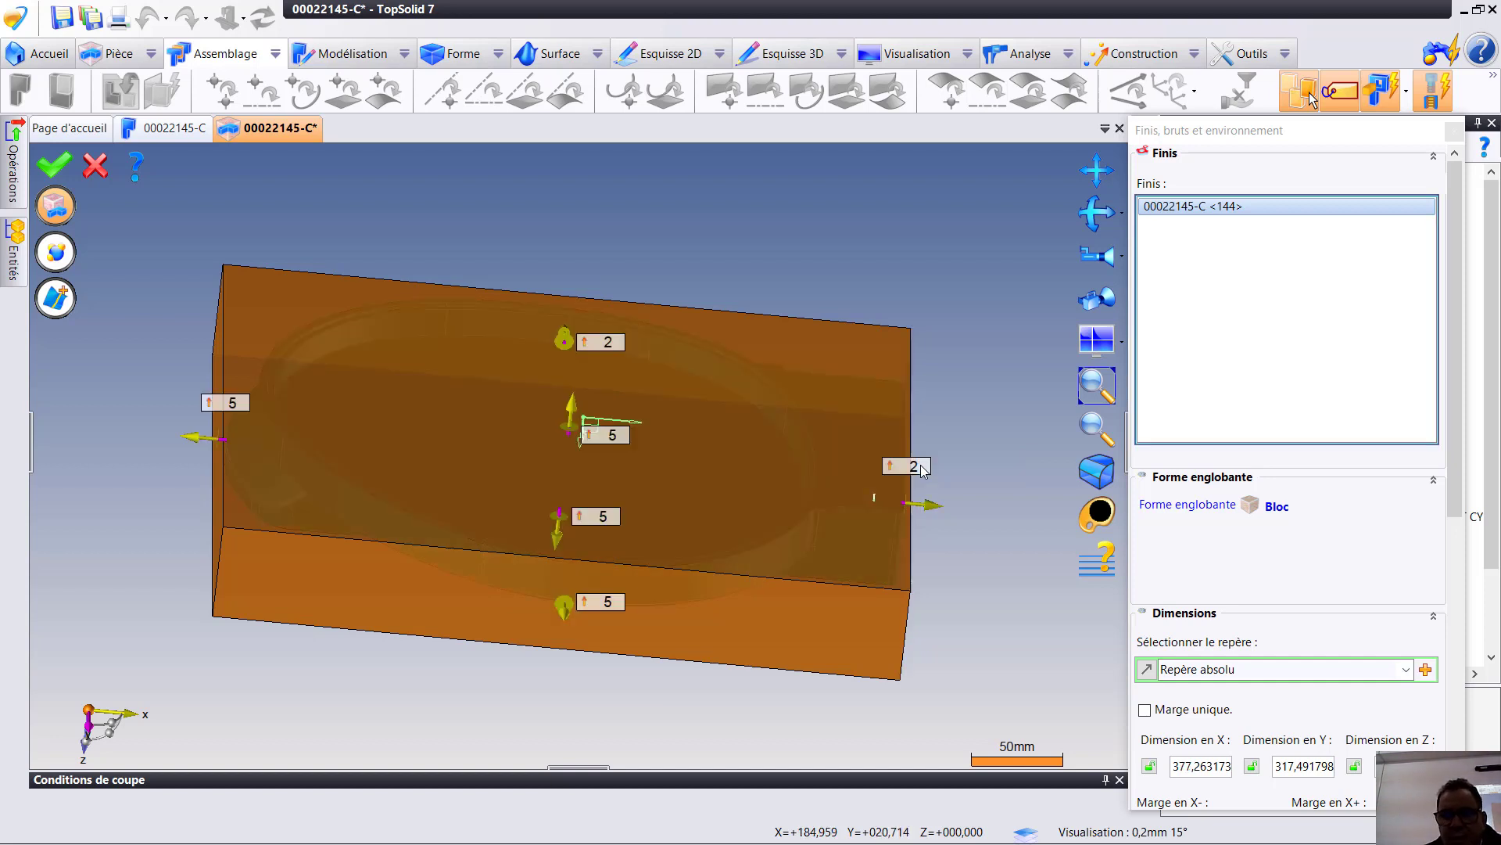
click(233, 405)
text(2)
key(Return)
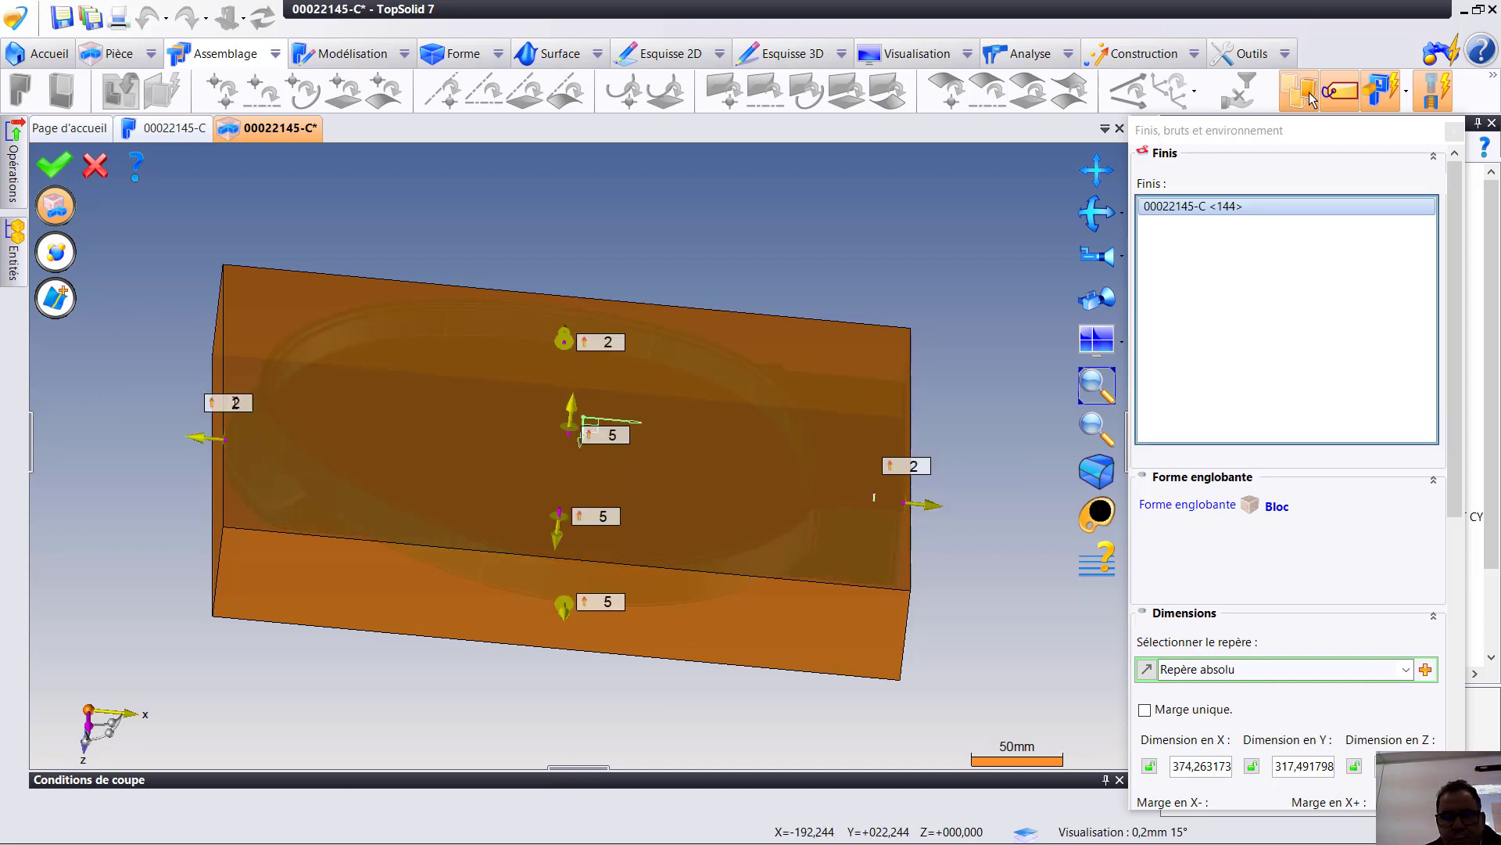
click(602, 607)
text(2)
key(Return)
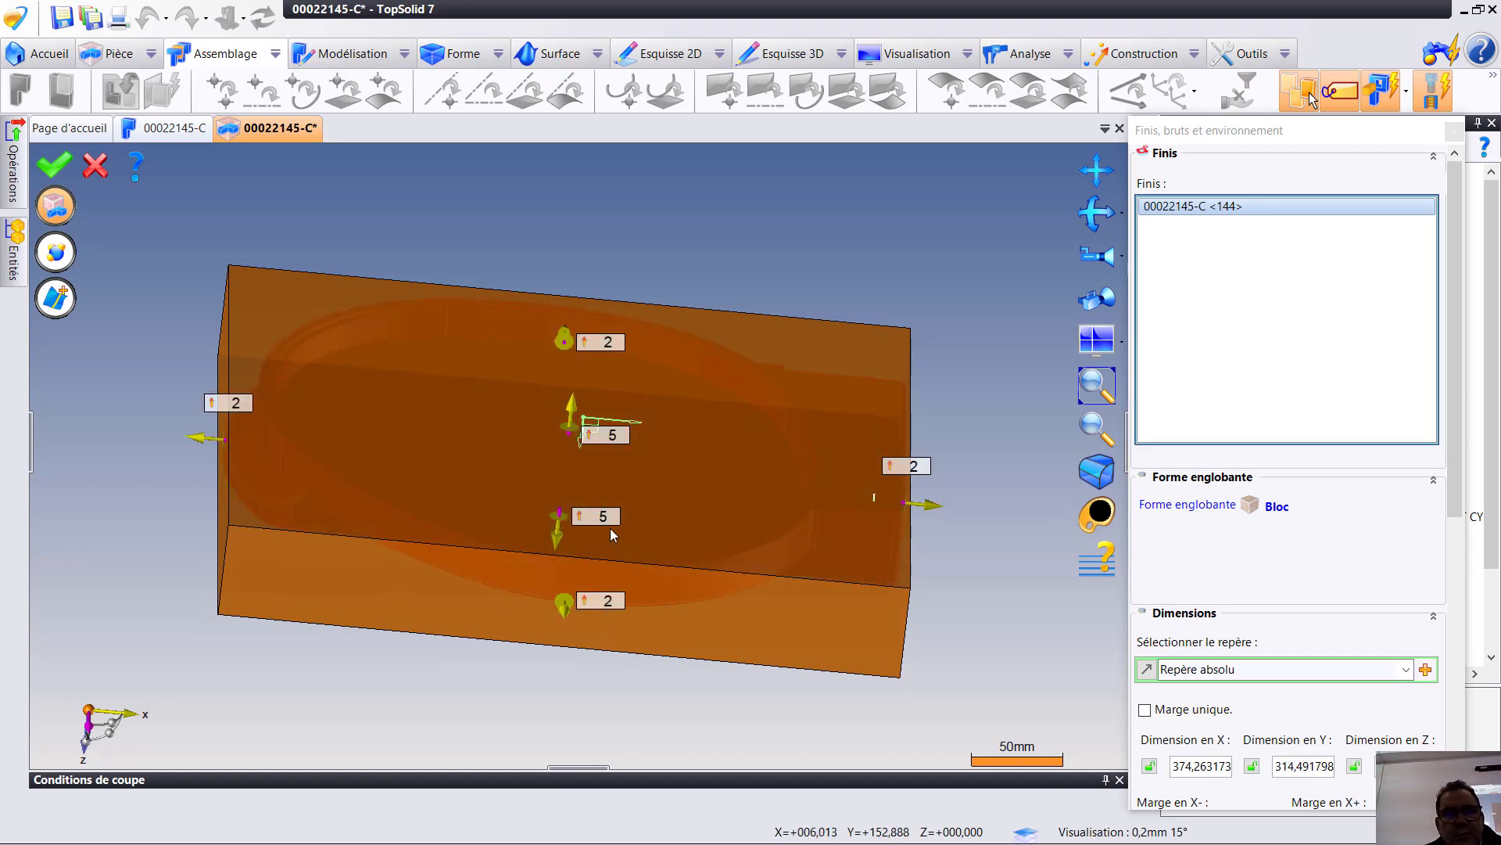
- Set both Z margins of the stock block to 2 mm, validate the stock definition and save the document
click(602, 517)
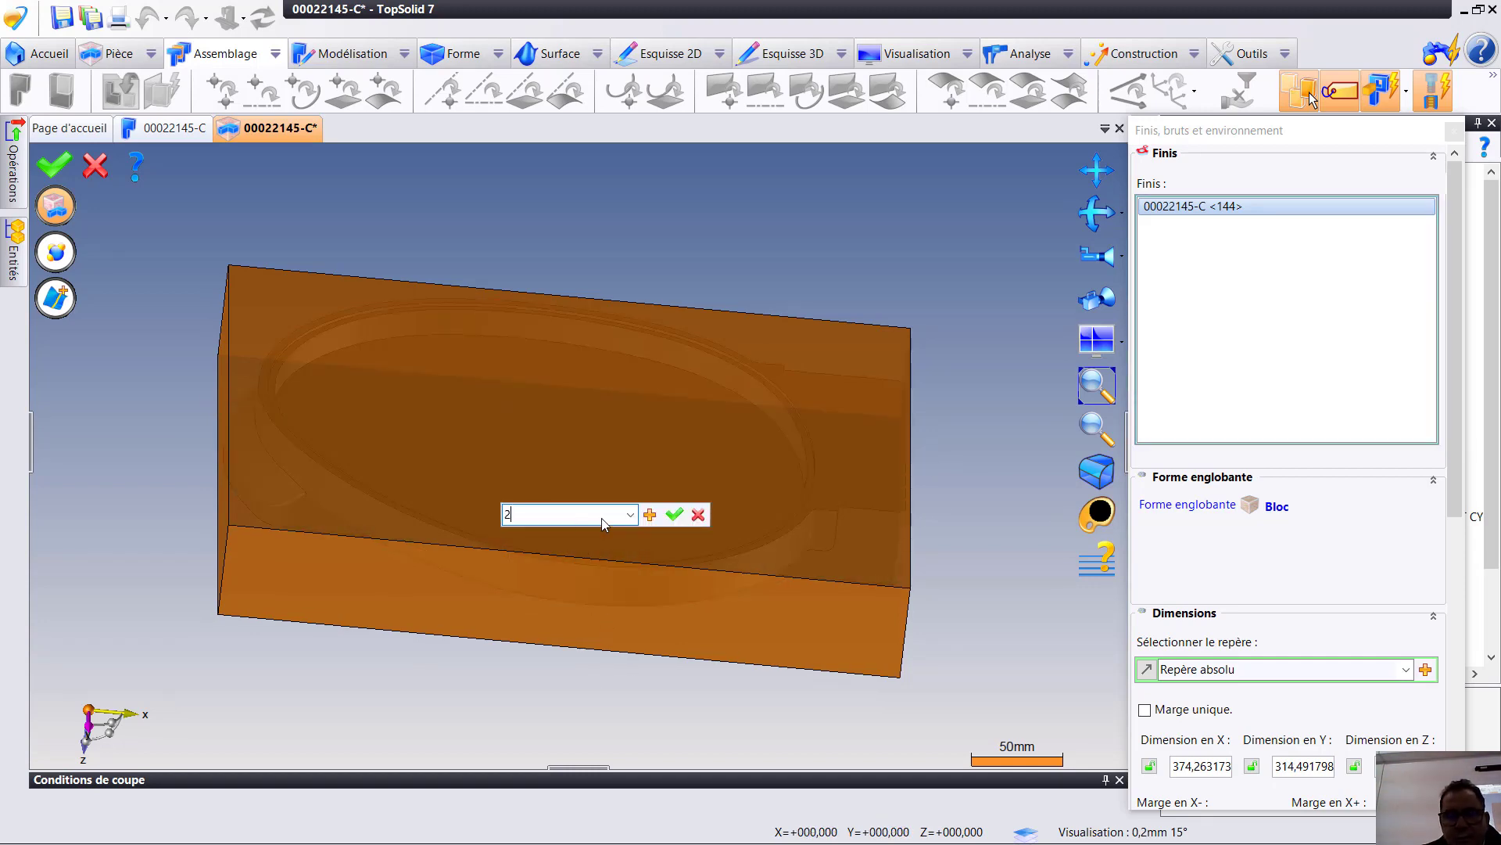
text(2)
key(Return)
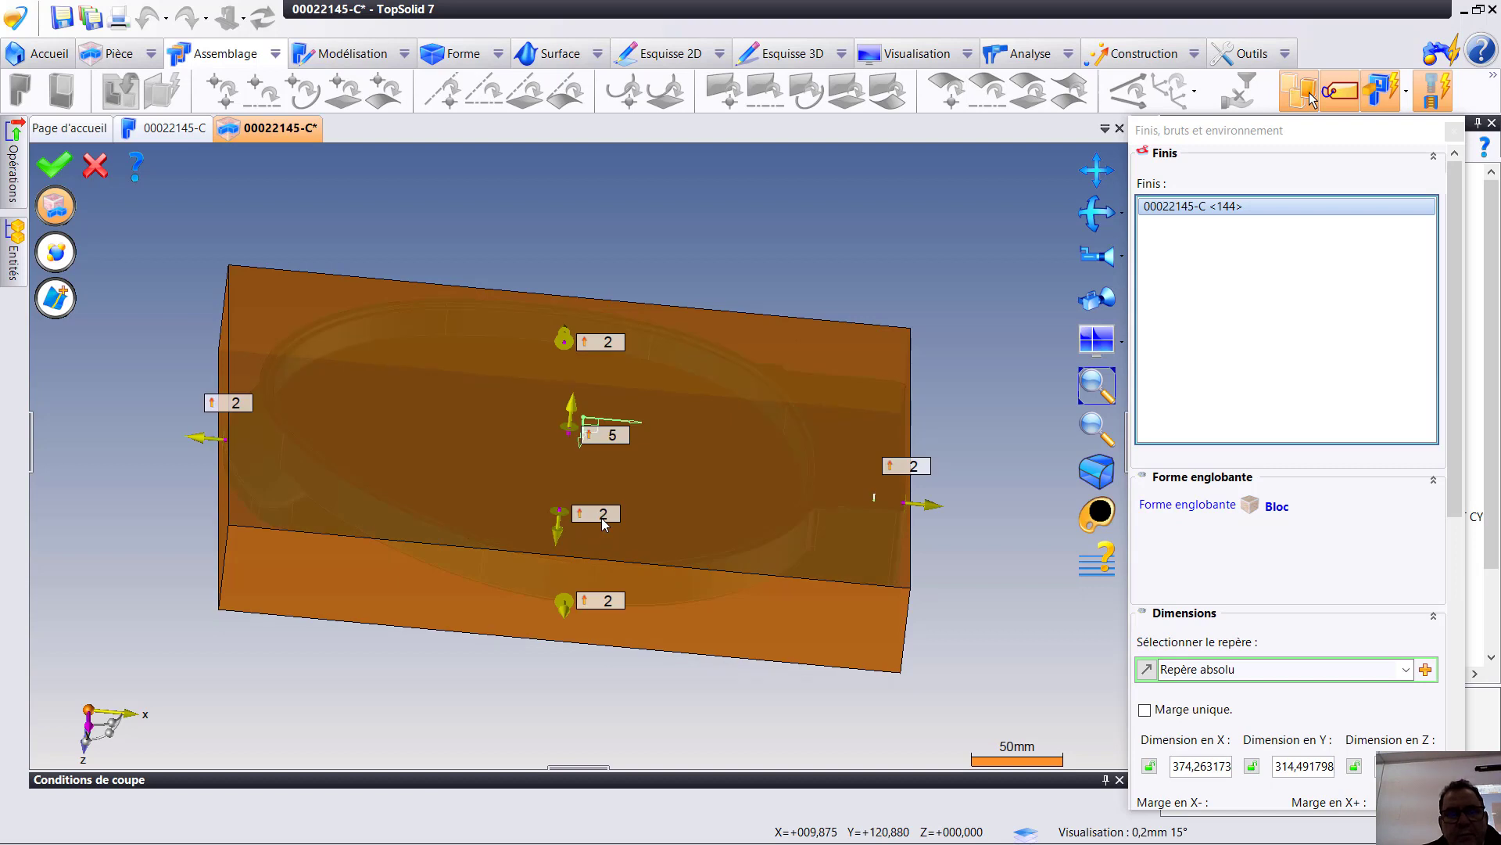
click(615, 435)
key(Return)
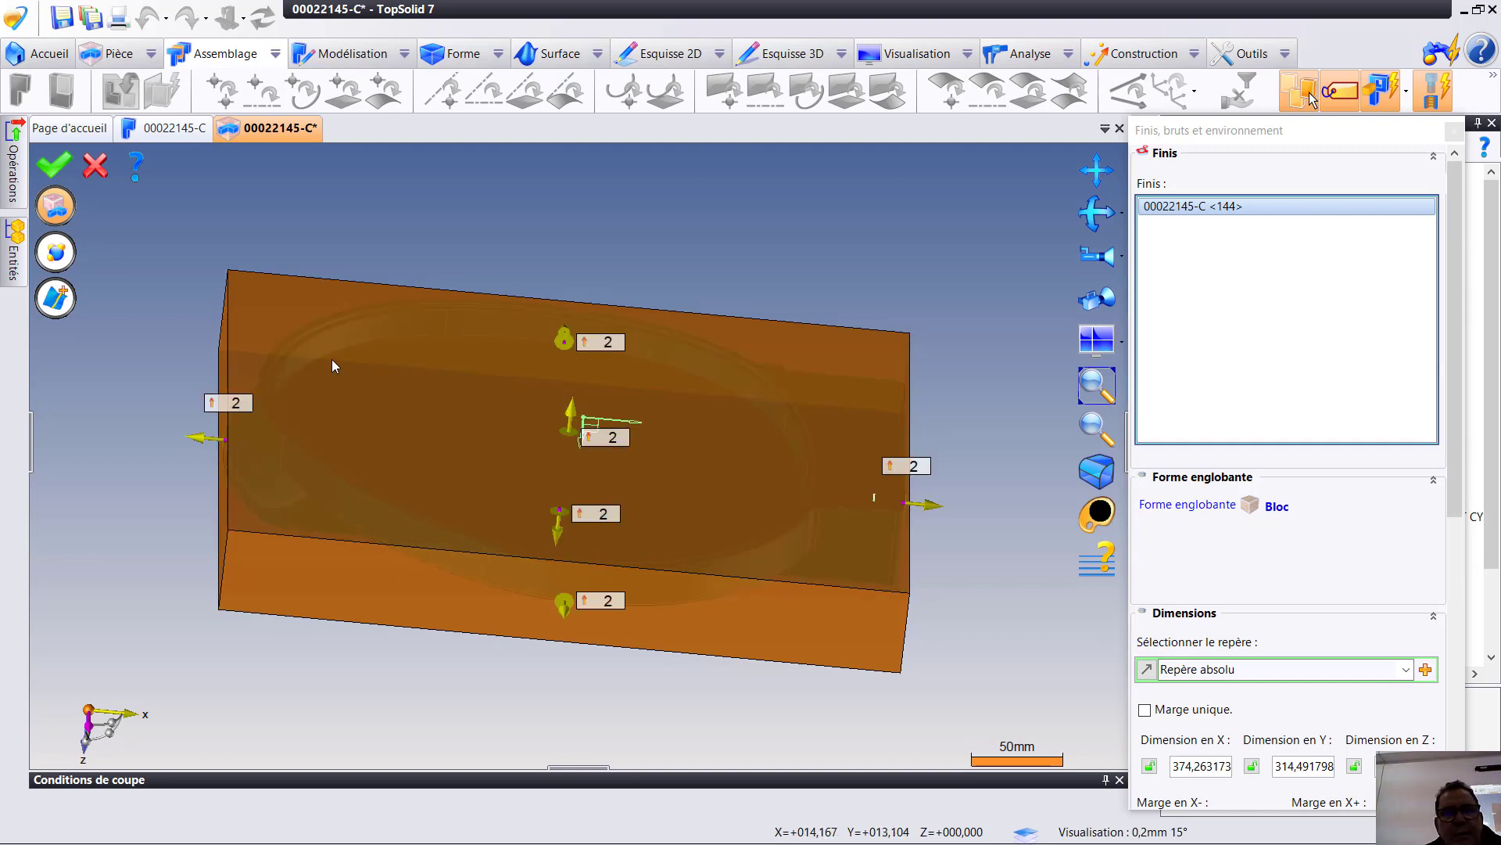
click(54, 164)
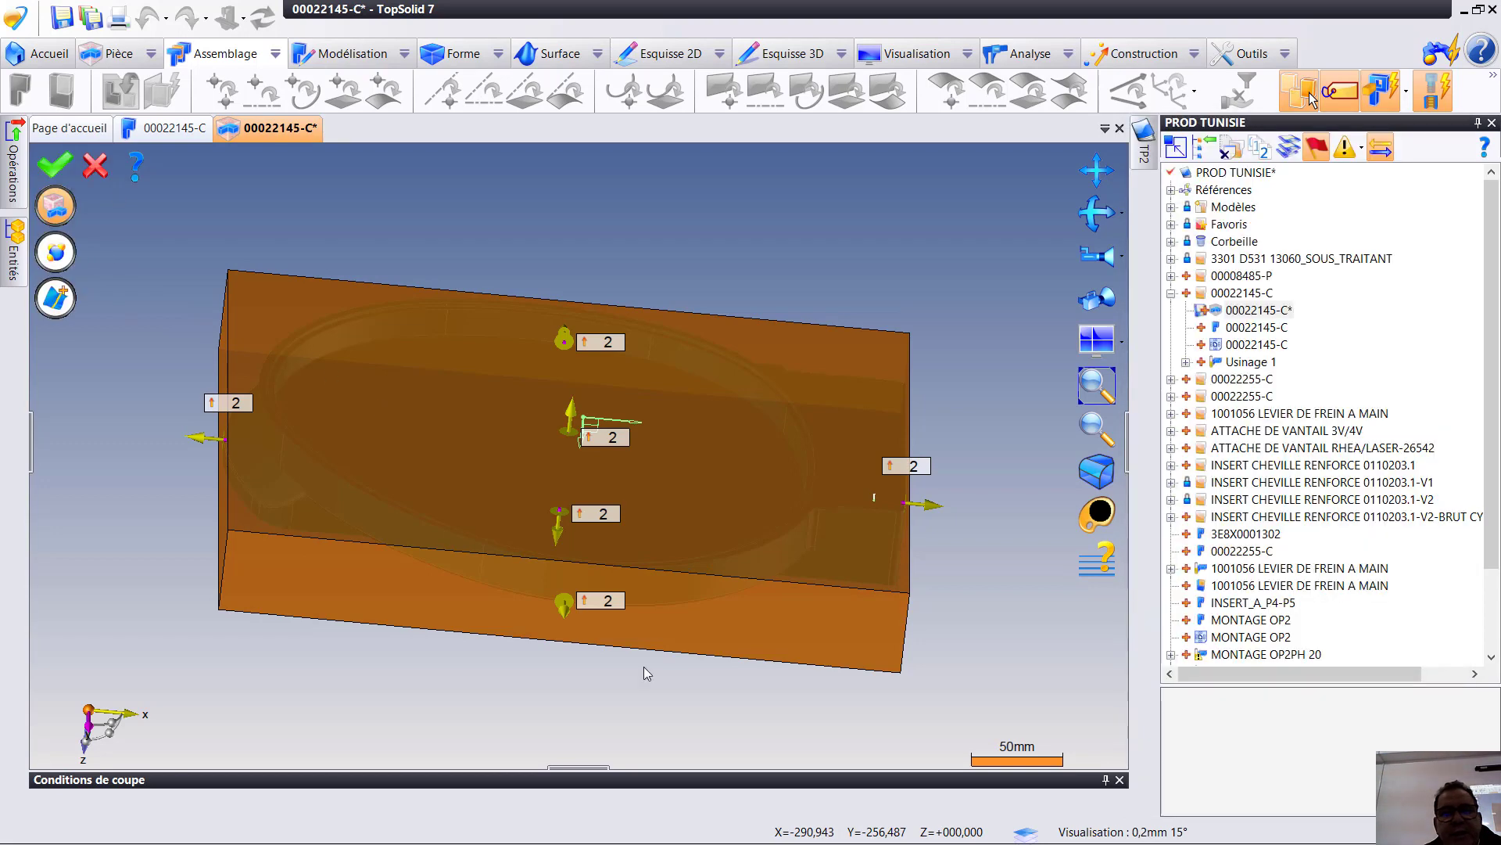
click(60, 22)
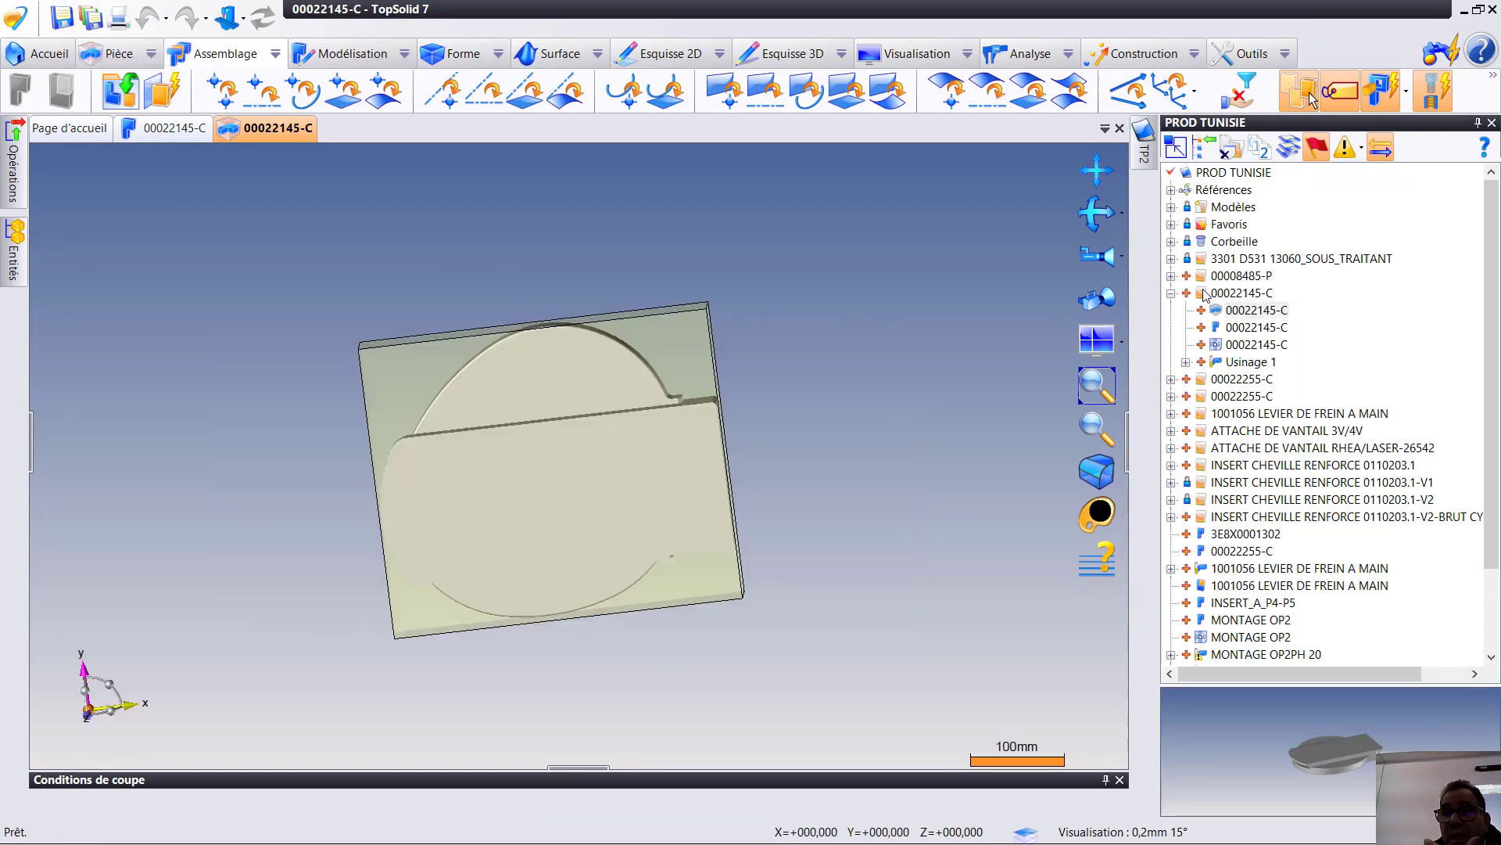
- Create a new machining (Usinage) document from the blank template in the 00022145-C folder
click(1208, 295)
right_click(1209, 295)
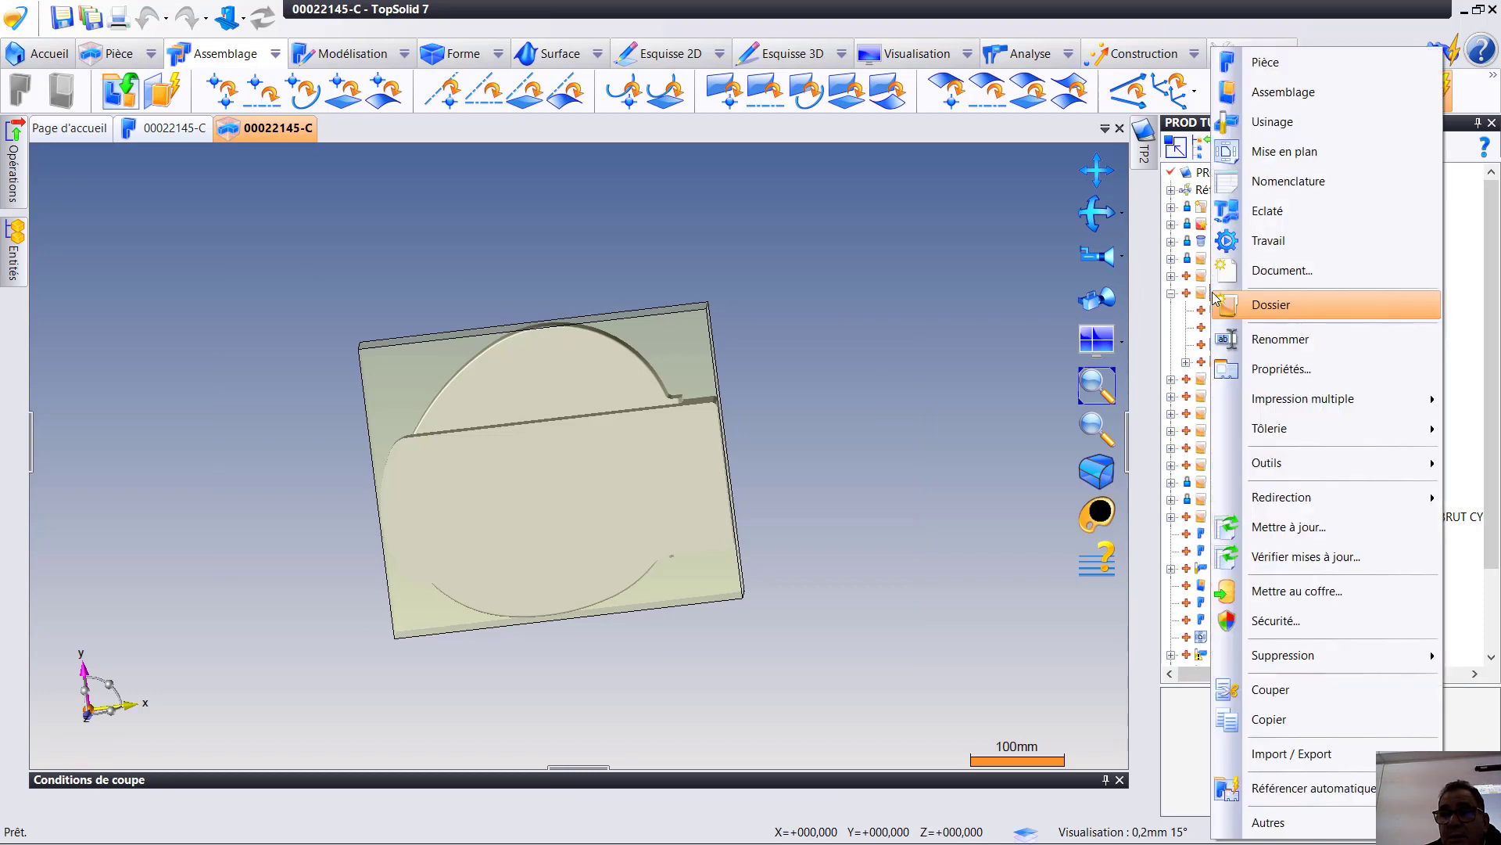
click(1273, 122)
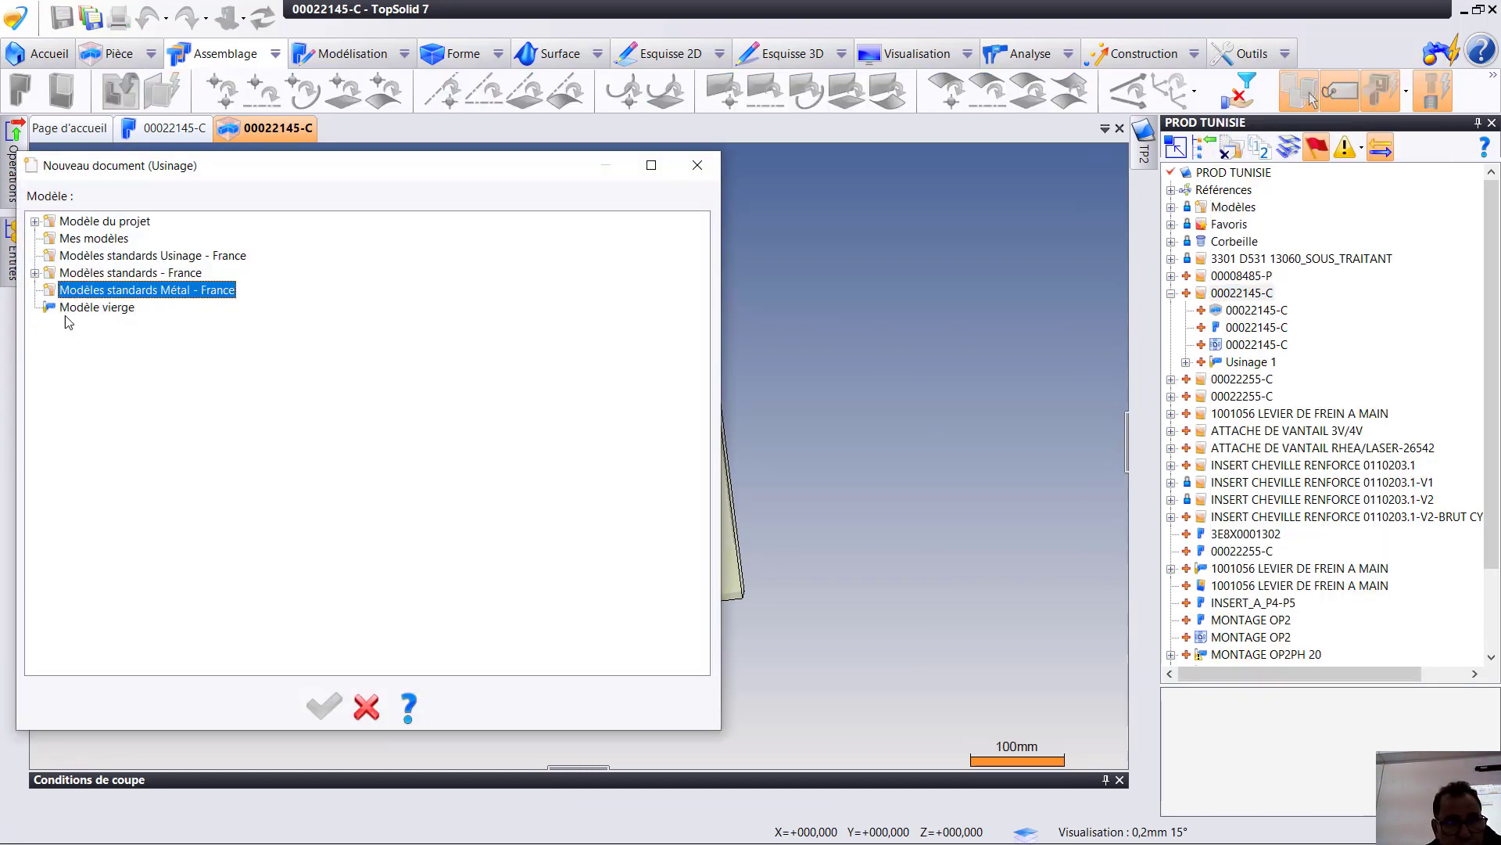
click(87, 308)
click(324, 708)
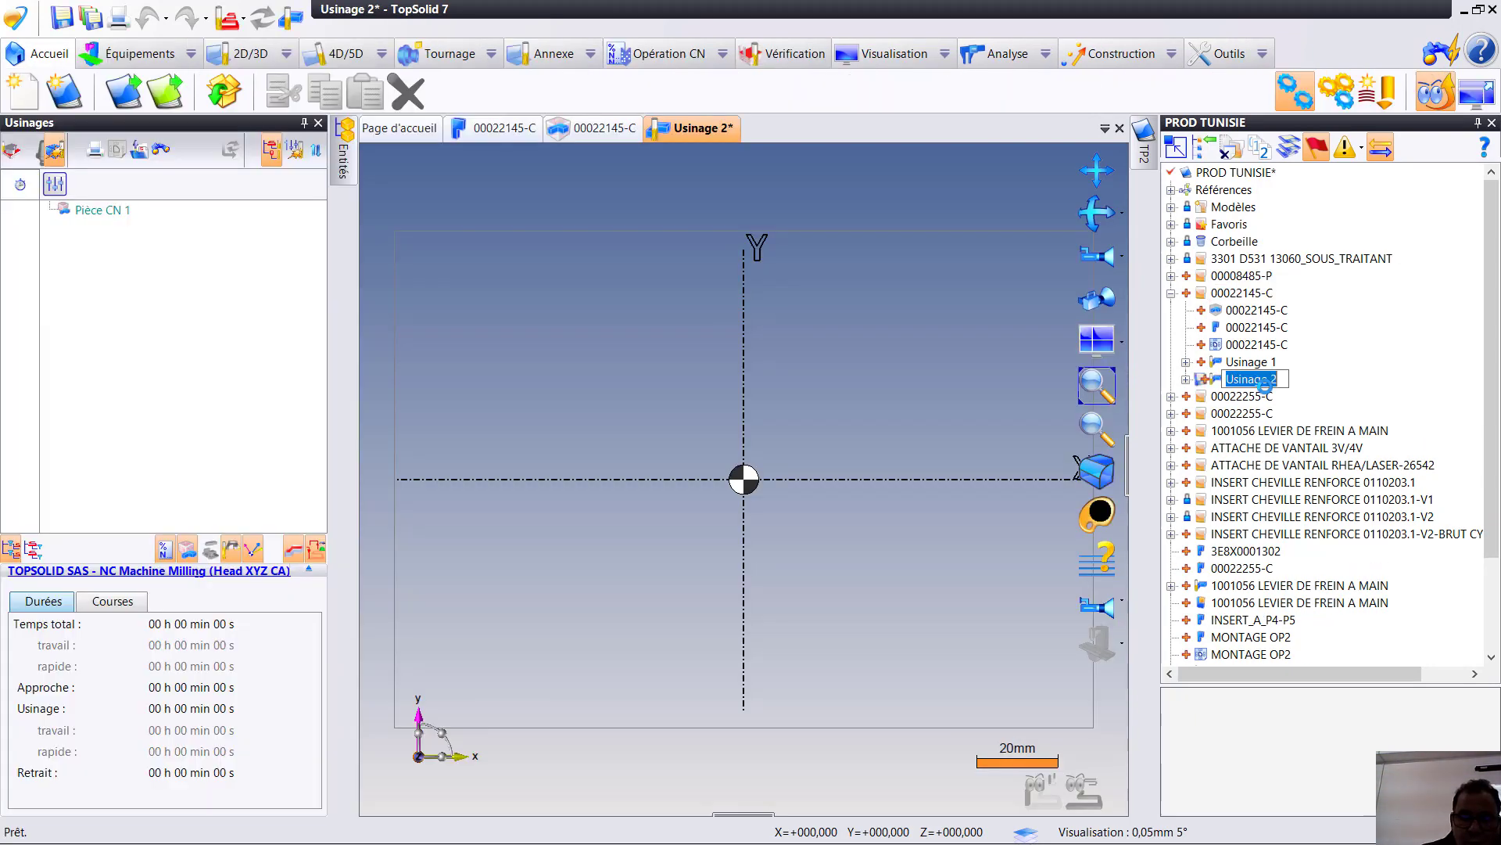
- Name the new machining document OP1 and save it
text(OP1)
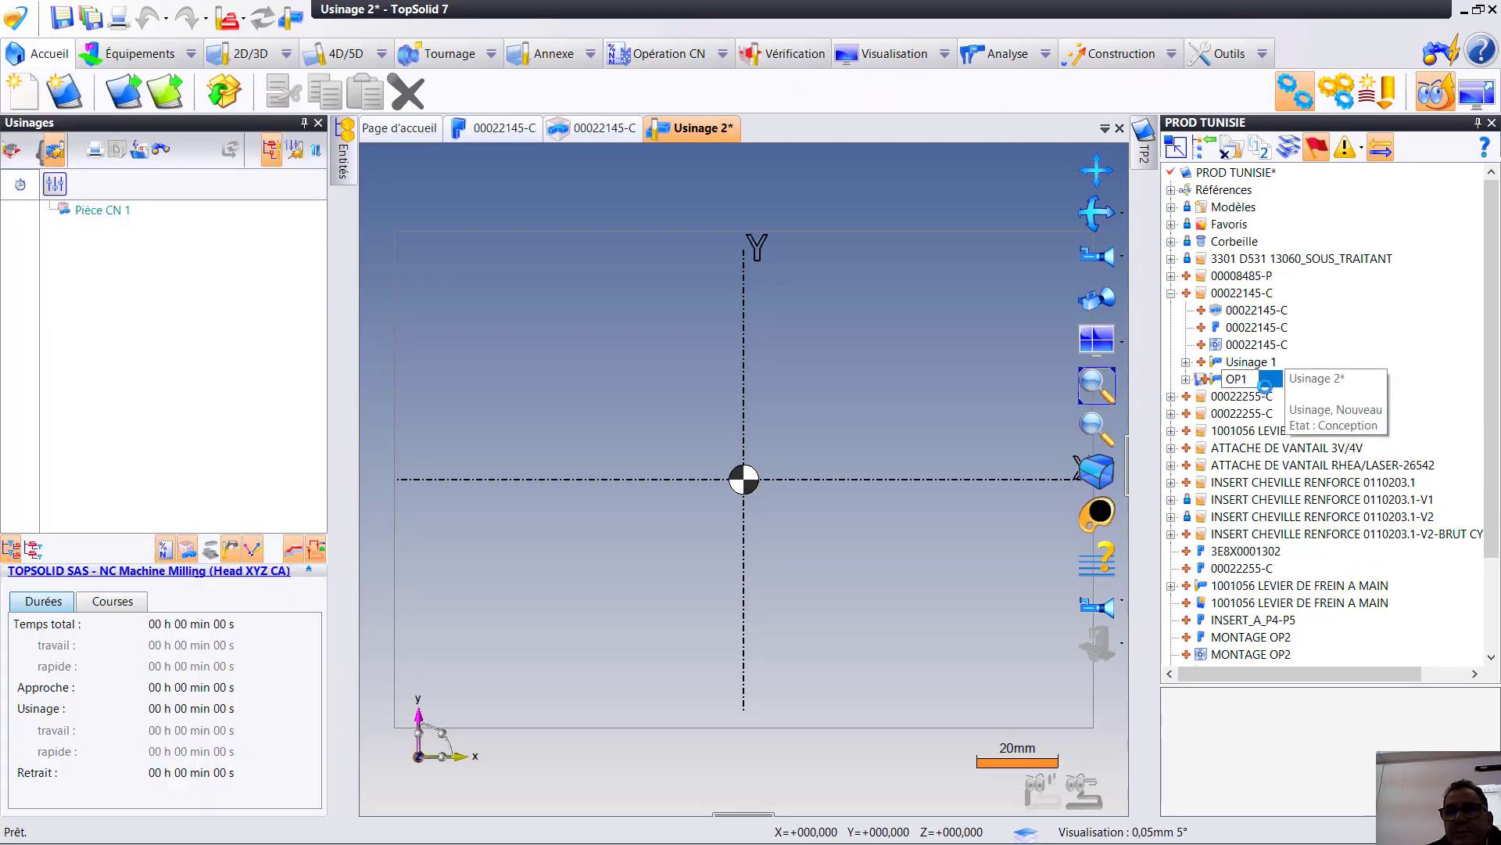
key(Return)
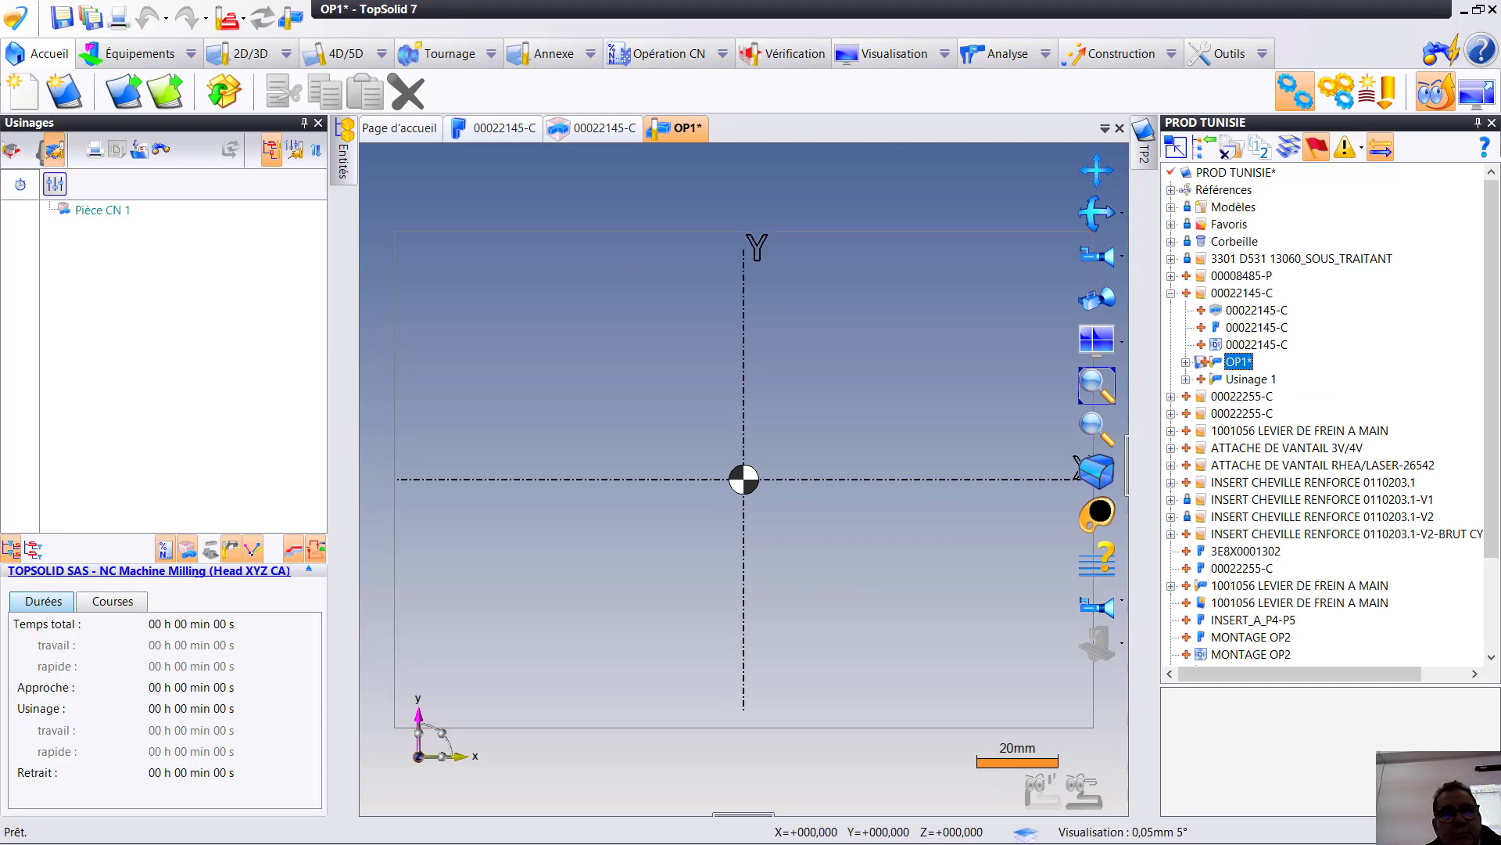
click(67, 20)
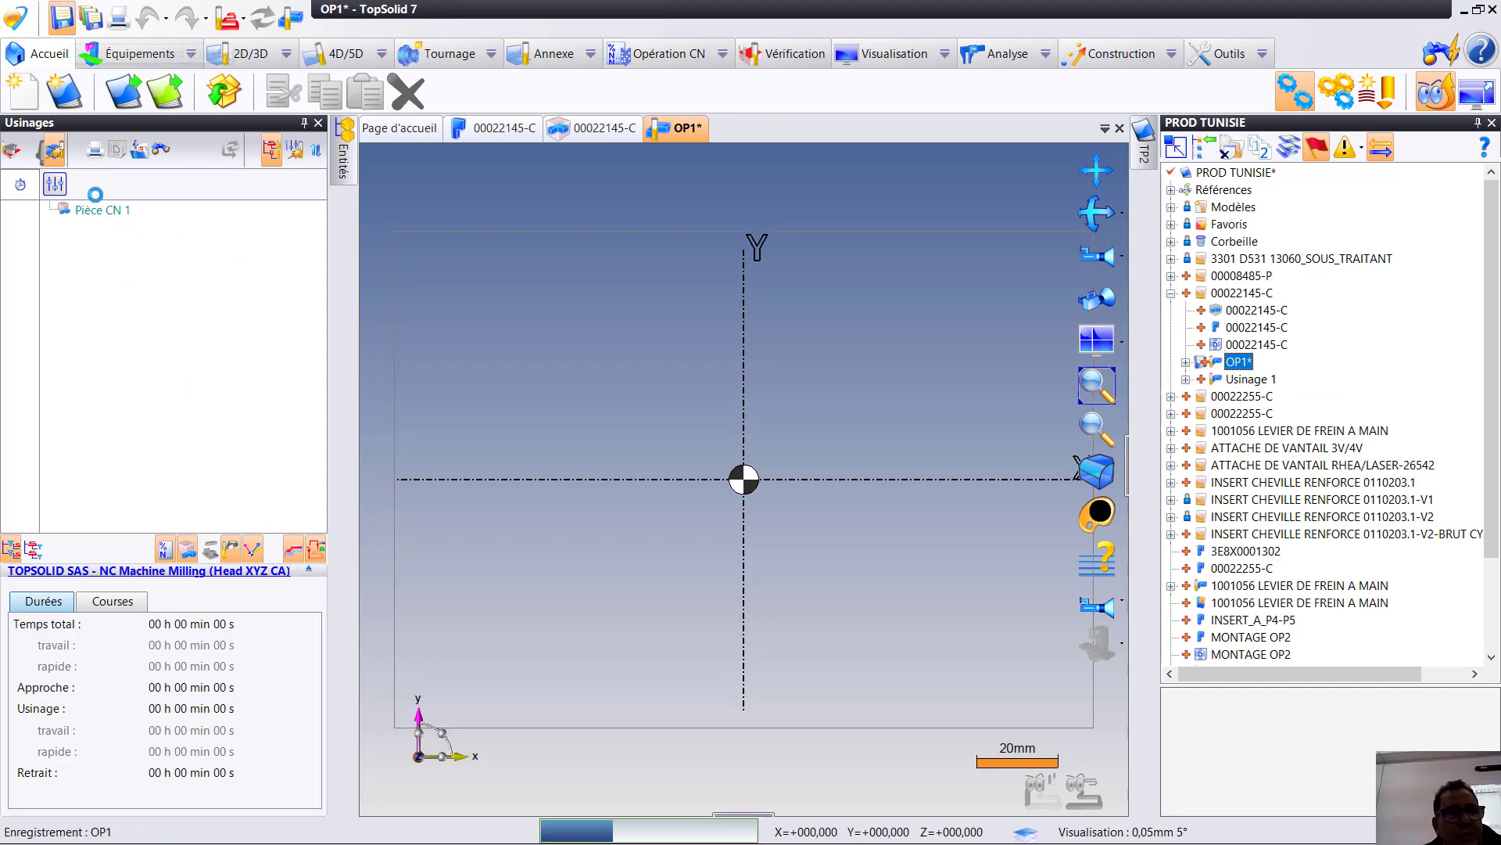
- Add the CINCINNATI SABRE_750 milling machine to the machining document
click(172, 55)
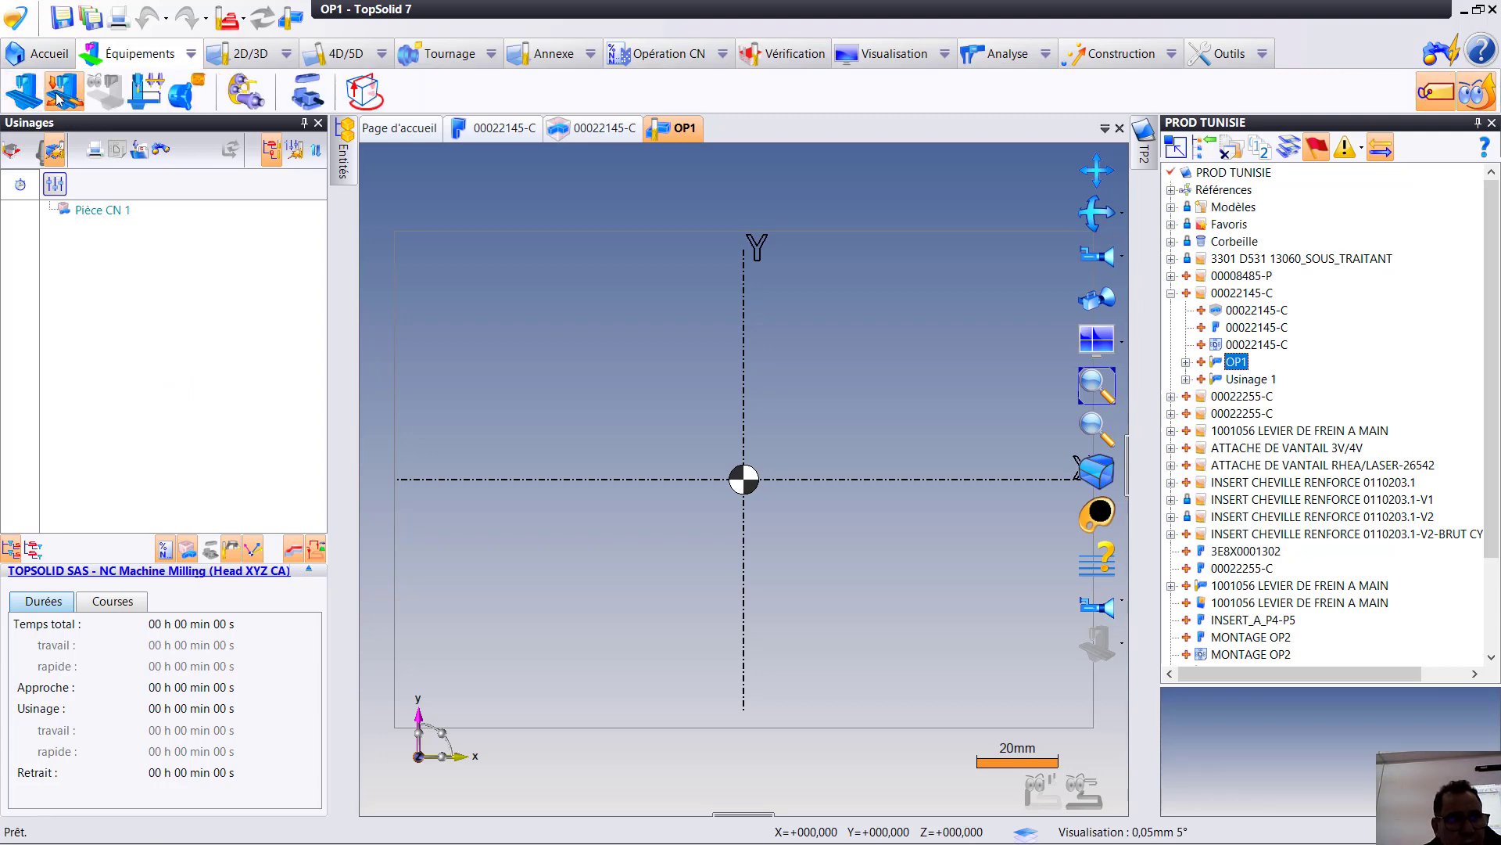
click(24, 91)
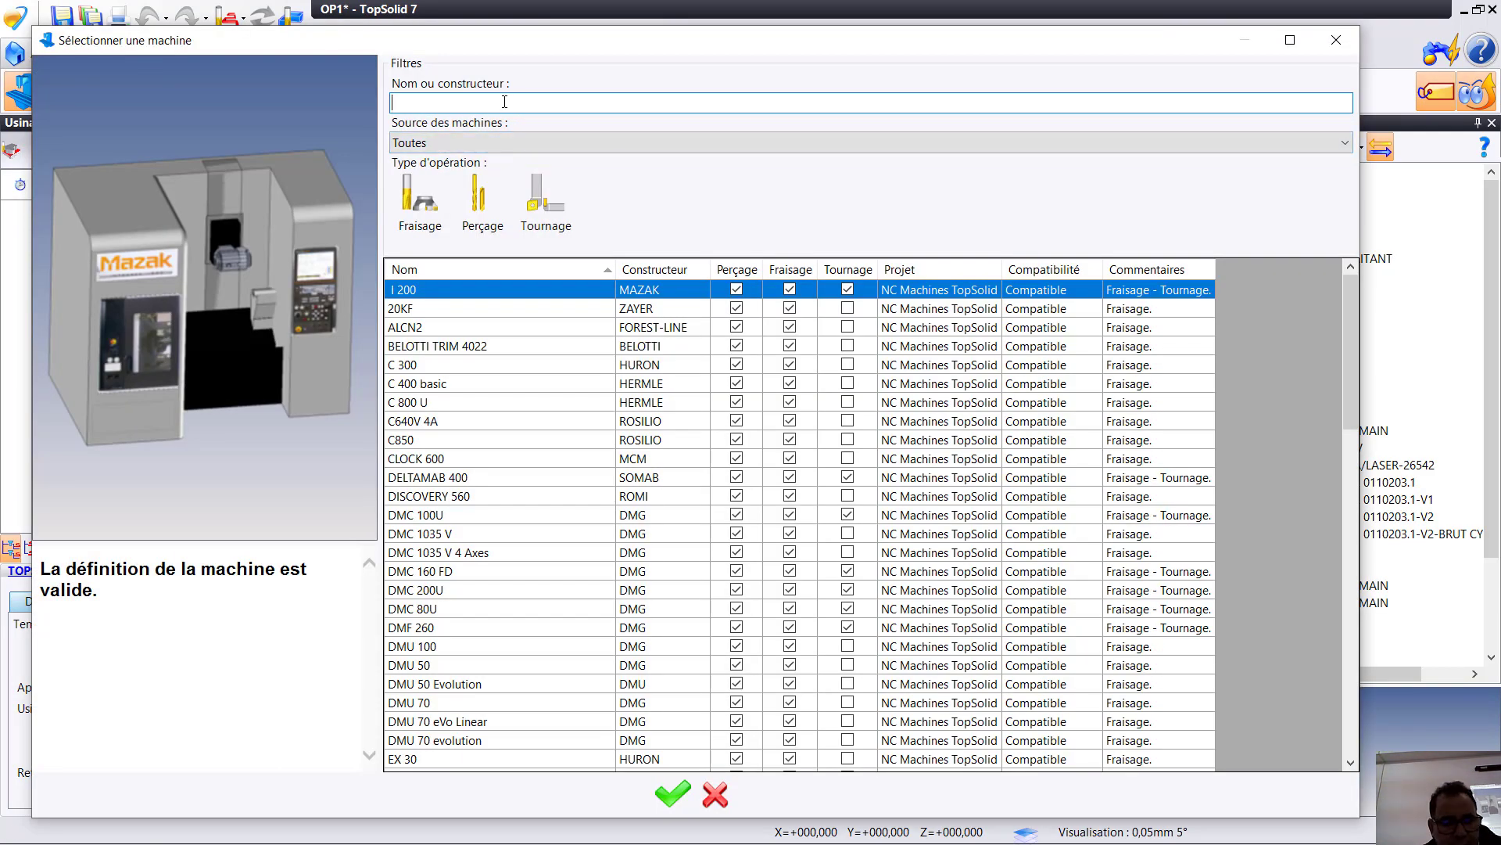
text(SABRE)
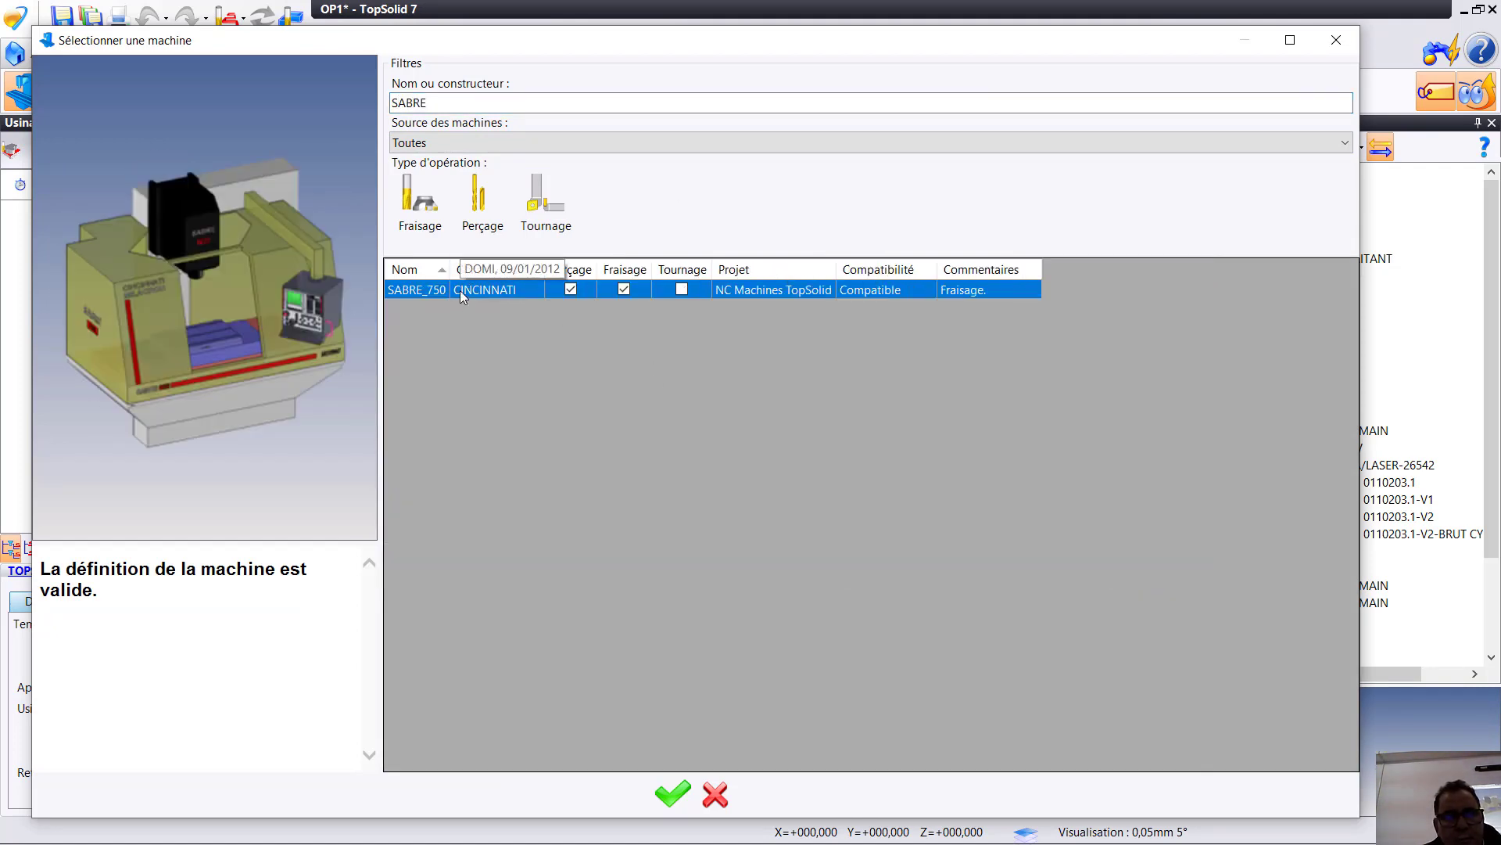
click(673, 794)
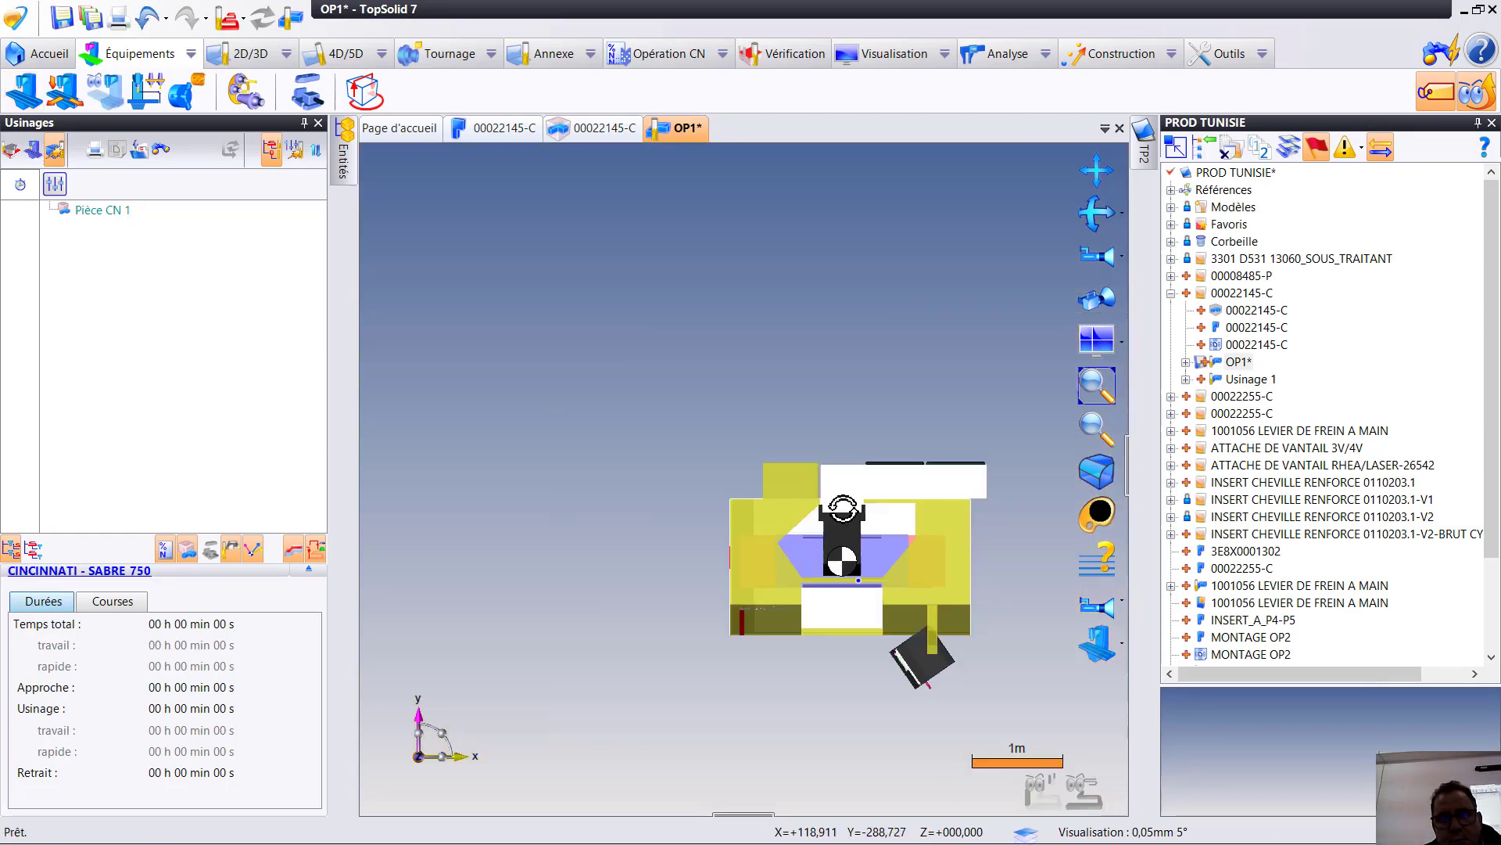
- Limit the SABRE_750 machine display to its Table element and save the document
click(1123, 648)
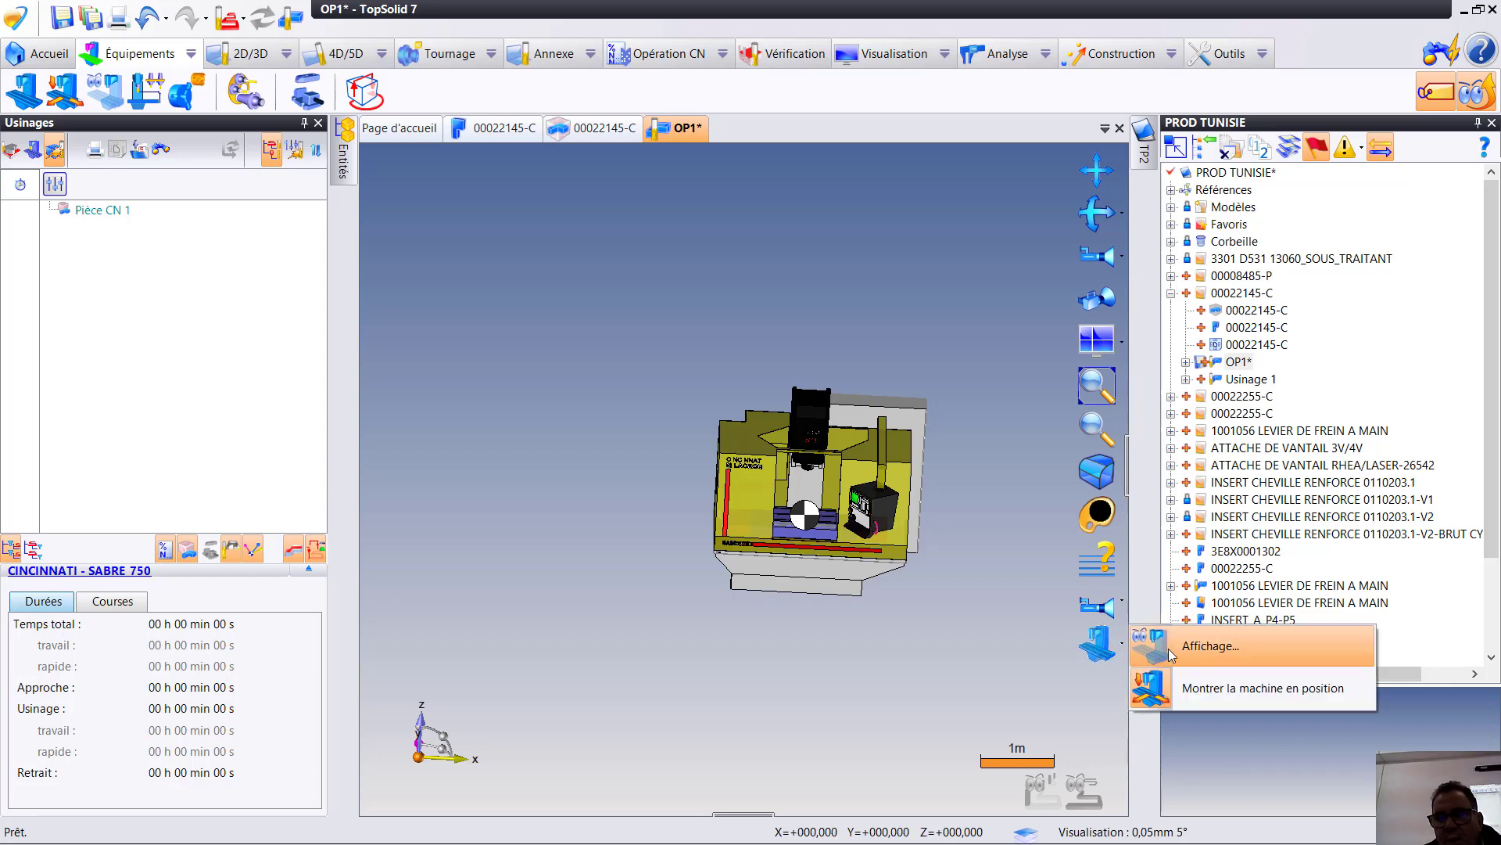
click(1209, 646)
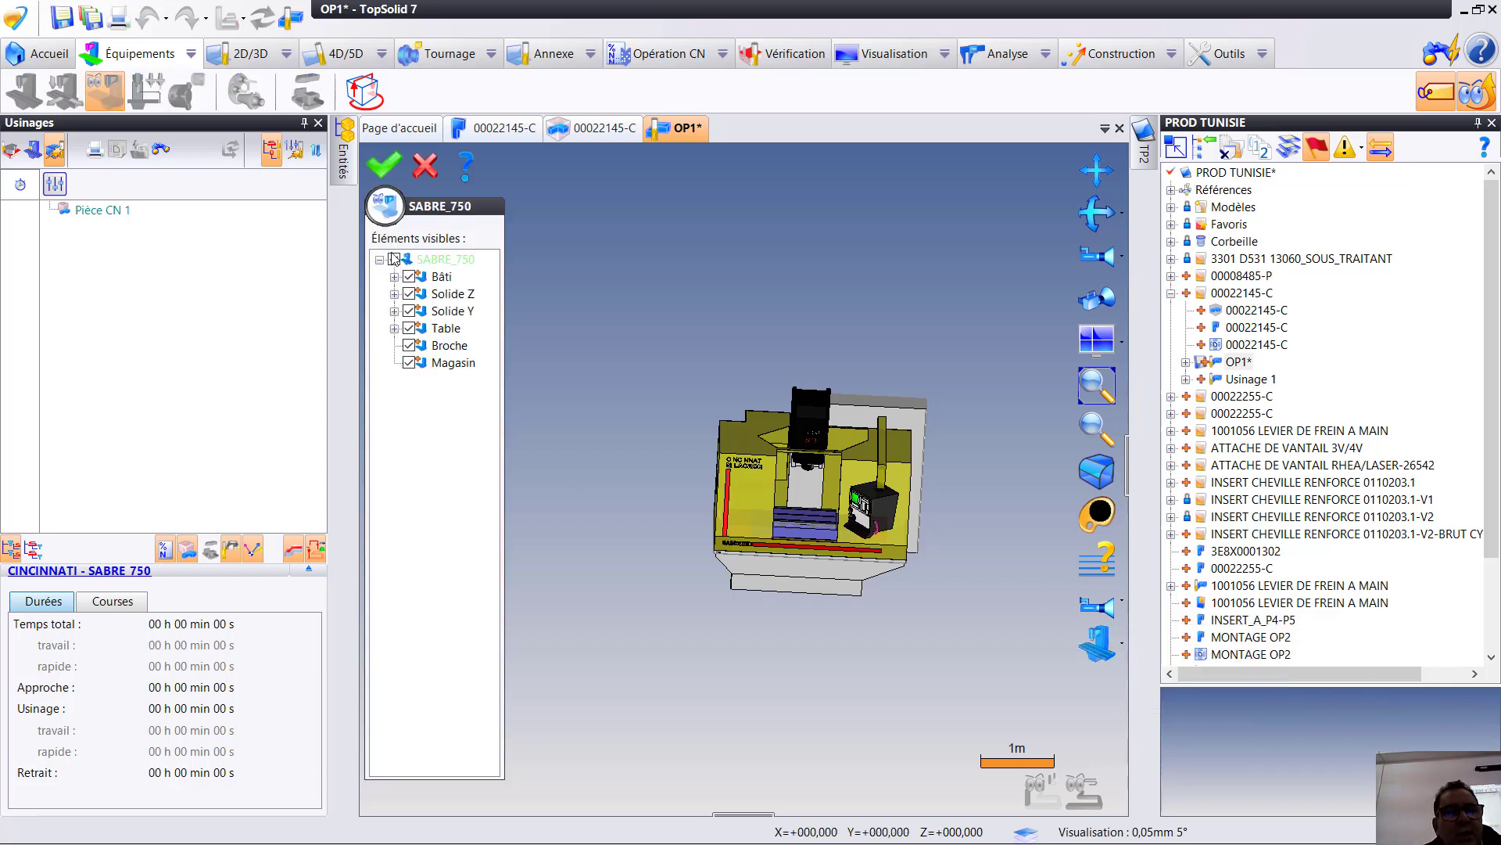
click(420, 333)
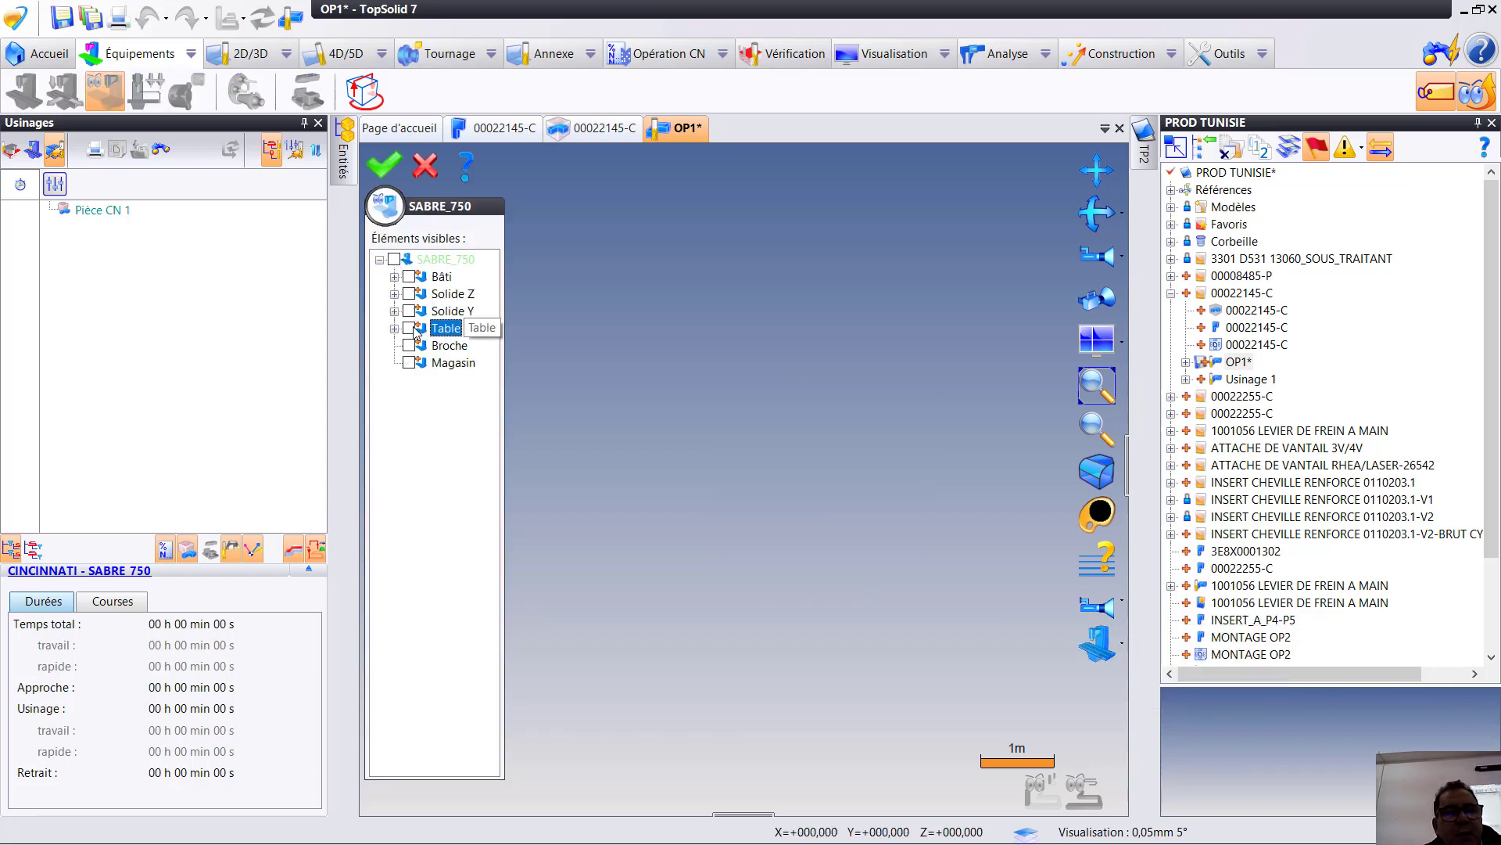
click(409, 329)
click(384, 165)
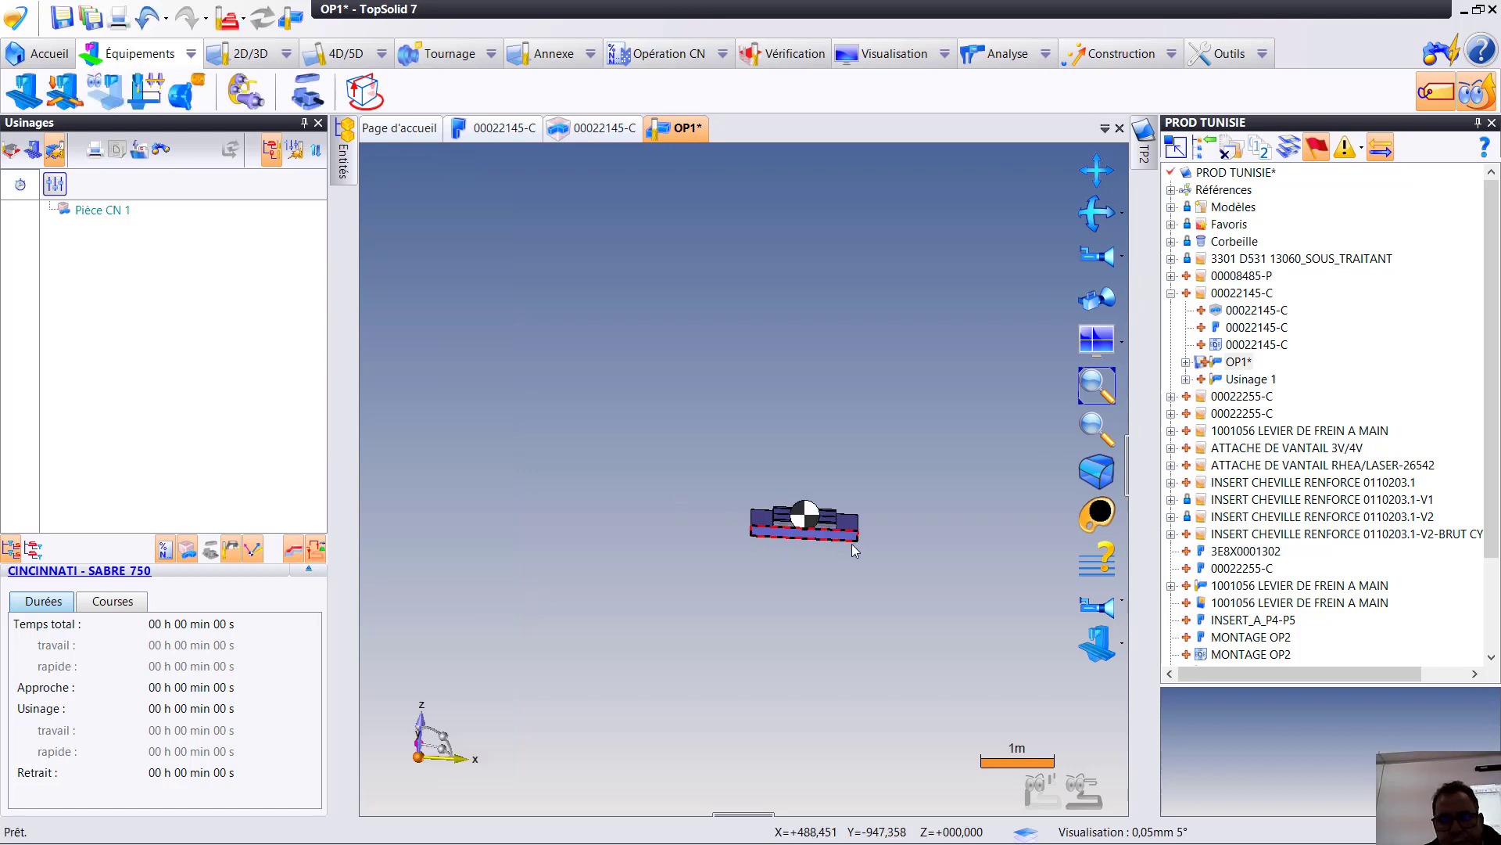
scroll(855, 550, up, 5)
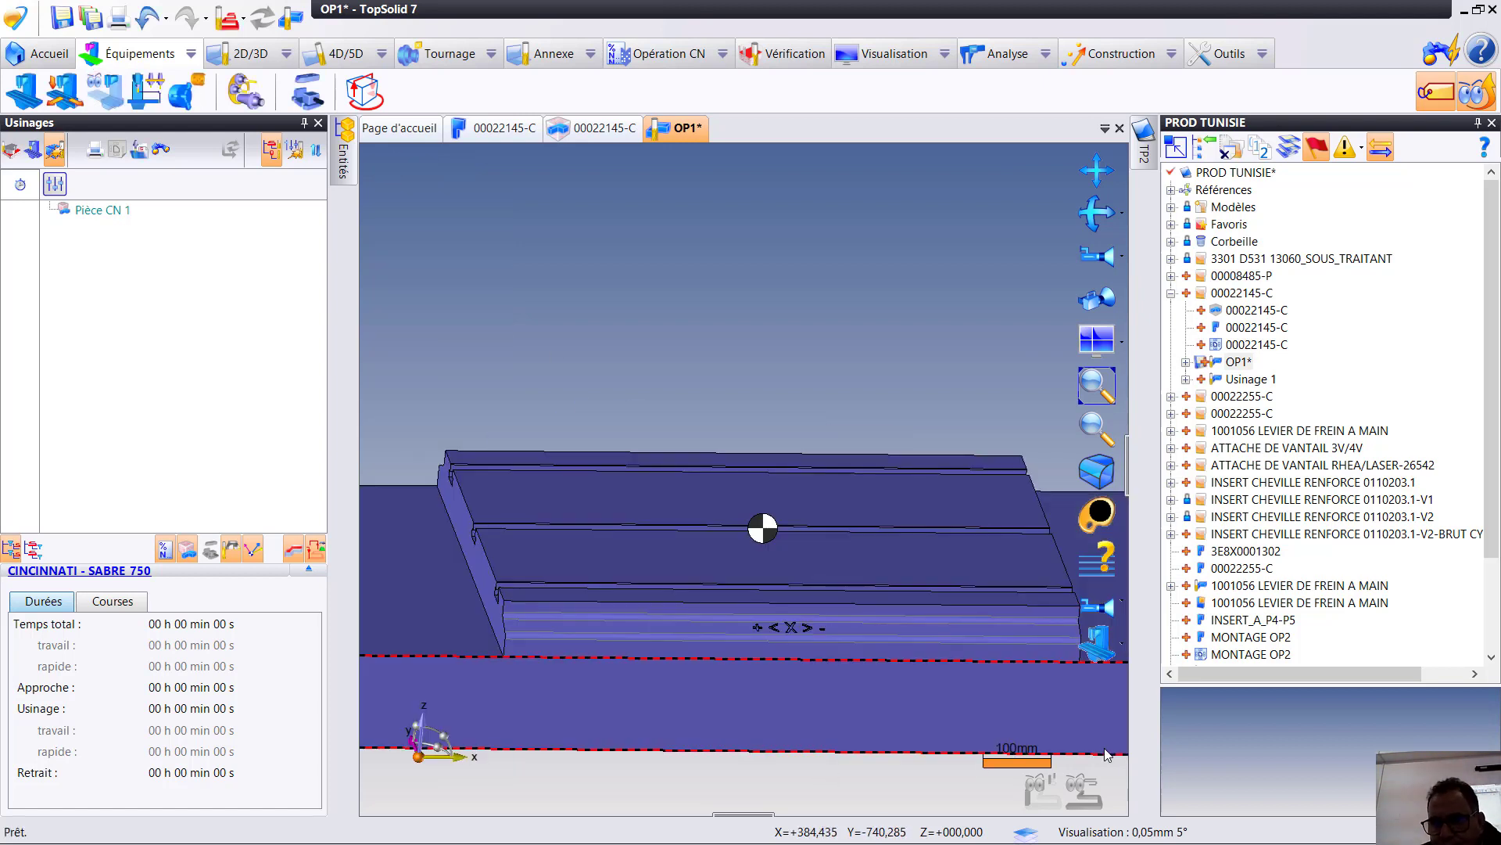
key(ctrl+s)
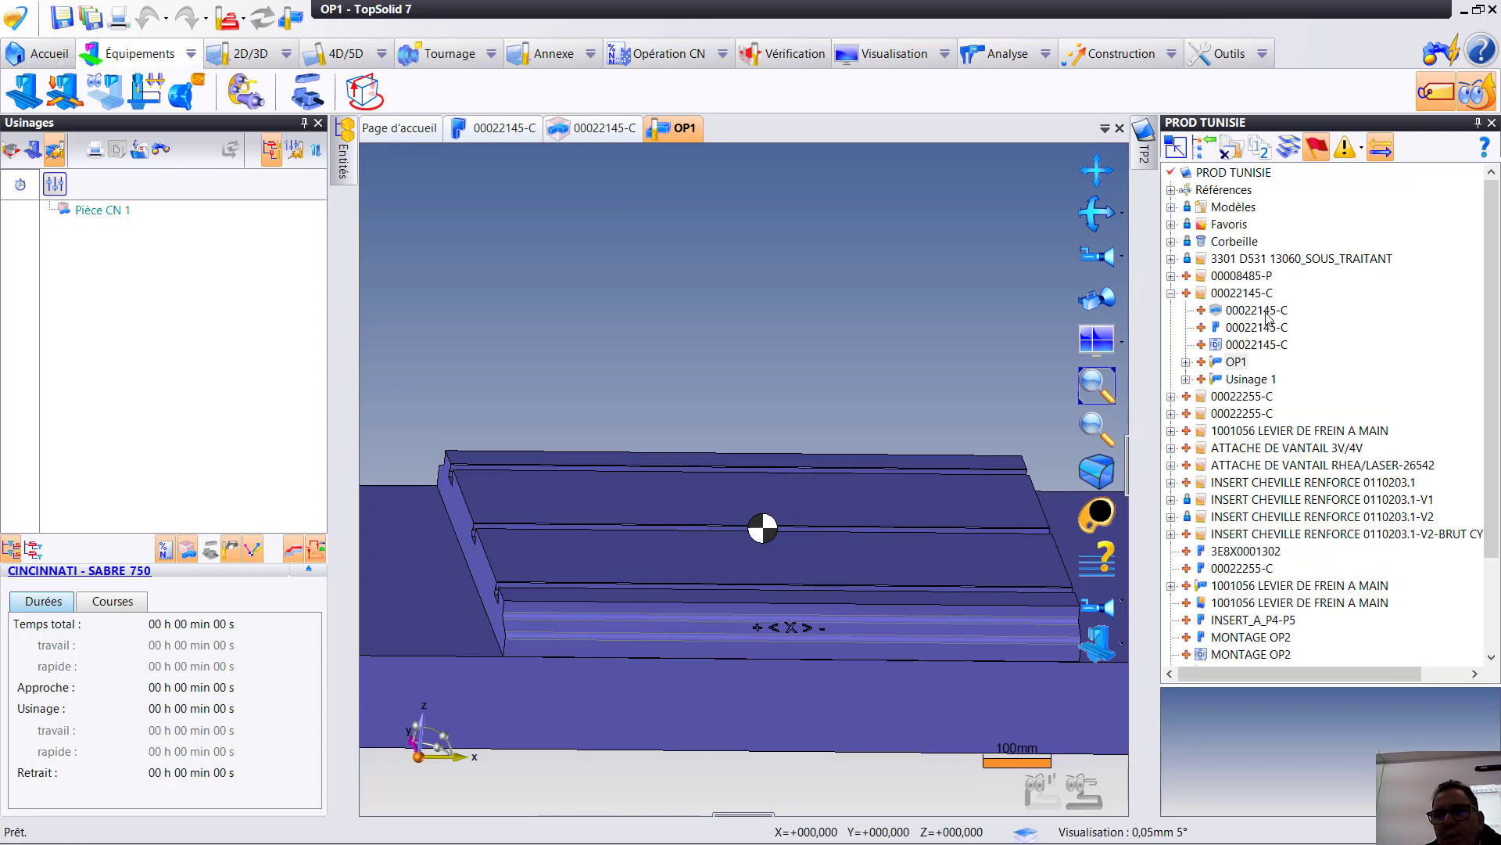
- Bring the 00022145-C assembly into OP1 as the part to machine, with exact stock and offcut elimination
drag(1268, 316, 946, 300)
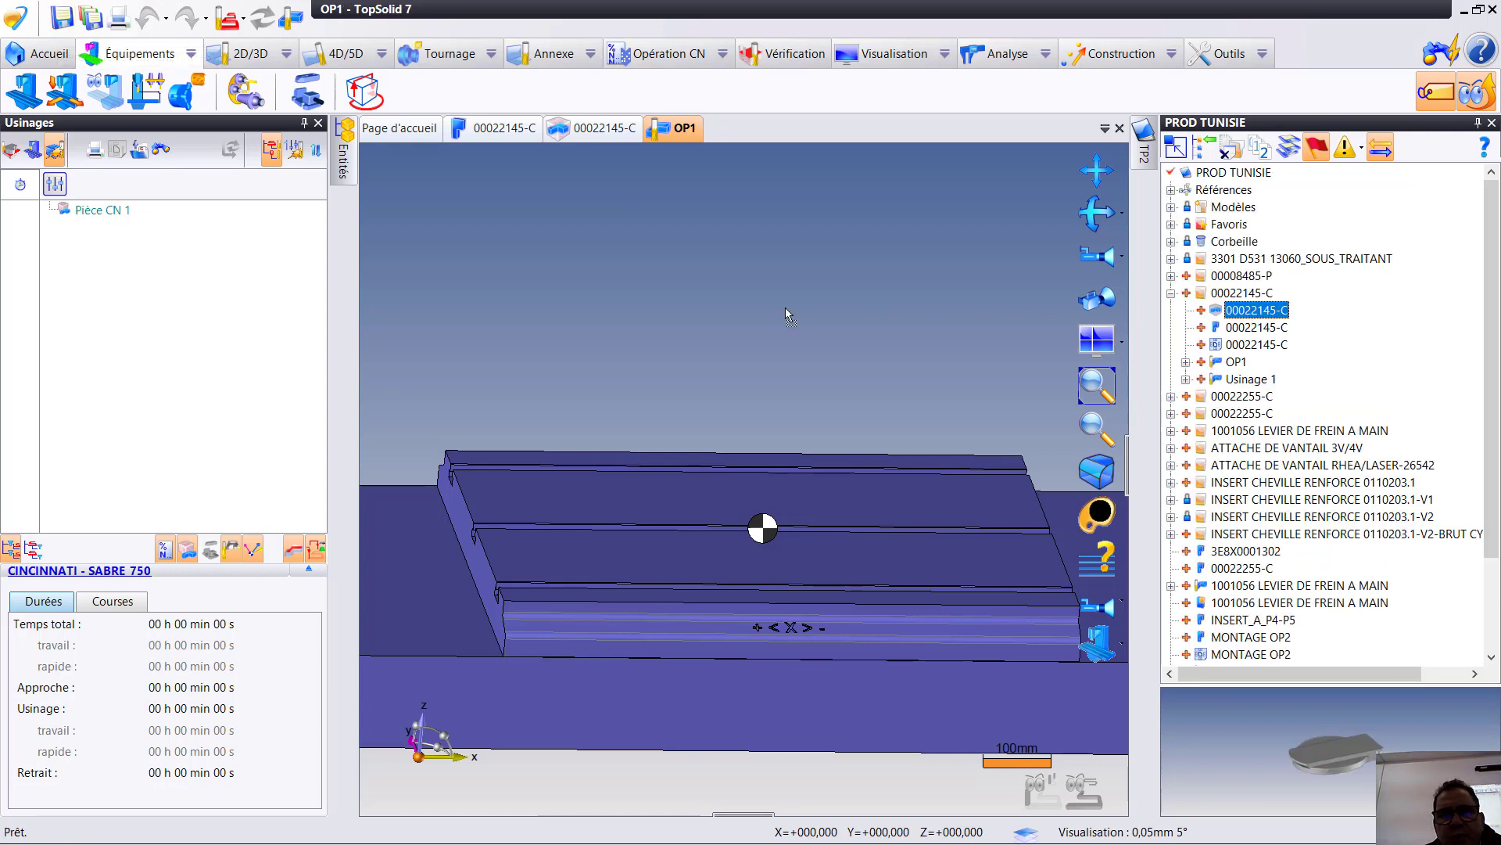
drag(786, 308, 785, 307)
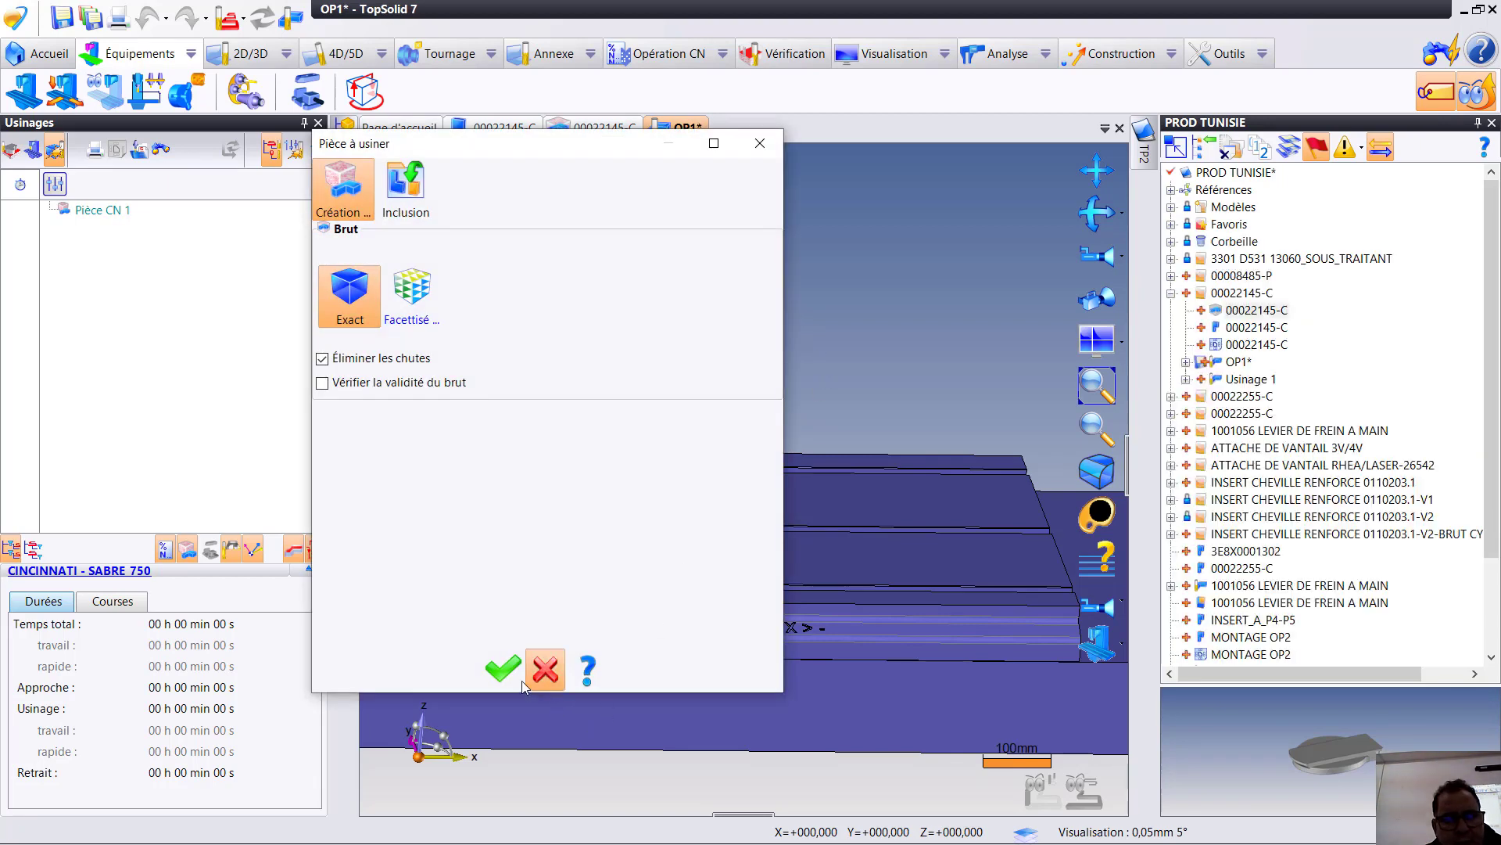
click(503, 671)
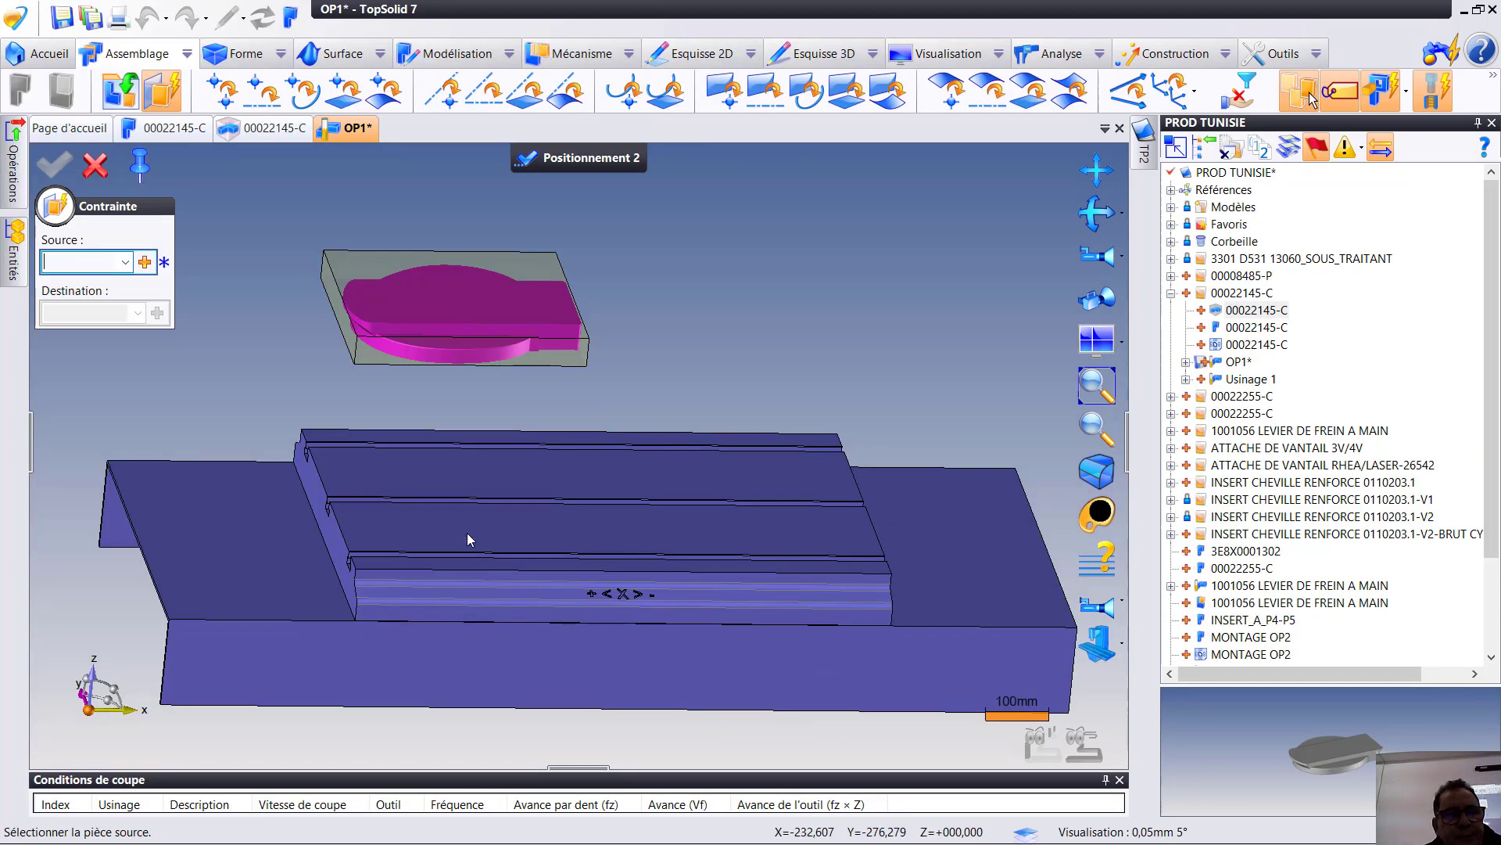
- Constrain the bottom face of the stock block plane on plane to the top face of the machine table
middle_drag(471, 345, 755, 547)
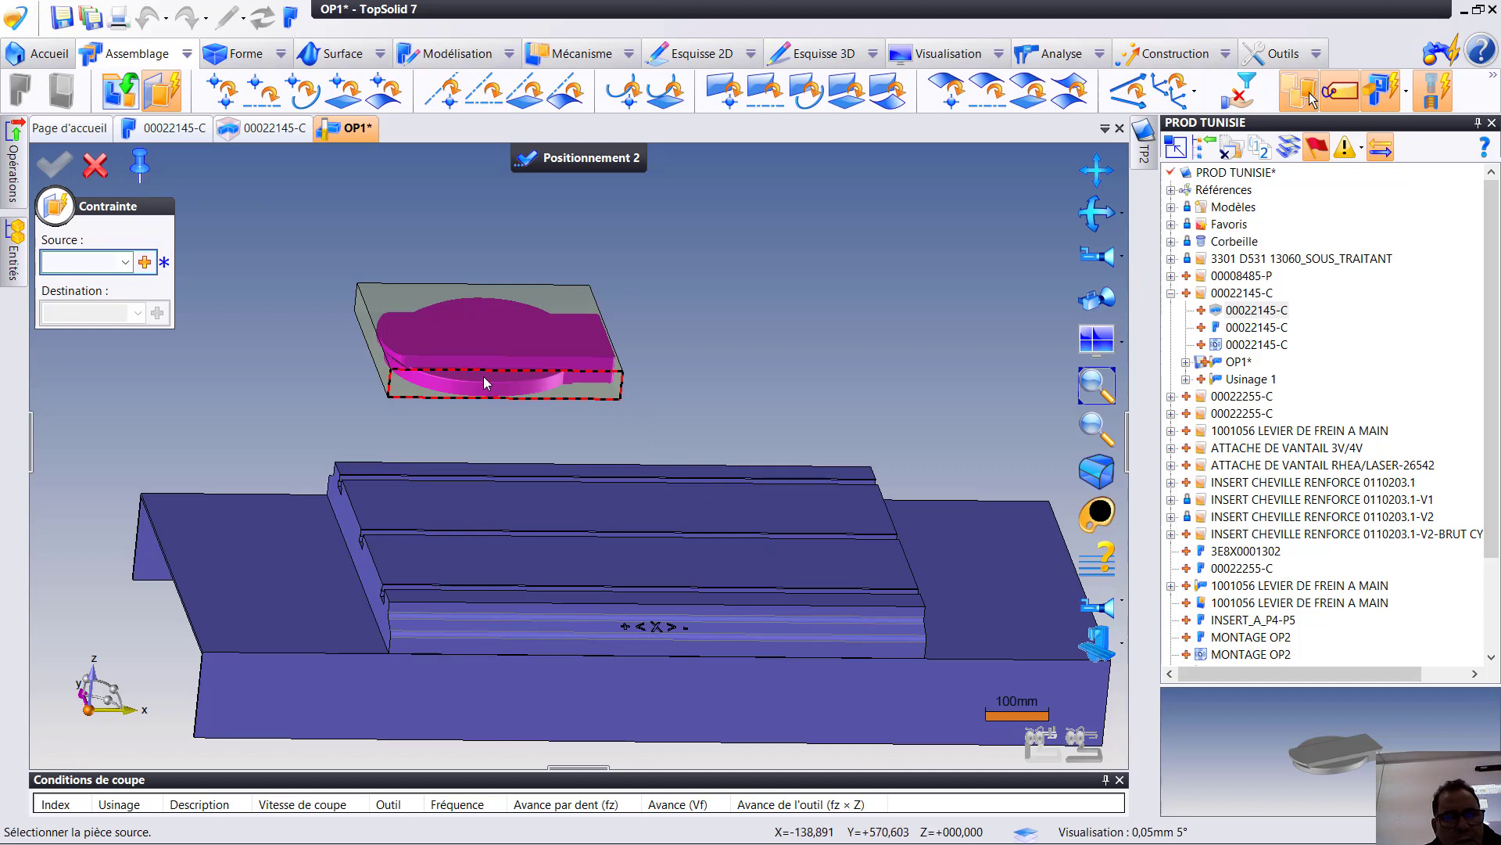
drag(491, 373, 636, 386)
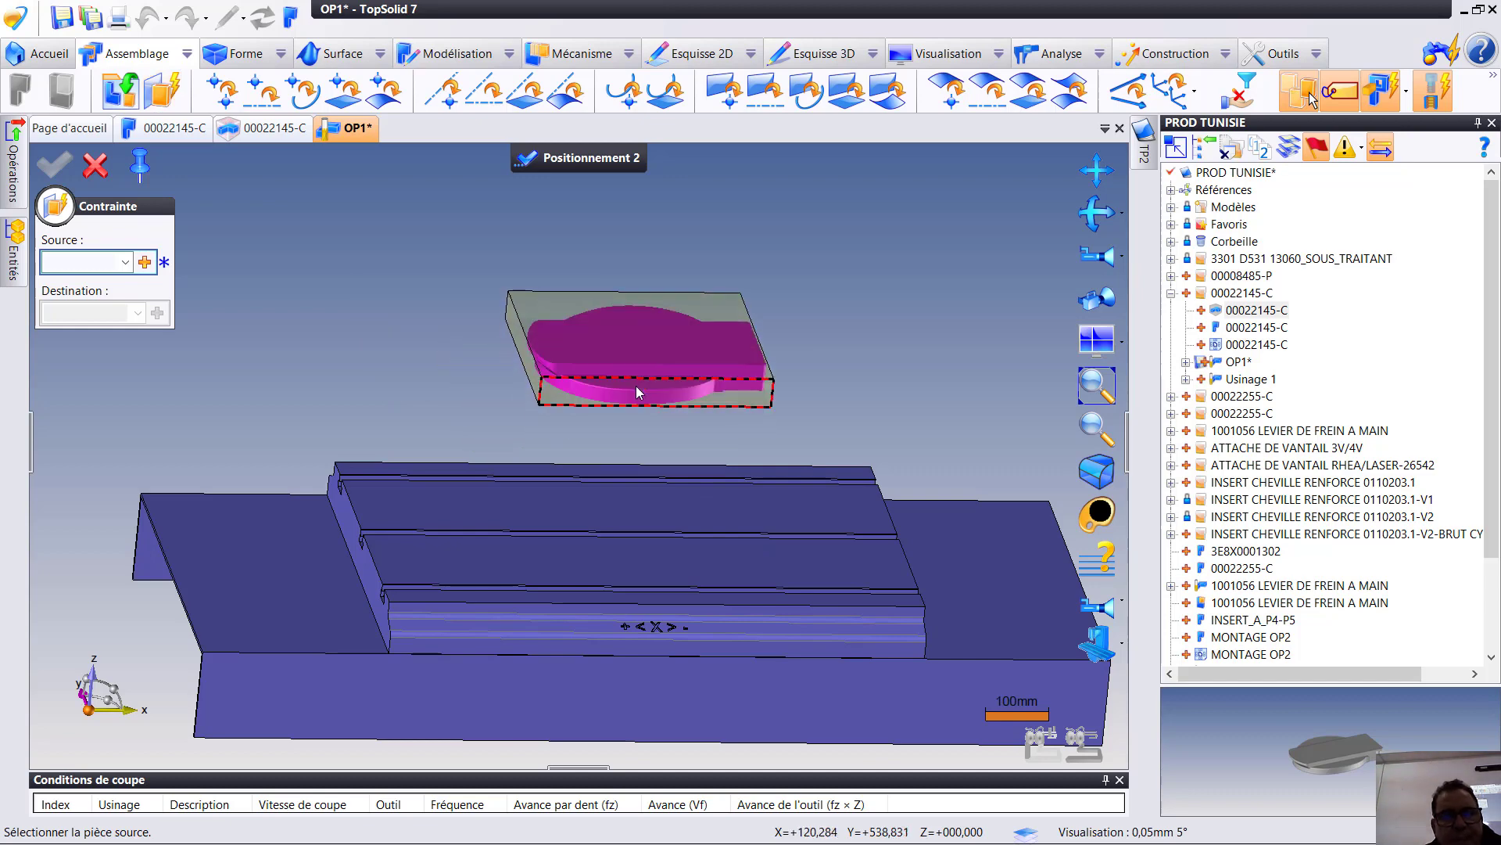
middle_drag(610, 406, 682, 573)
click(547, 395)
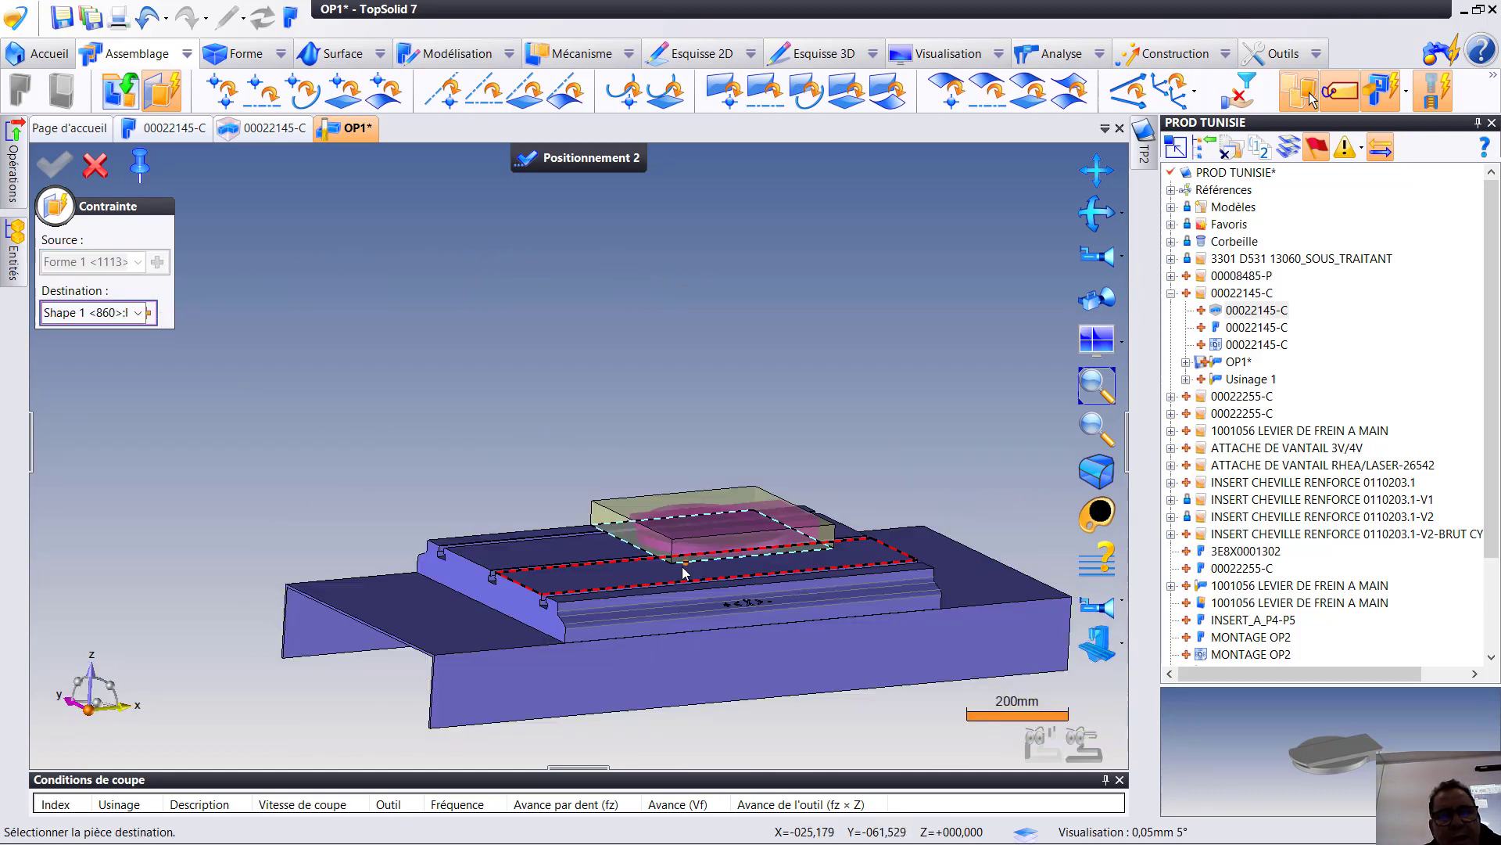
click(683, 572)
- Define the middle plane between the stock block's two opposite end faces along X as the source of a new positioning constraint
scroll(868, 522, up, 4)
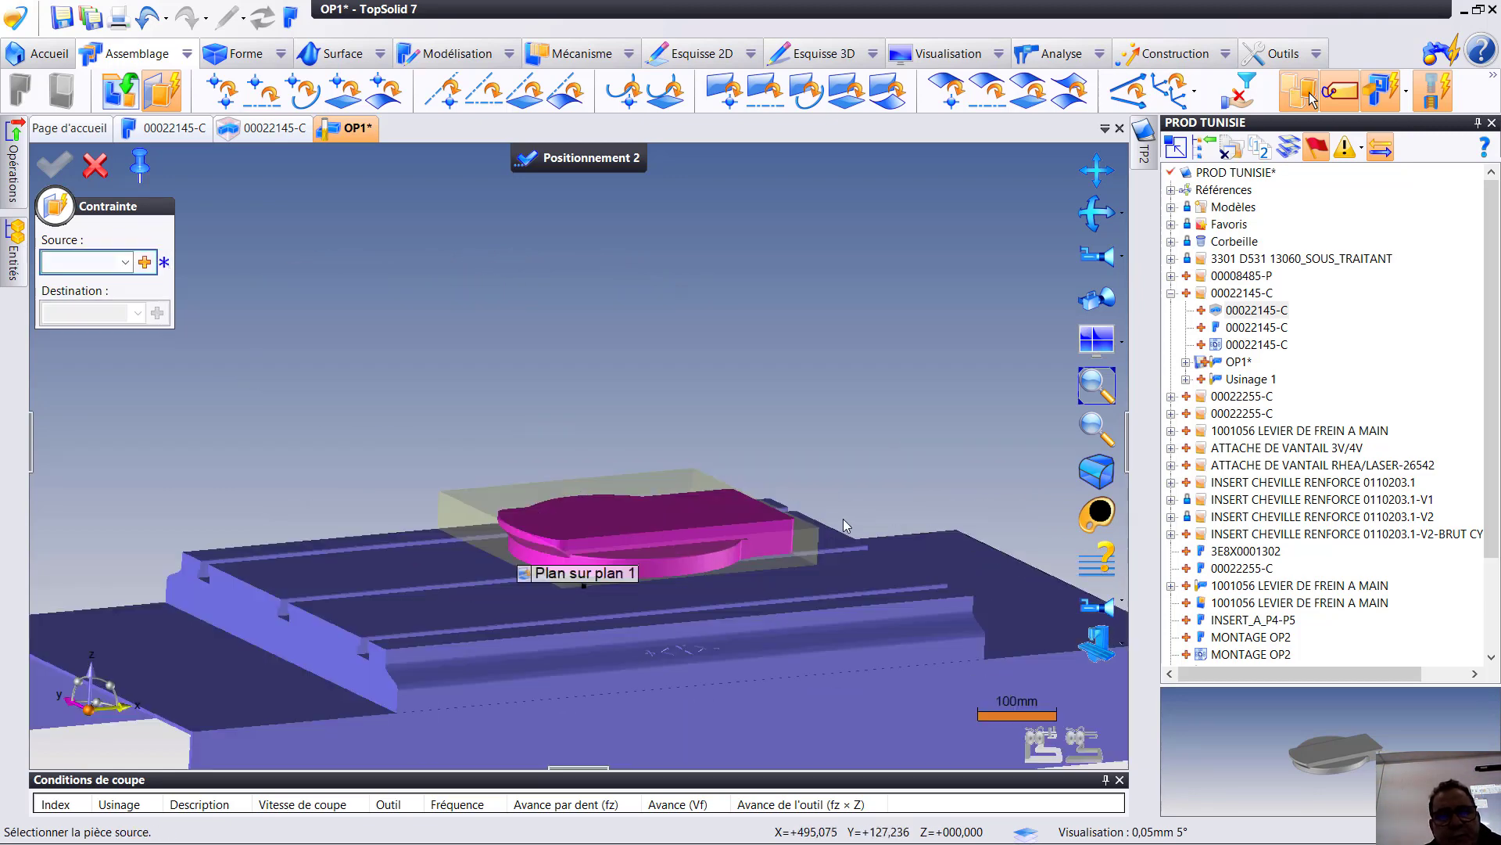
click(147, 262)
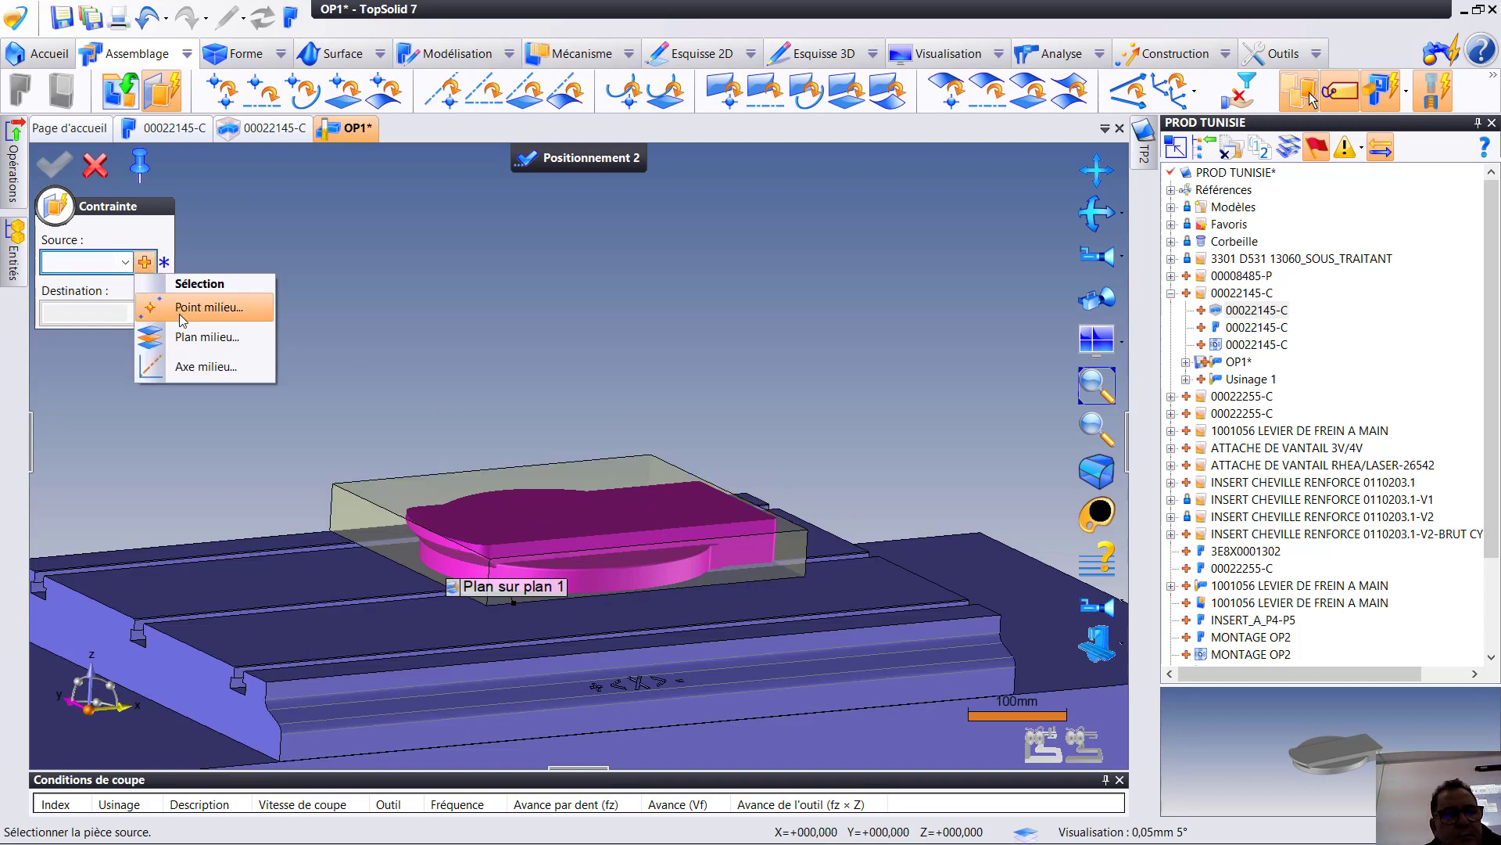
click(192, 335)
click(392, 532)
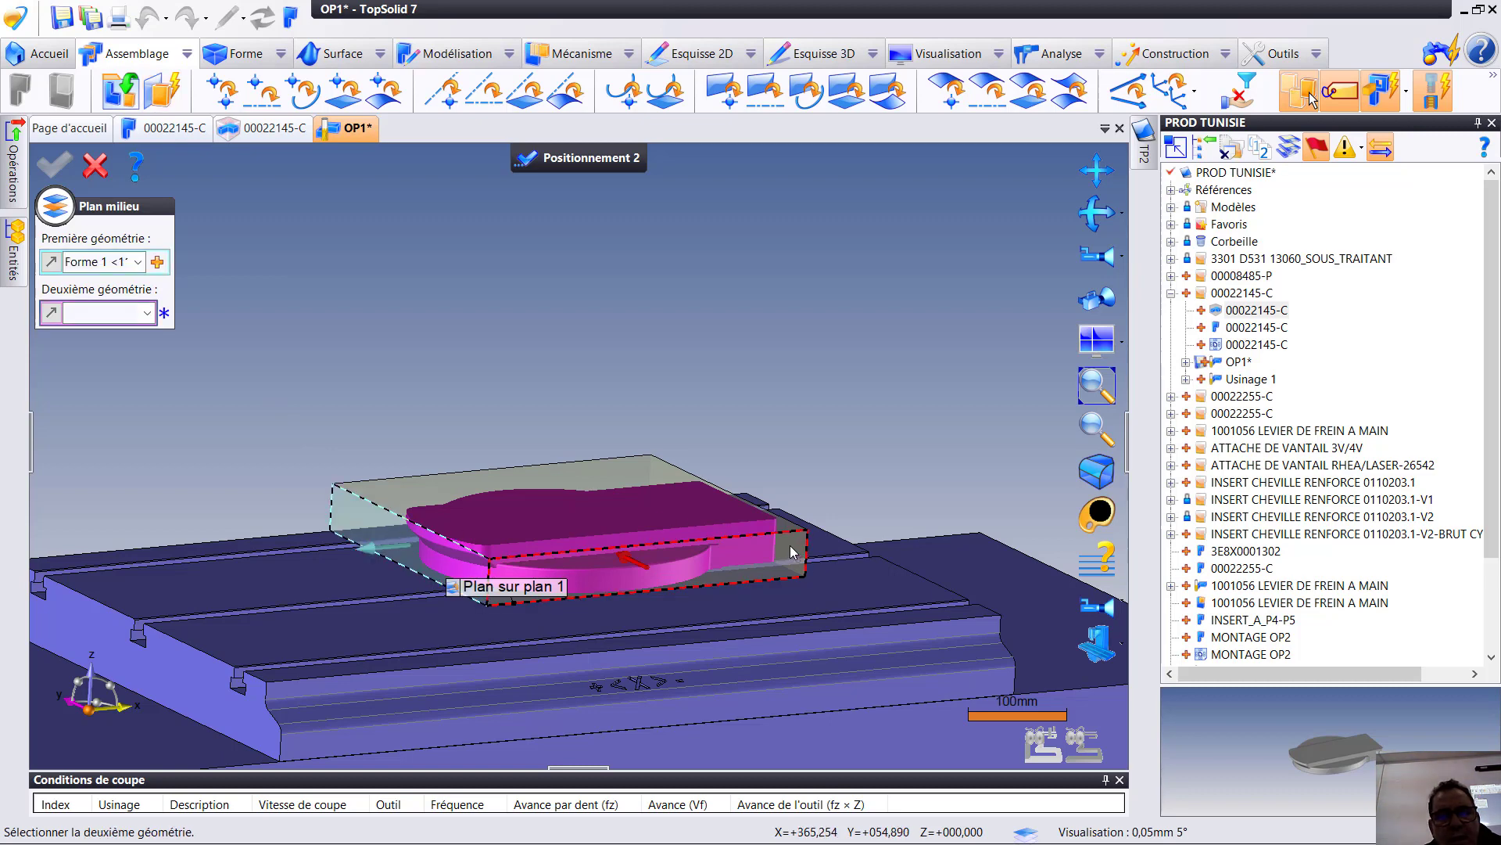
click(791, 508)
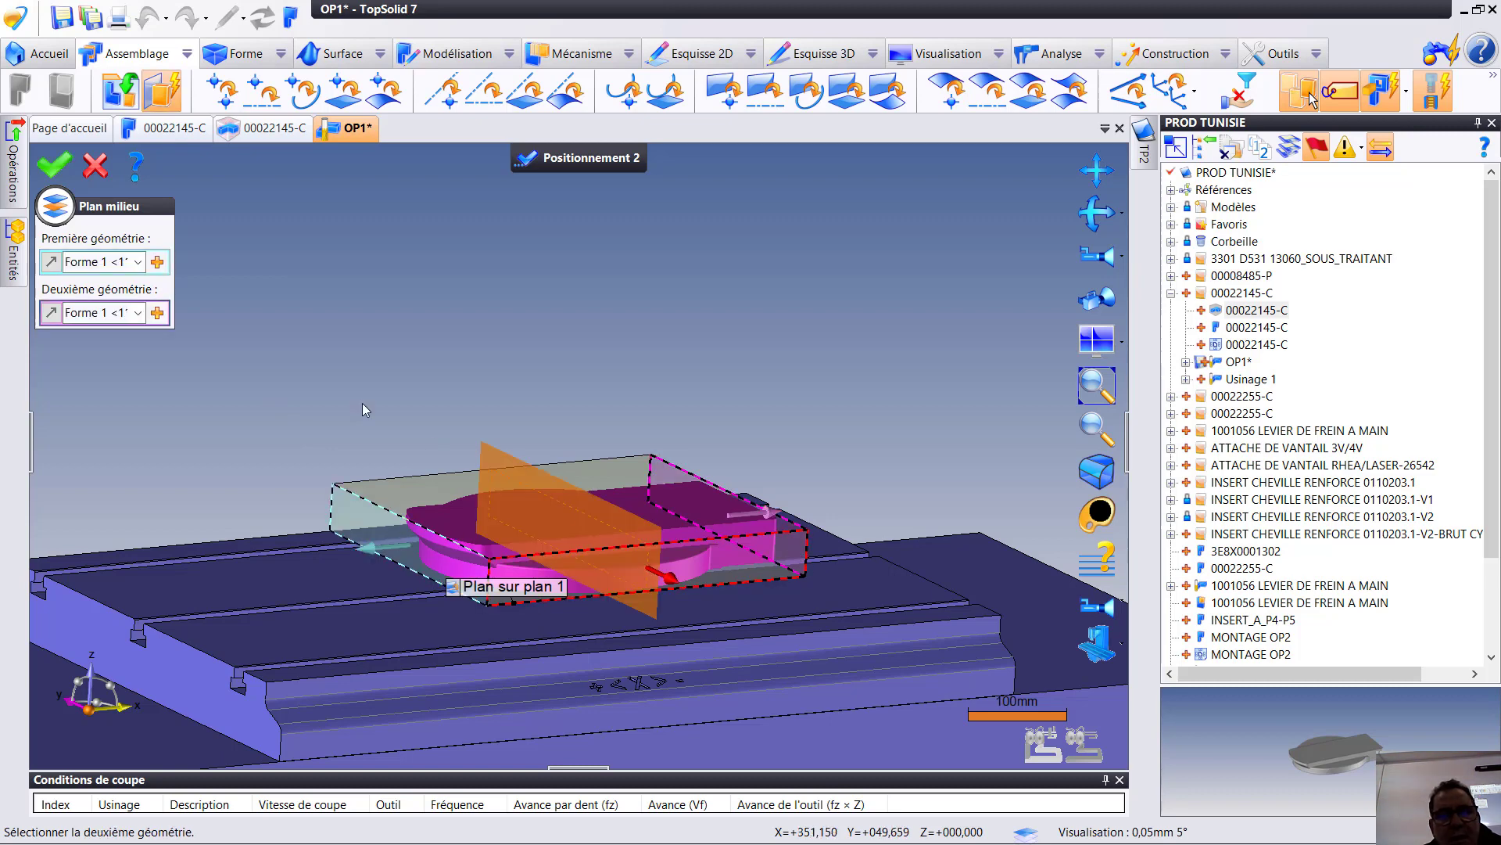
click(68, 160)
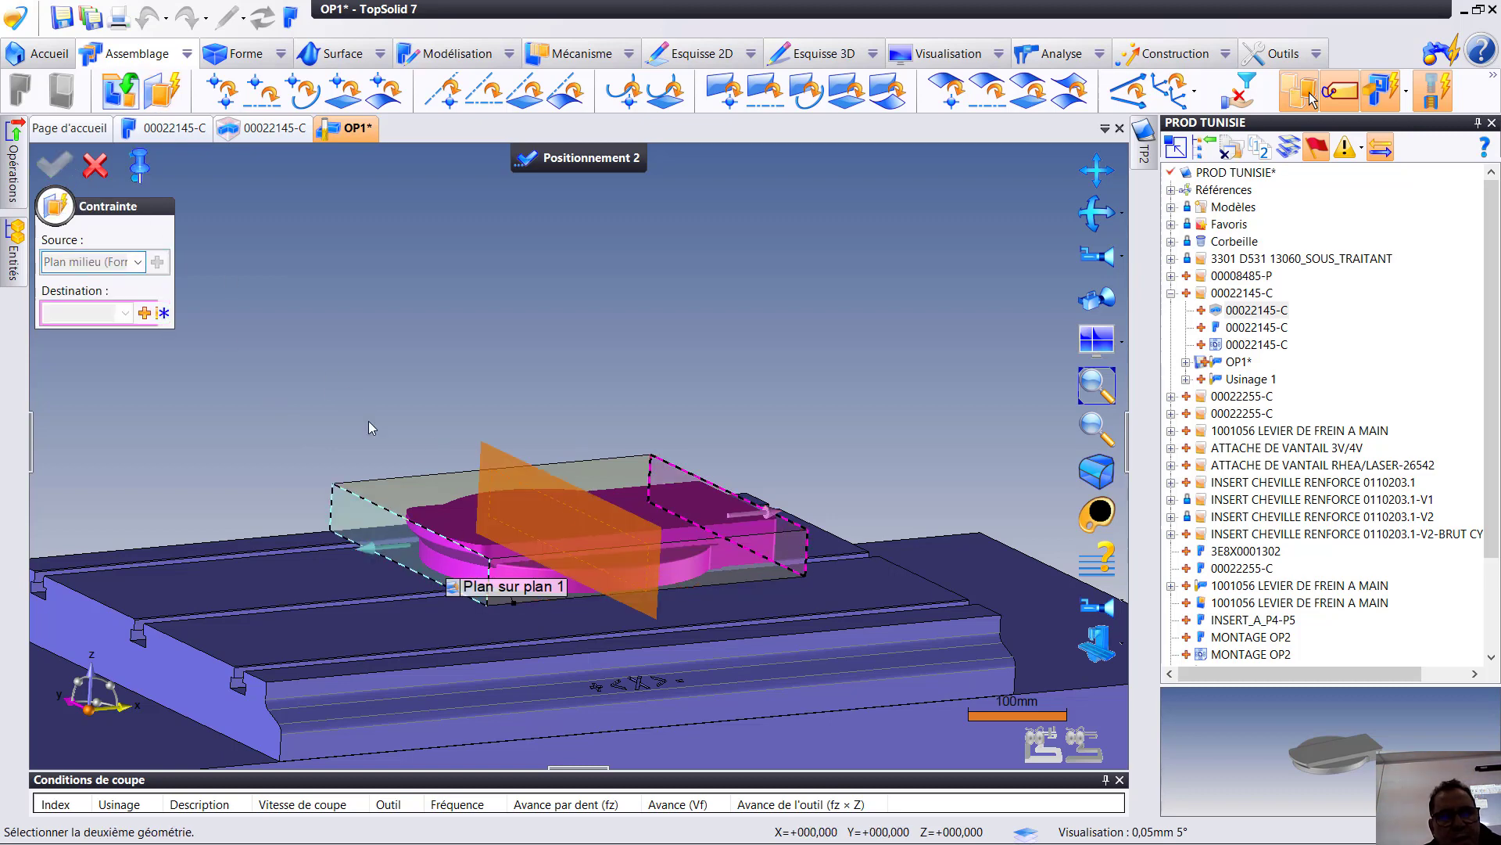
- Constrain the stock's lengthwise middle plane to a middle plane created between the two end faces of the machine table
click(144, 313)
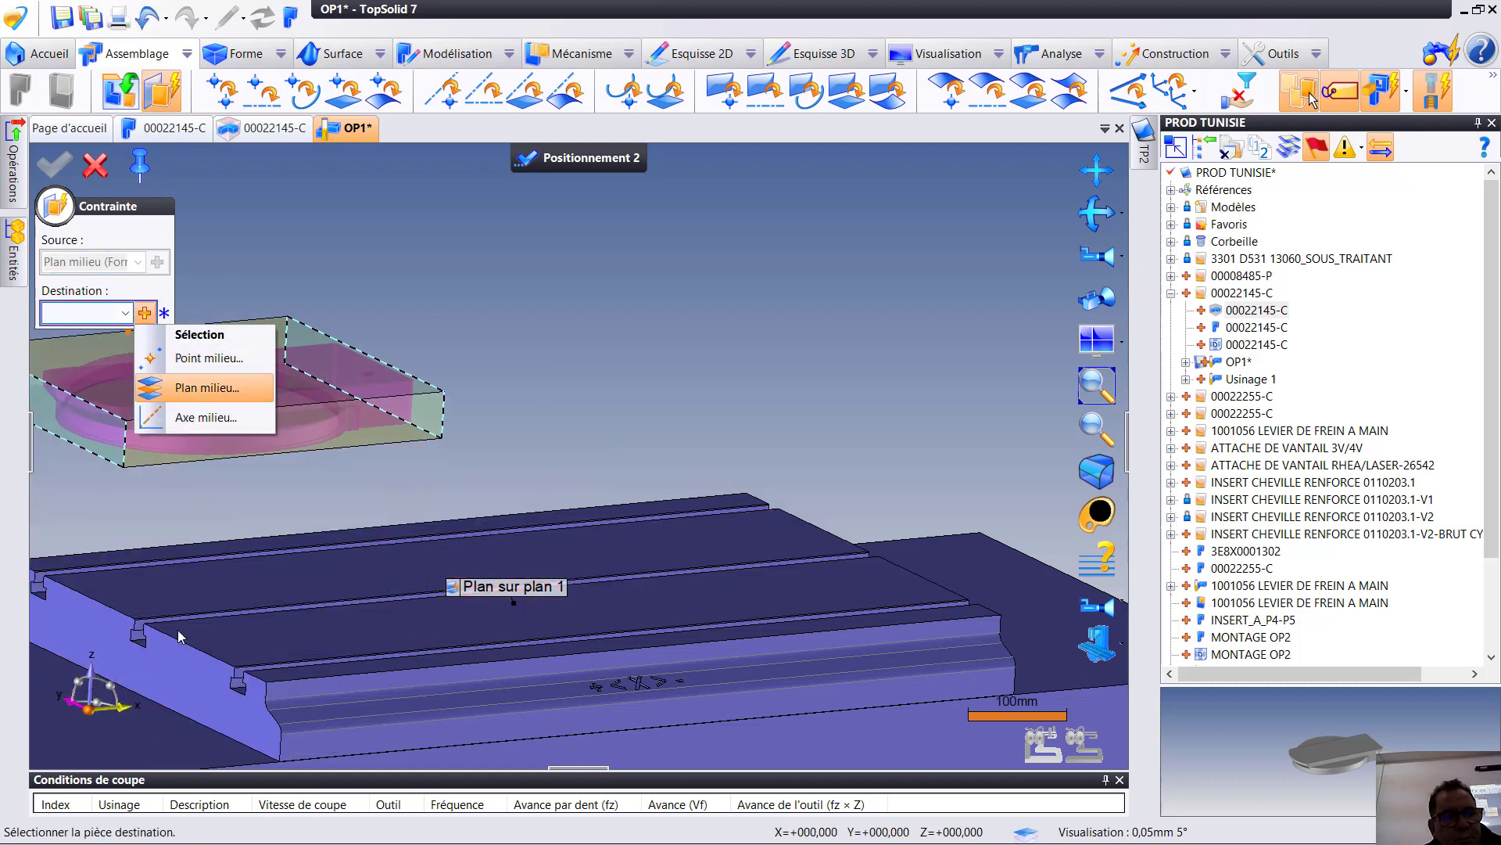
click(177, 679)
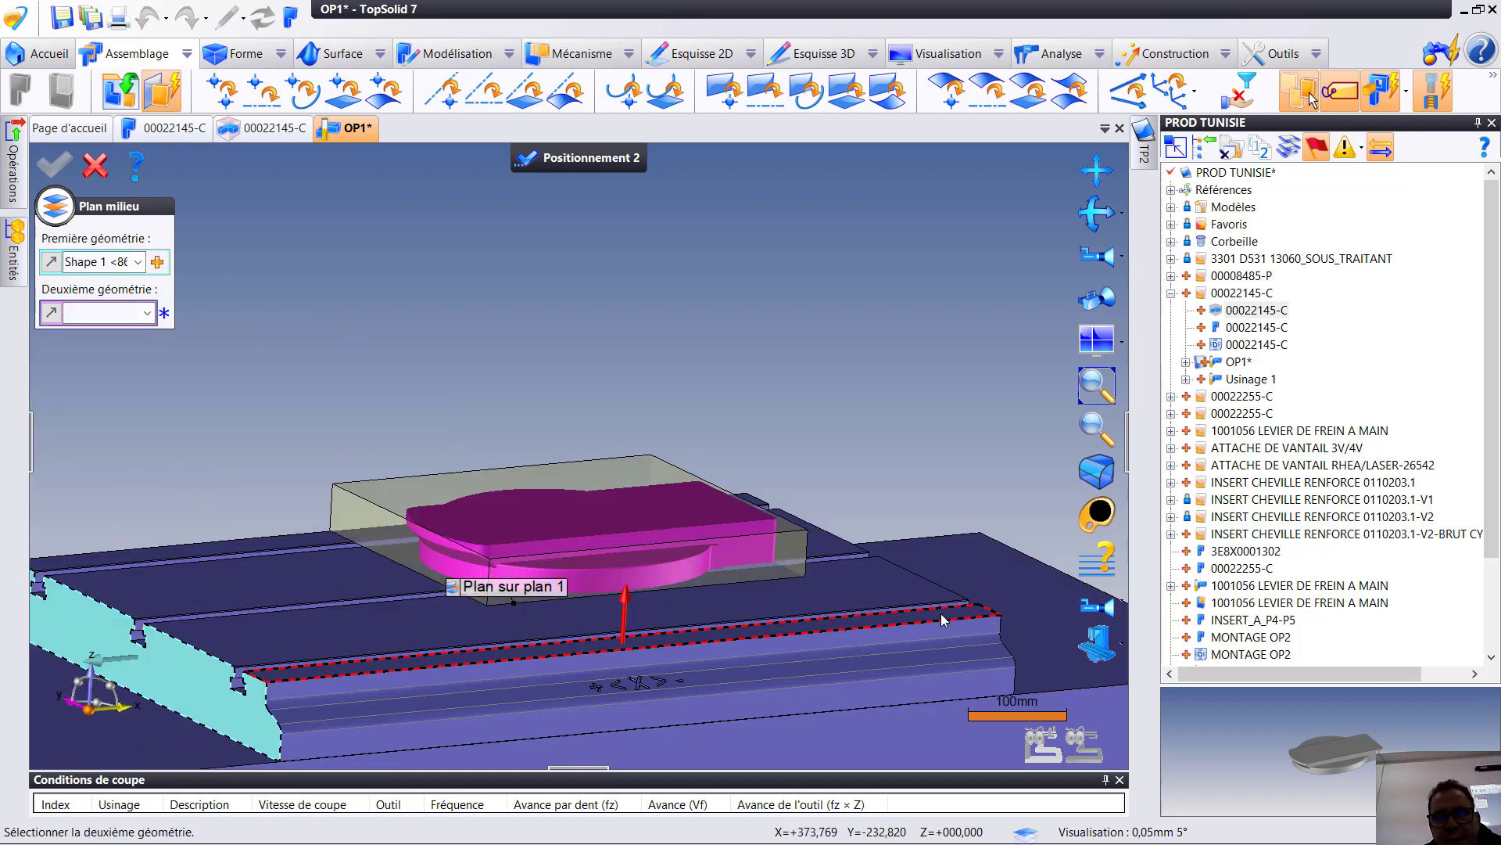
click(992, 628)
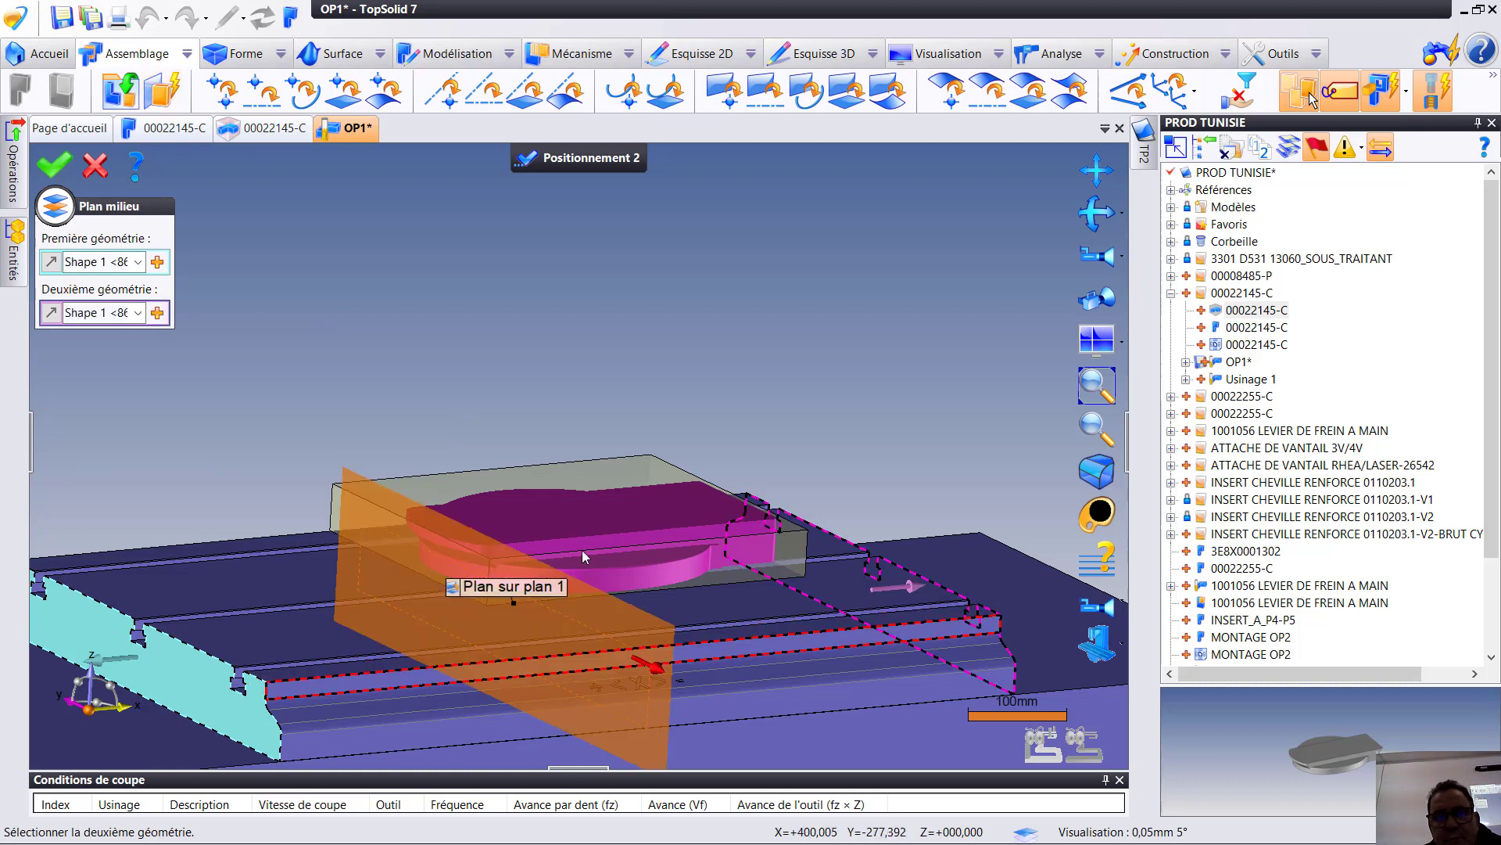
click(57, 167)
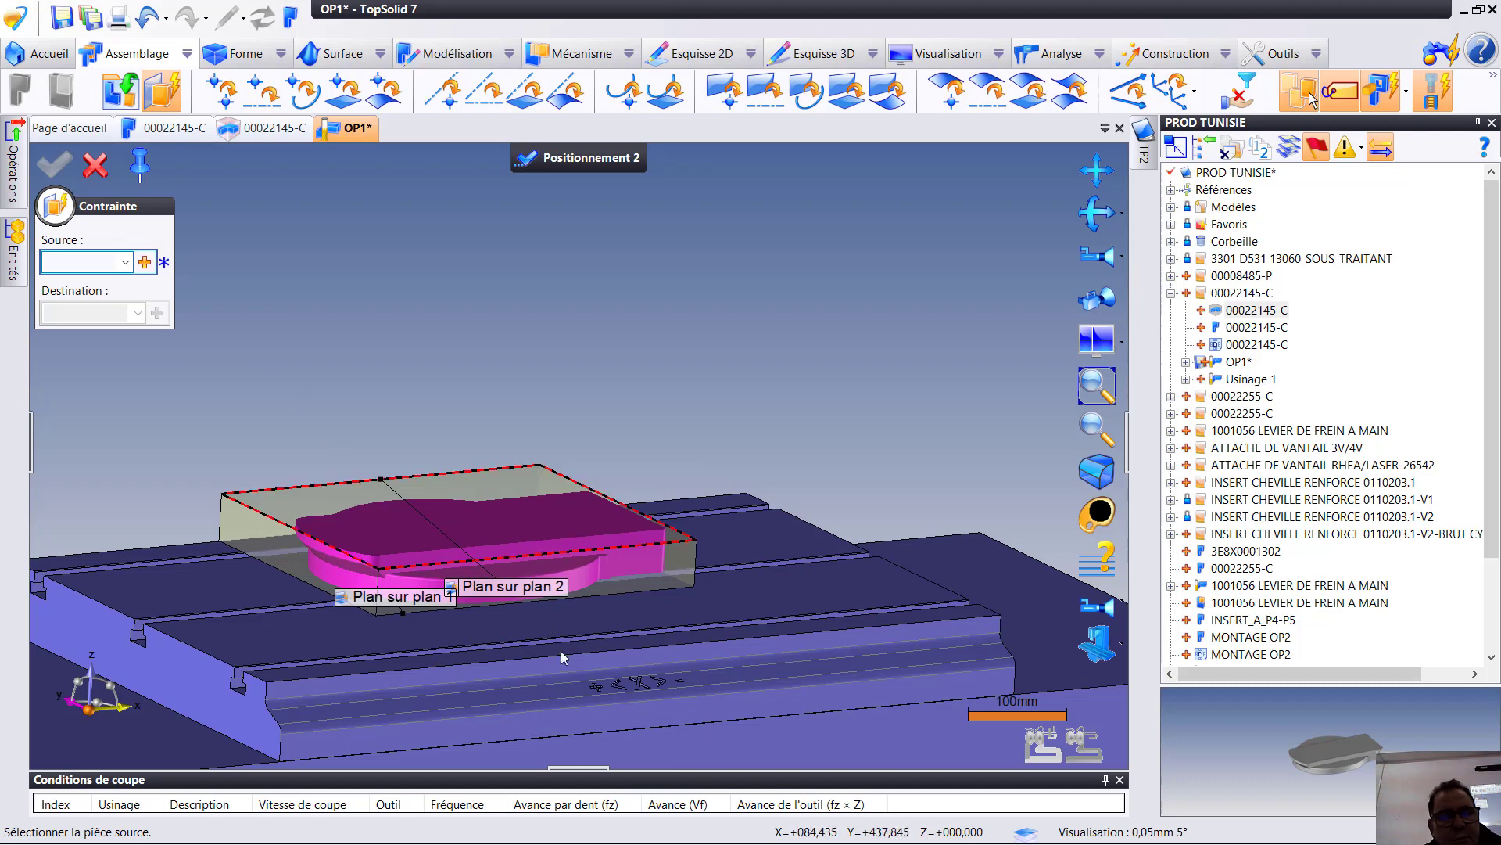
- Create a middle plane between the stock block's two long side faces along Y as the source of another constraint
middle_drag(634, 688, 227, 407)
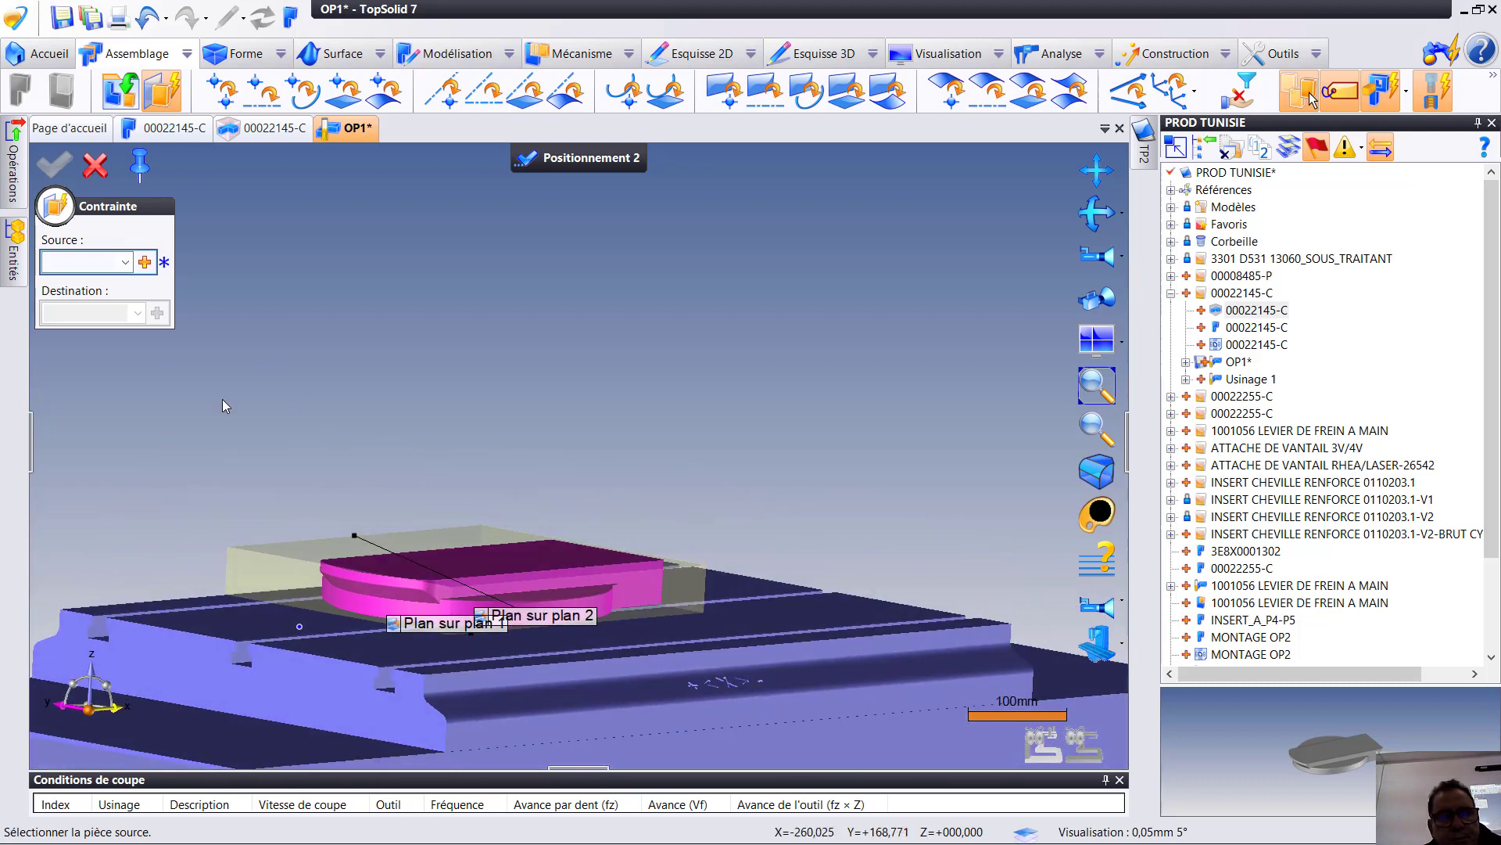
click(145, 263)
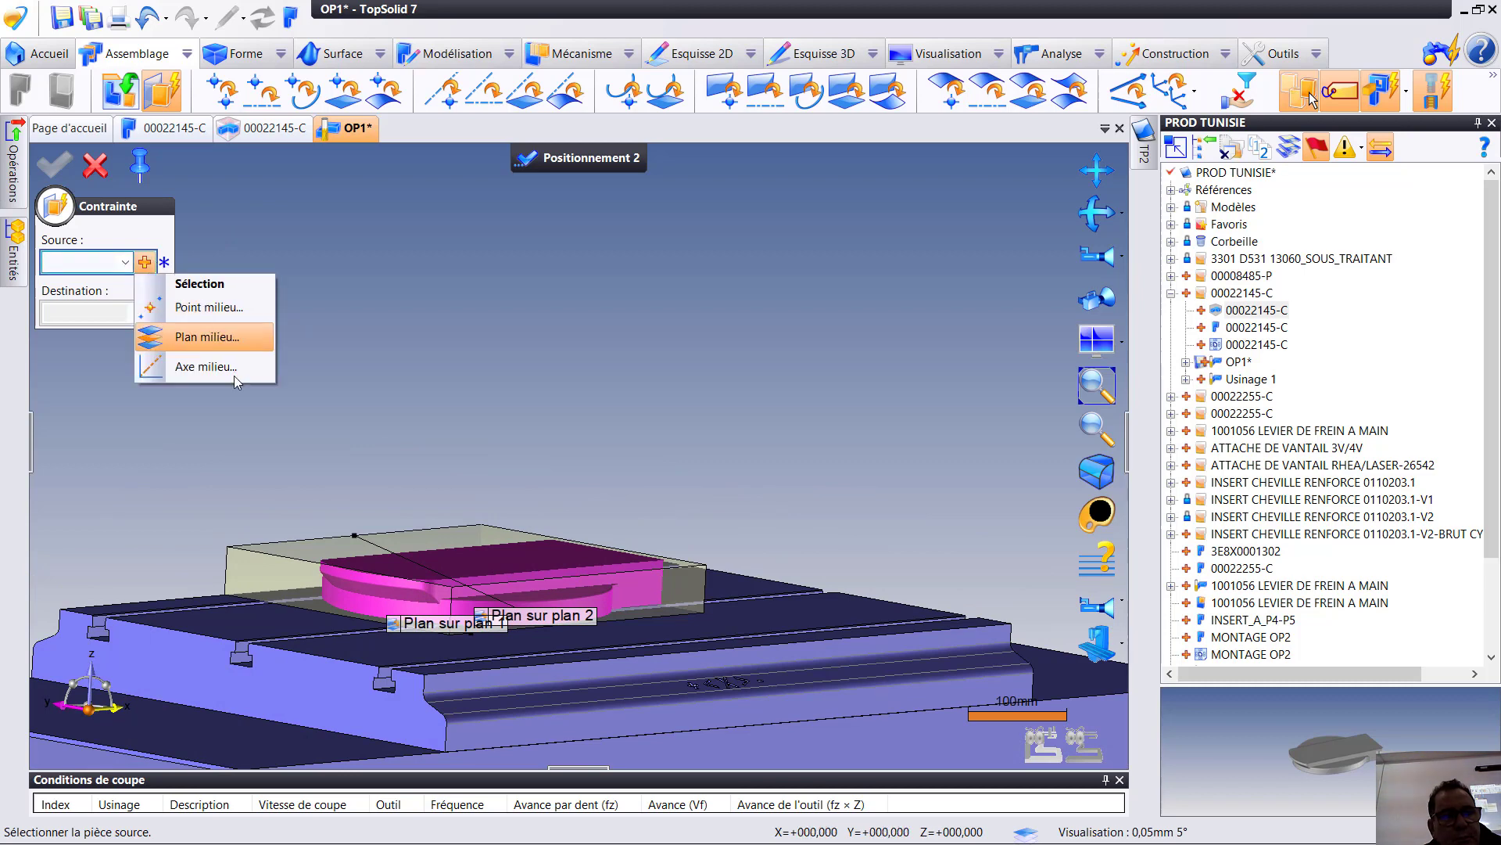
click(208, 337)
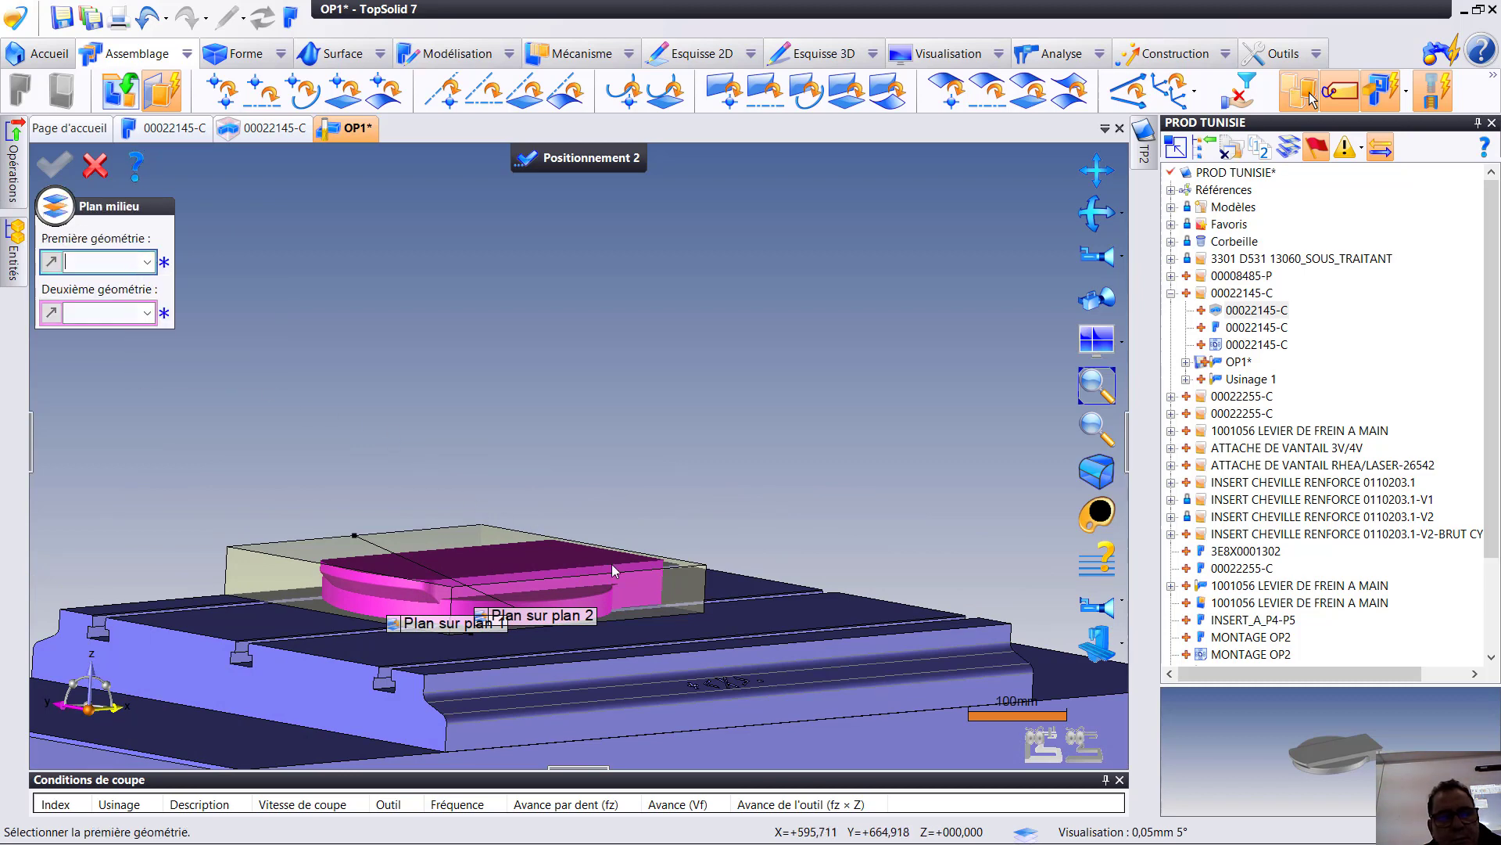
click(674, 593)
middle_drag(410, 524, 423, 574)
click(422, 572)
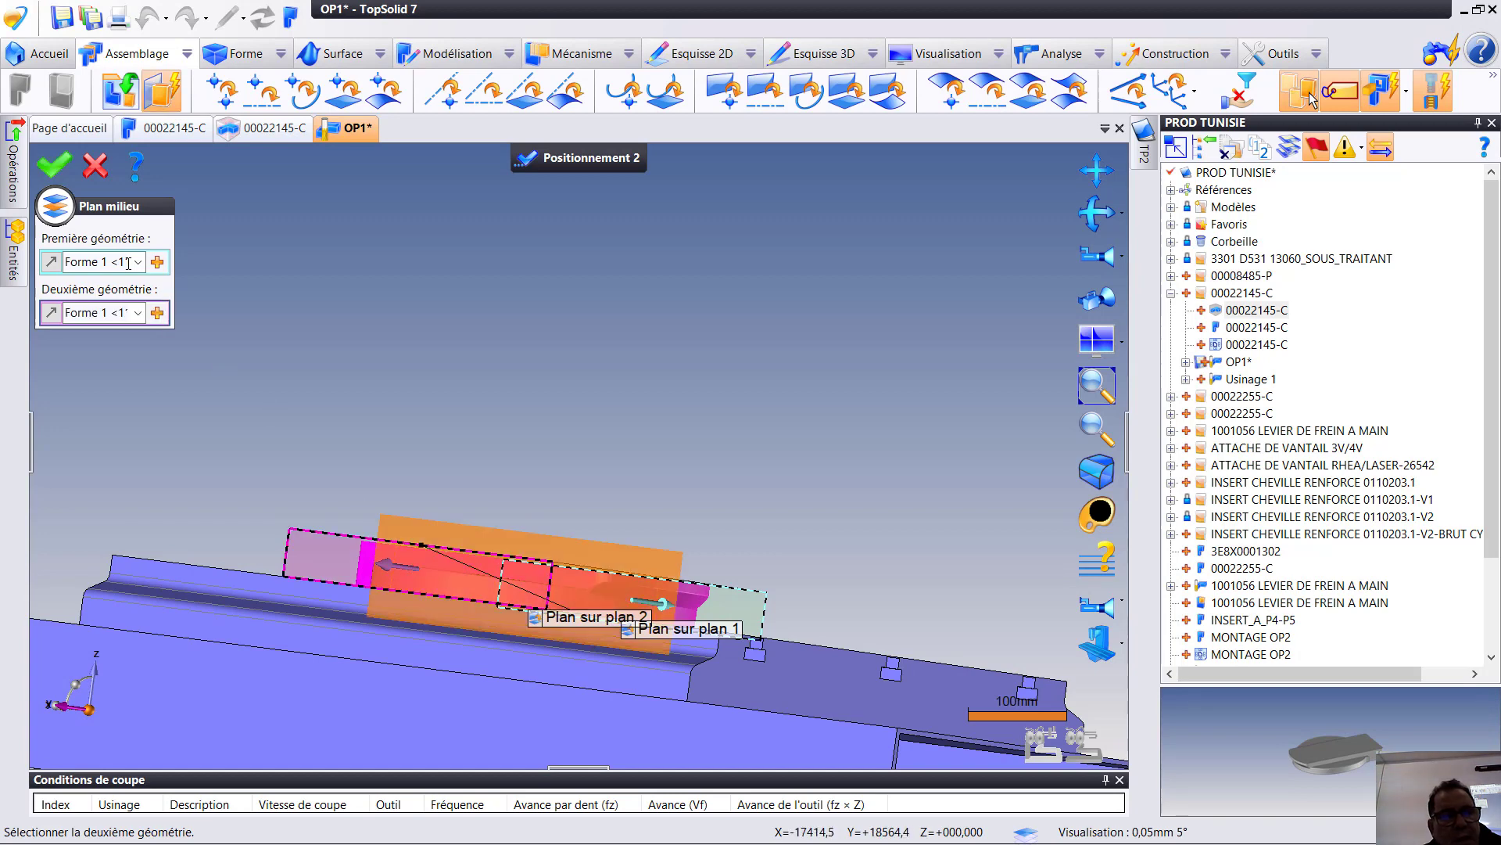
click(56, 167)
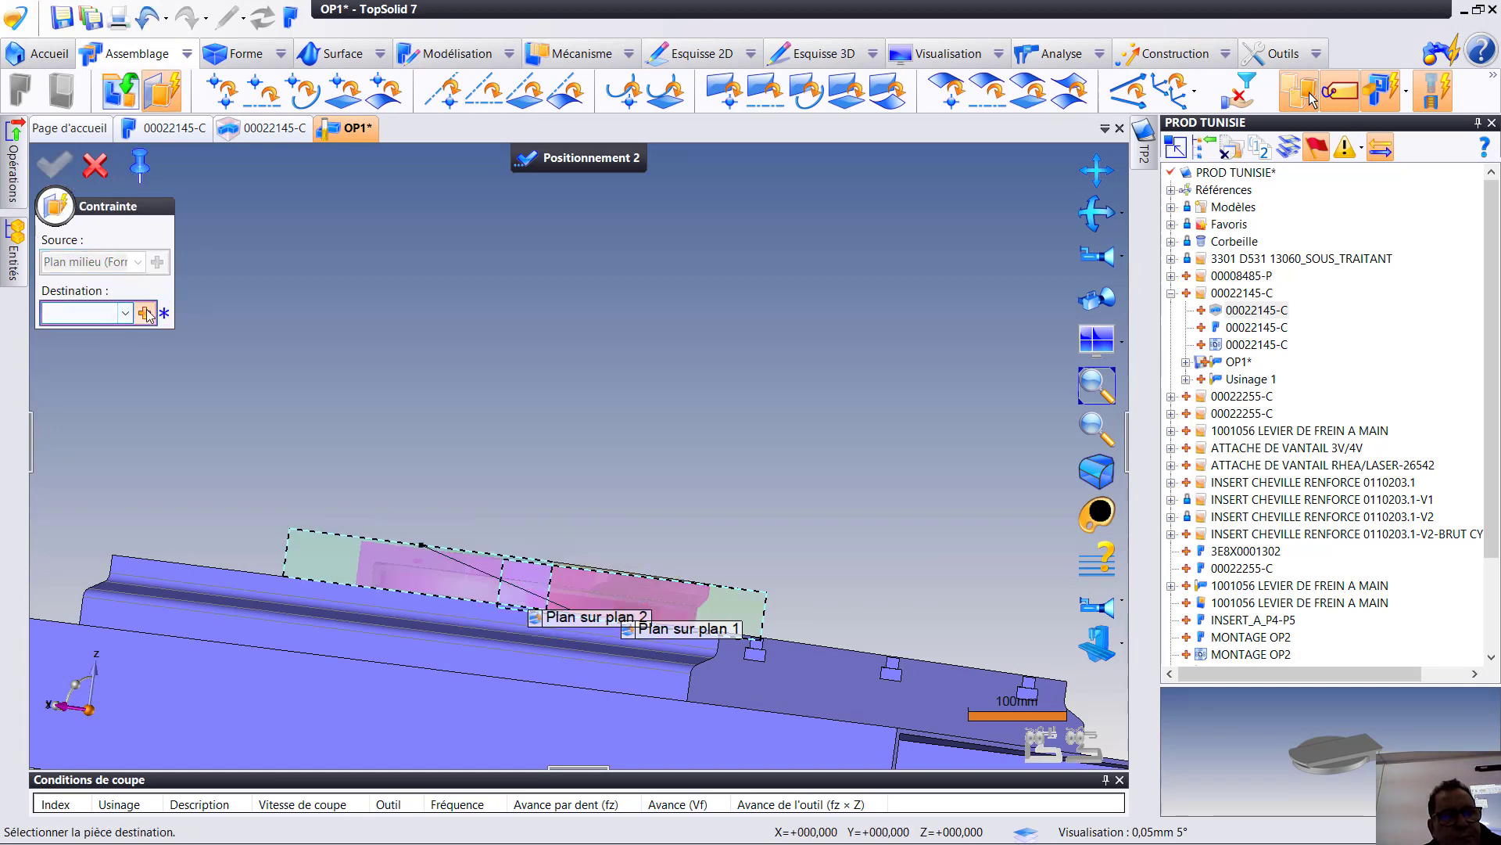
- Constrain the stock's crosswise middle plane to a middle plane between the table's two outer skirt faces, and finish positioning the part
click(145, 313)
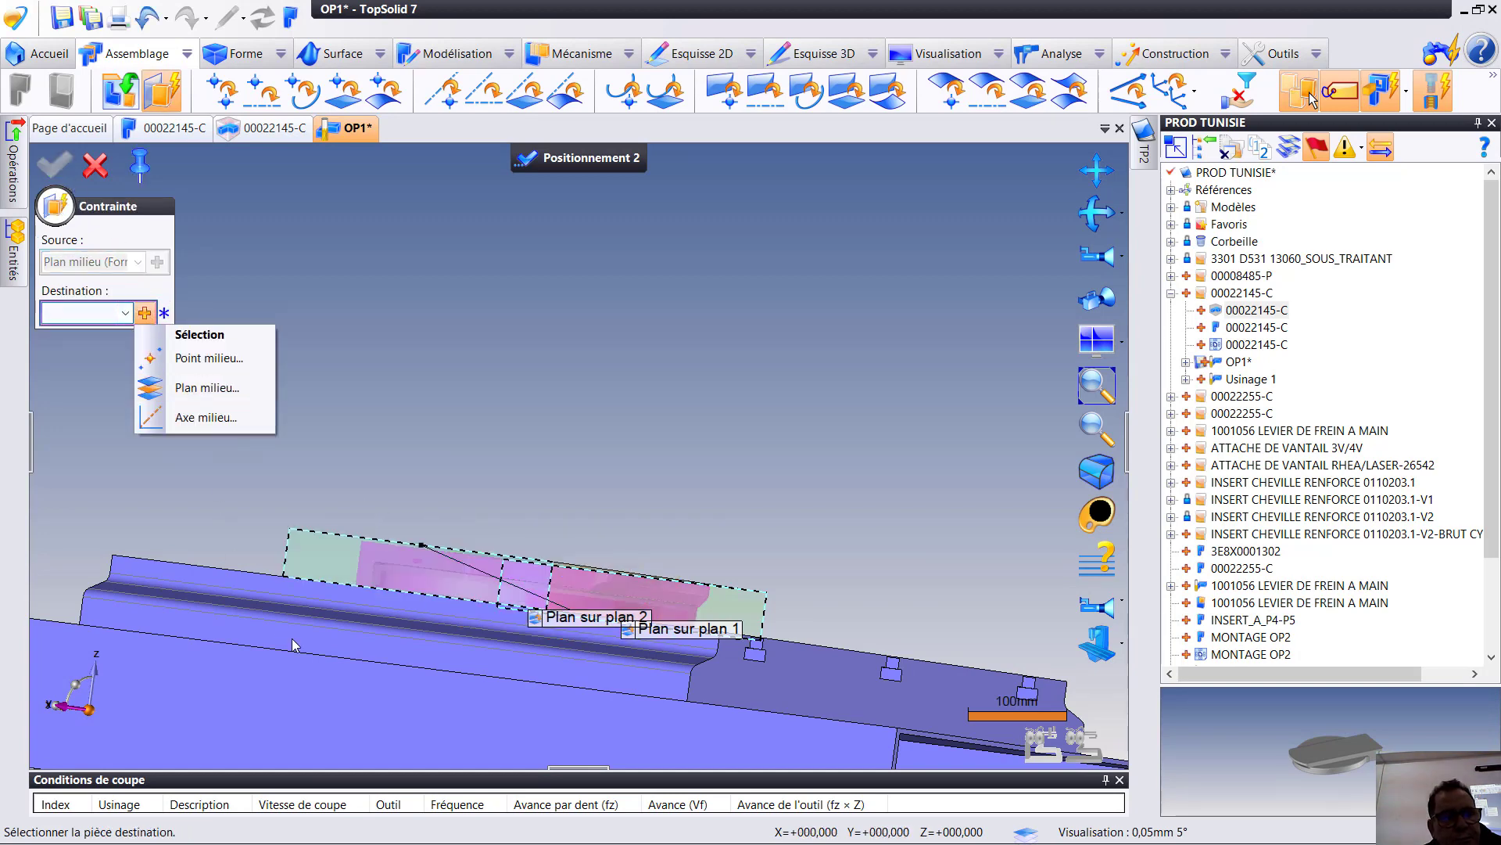
click(220, 389)
click(534, 747)
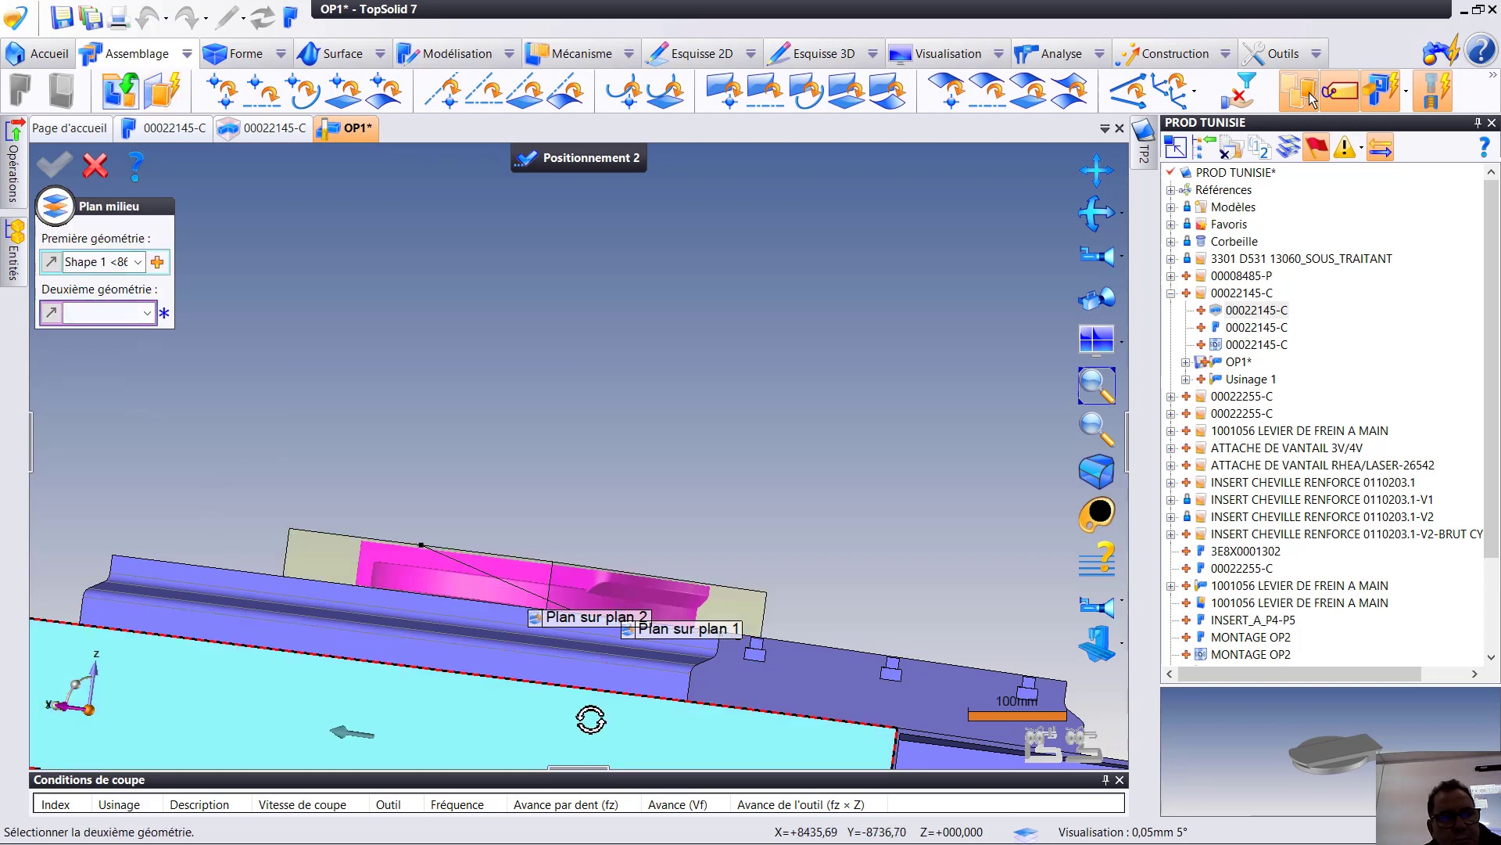
middle_drag(590, 717, 43, 145)
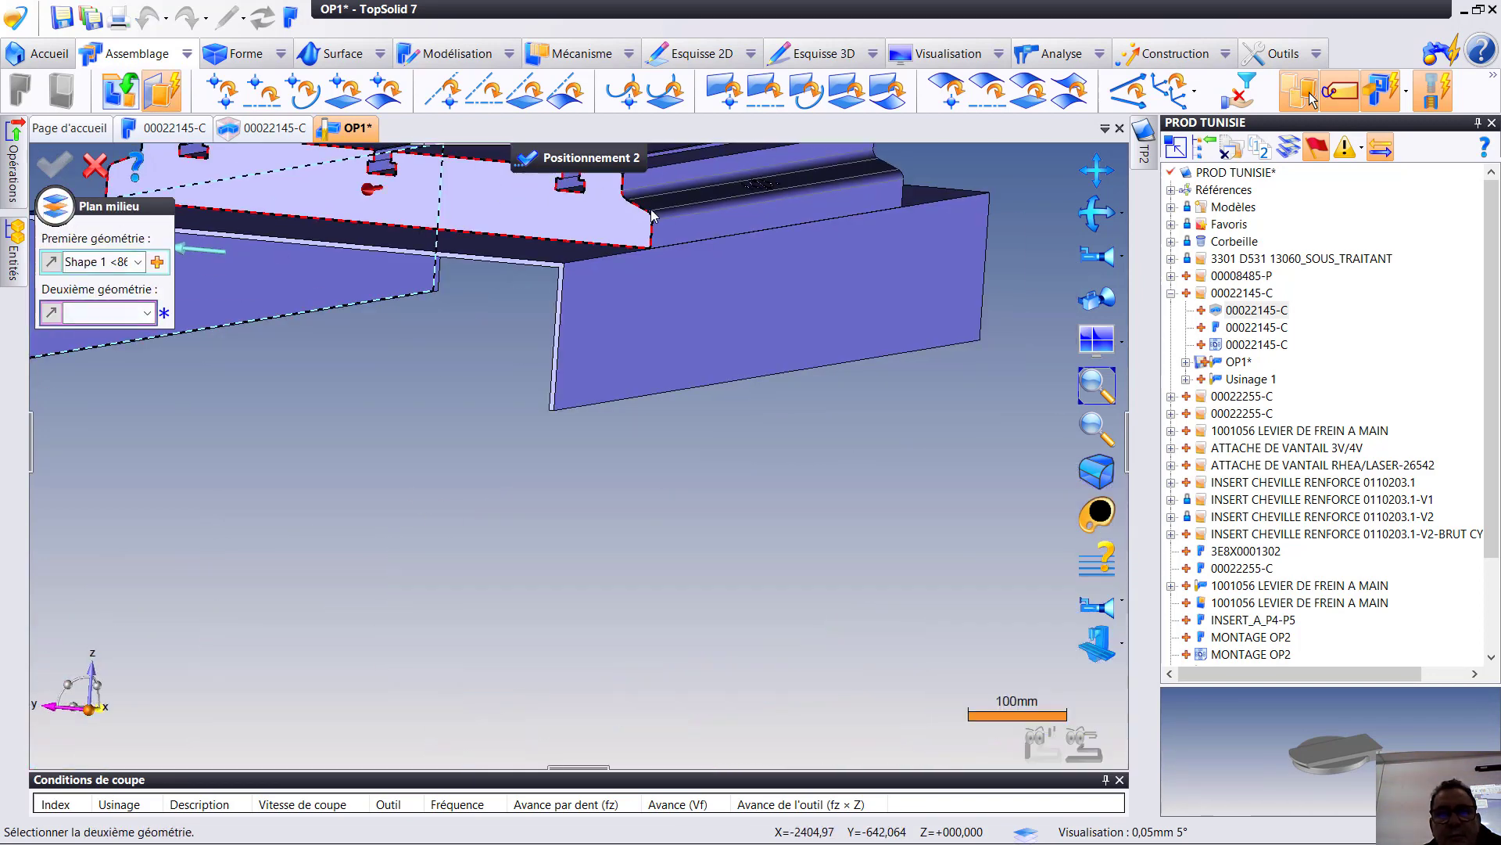
click(767, 275)
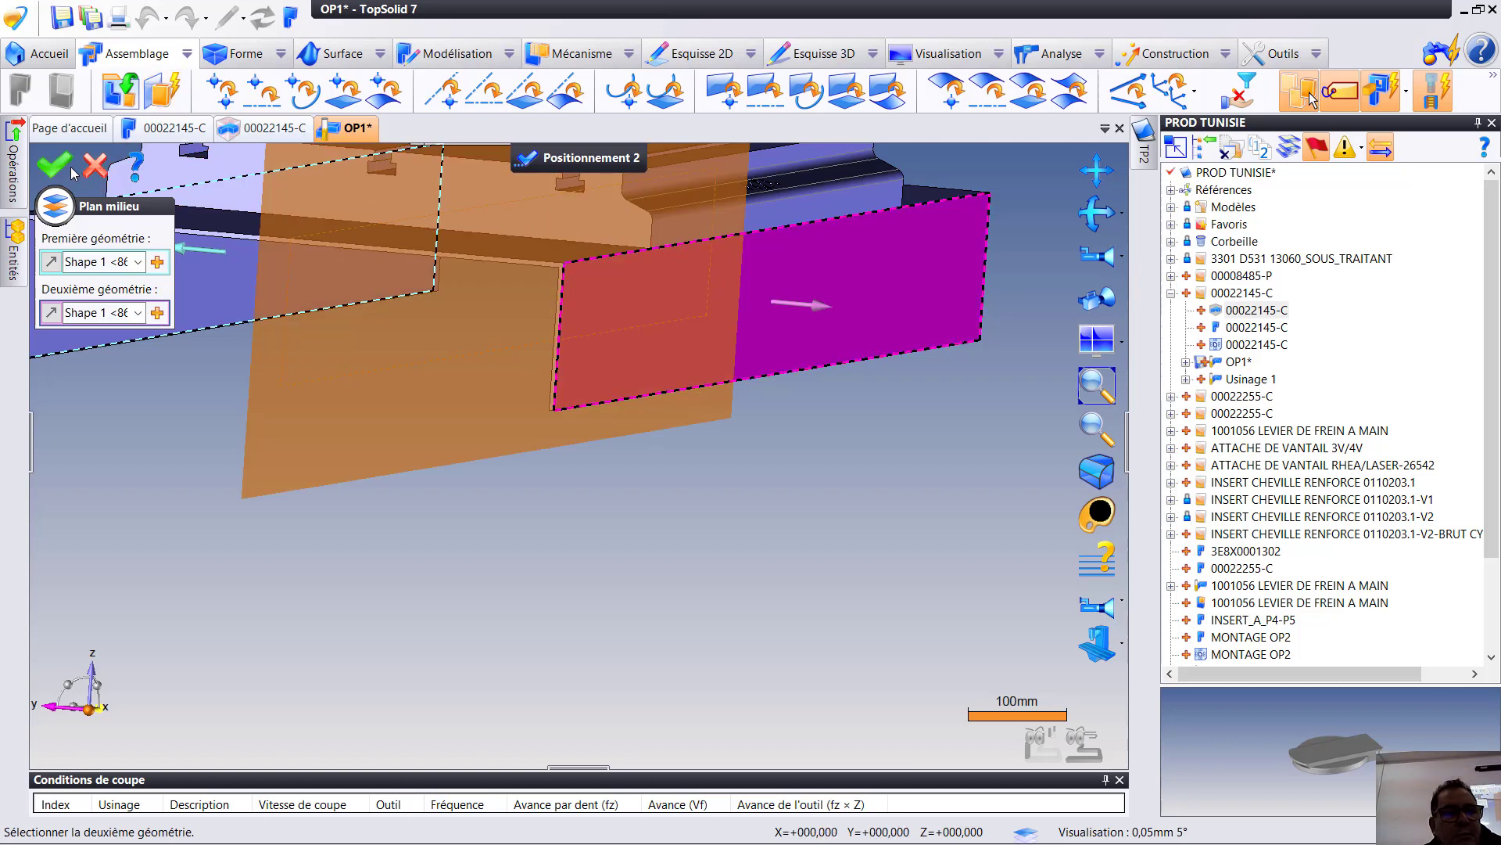
click(59, 167)
scroll(488, 347, down, 5)
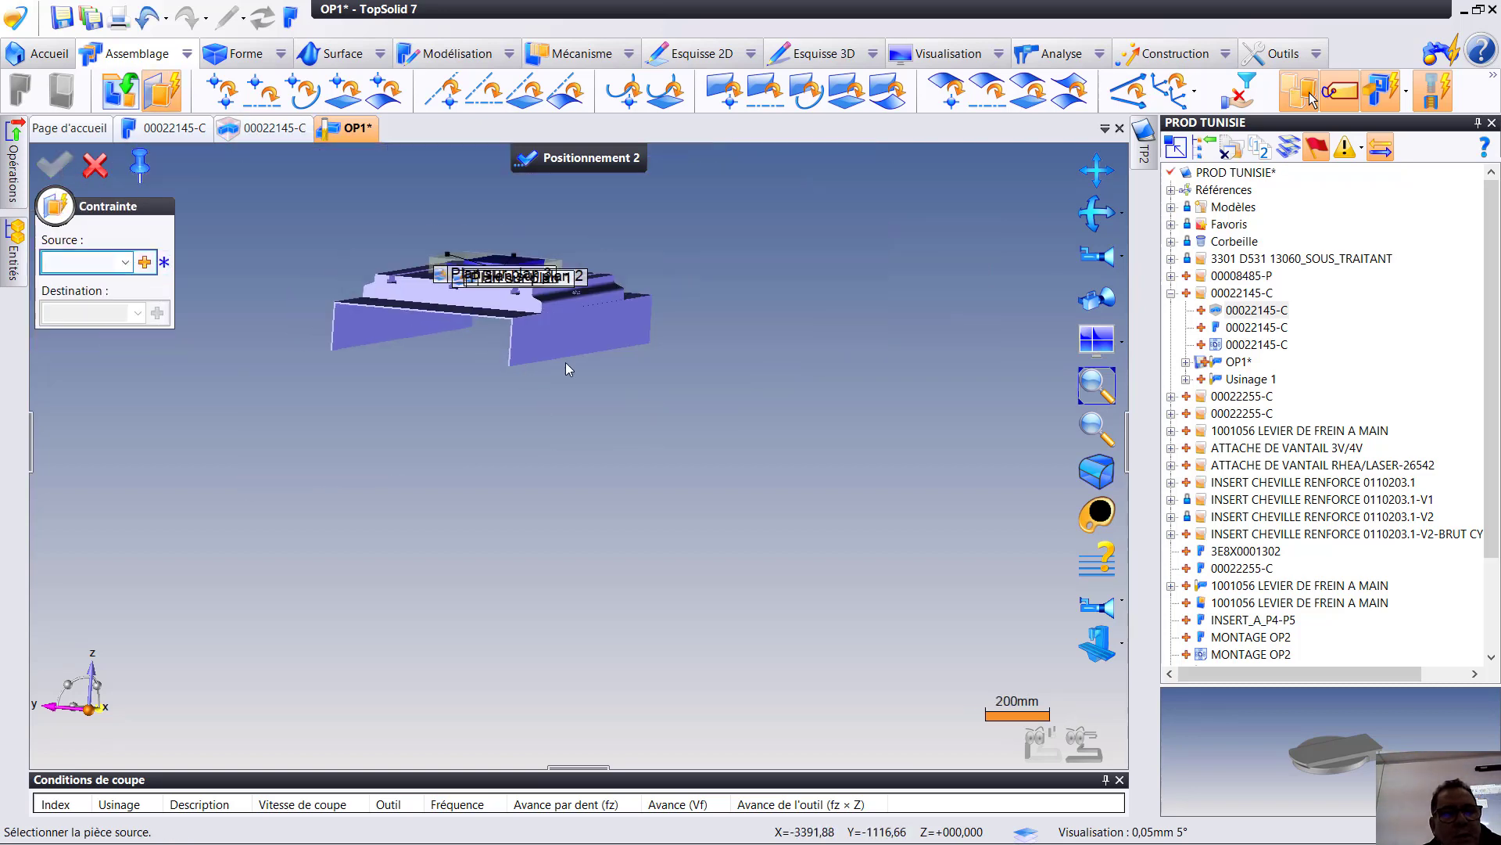
middle_drag(447, 172, 600, 371)
click(96, 165)
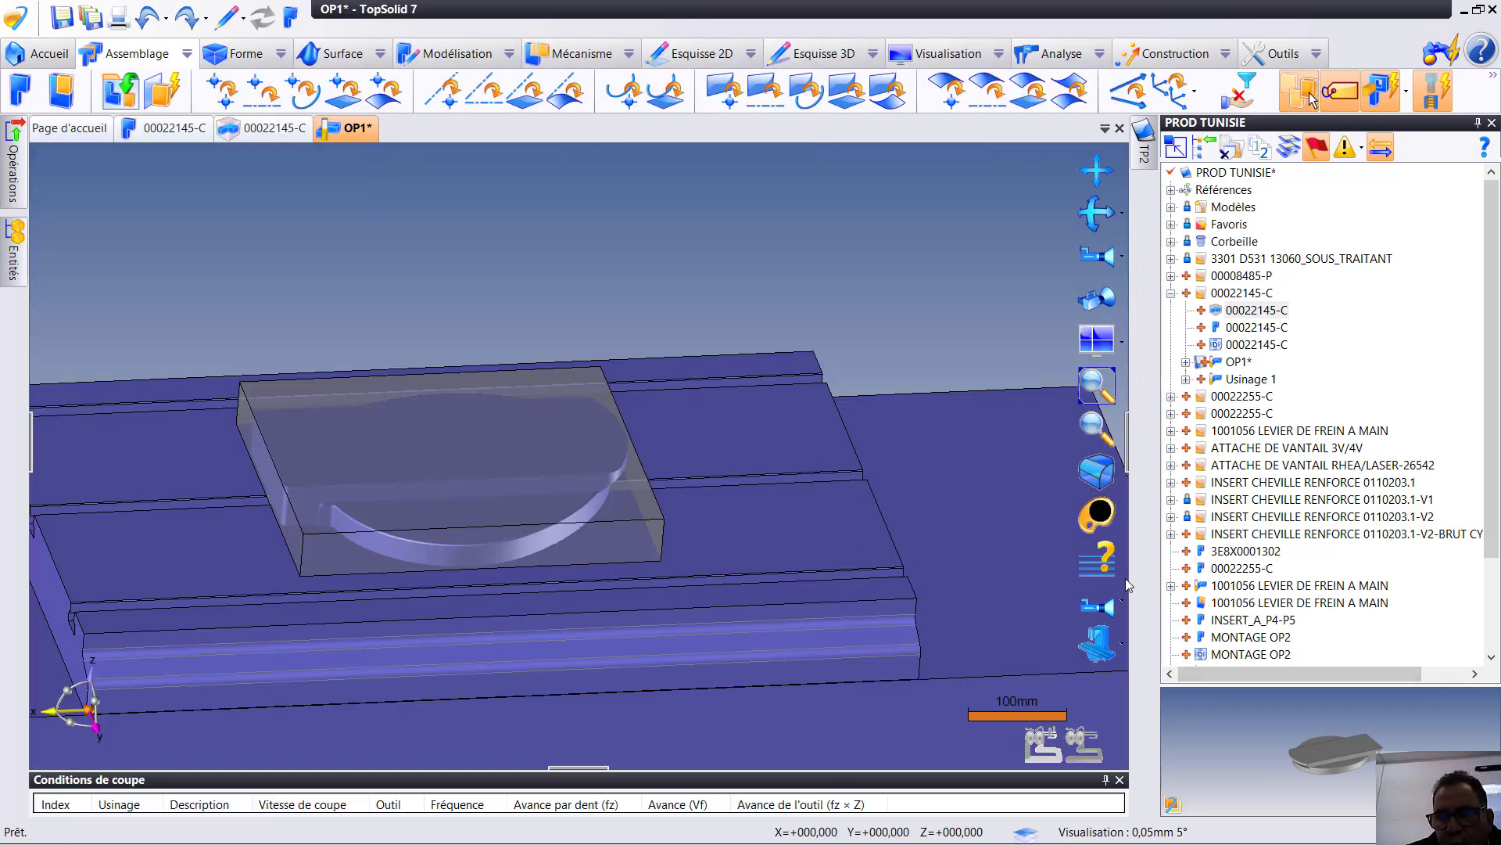
- Hide the machine so only the part and stock are shown, and switch OP1 from design to CAM mode
click(1098, 645)
middle_drag(462, 484, 693, 440)
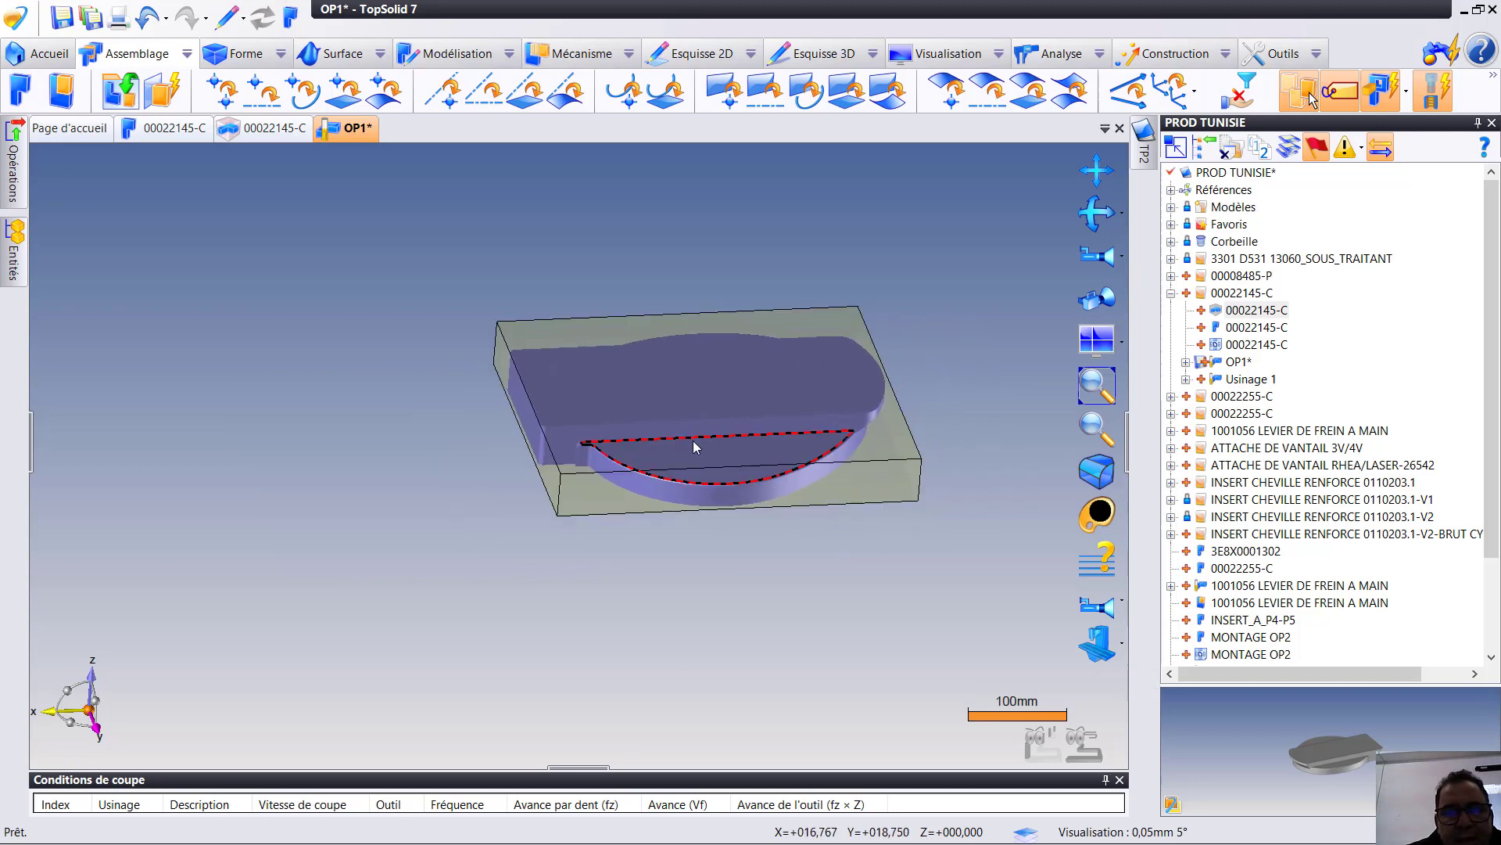
right_click(646, 409)
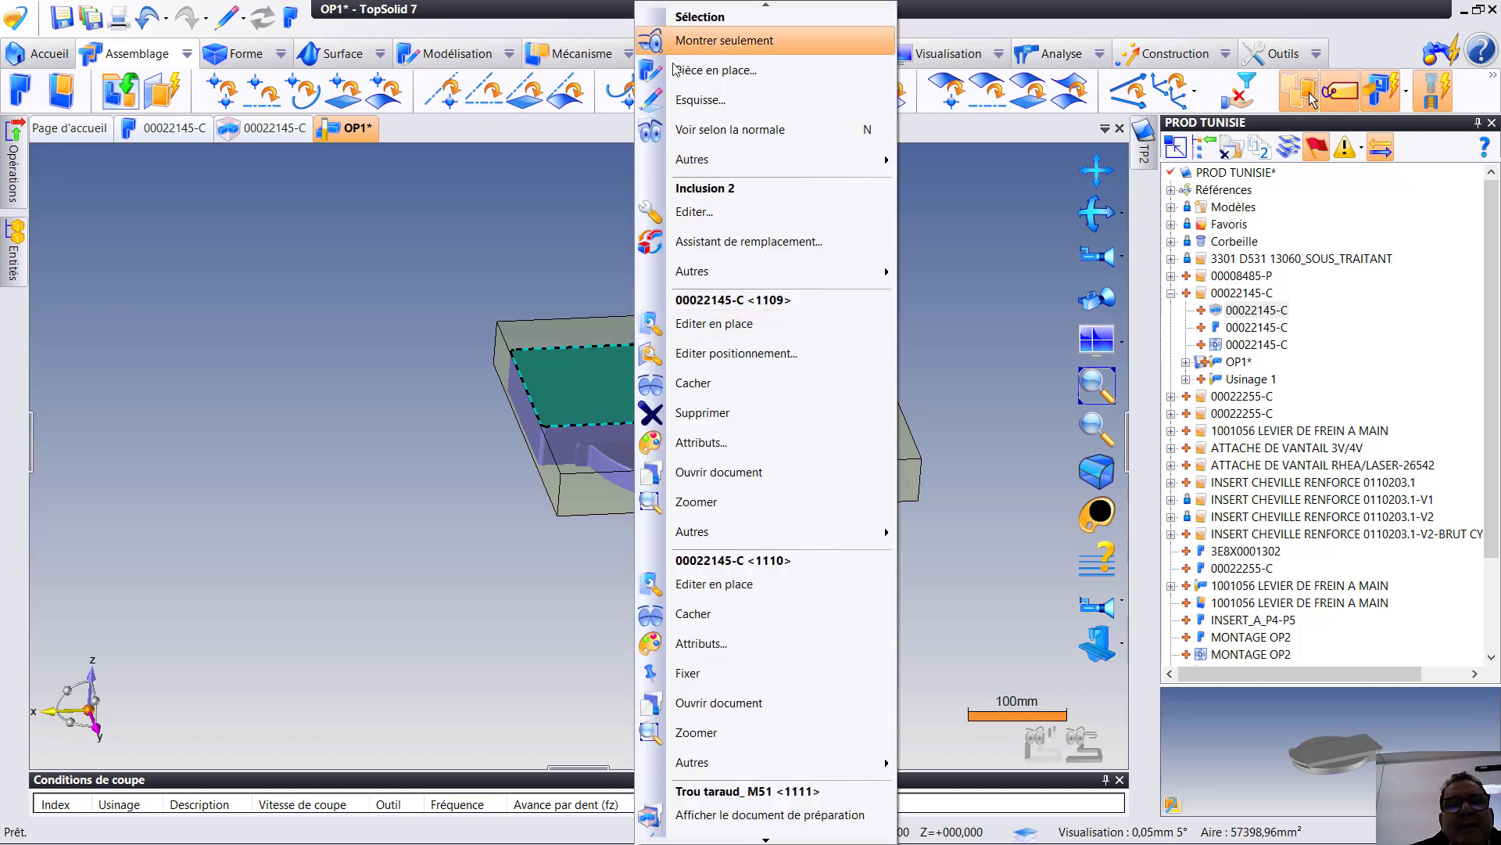
click(393, 308)
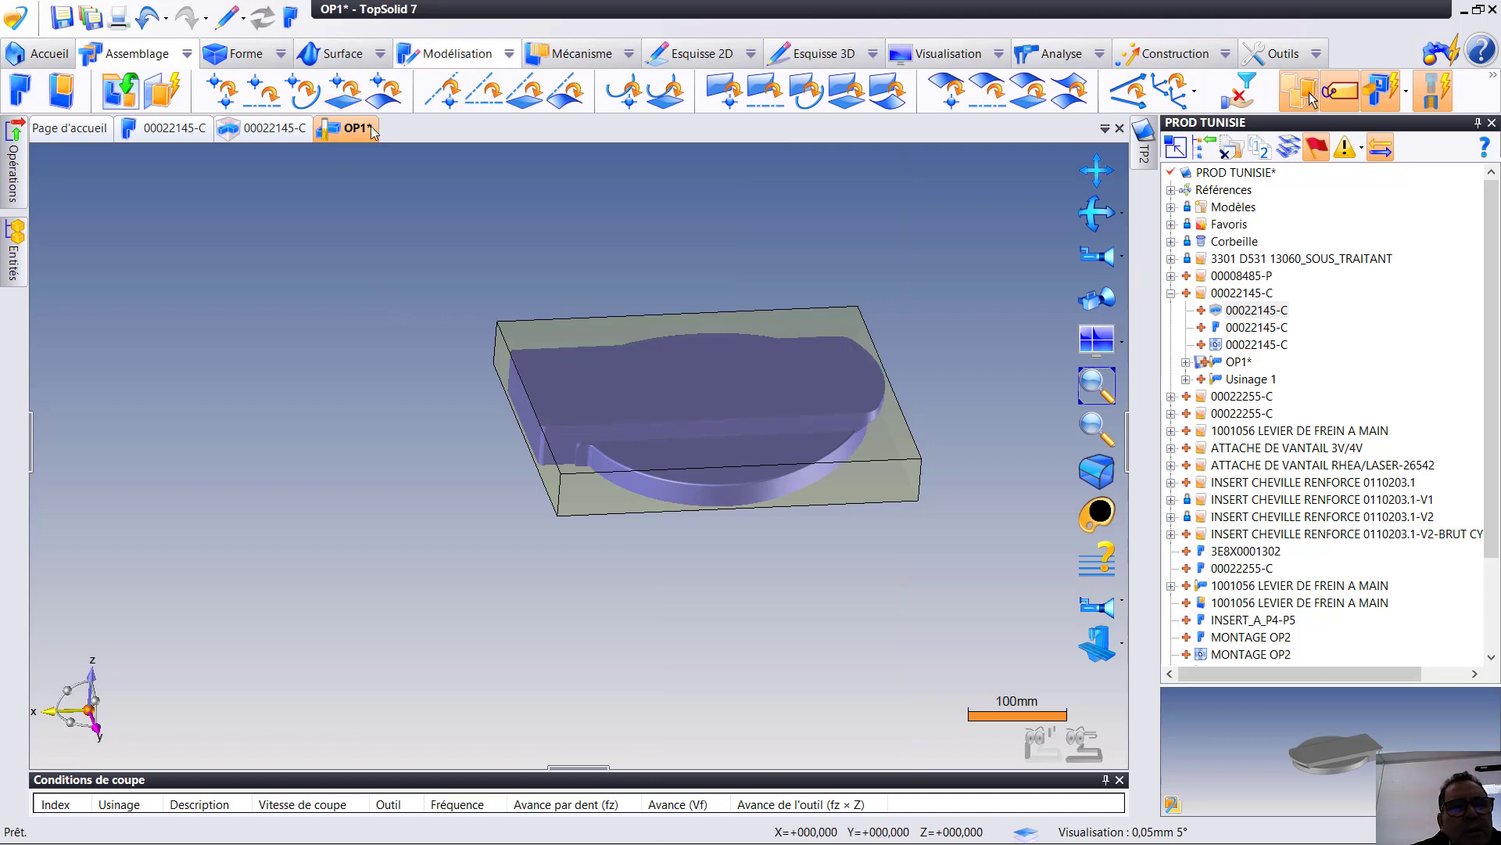
click(290, 25)
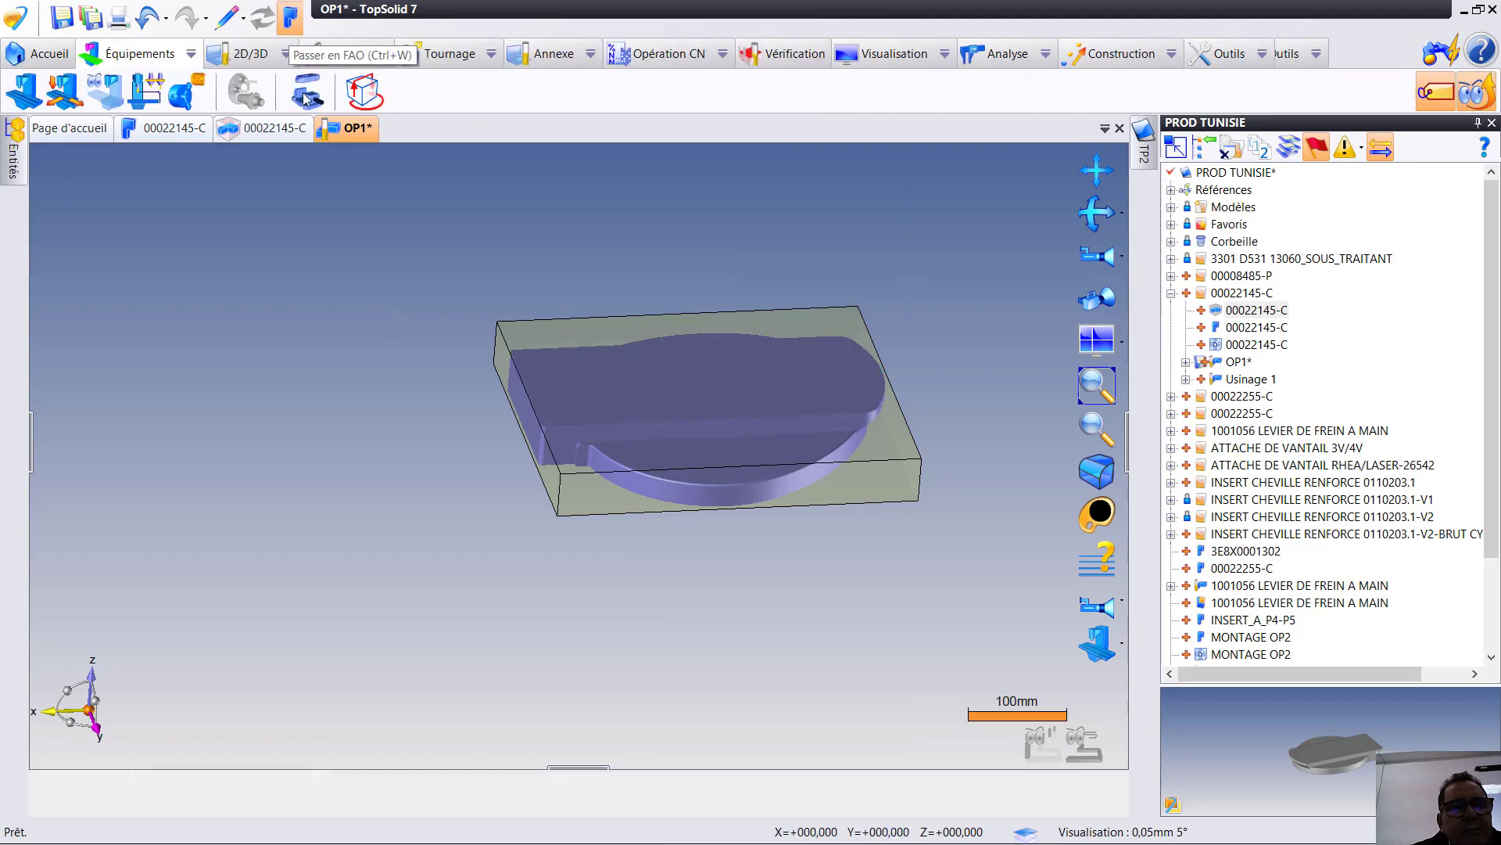
middle_drag(868, 430, 664, 443)
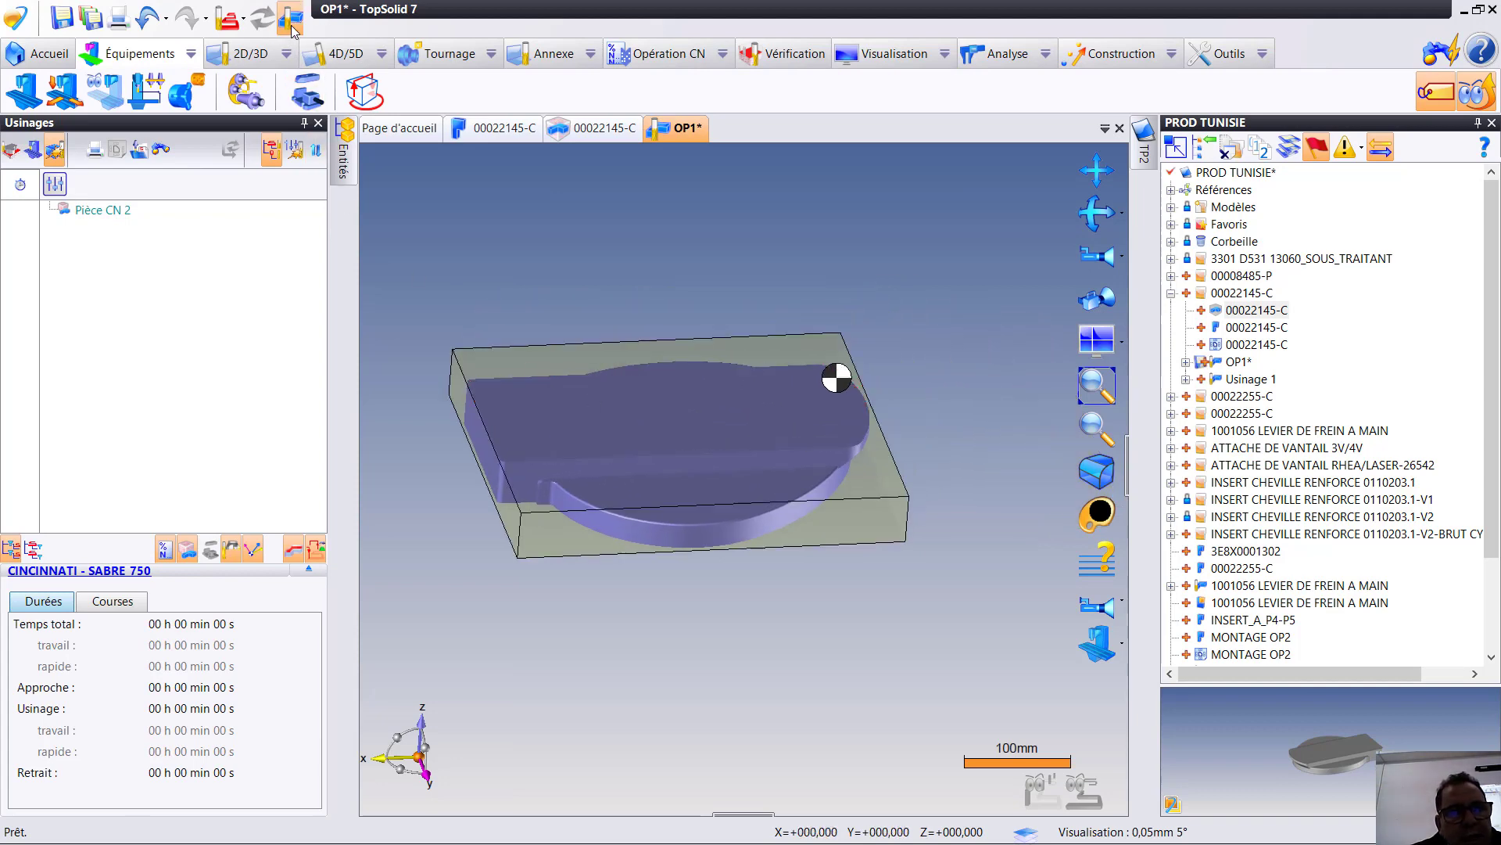
- Start an end milling operation (En bout) on the part's upper flat face and collapse the Usinages panel
right_click(645, 405)
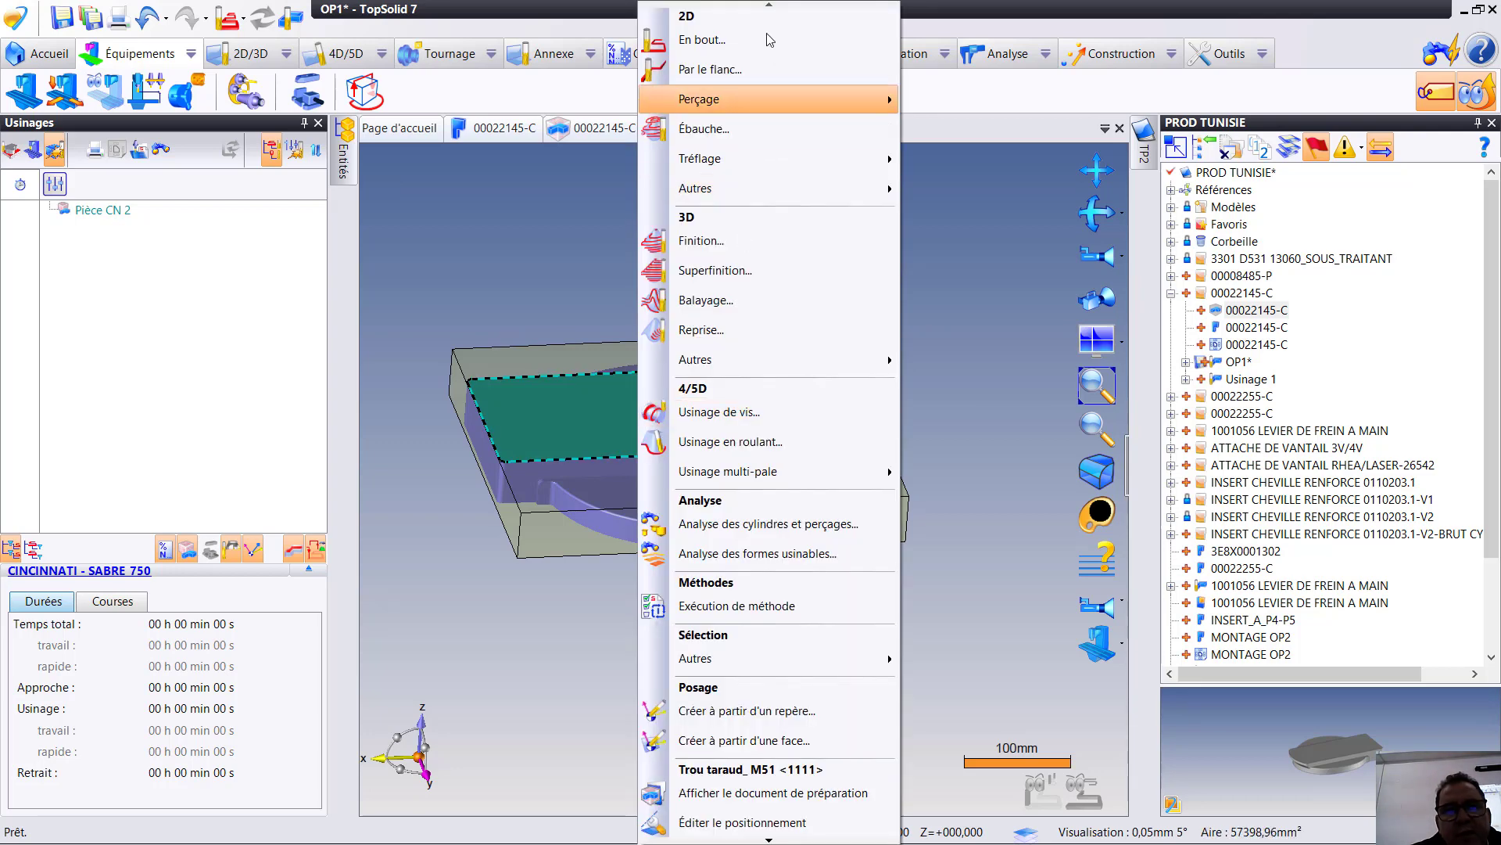
click(728, 47)
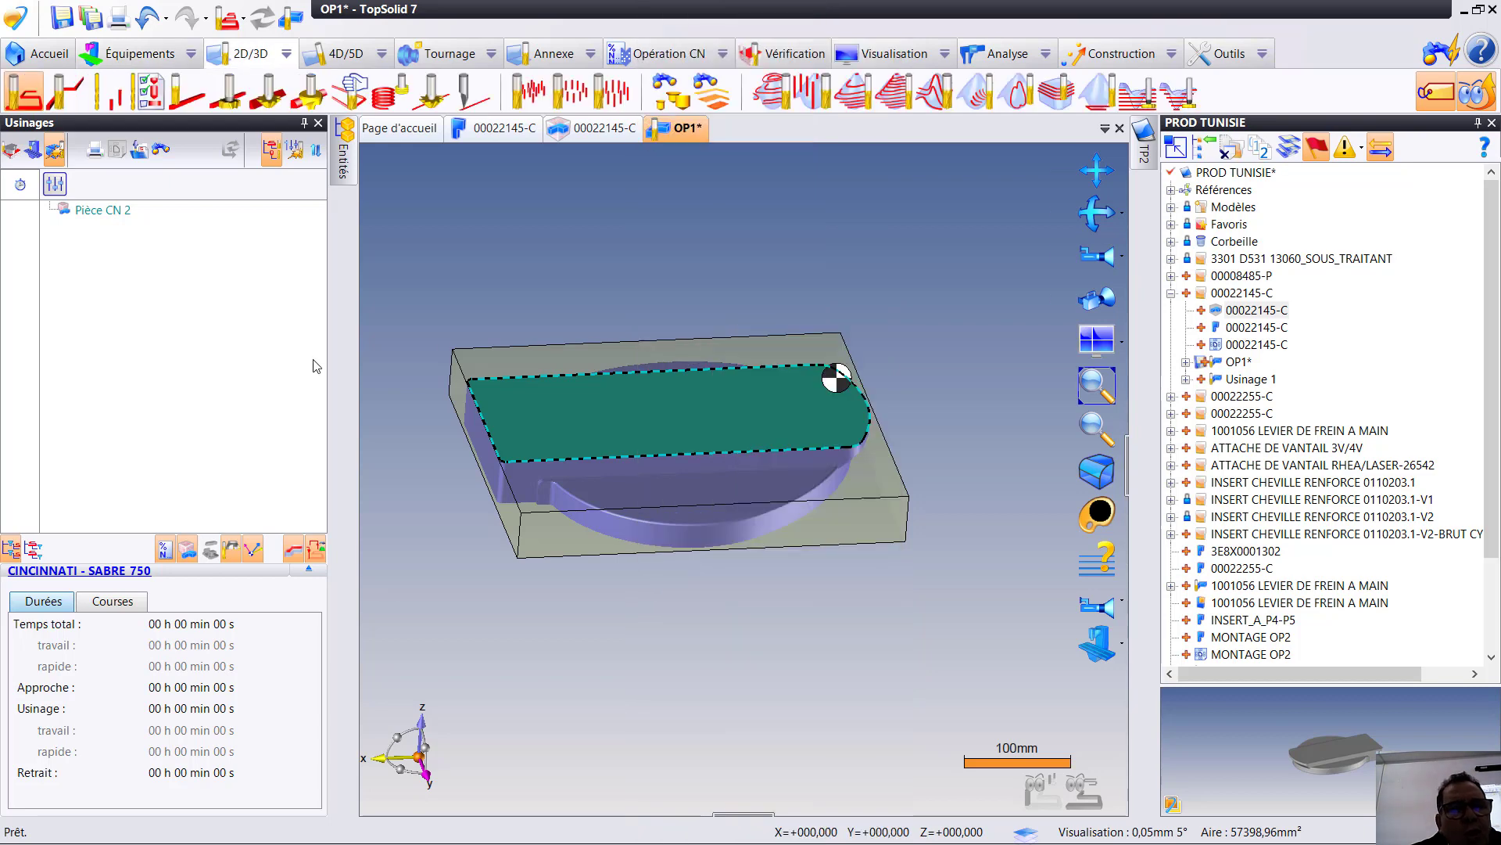
click(305, 123)
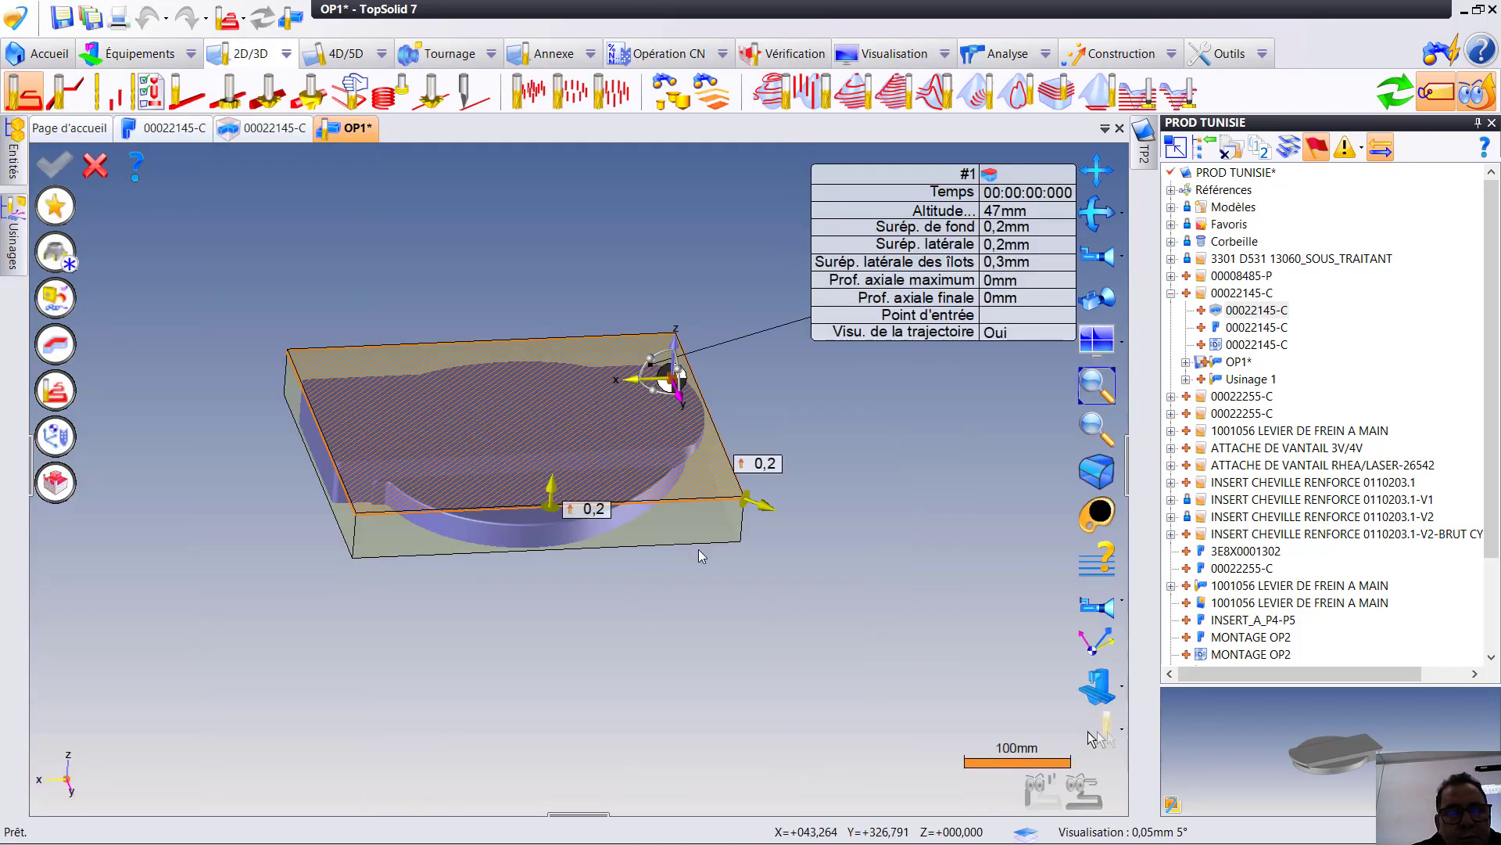
- Create a face mill (Fraise à surfacer) with a 100 mm diameter in pot T 1 and assign it to the operation
click(56, 251)
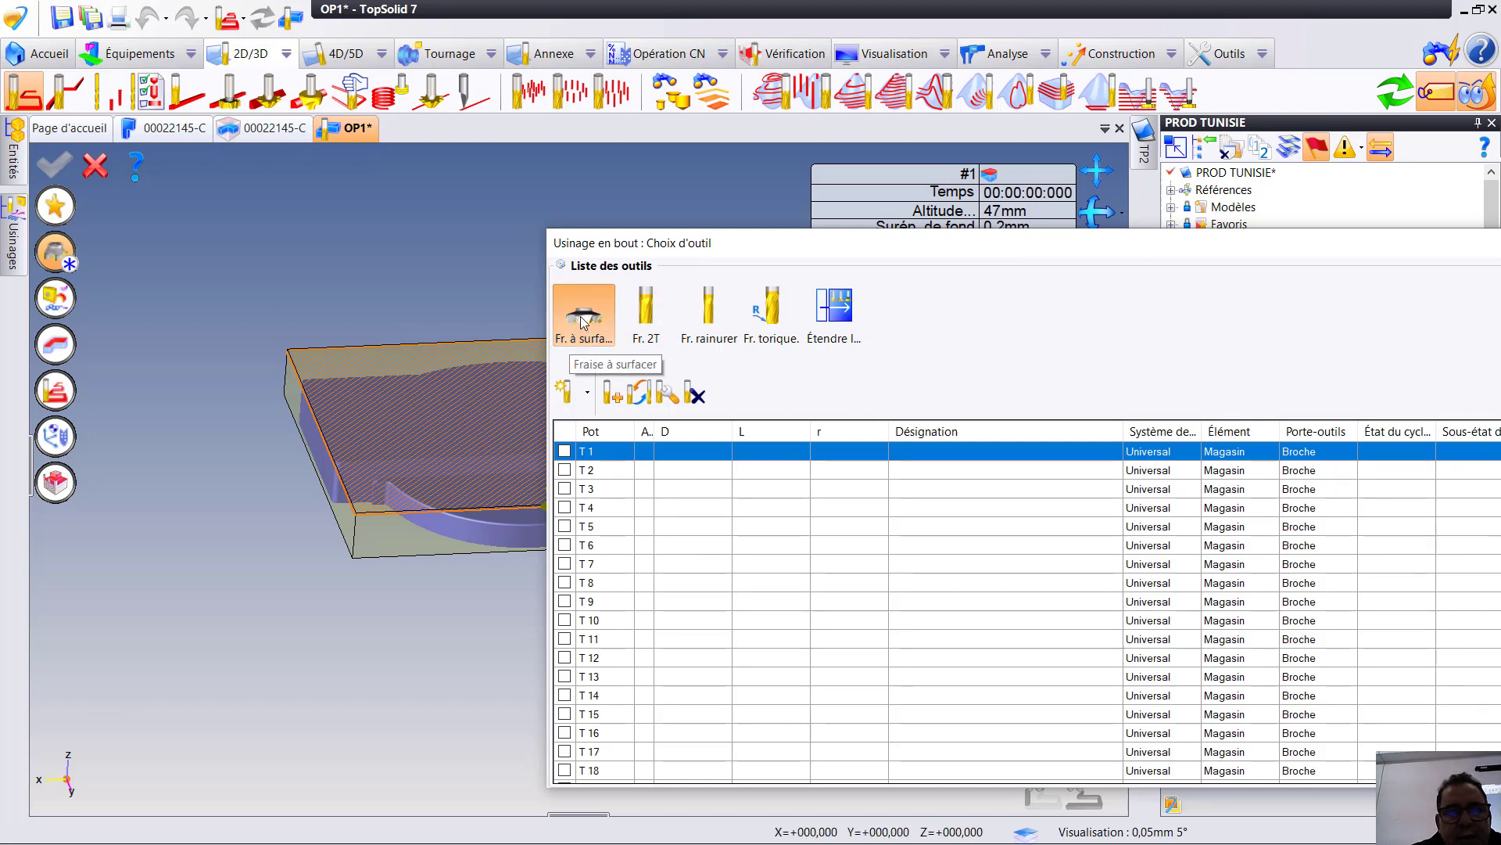
click(581, 322)
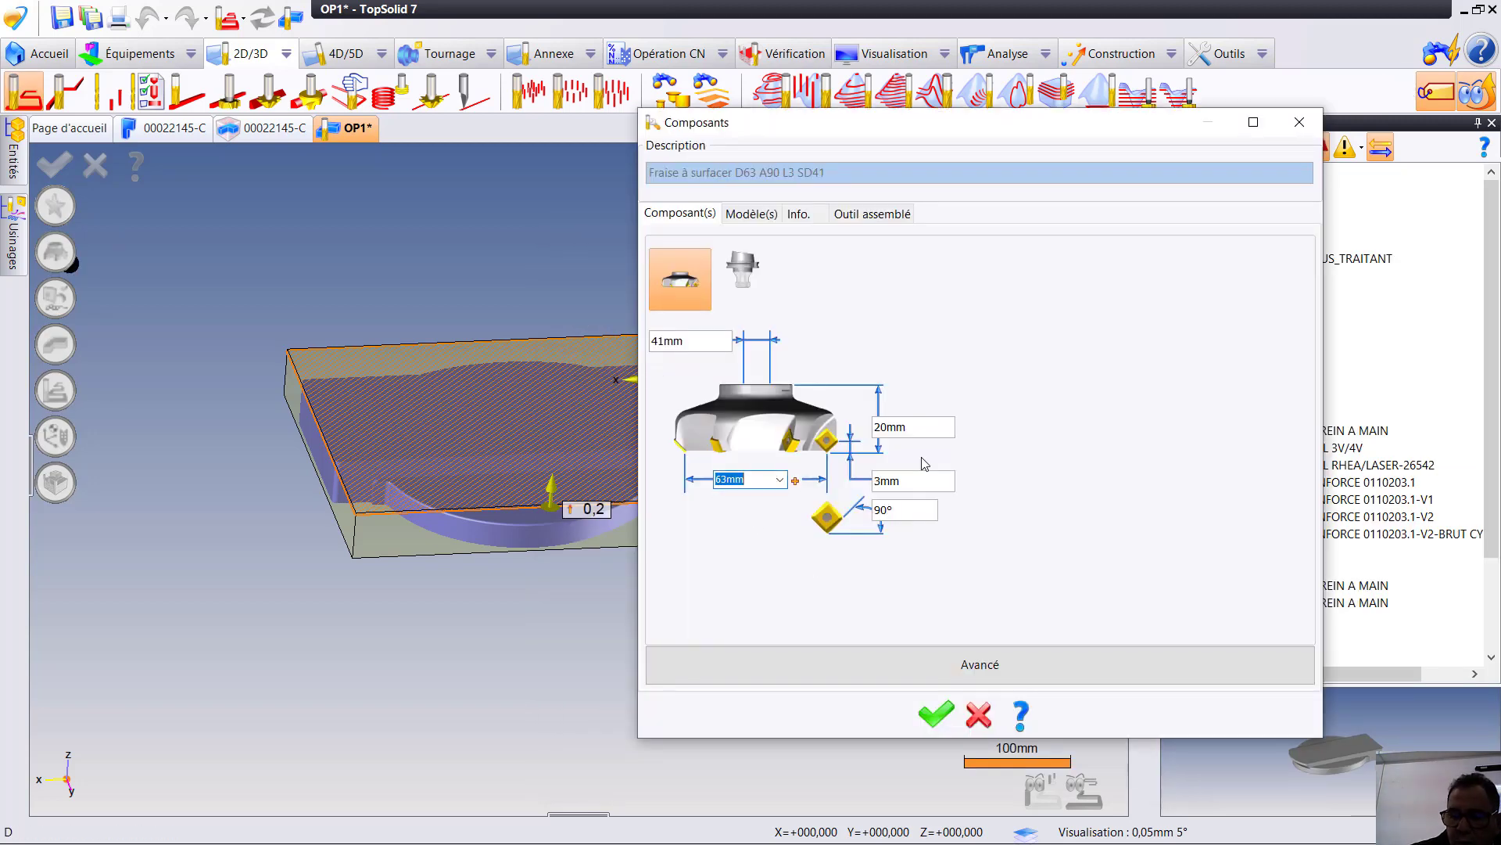
text(100)
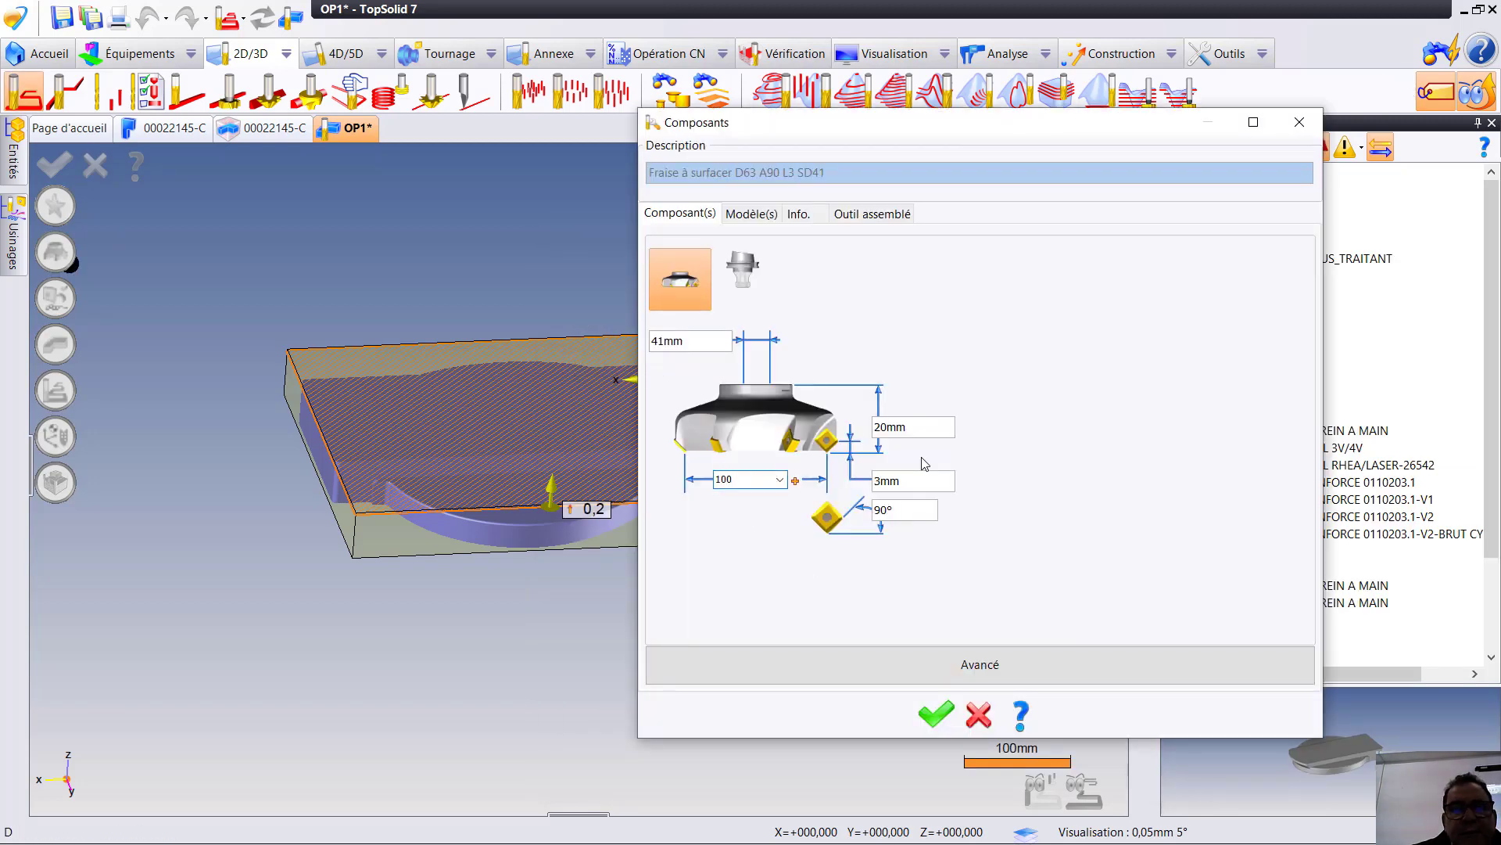
key(Return)
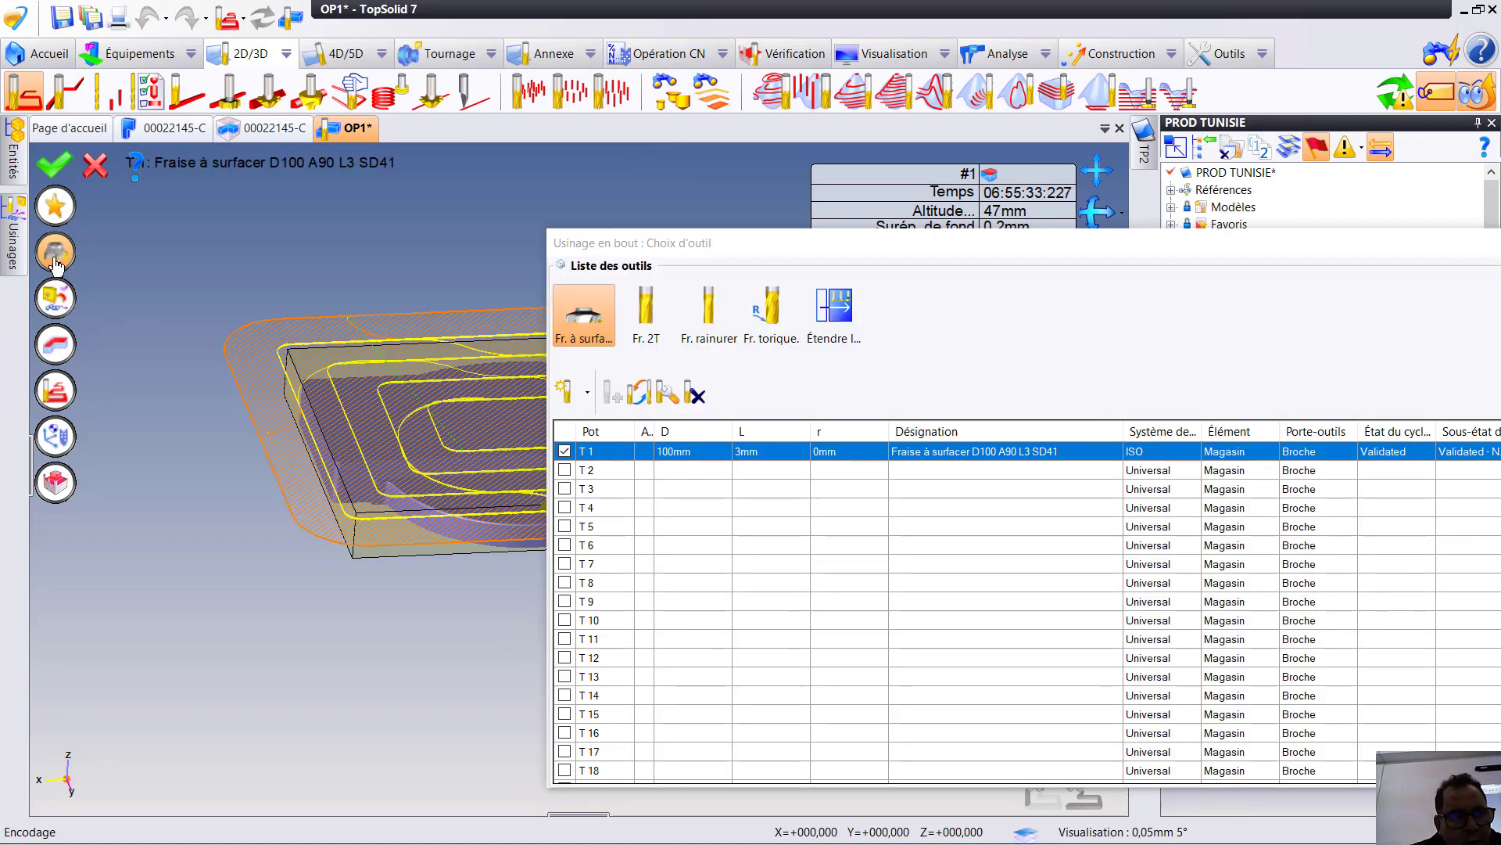
click(54, 263)
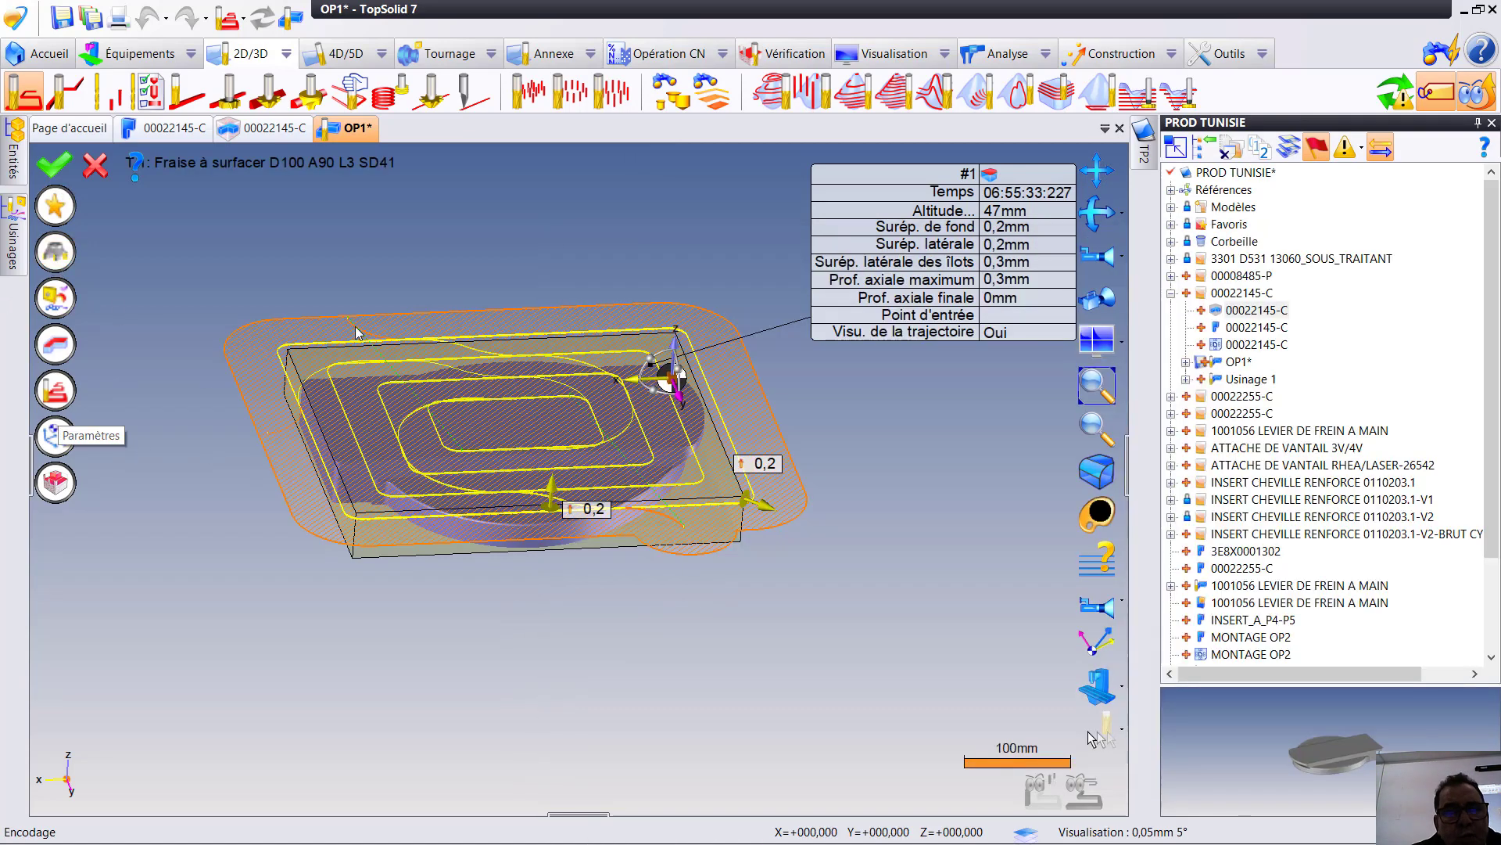
- Set the end milling operation's maximum axial depth (Prof. axiale maximum) to 2 mm
click(1020, 283)
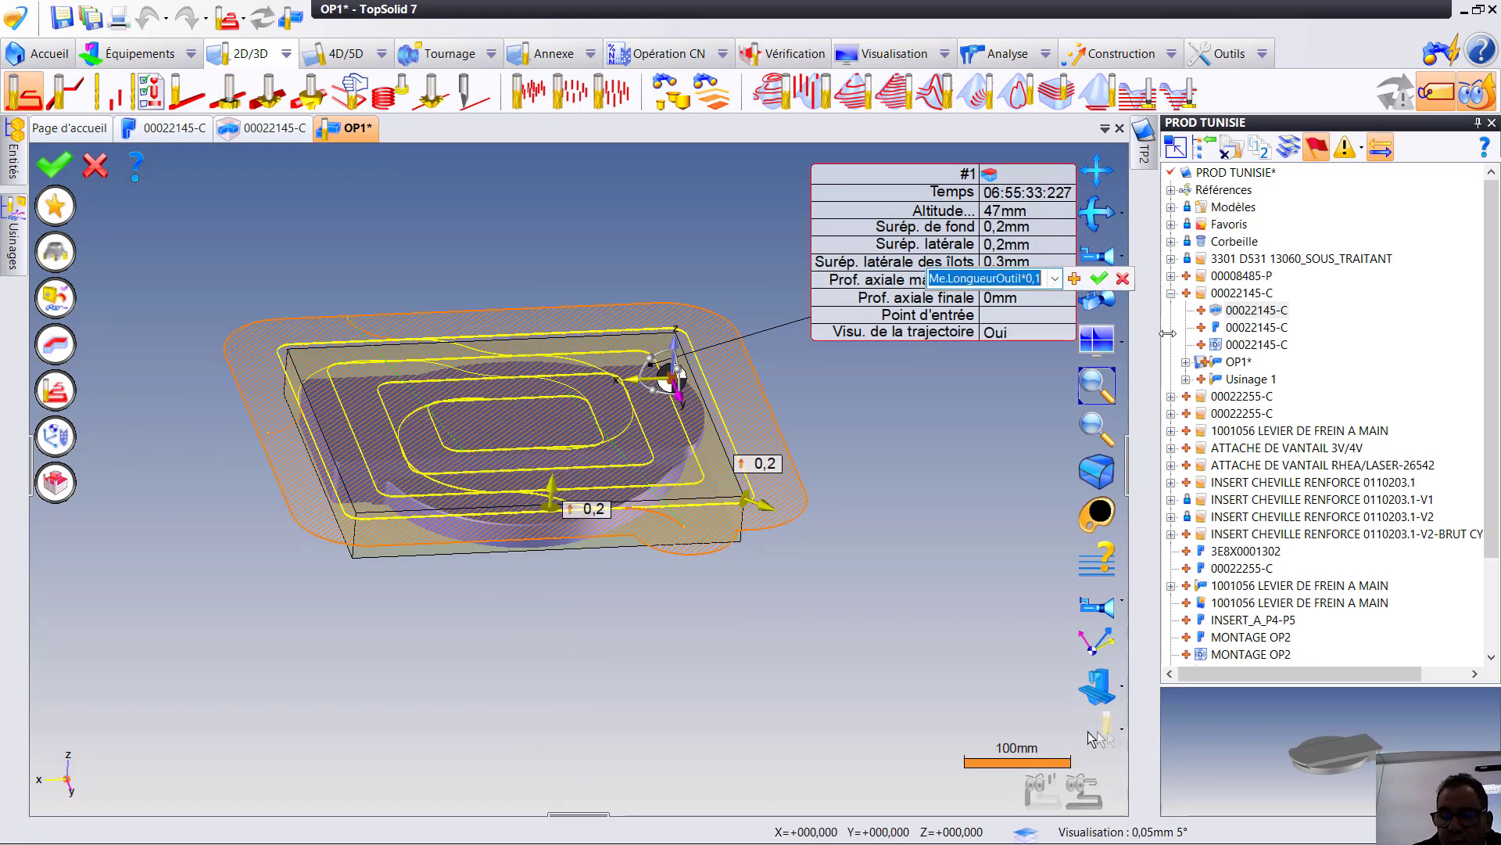
text(2)
key(Return)
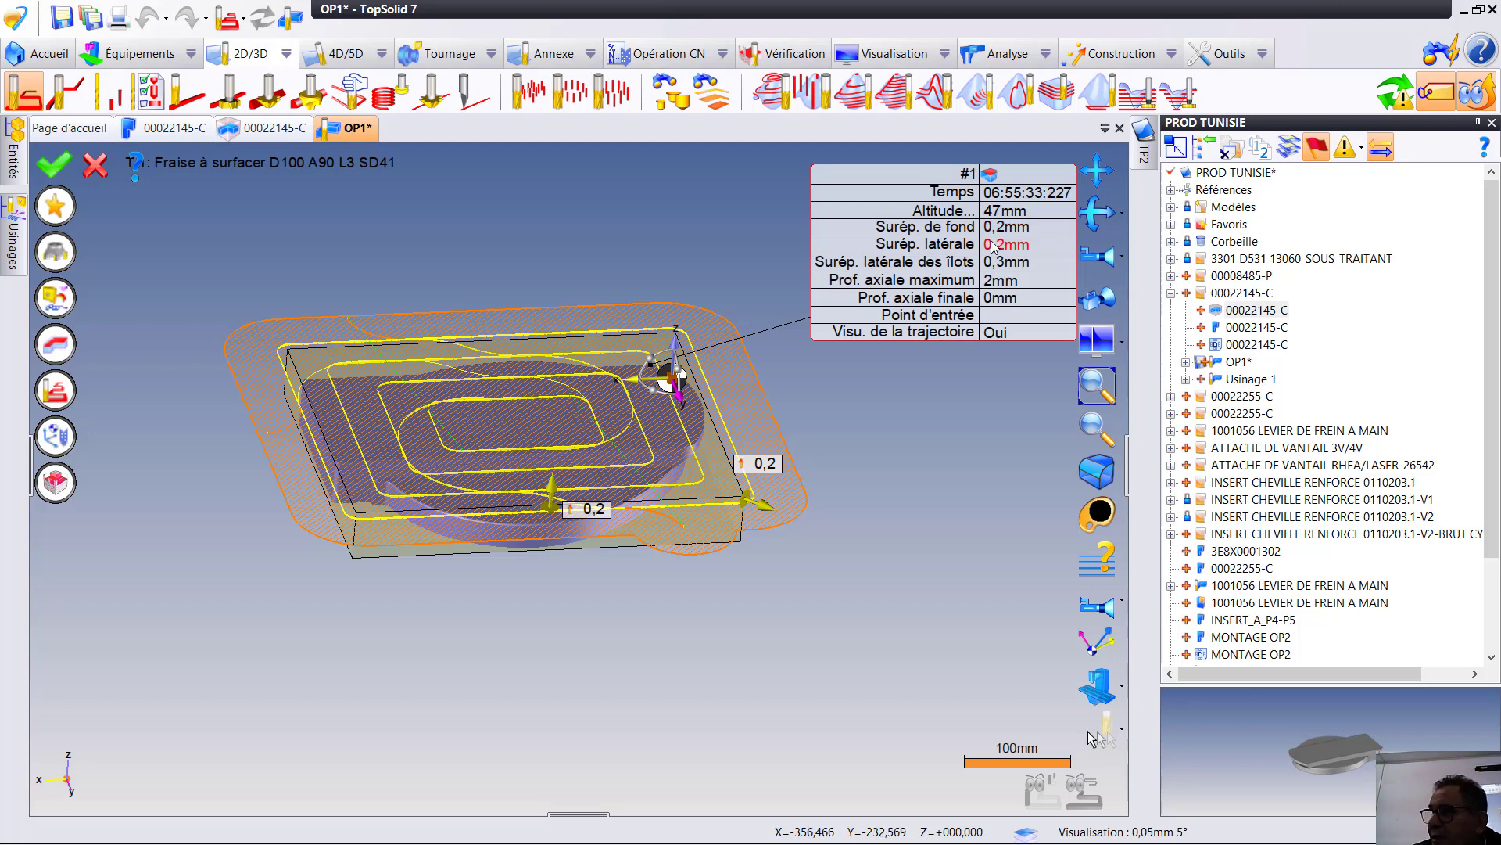
- Set the end milling operation's stock adjustment at each pass to Brut and its pocket clearing strategy to Balayage
click(55, 391)
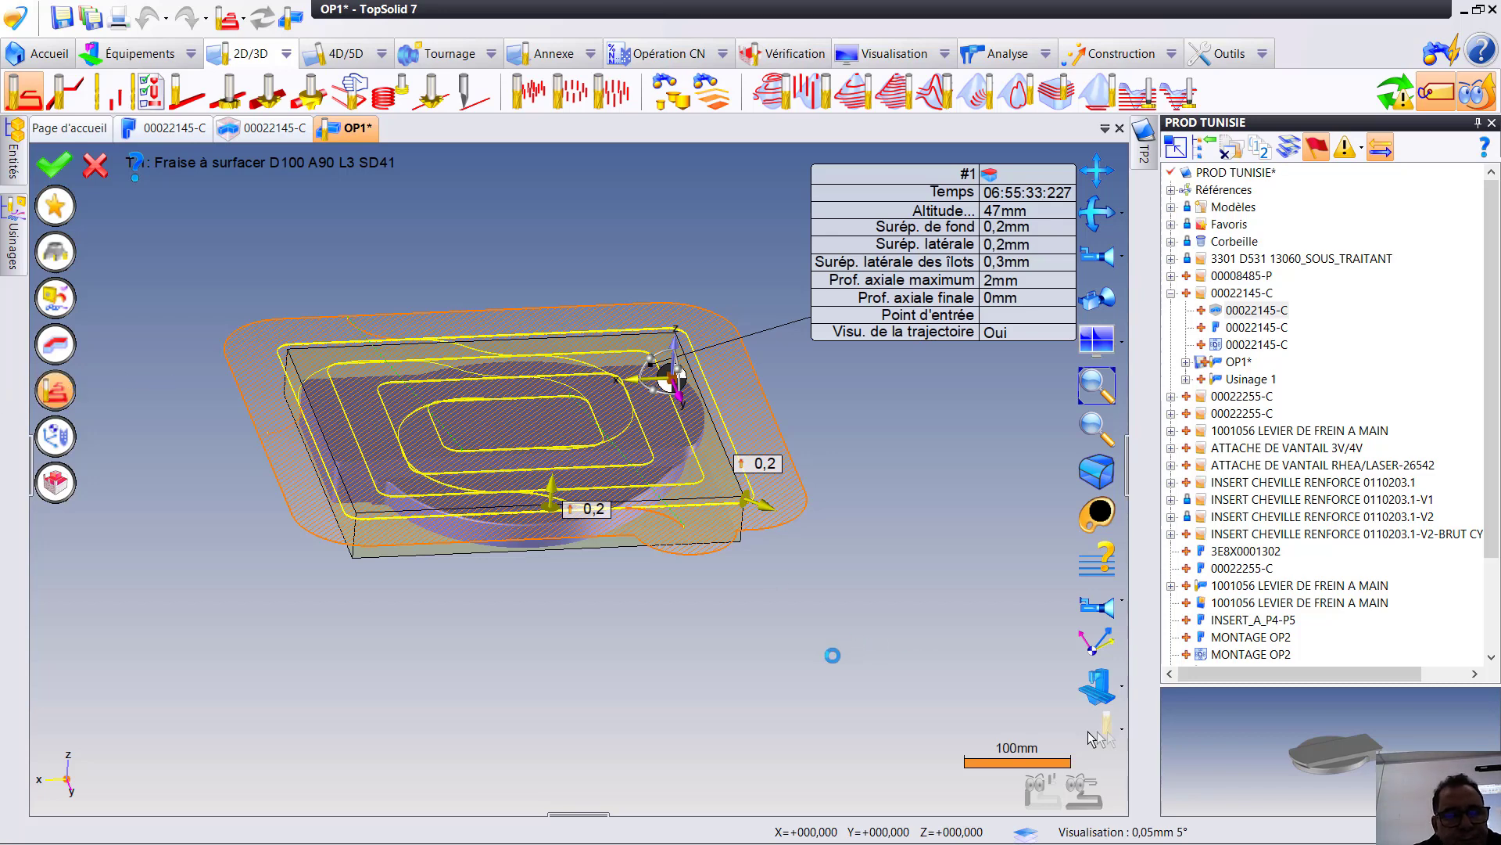
scroll(1126, 660, down, 3)
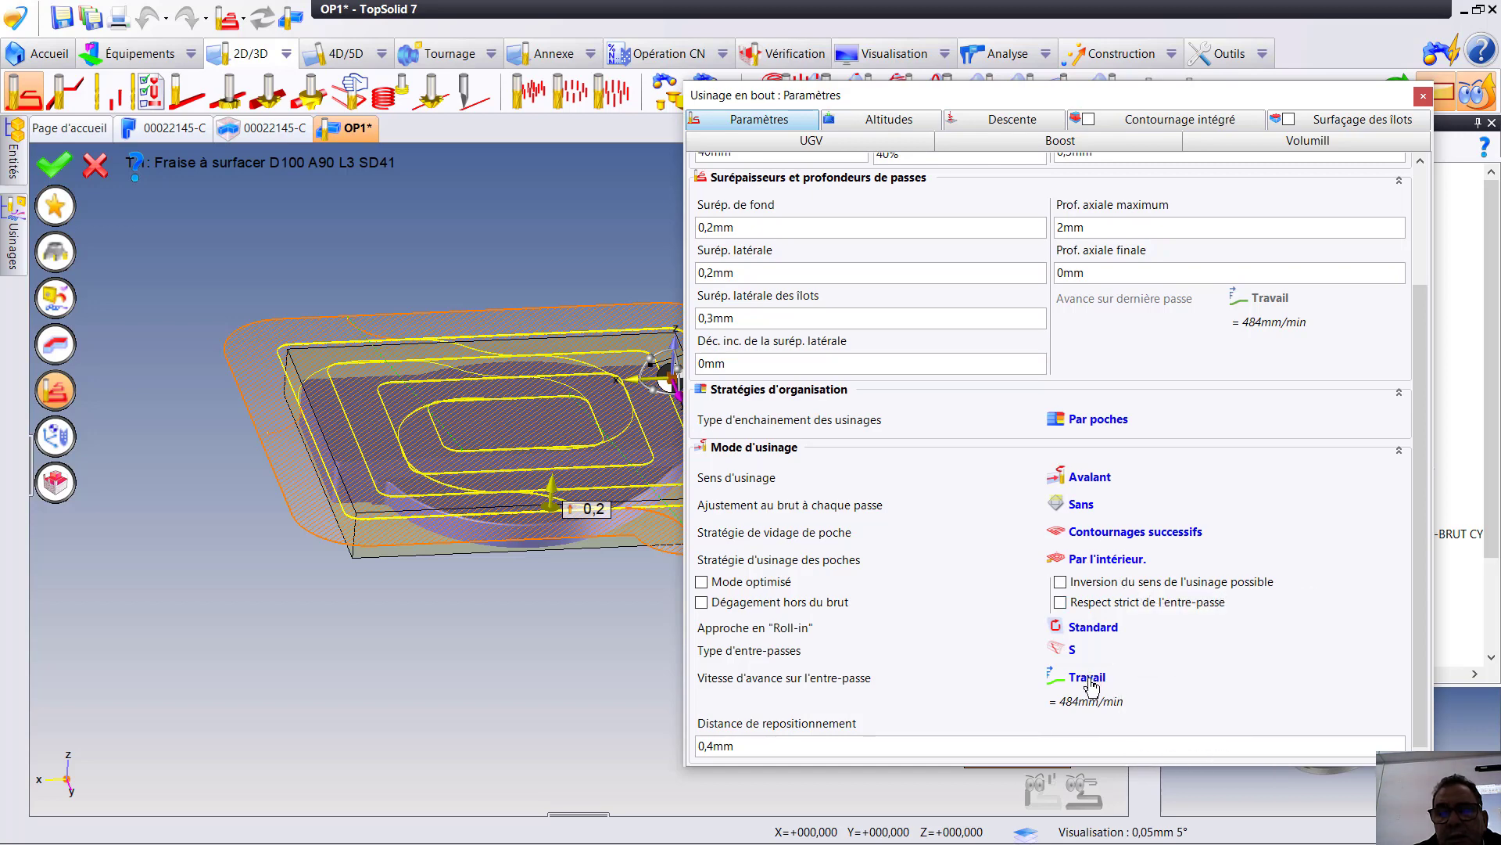
click(1084, 506)
click(1114, 563)
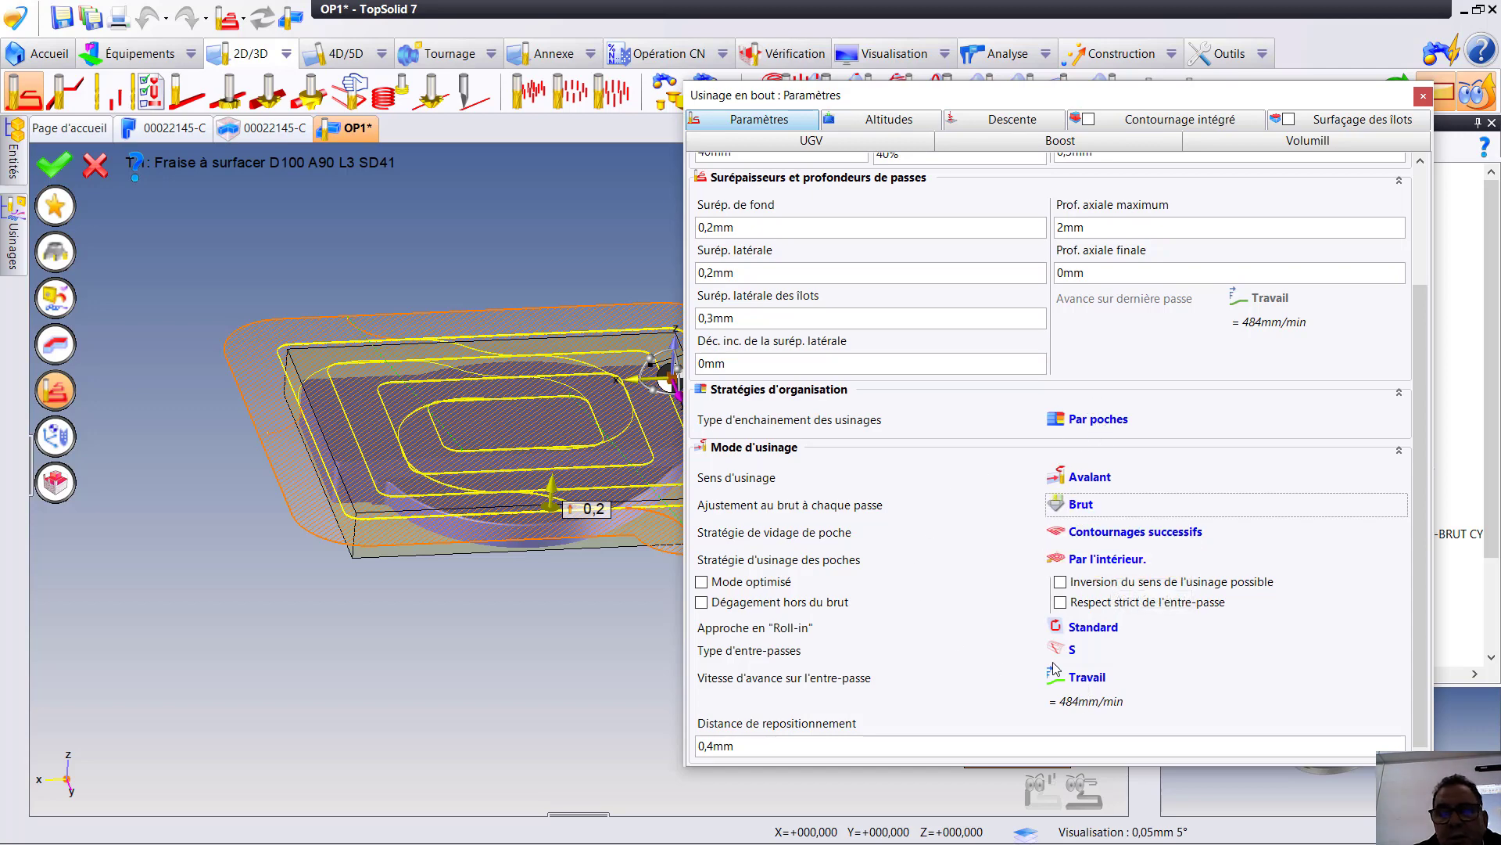
click(1165, 535)
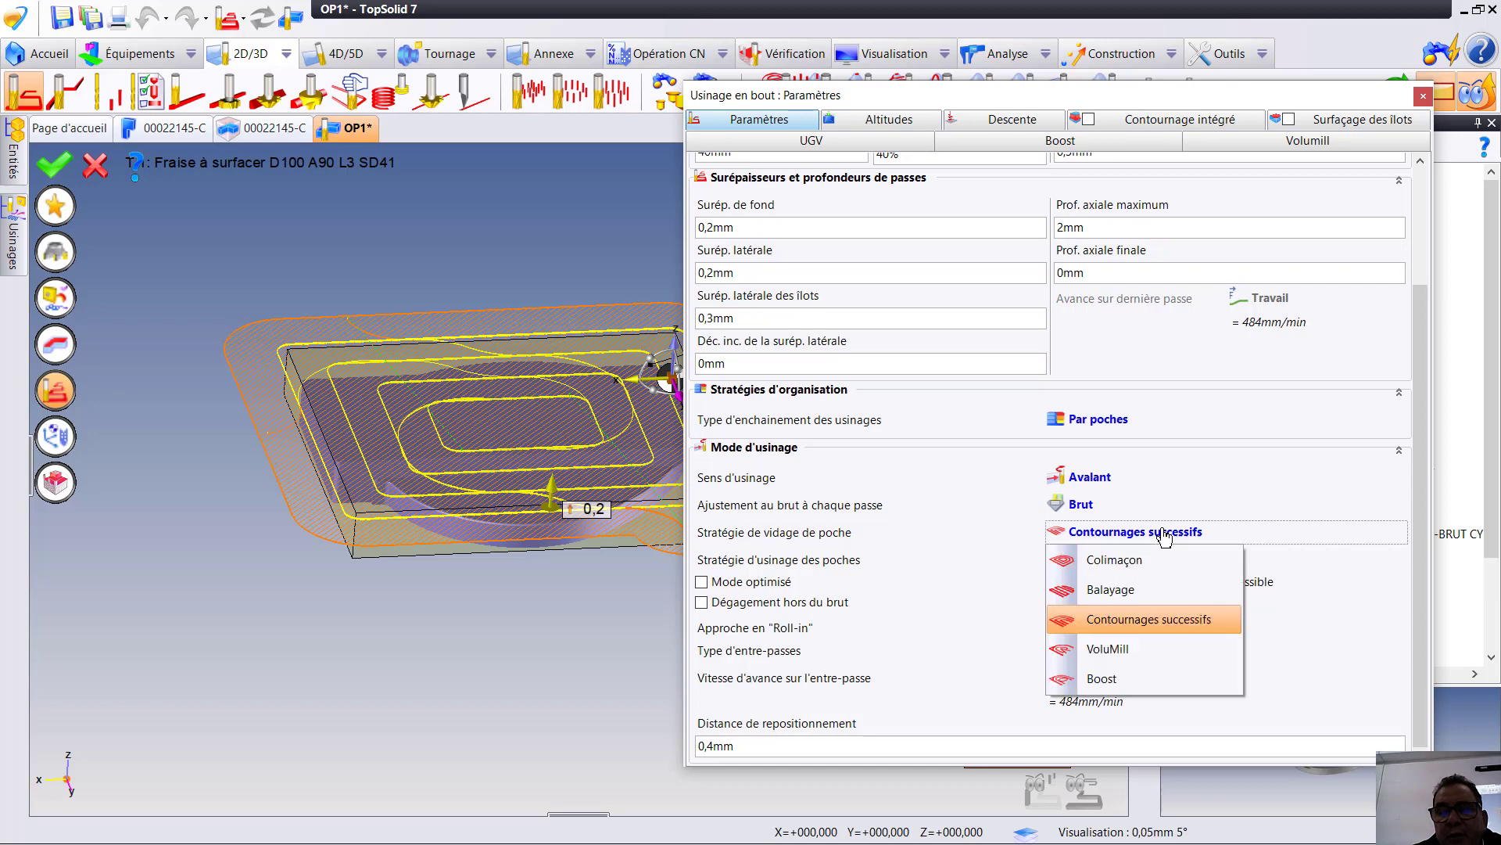
click(1117, 592)
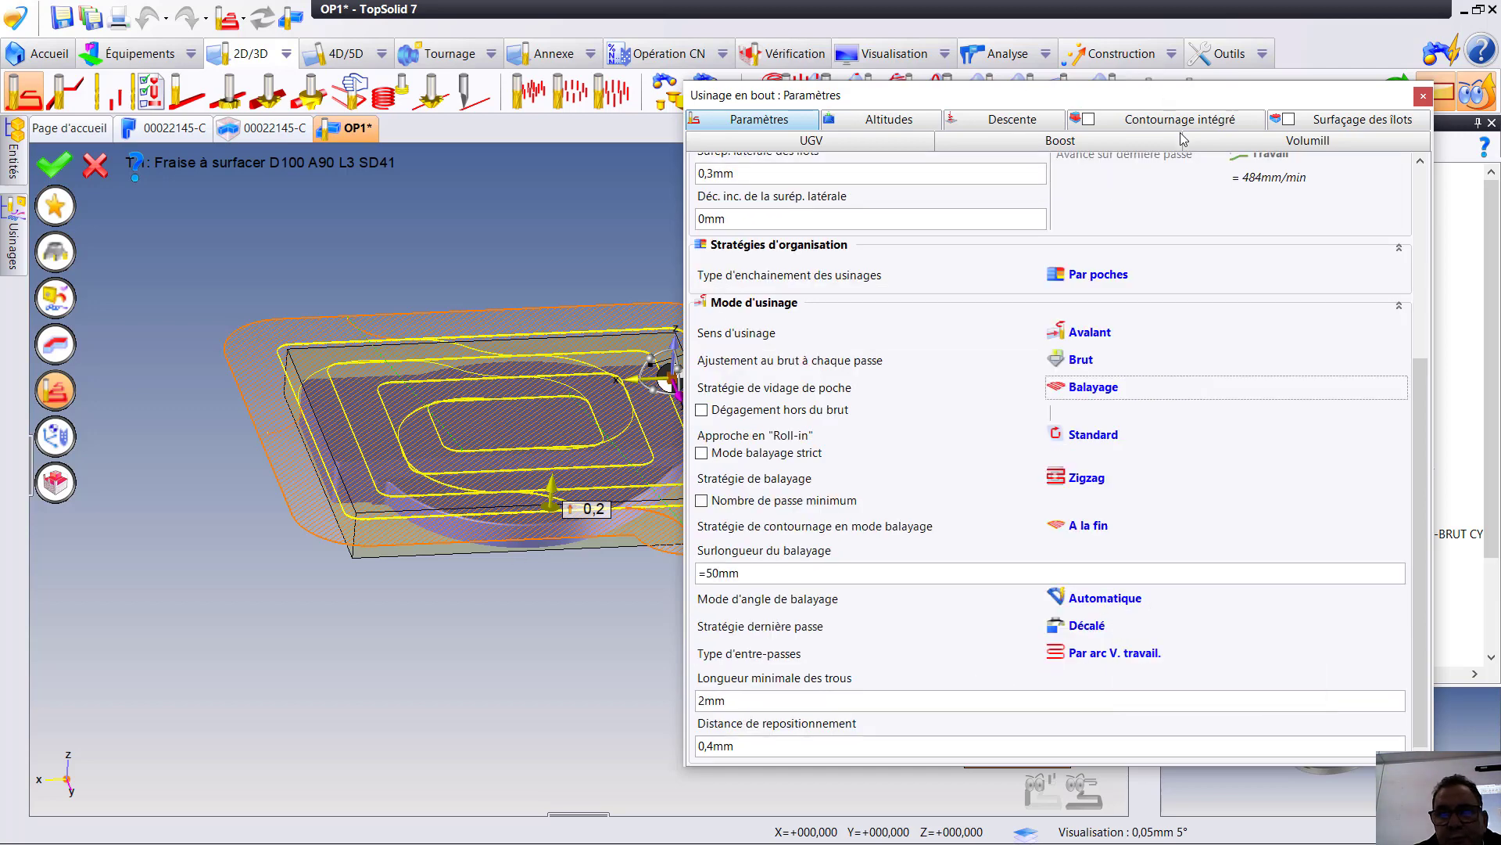
drag(1165, 106, 1389, 218)
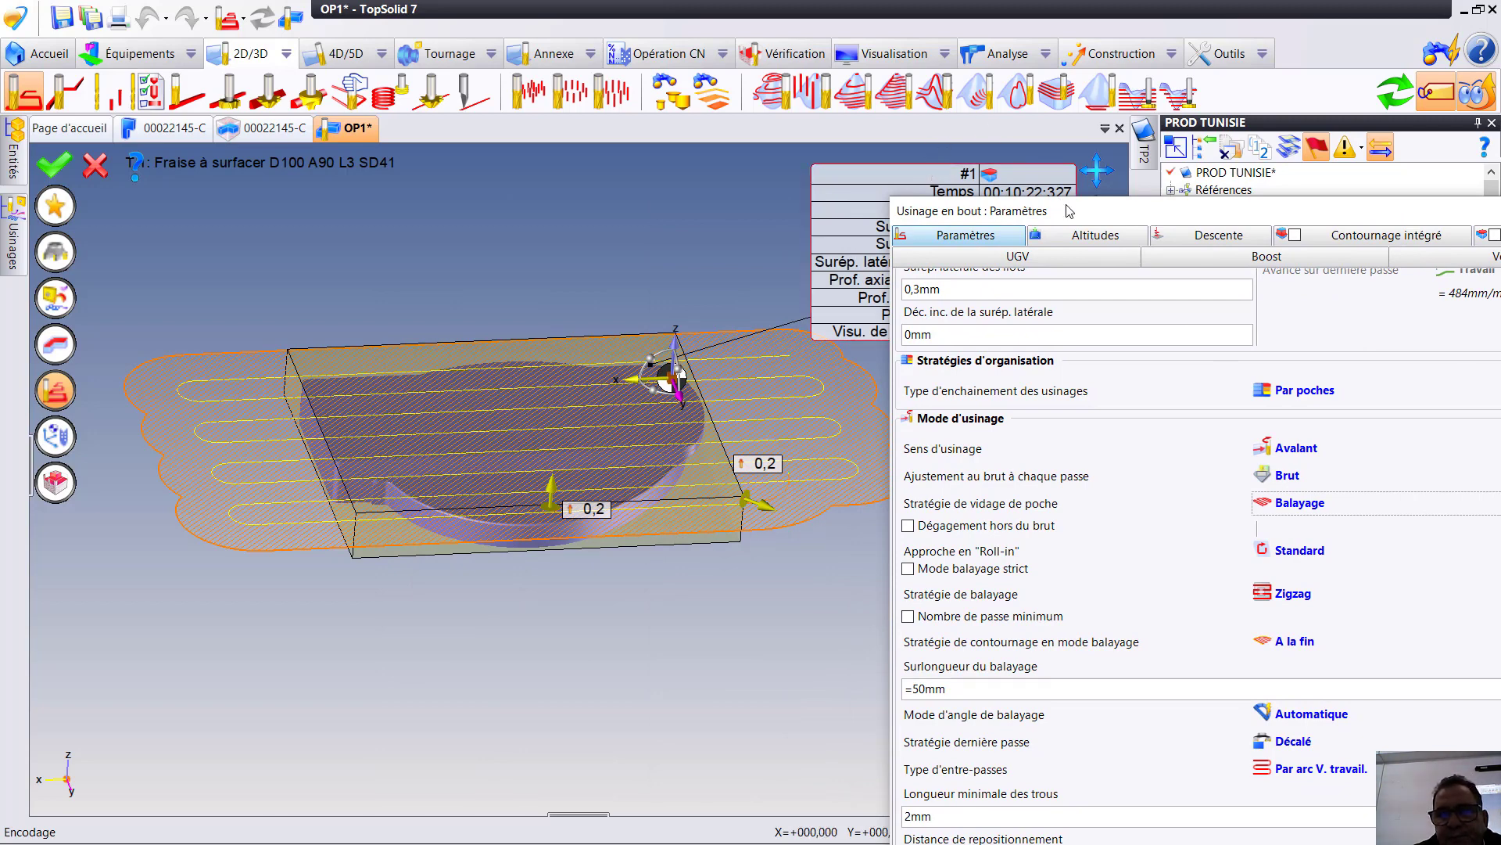
drag(1069, 211, 947, 83)
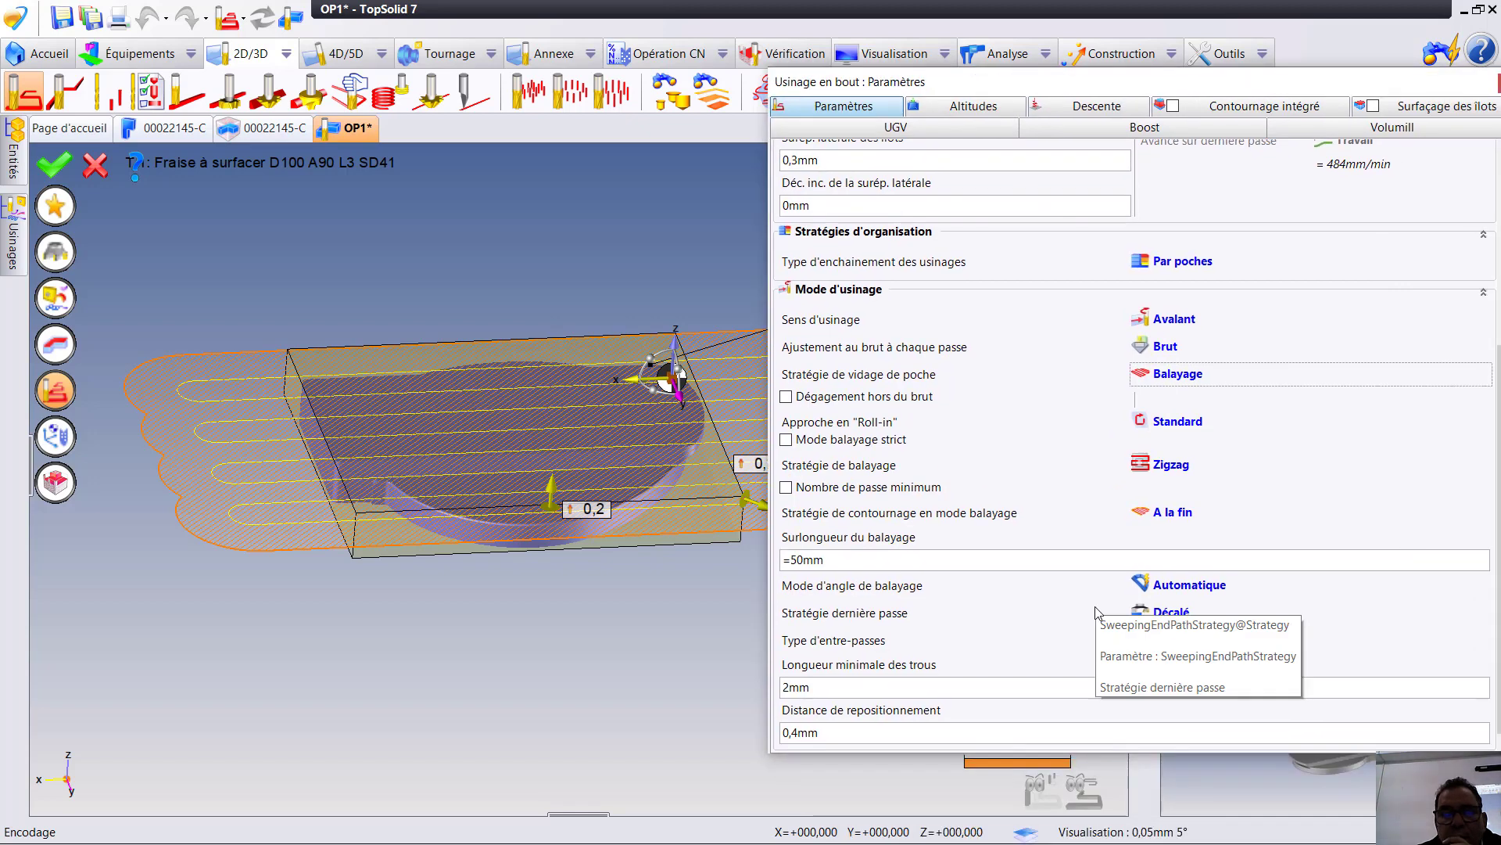
- Set the stepover (Pas) to 80% of the tool diameter and validate the end milling operation
scroll(1096, 614, up, 3)
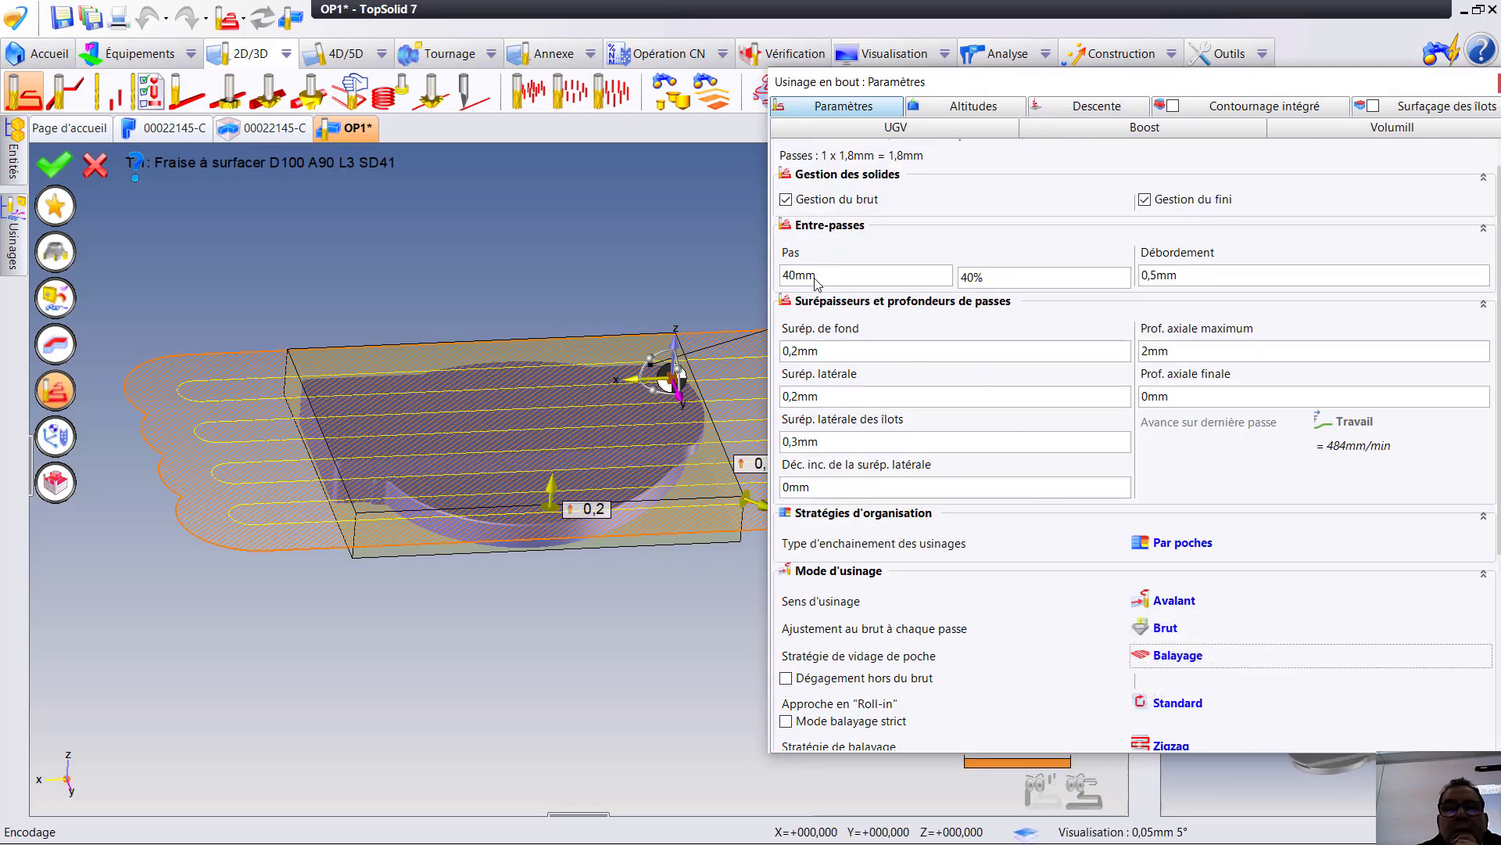
click(997, 280)
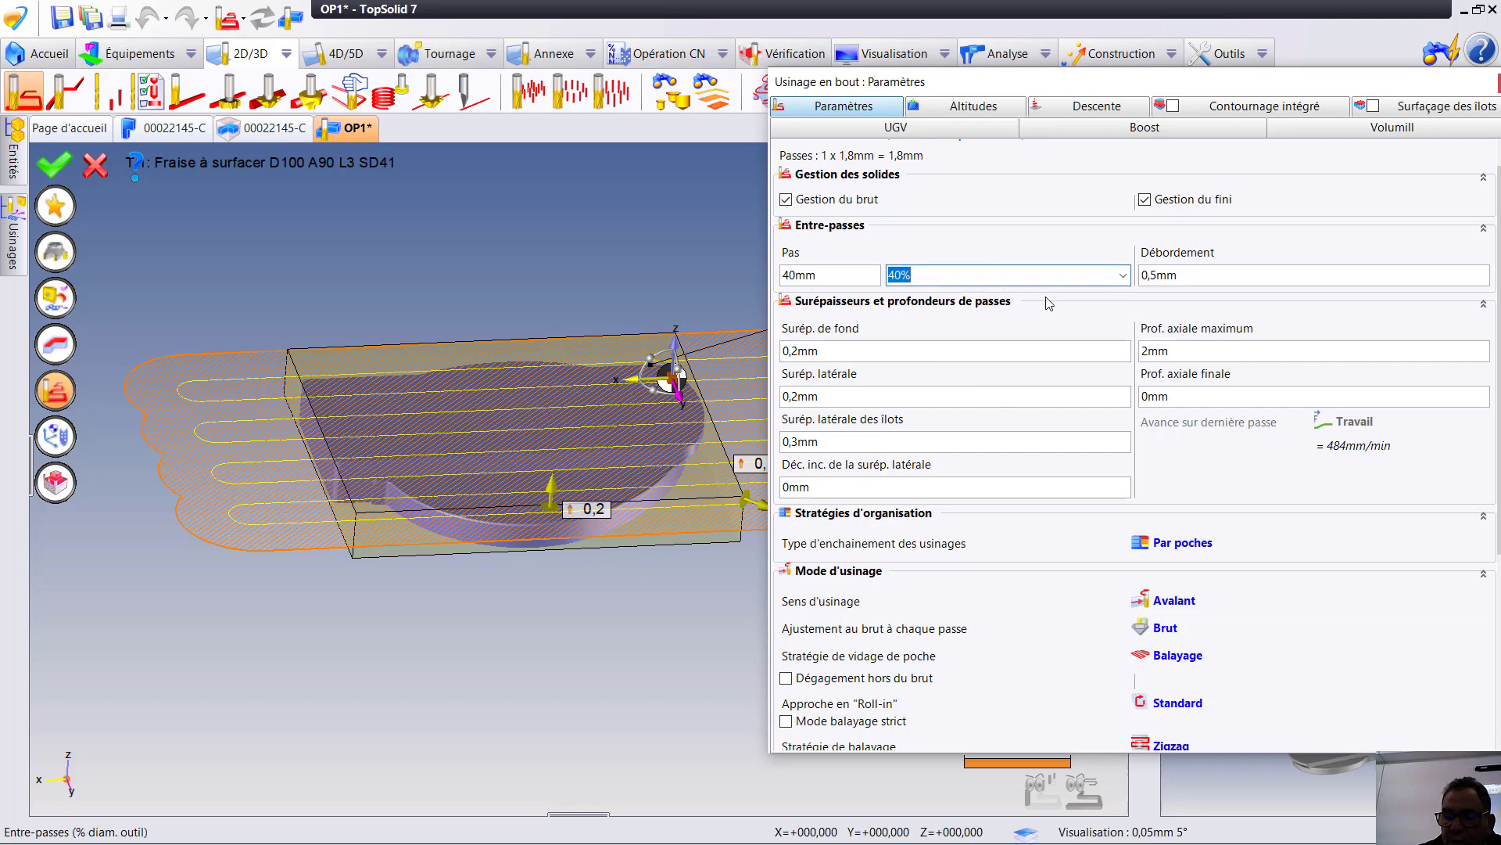
click(833, 278)
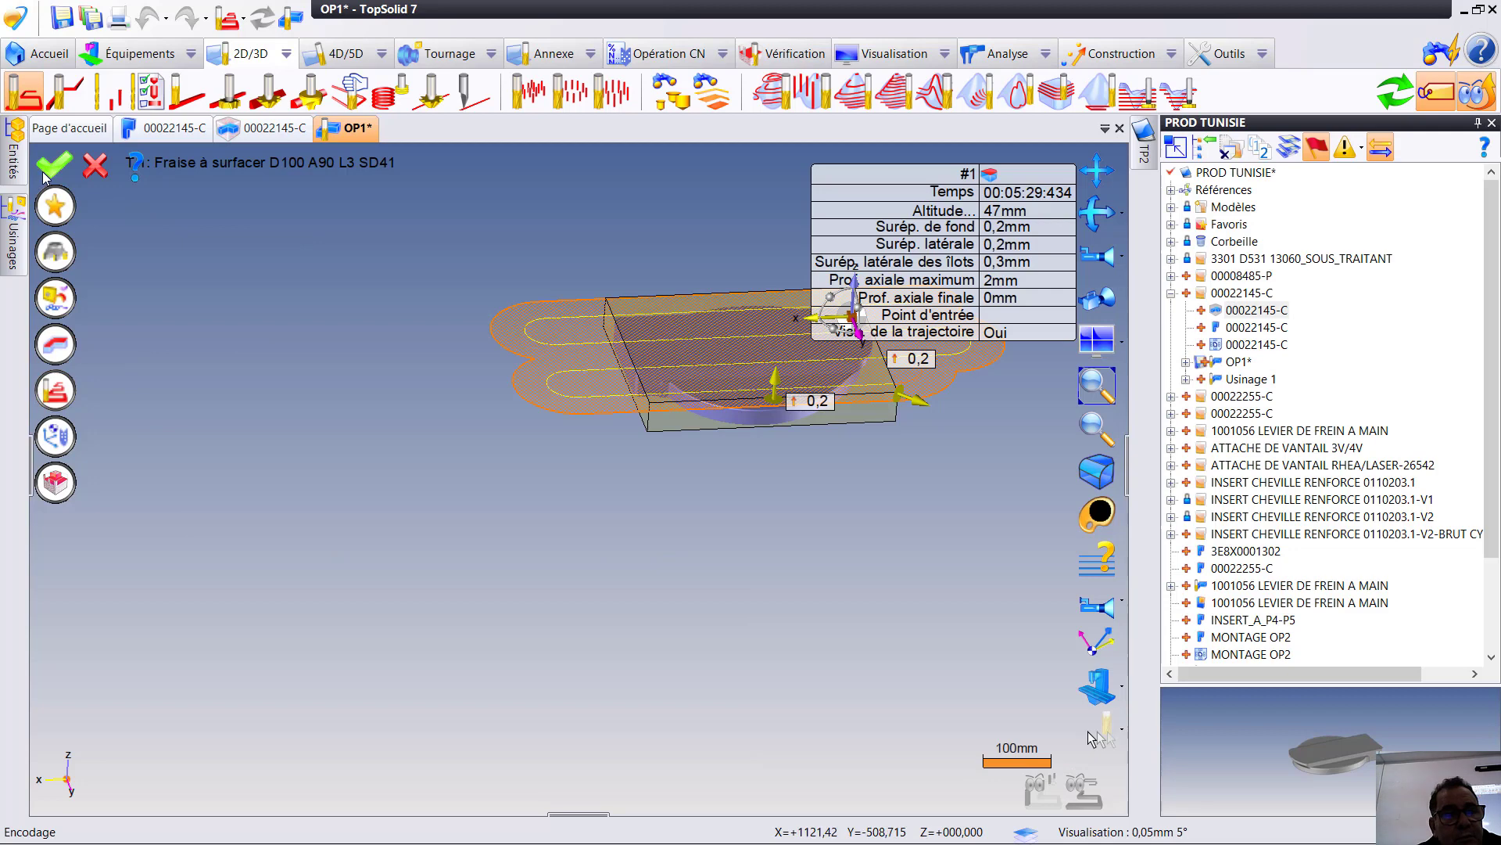
click(62, 167)
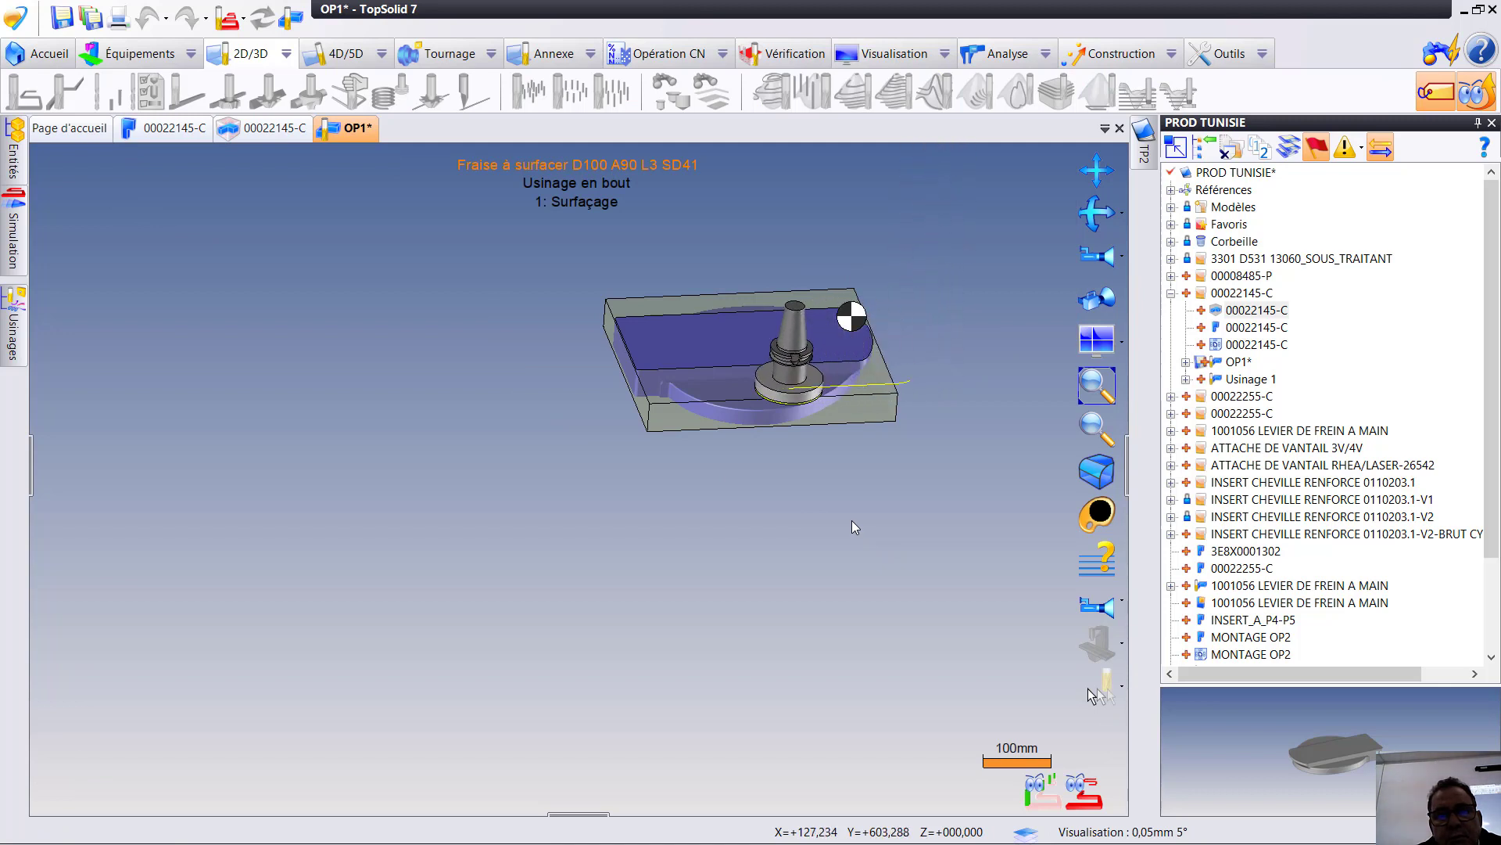
- Simulate the Surfaçage operation to check the face mill's path over the stock, and end the simulation
scroll(704, 454, up, 3)
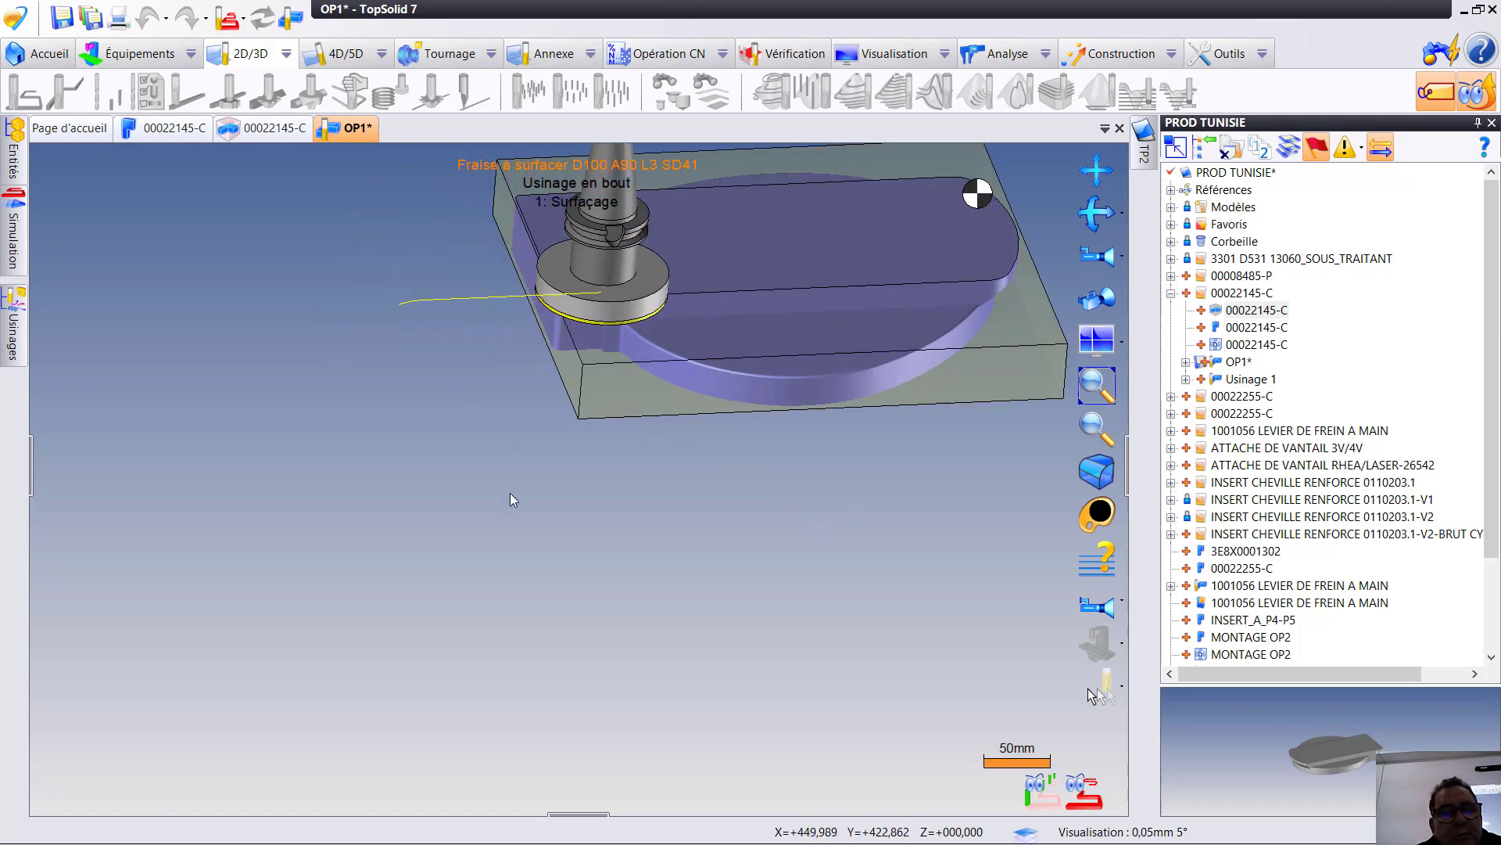
click(13, 325)
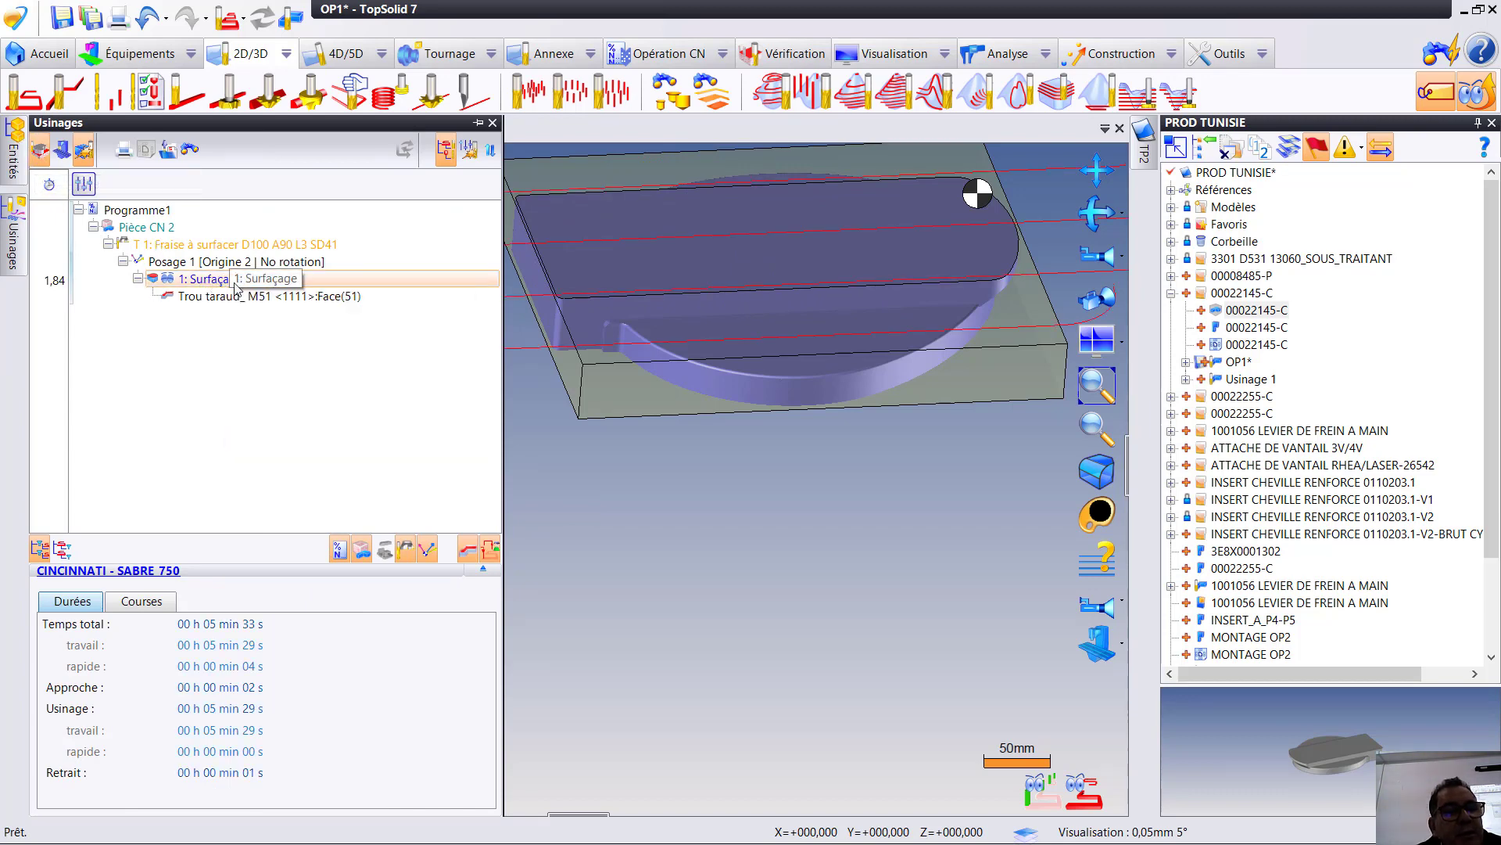
right_click(221, 283)
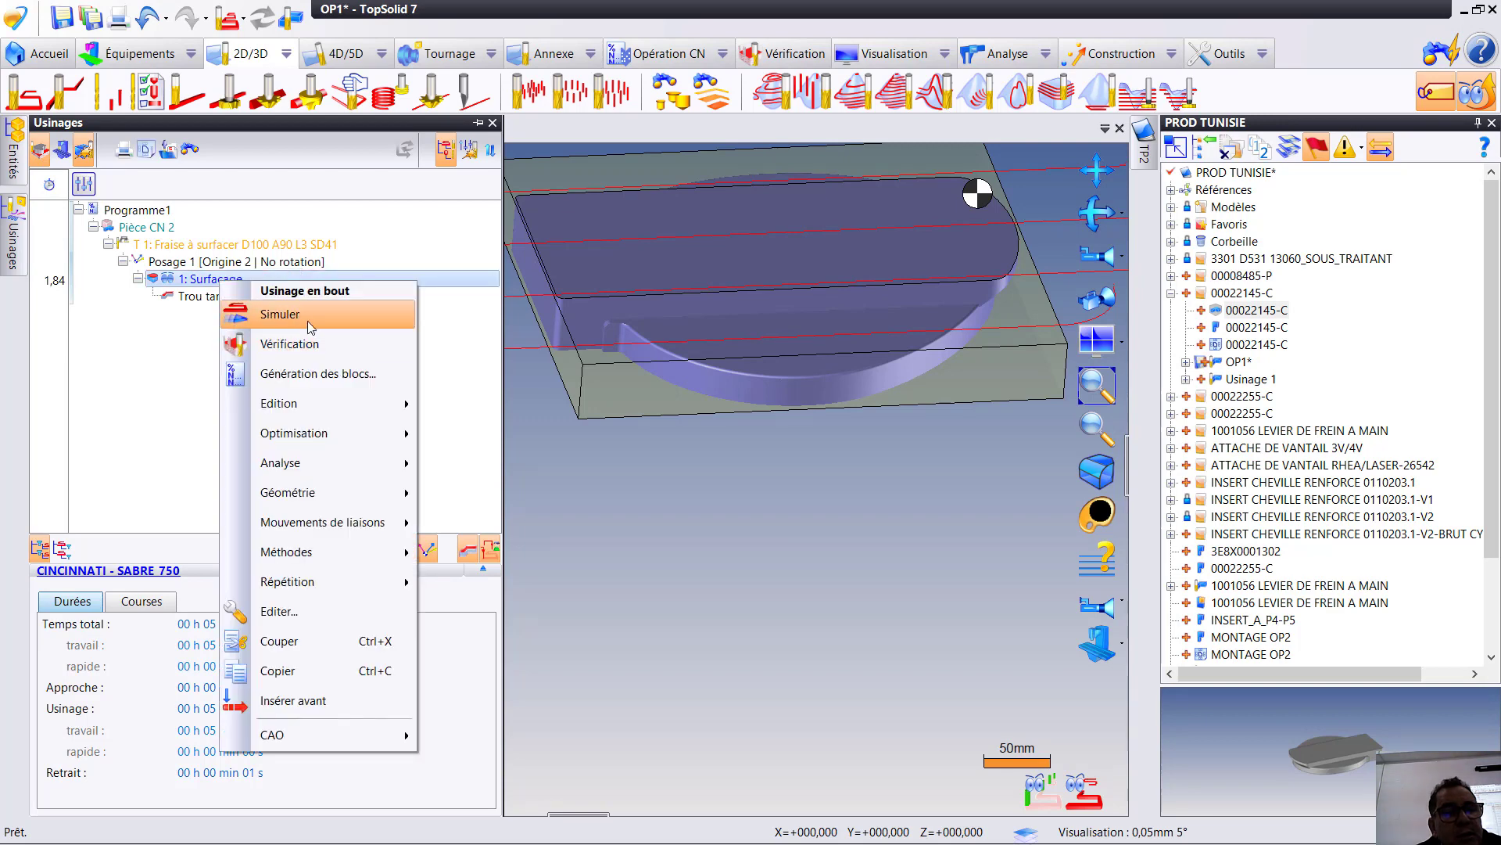
click(298, 317)
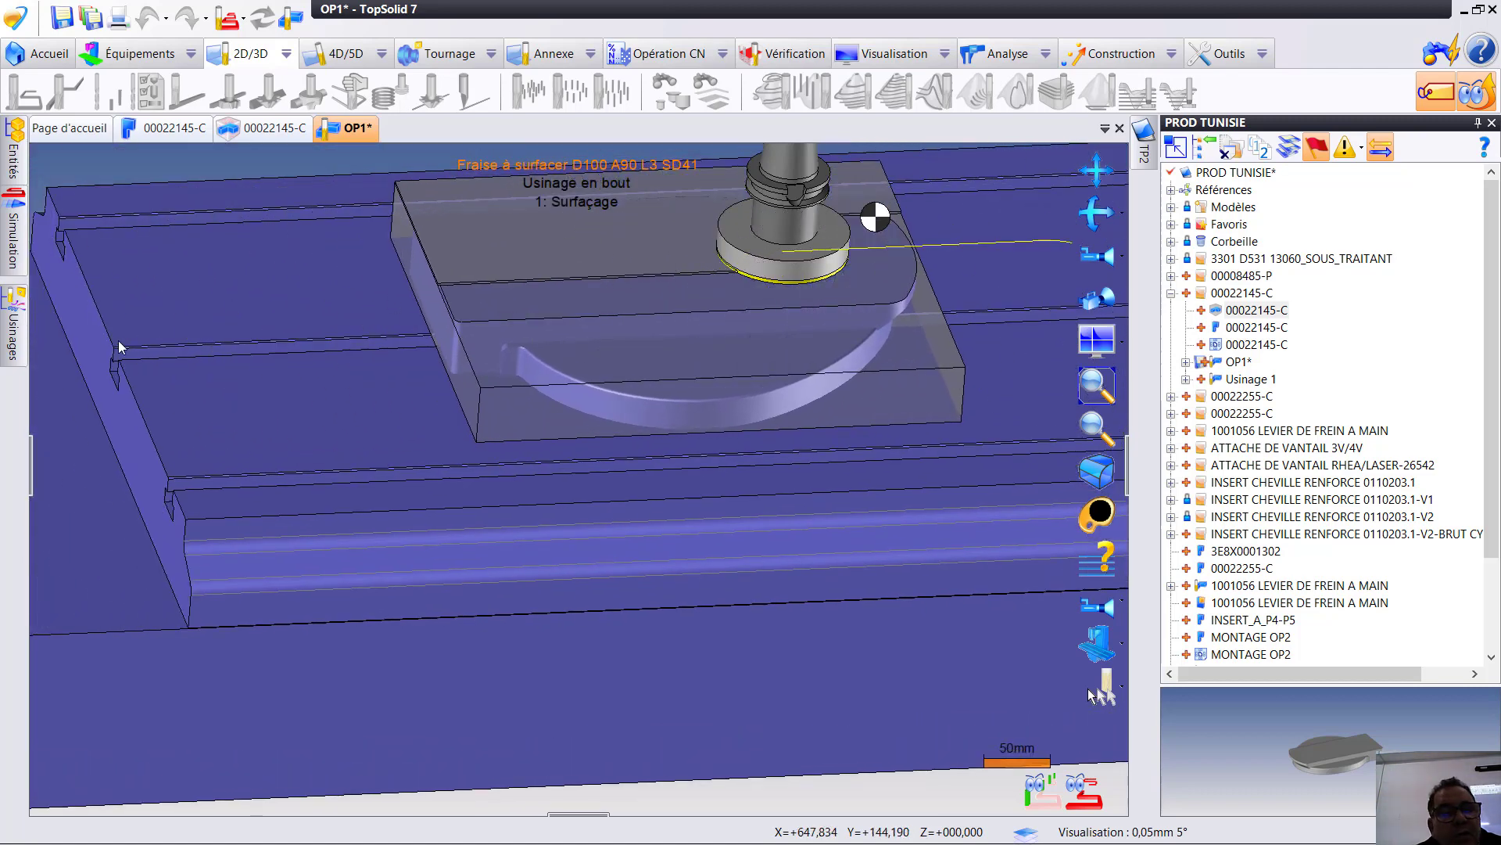
right_click(117, 335)
click(154, 344)
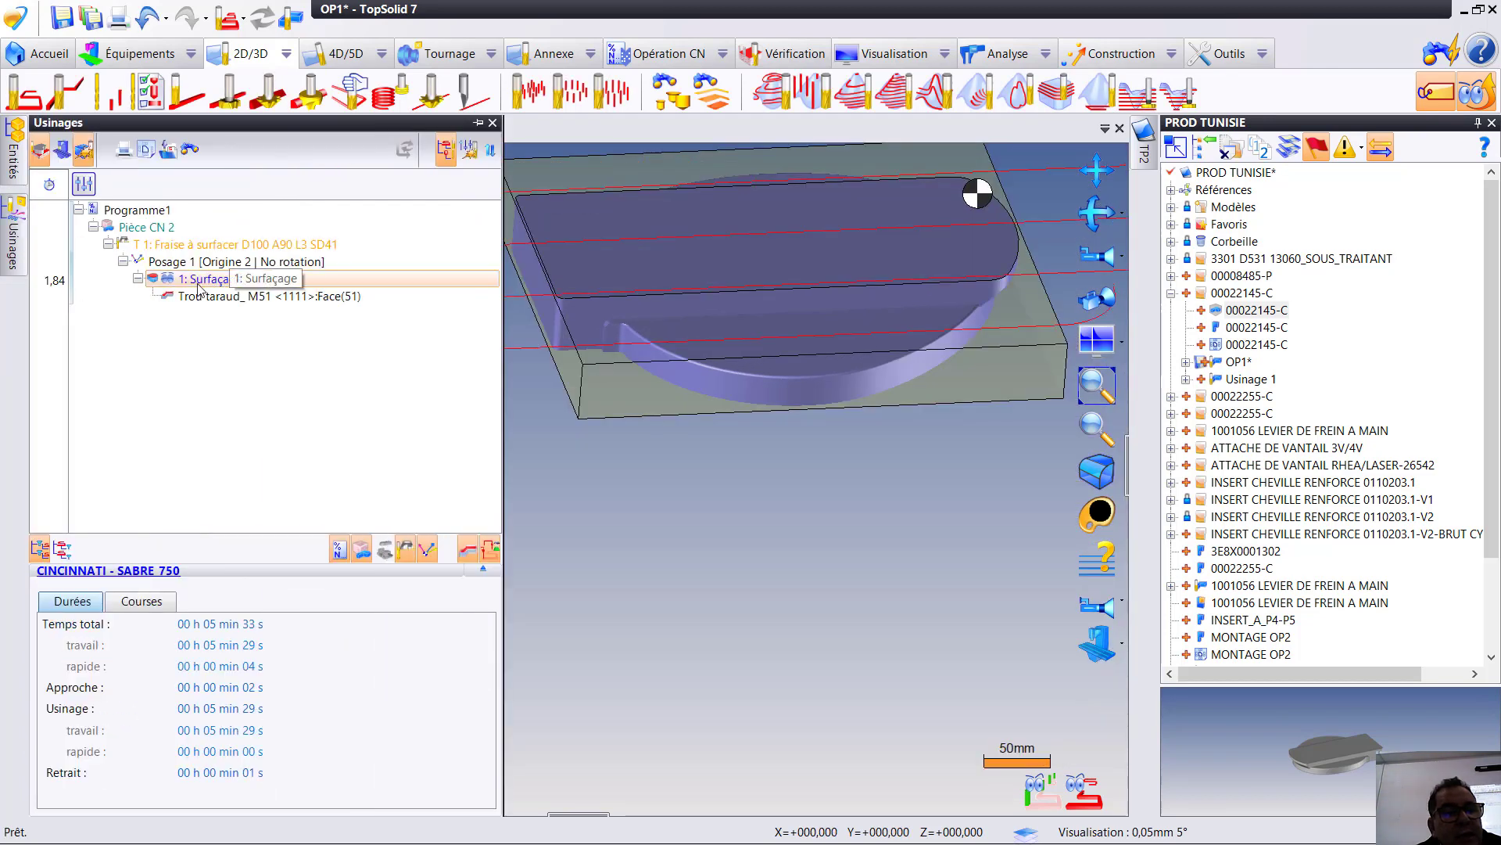
- Edit the Surfaçage operation to set its sweep overlength (Surlongueur du balayage) to 3 mm
double_click(204, 281)
click(57, 390)
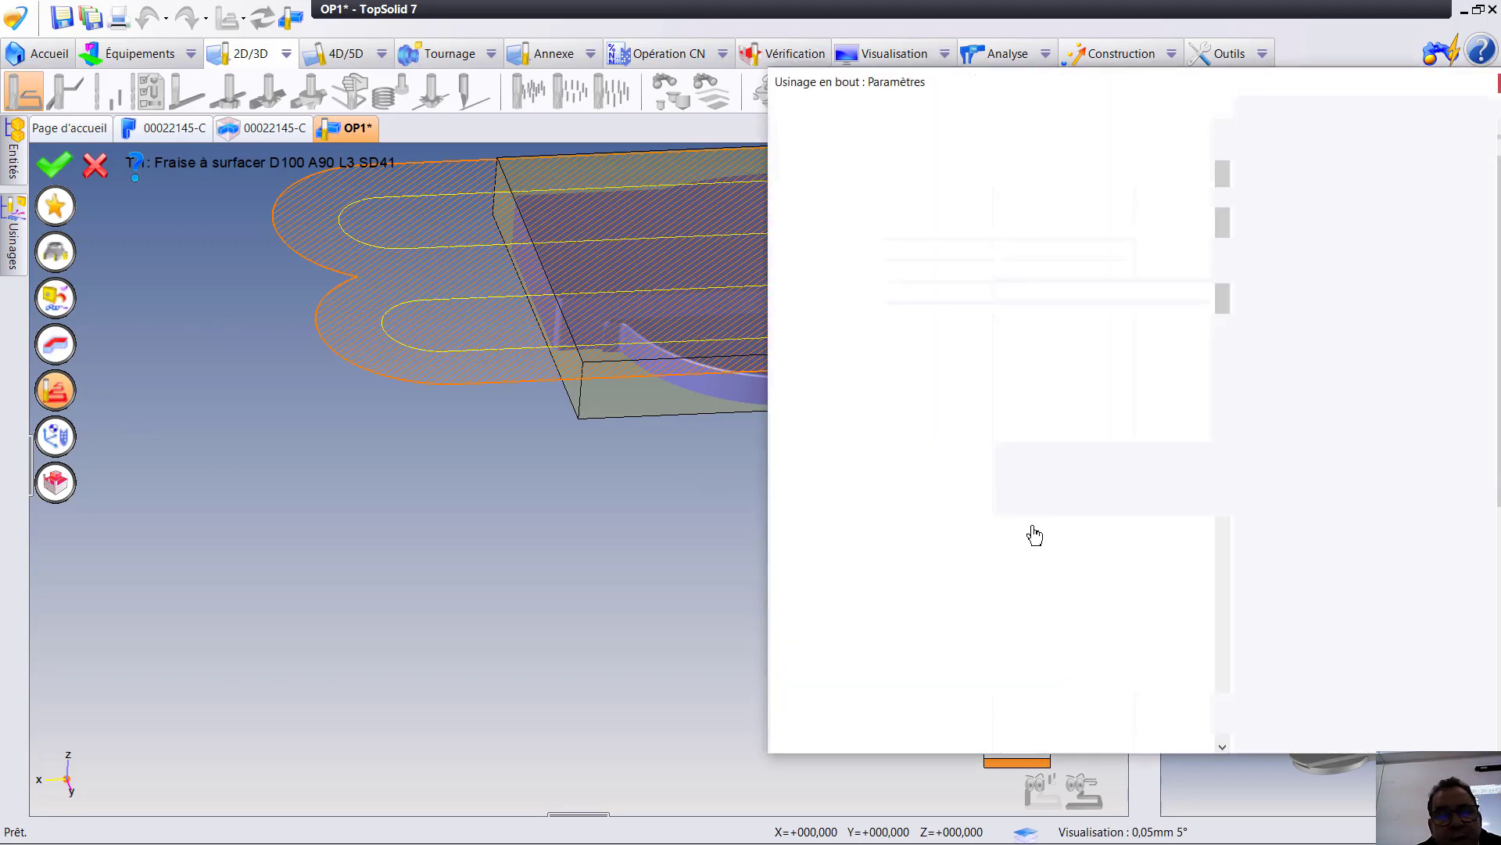
scroll(888, 617, down, 4)
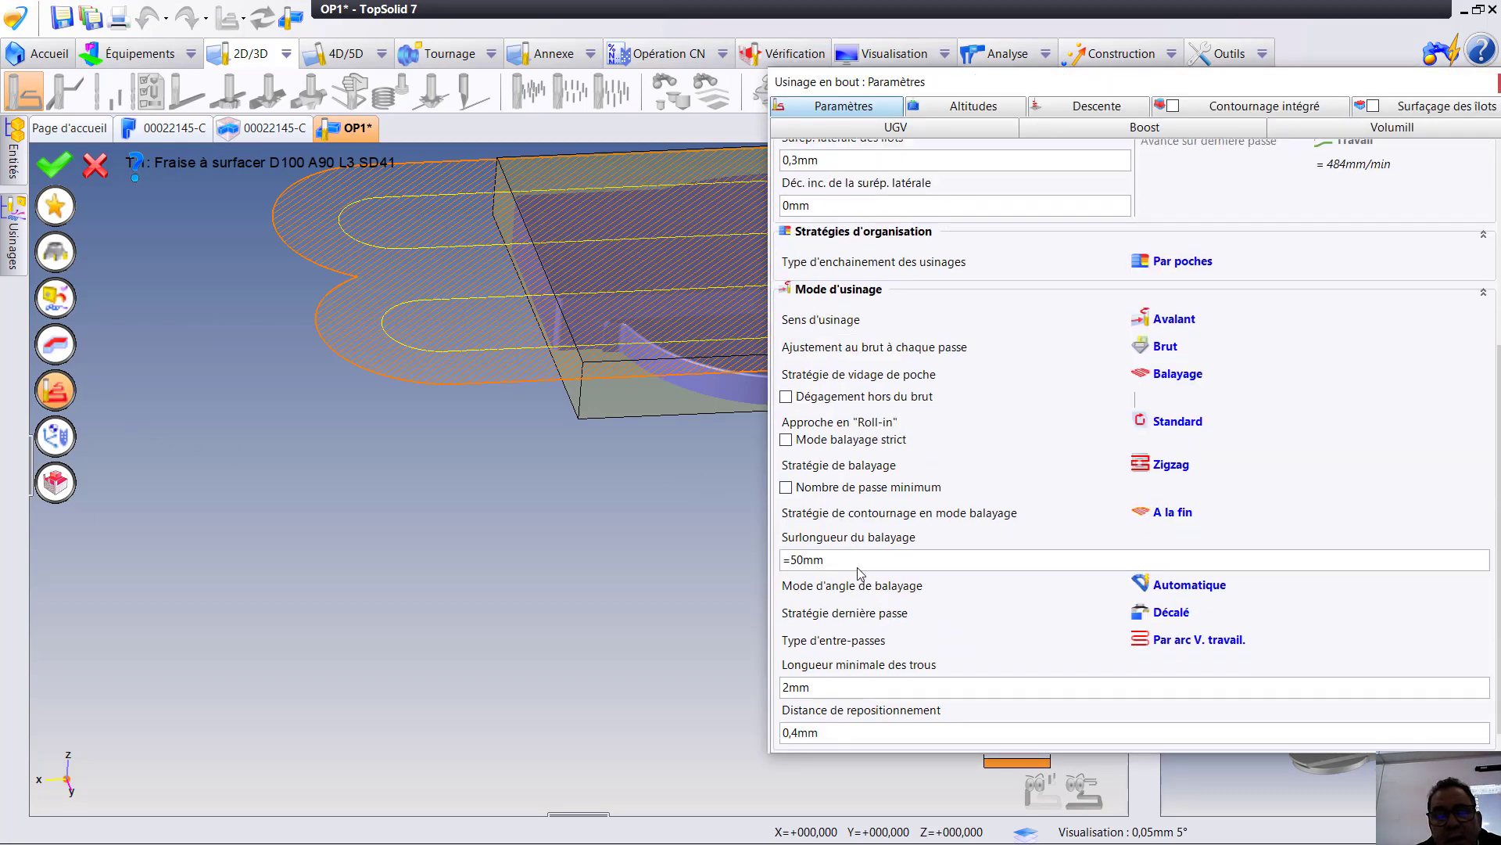
click(814, 558)
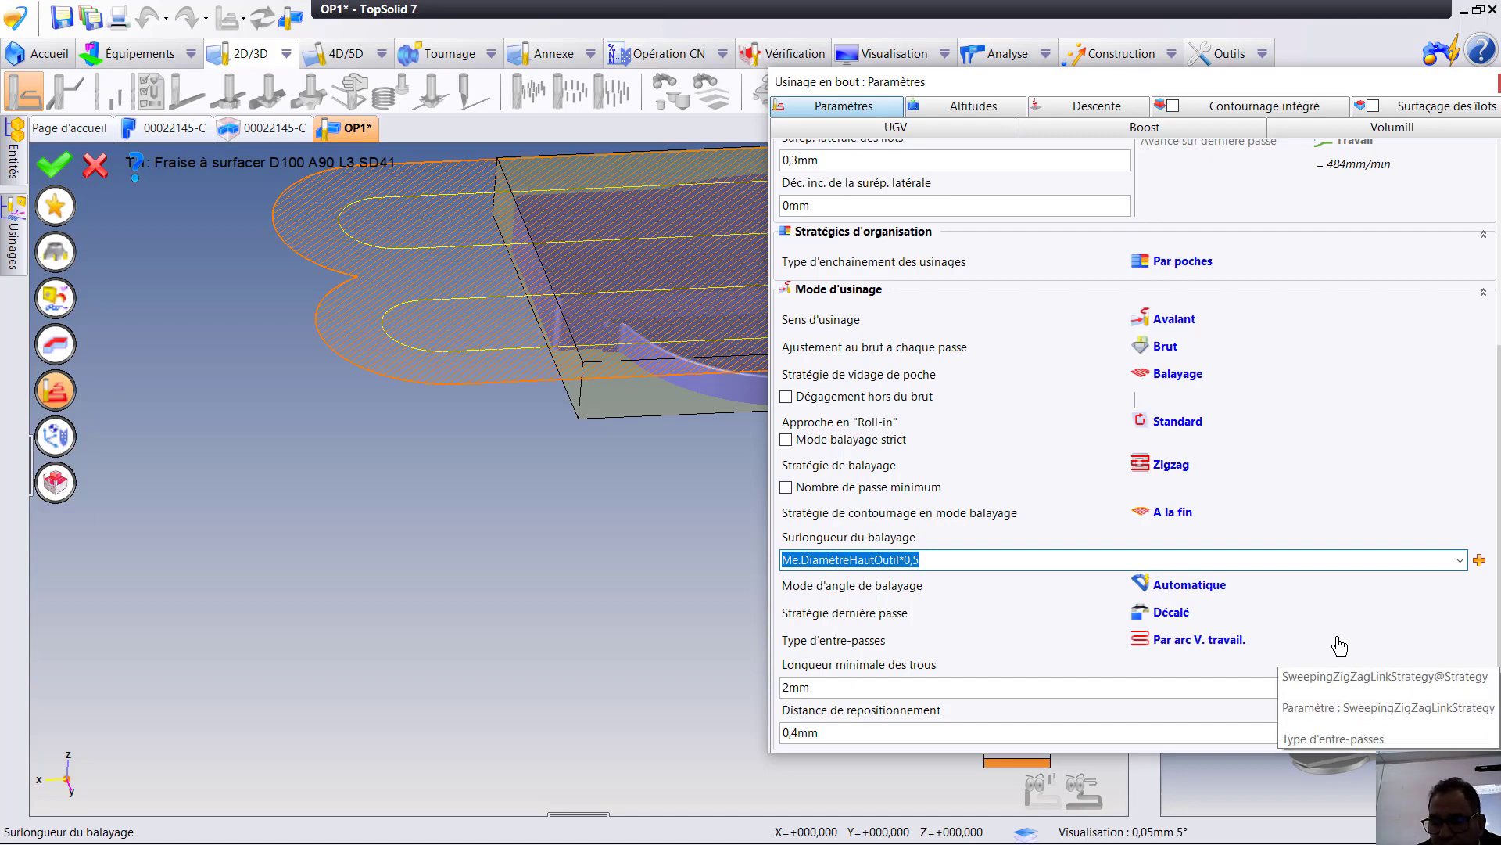
text(3)
key(Return)
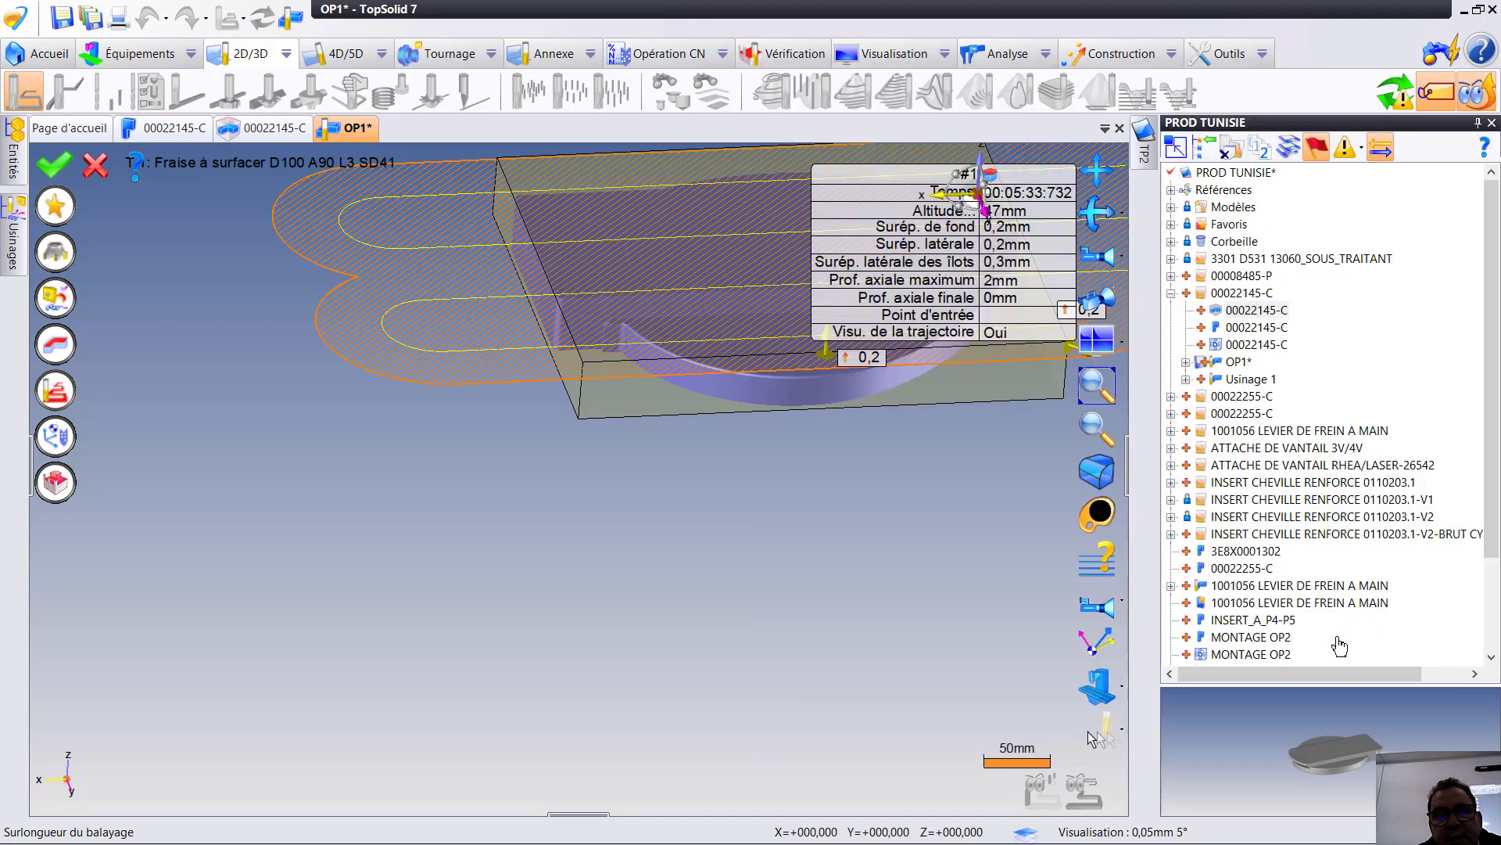
click(55, 178)
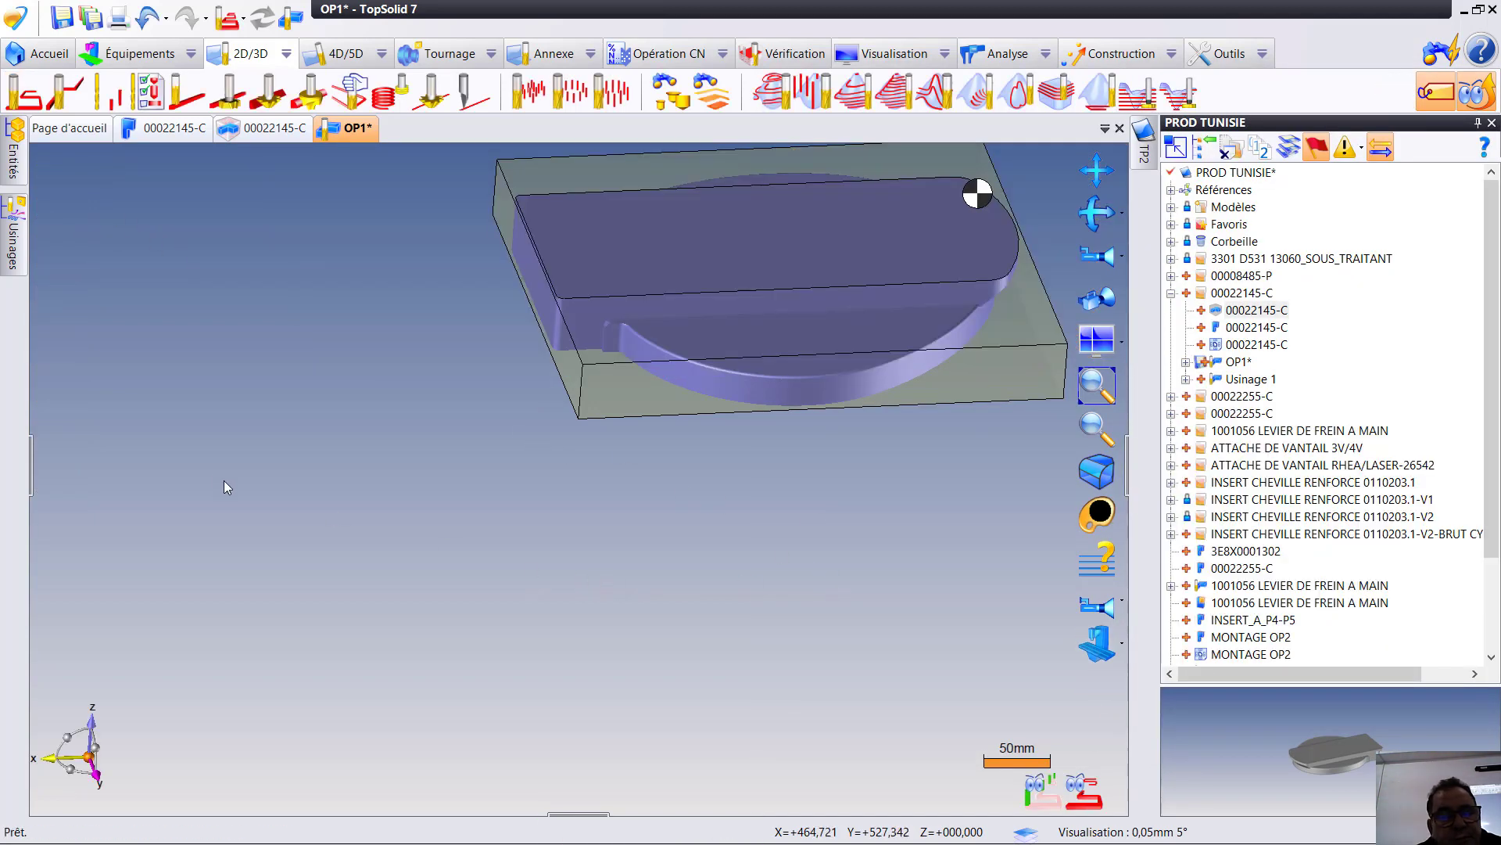
- Examine the revised zigzag toolpath over the stock, simulate the Surfaçage operation again and end the simulation
click(14, 235)
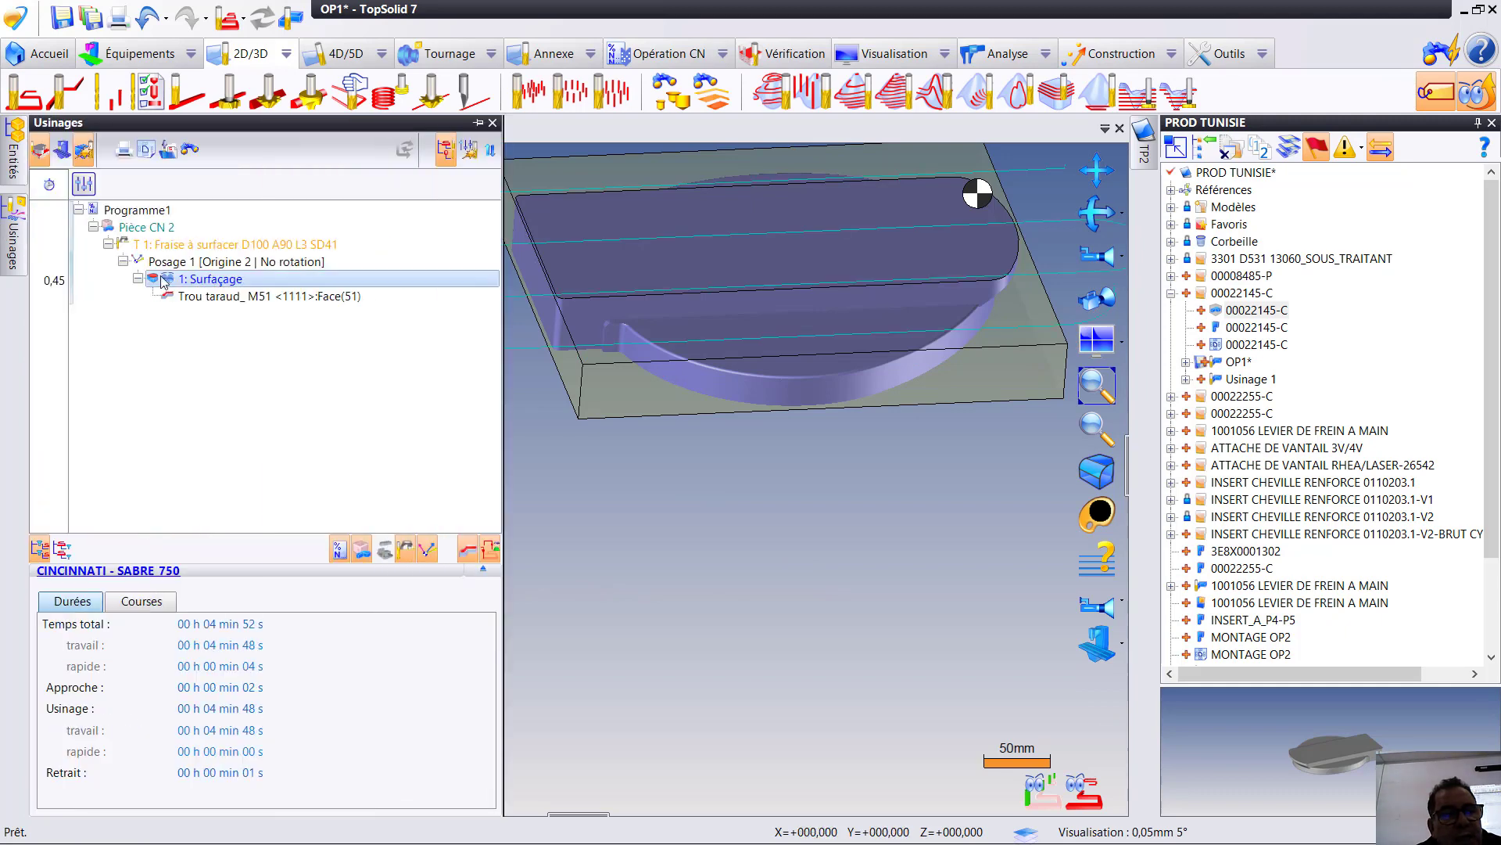
scroll(865, 491, down, 3)
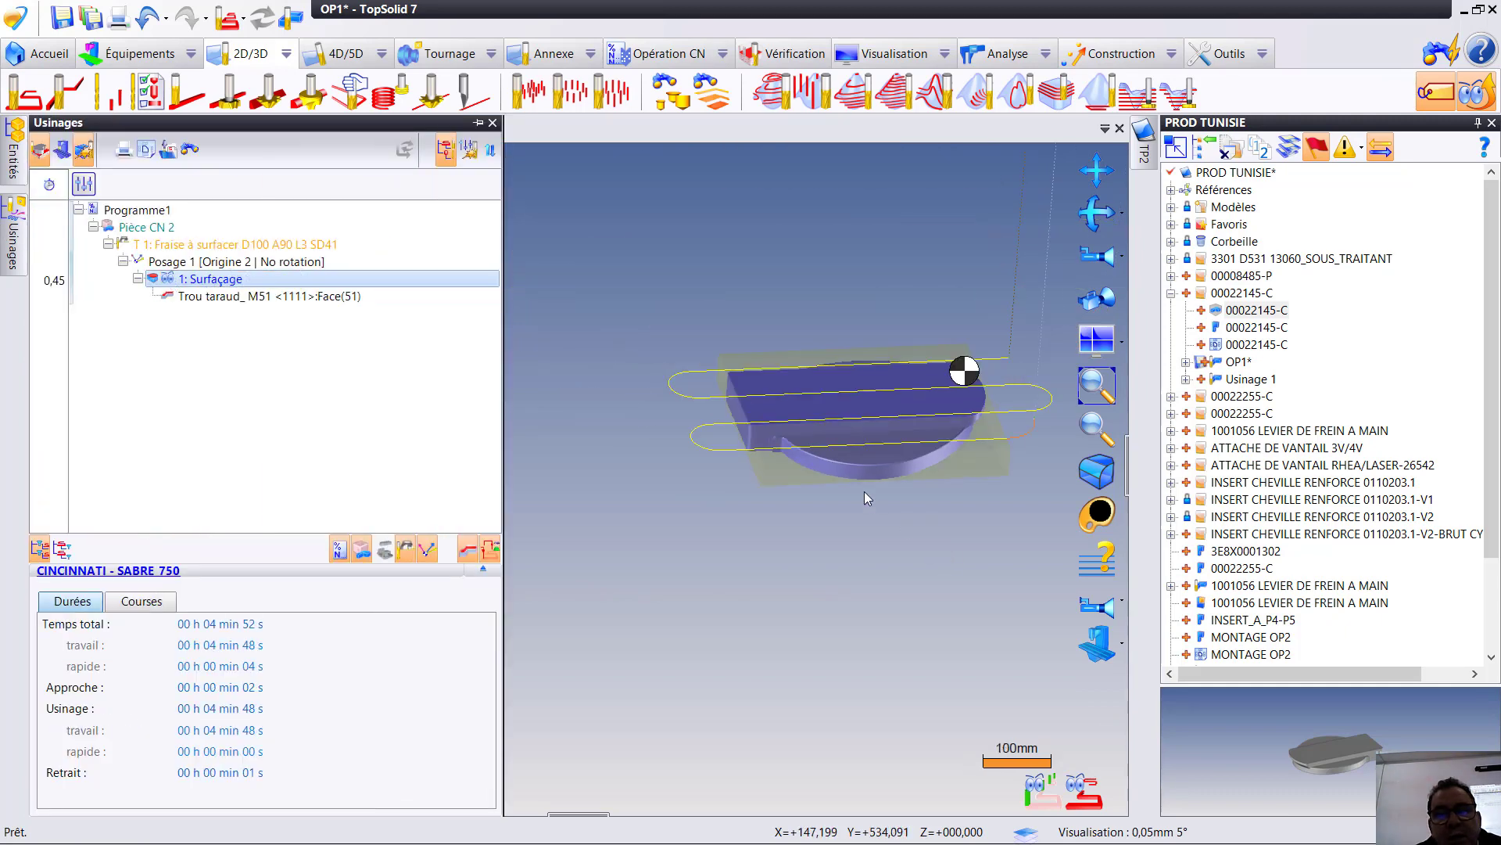
middle_drag(846, 444, 837, 461)
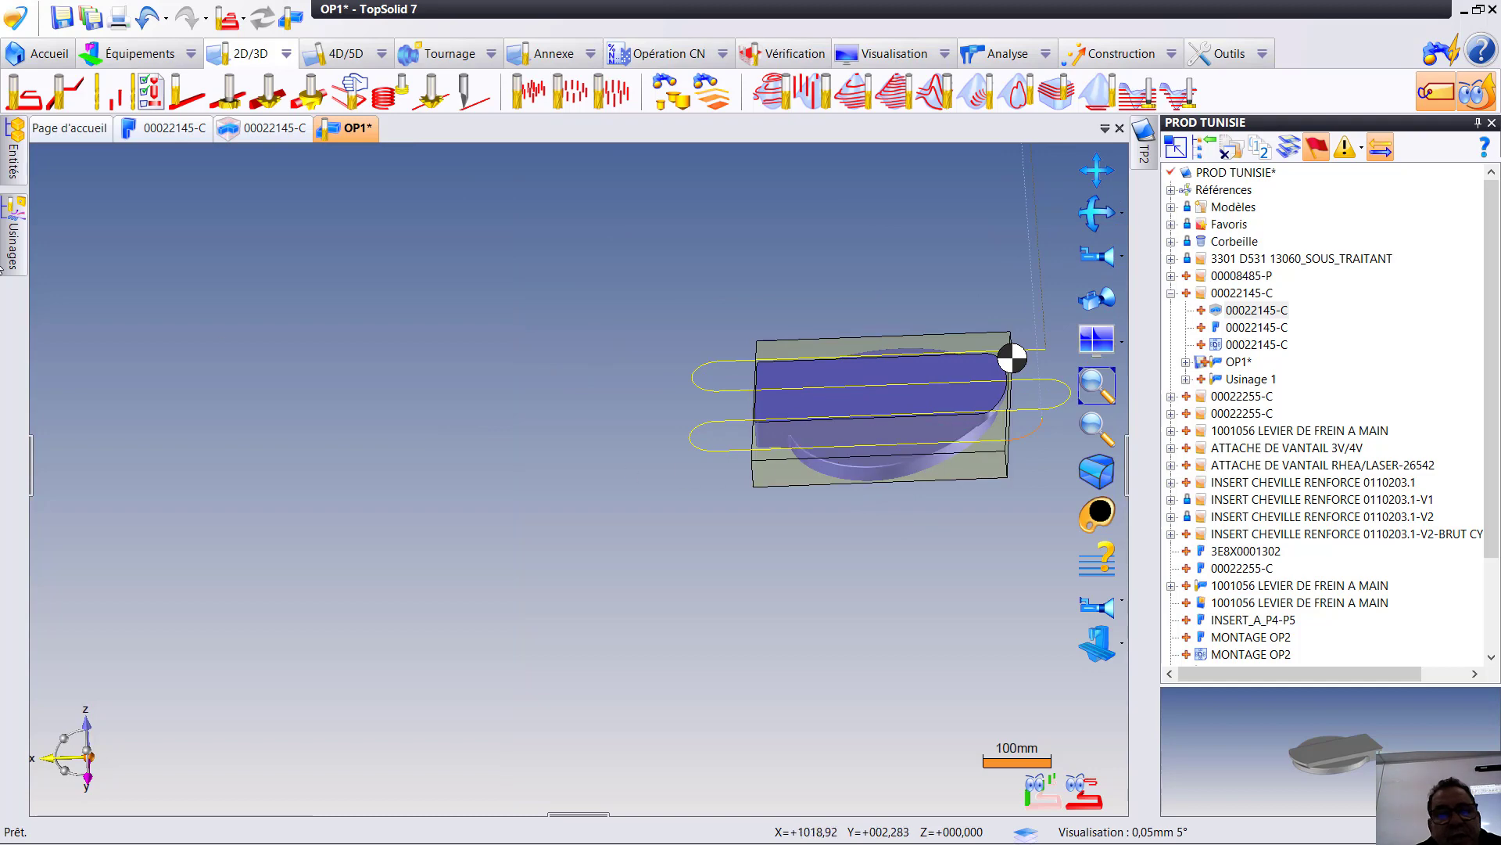
mouse_move(16, 237)
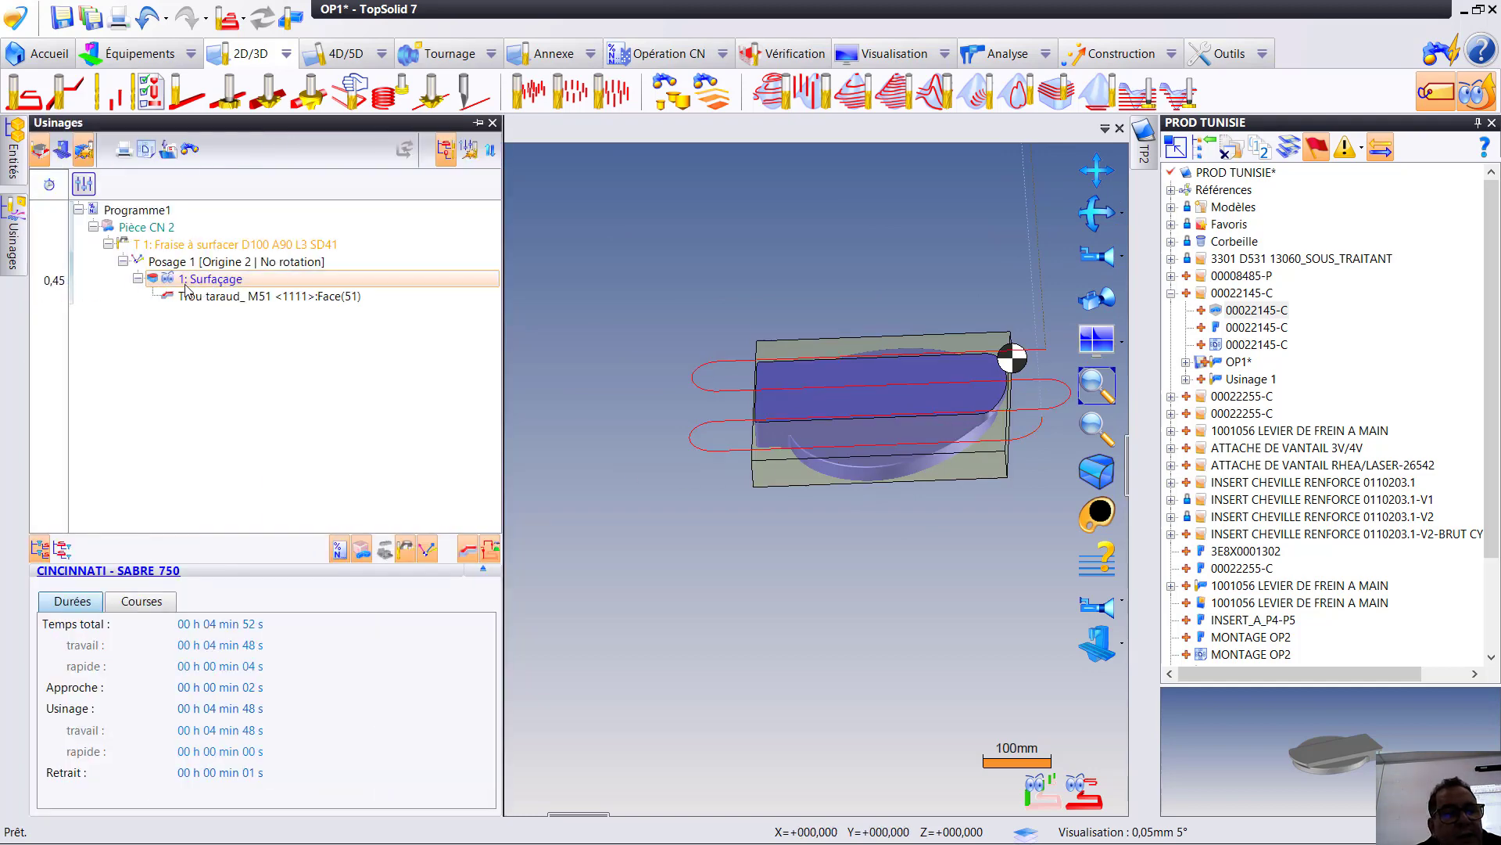
right_click(191, 283)
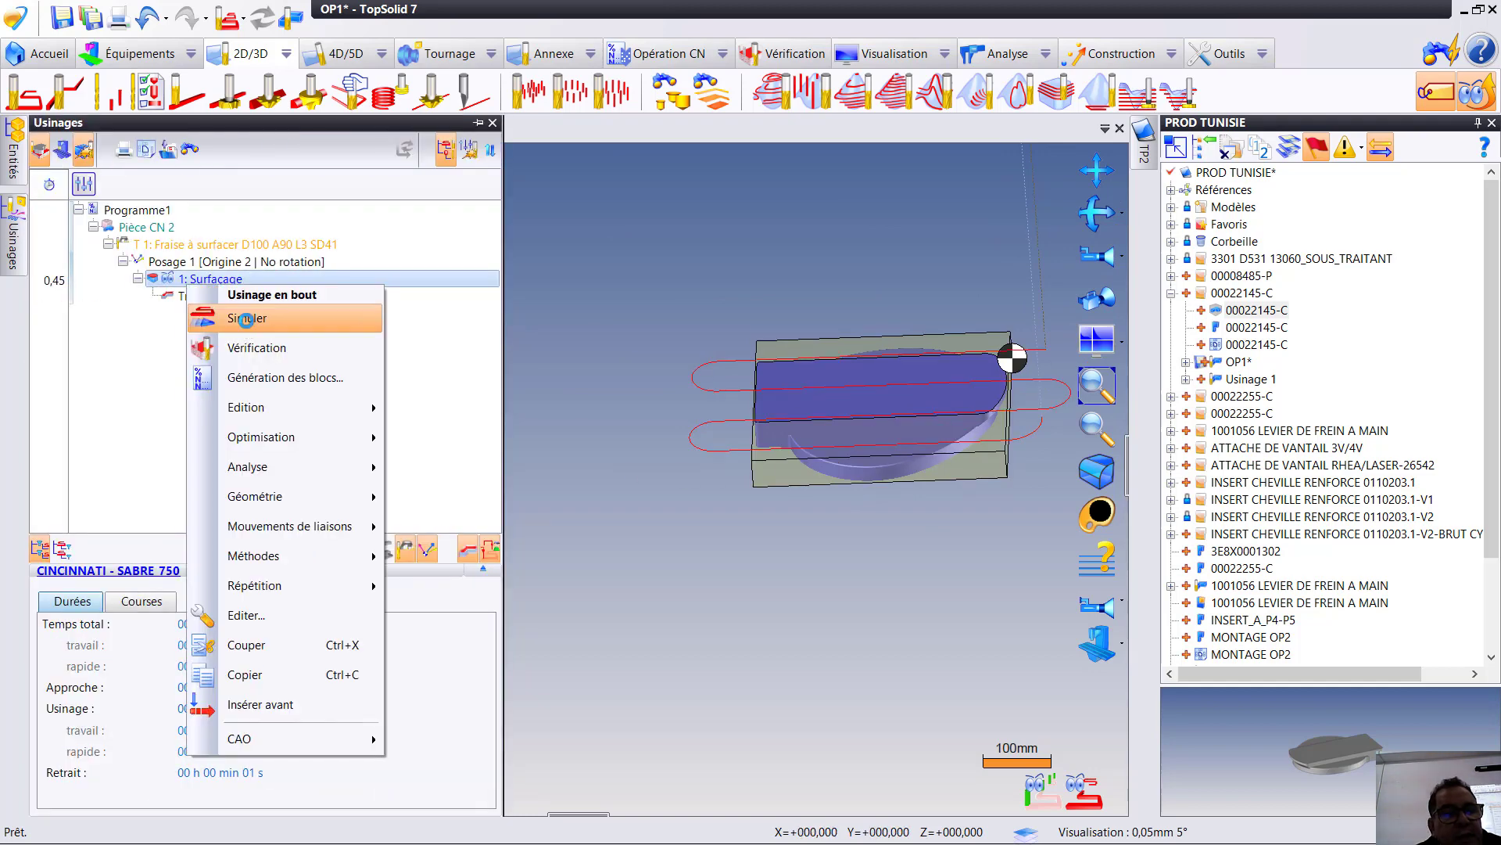
click(247, 329)
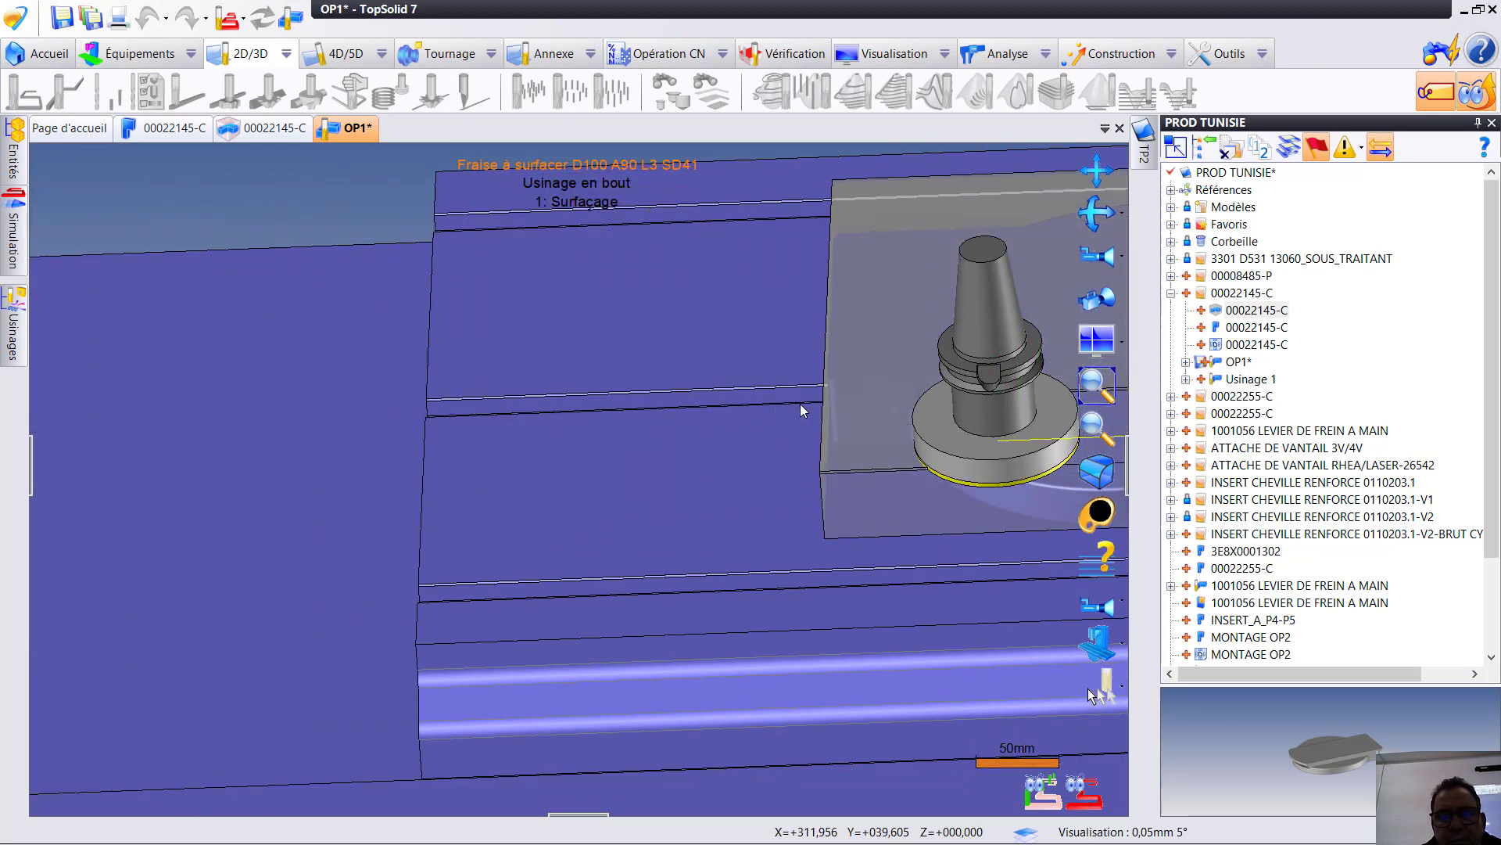
middle_drag(800, 403, 617, 610)
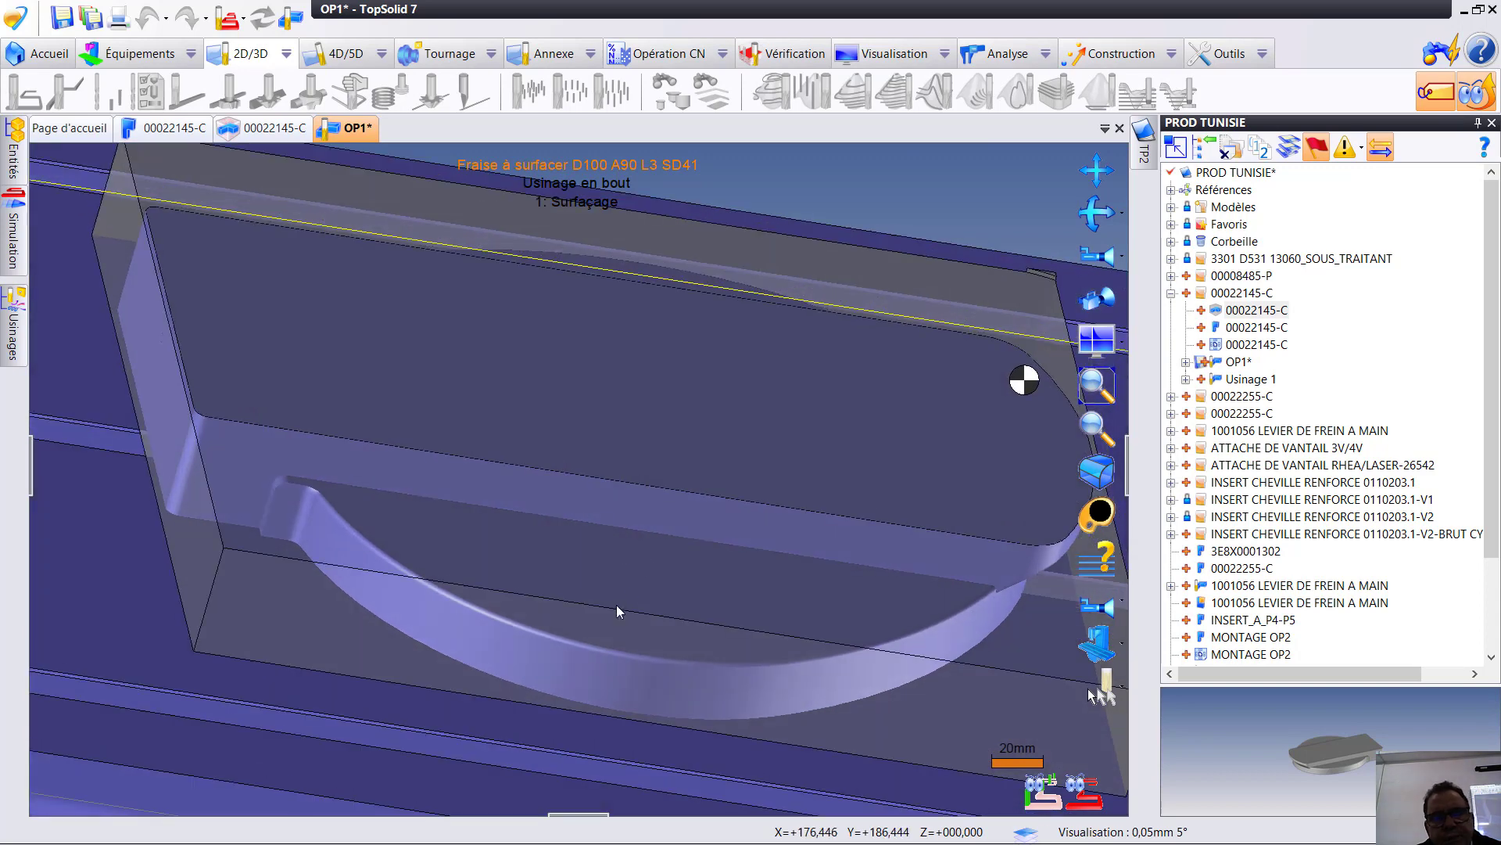
mouse_move(606, 843)
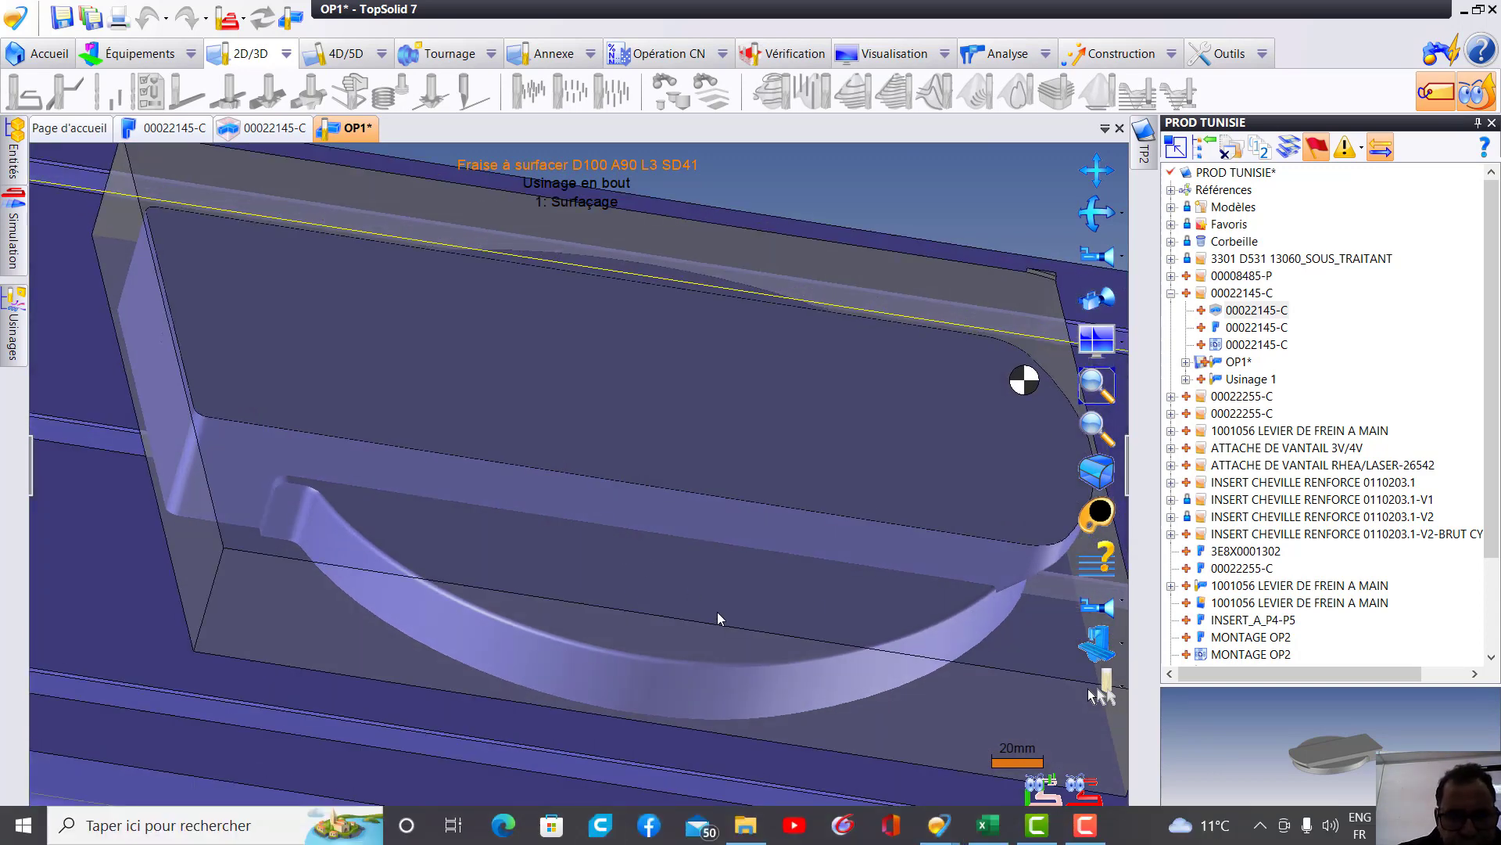
right_click(458, 407)
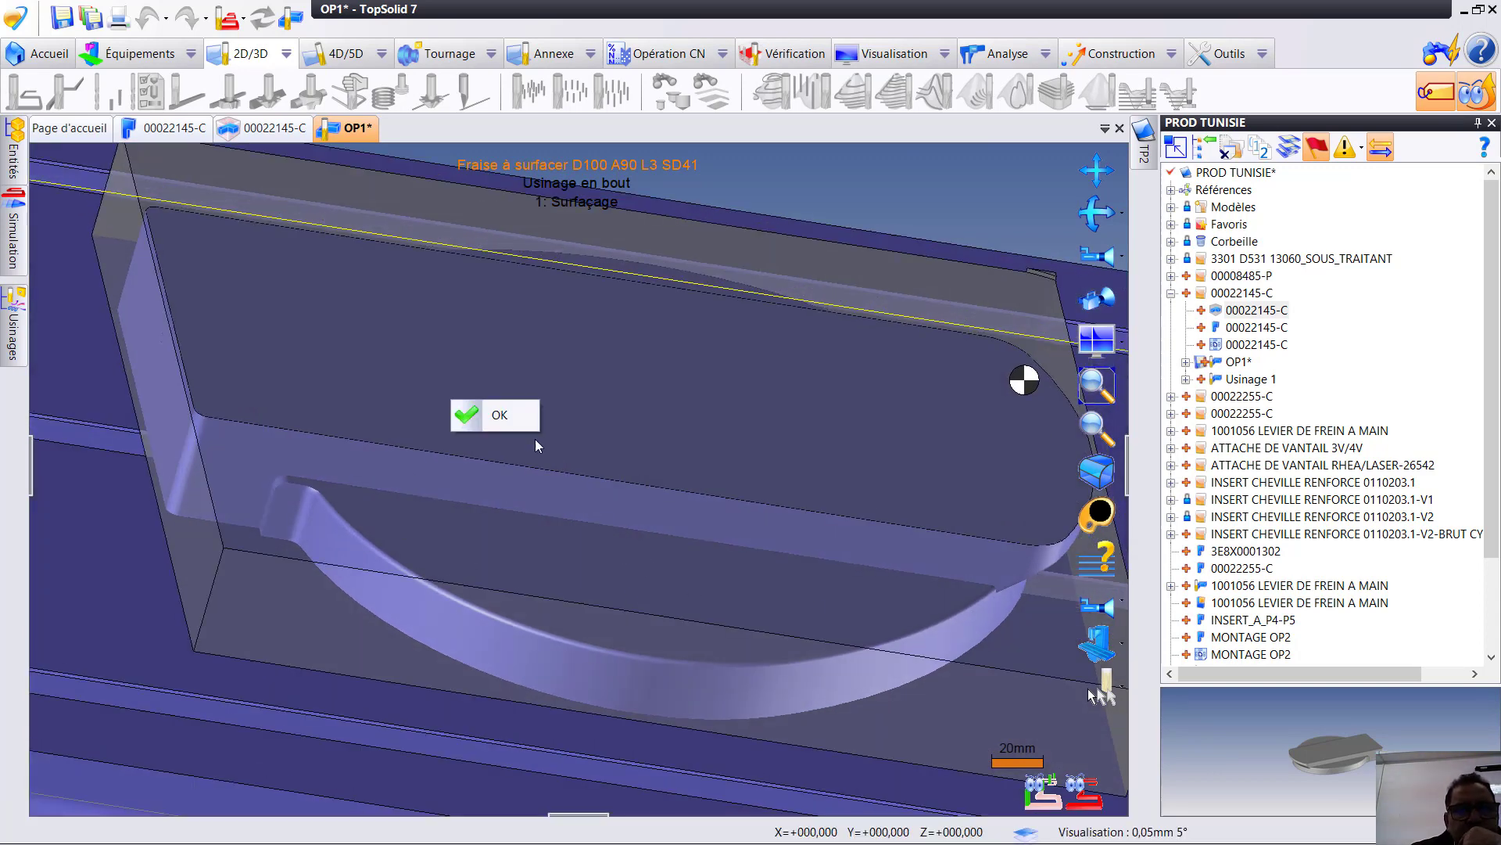
click(510, 416)
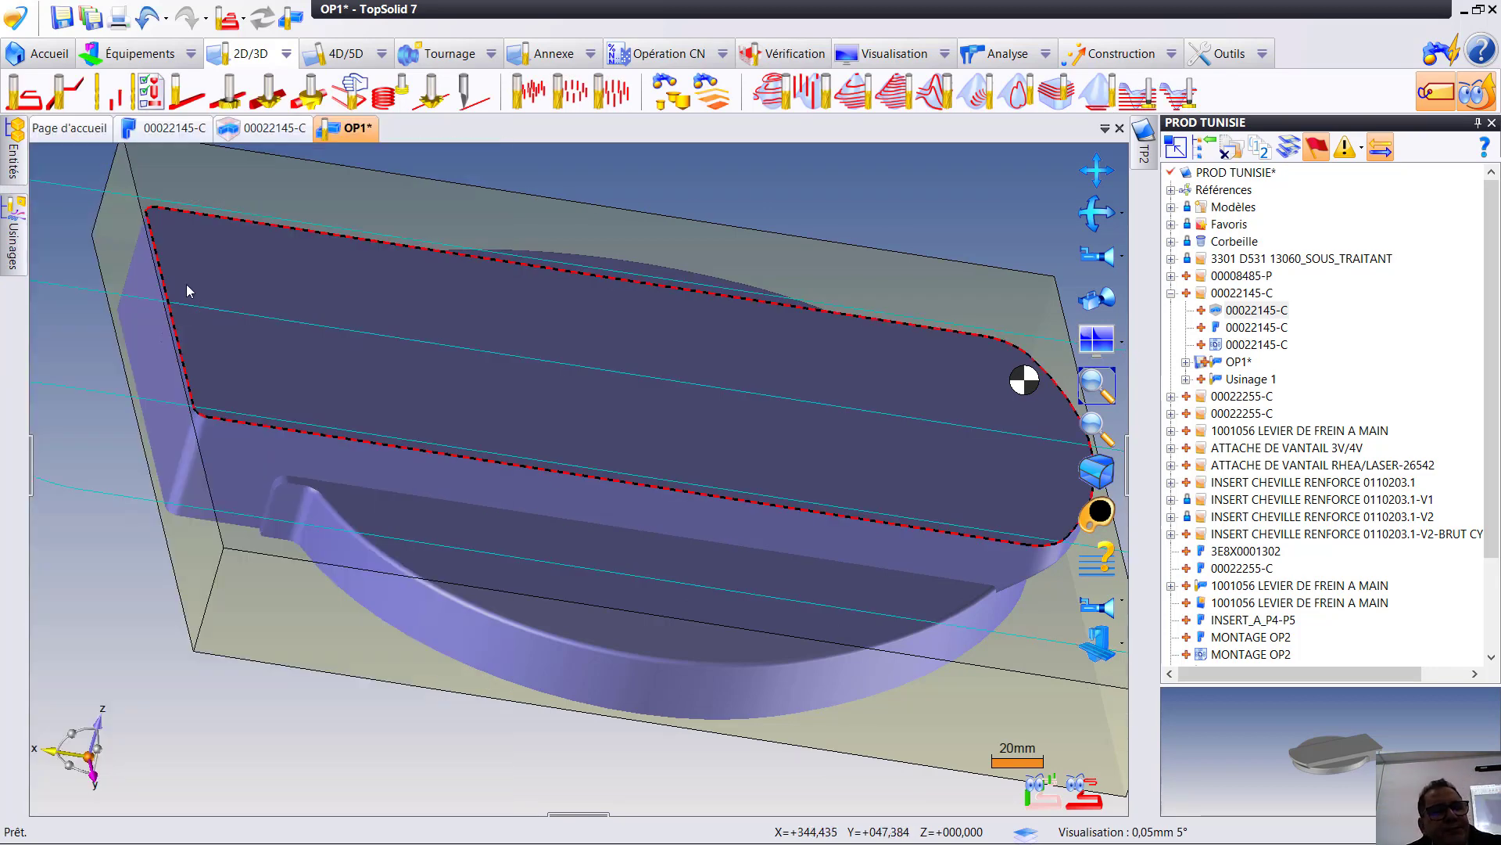
- Duplicate the Surfaçage operation, set the copy's bottom allowance (Surép. de fond) to 0 mm and validate it
mouse_move(13, 238)
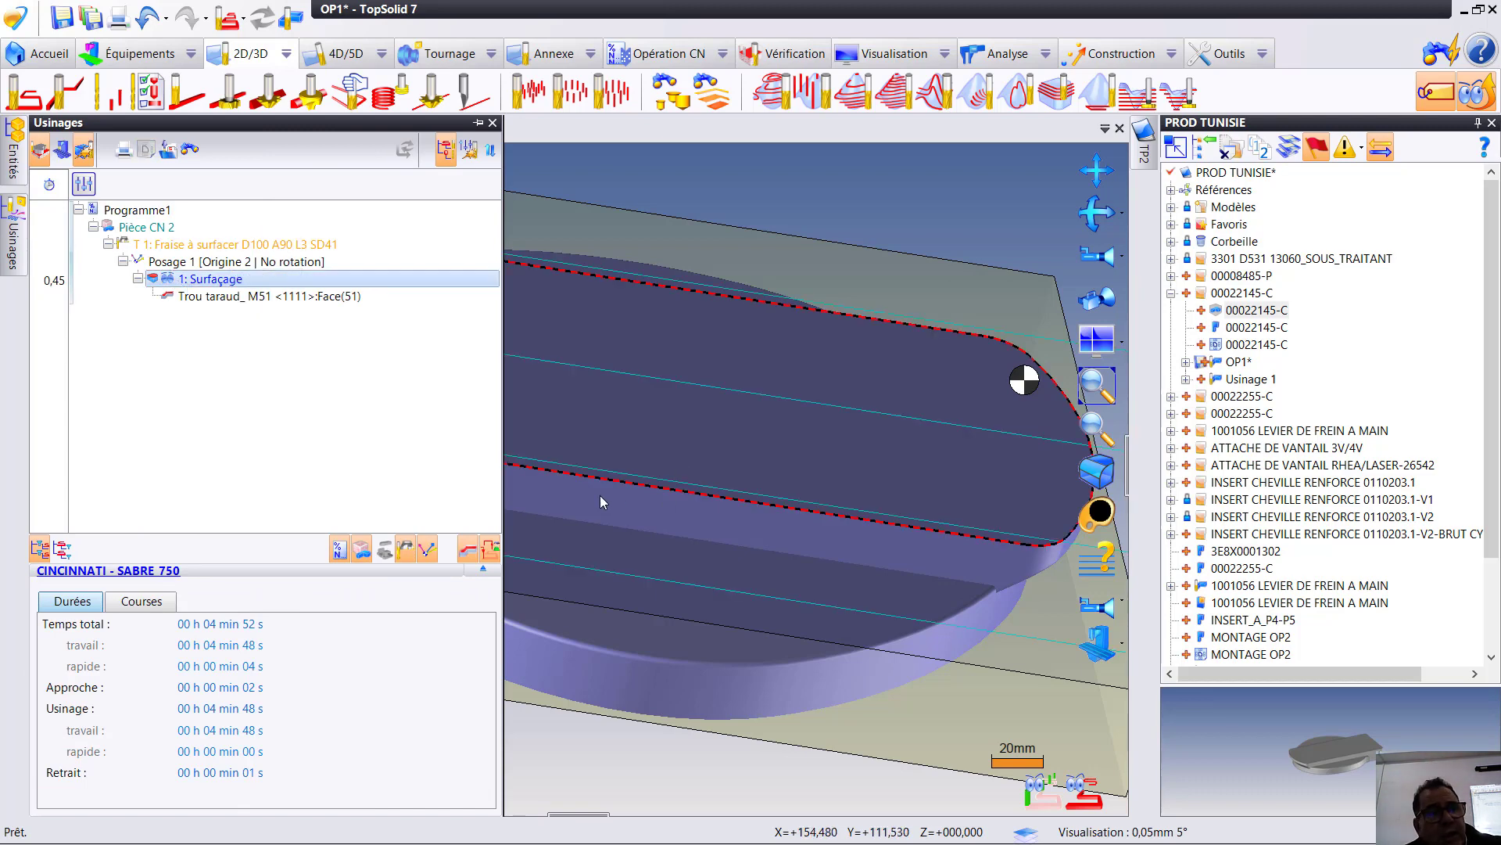
key(ctrl+z)
double_click(220, 315)
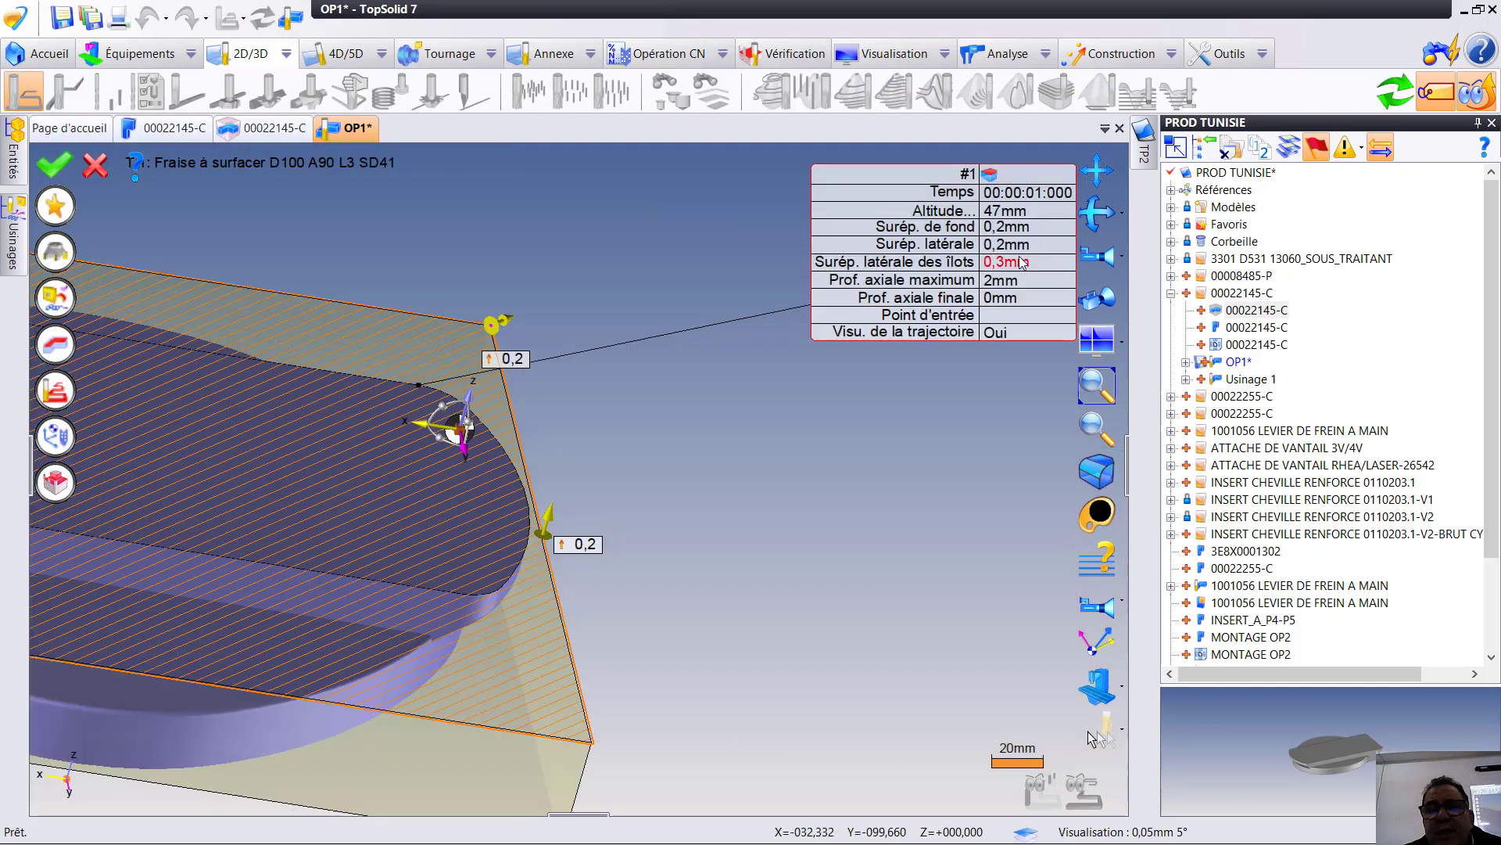
click(1009, 235)
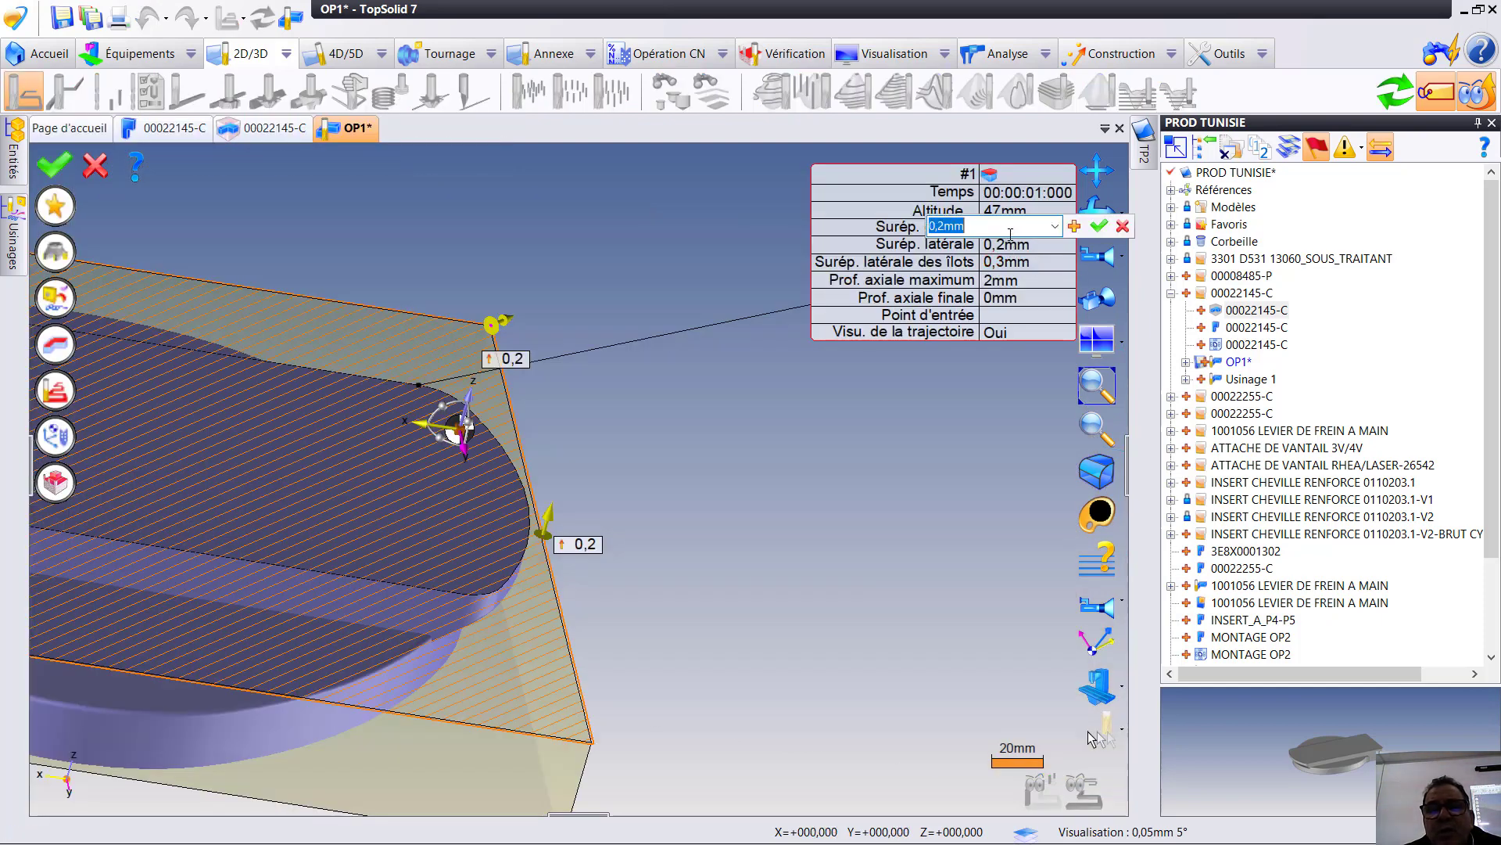
text(0)
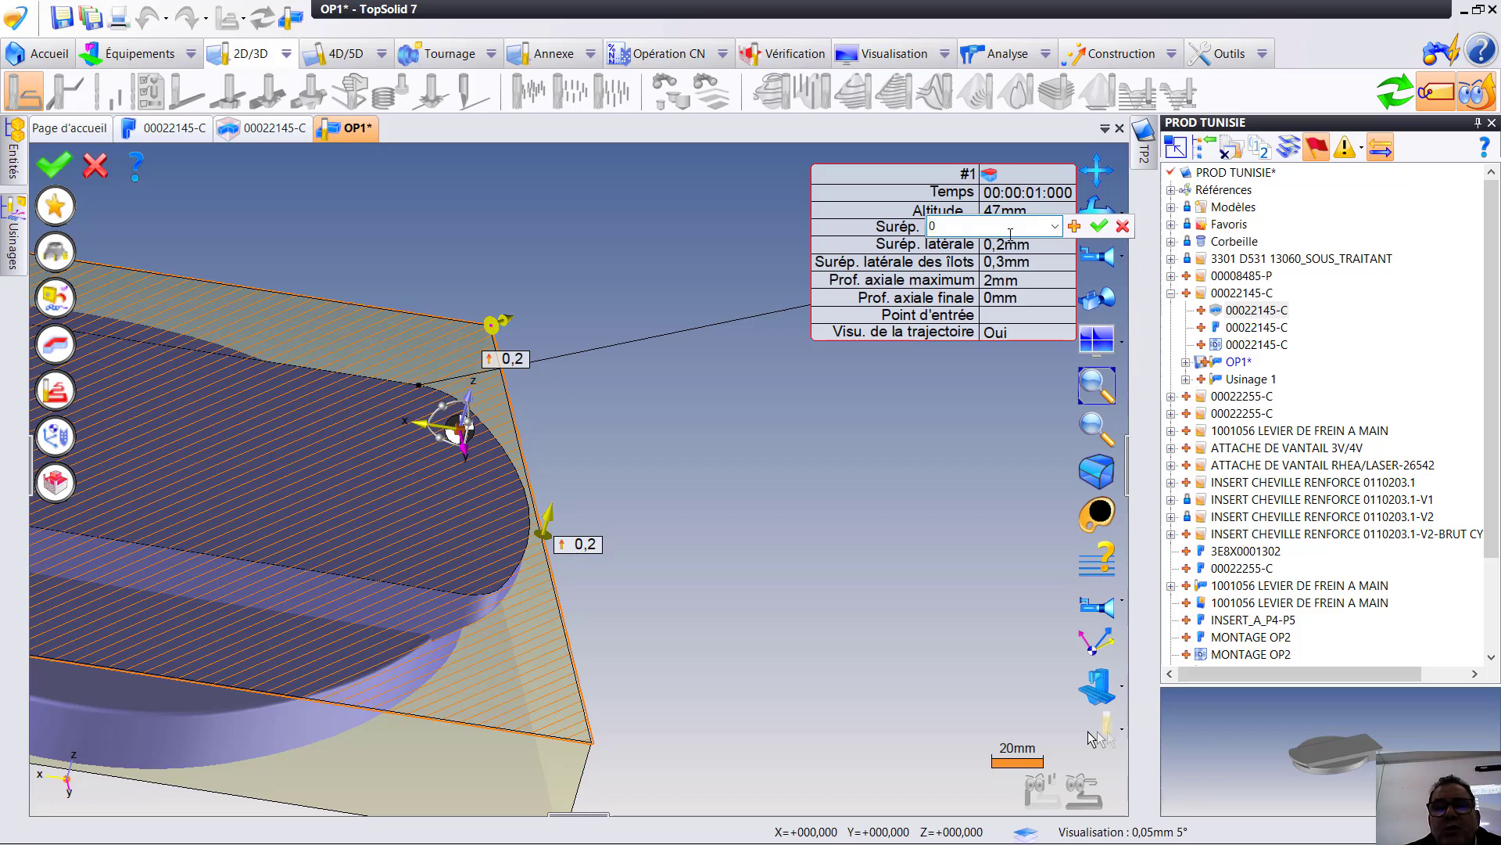
key(Return)
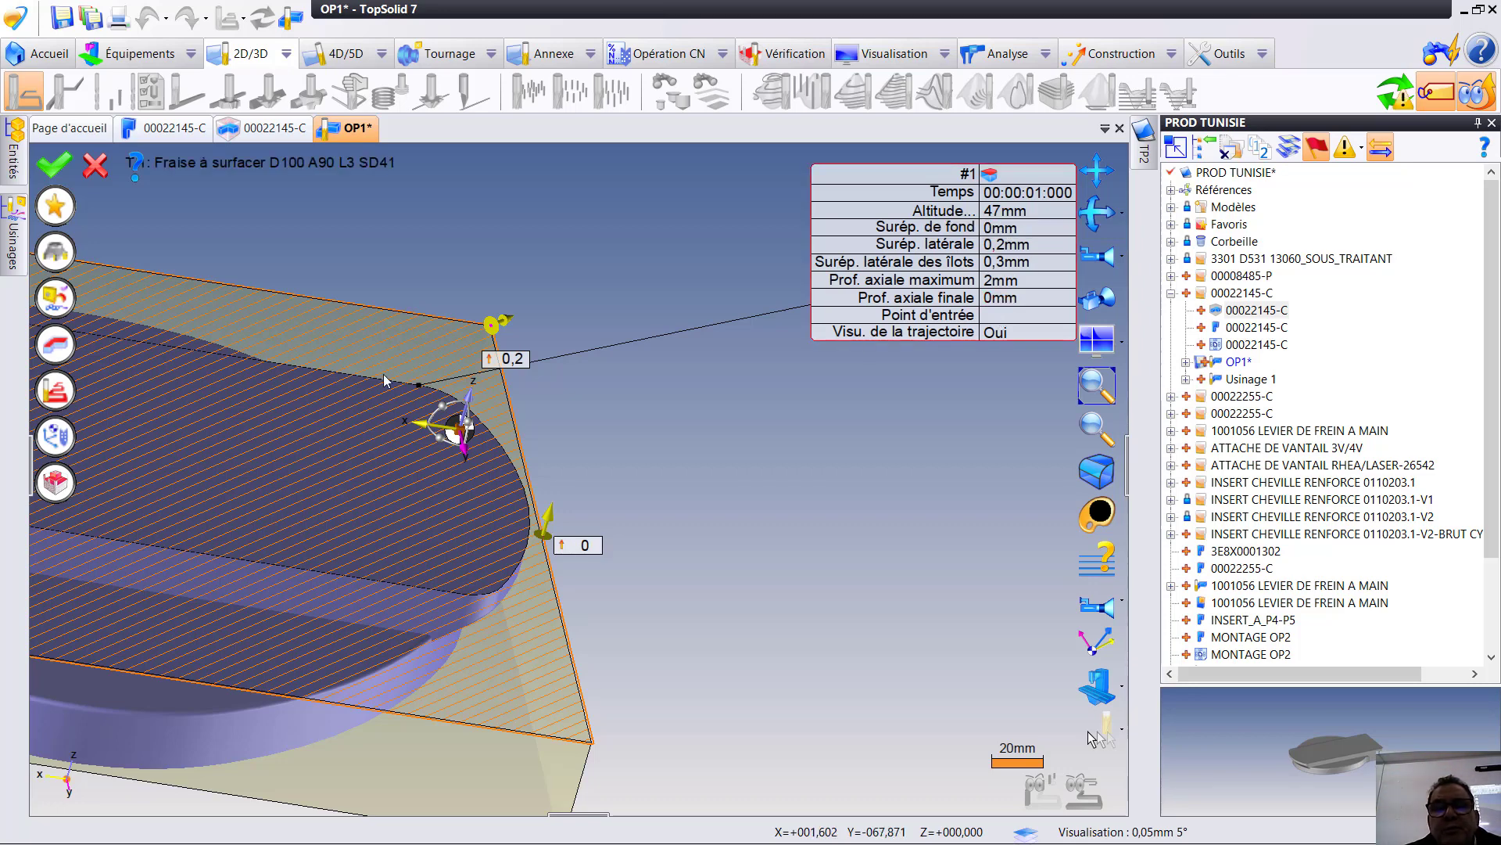
click(48, 168)
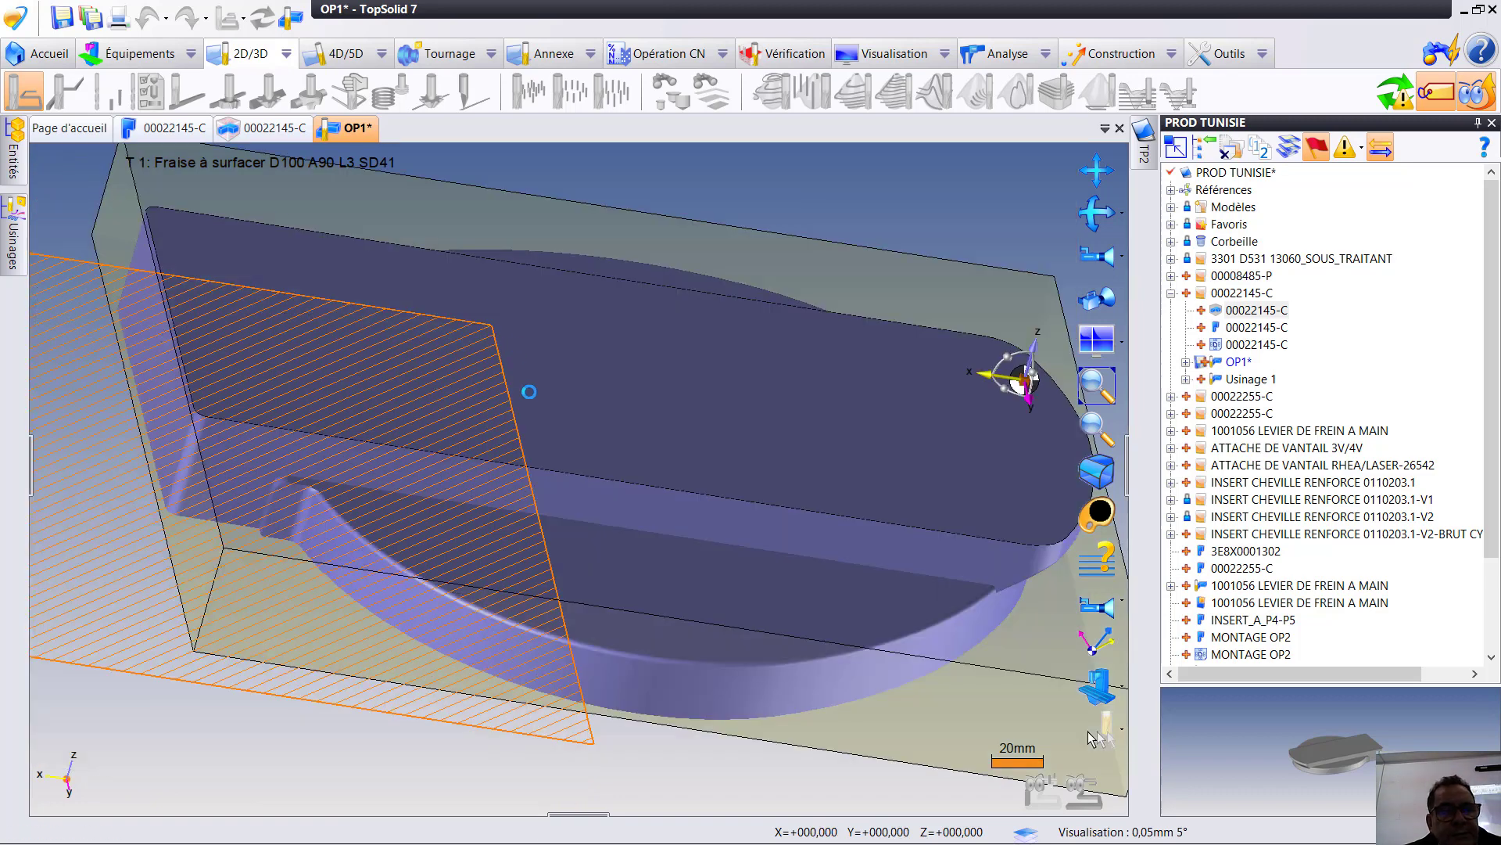
- Simulate the second Surfaçage operation over the stock and end the simulation
scroll(507, 609, down, 3)
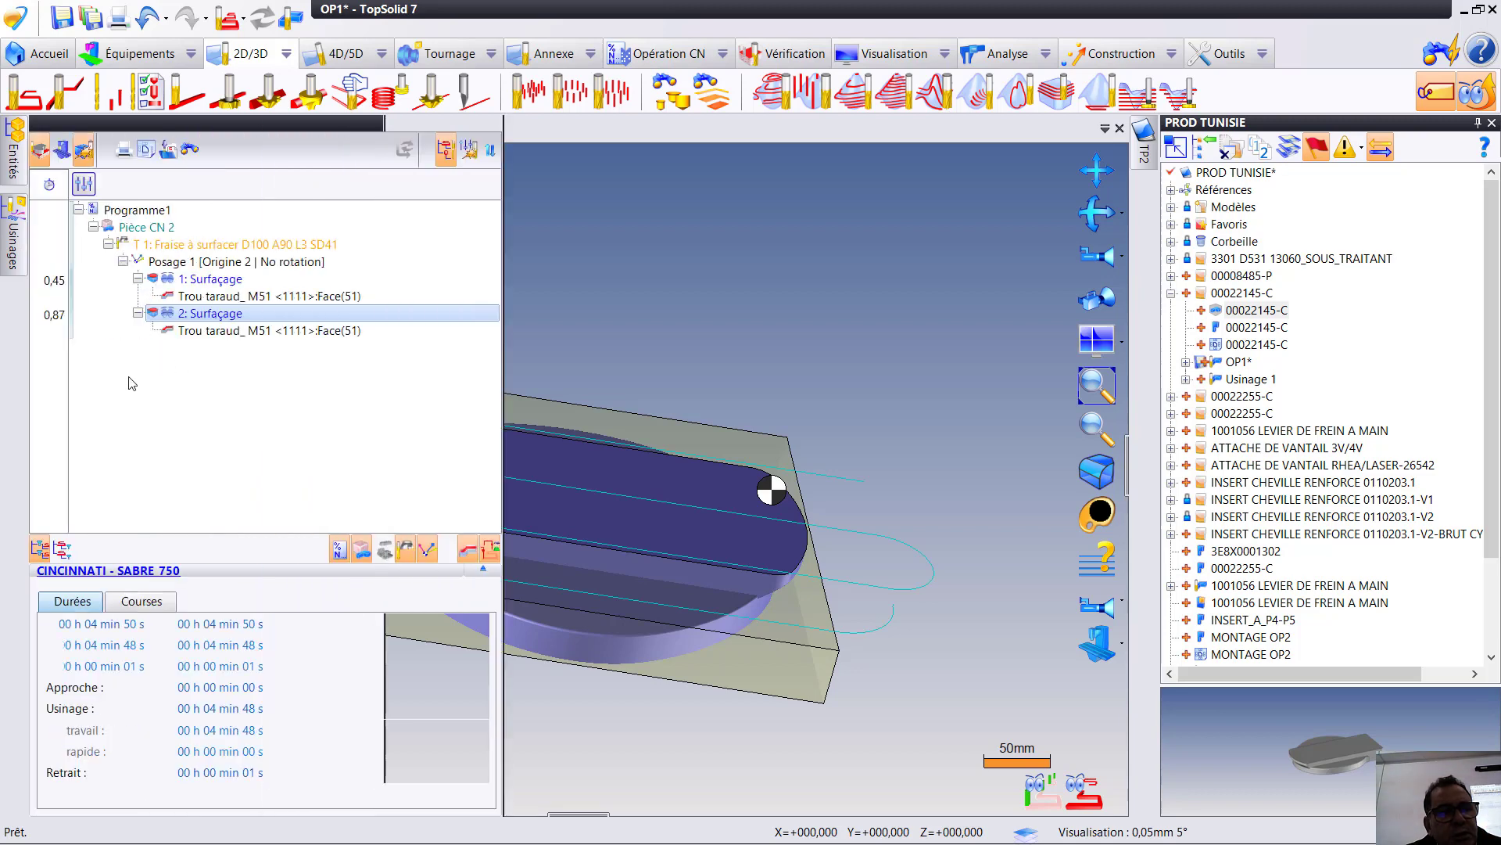
right_click(221, 318)
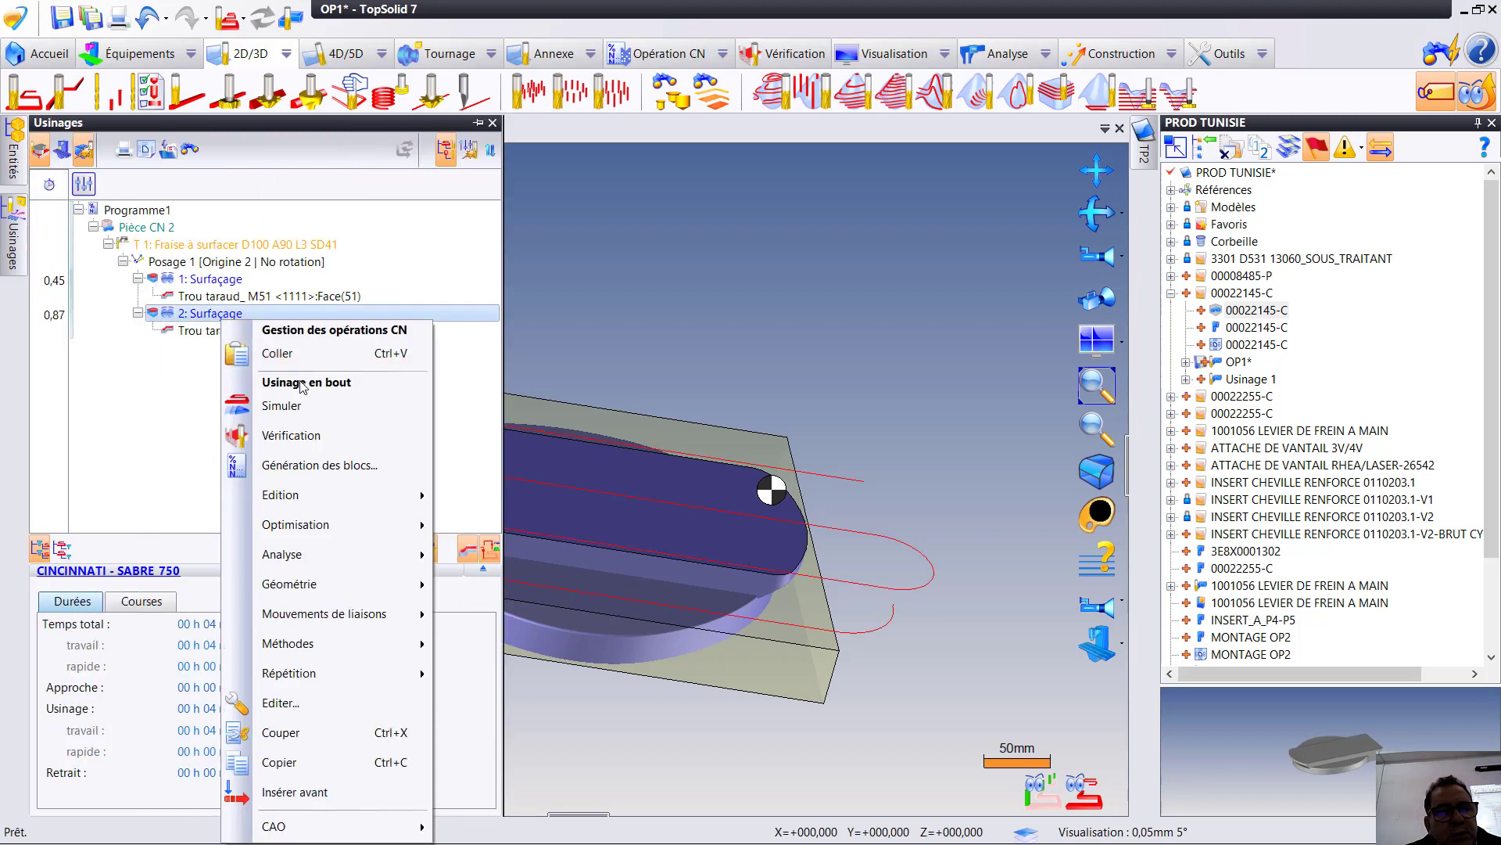
click(219, 317)
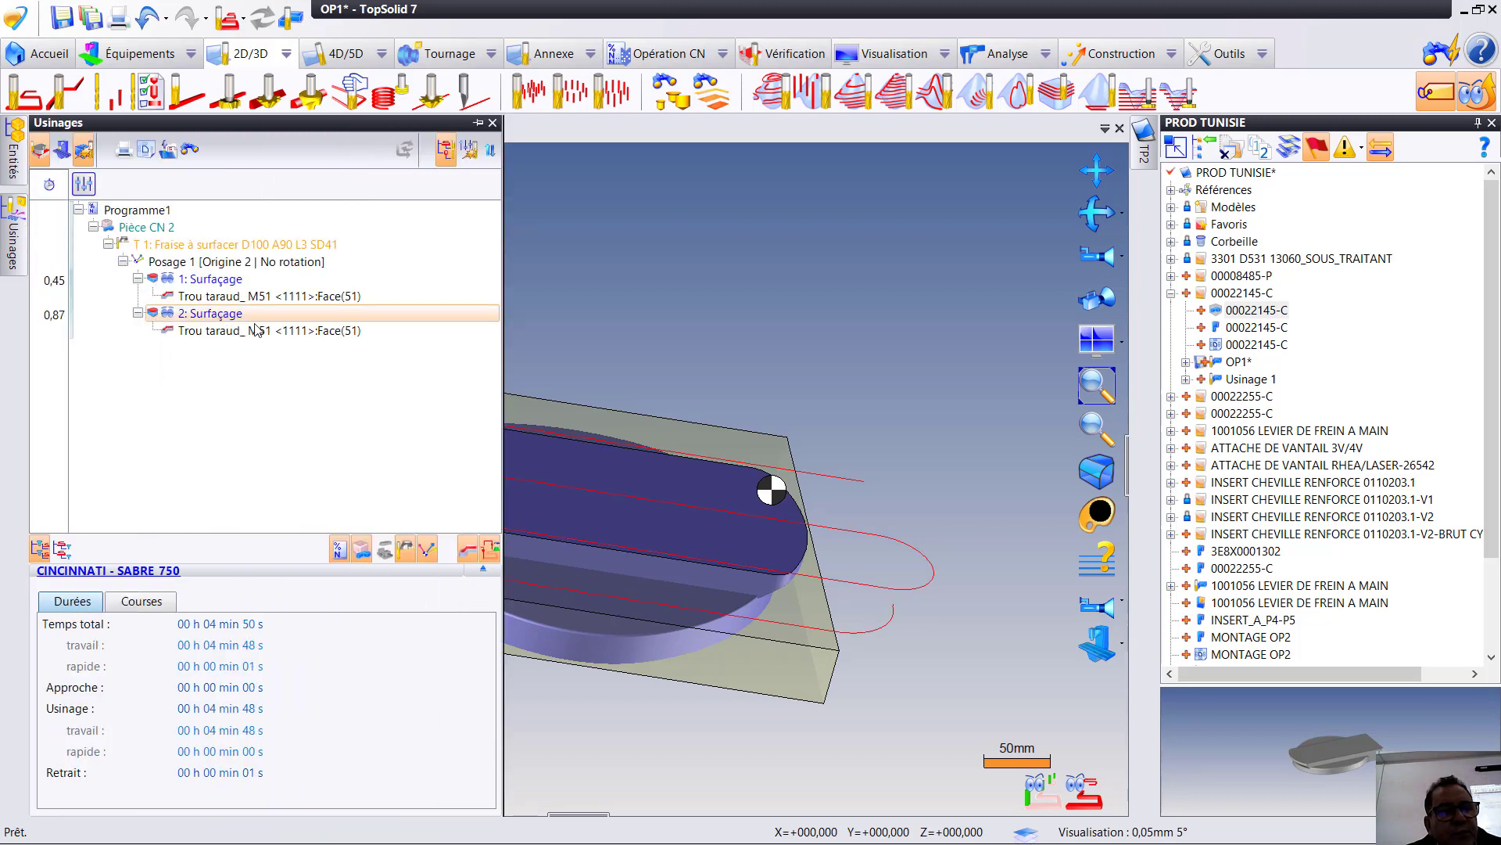
right_click(222, 316)
click(300, 401)
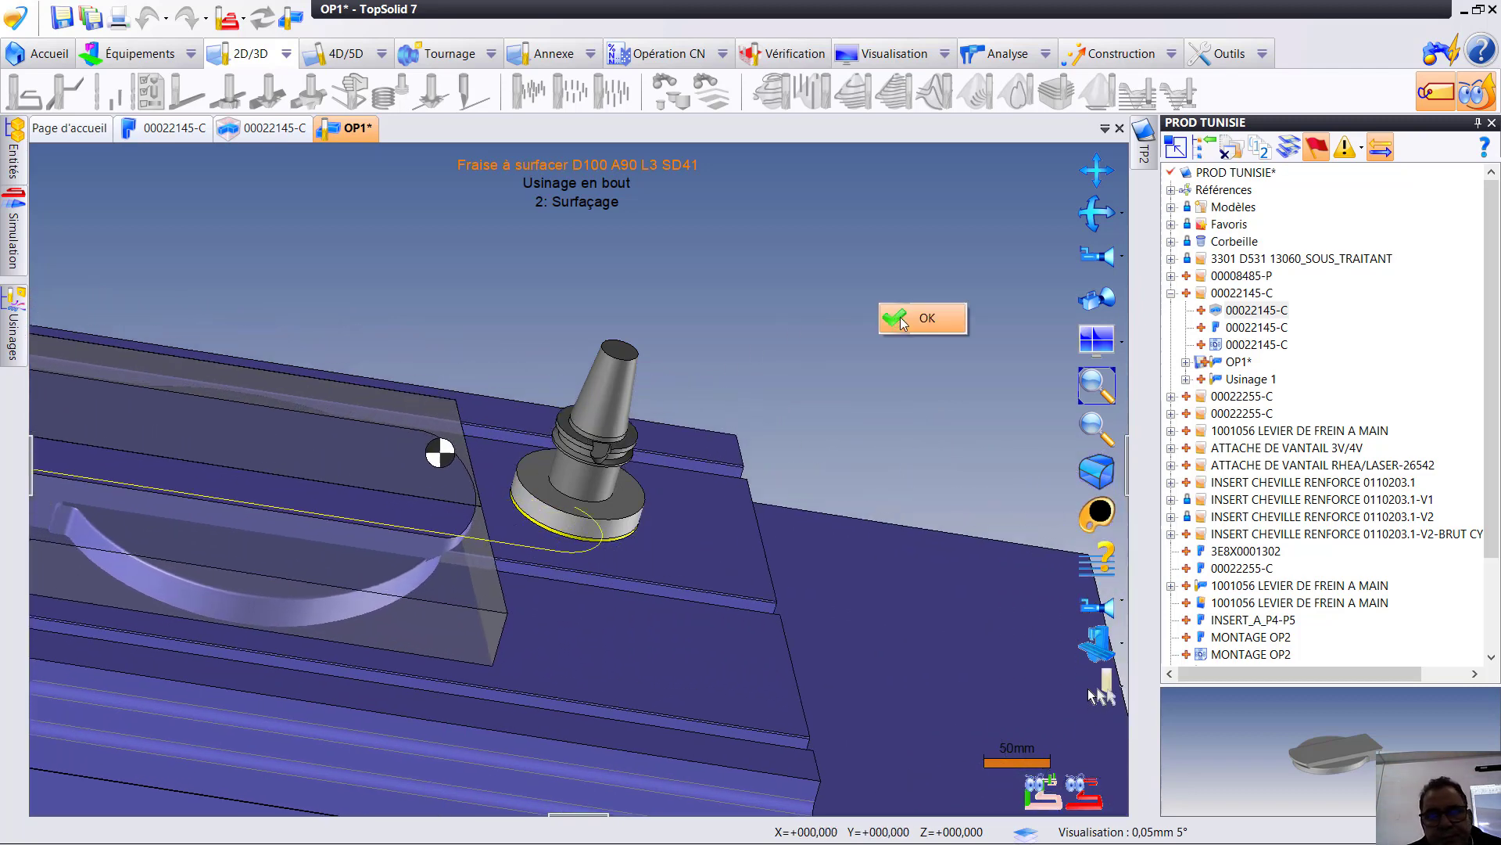
key(Escape)
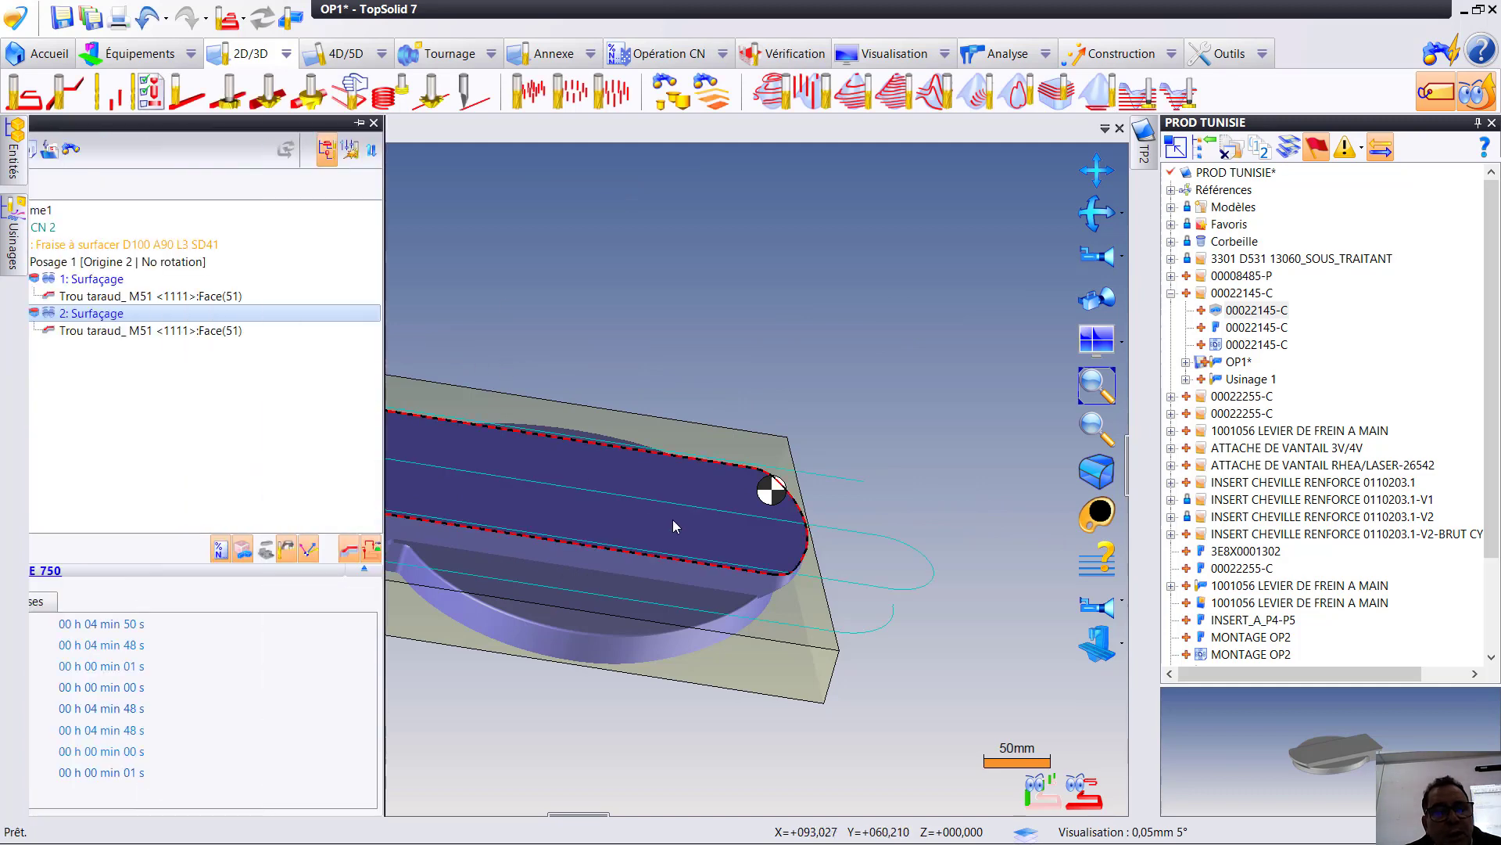
- Start an end milling operation (En bout) on the recessed crescent-shaped face beside the part's upper face
scroll(673, 519, up, 2)
middle_drag(823, 431, 1100, 281)
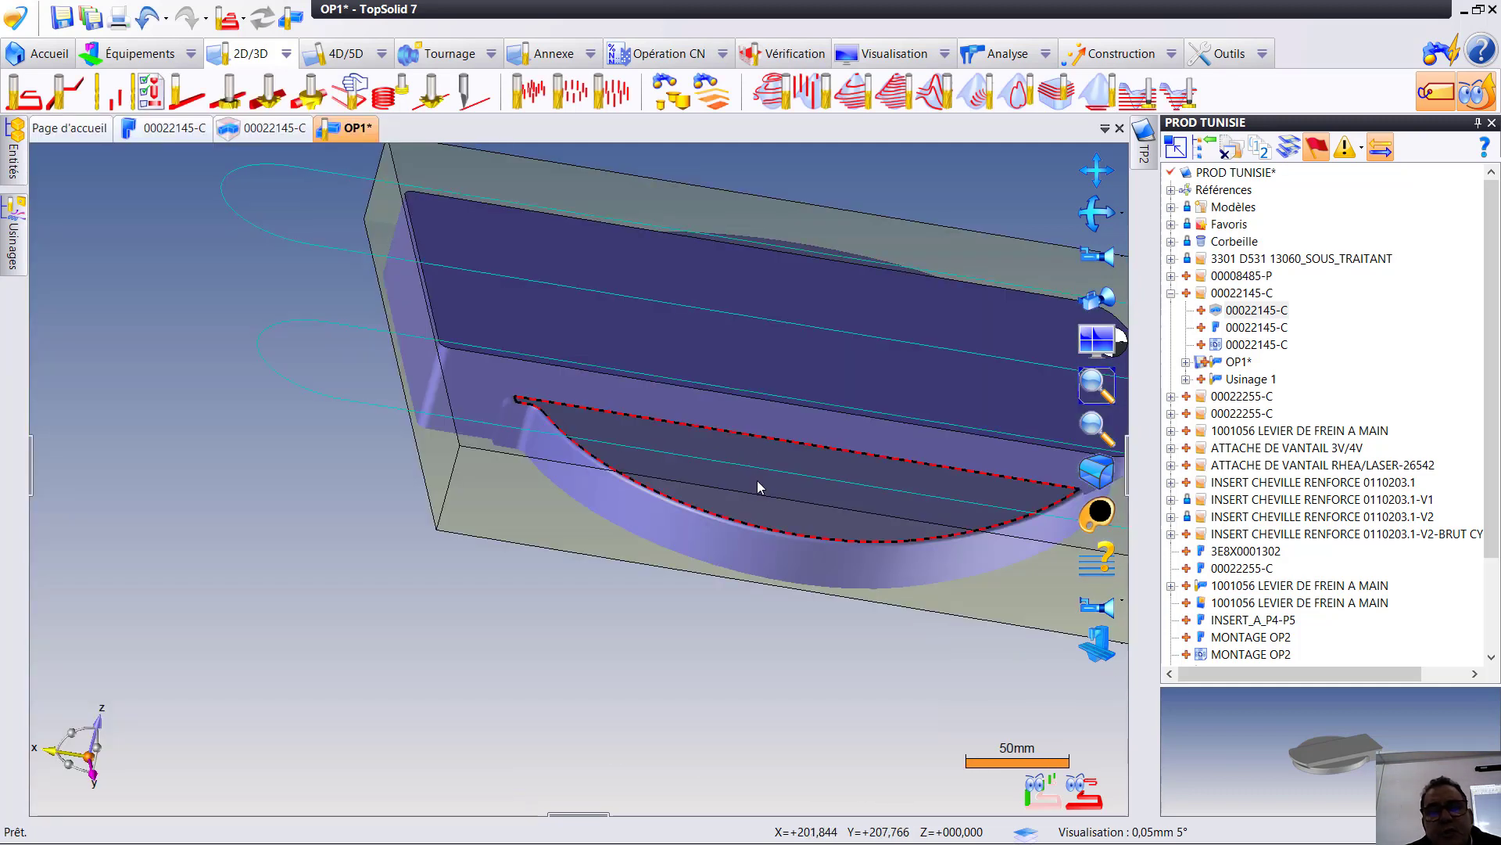
scroll(721, 503, down, 3)
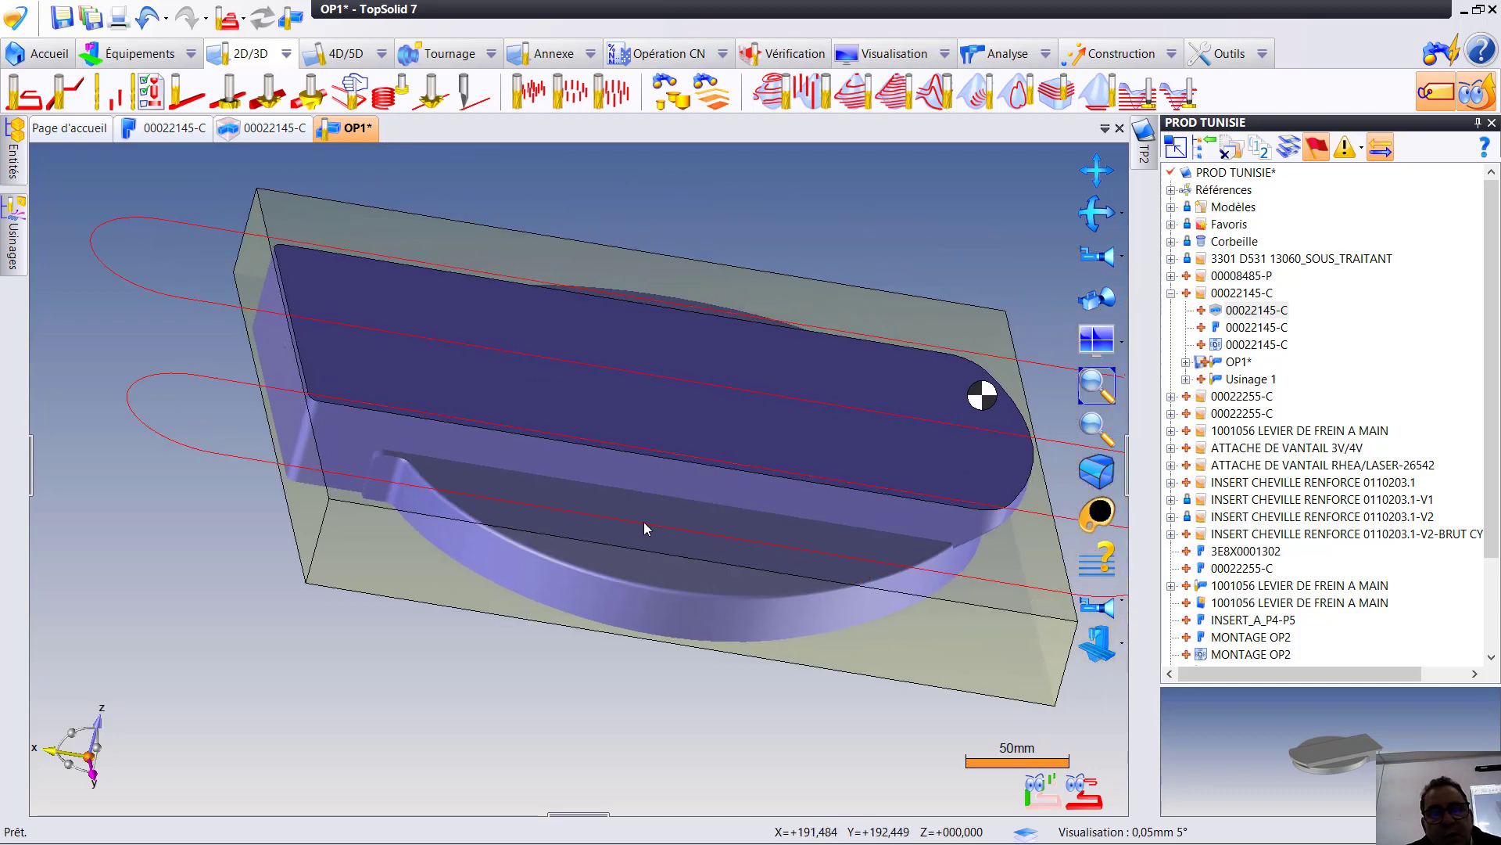
right_click(682, 546)
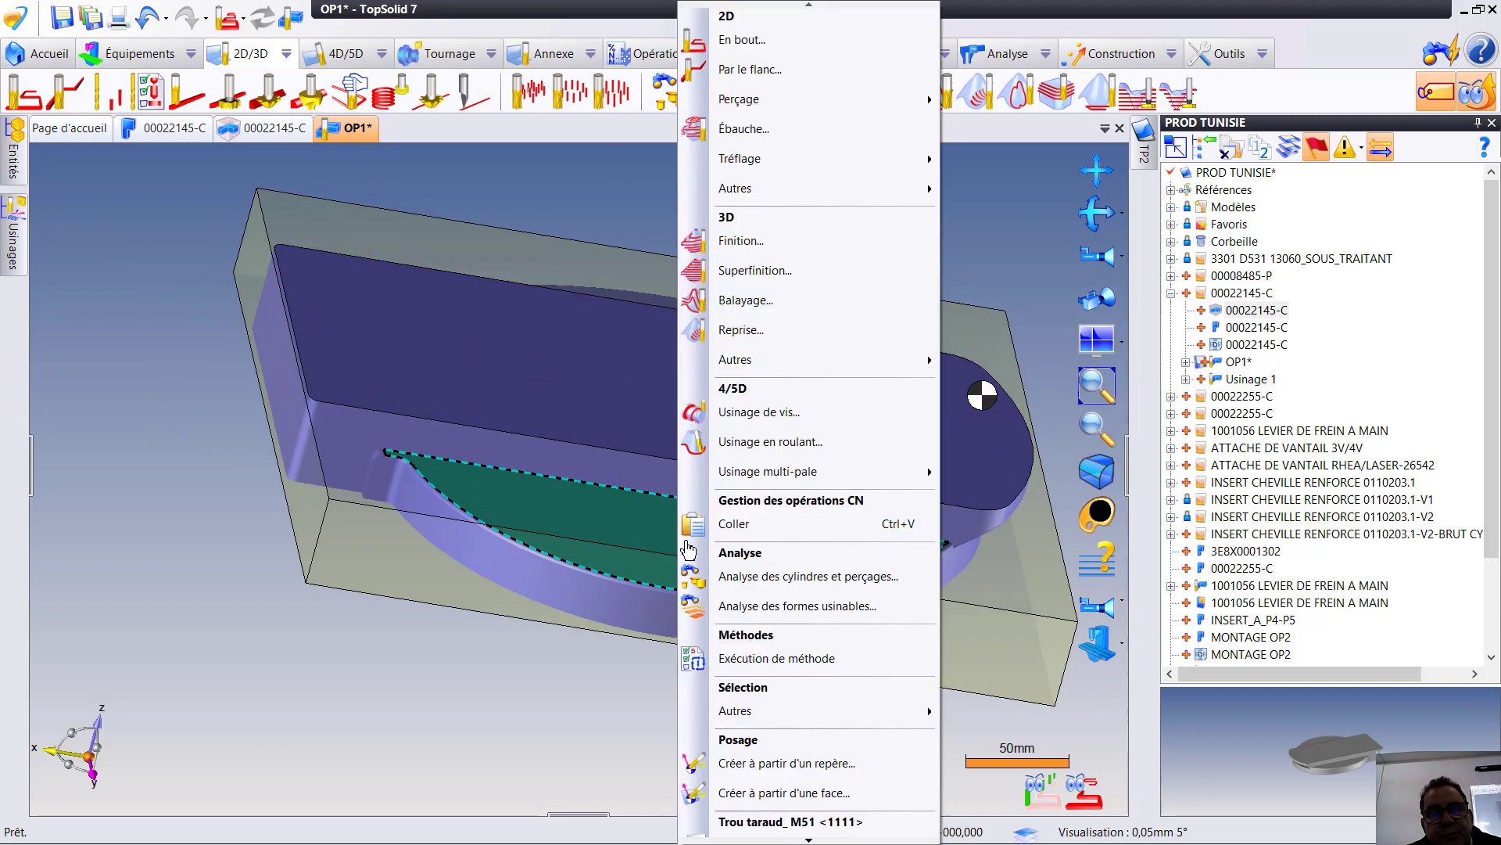
click(766, 38)
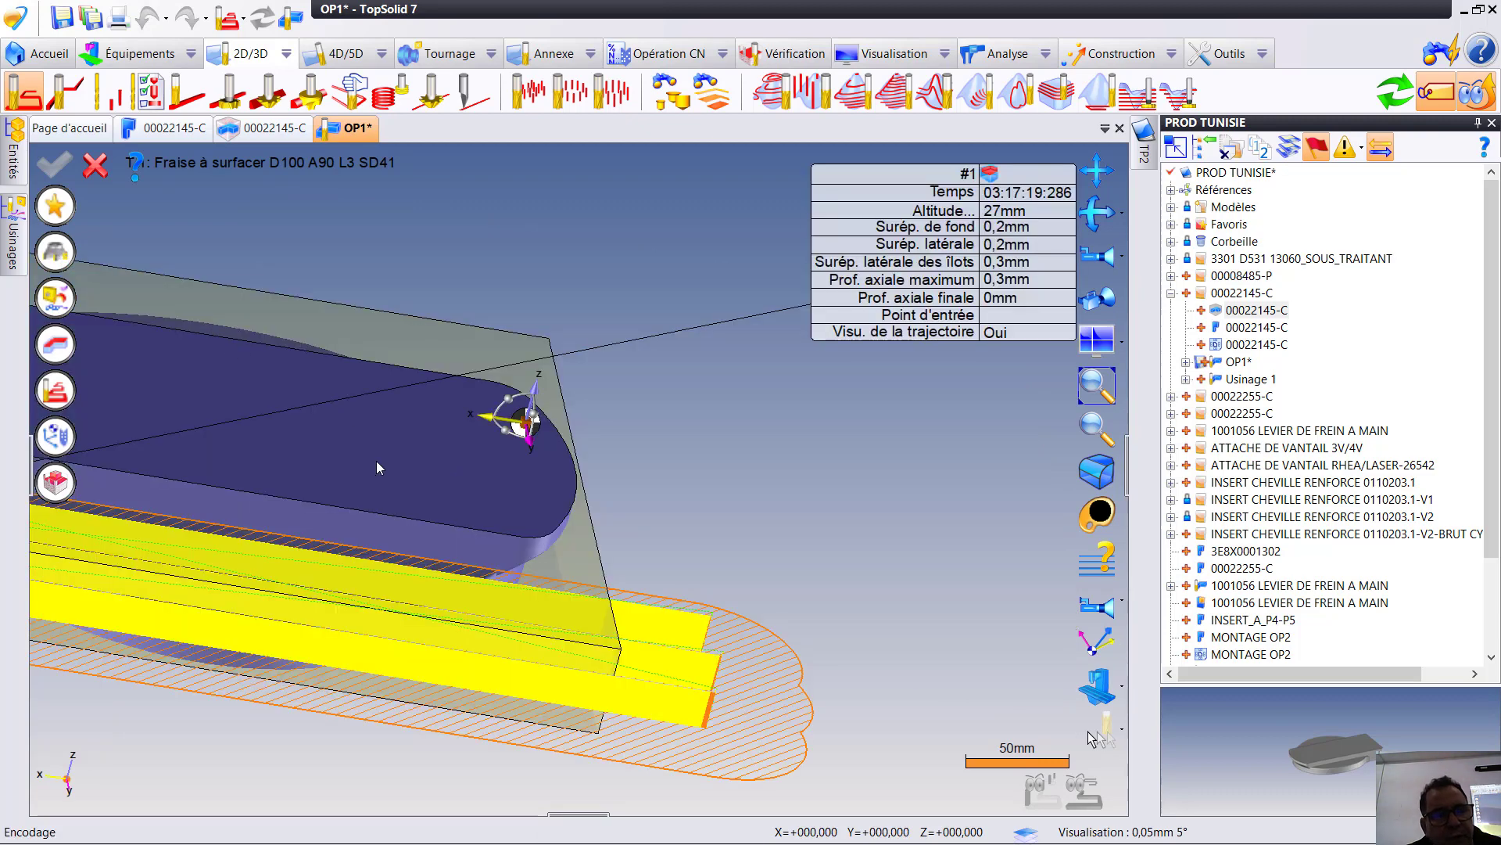
middle_drag(886, 447, 1092, 346)
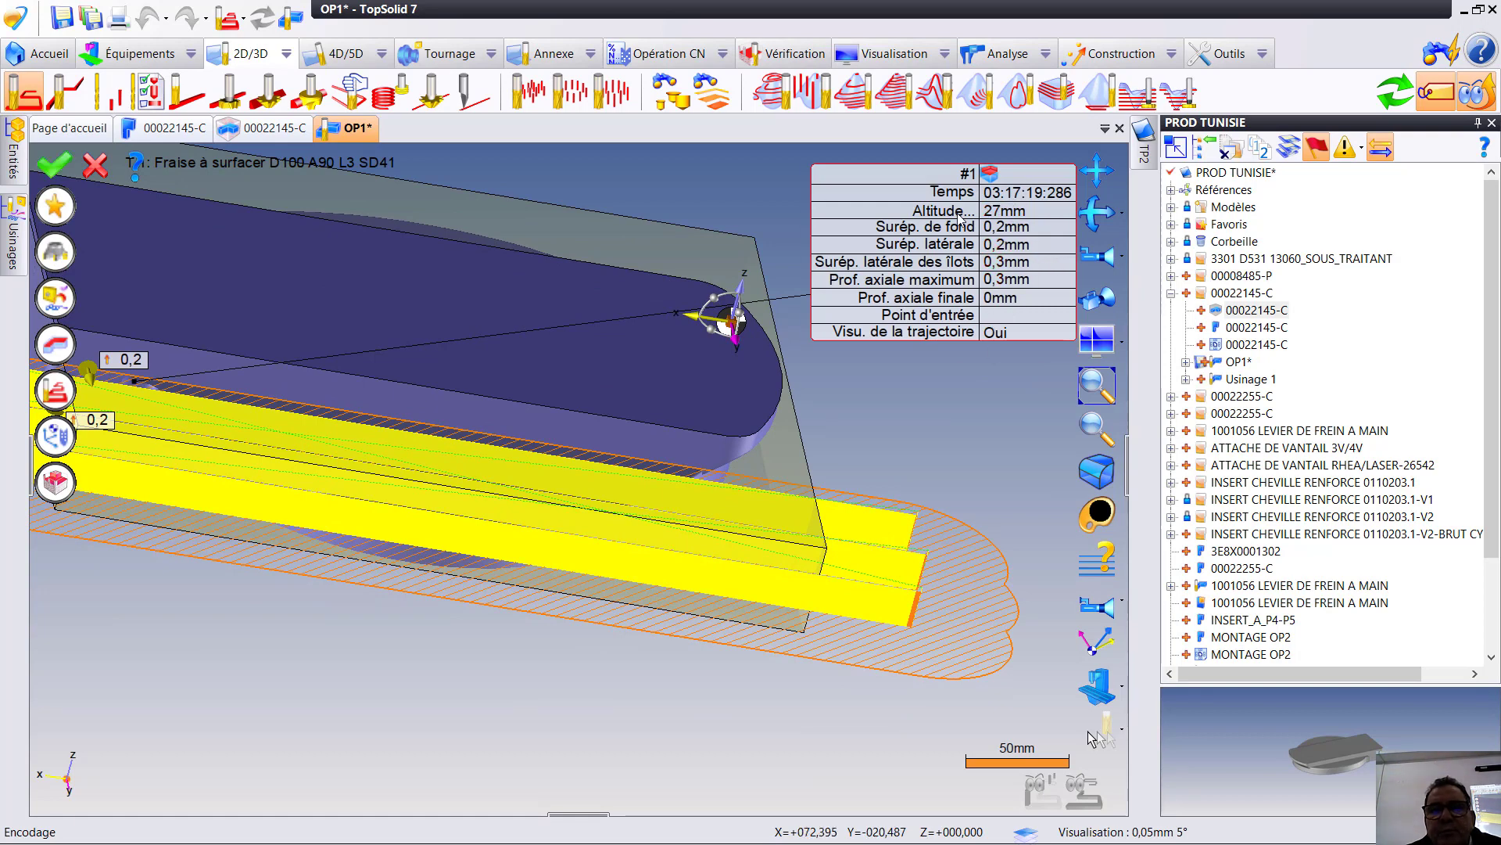
- Assign the operation a new Fraise 2 tailles end mill of 40 mm diameter in pot T 2
click(1090, 733)
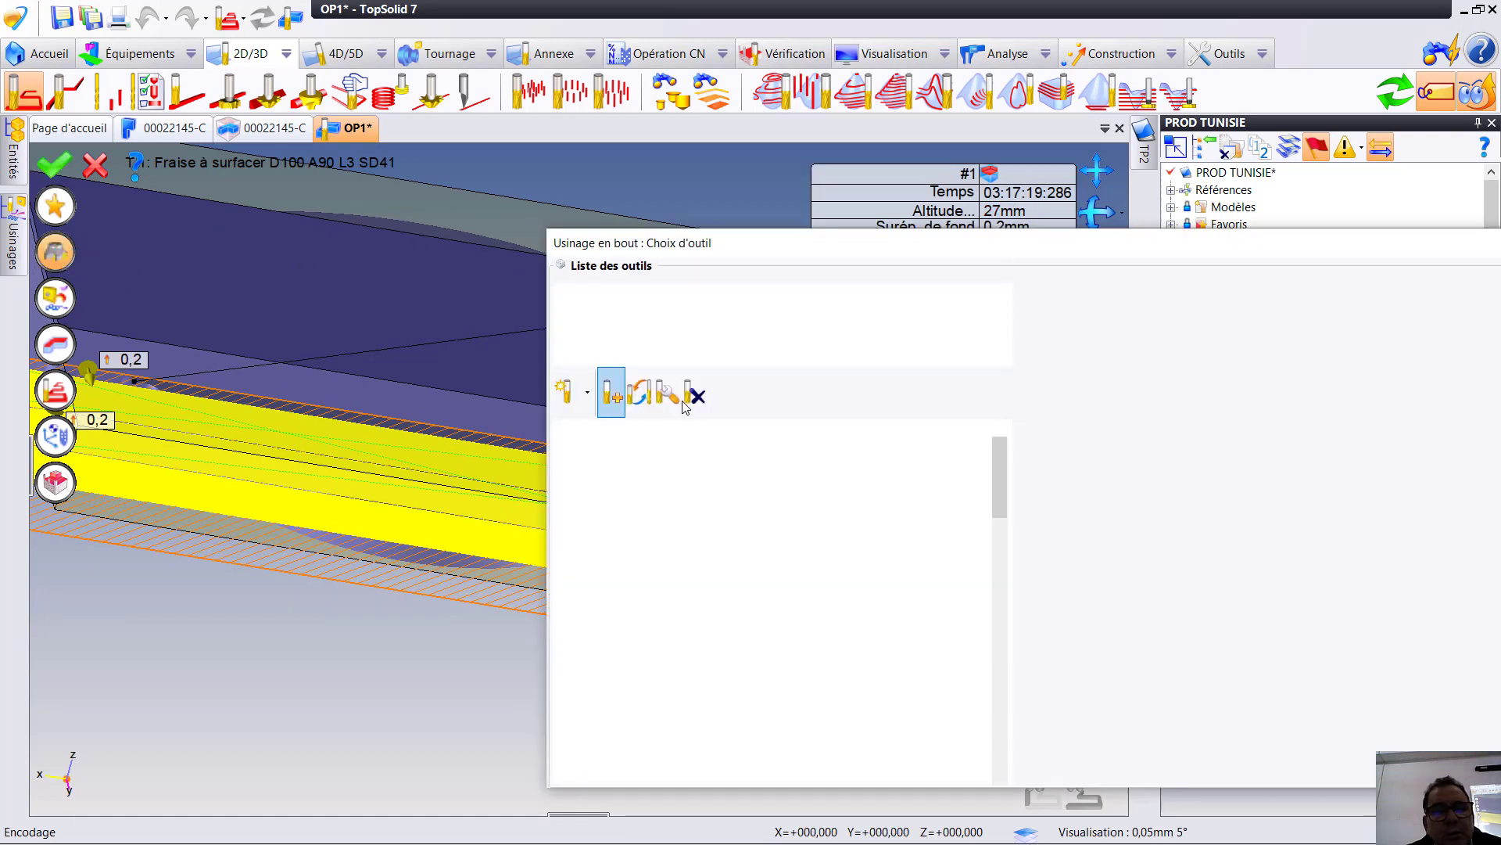
click(647, 316)
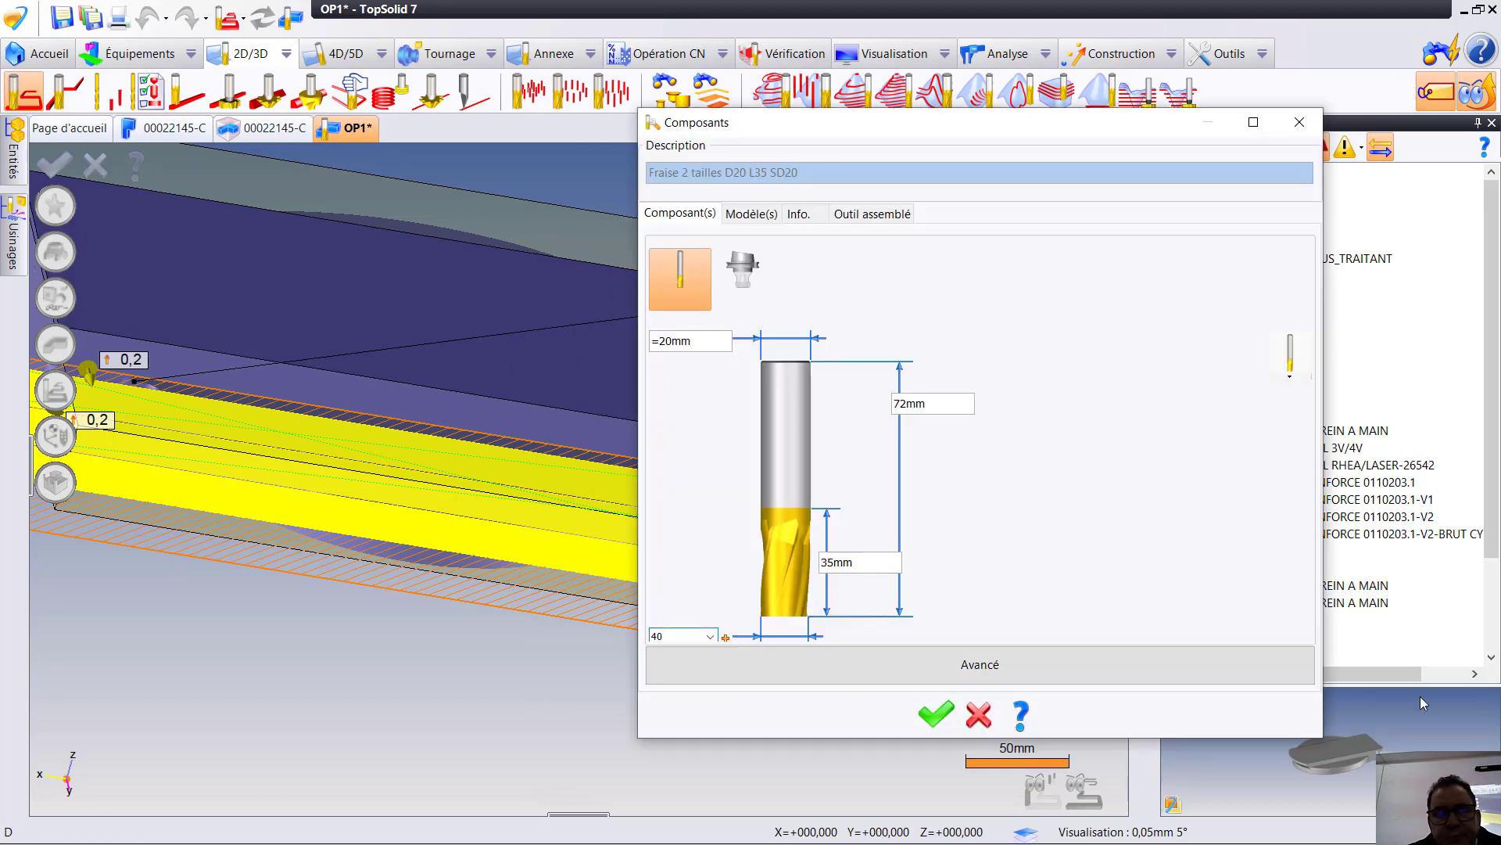
key(Return)
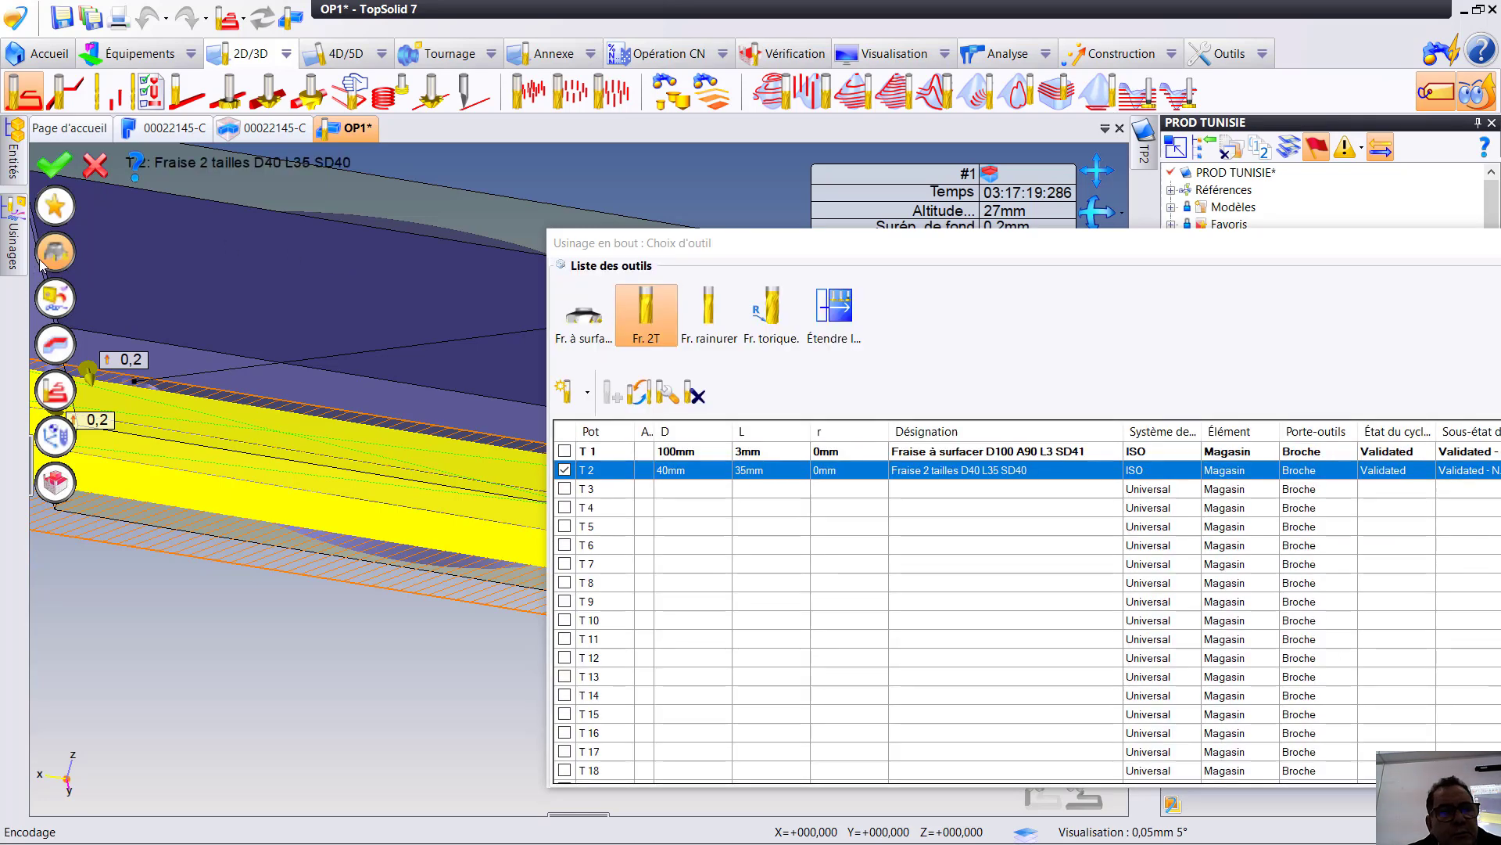
click(55, 256)
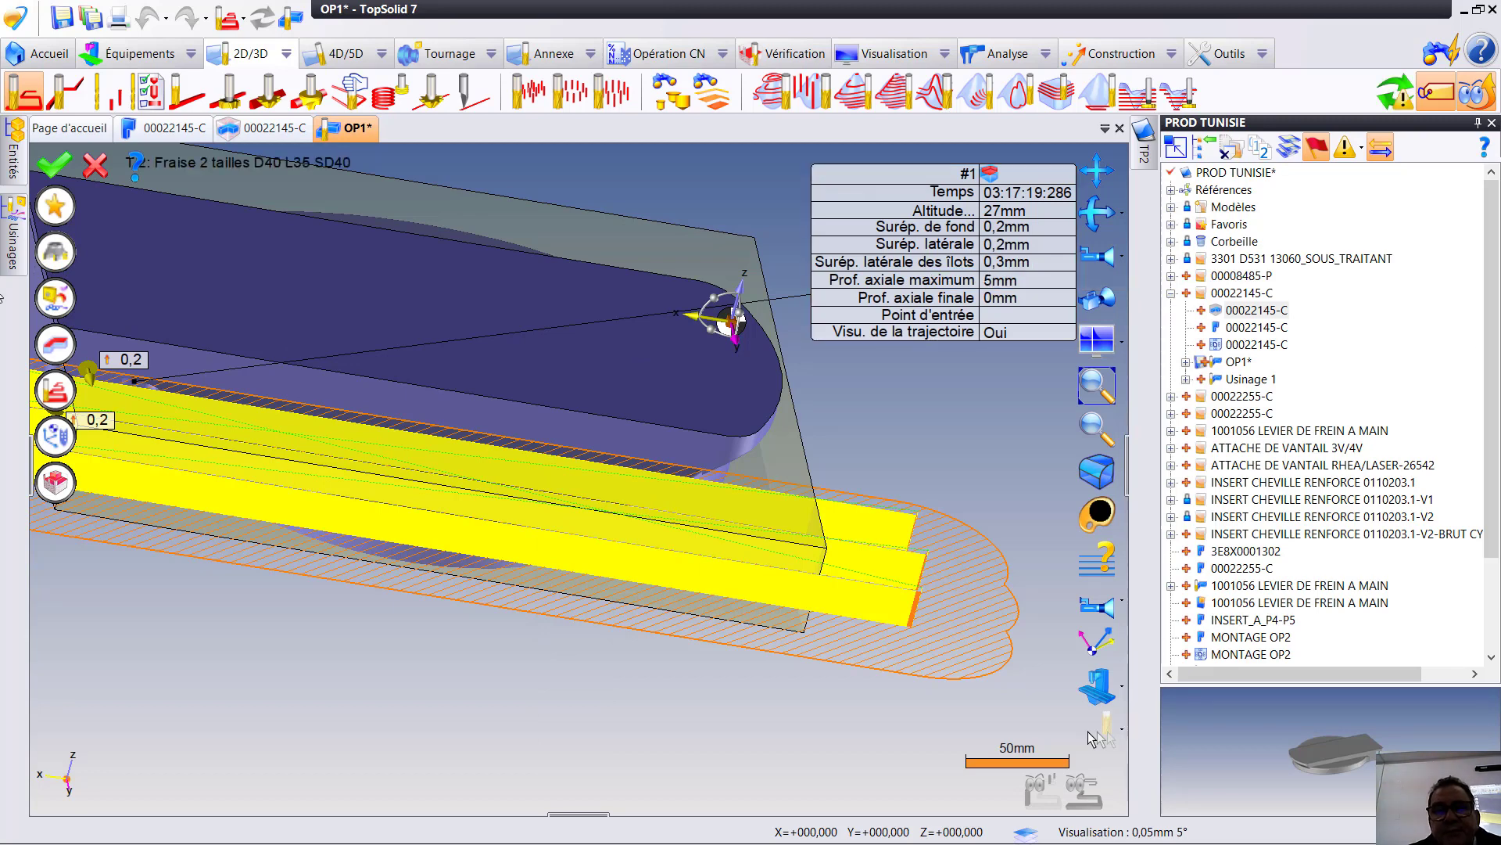
- Validate the end milling of the recessed face, simulate the Poche ouverte operation and end the simulation
key(Return)
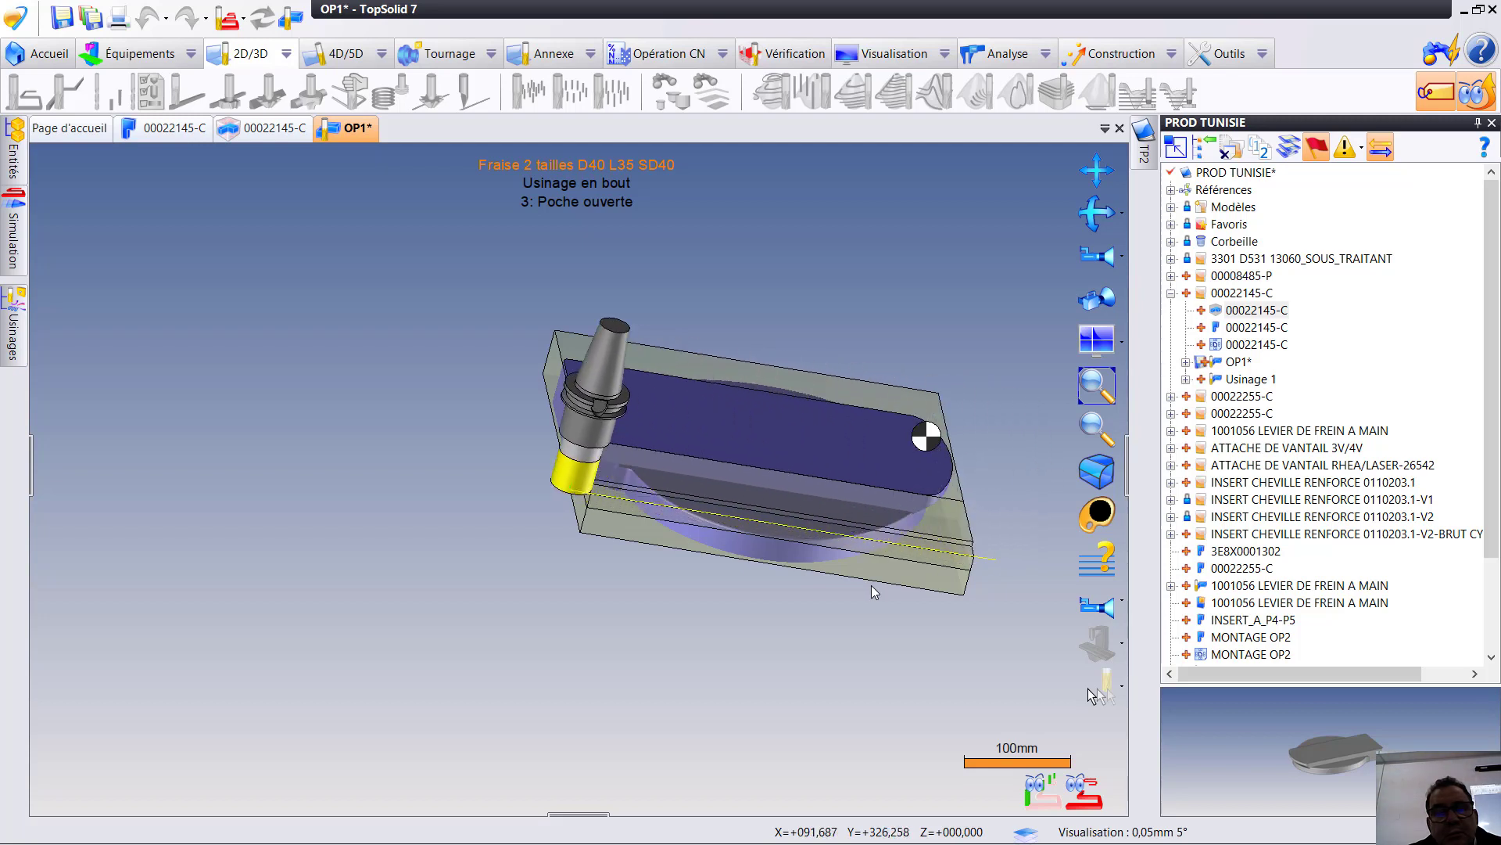
right_click(583, 537)
click(584, 536)
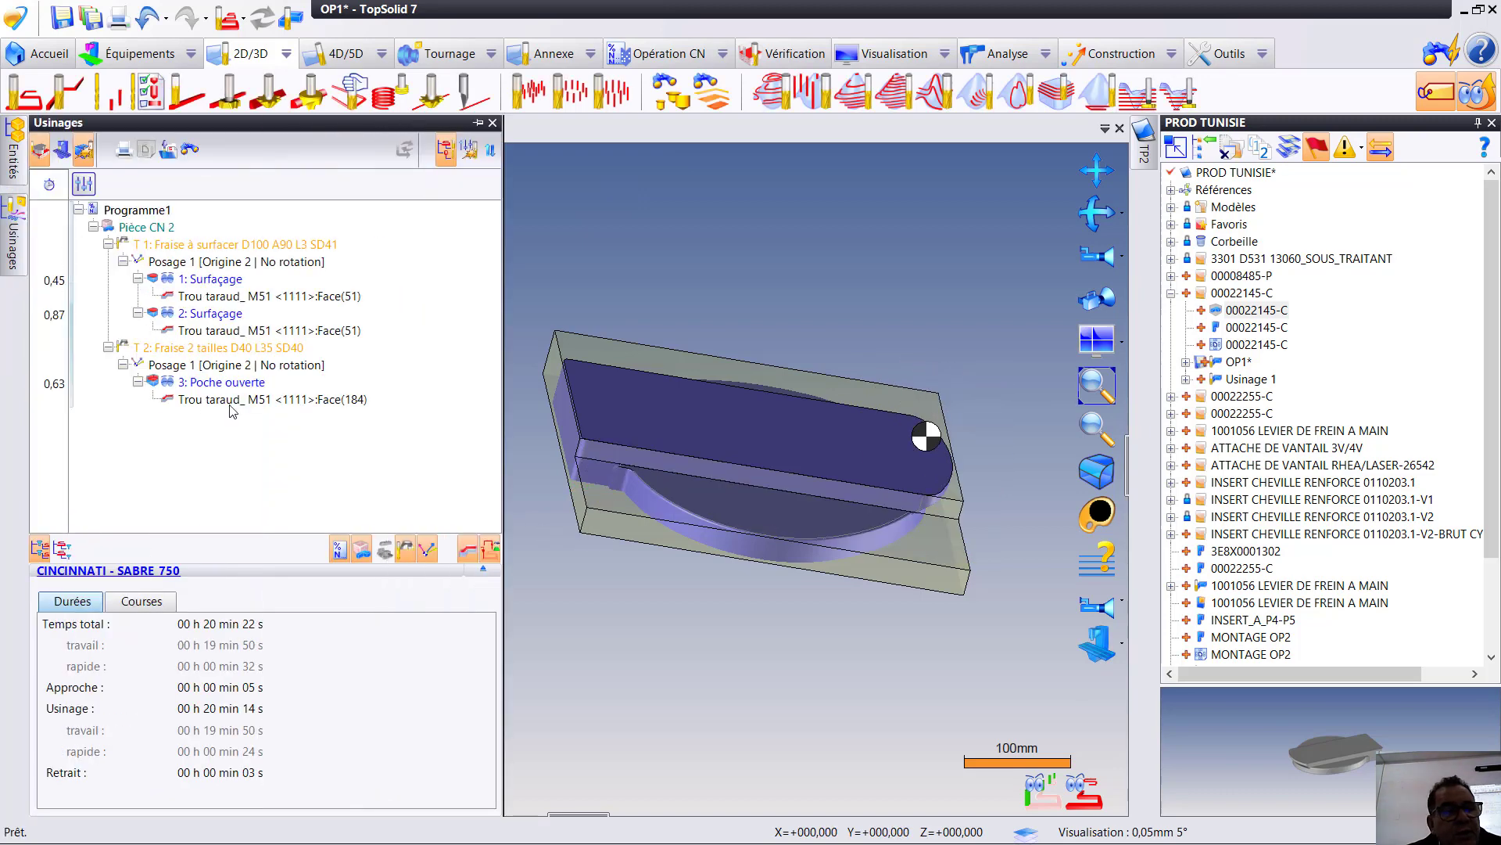
- Edit the Poche ouverte operation to order its machining by altitudes (Ordonner par altitudes) and validate it
double_click(232, 394)
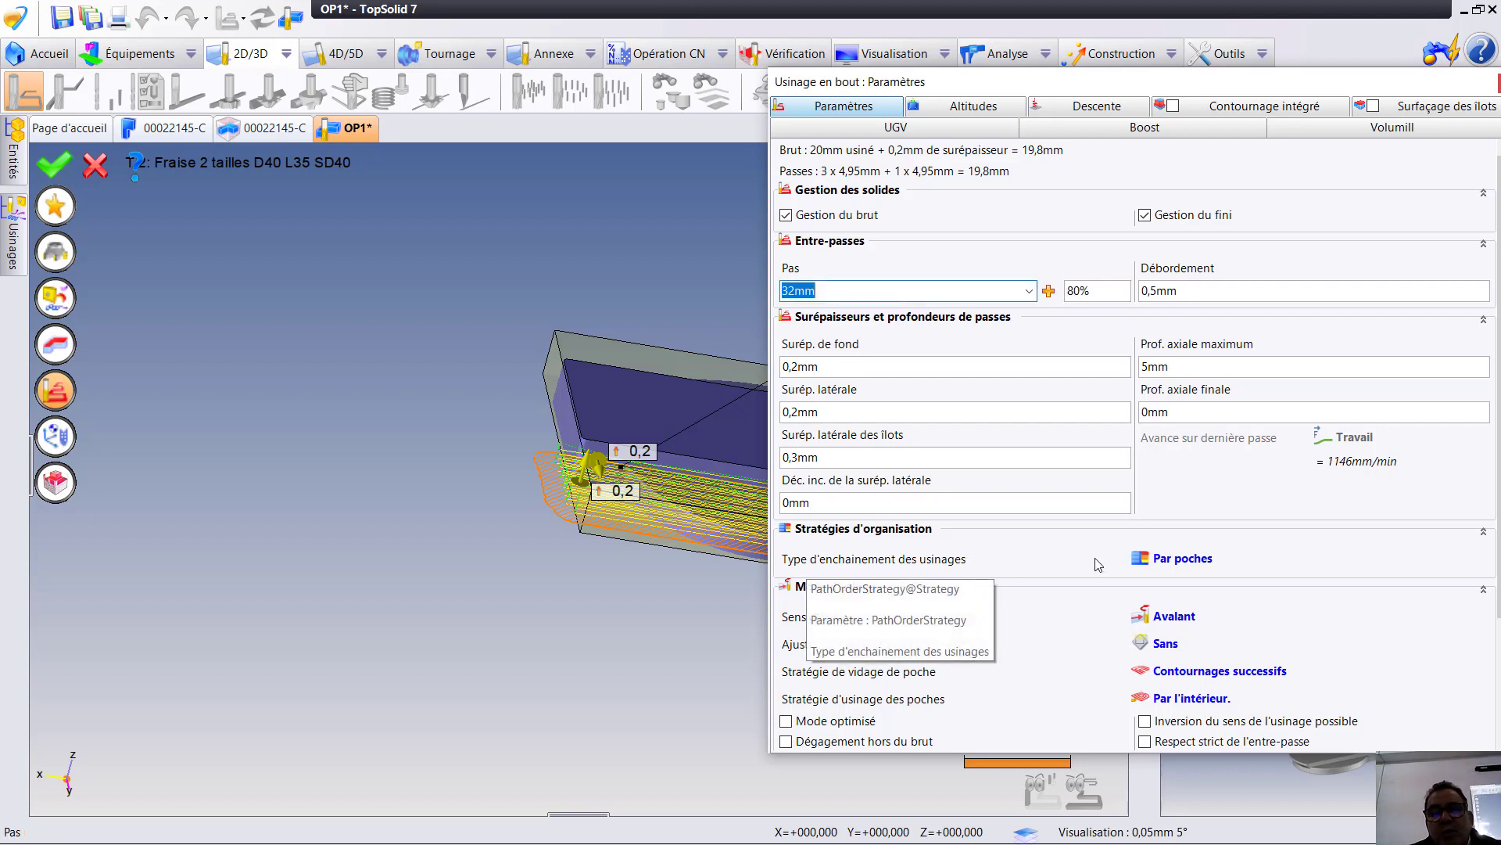
click(1146, 563)
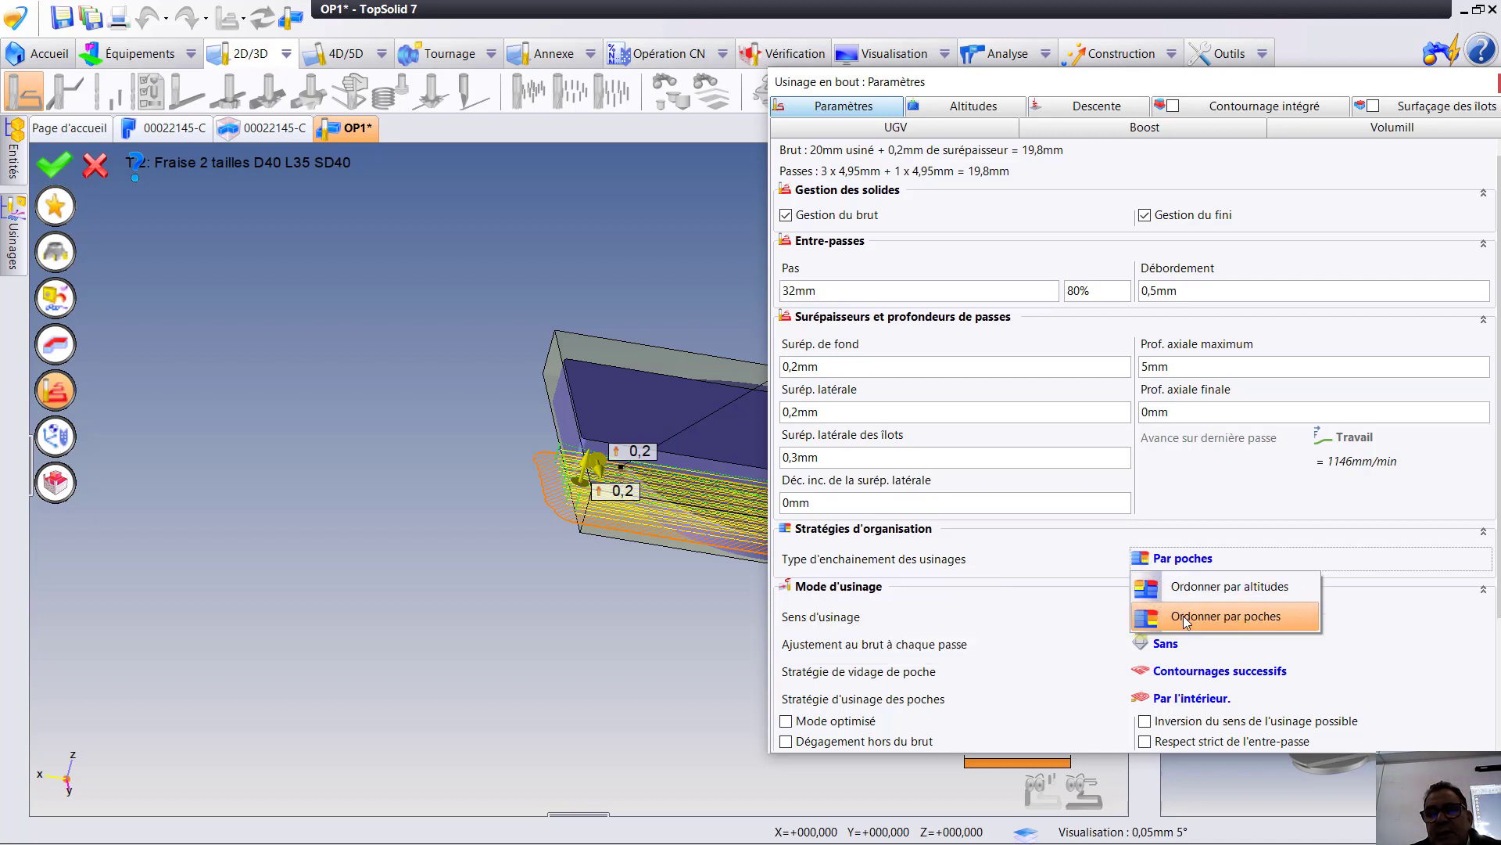
click(1217, 593)
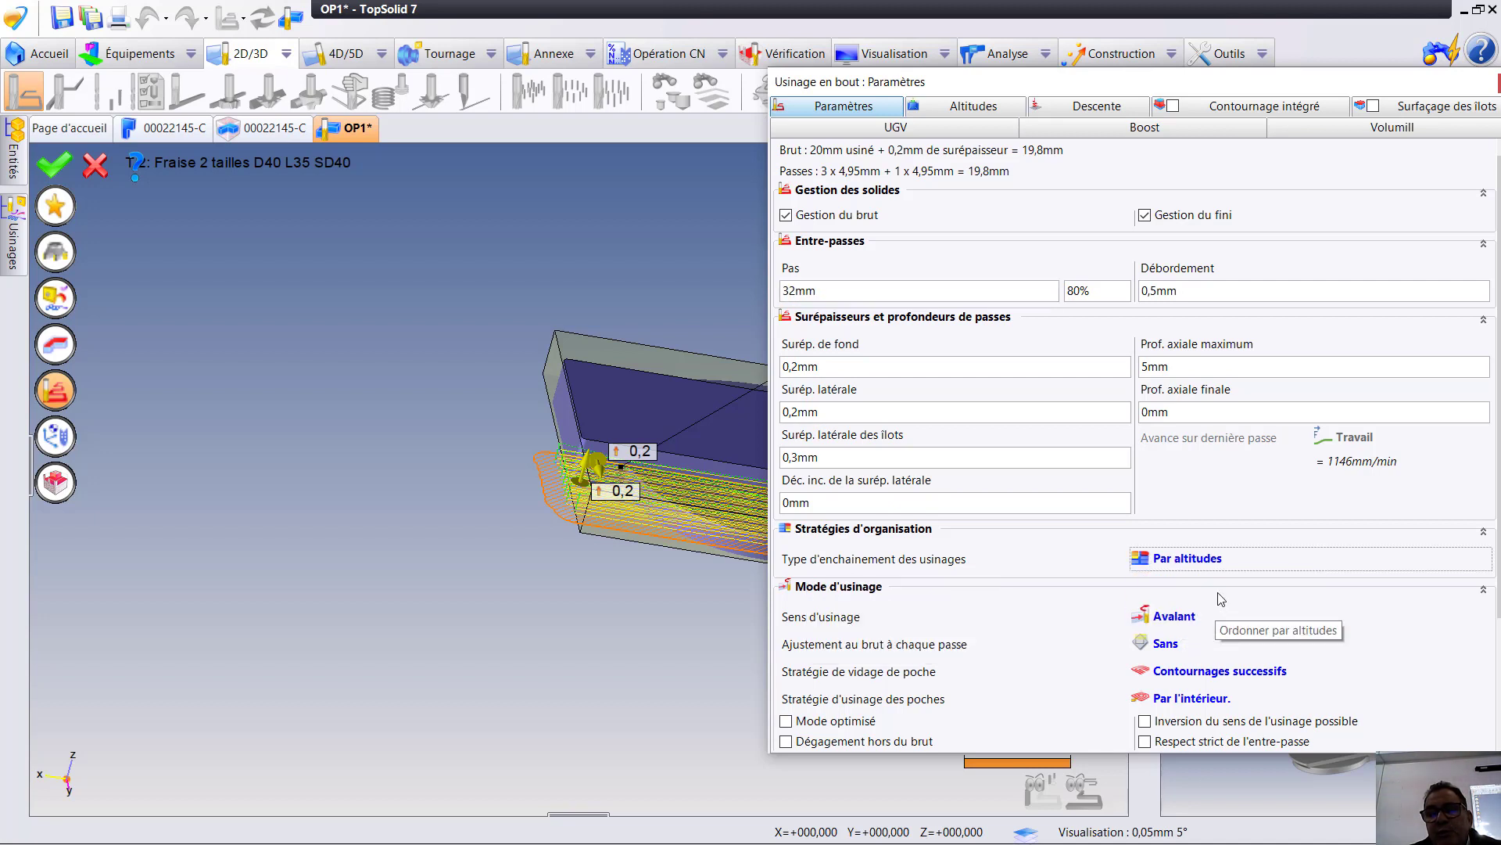
click(55, 391)
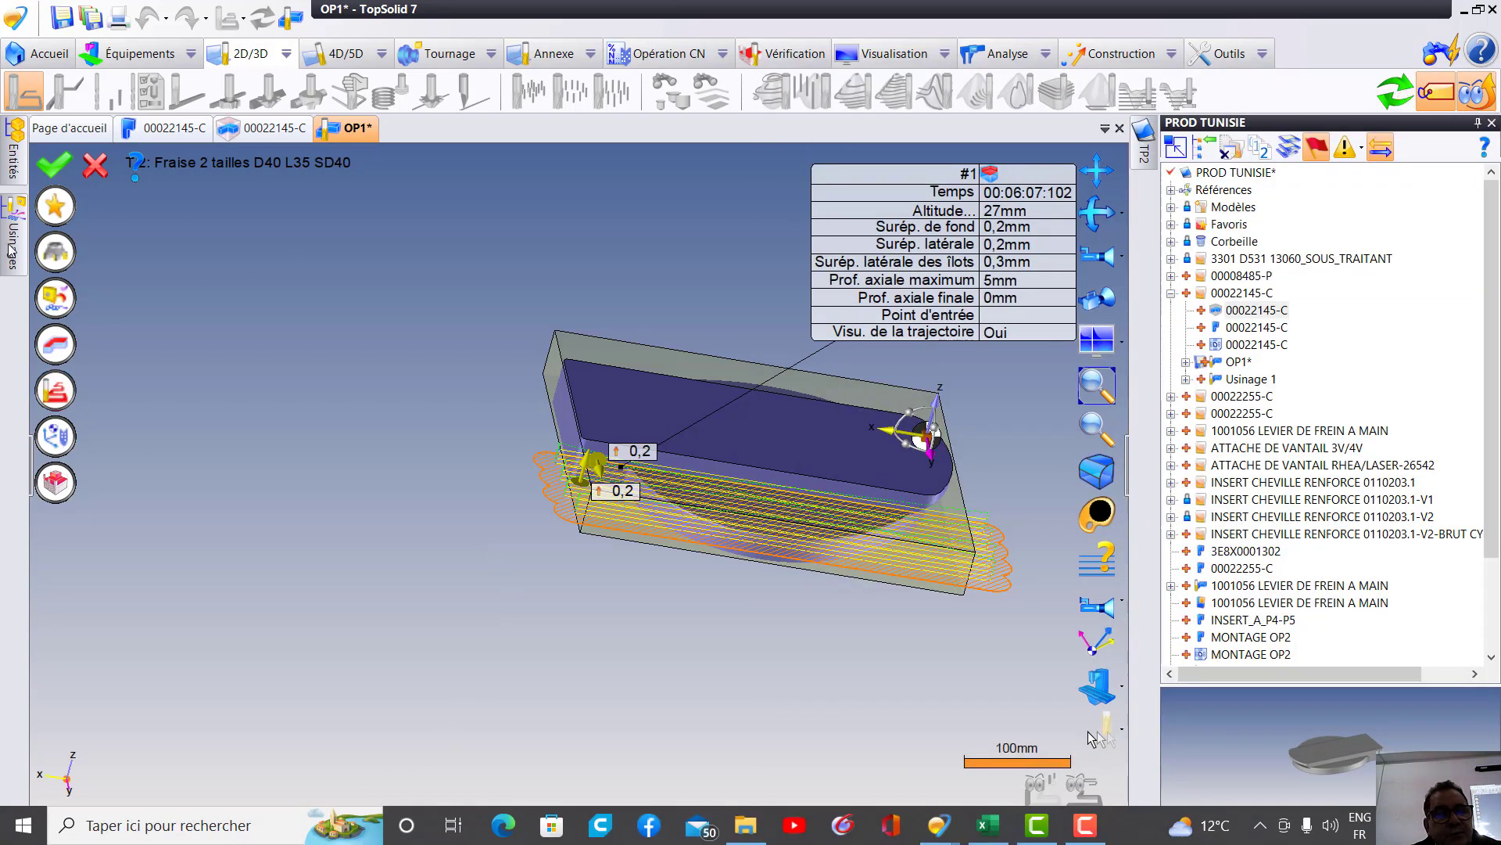
click(57, 167)
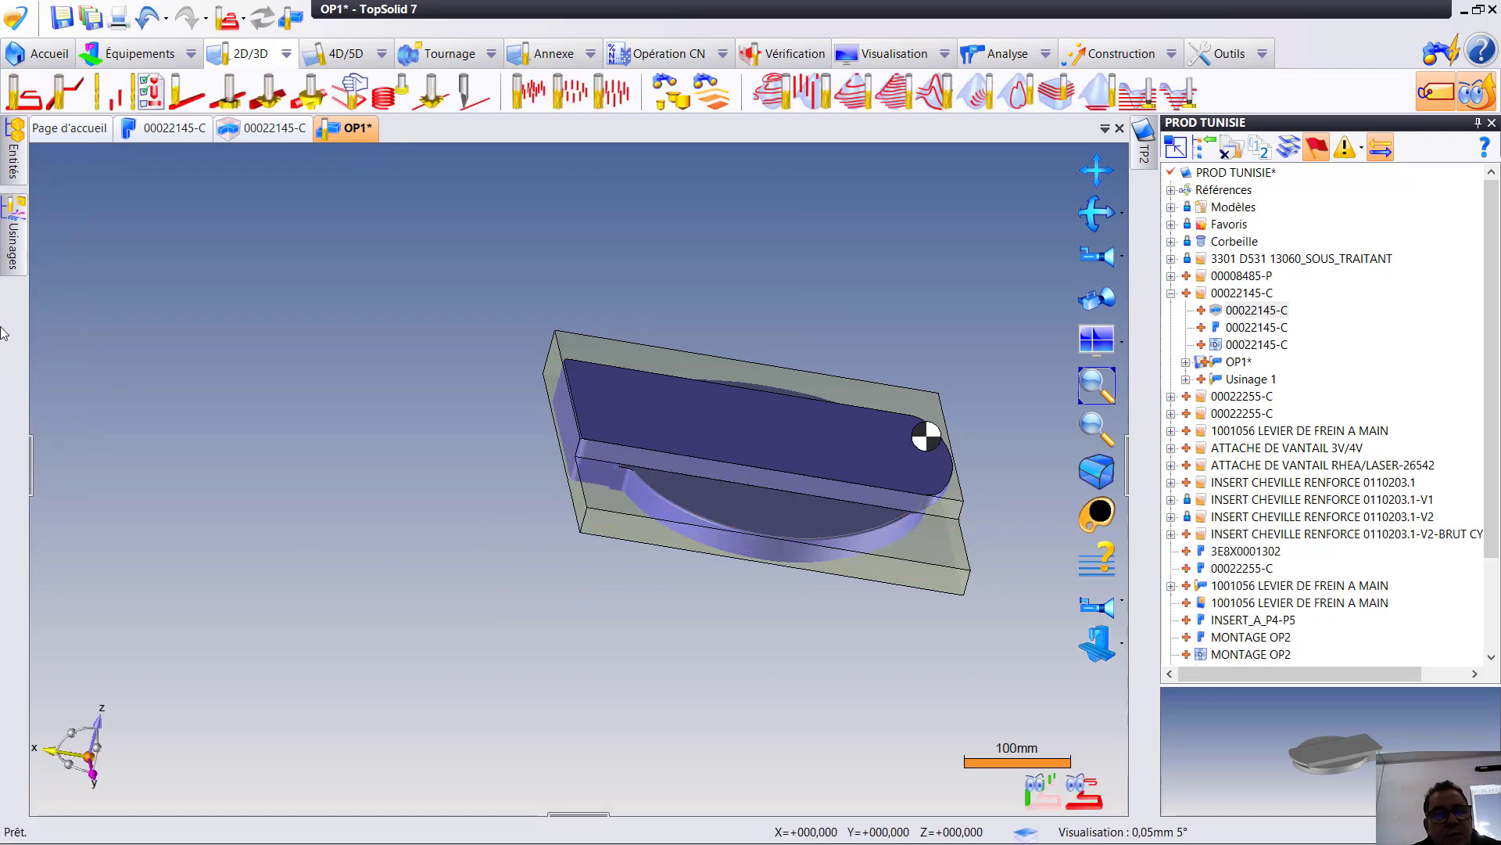
- Simulate the revised Poche ouverte operation, examine the 40 mm cutter's passes over the recessed face and end the simulation
click(17, 251)
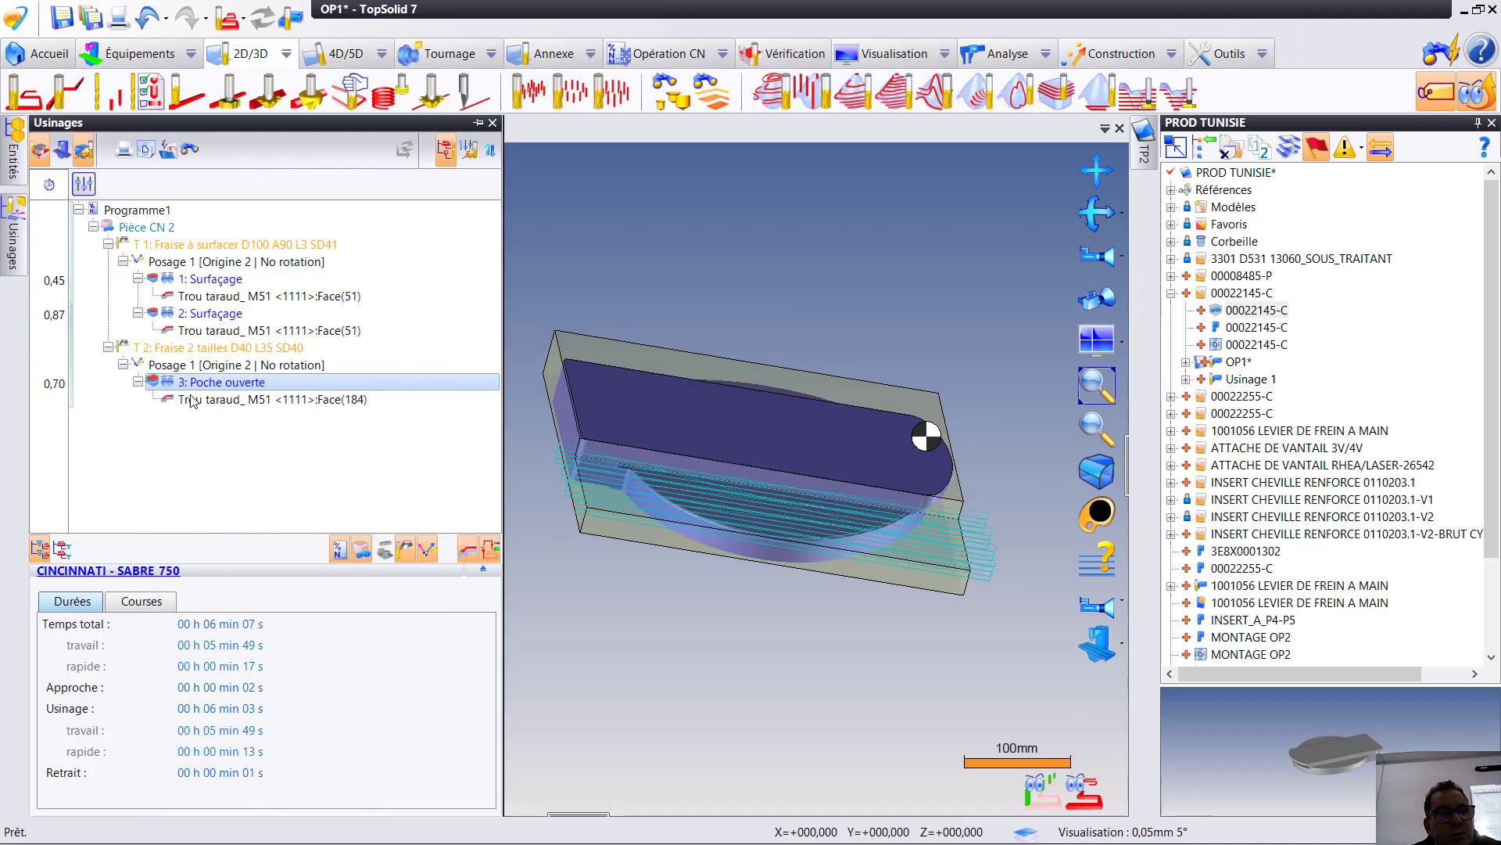
right_click(206, 382)
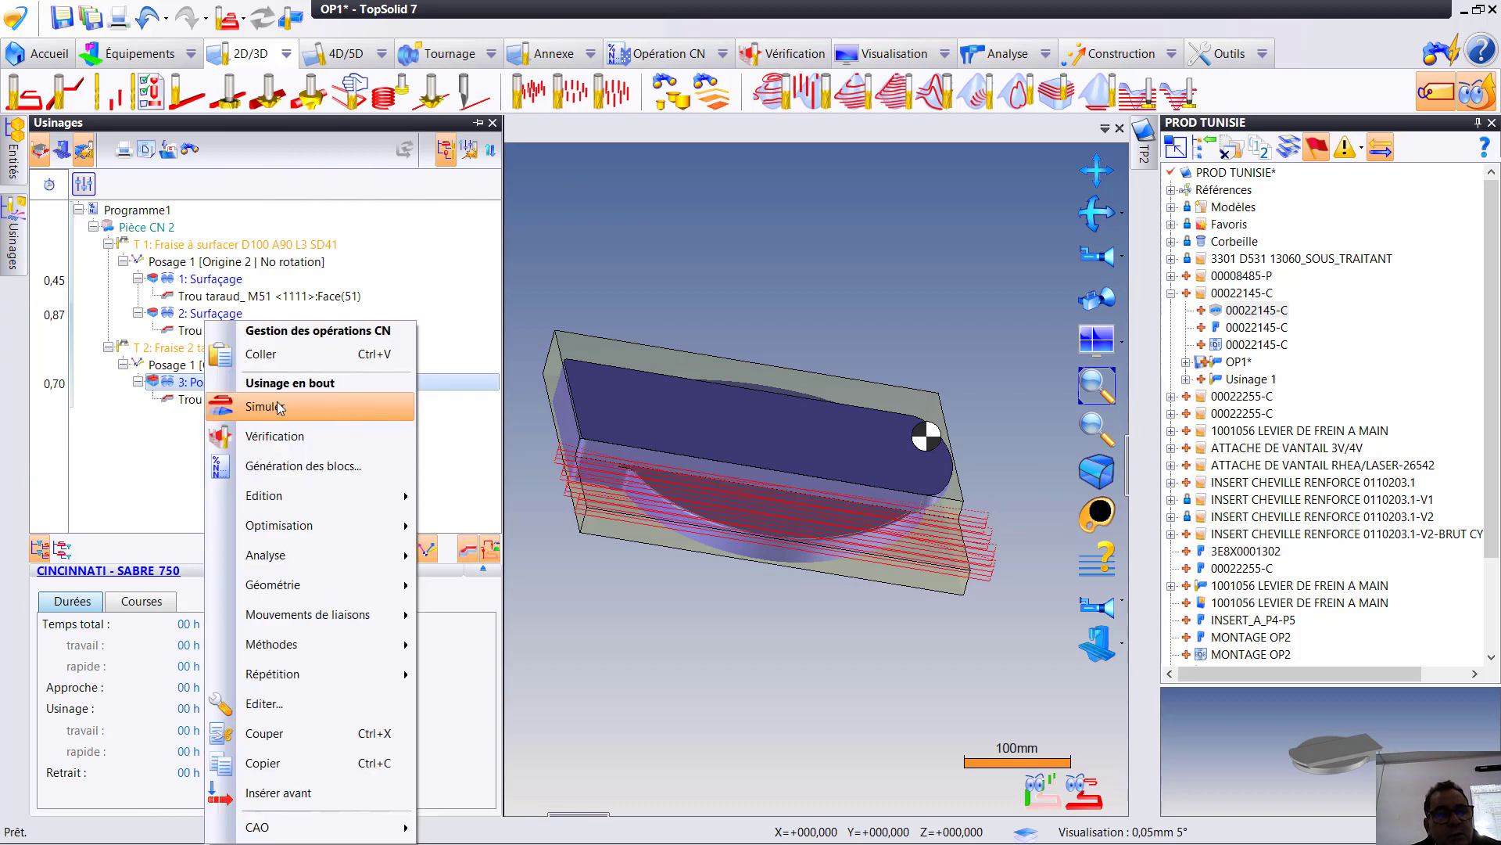
click(278, 407)
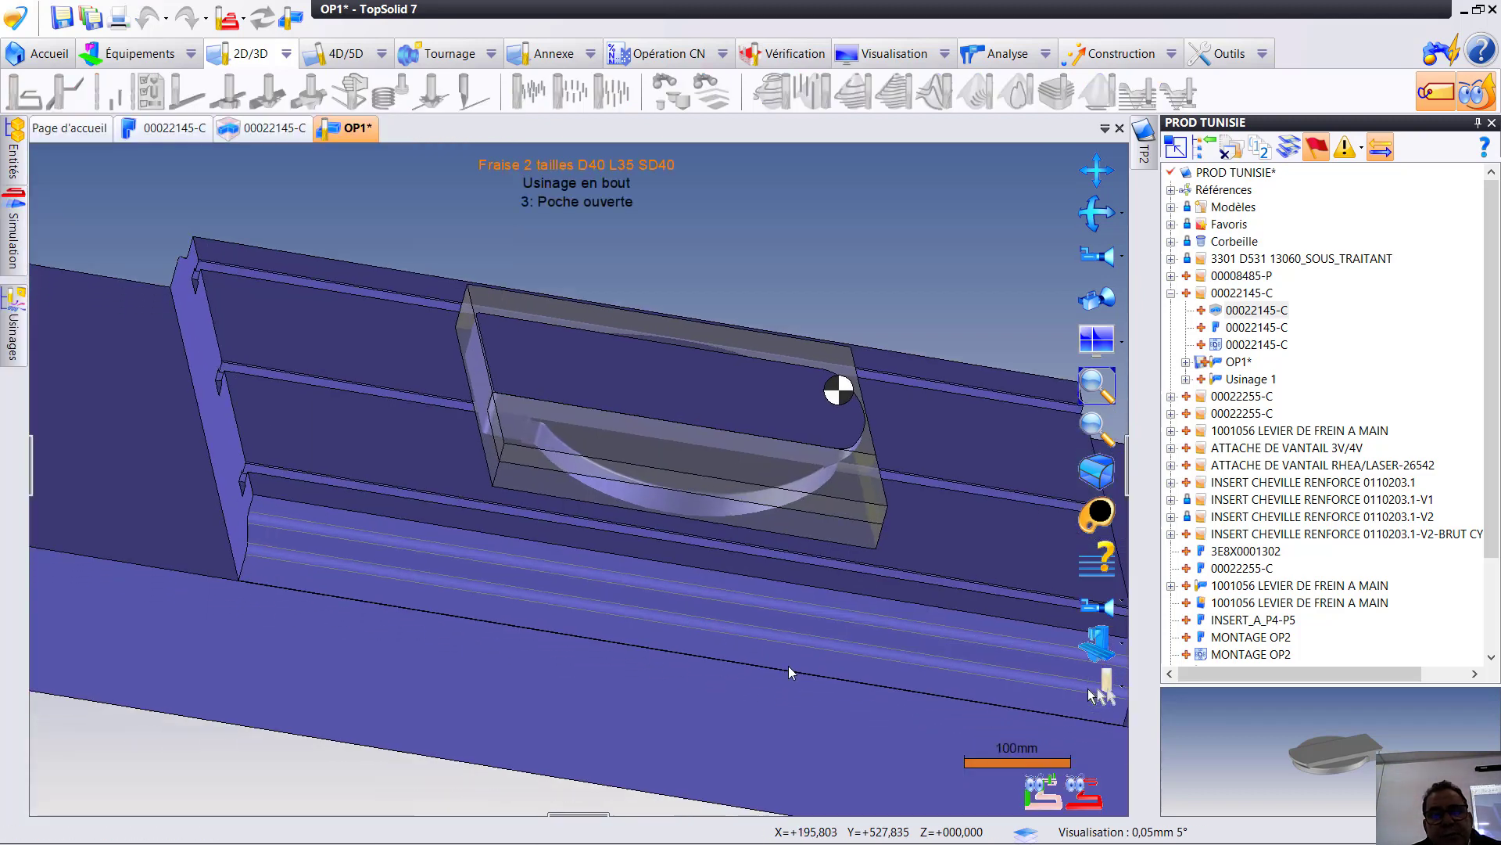
scroll(635, 441, up, 3)
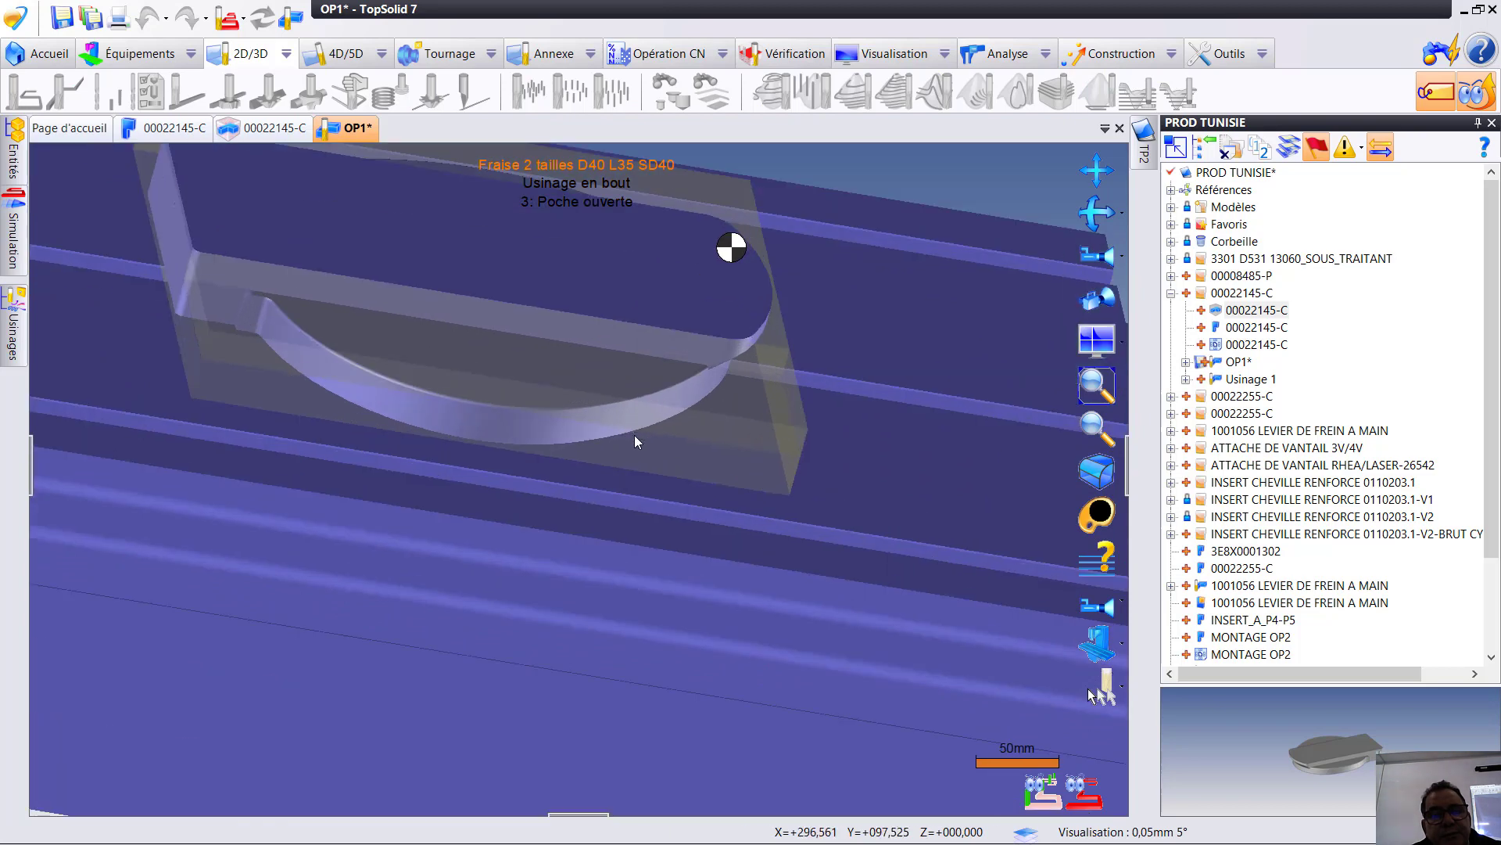
scroll(635, 442, up, 2)
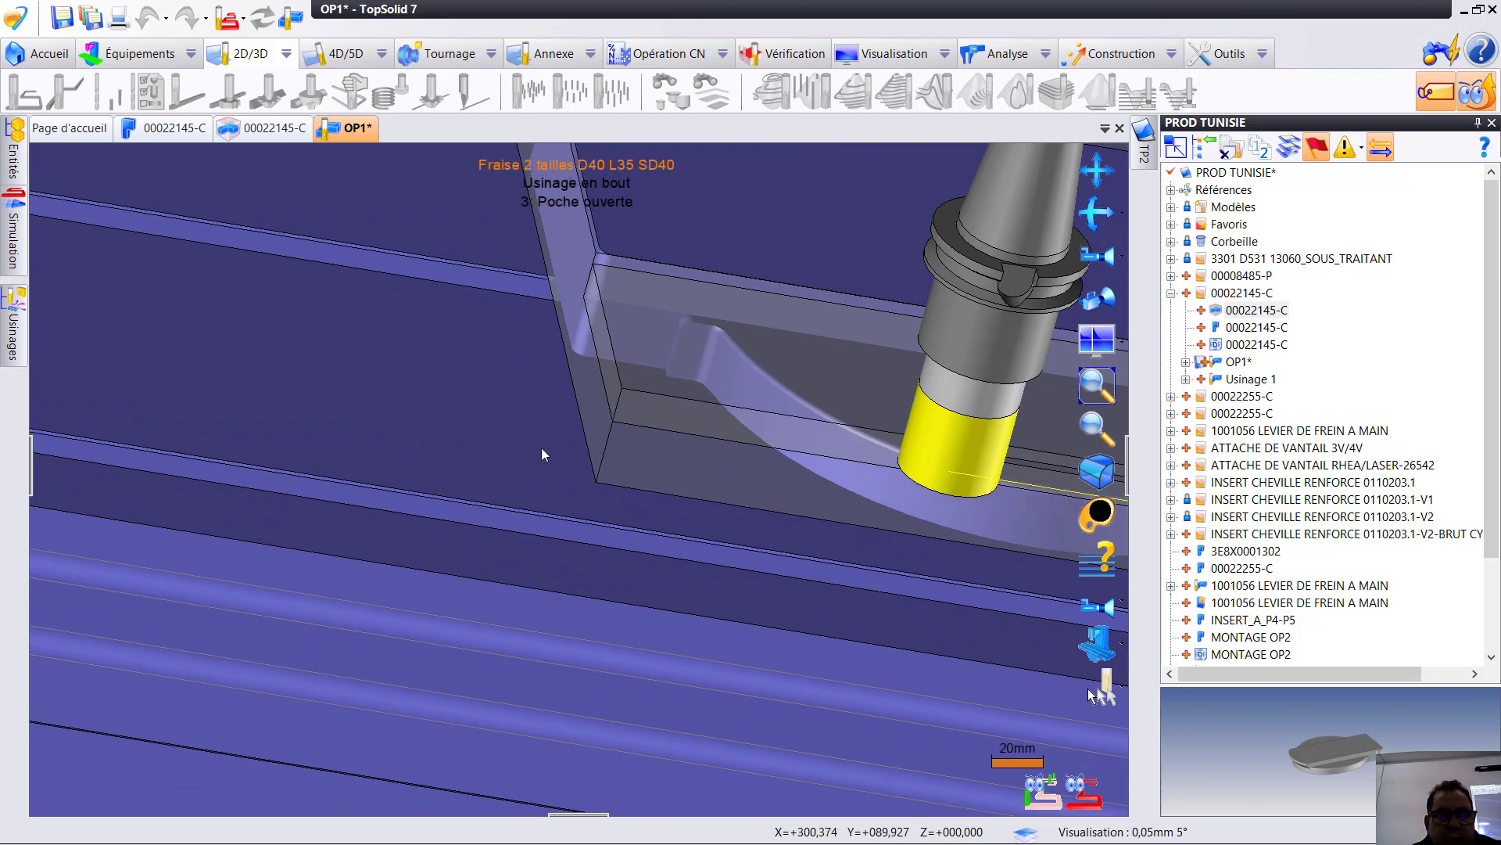
click(547, 469)
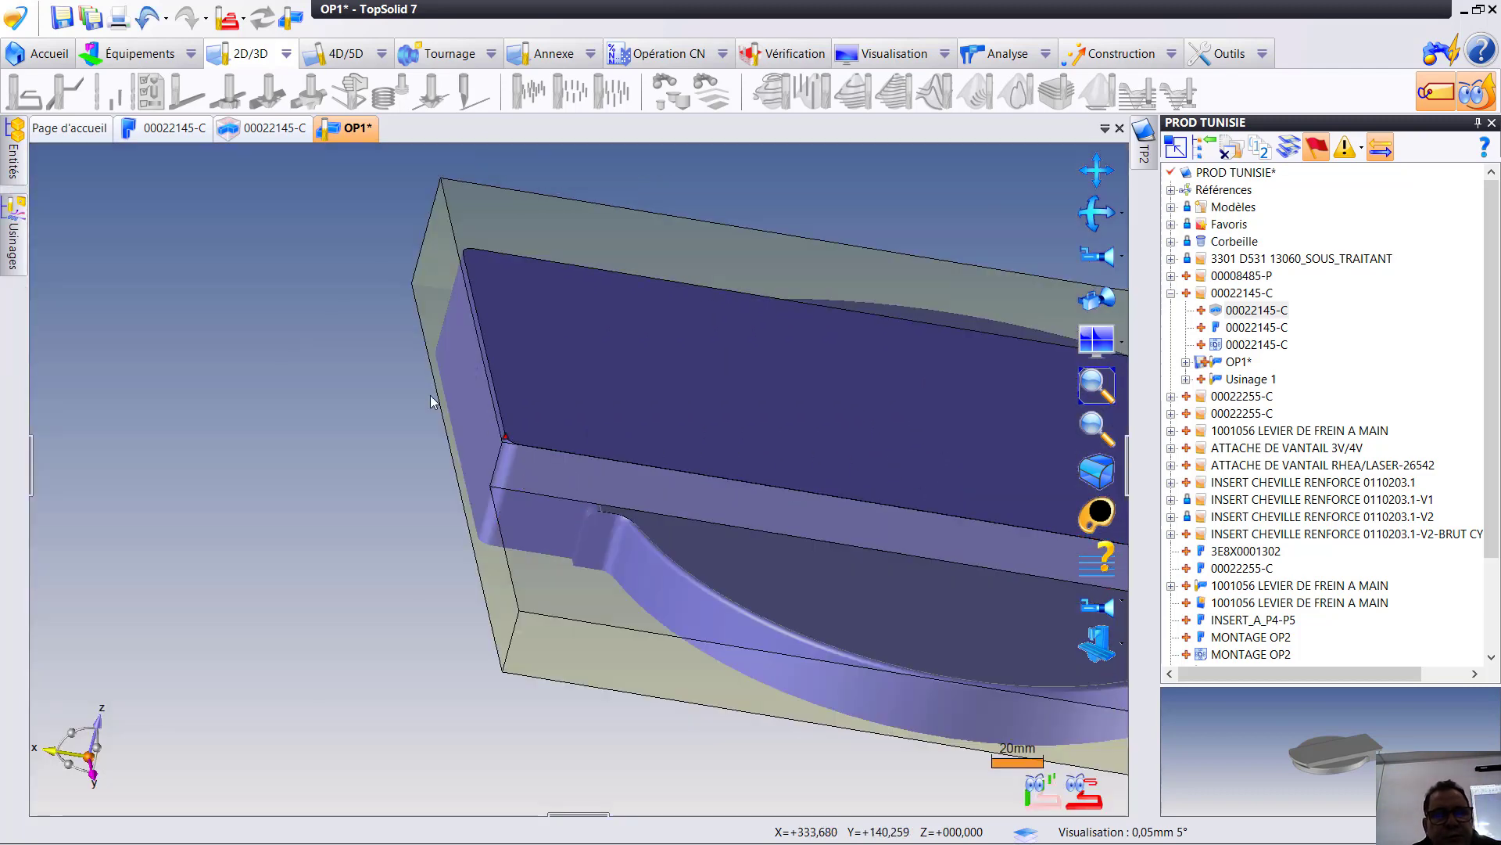
- Edit the Poche ouverte operation to clear the pocket by Balayage with a Zigzag sweeping strategy and validate it
mouse_move(17, 247)
click(241, 385)
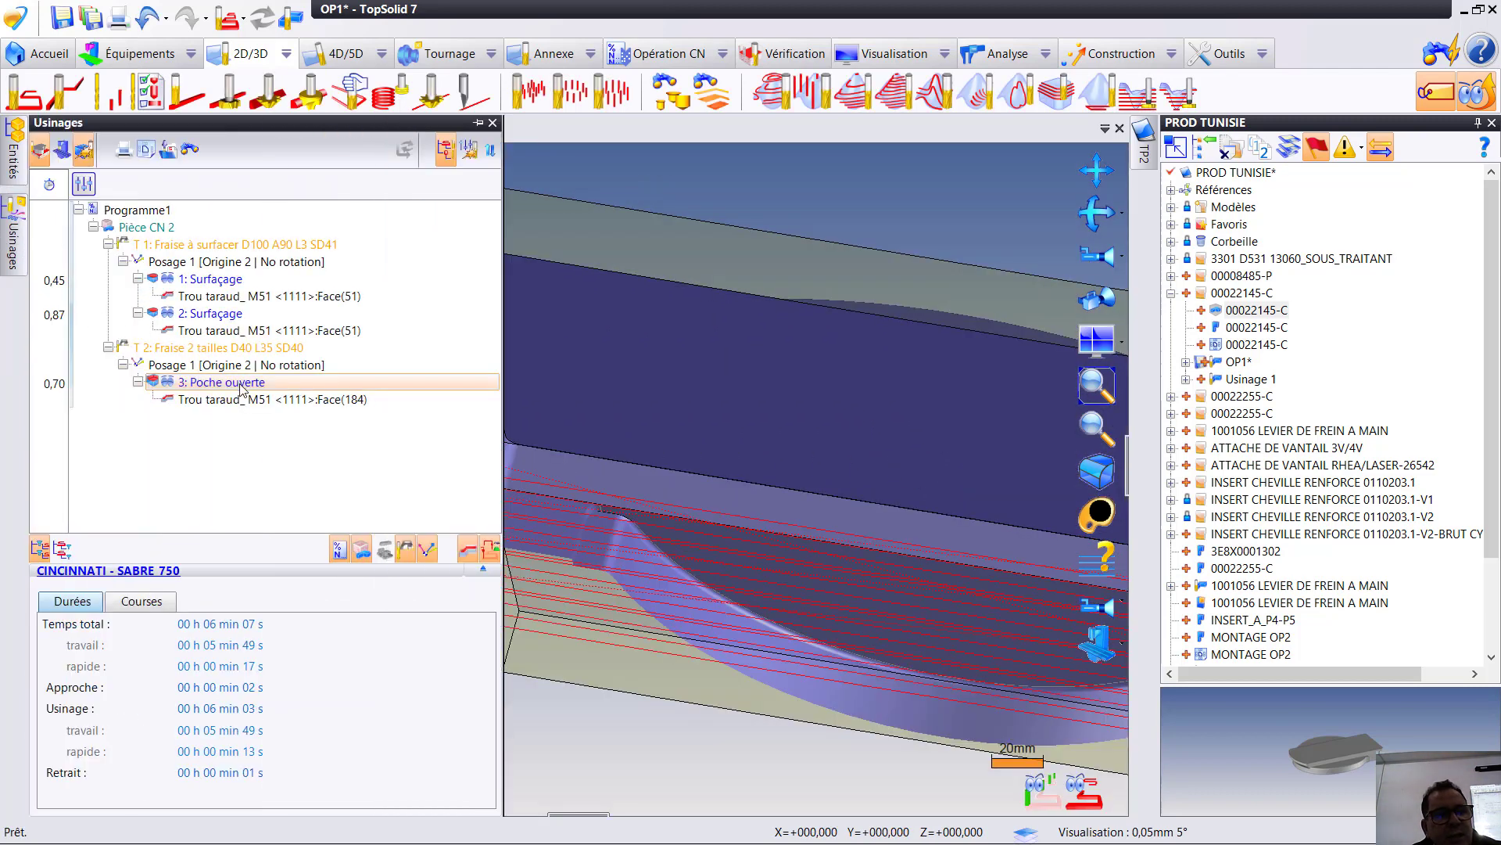
double_click(242, 385)
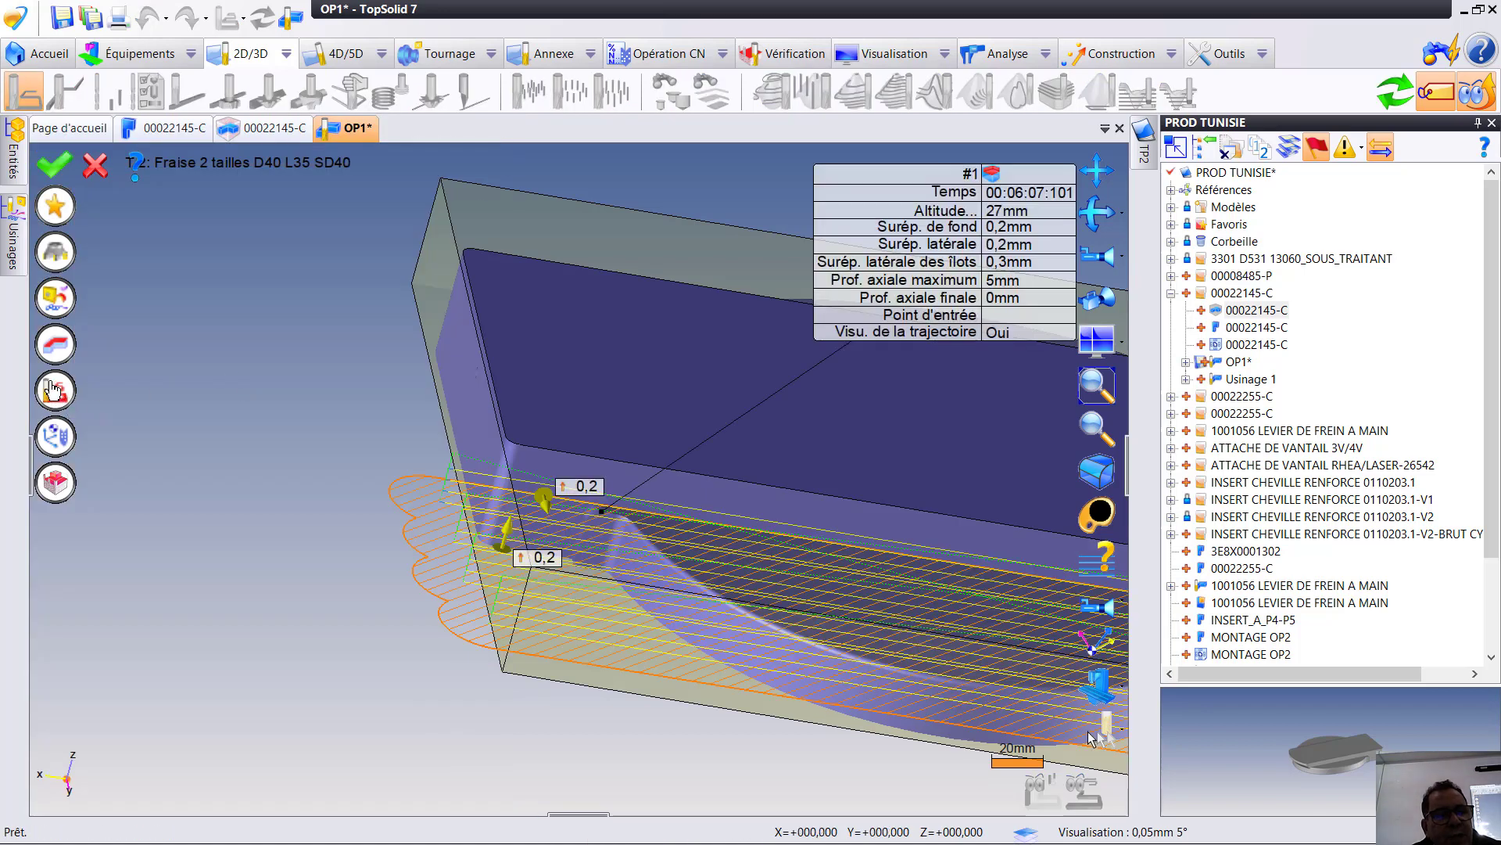
click(1094, 735)
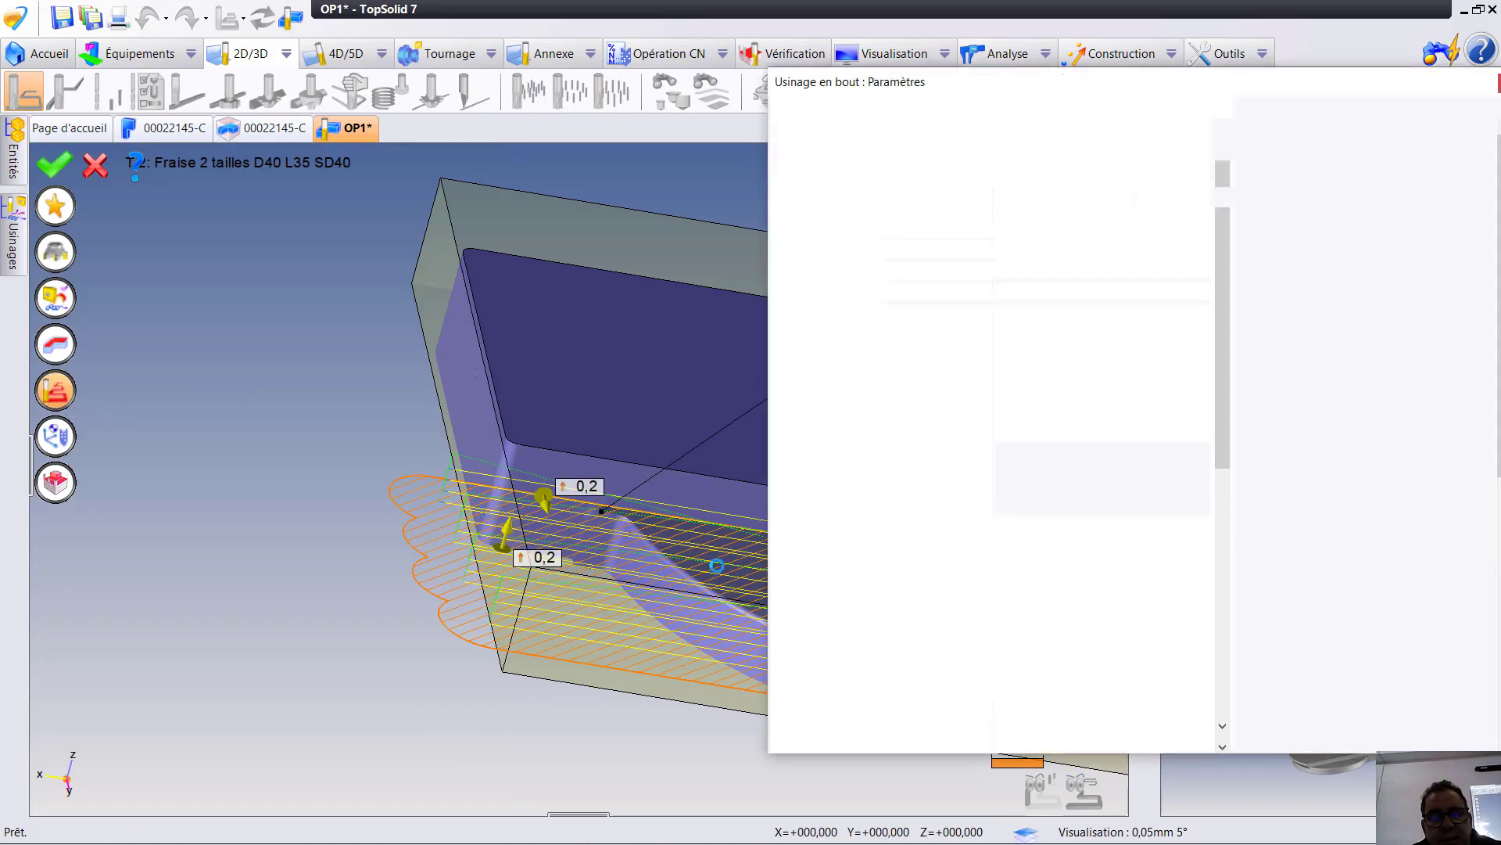
click(1215, 520)
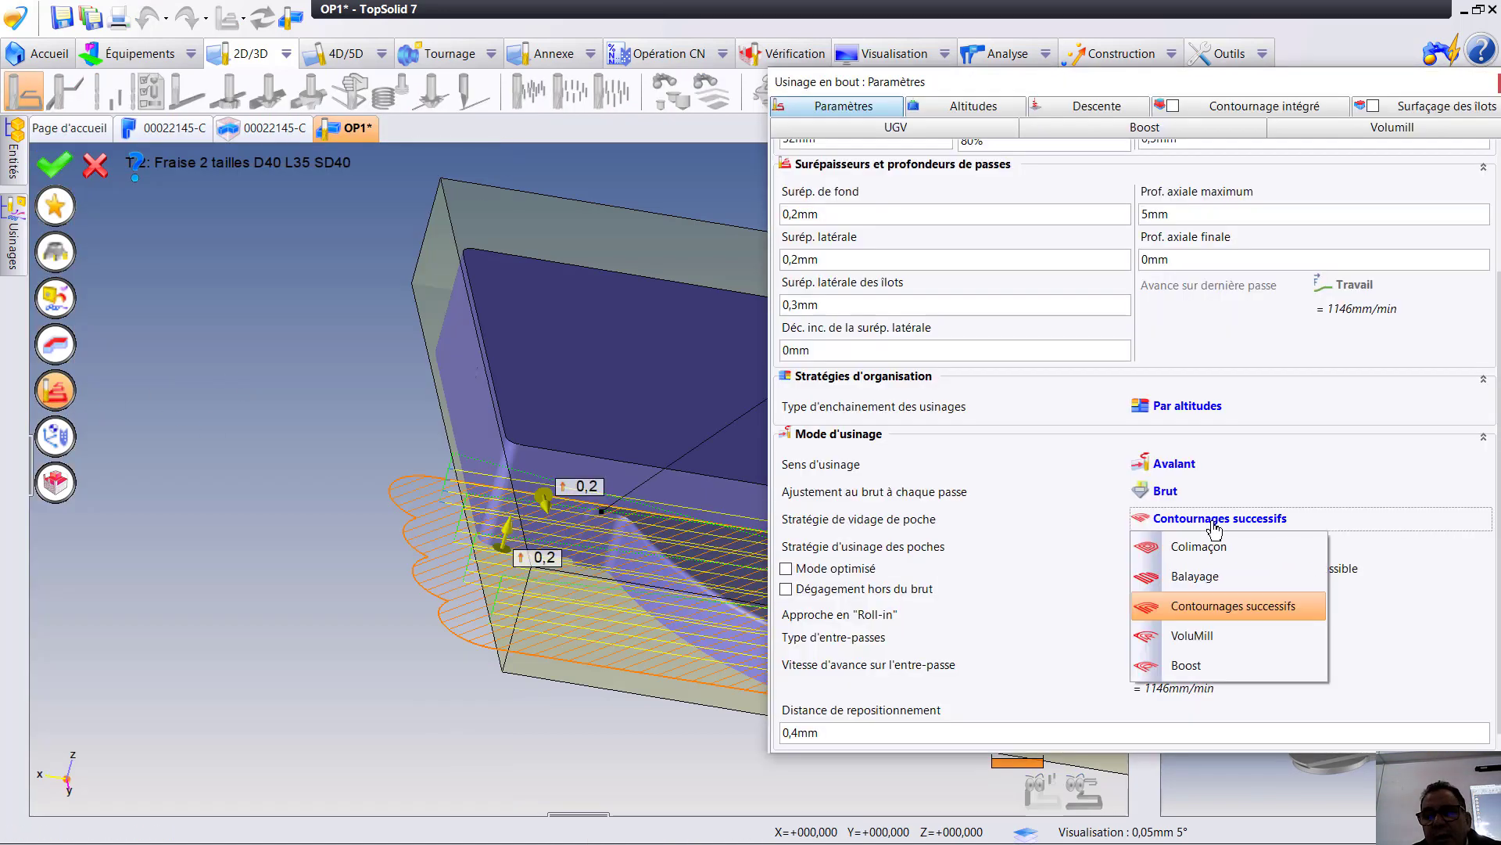
click(1200, 579)
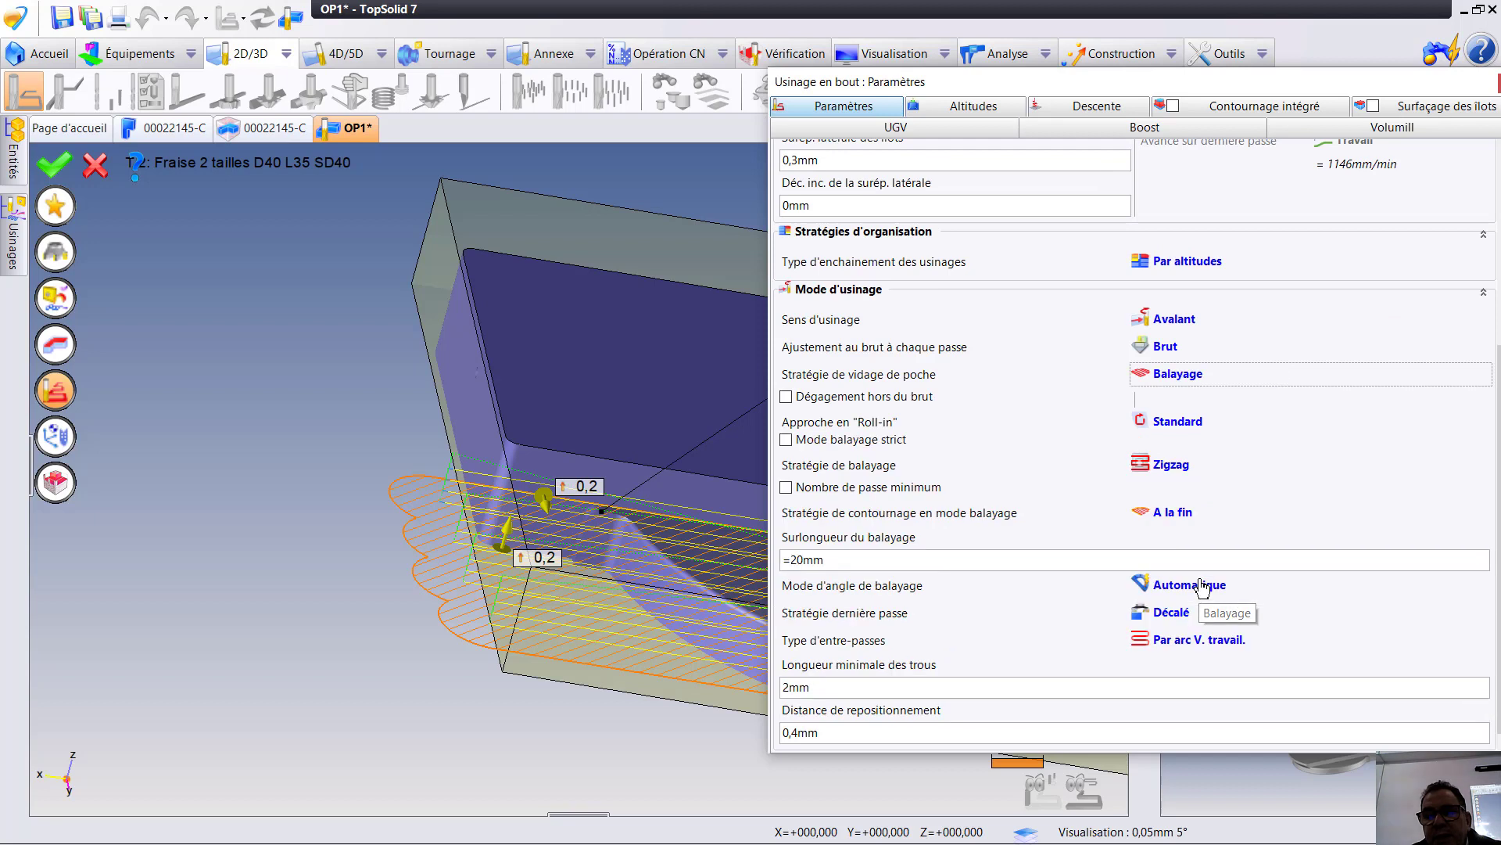
click(1167, 468)
click(1191, 524)
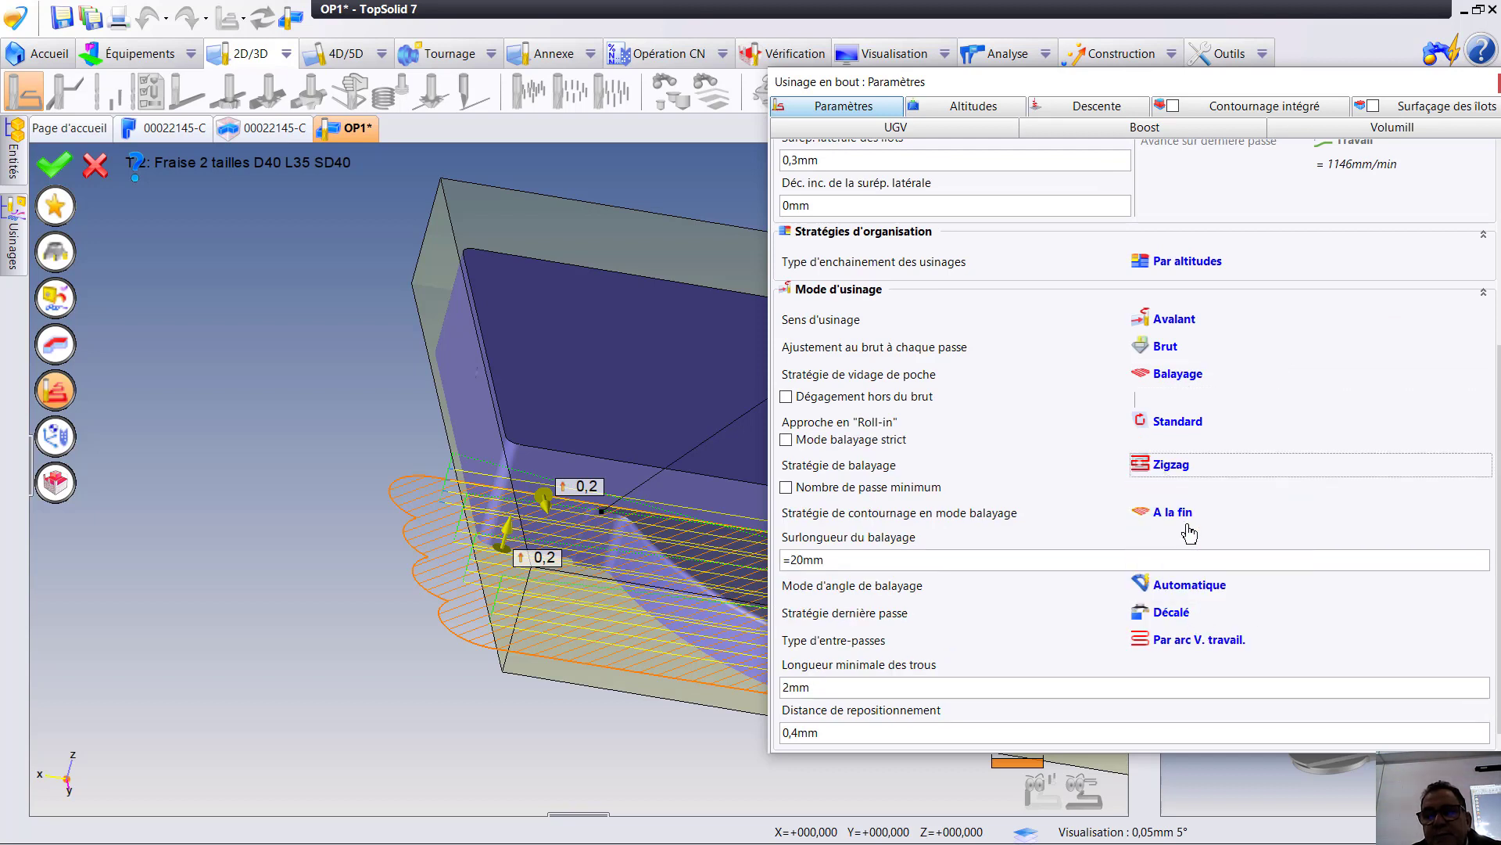
click(50, 399)
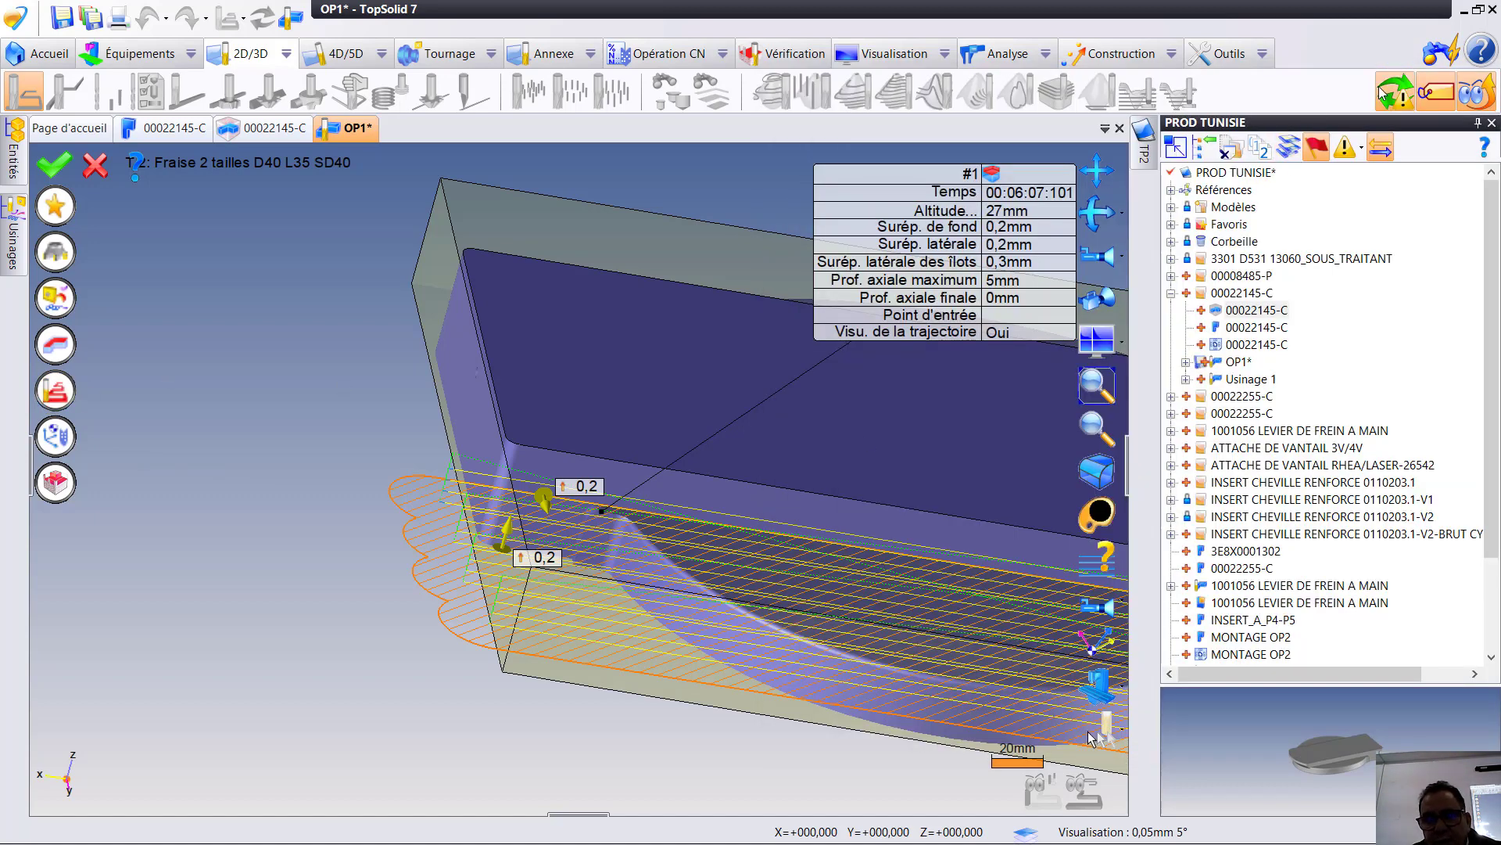
click(55, 165)
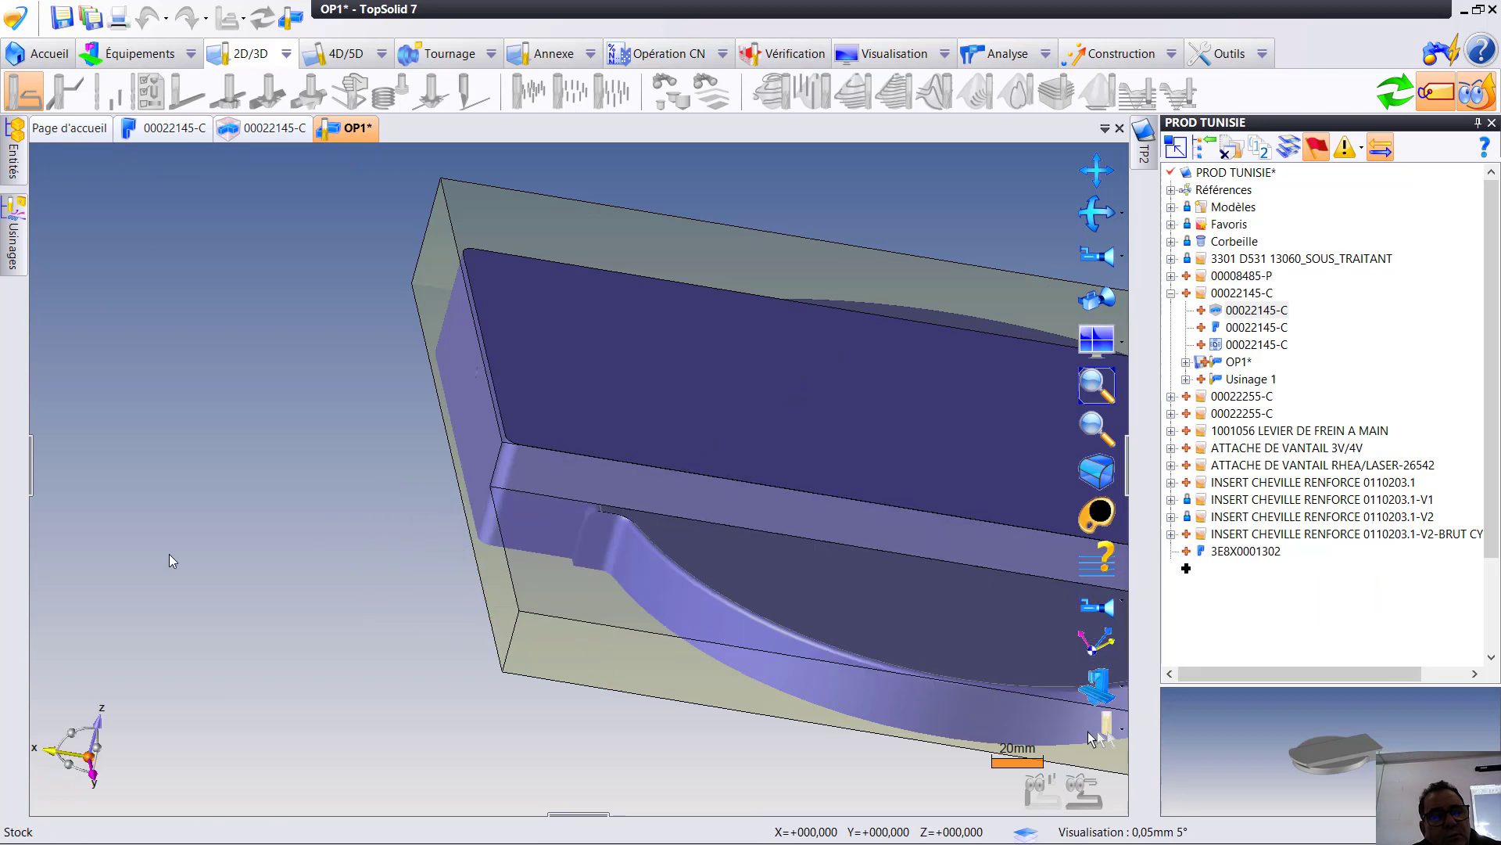
- Simulate the Poche ouverte operation with zigzag sweeping, examine the cutter's passes over the recessed face and end the simulation
mouse_move(13, 244)
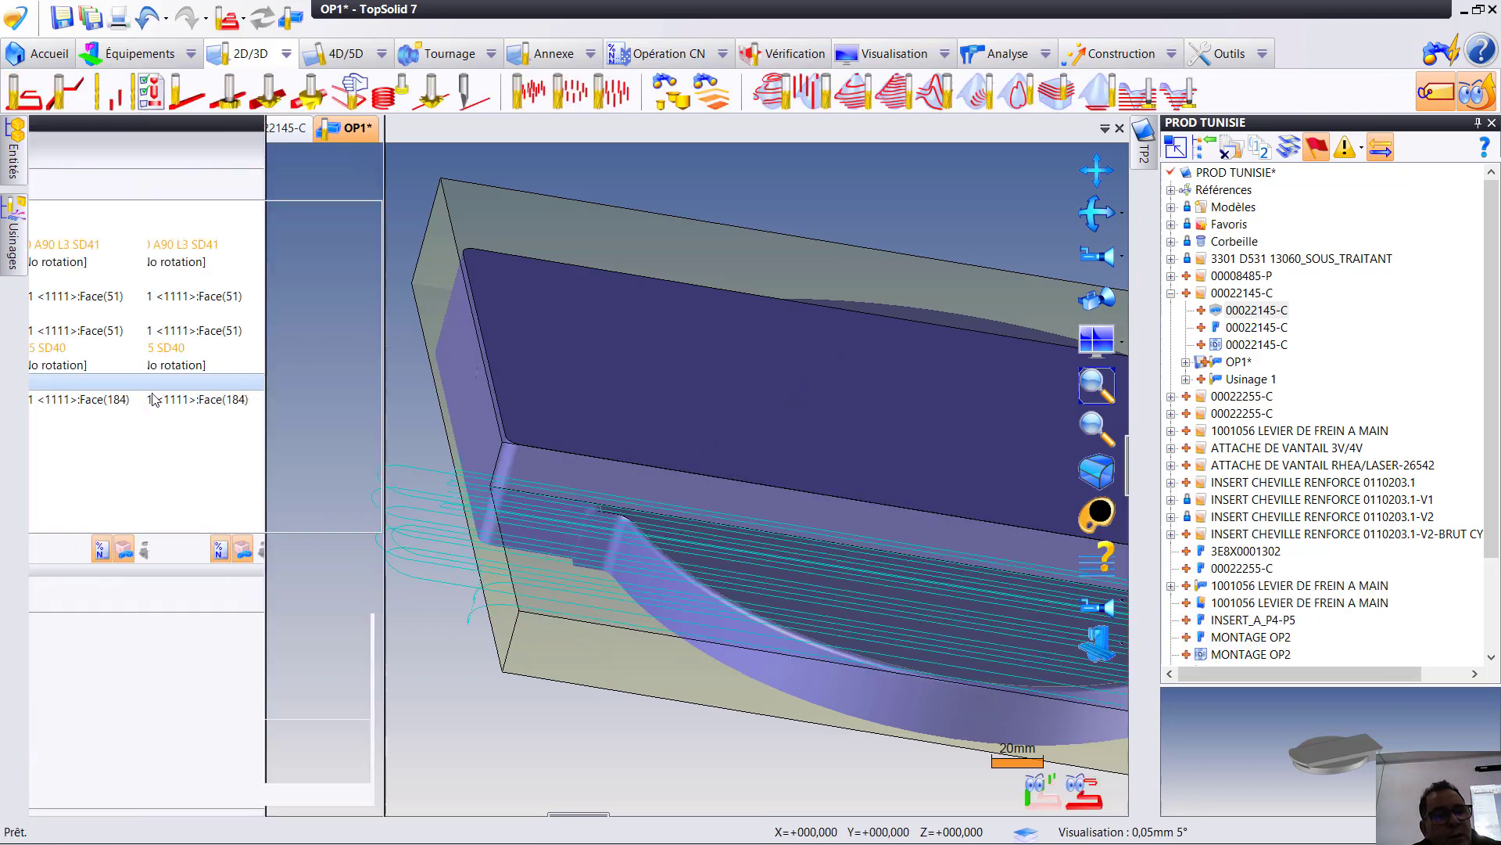
right_click(258, 385)
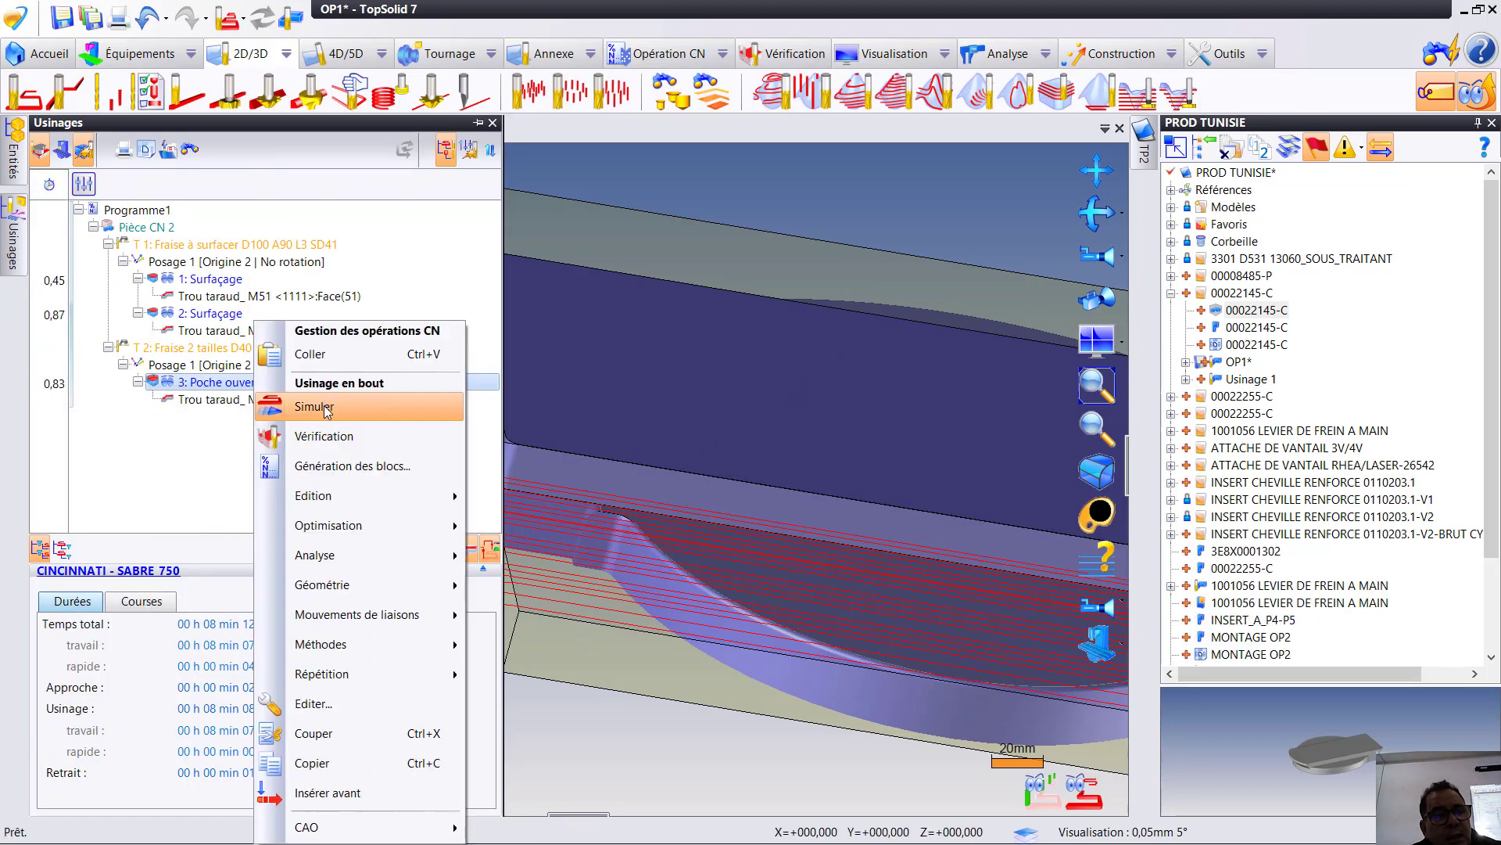
click(314, 410)
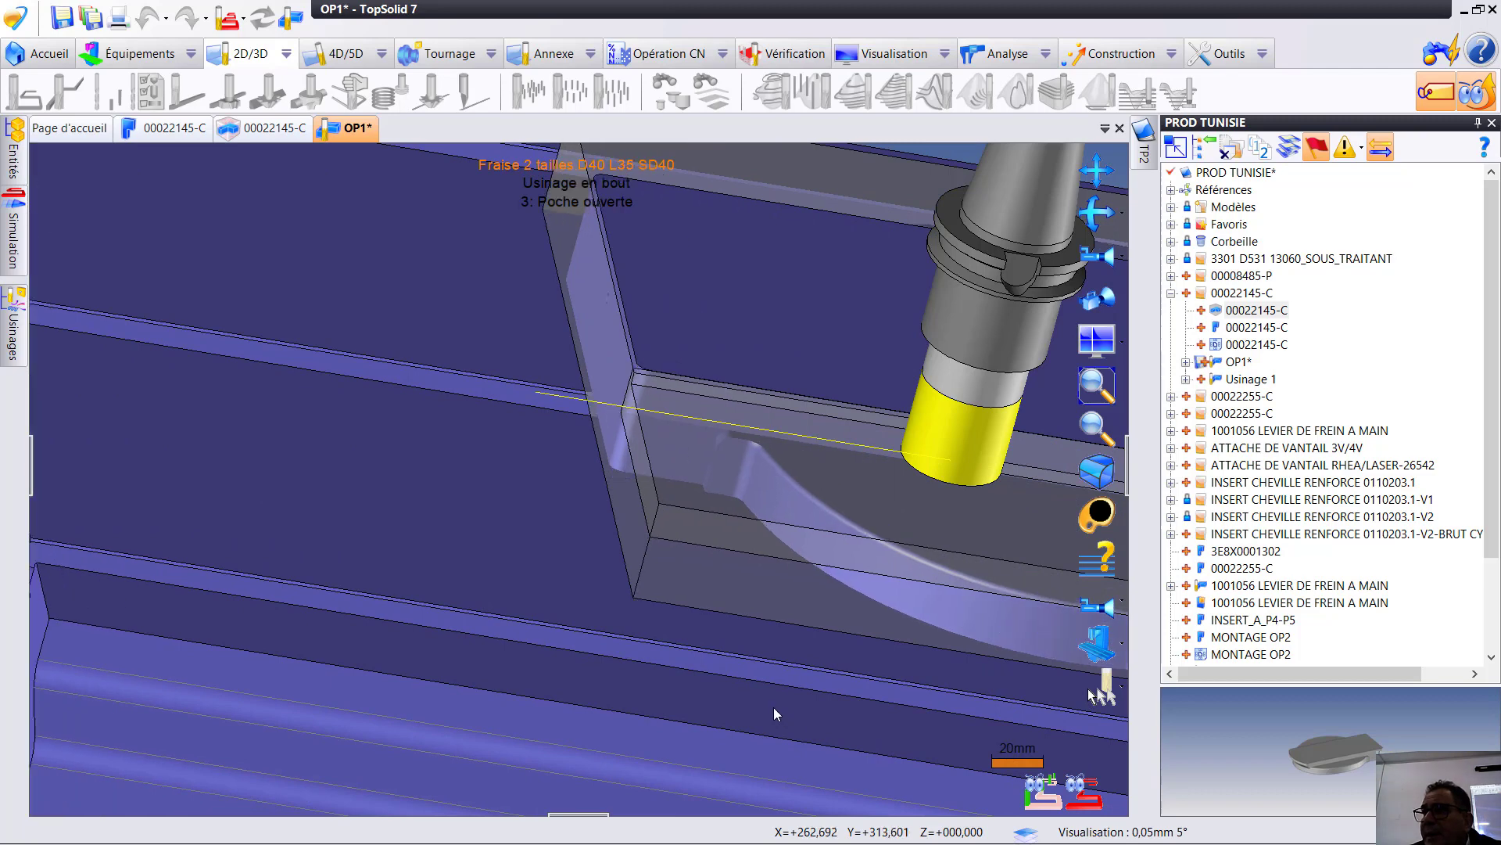
right_click(487, 519)
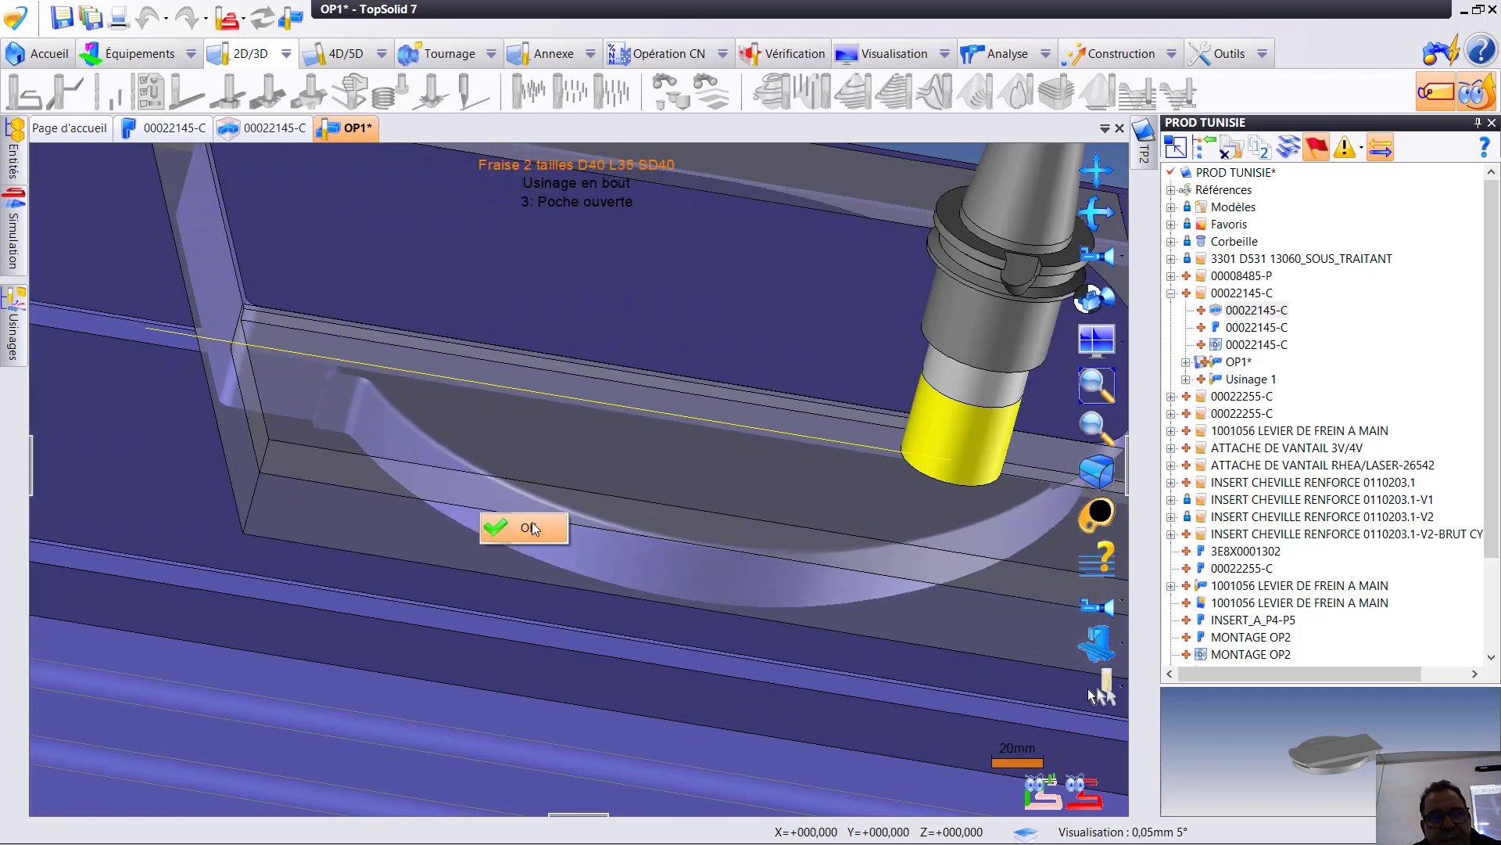
click(517, 526)
click(14, 230)
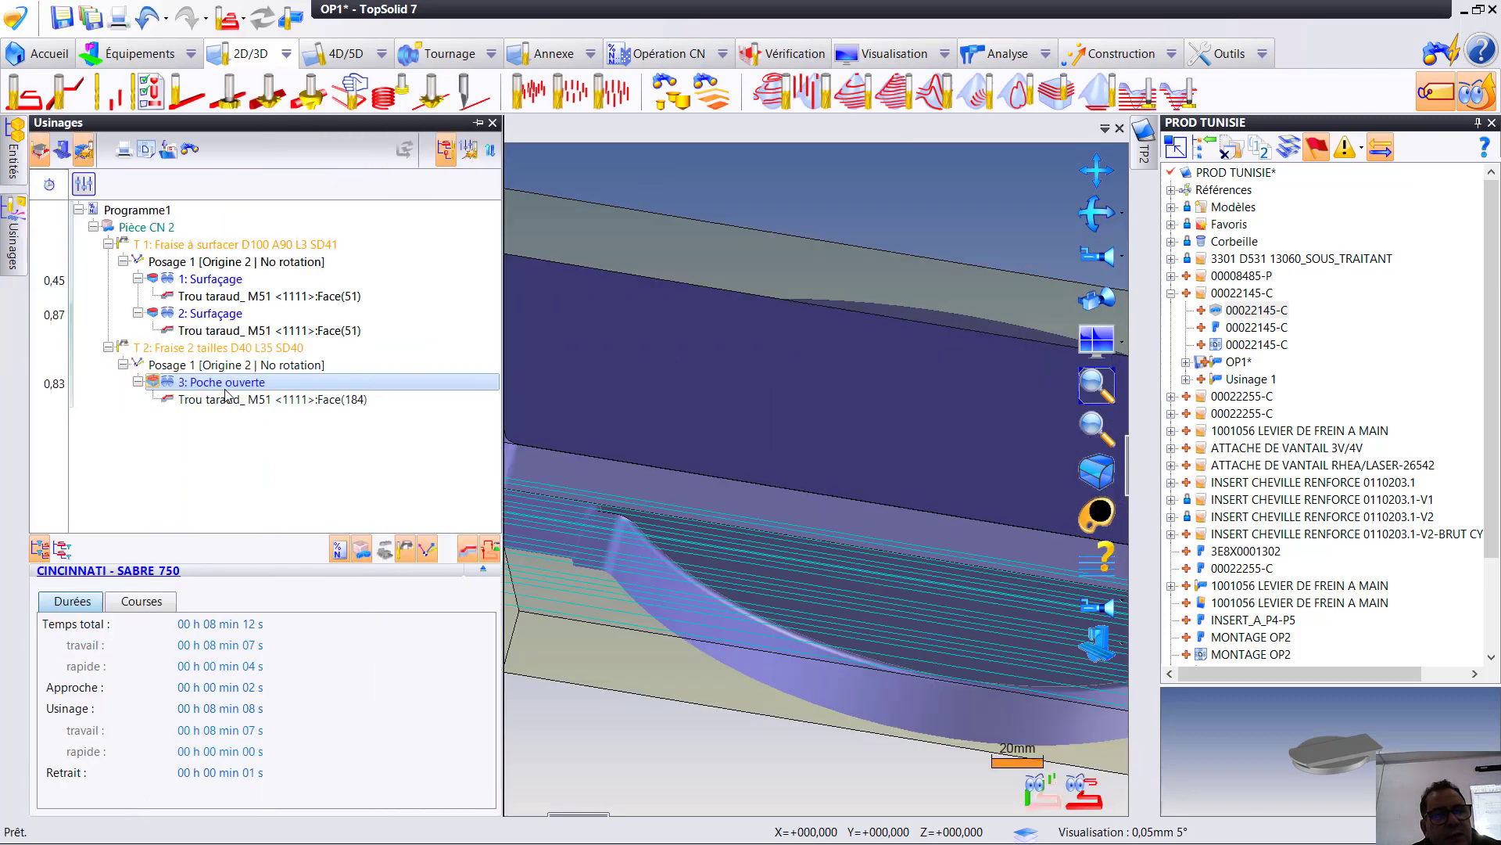
- Add the opposite recessed crescent face to the Poche ouverte geometry, order the machining by pockets (Par poches) and validate
double_click(242, 386)
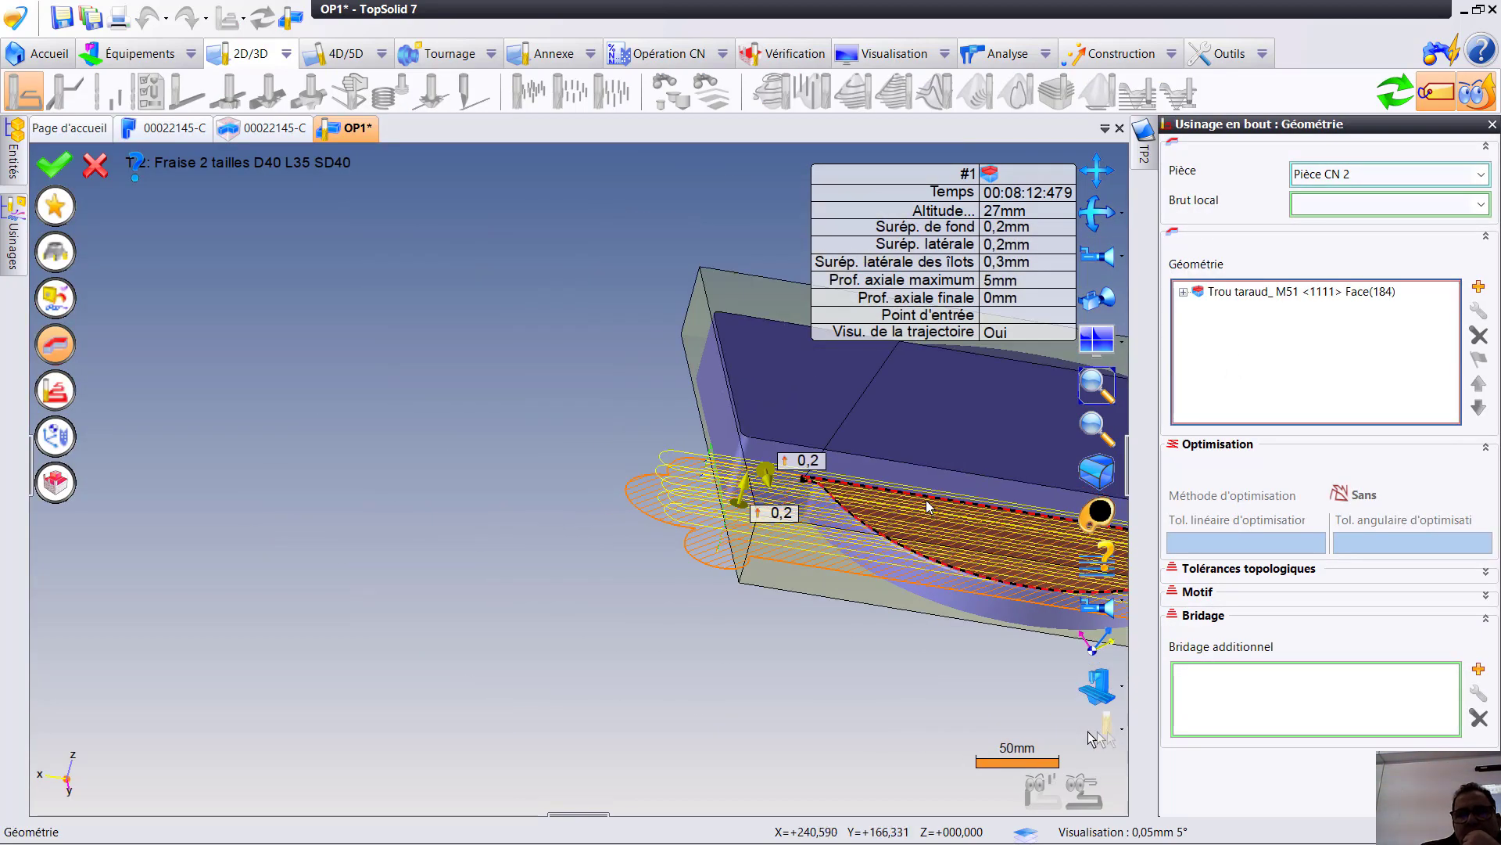
middle_drag(928, 505, 892, 555)
middle_drag(892, 556, 587, 540)
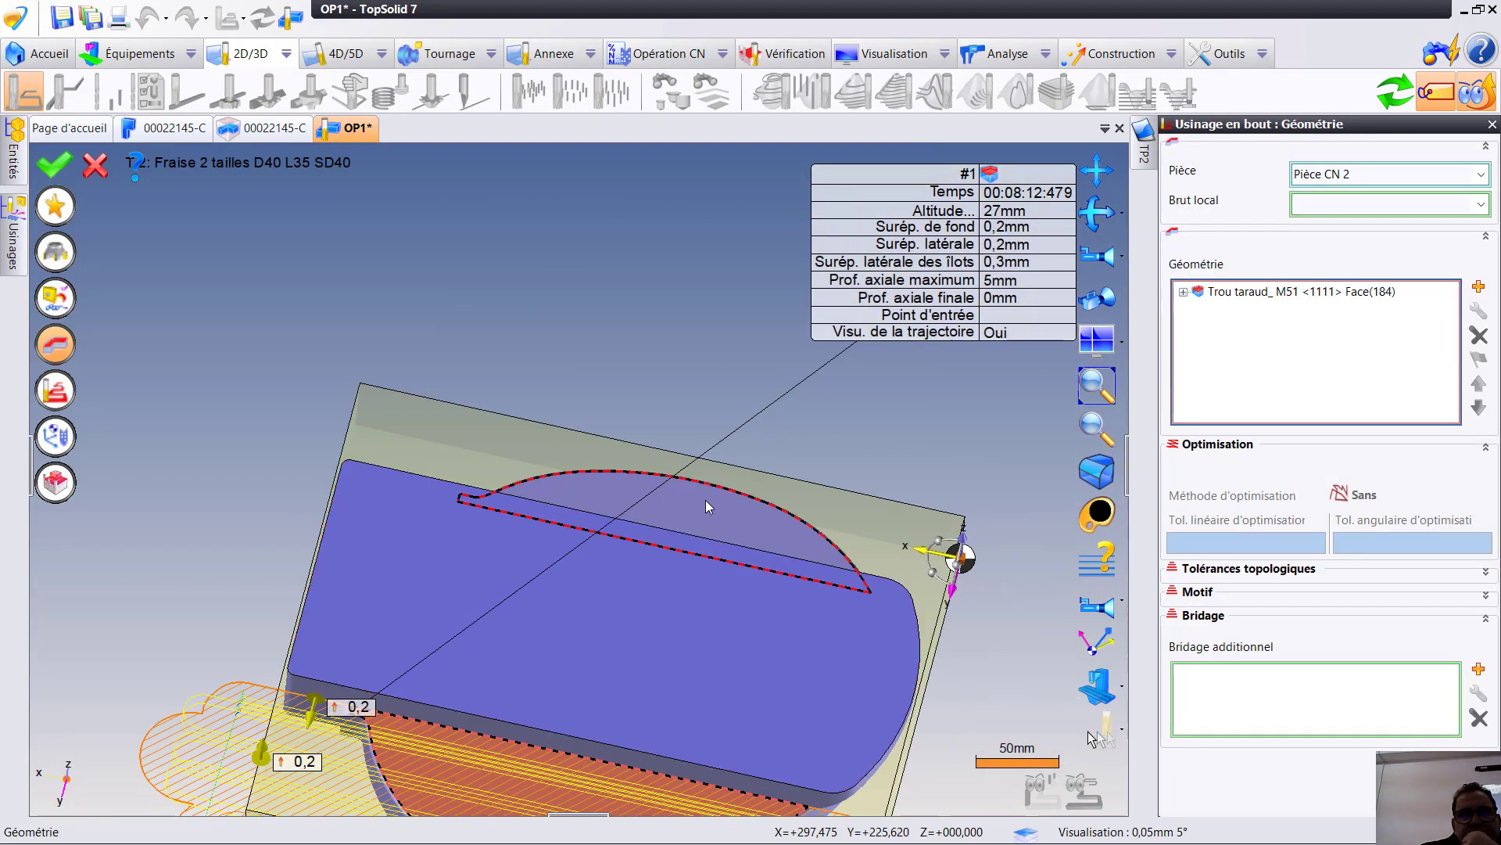
click(687, 555)
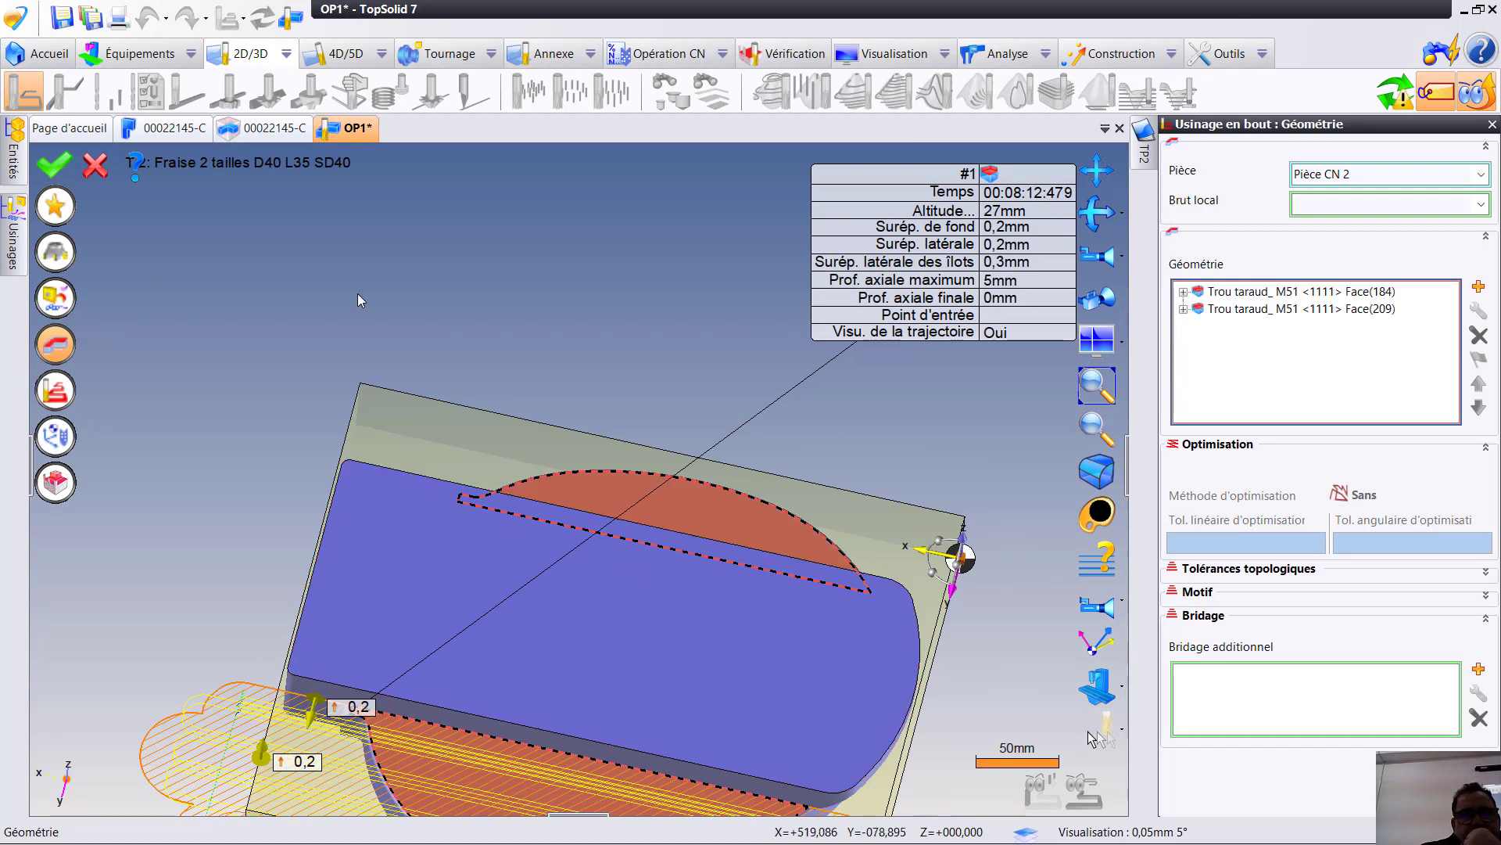
click(58, 395)
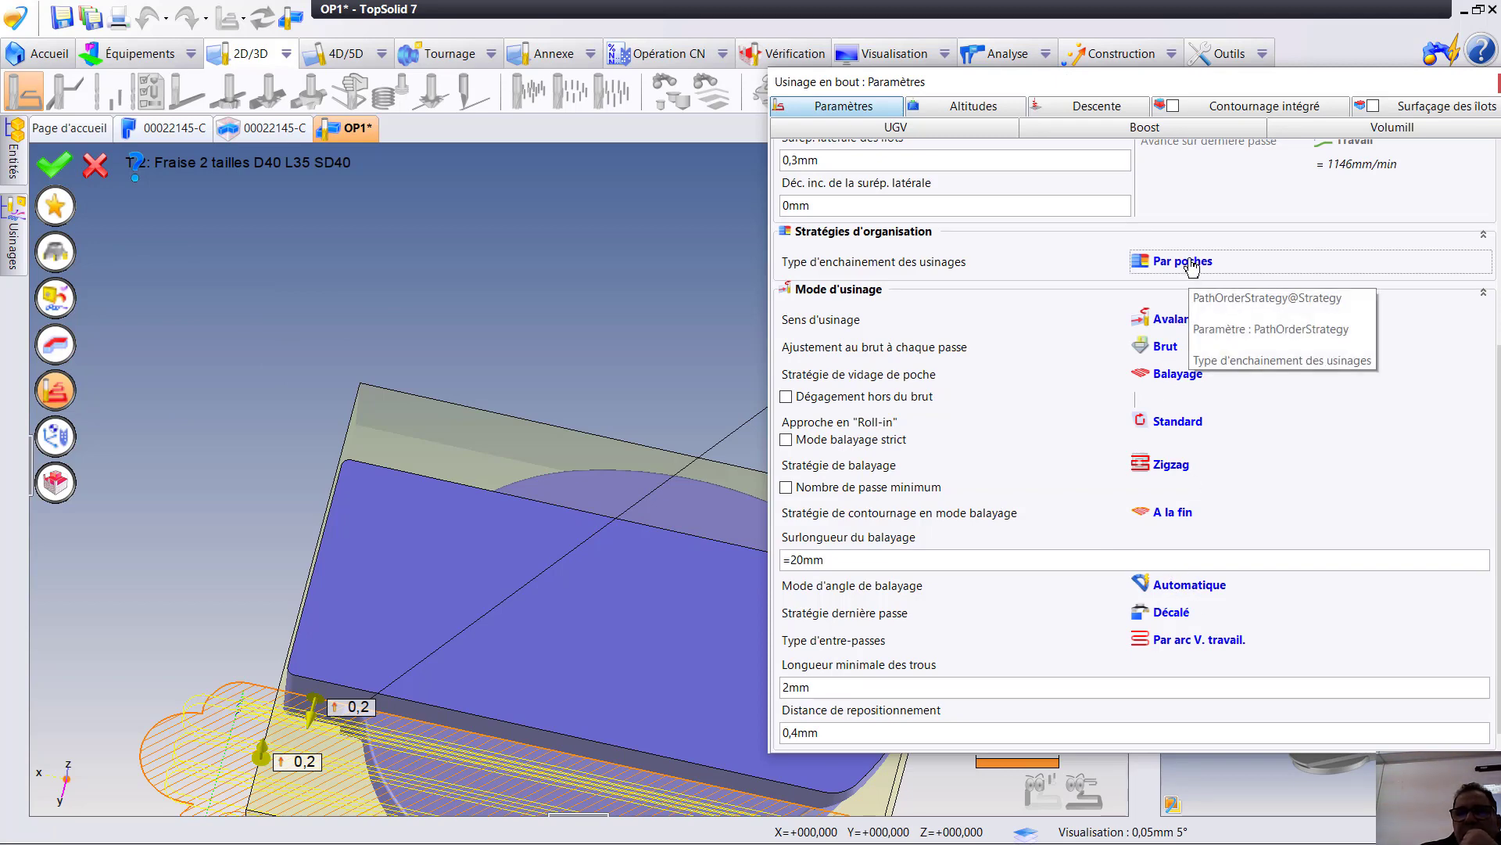
click(60, 166)
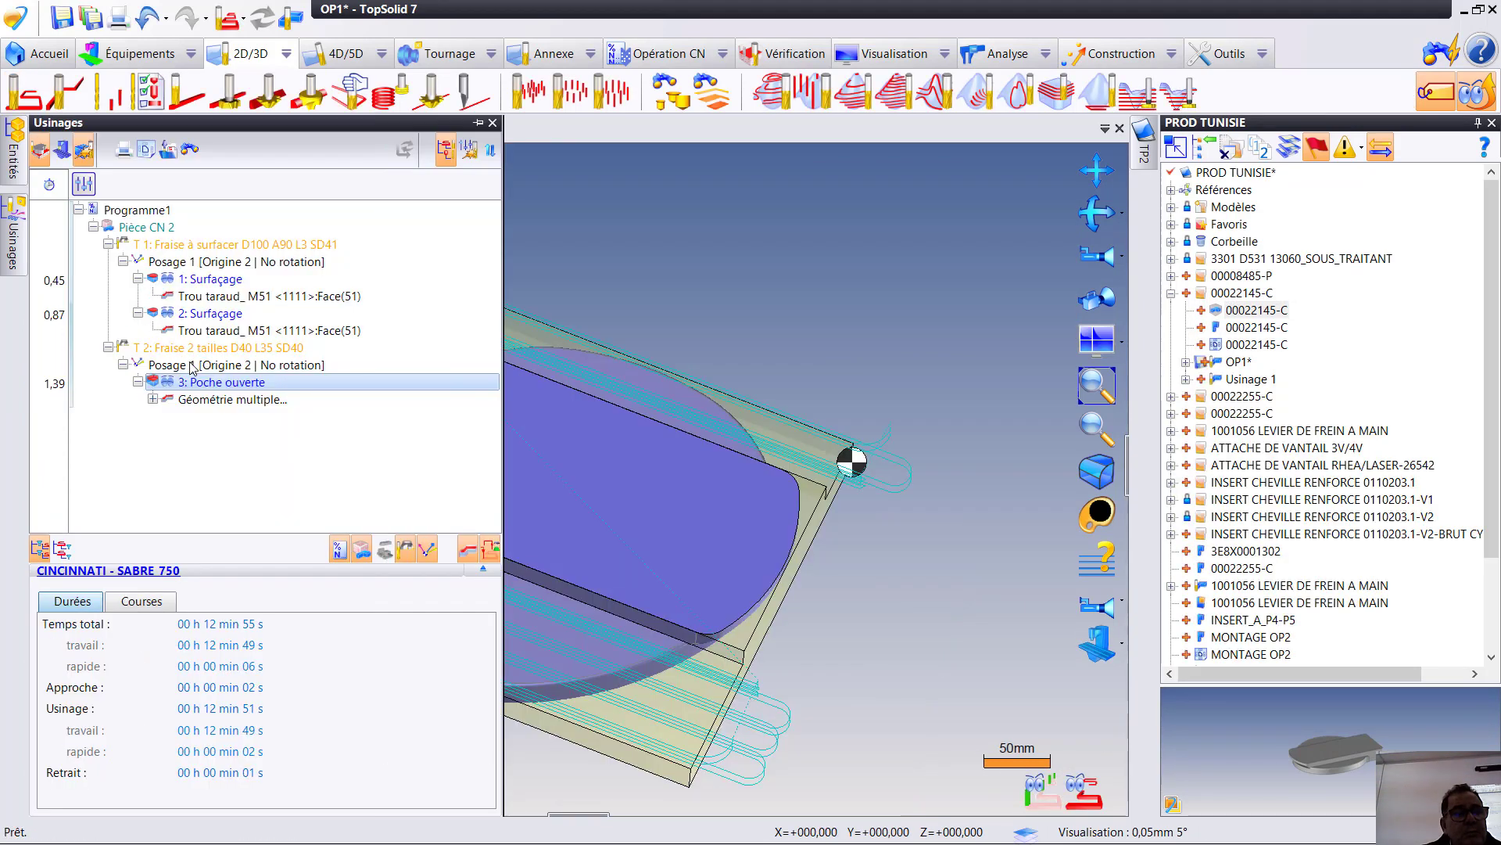
- Simulate the Poche ouverte operation ordered by pockets, examine the cutter from the part's side and end the simulation
click(207, 382)
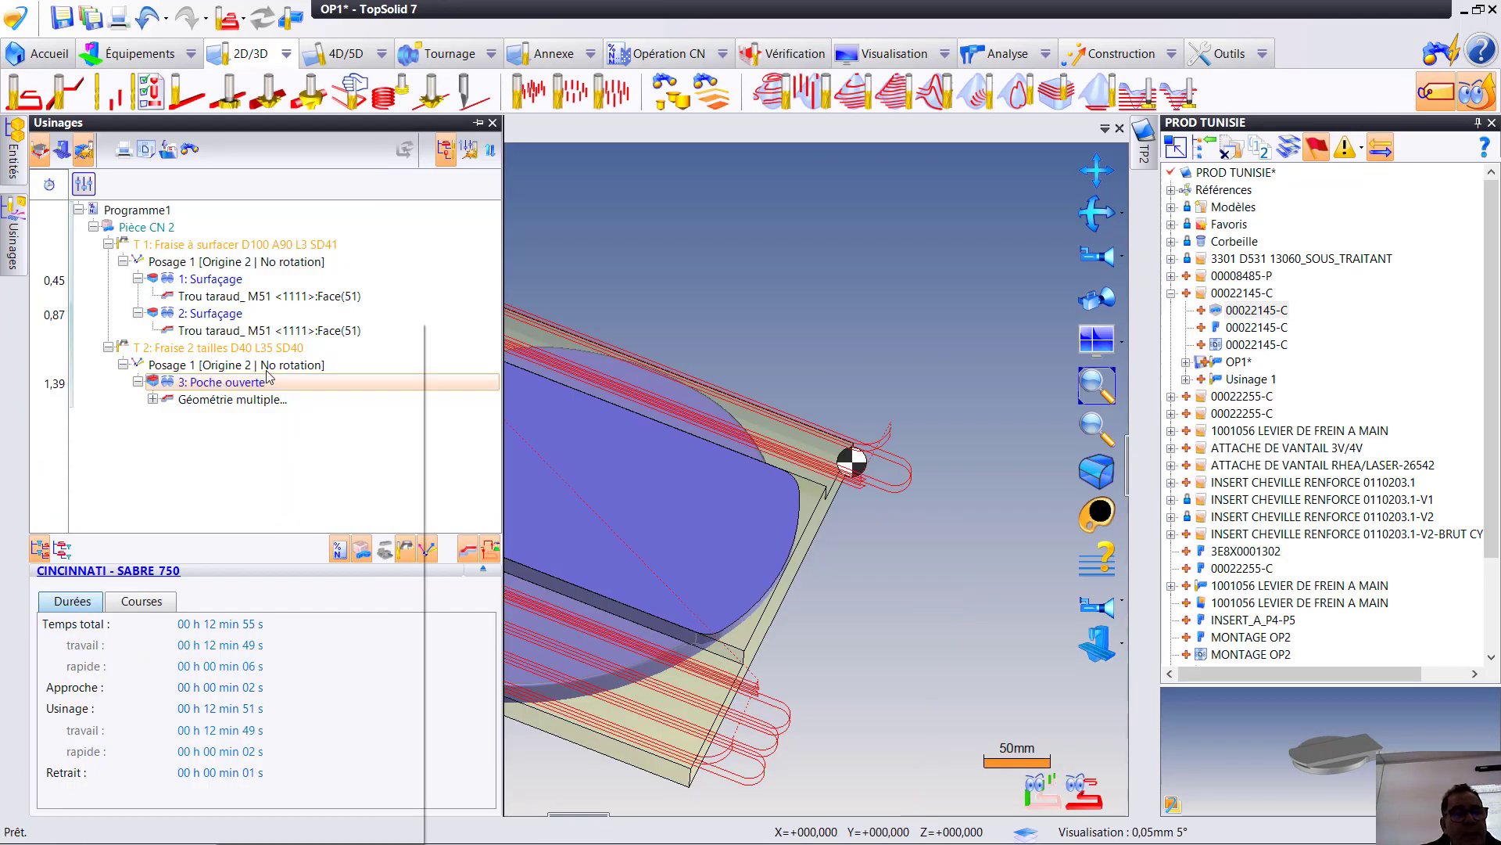
right_click(213, 382)
click(276, 407)
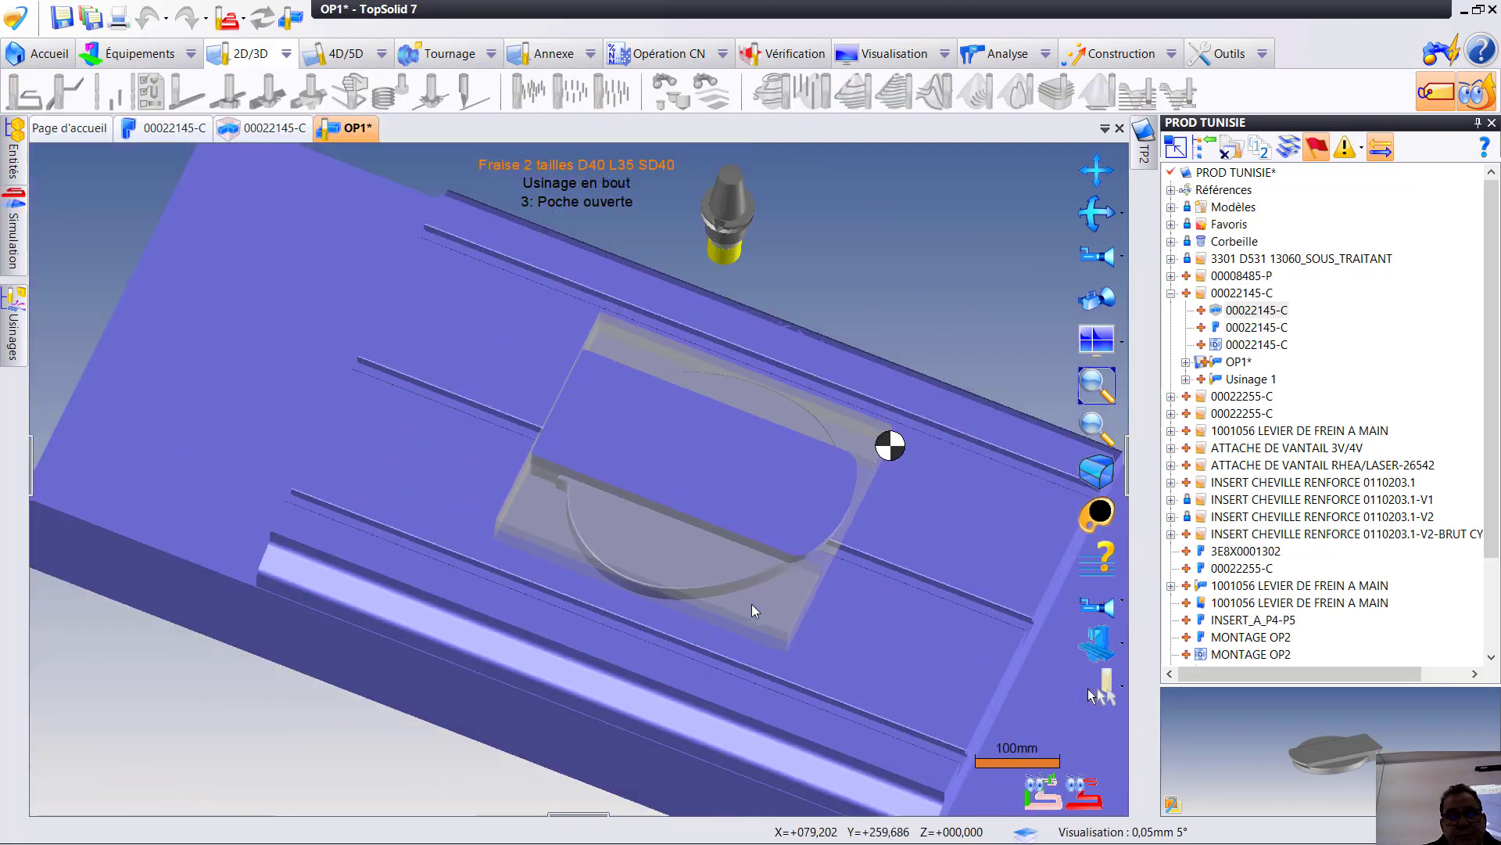
middle_drag(752, 604, 536, 579)
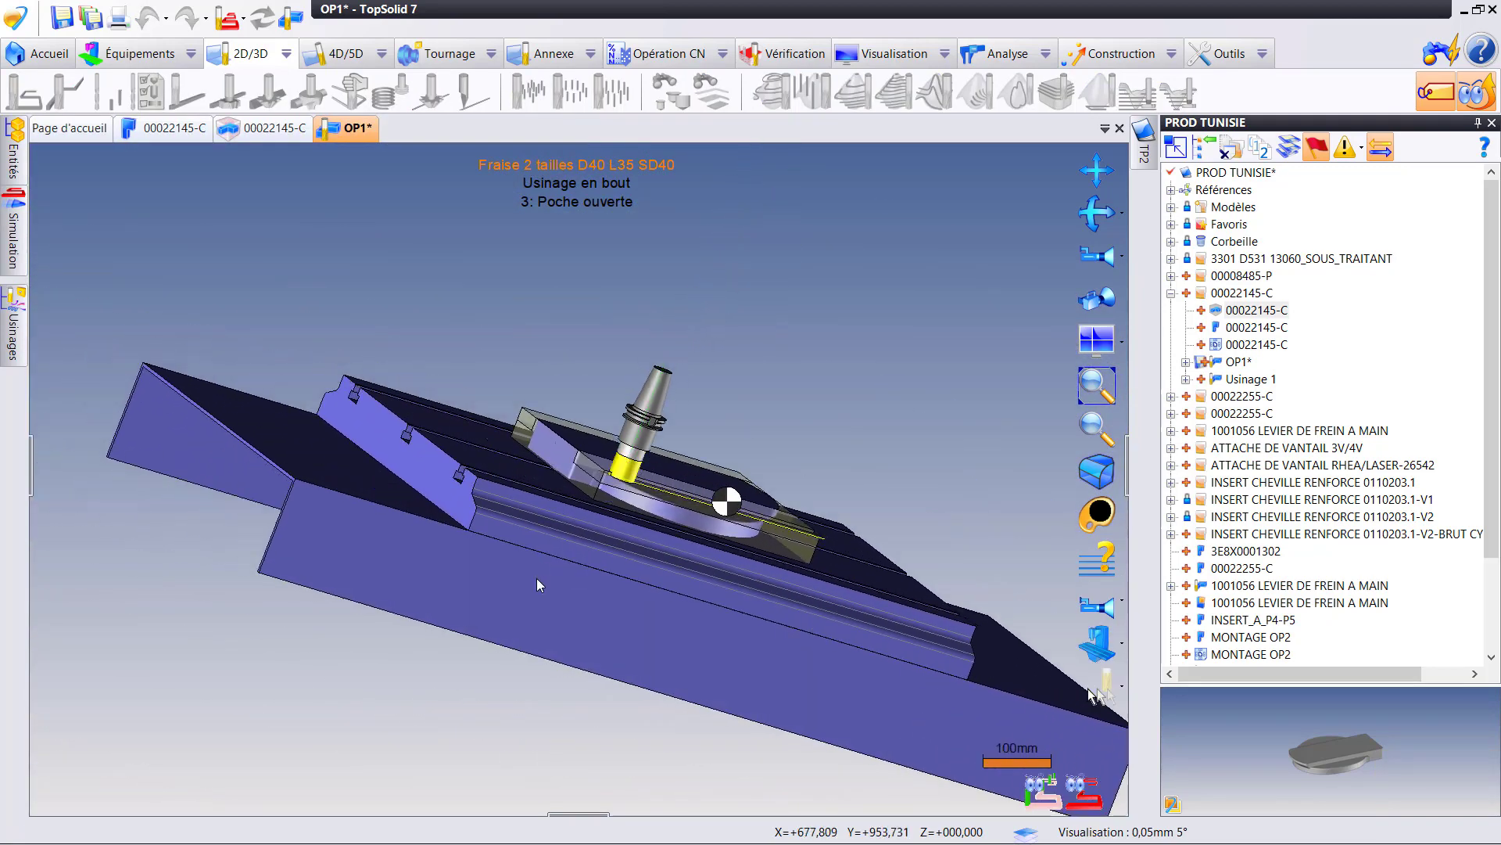
scroll(610, 499, up, 5)
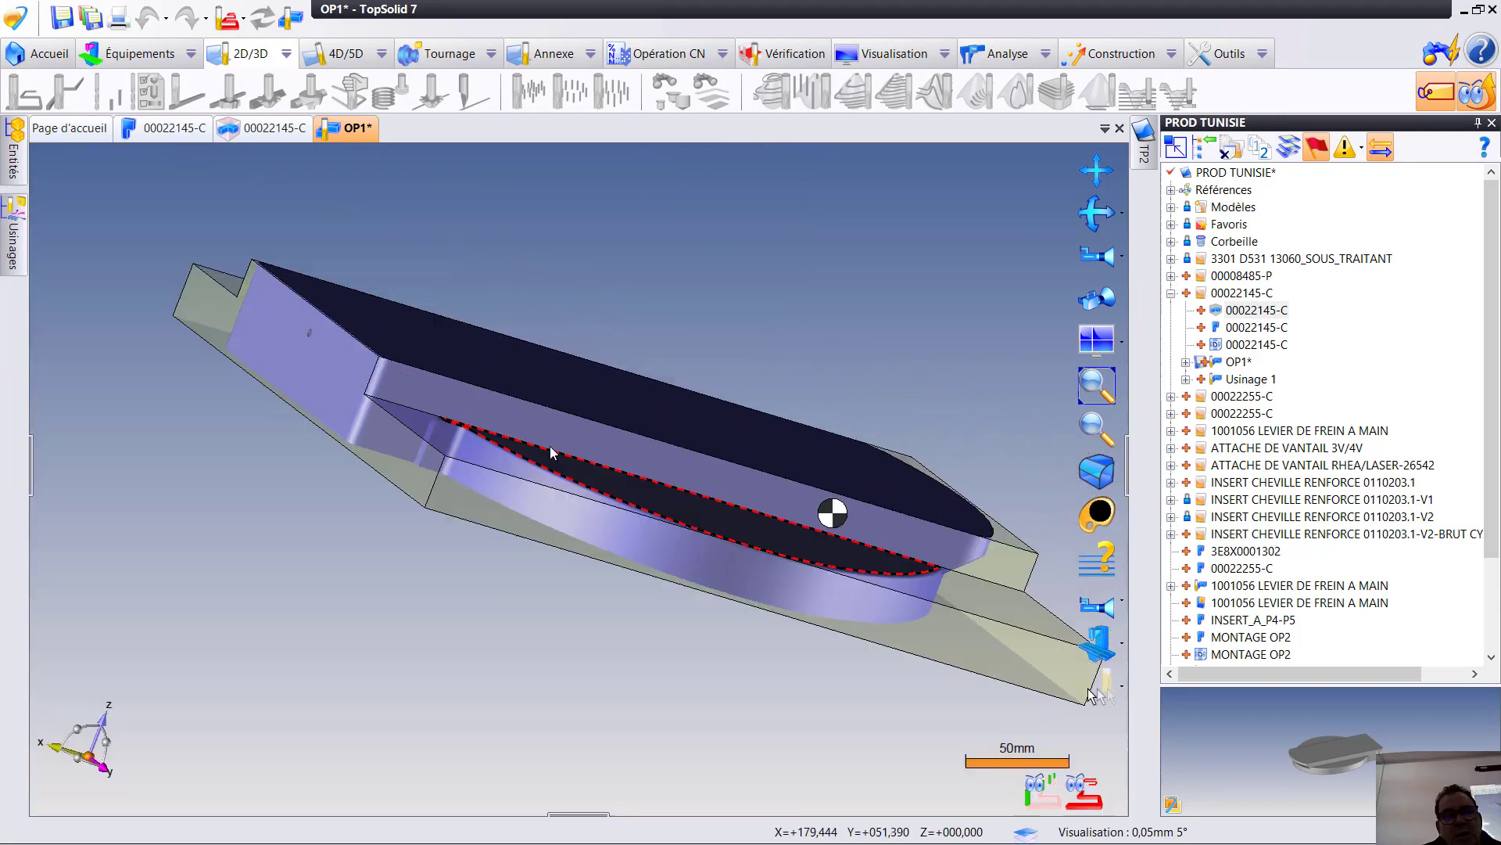
mouse_move(14, 239)
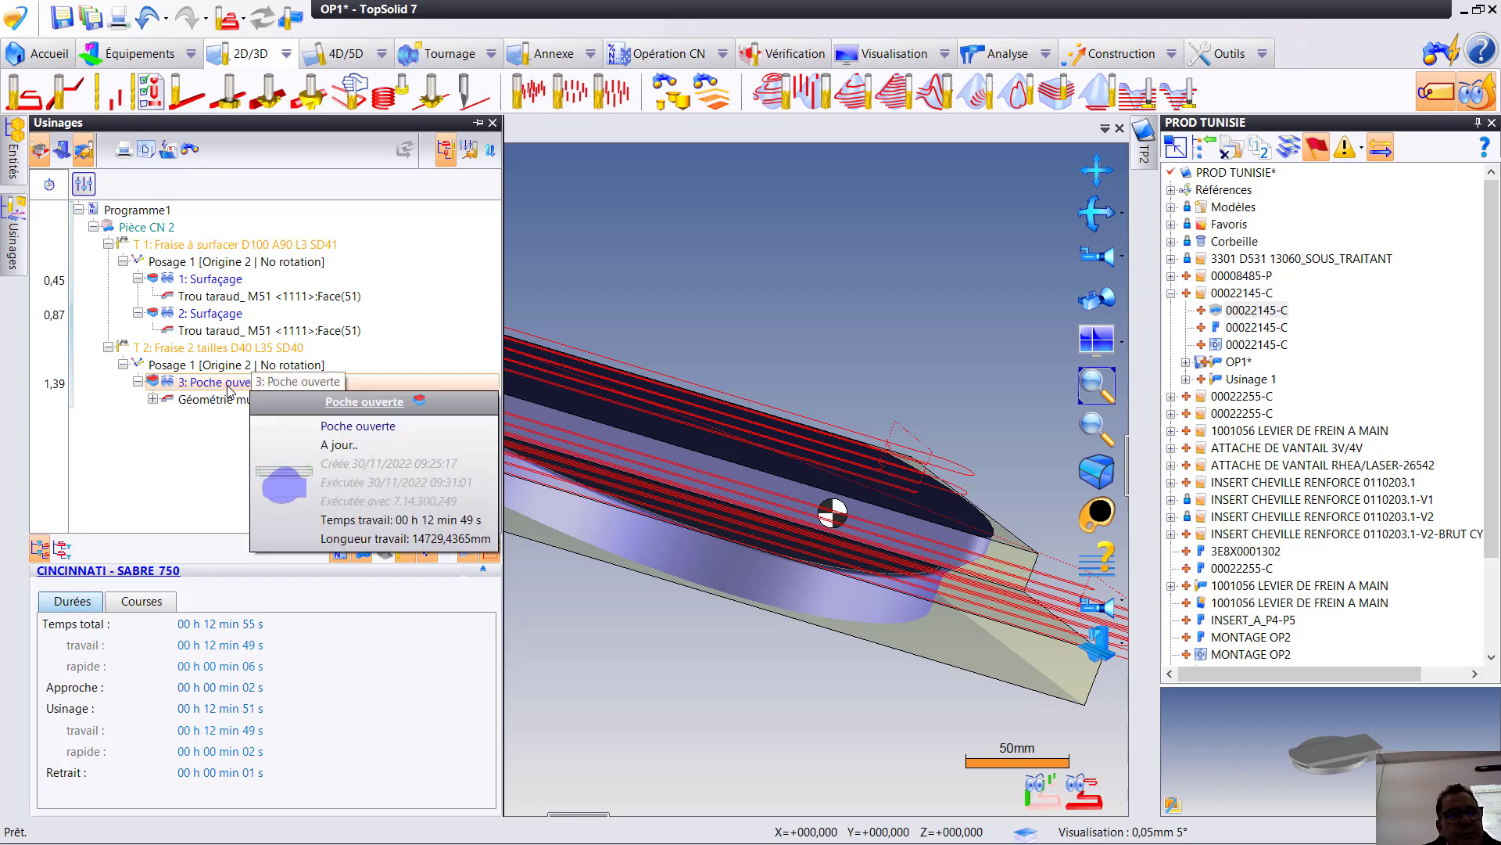
- Edit the two-face Poche ouverte operation to order its machining by altitudes (Ordonner par altitudes) and validate it
double_click(228, 383)
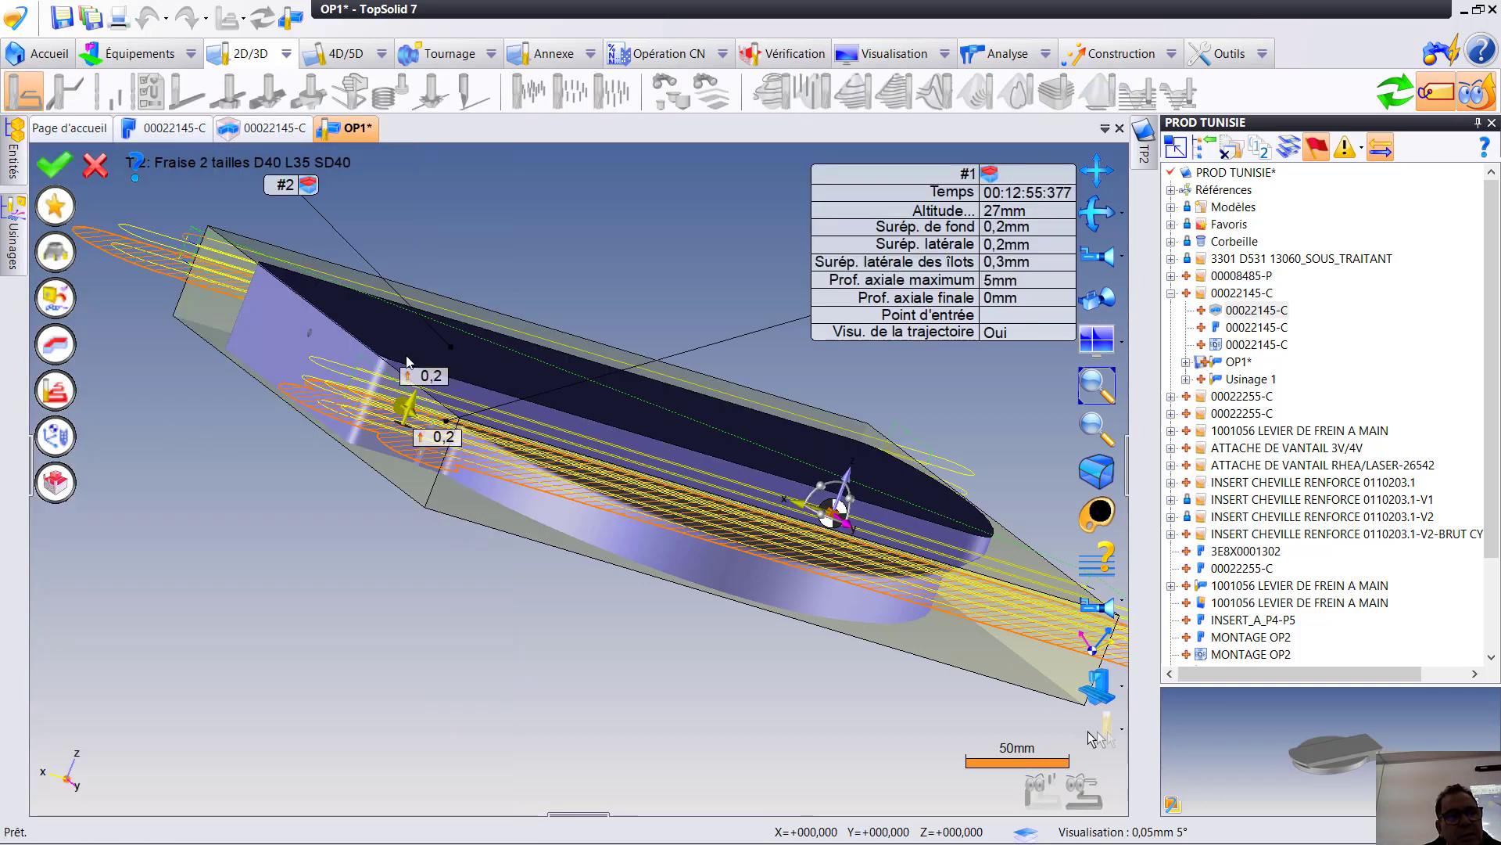
click(54, 393)
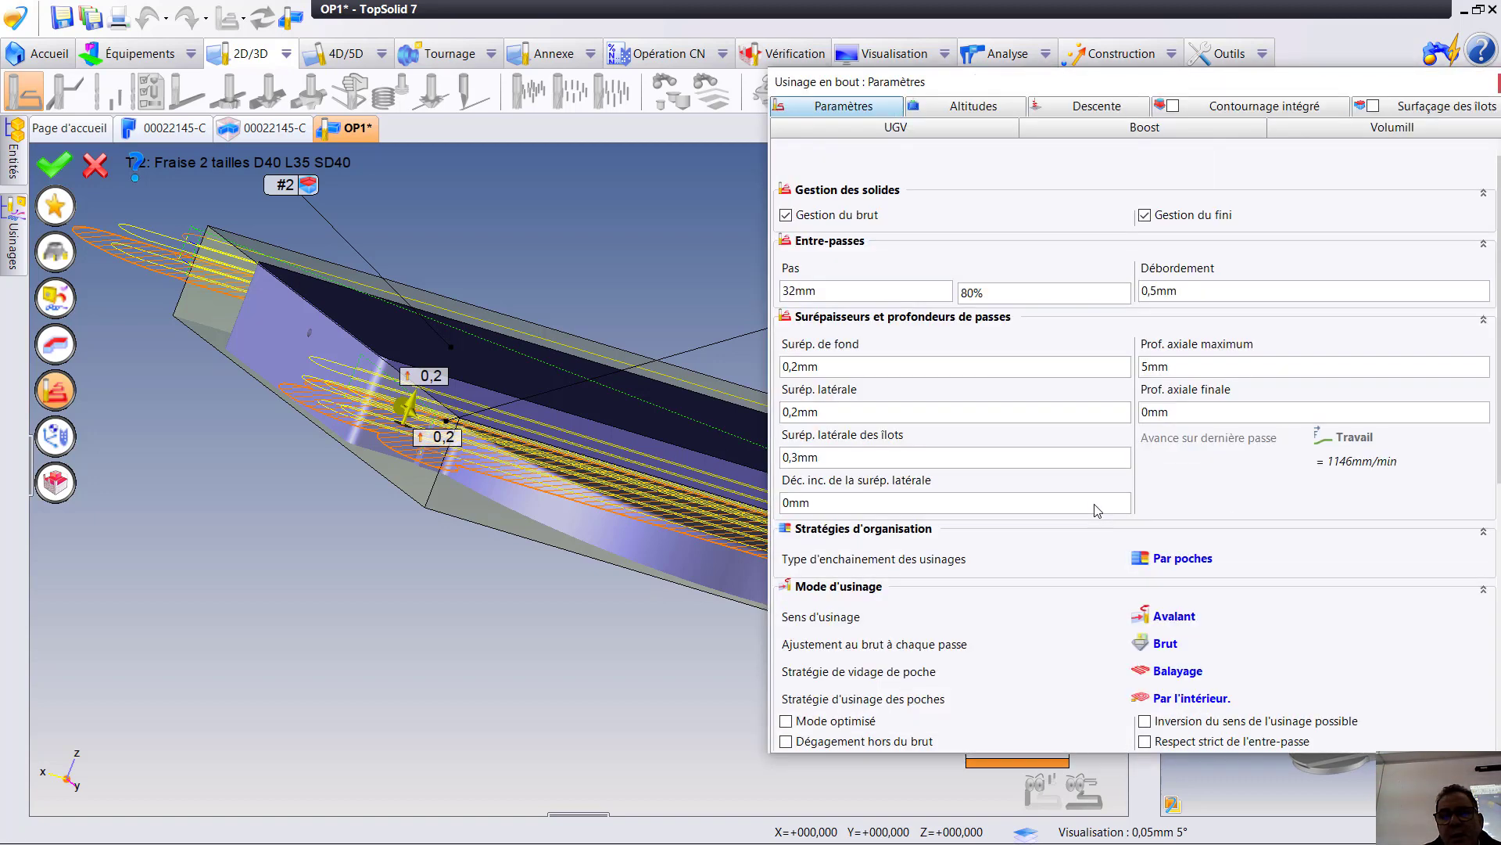
click(1185, 560)
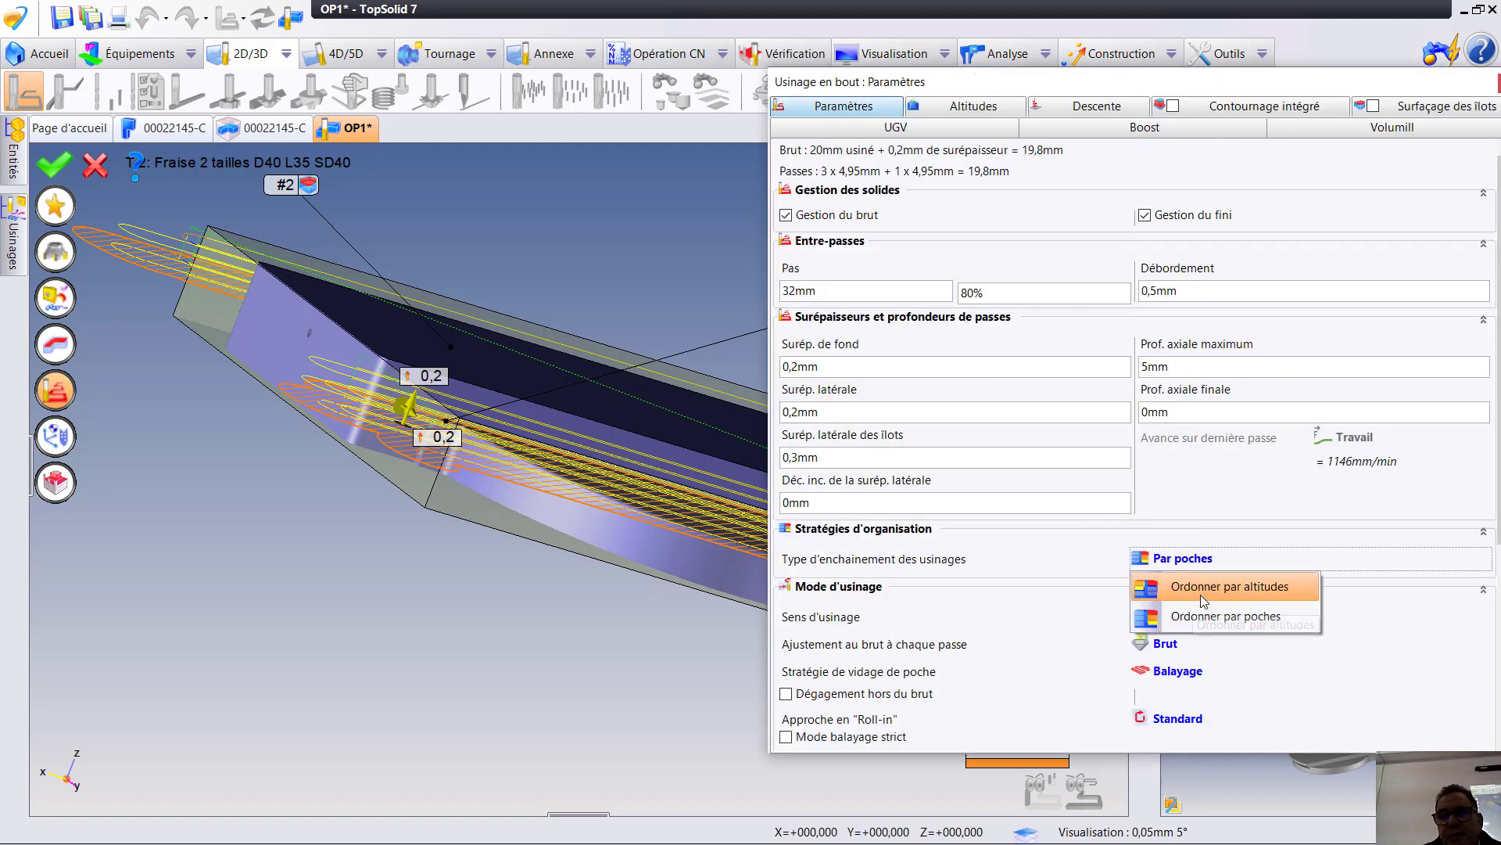
click(1204, 593)
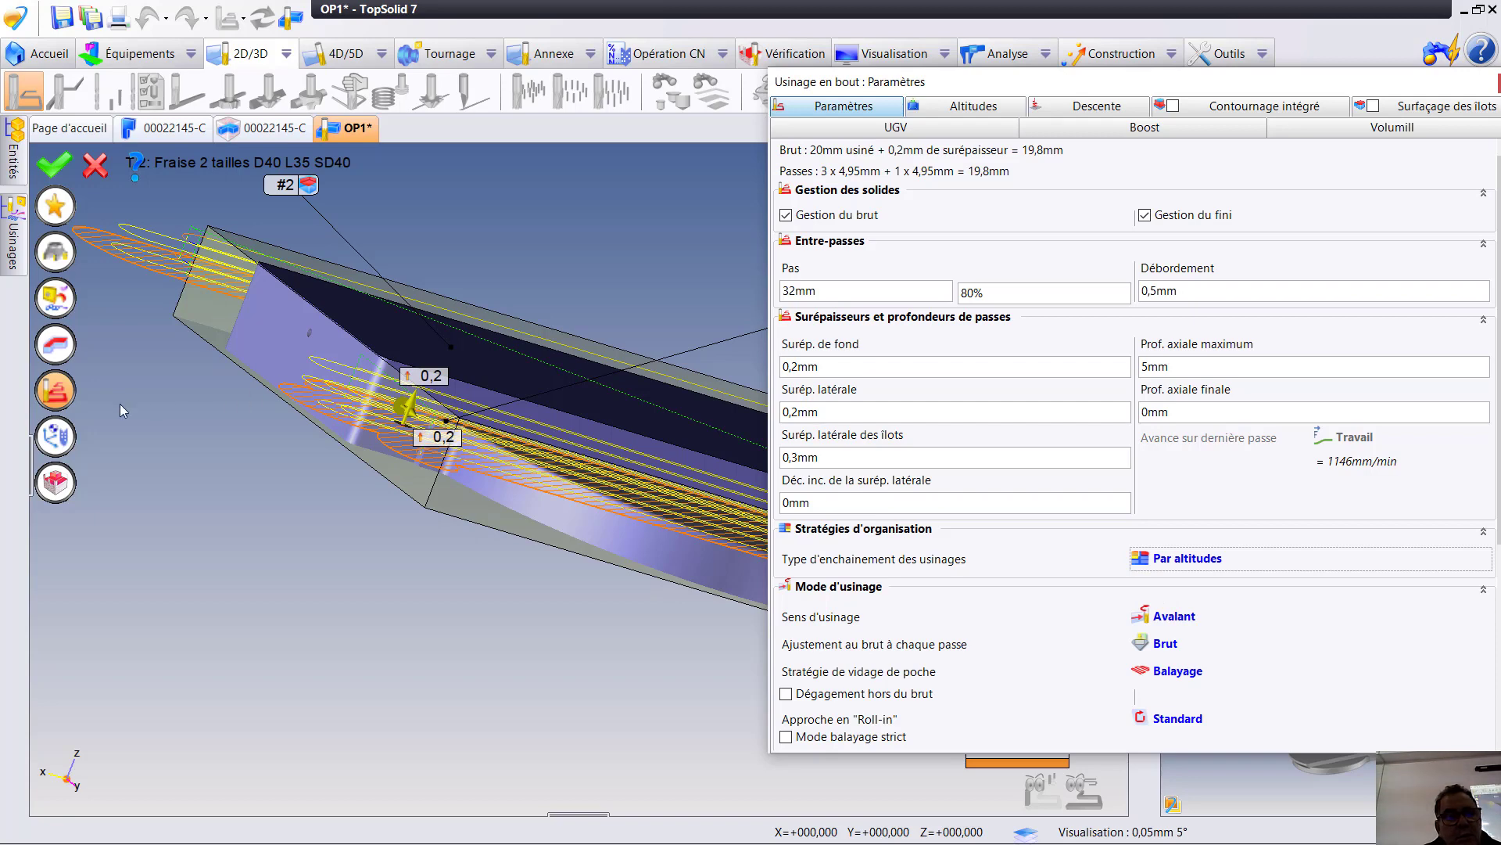
click(47, 393)
click(54, 162)
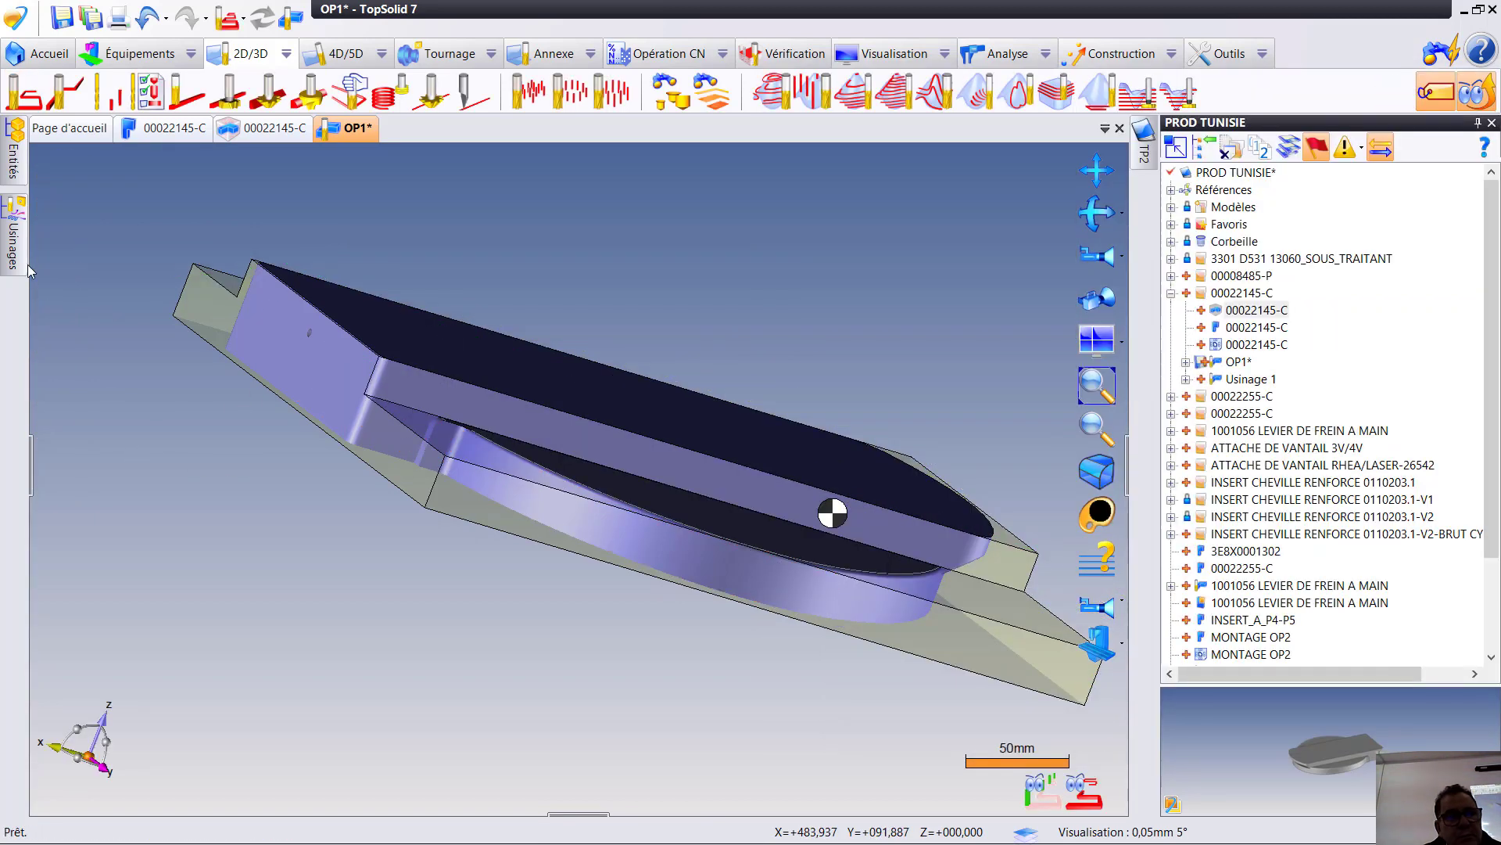
- Simulate the two-face Poche ouverte operation ordered by altitudes, end the simulation and examine the part in its remaining stock
click(14, 234)
click(219, 383)
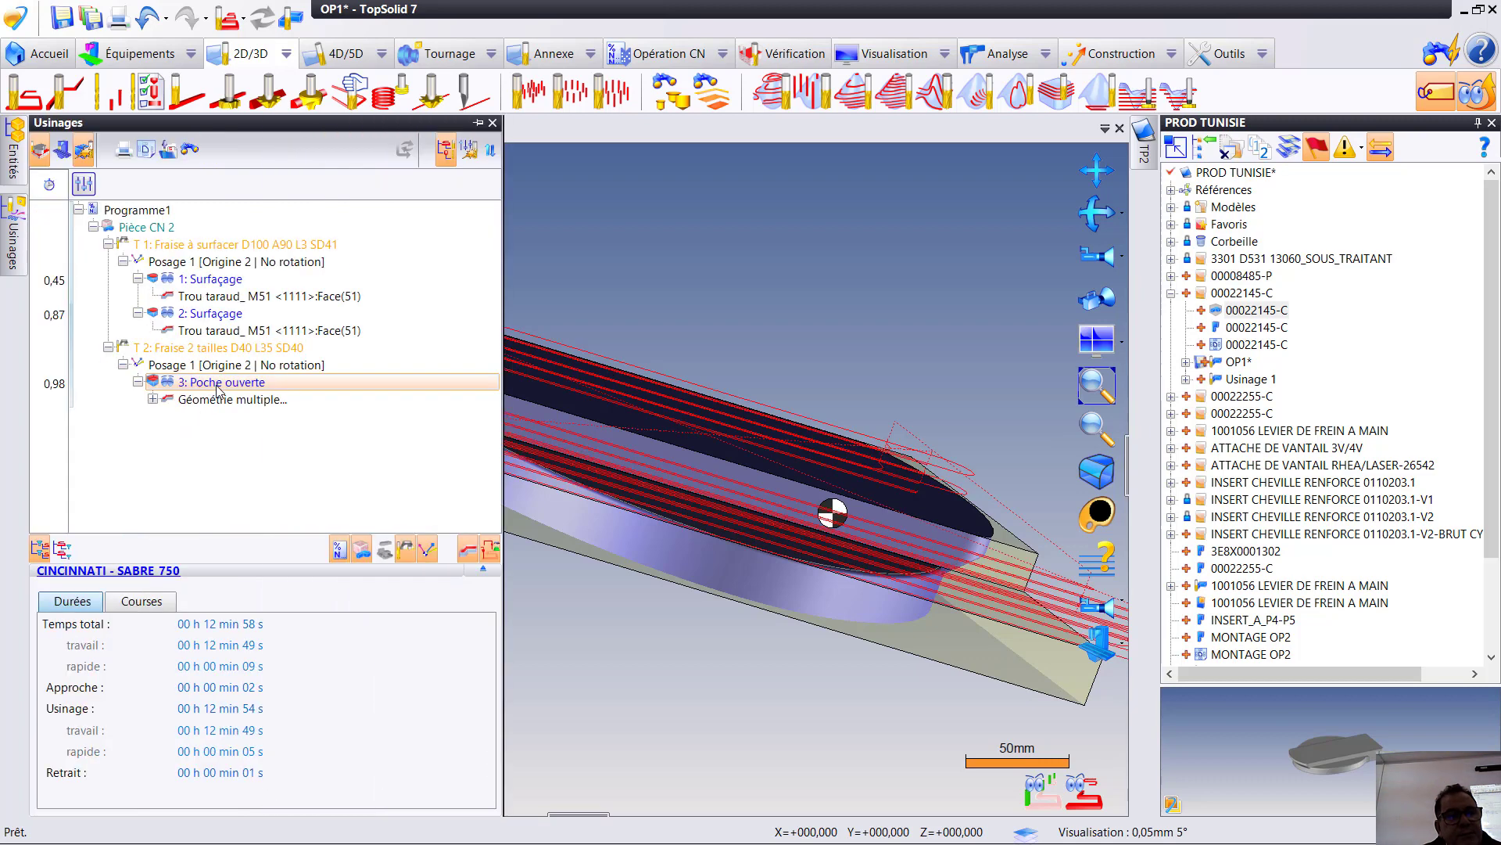
right_click(218, 388)
click(317, 418)
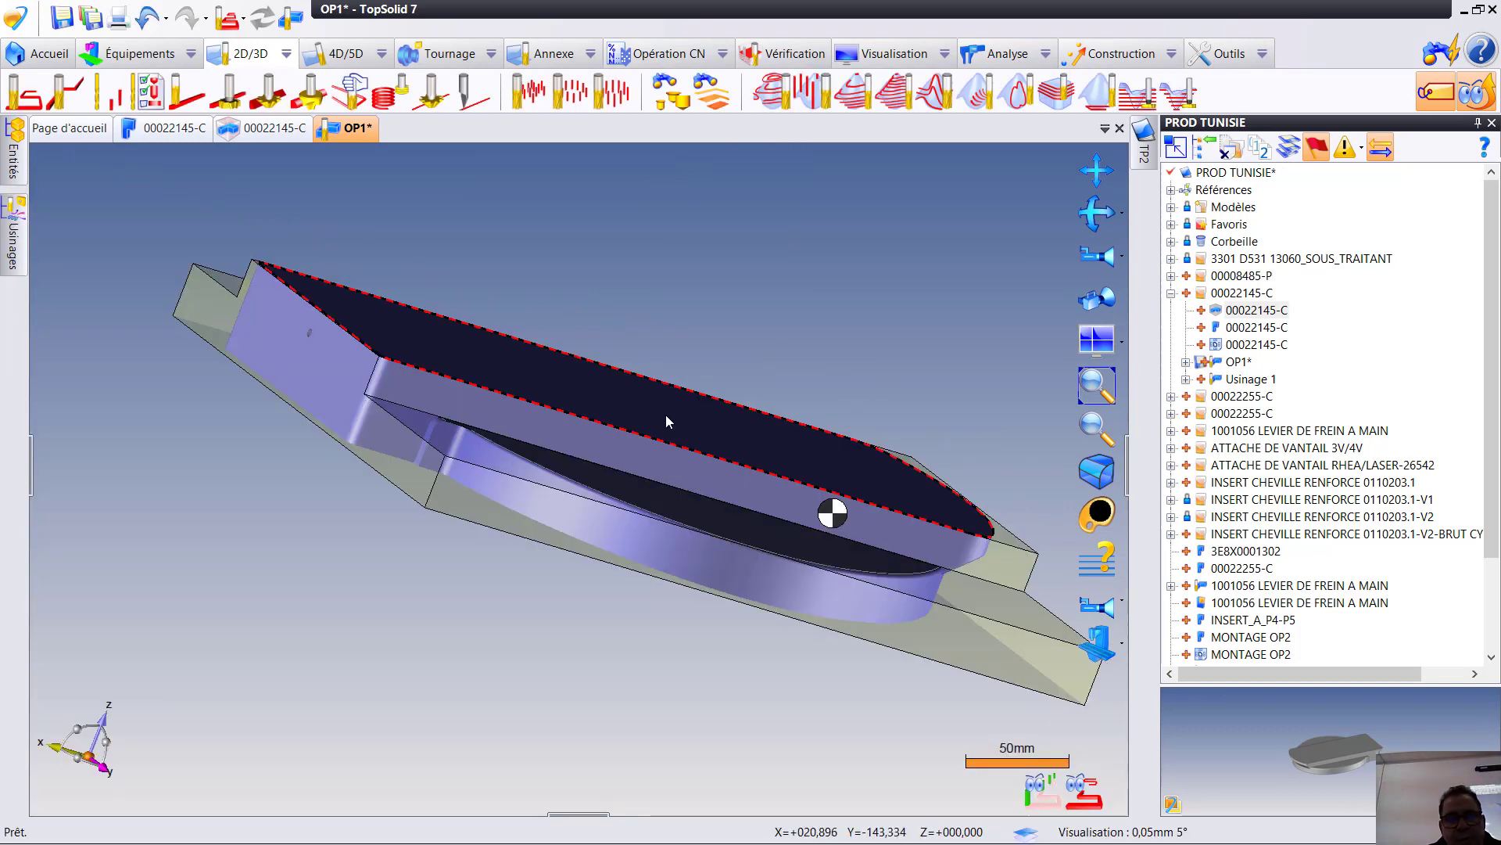
middle_drag(679, 478, 547, 459)
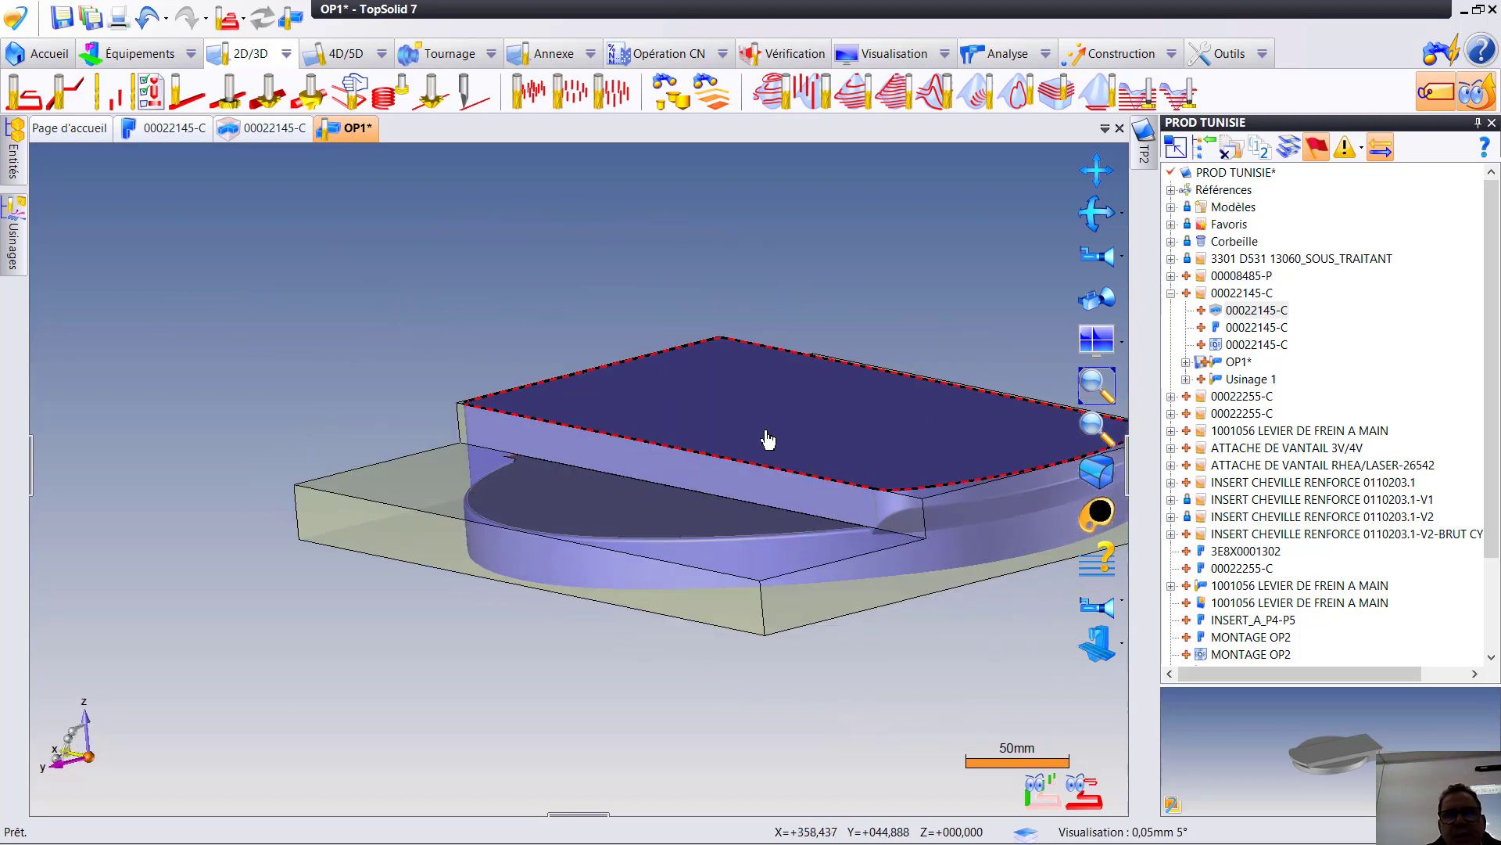
middle_drag(753, 513, 856, 333)
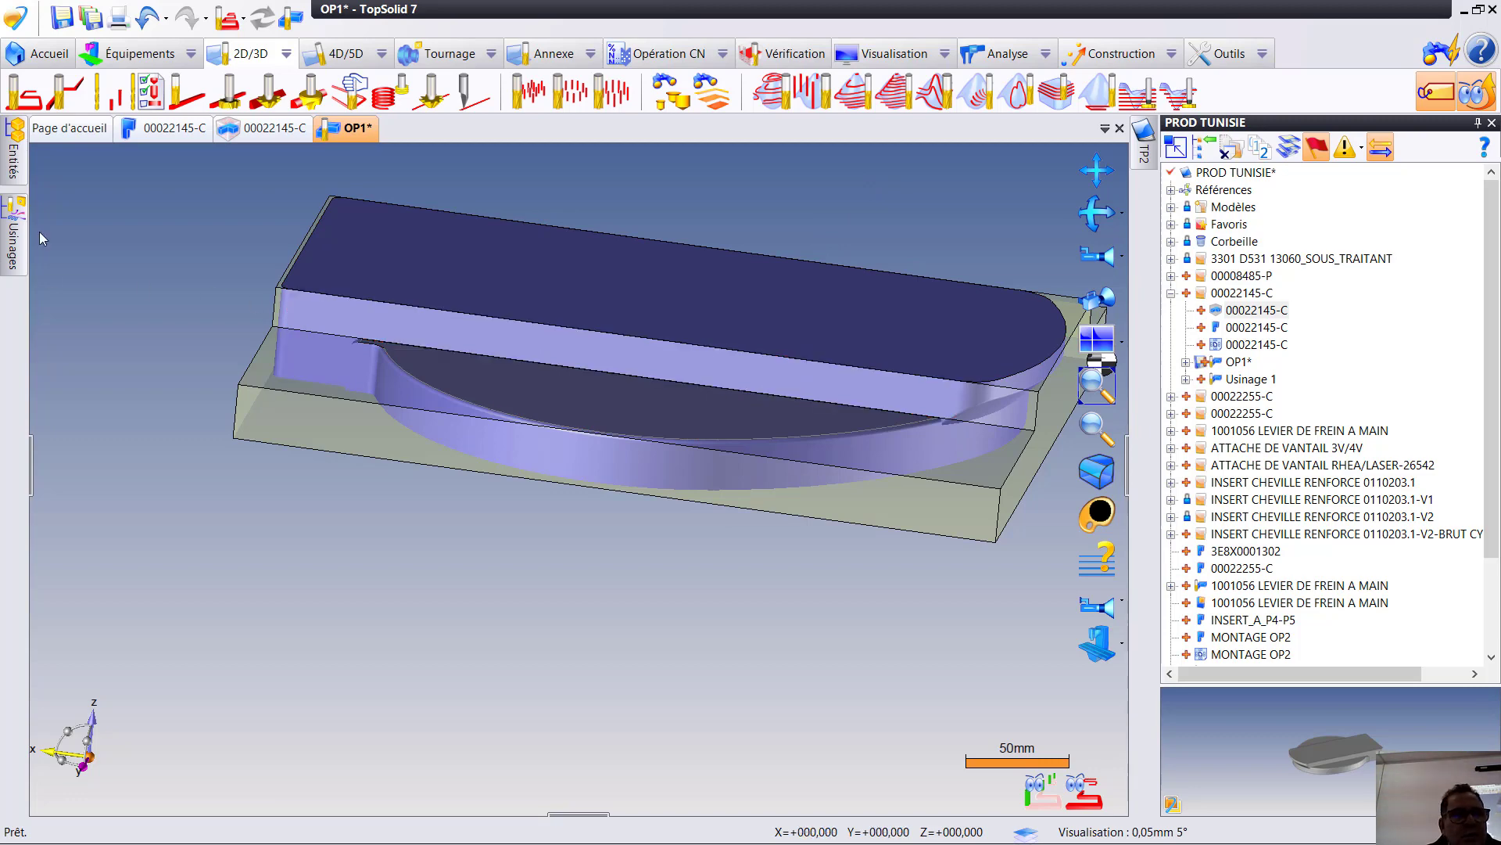
- Try to move the second Surfaçage operation after the Poche ouverte operation in the machining sequence
mouse_move(8, 246)
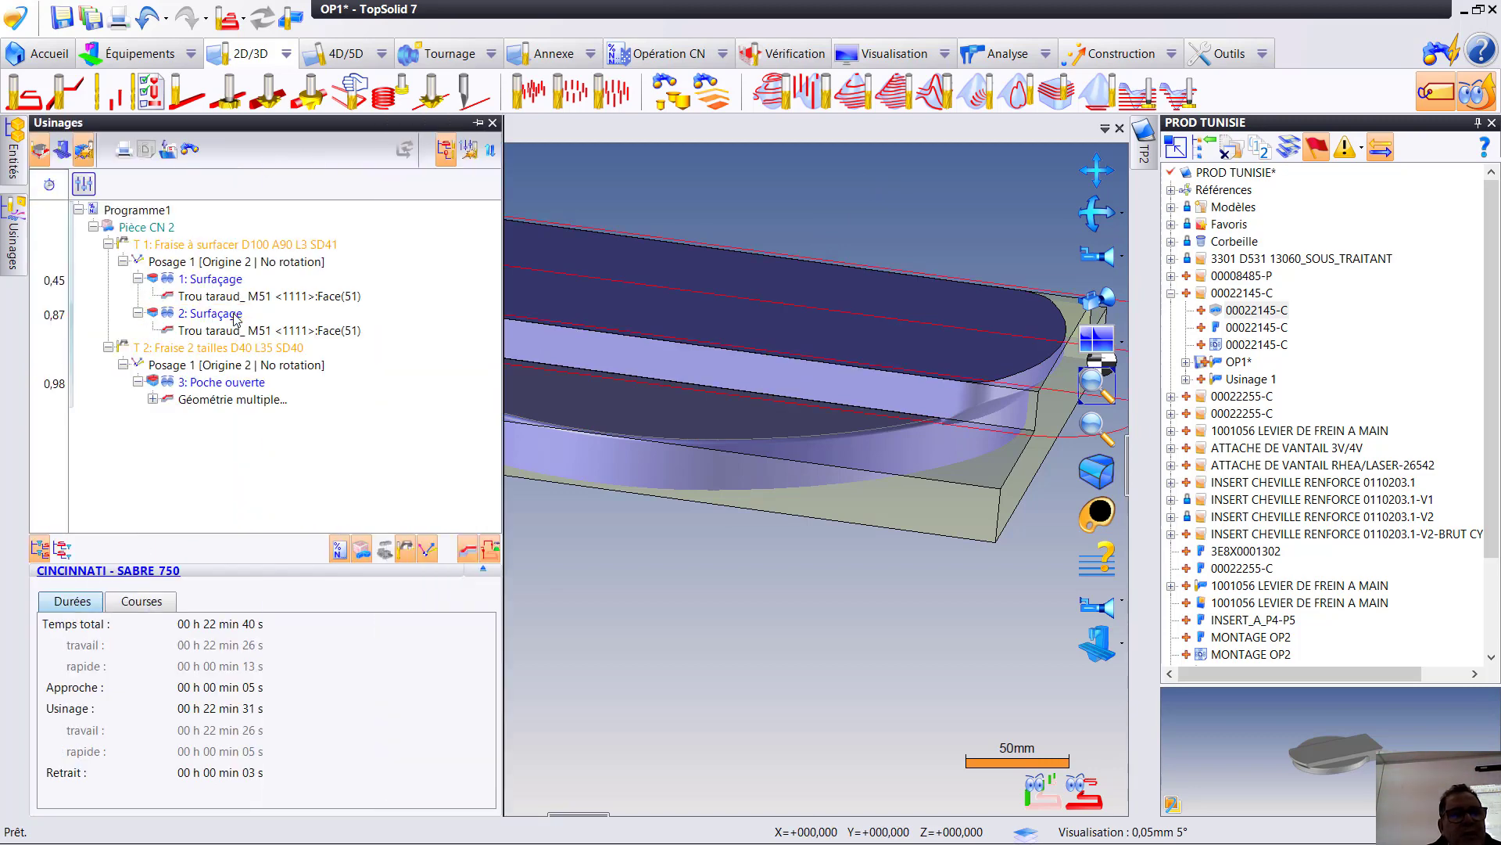
click(208, 315)
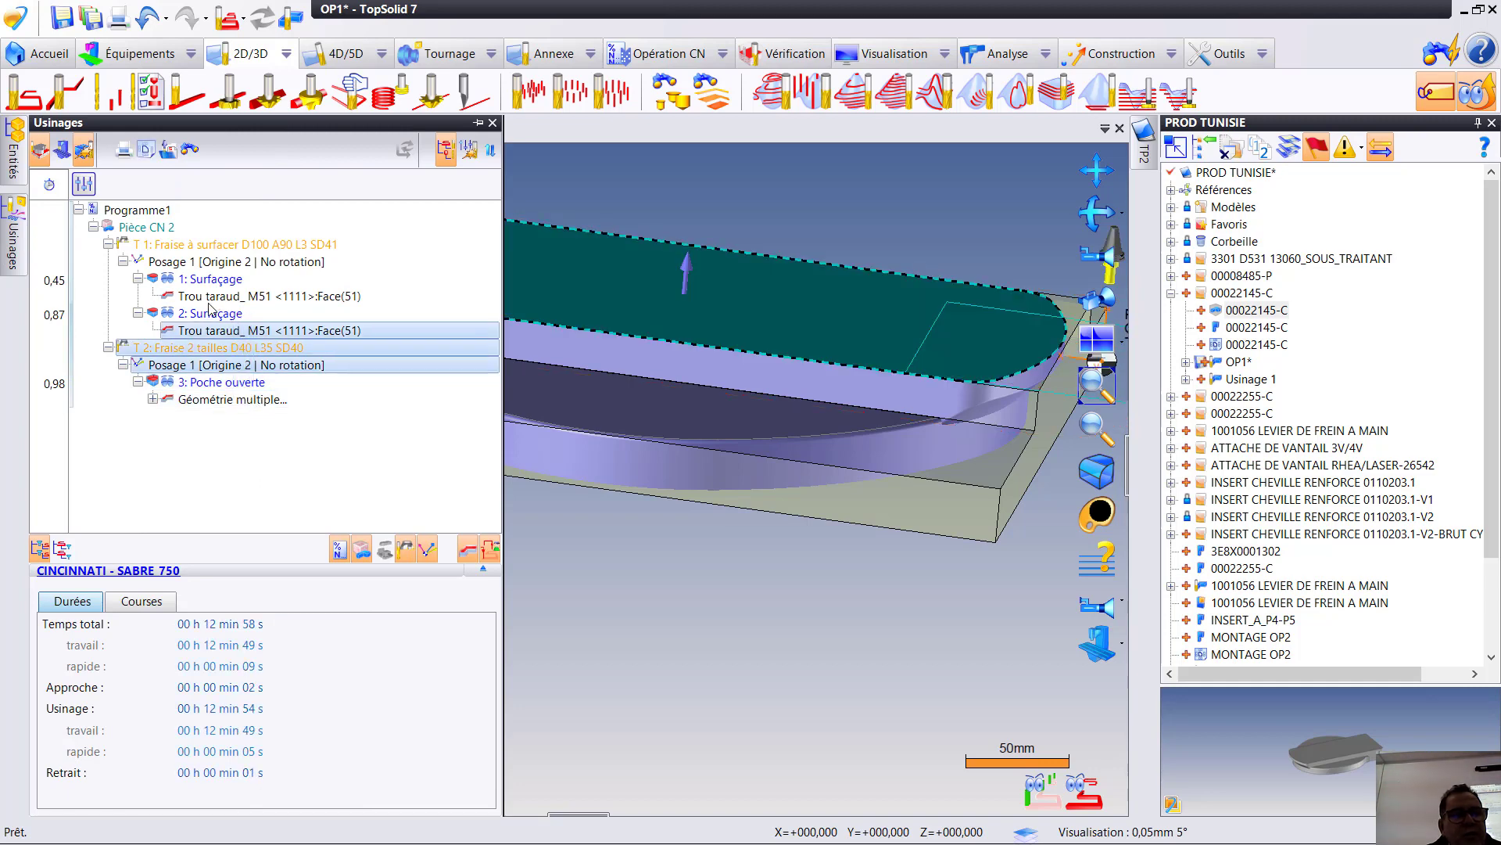
drag(208, 315, 191, 412)
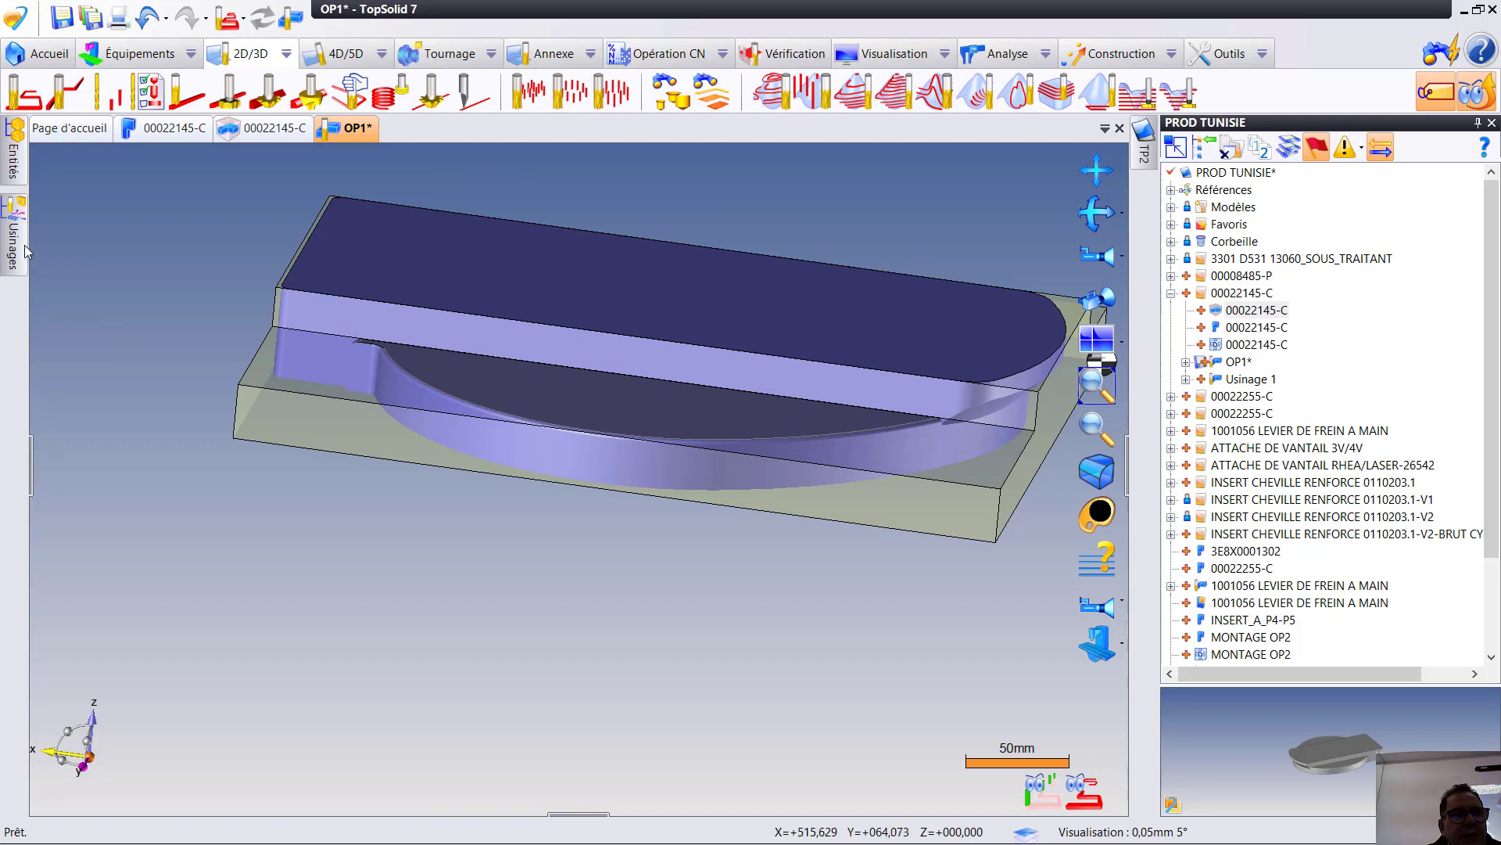
- Run a machine verification of all operations in Programme1 and start its animation
mouse_move(17, 246)
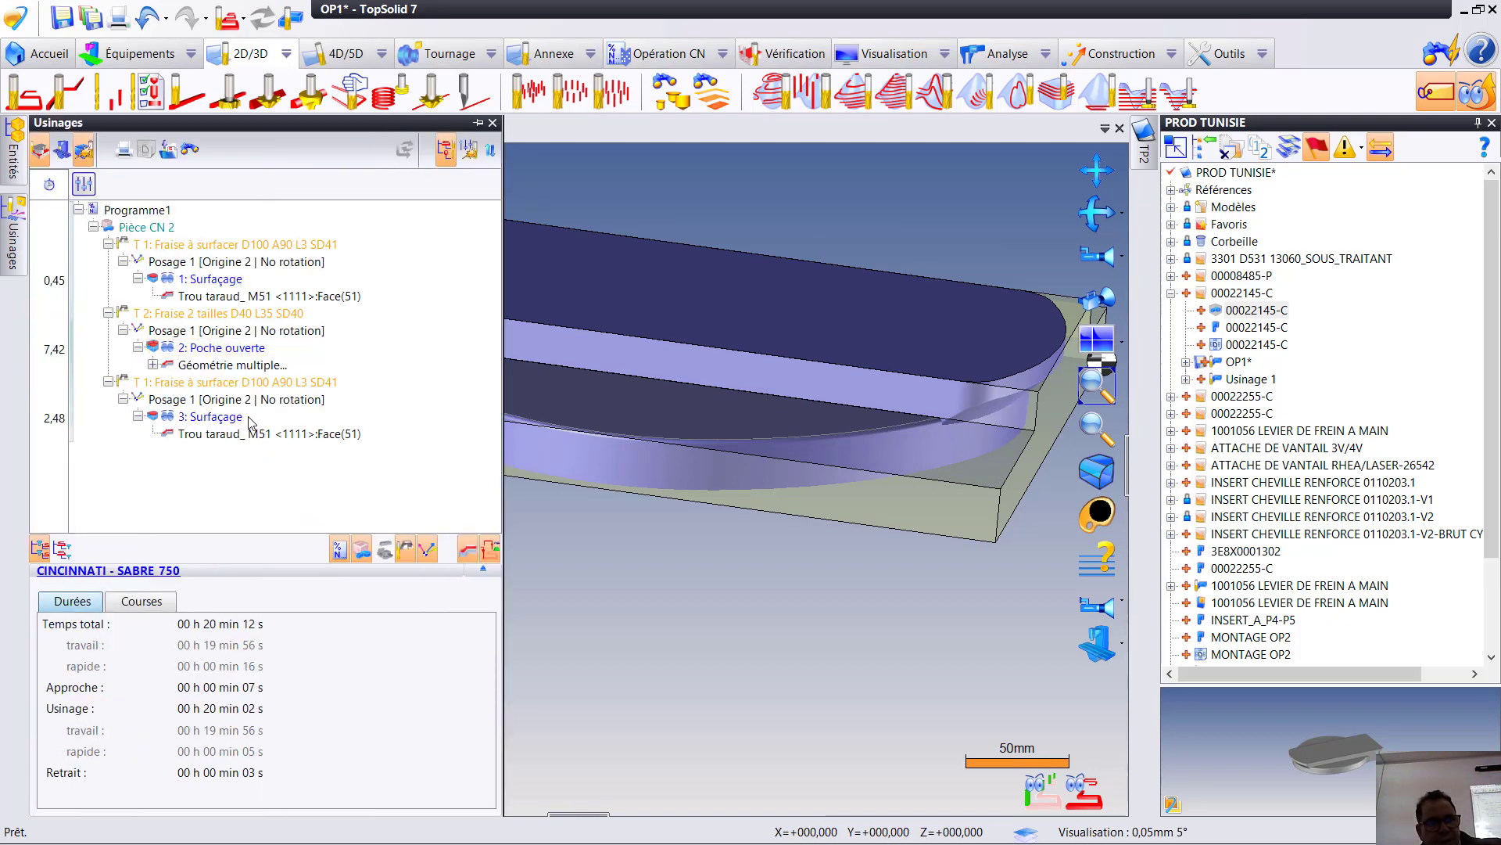
key(ctrl+a)
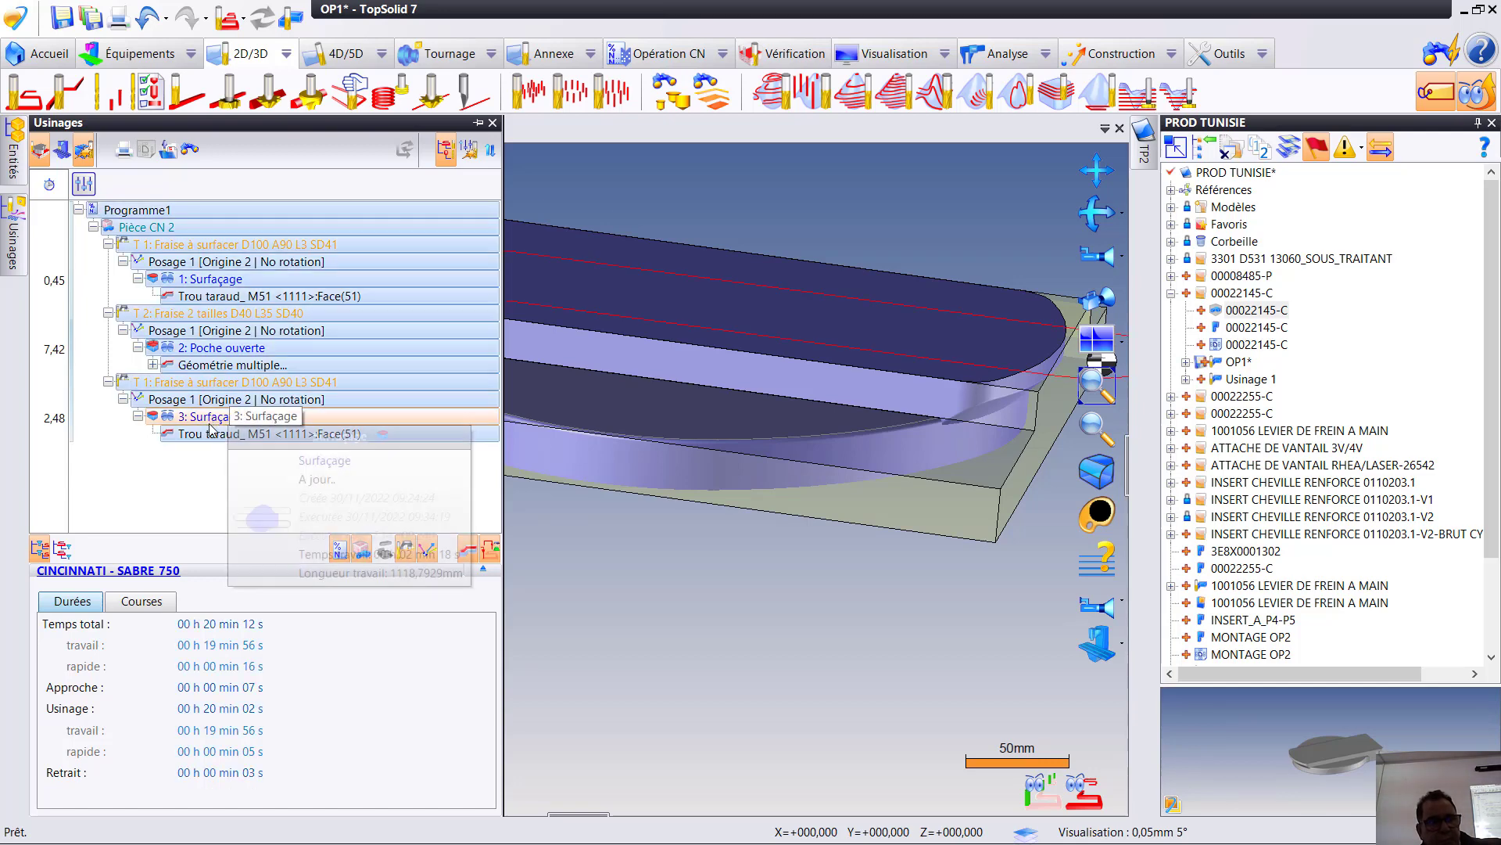
right_click(210, 388)
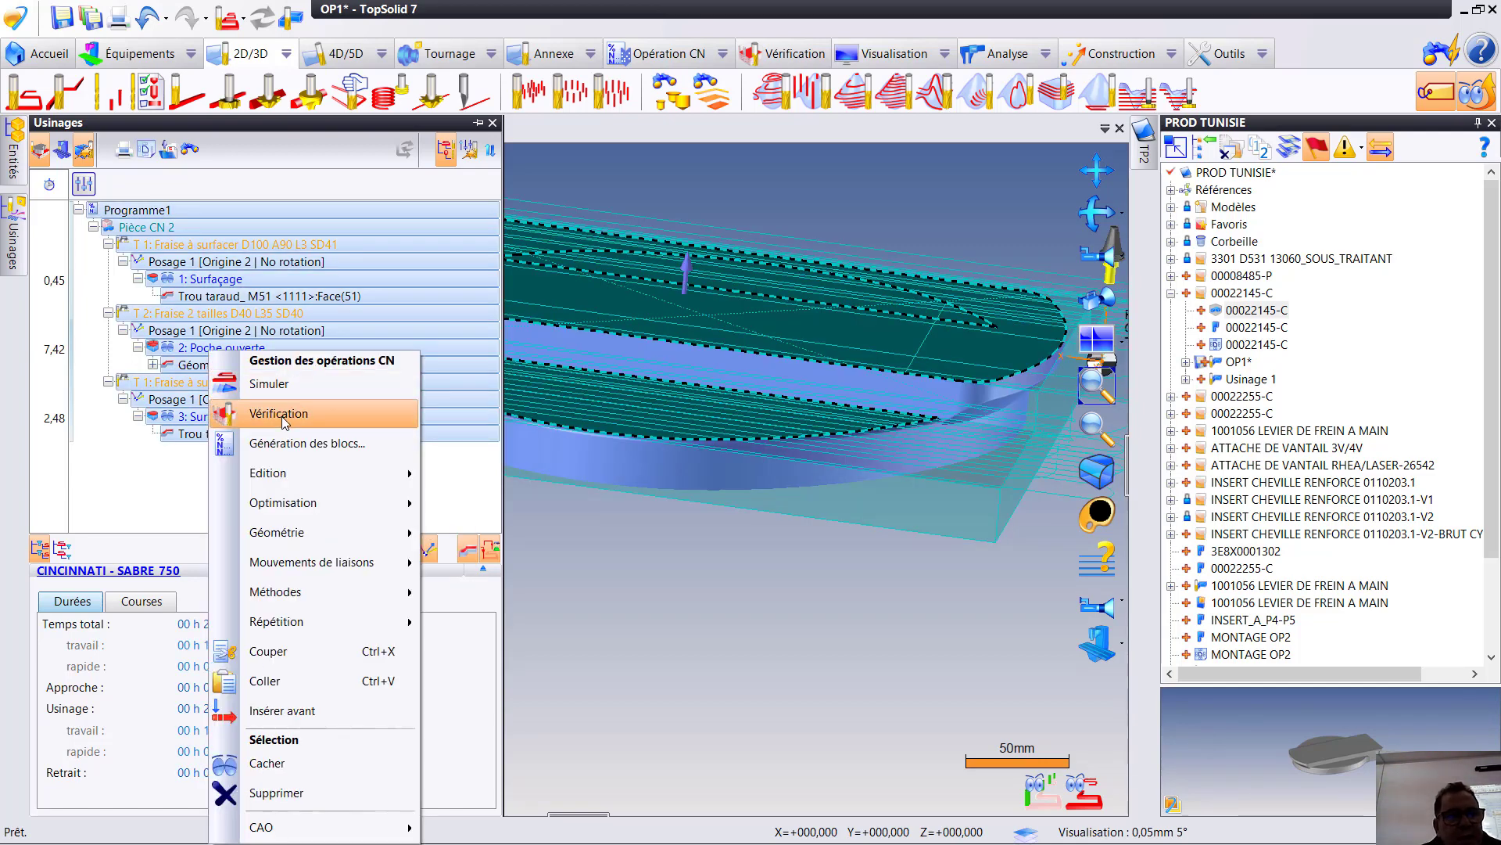
click(302, 419)
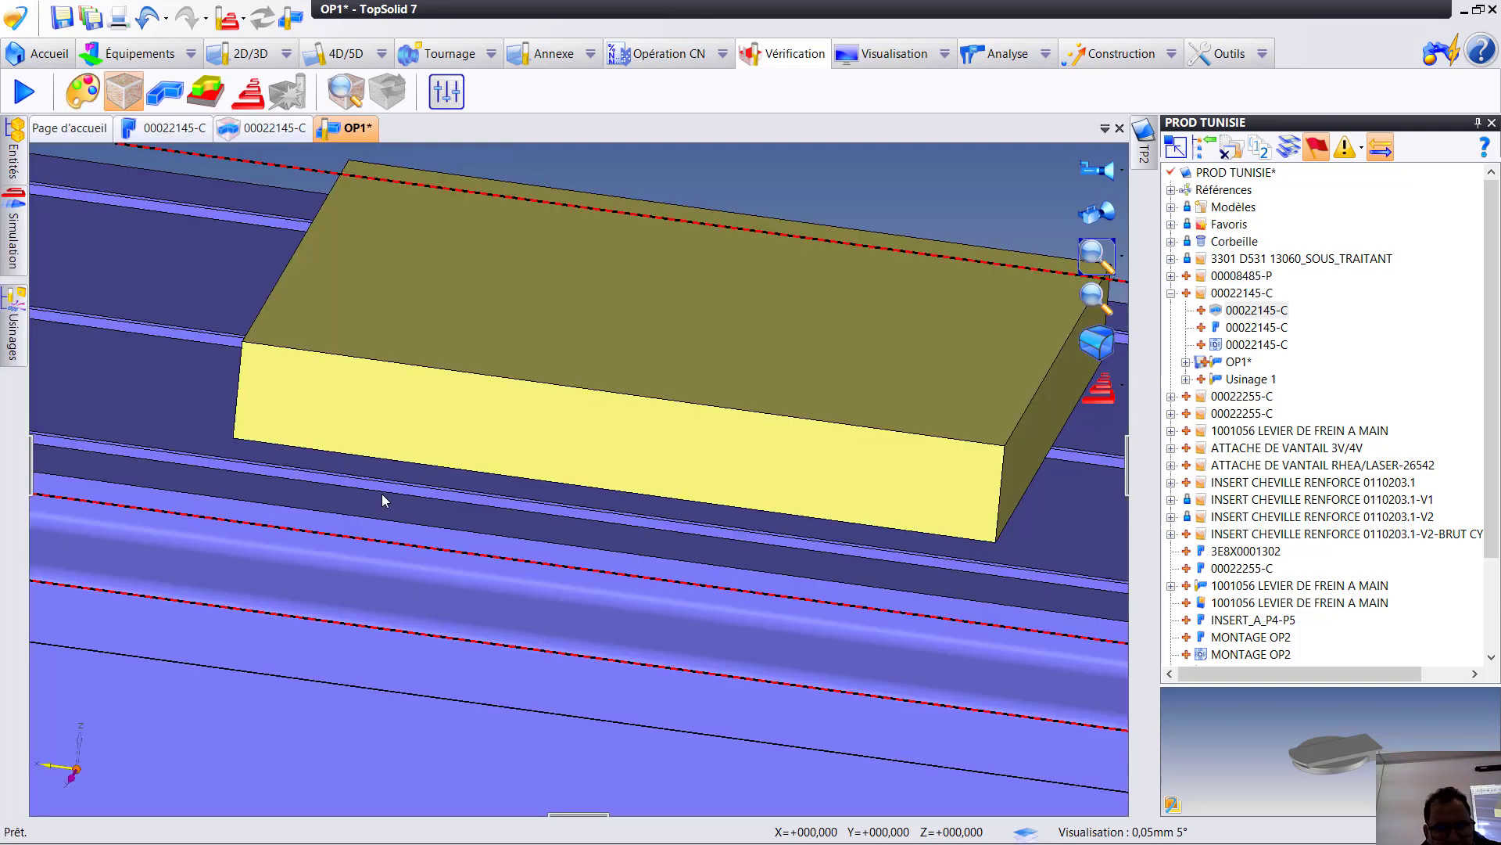
right_click(382, 494)
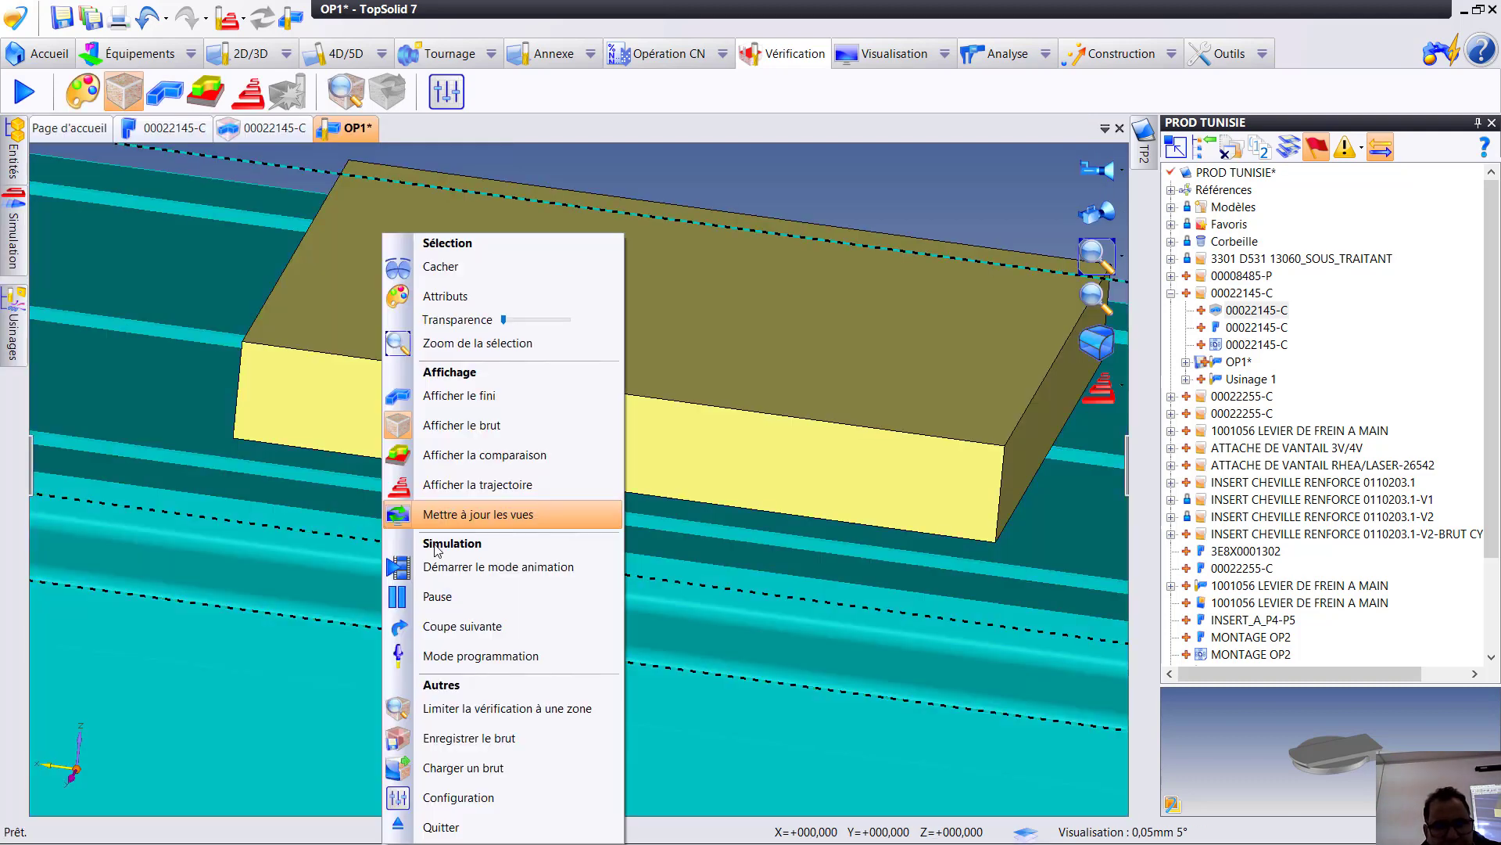
click(457, 571)
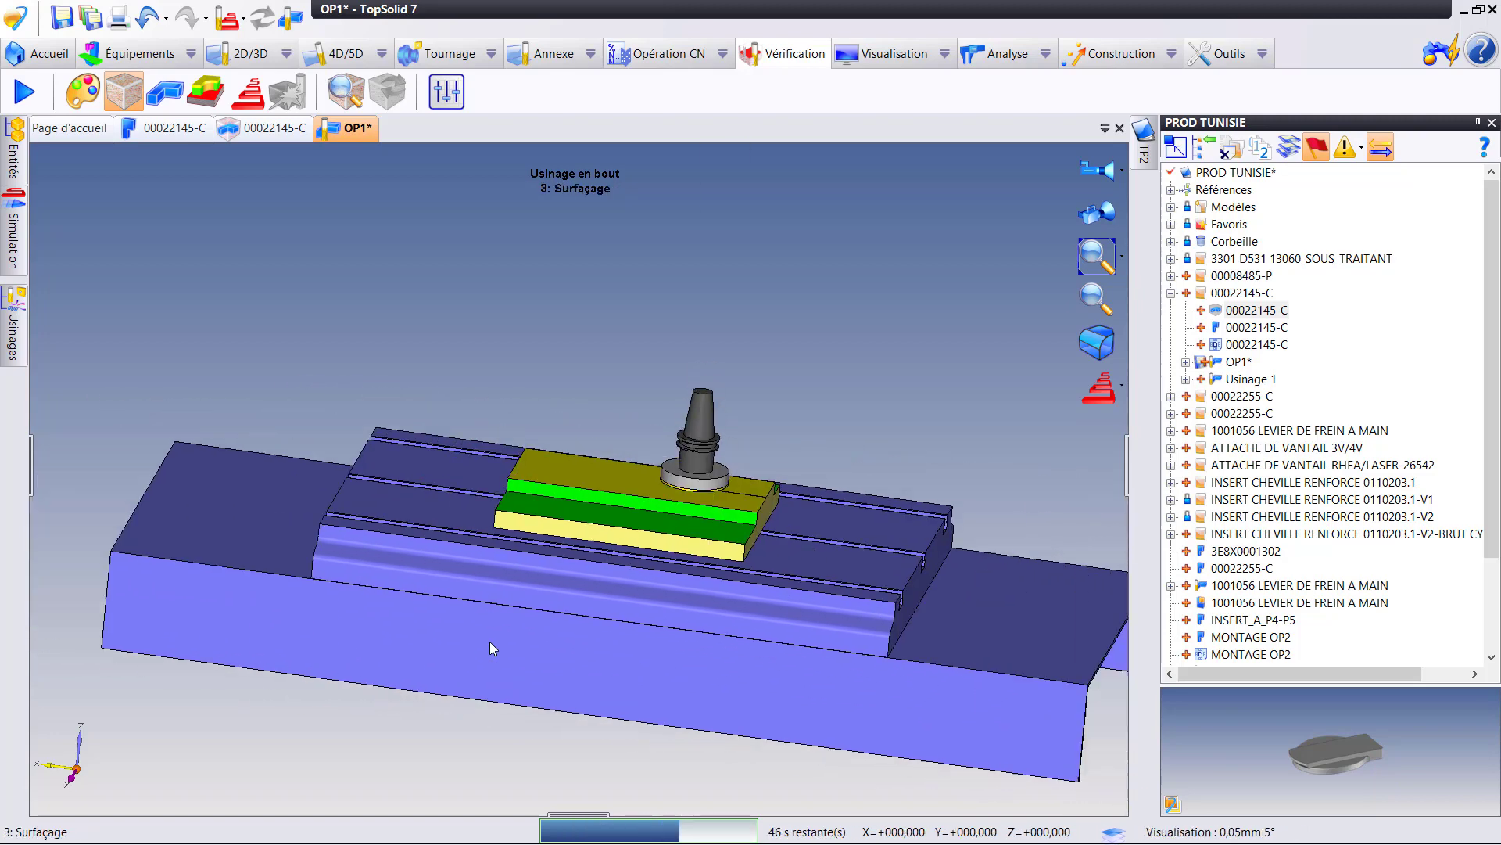
- Display the comparison between the machined stock and the finished part, examine it from above and quit the verification
click(206, 92)
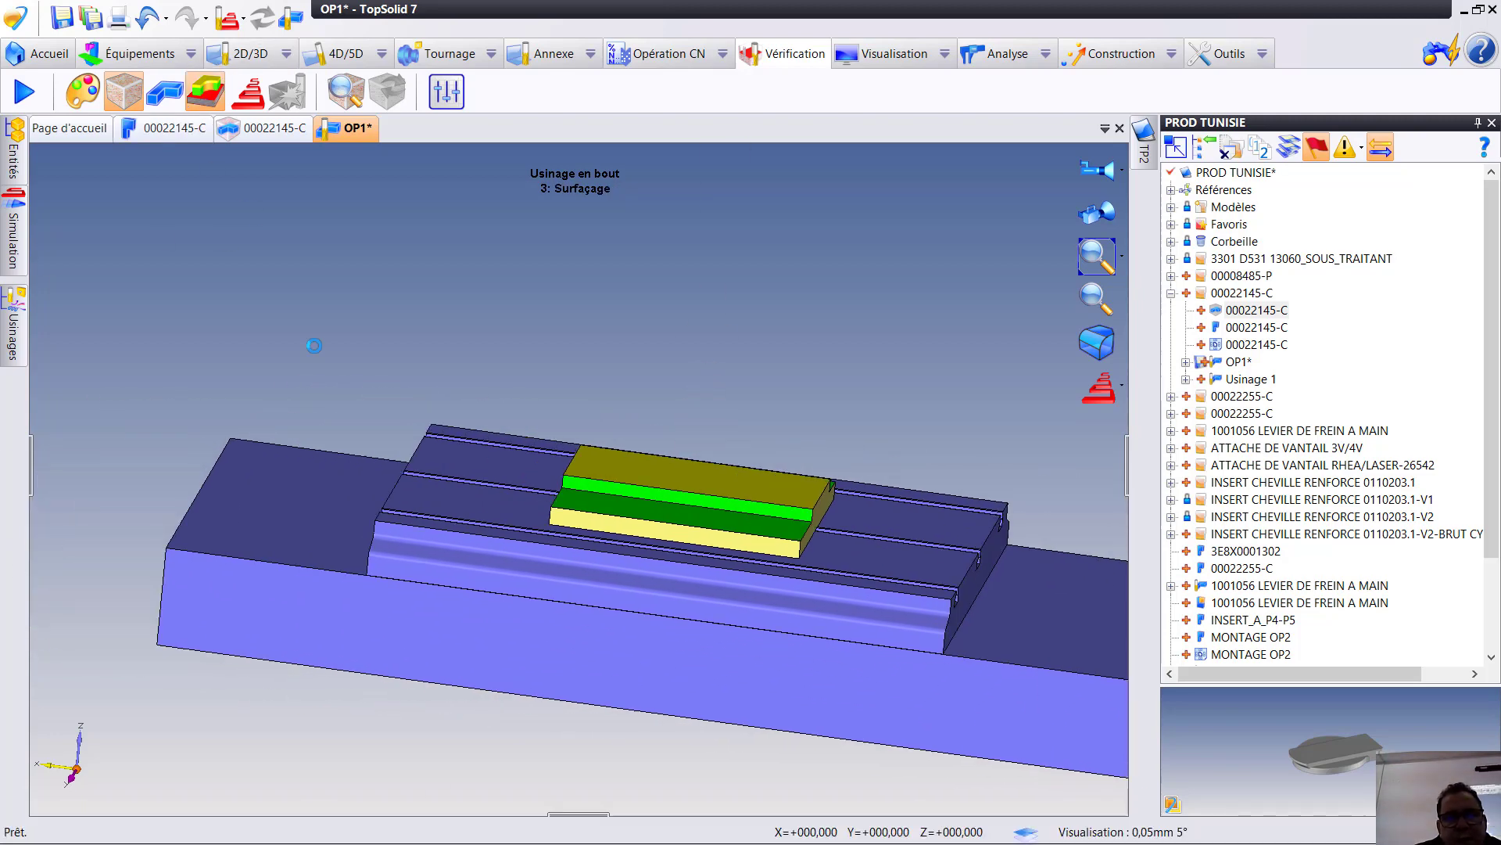
middle_drag(728, 469, 721, 503)
scroll(729, 483, up, 4)
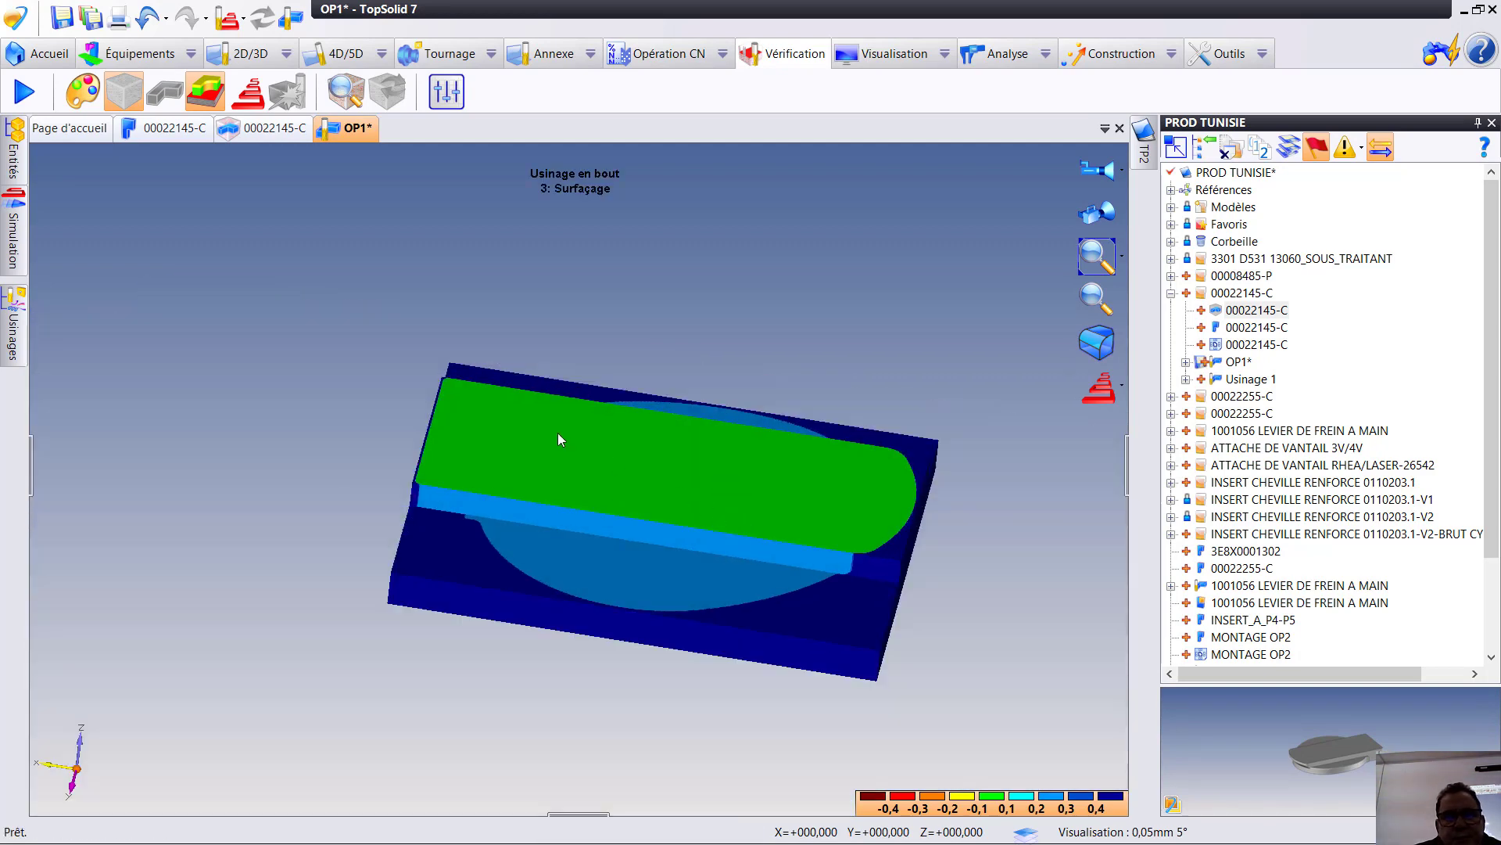
right_click(653, 315)
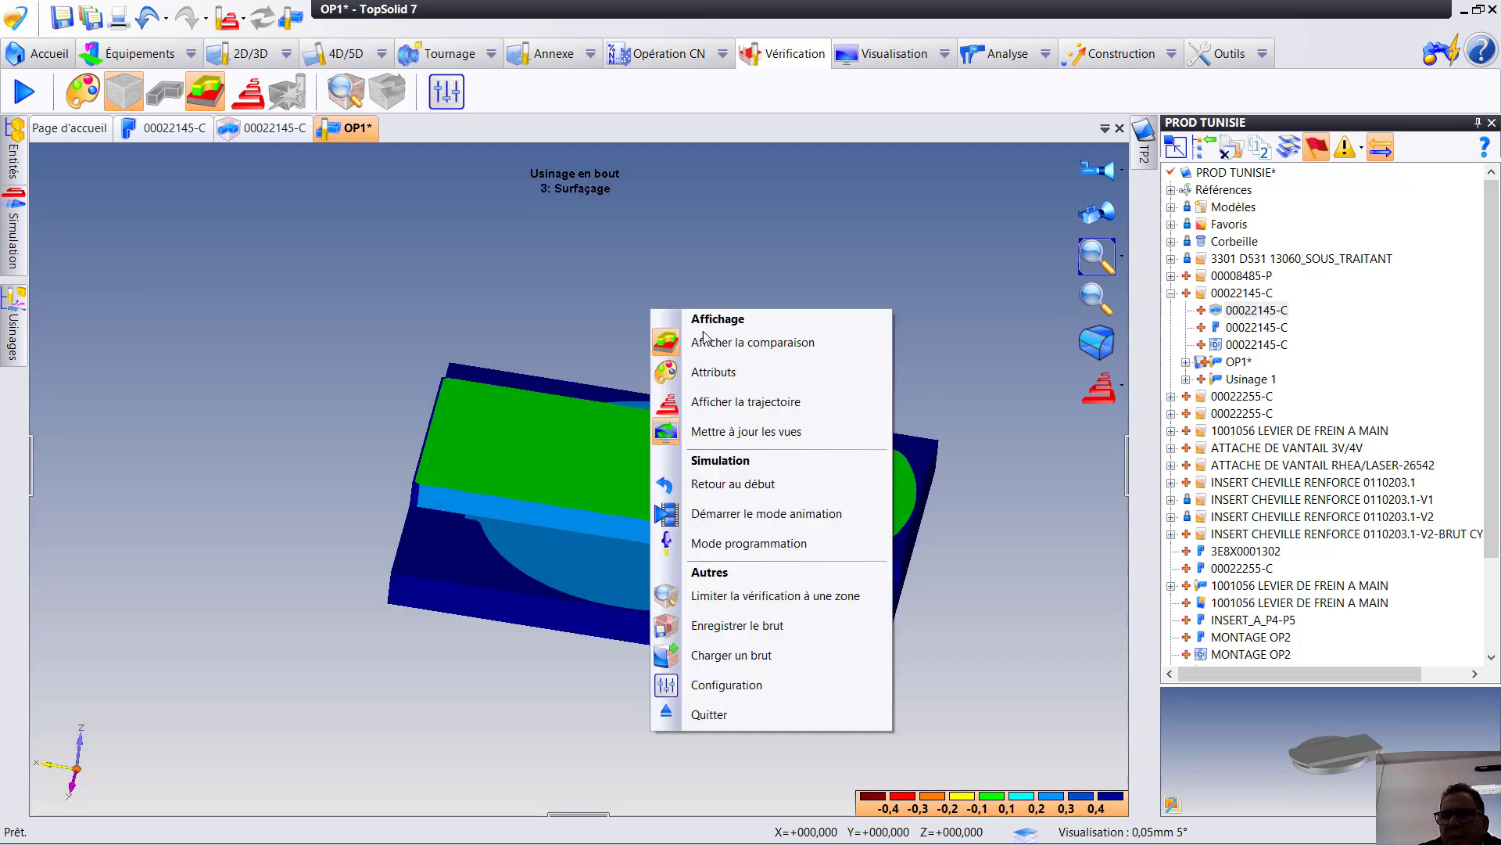
click(721, 713)
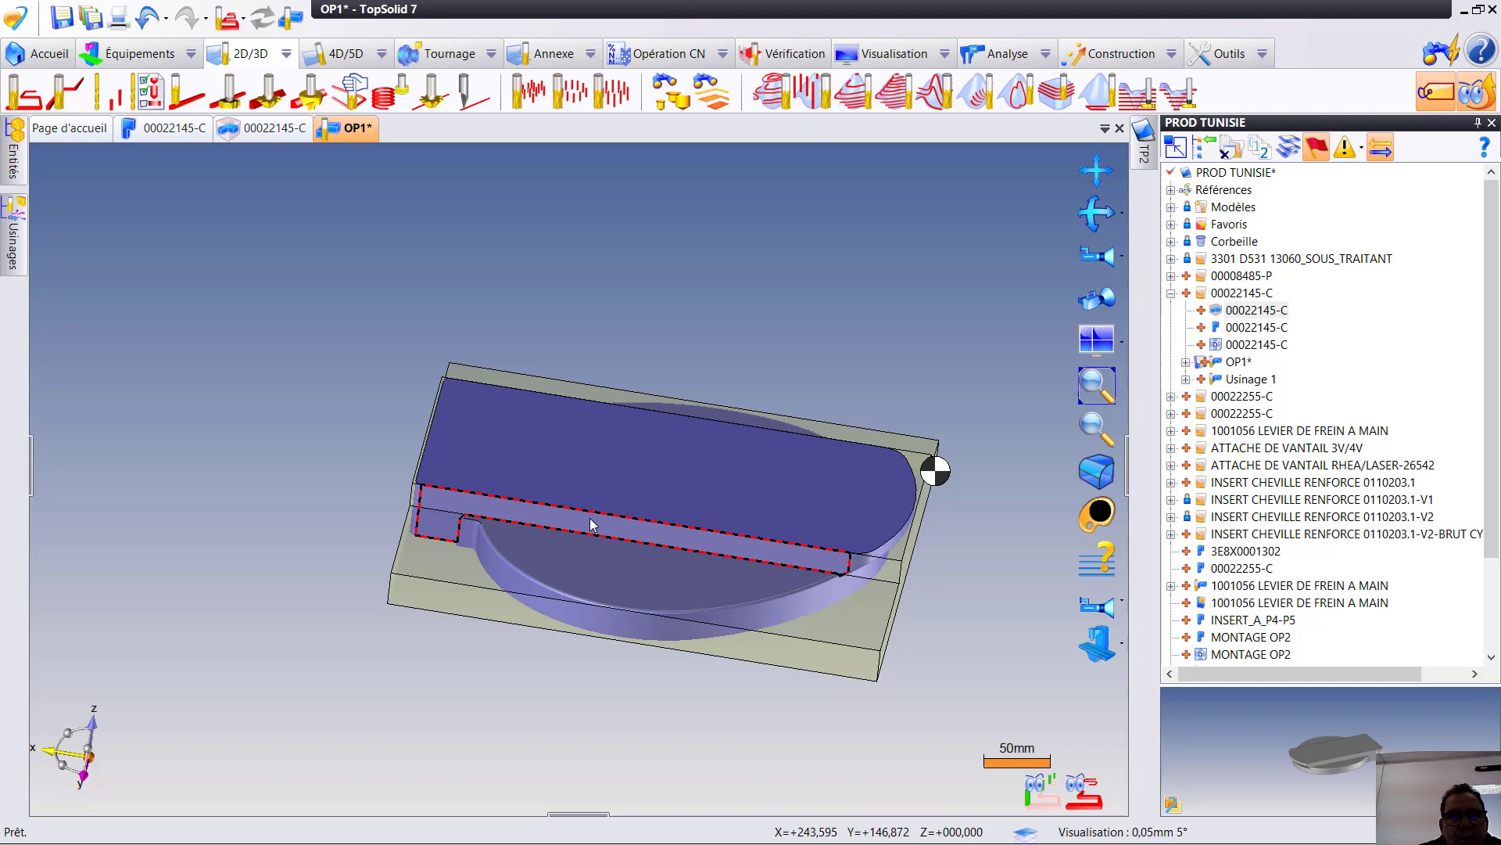
- Duplicate the Poche ouverte operation right after the original, keeping the 40 mm cutter T2 and the same two faces
scroll(475, 516, up, 5)
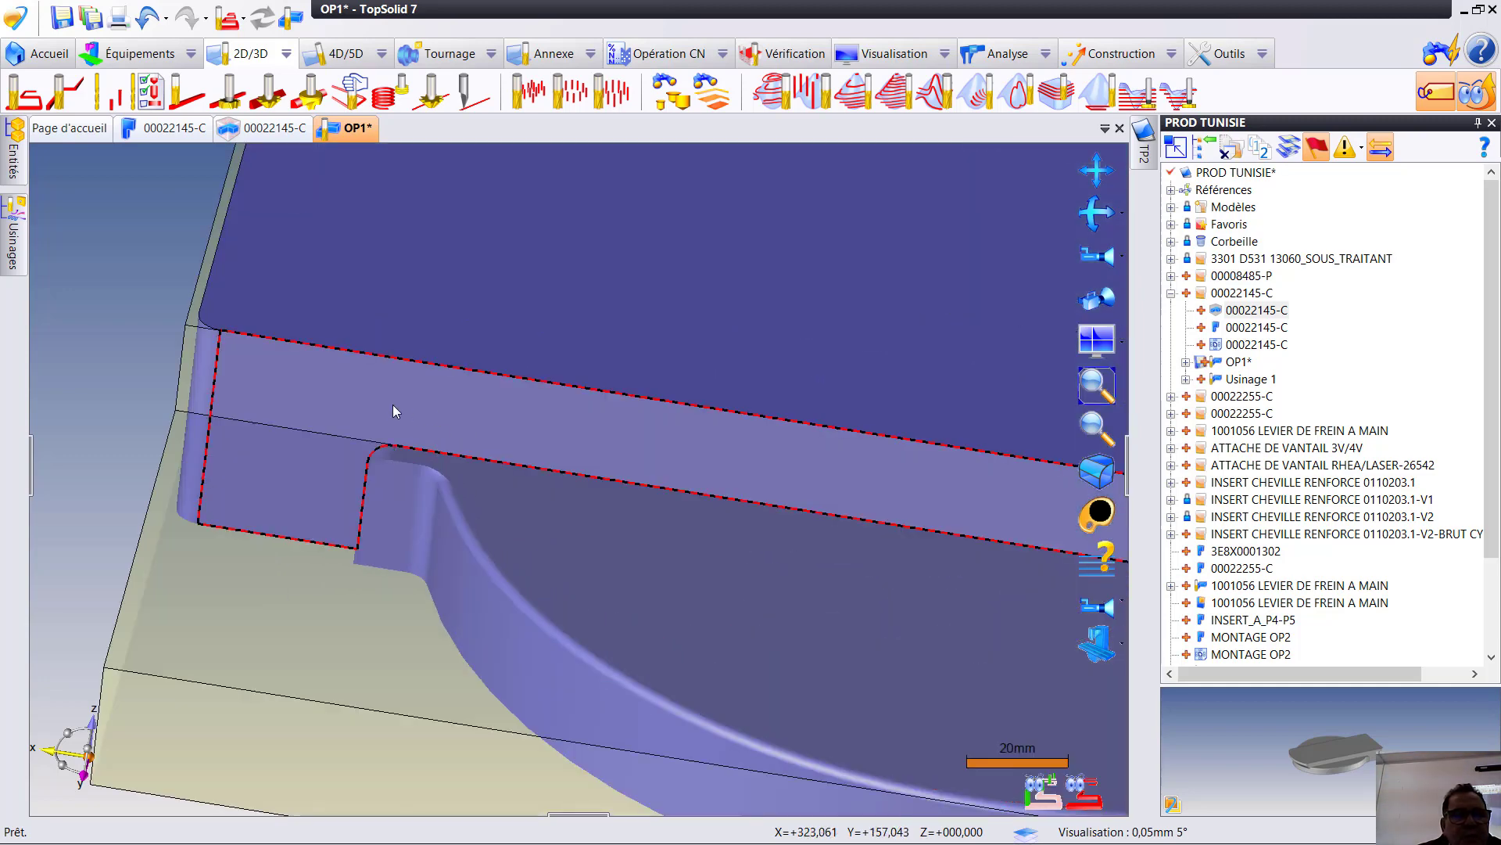
middle_drag(404, 411, 317, 457)
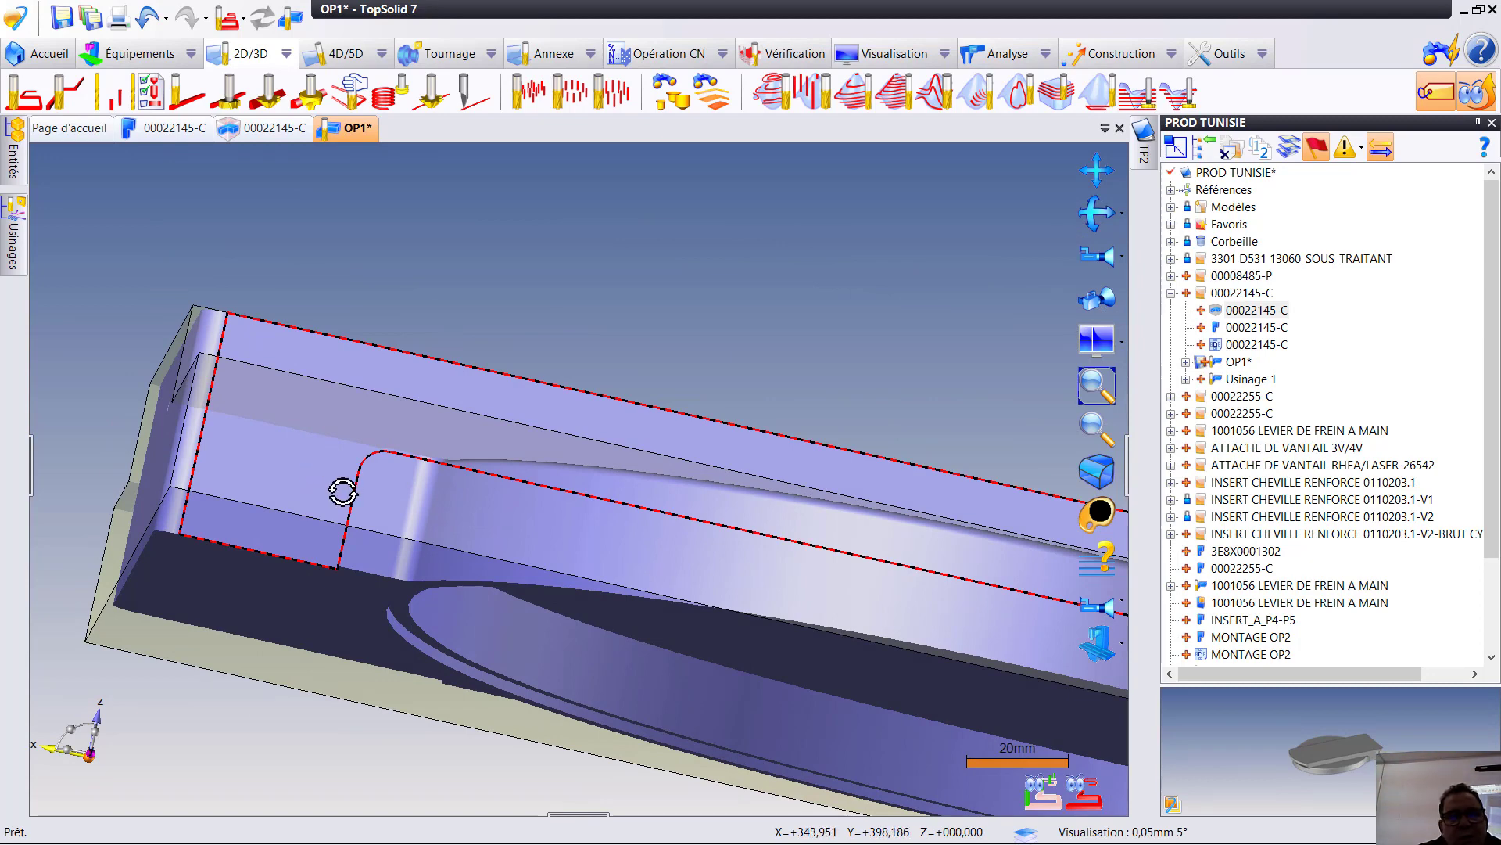
middle_drag(339, 486, 724, 547)
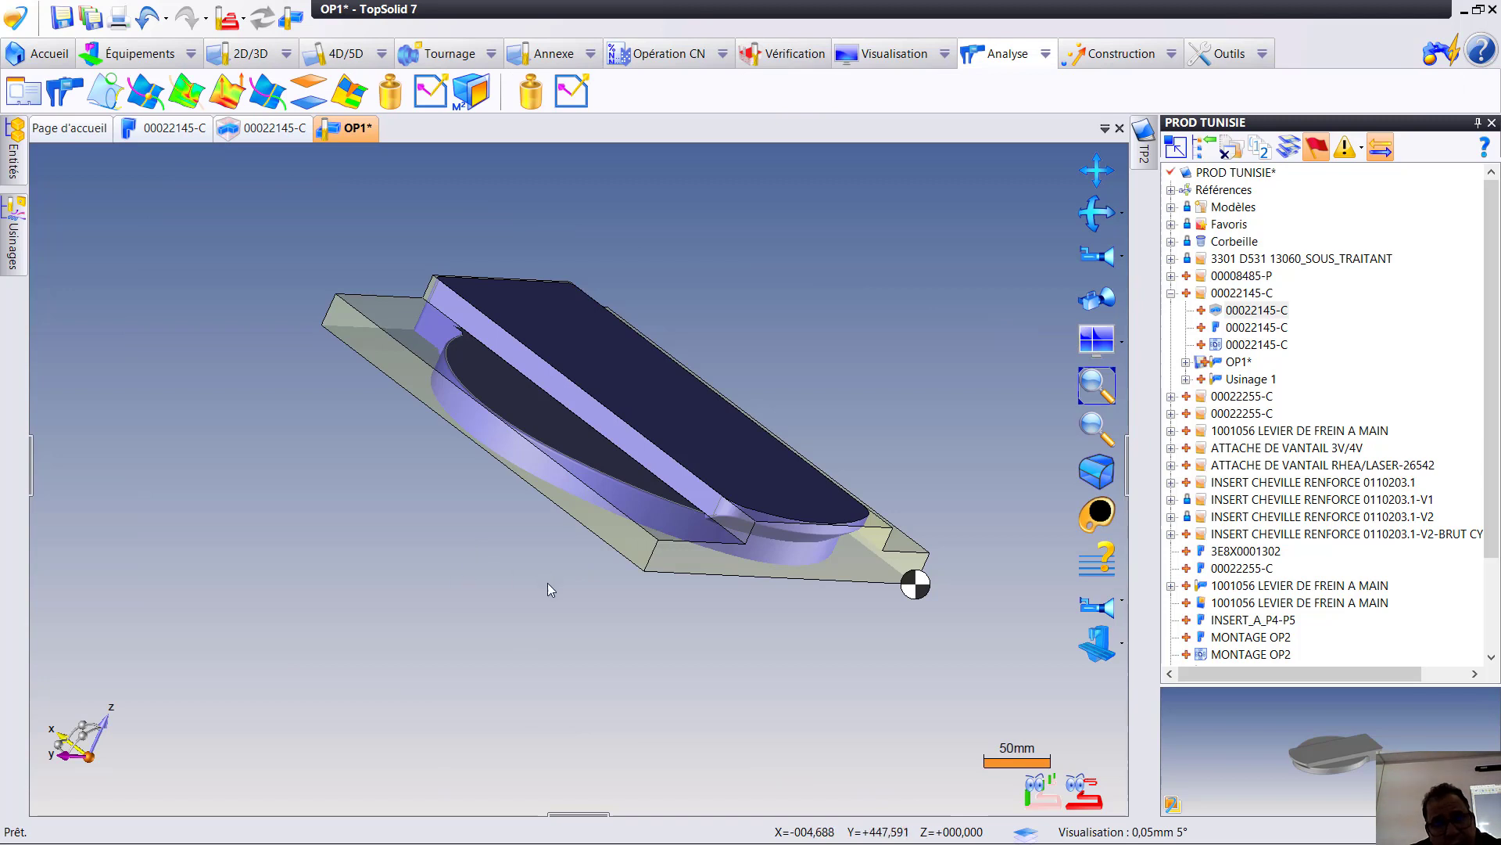
middle_drag(527, 519, 688, 551)
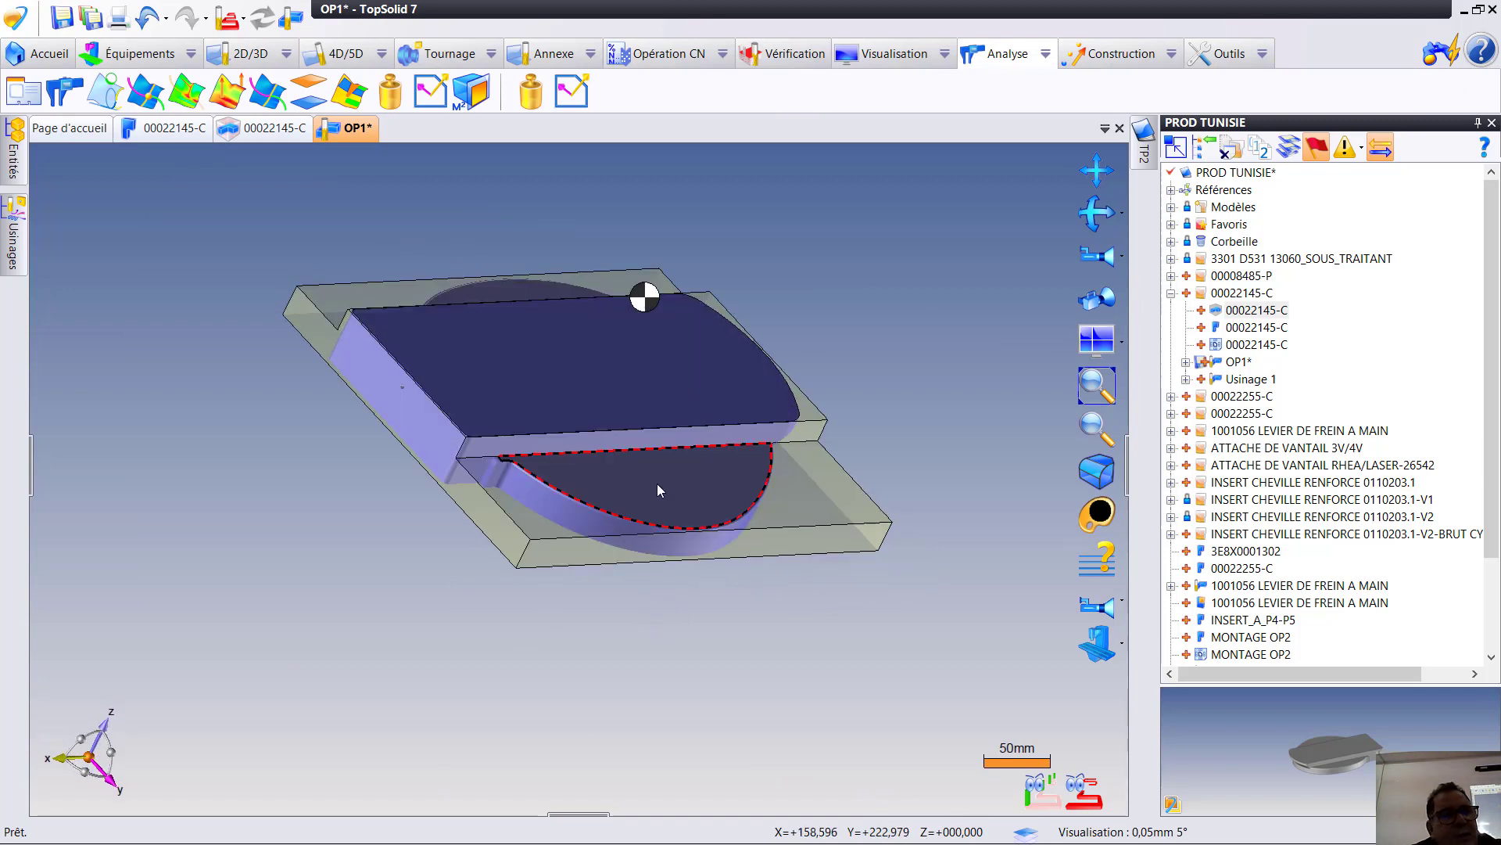
click(22, 235)
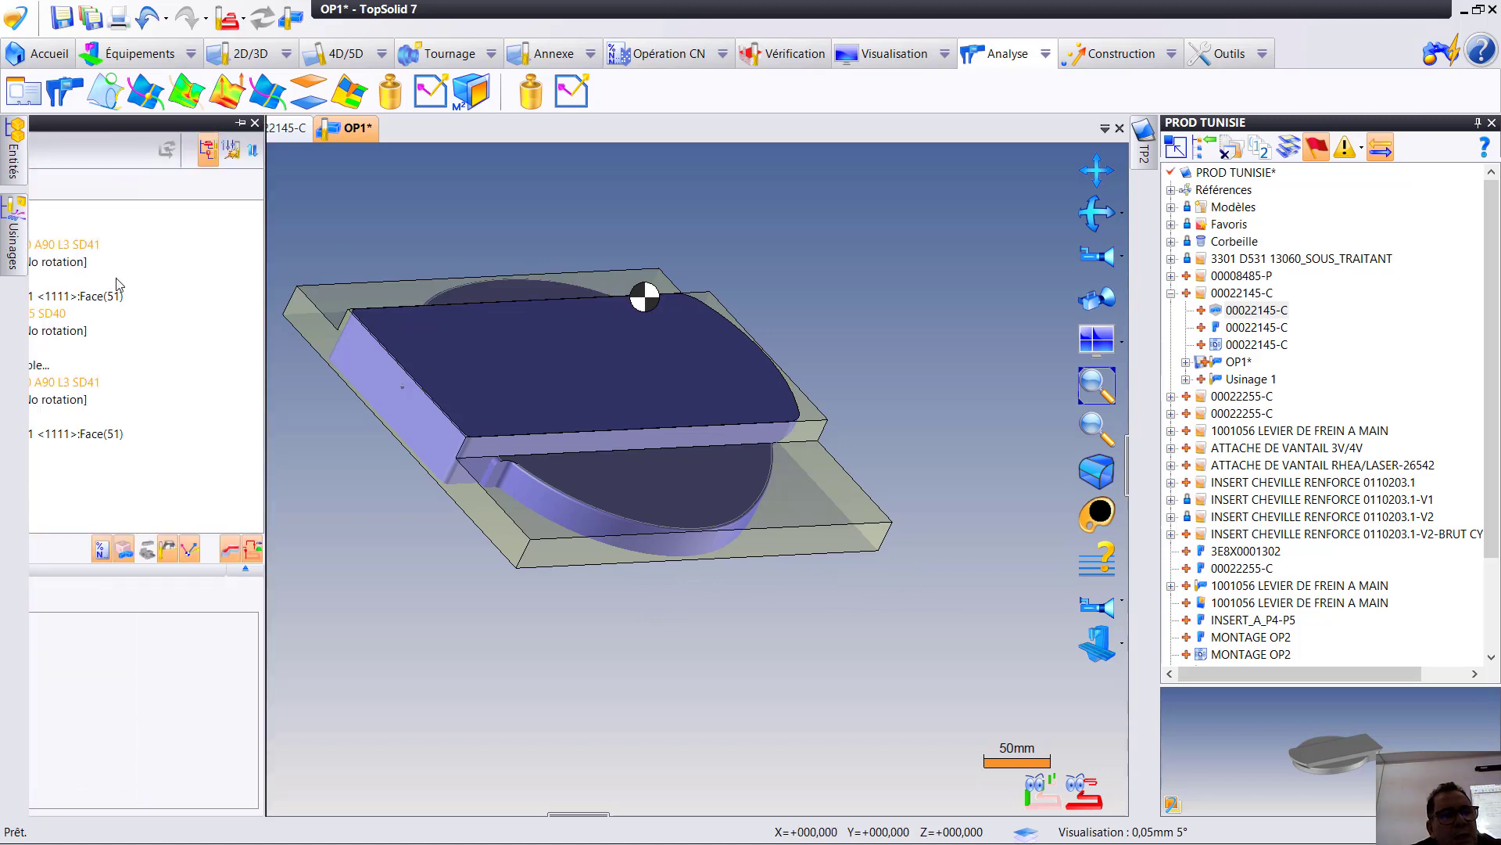
click(227, 418)
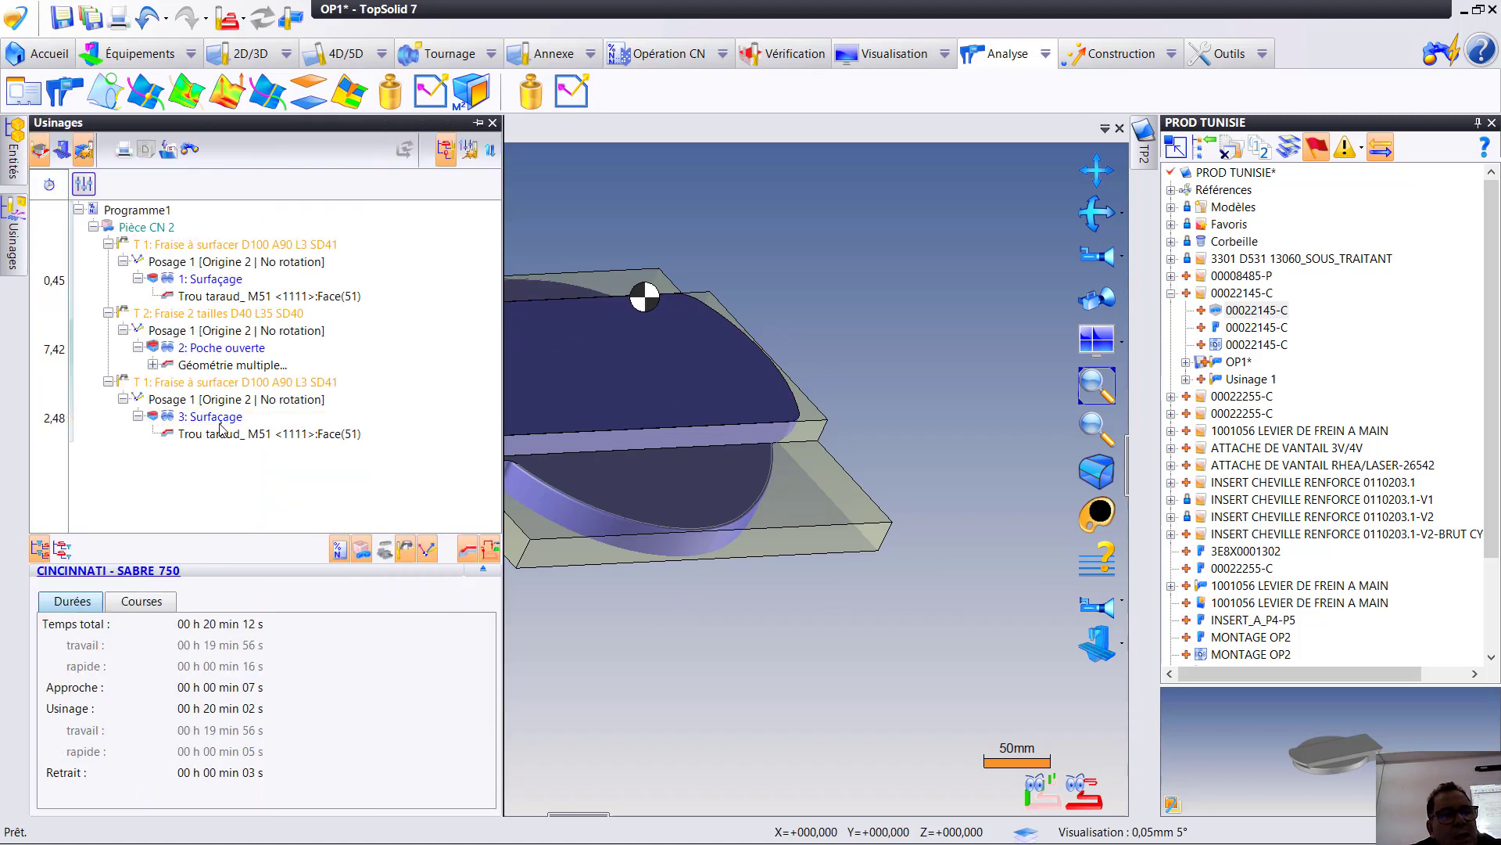
right_click(252, 349)
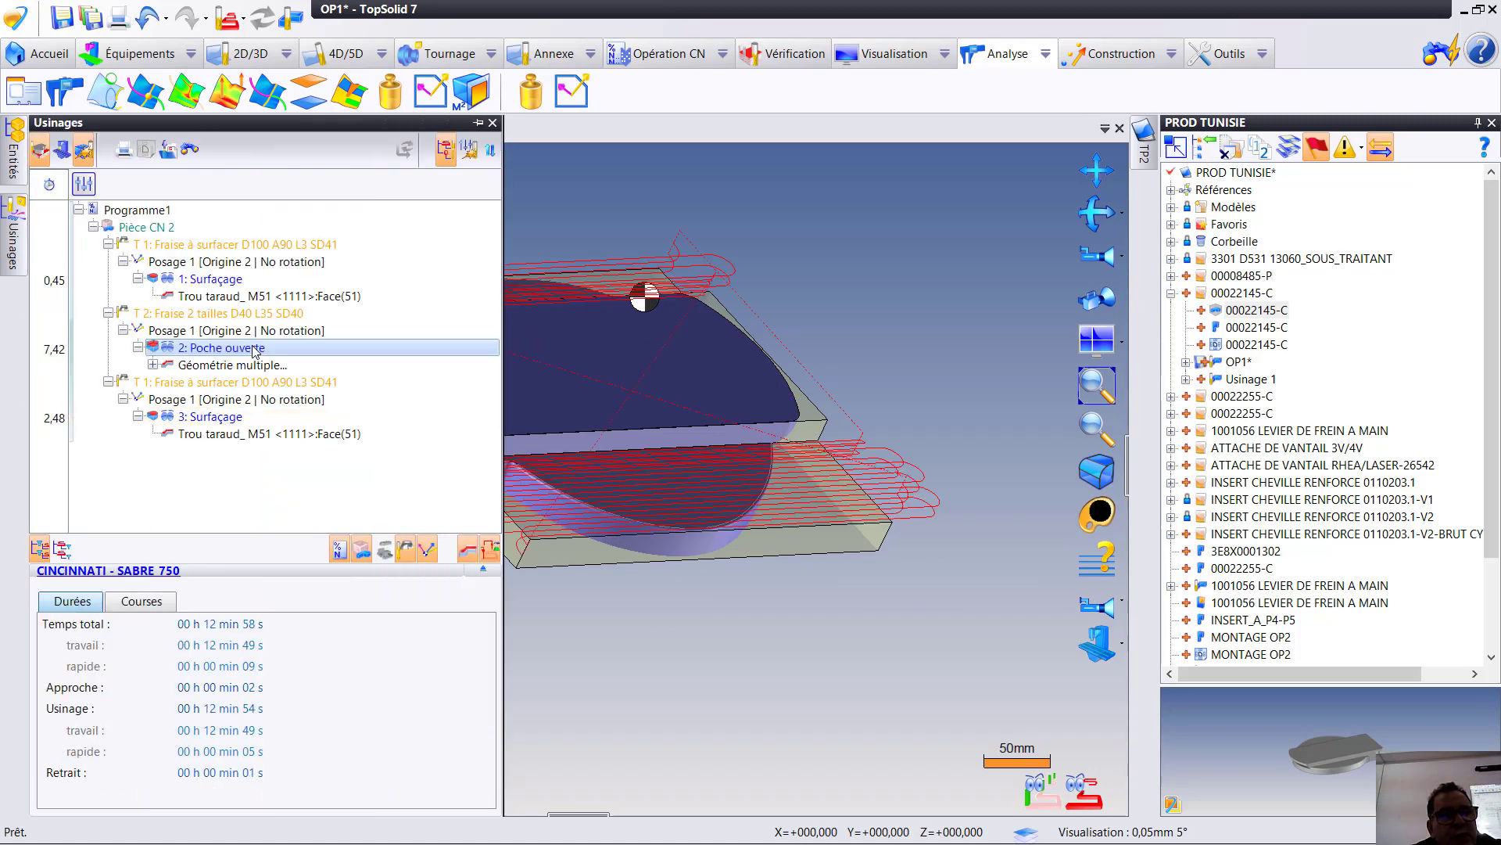
click(239, 352)
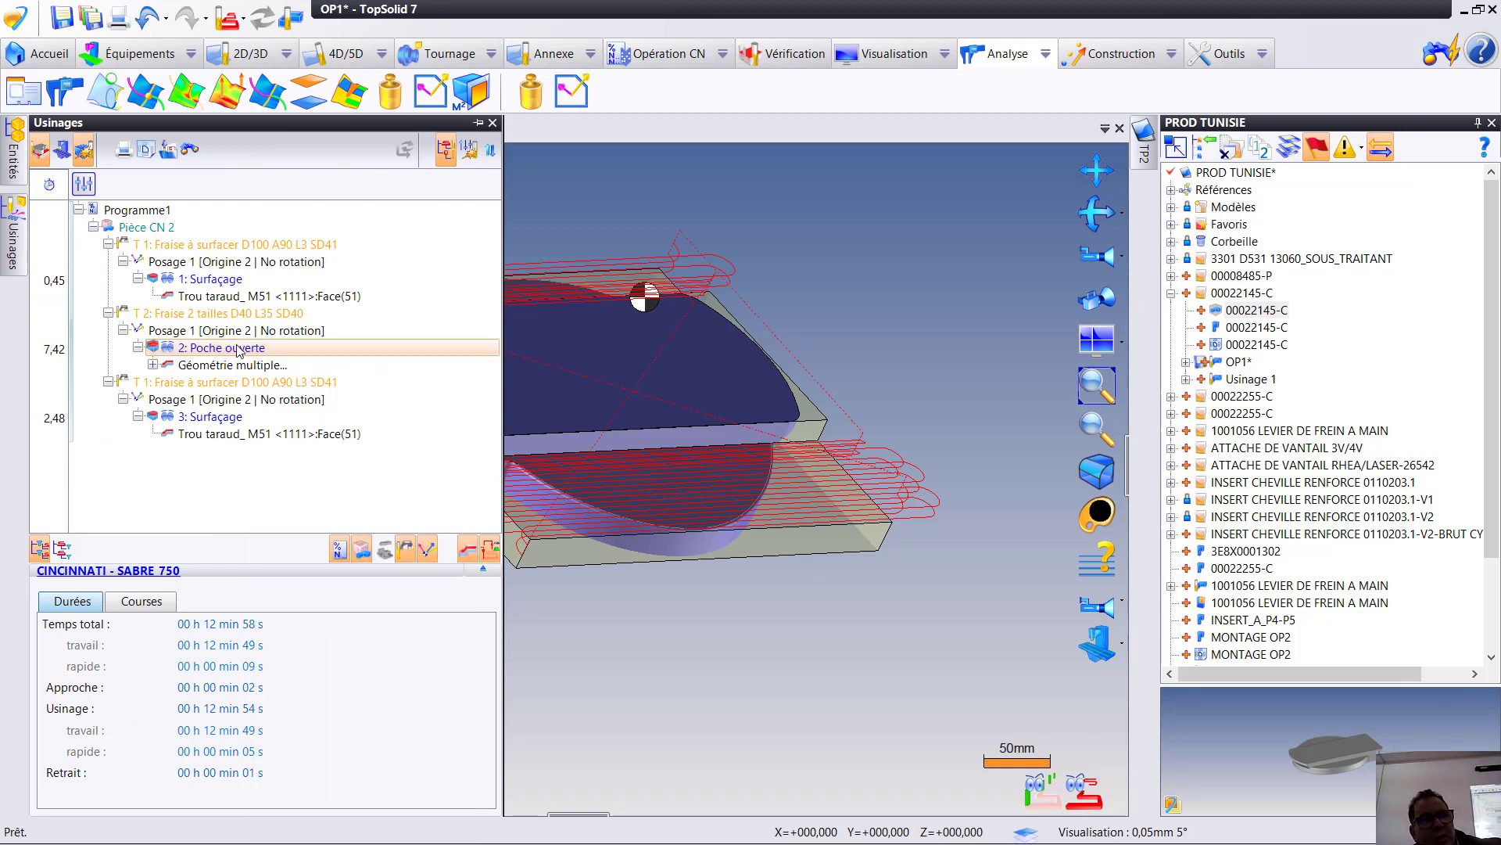
right_click(238, 350)
click(221, 363)
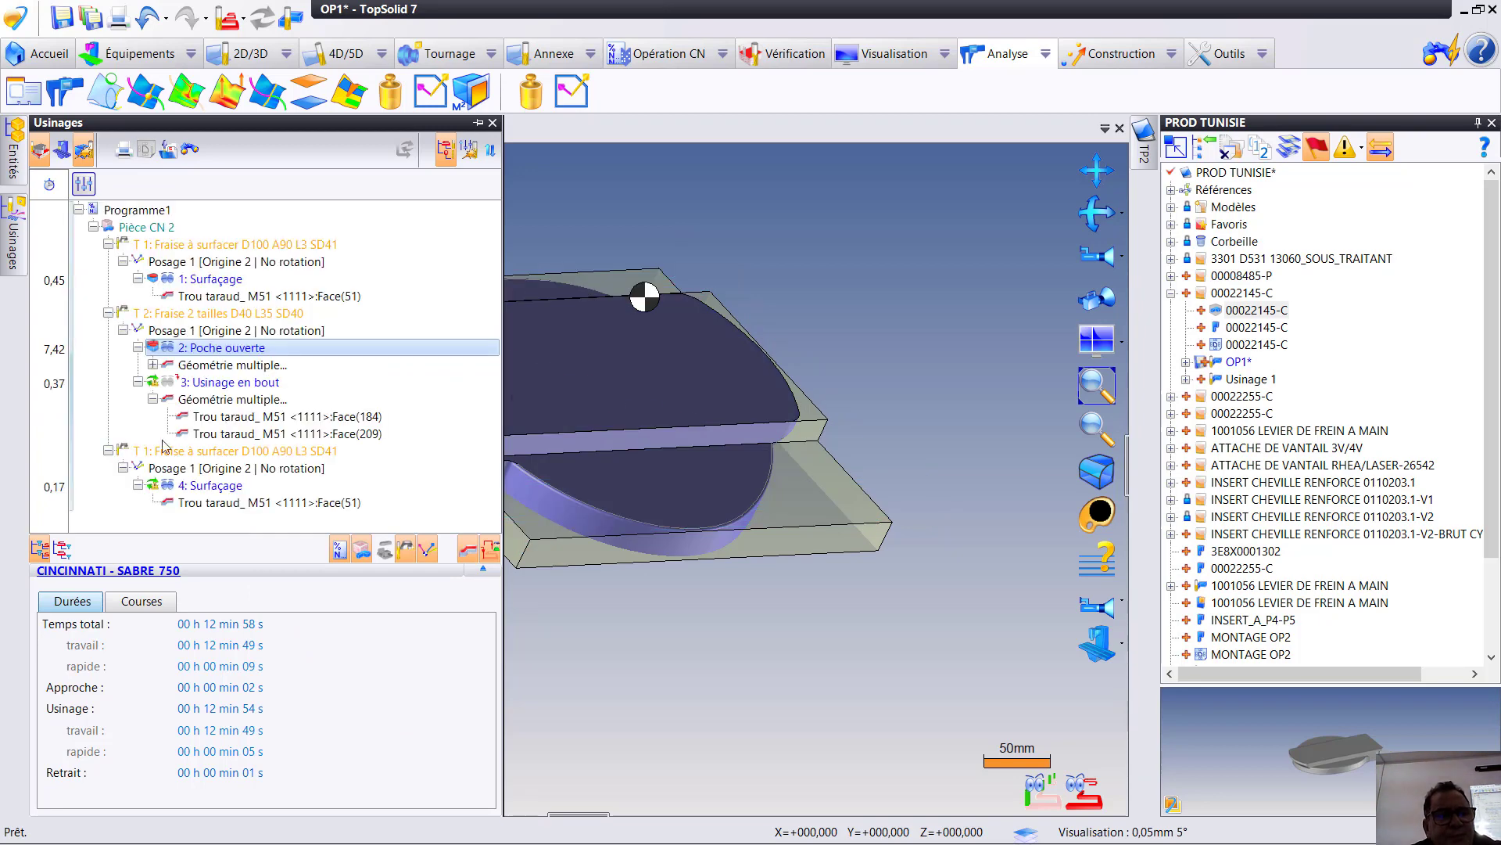
- Set the floor allowance (Surép. de fond) of the duplicated end-milling operation to 0 mm, recompute its toolpath and validate it
double_click(252, 383)
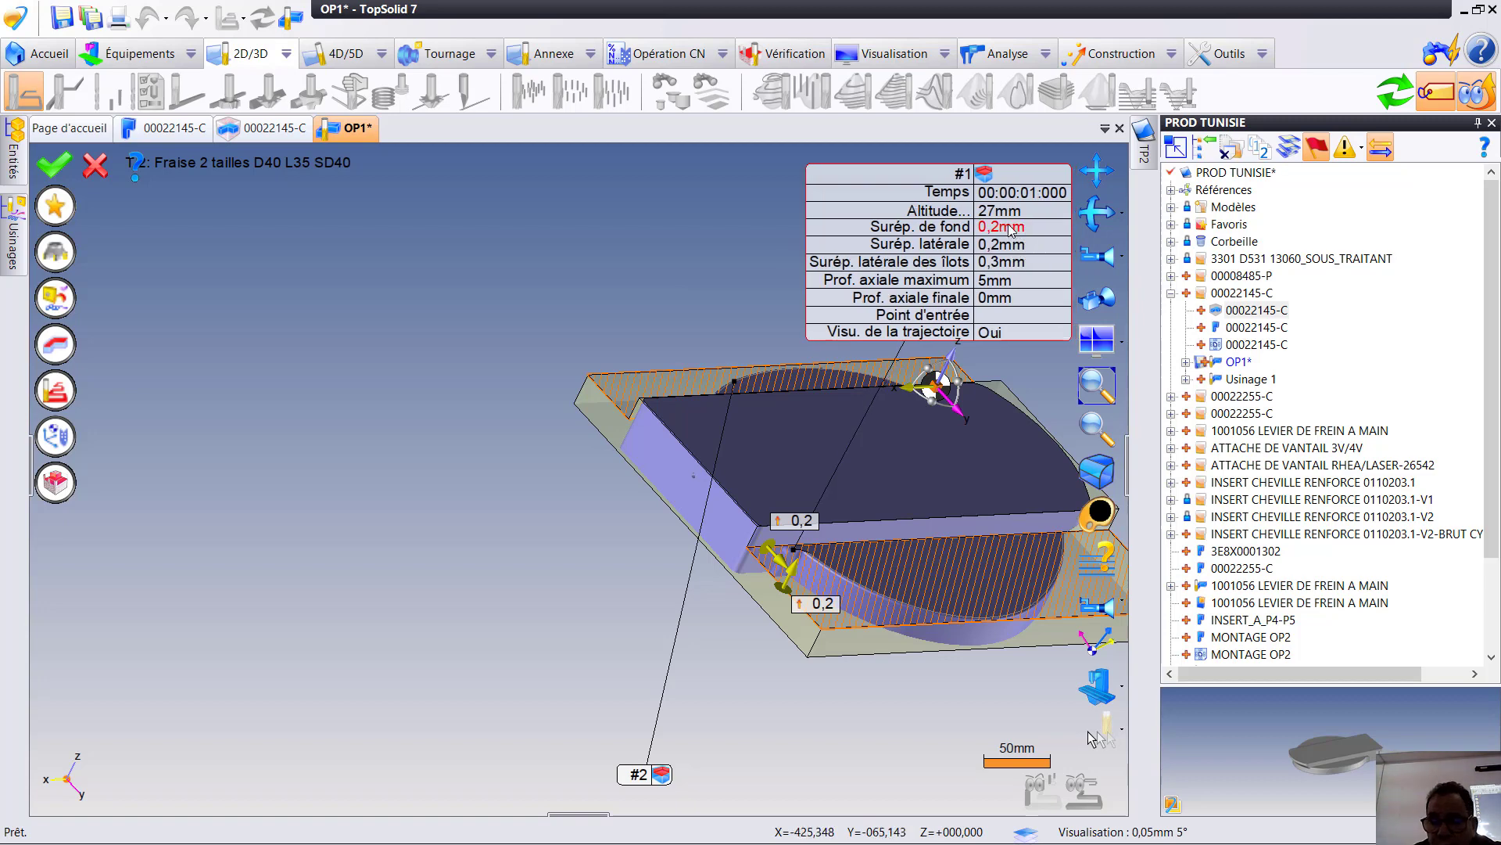
click(1008, 227)
text(0)
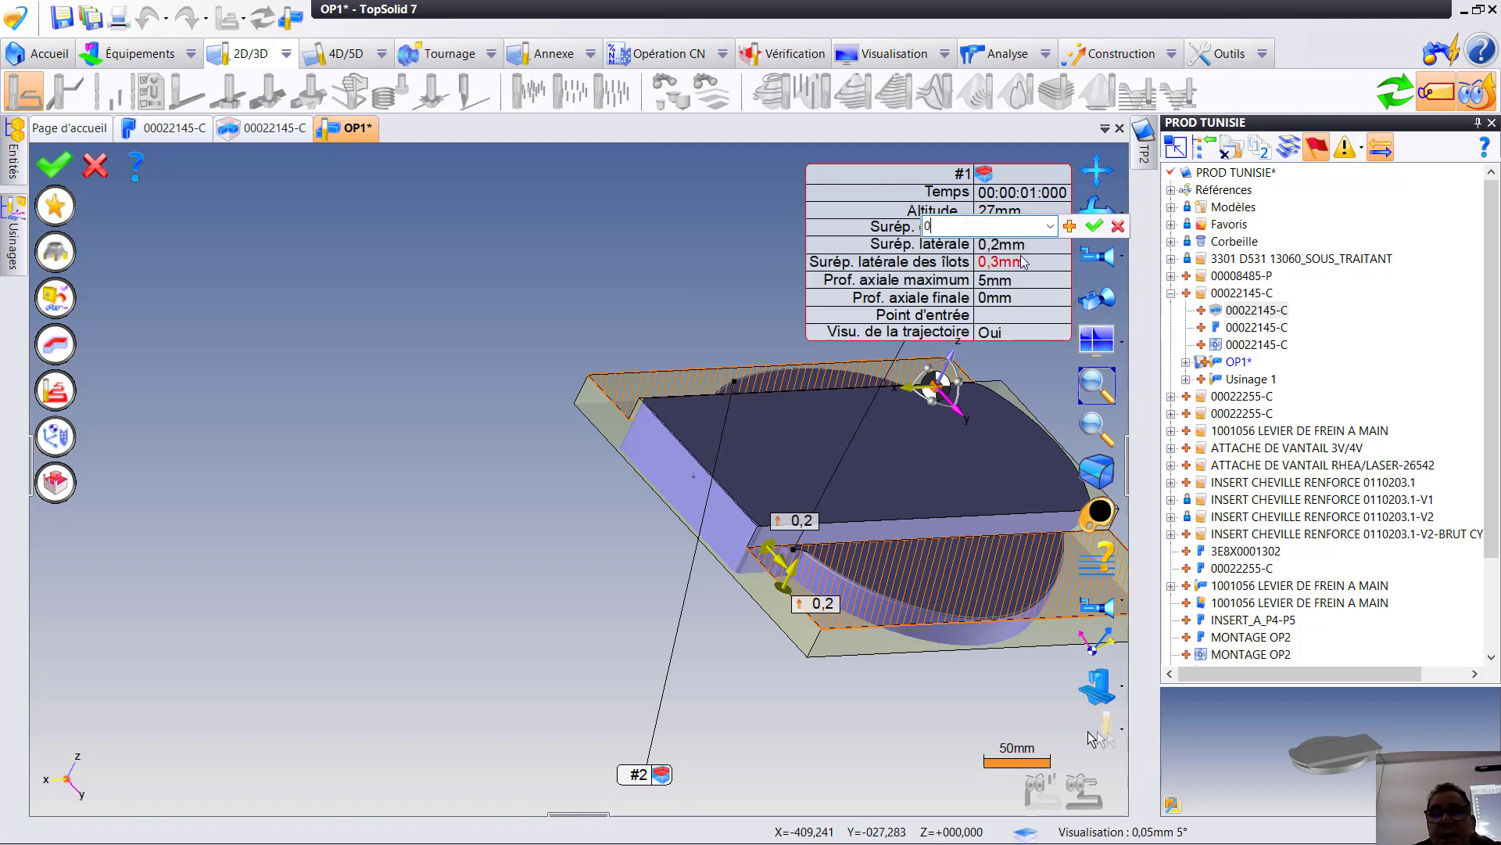
key(Return)
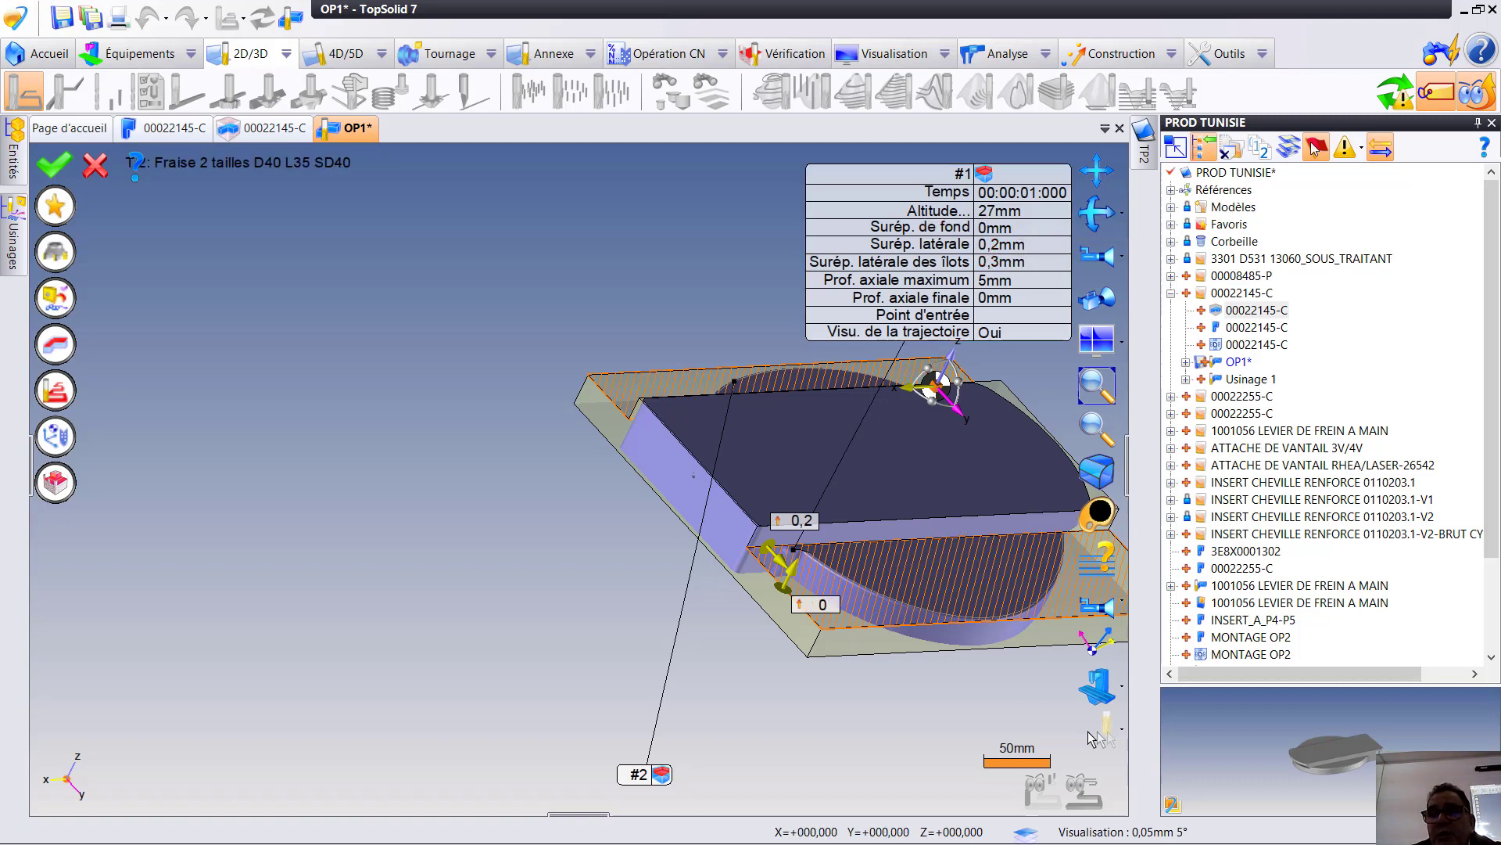
click(1403, 97)
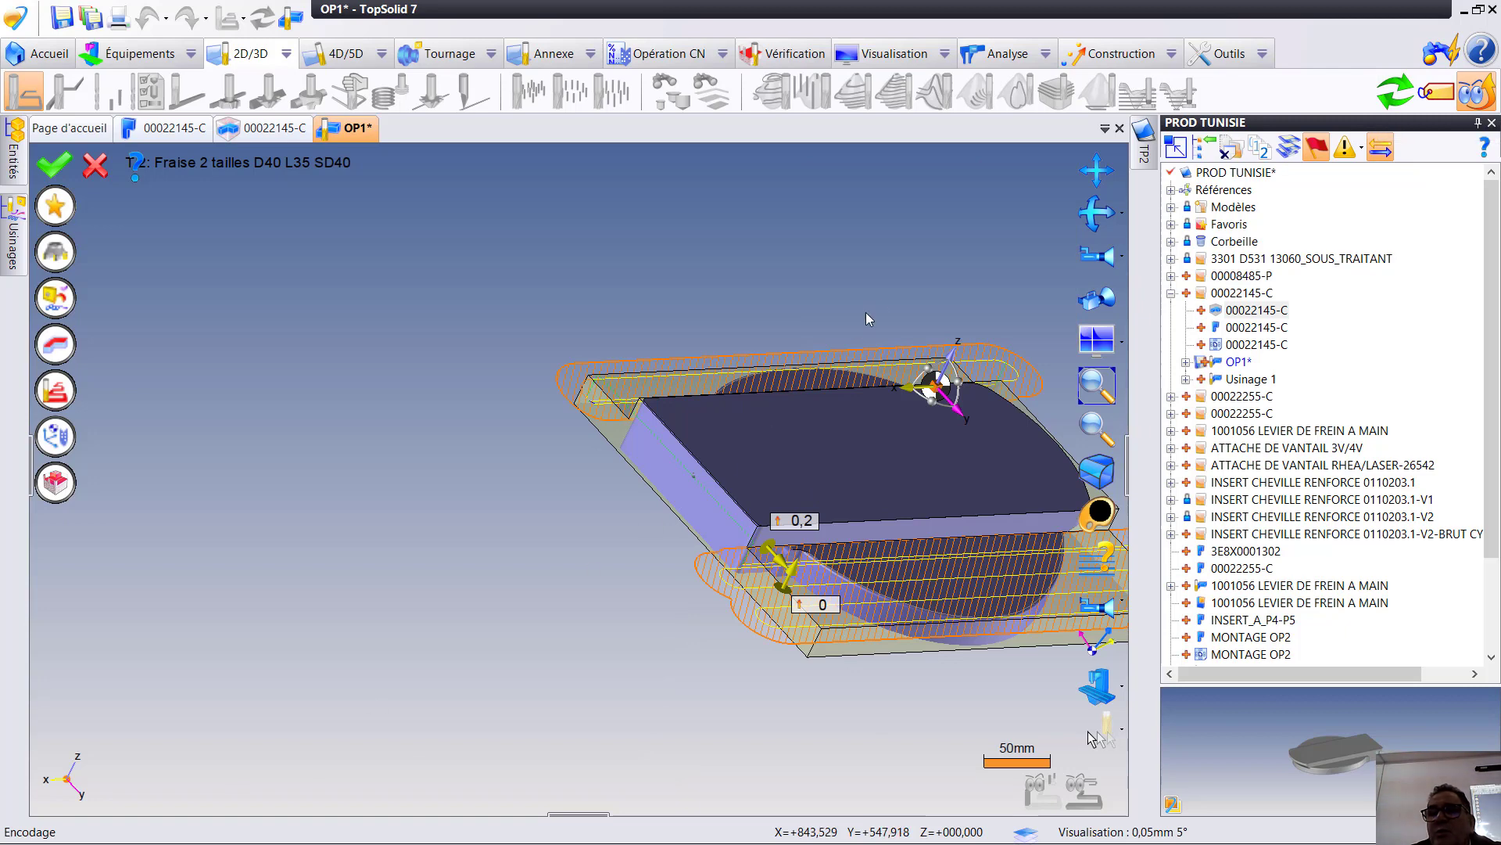
click(1449, 102)
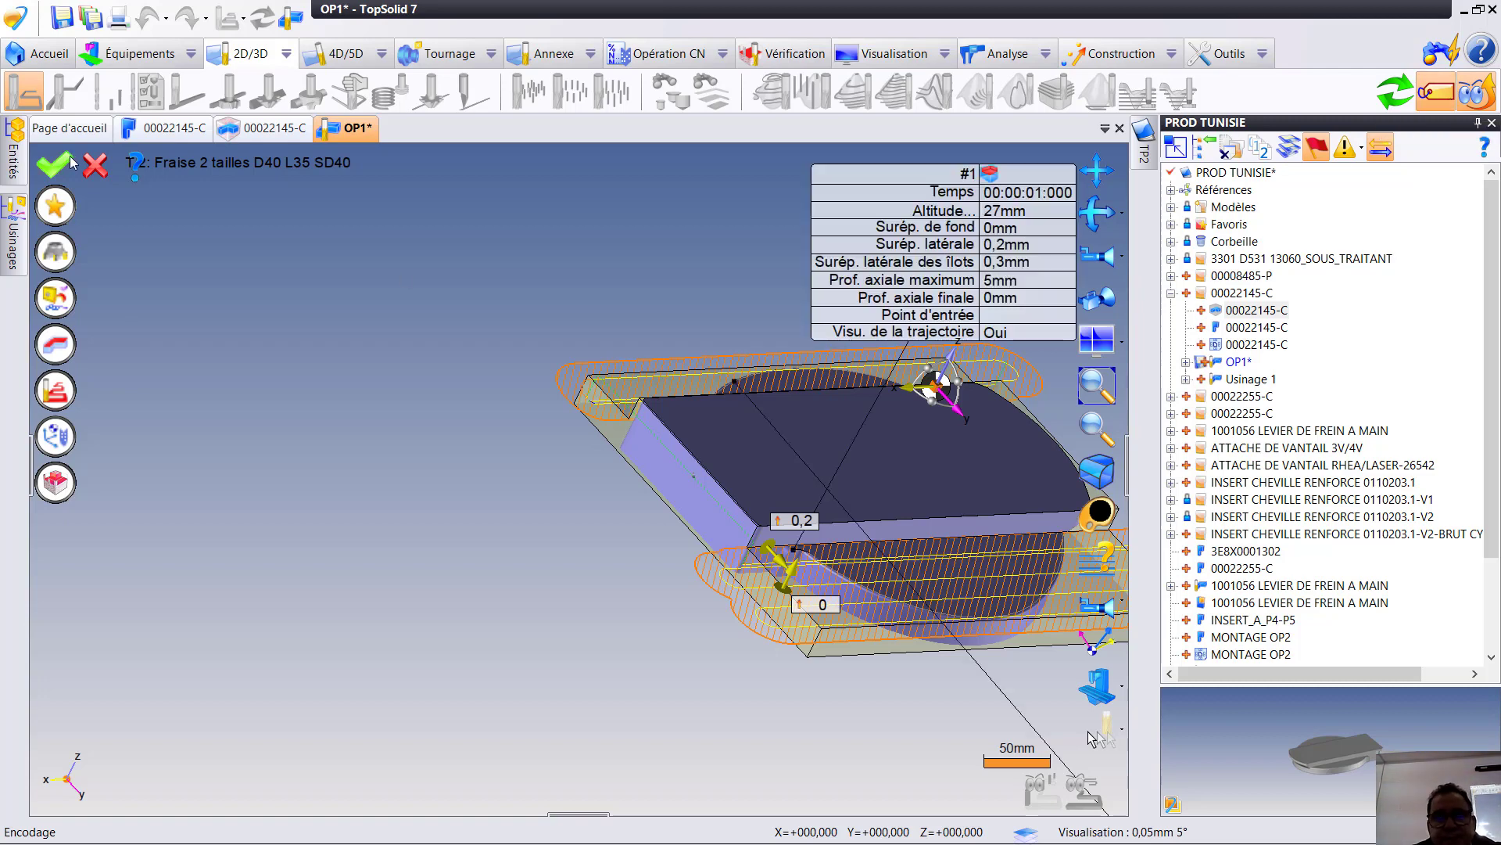
click(67, 160)
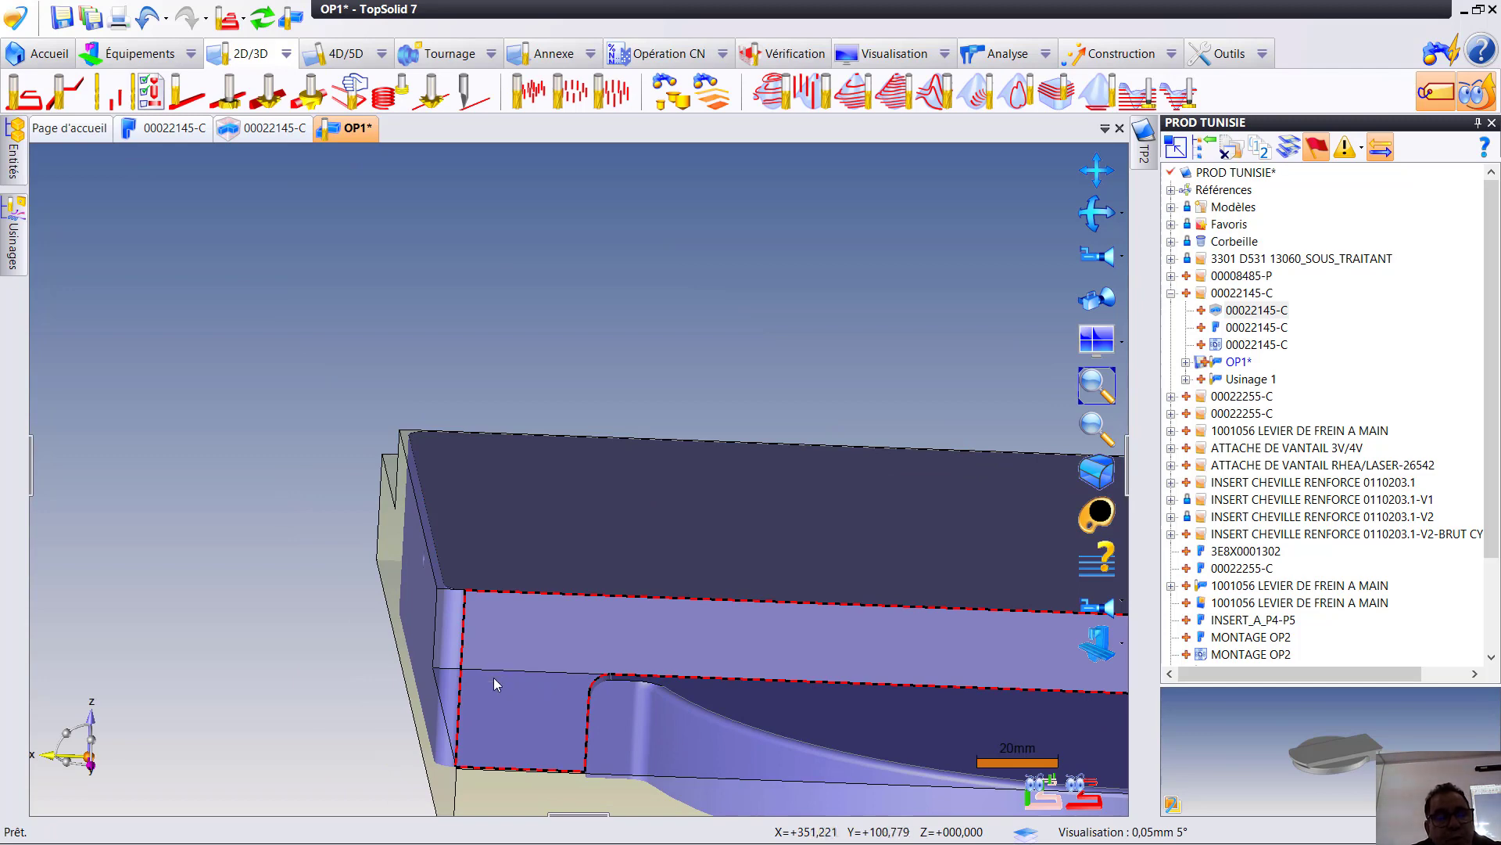
- Start a flank milling operation (Par le flanc) from the part's straight end face and check that the 40 mm cutter T2 is chosen
right_click(435, 623)
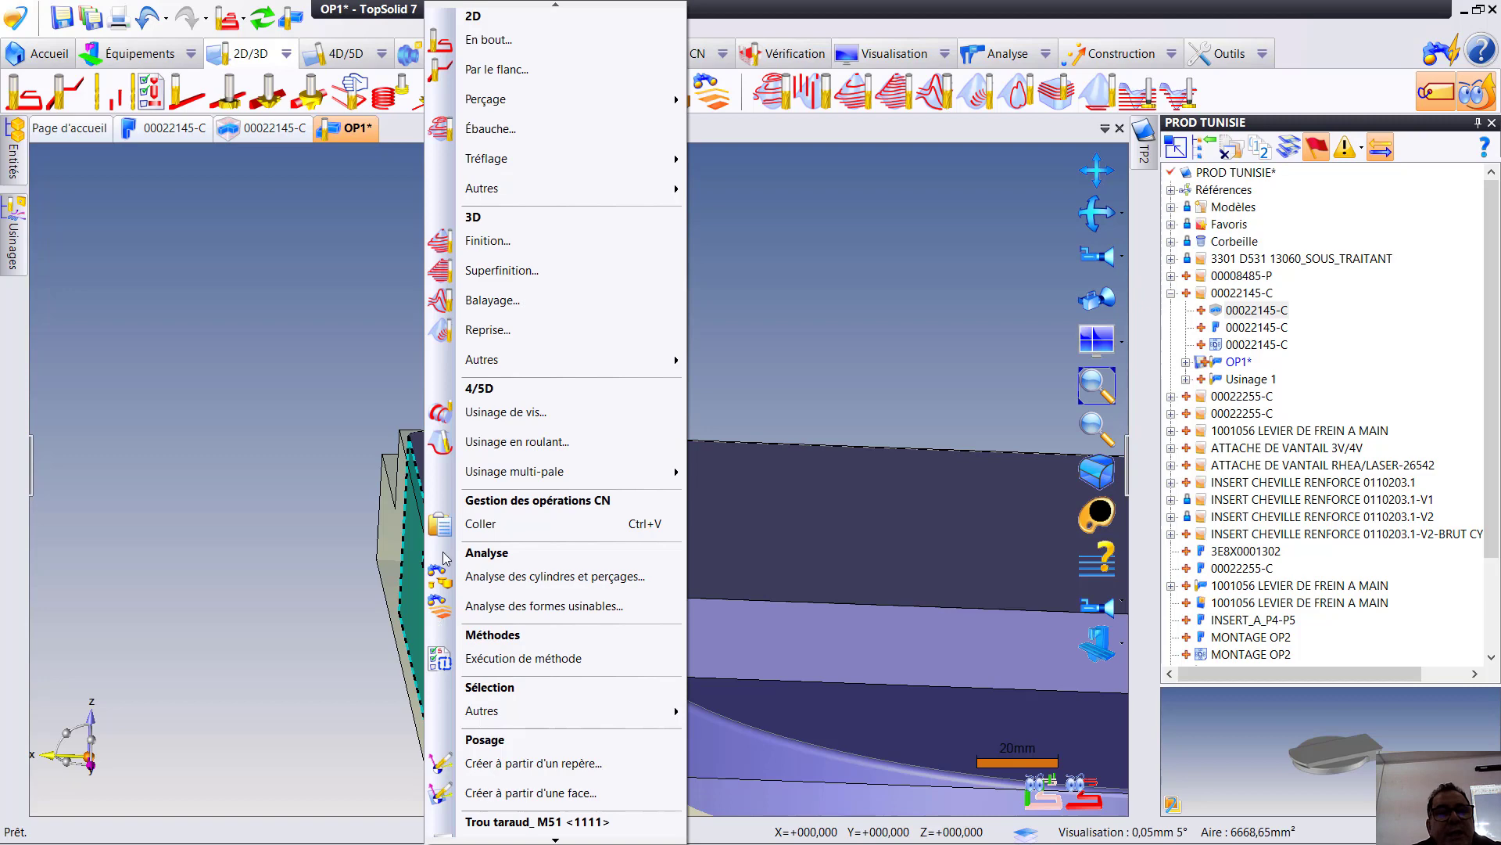
click(516, 71)
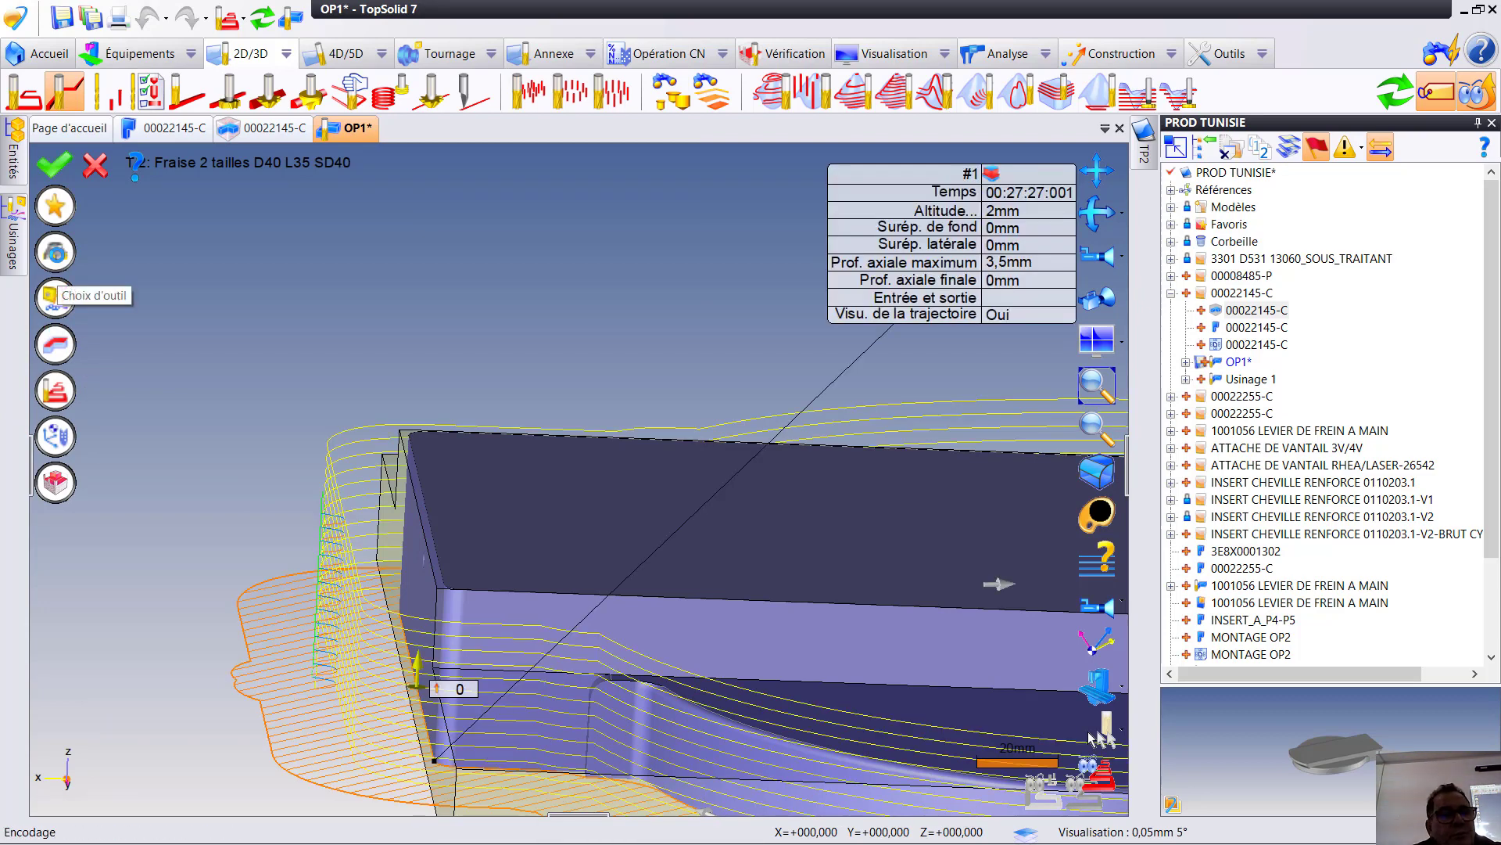
click(56, 254)
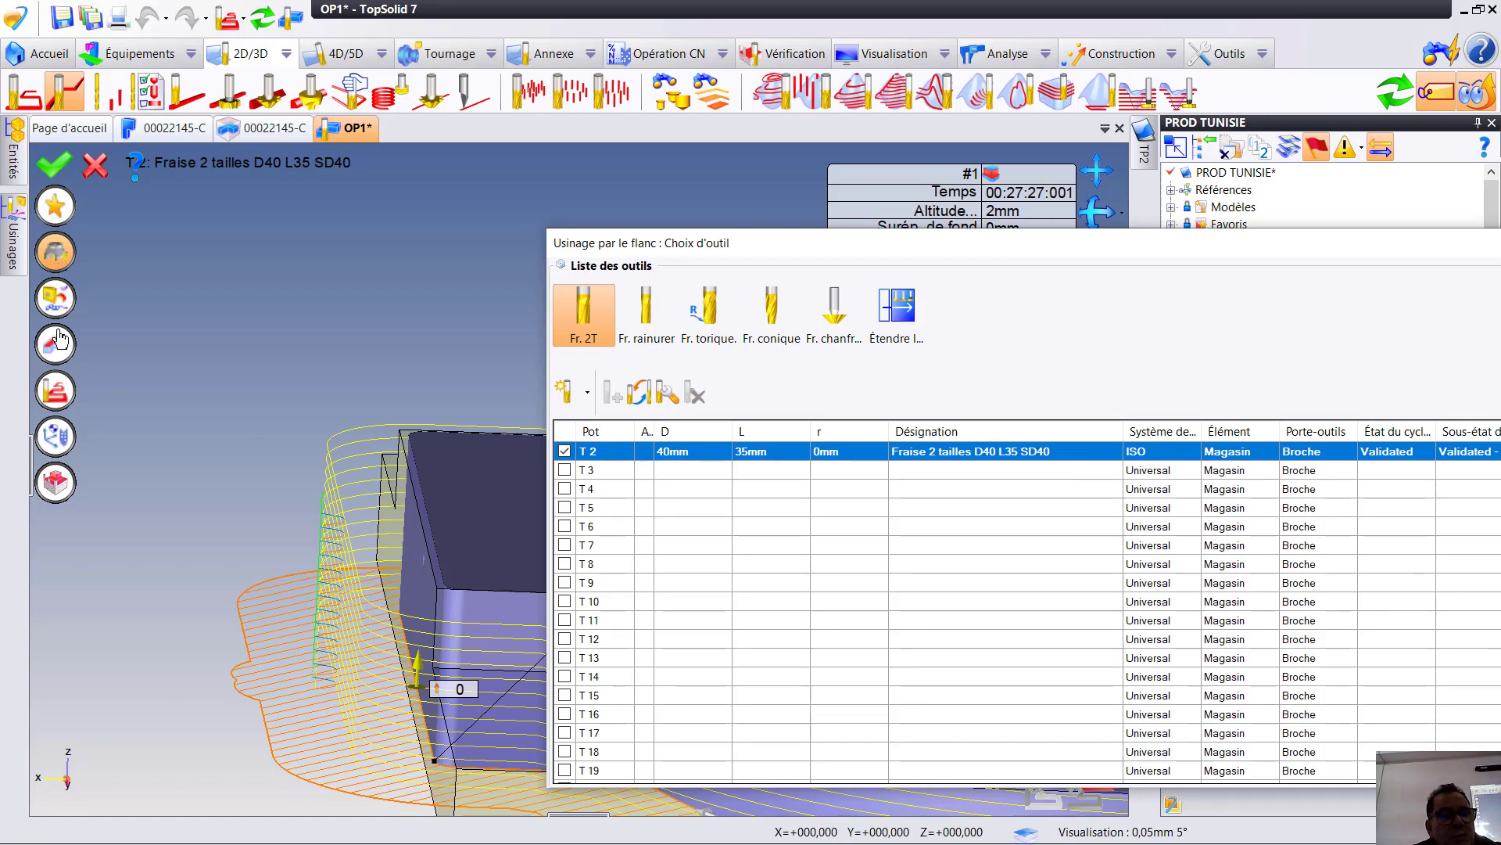
click(56, 254)
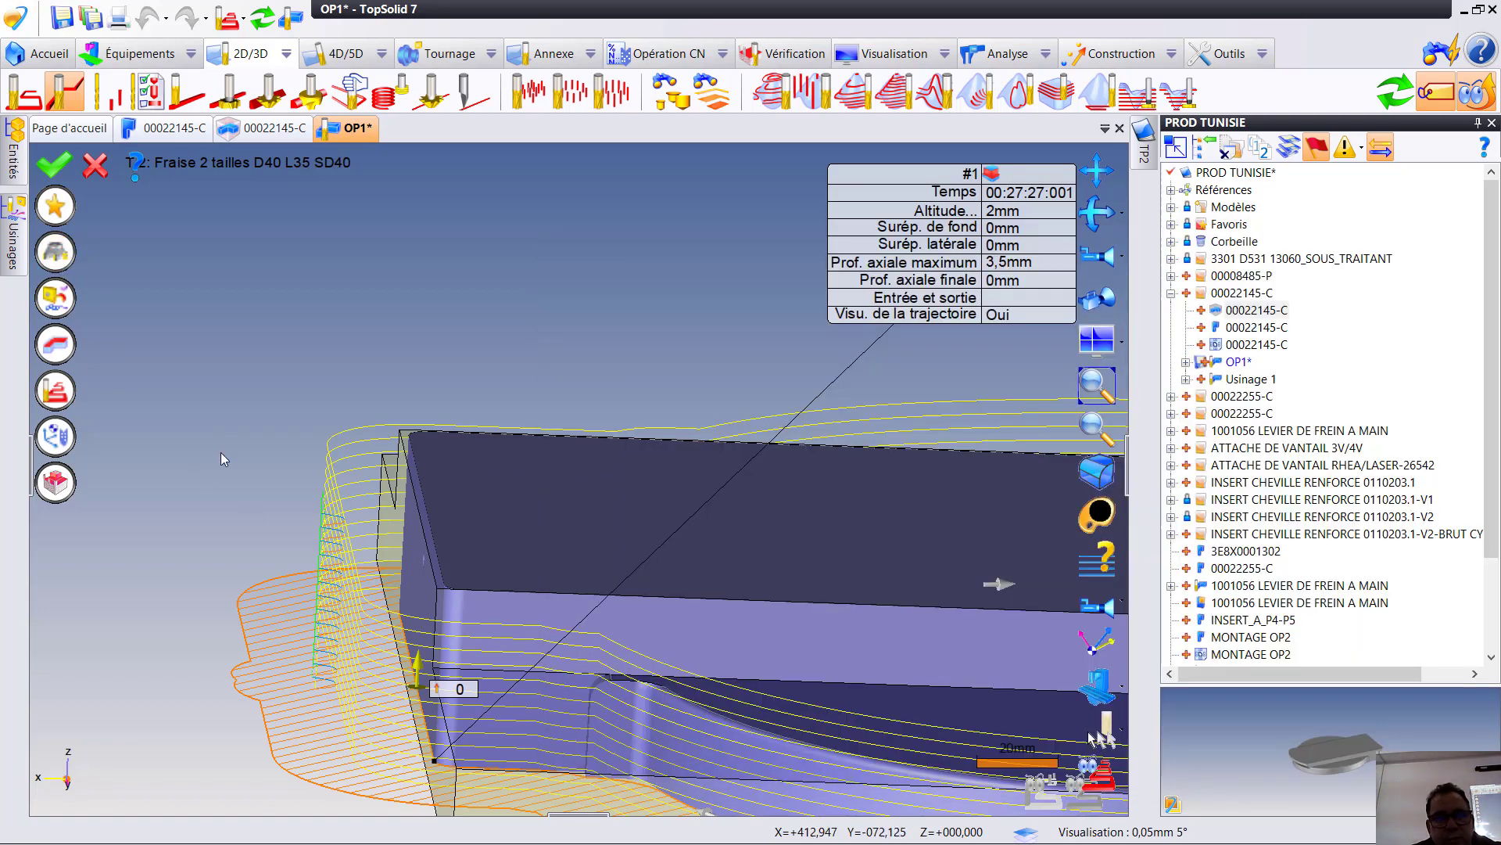
scroll(654, 656, down, 5)
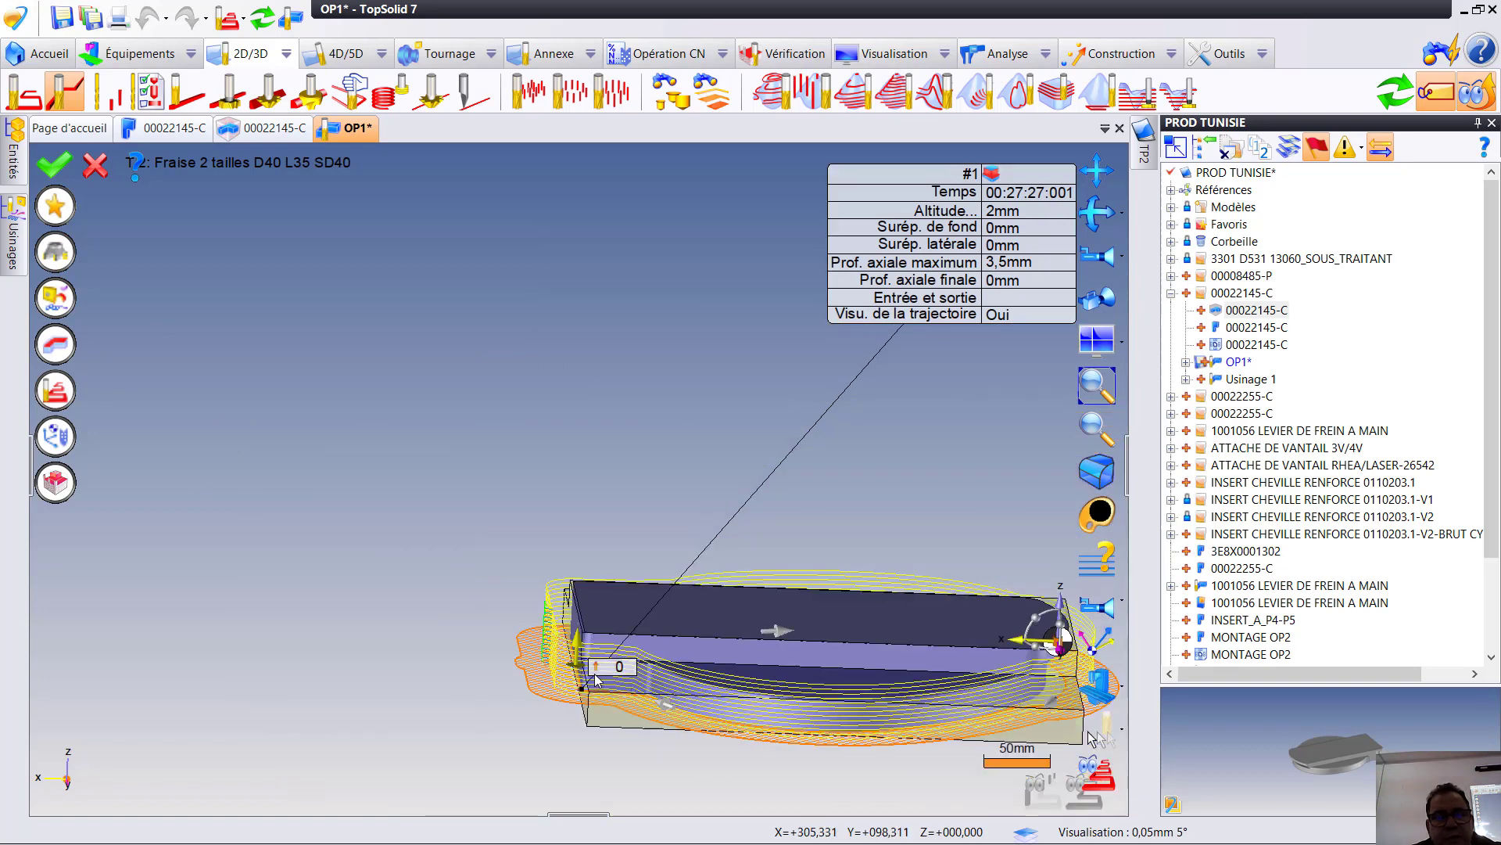
middle_drag(565, 577, 522, 469)
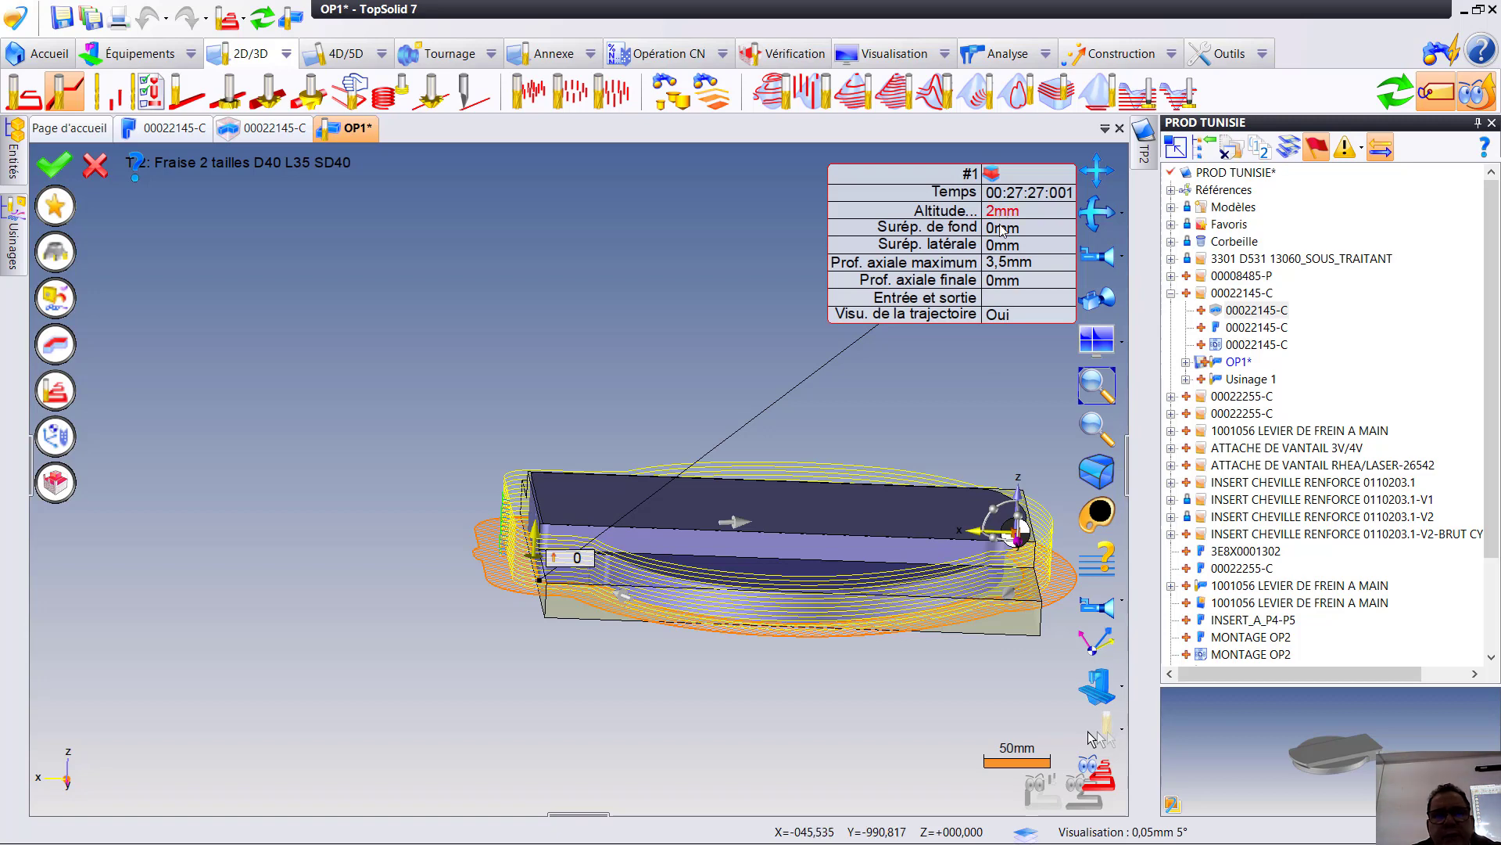
- Set the flank milling operation to reduced contouring (Contournage réduit) and examine its toolpath around the part
click(991, 175)
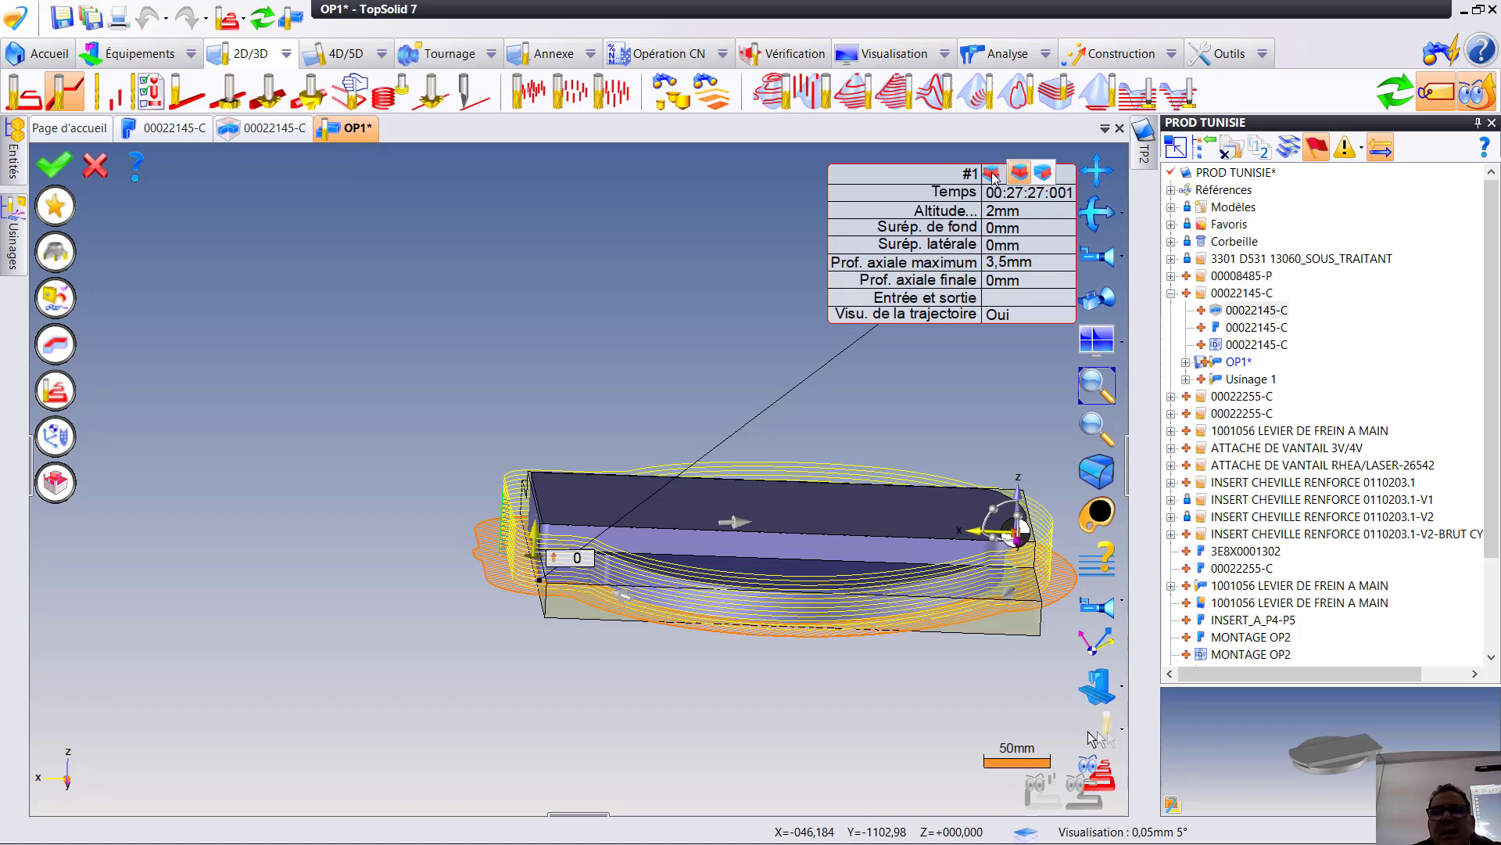
click(1044, 175)
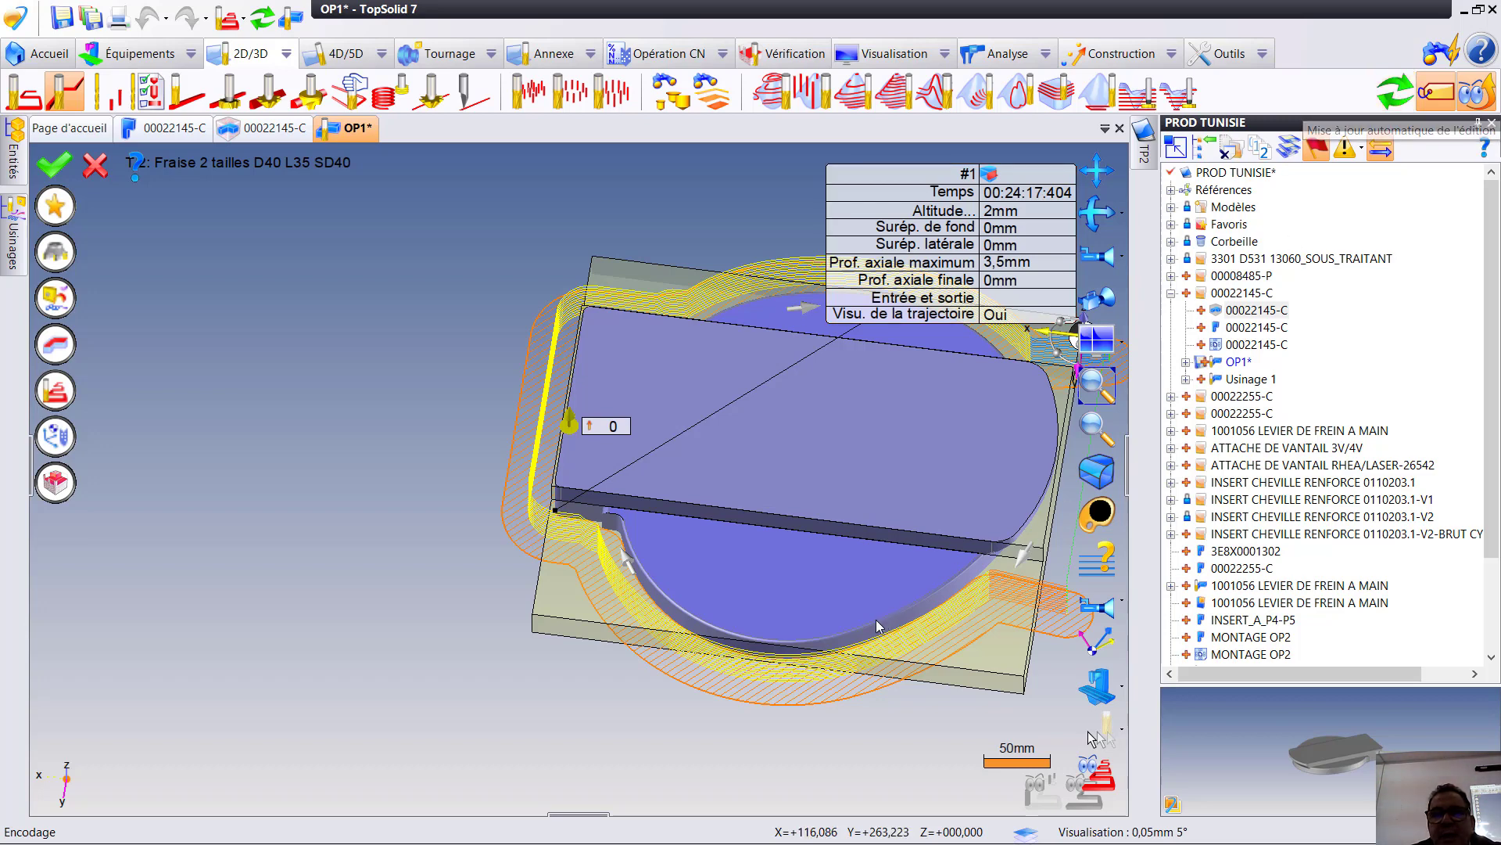
middle_drag(876, 625, 818, 641)
scroll(798, 633, up, 3)
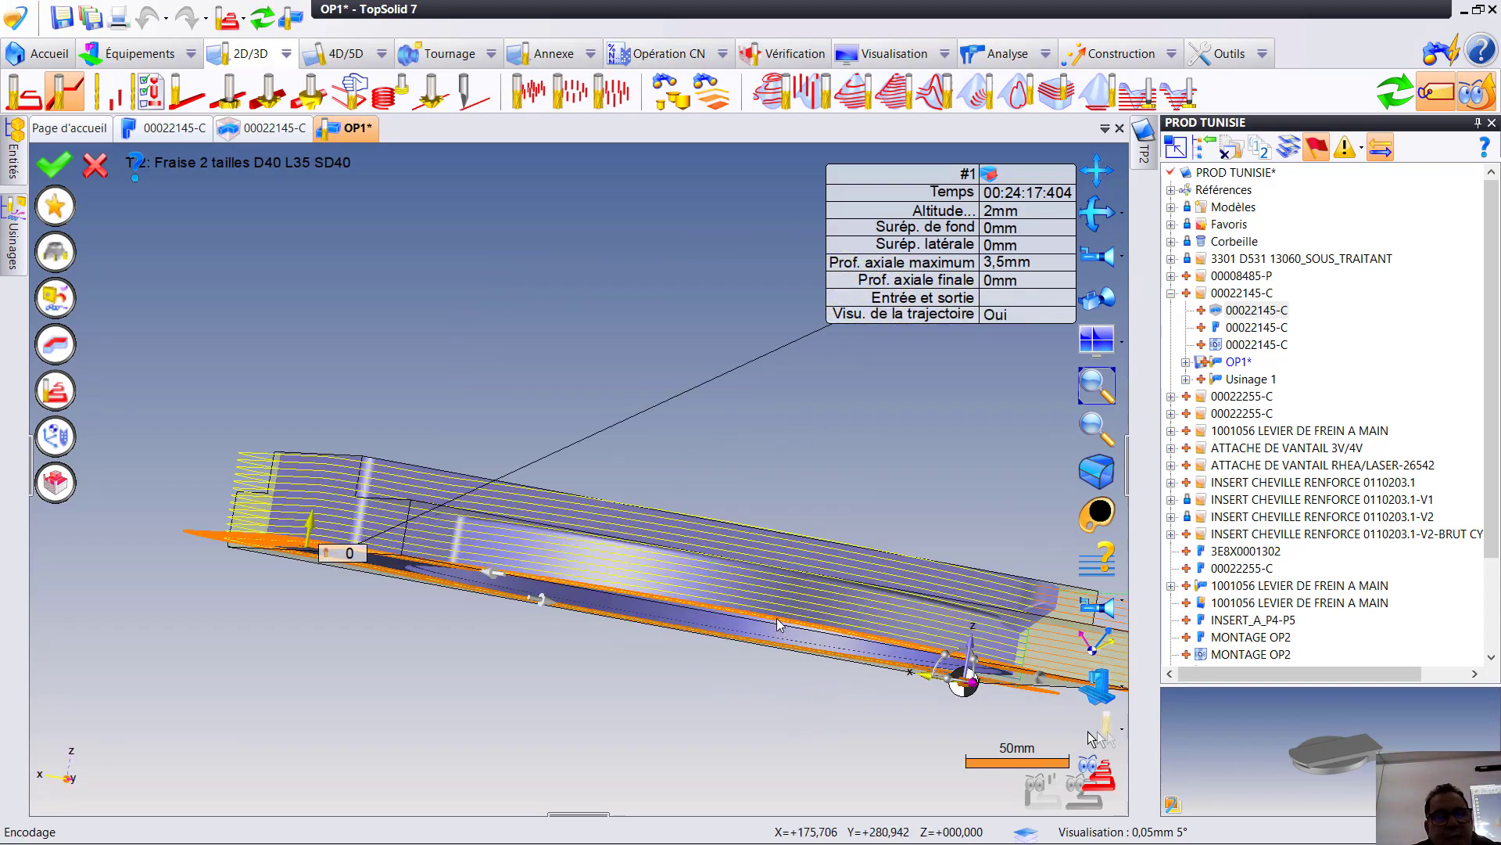
middle_drag(731, 615, 745, 704)
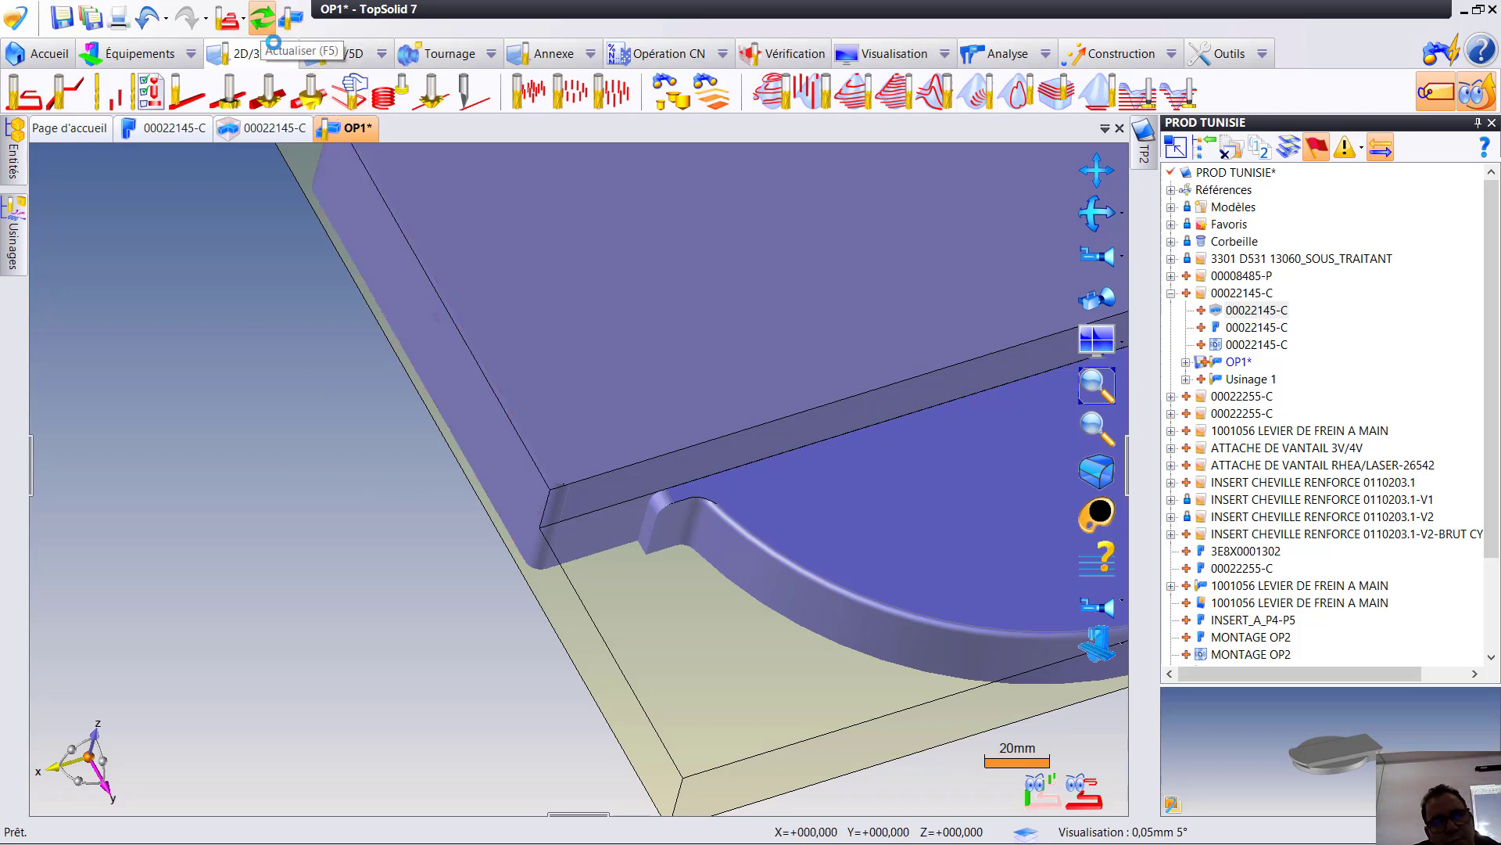
- Create a 2D sketch on the part's straight end face with a horizontal line along its lower edge, extending past both sides
click(262, 17)
scroll(575, 489, down, 4)
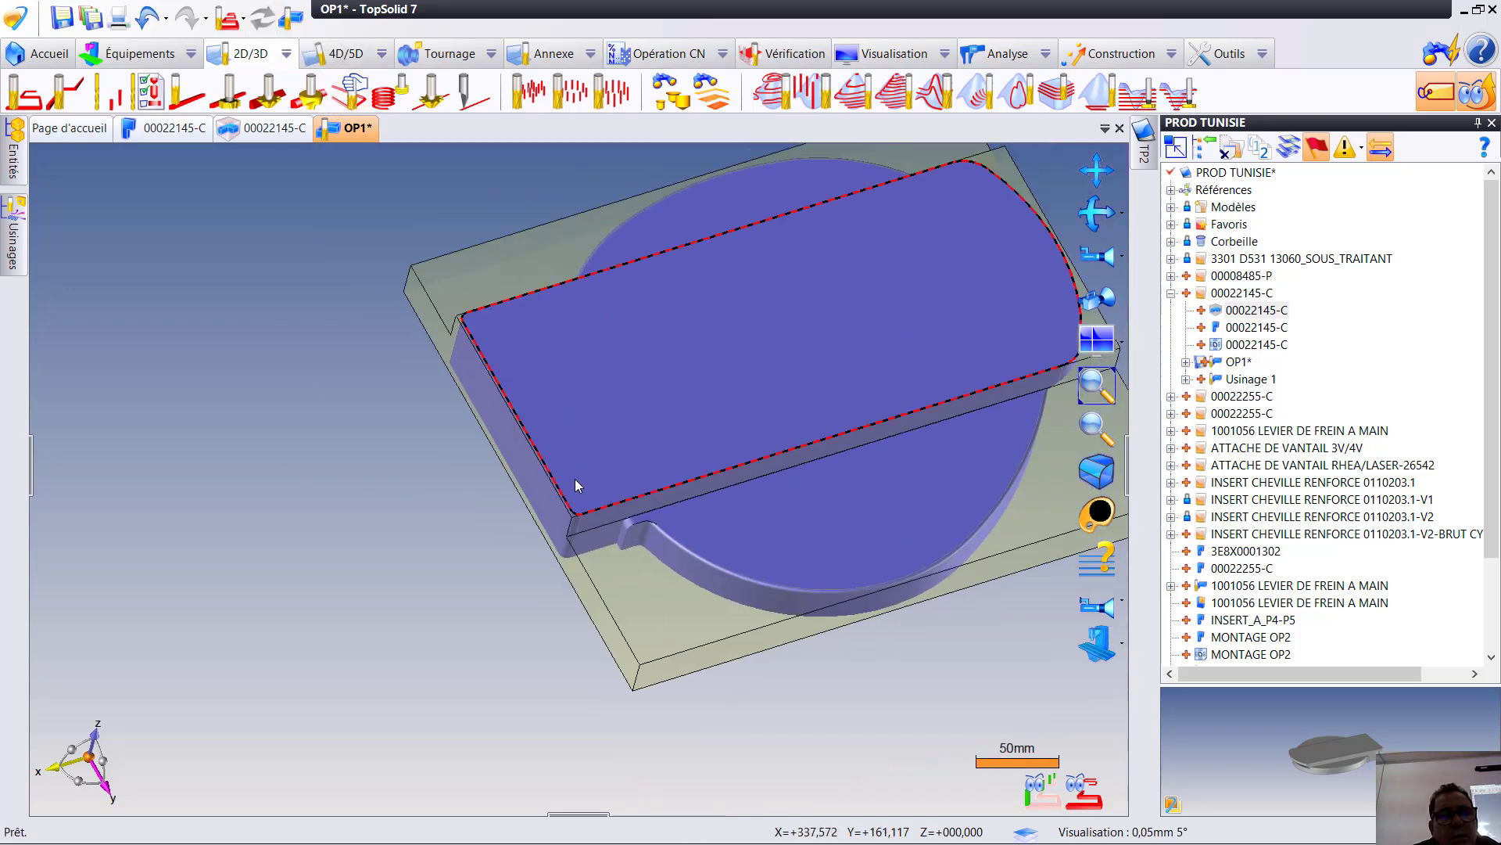
scroll(577, 490, up, 1)
click(289, 17)
click(512, 443)
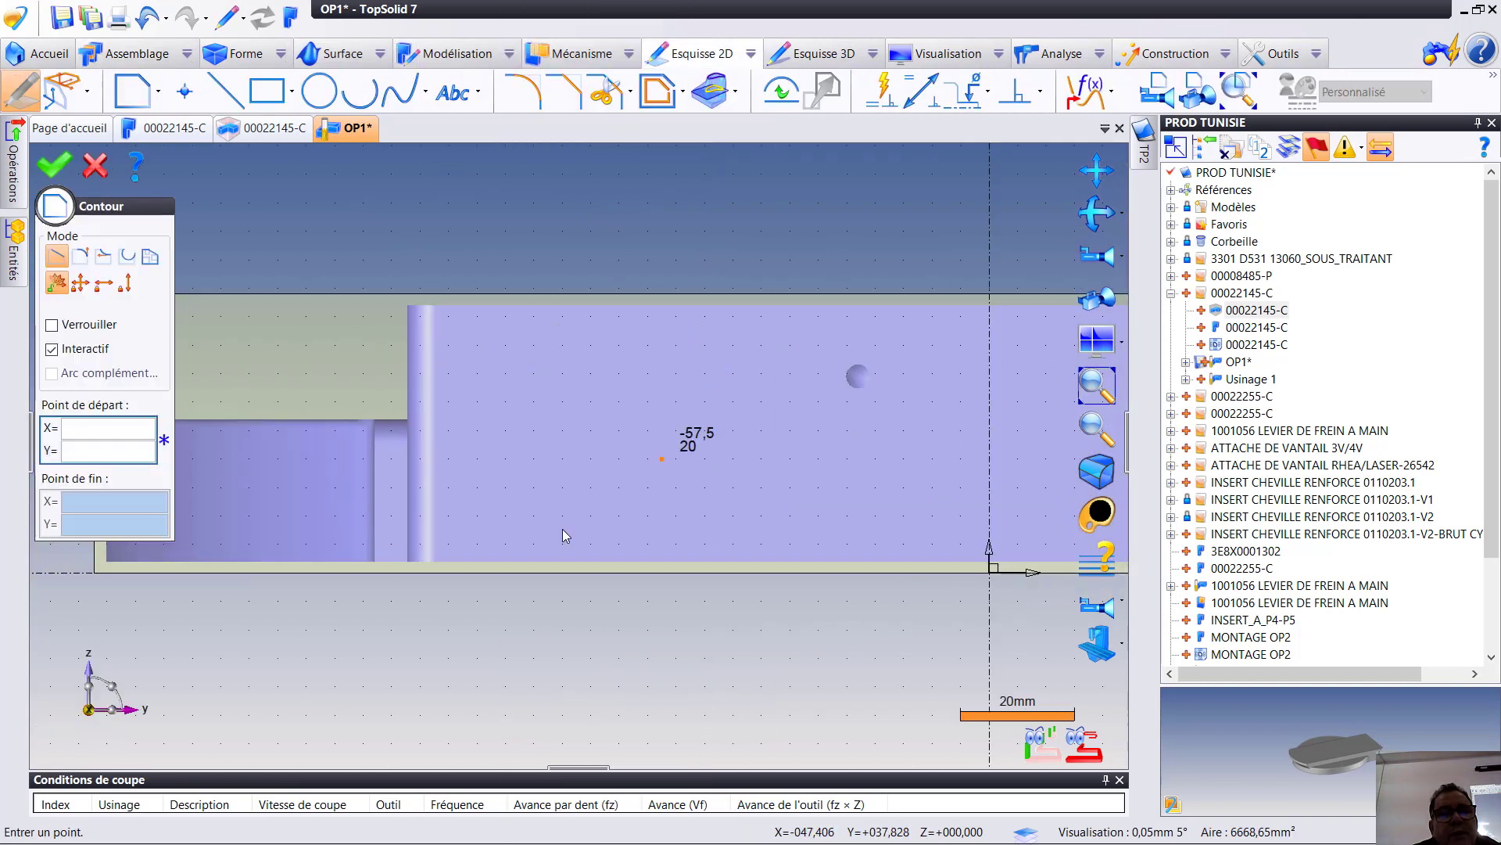
click(338, 544)
click(1007, 545)
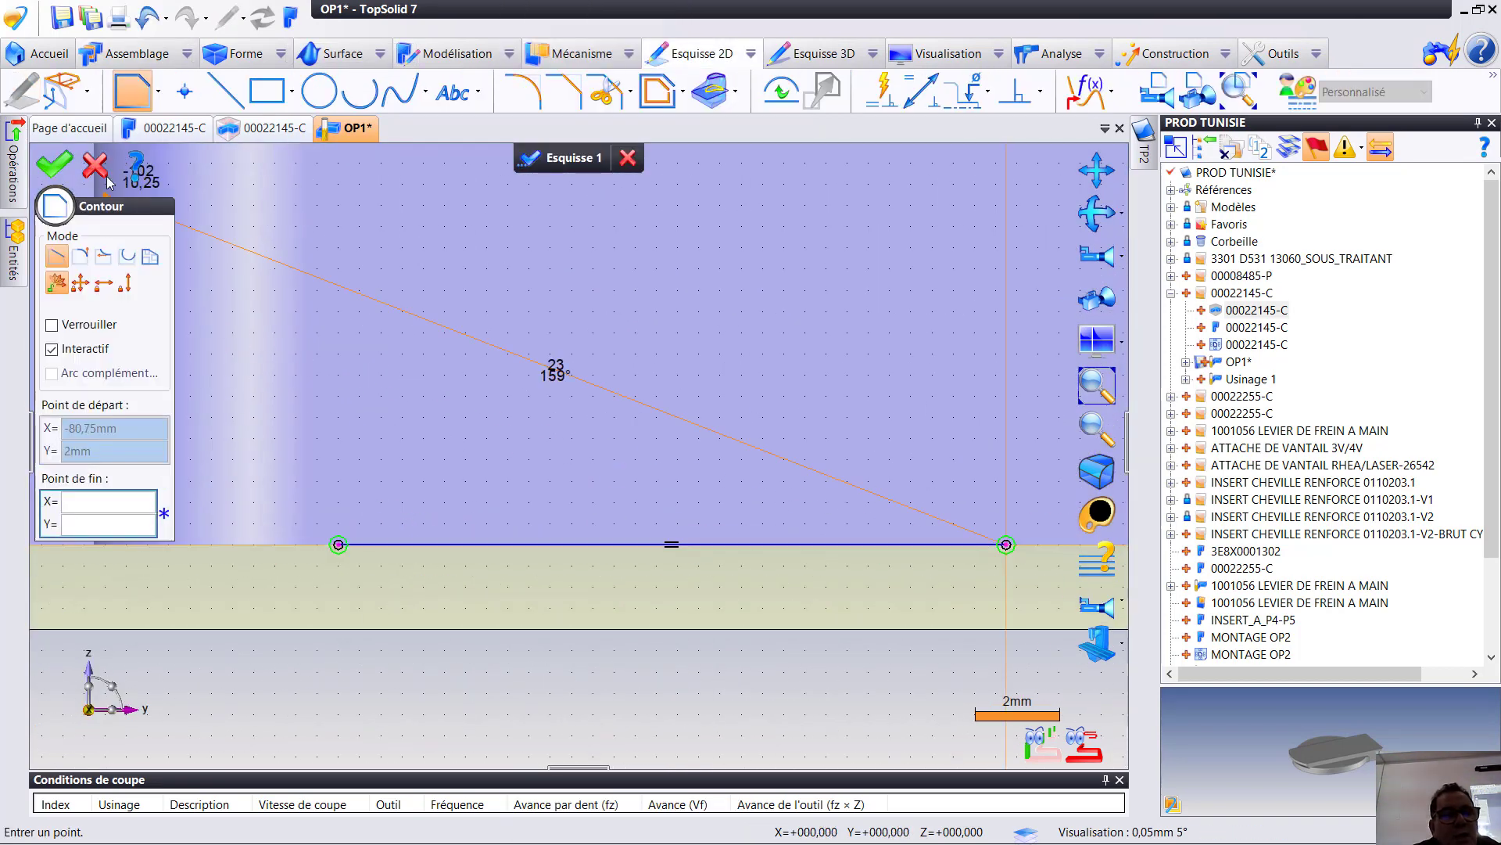
click(95, 165)
- Examine the sketched line's position and extent against the part from several standard views, finishing in the right view (Caméra droite)
scroll(430, 456, down, 9)
click(1122, 259)
click(1239, 258)
scroll(964, 438, down, 9)
middle_drag(964, 438, 525, 391)
scroll(493, 376, up, 9)
scroll(525, 391, down, 8)
scroll(526, 397, up, 5)
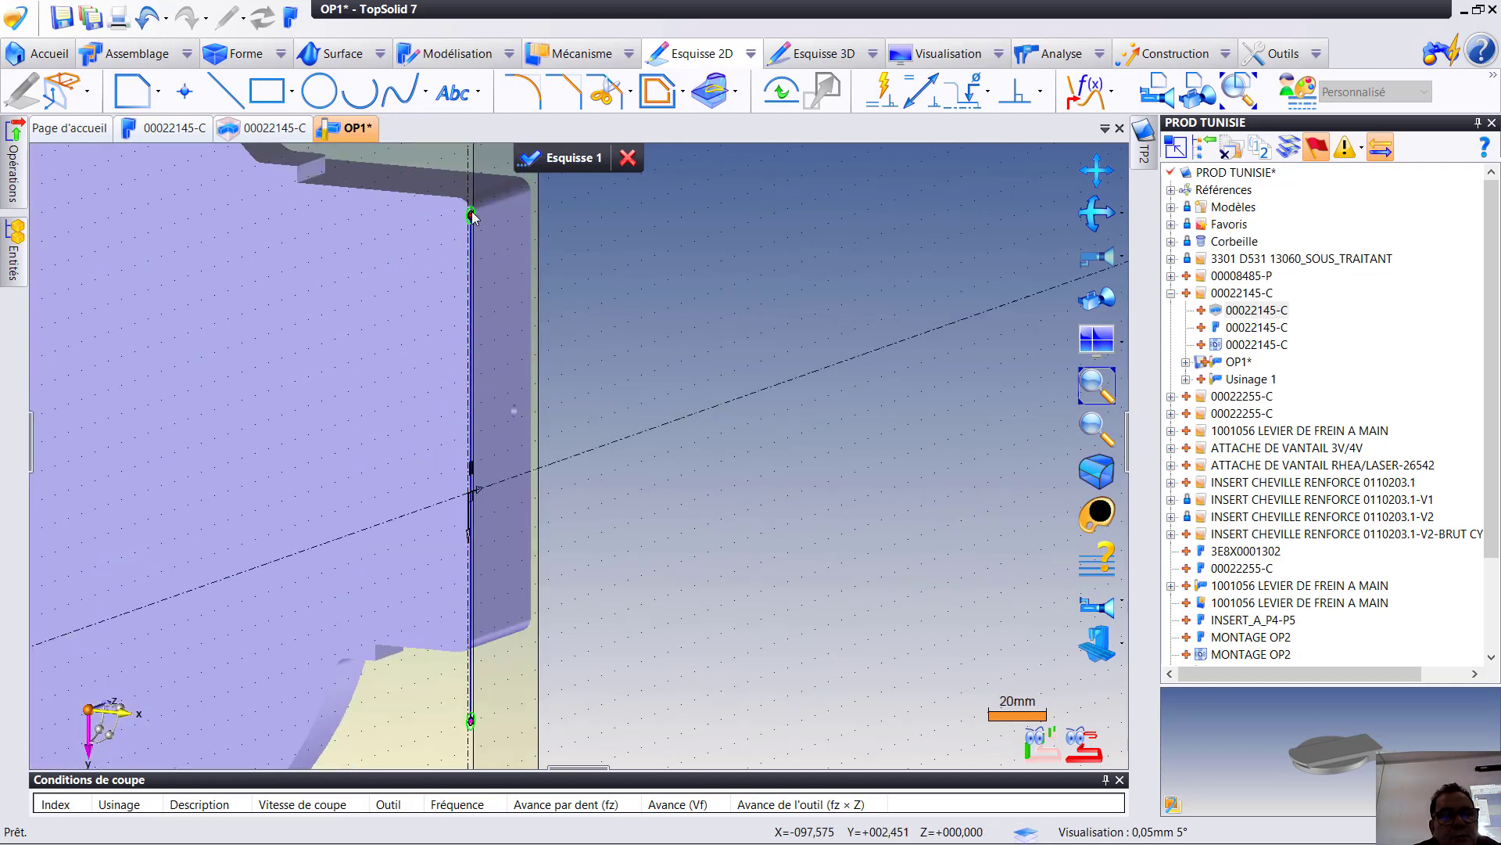
click(1121, 259)
click(1238, 356)
click(1121, 259)
click(1242, 296)
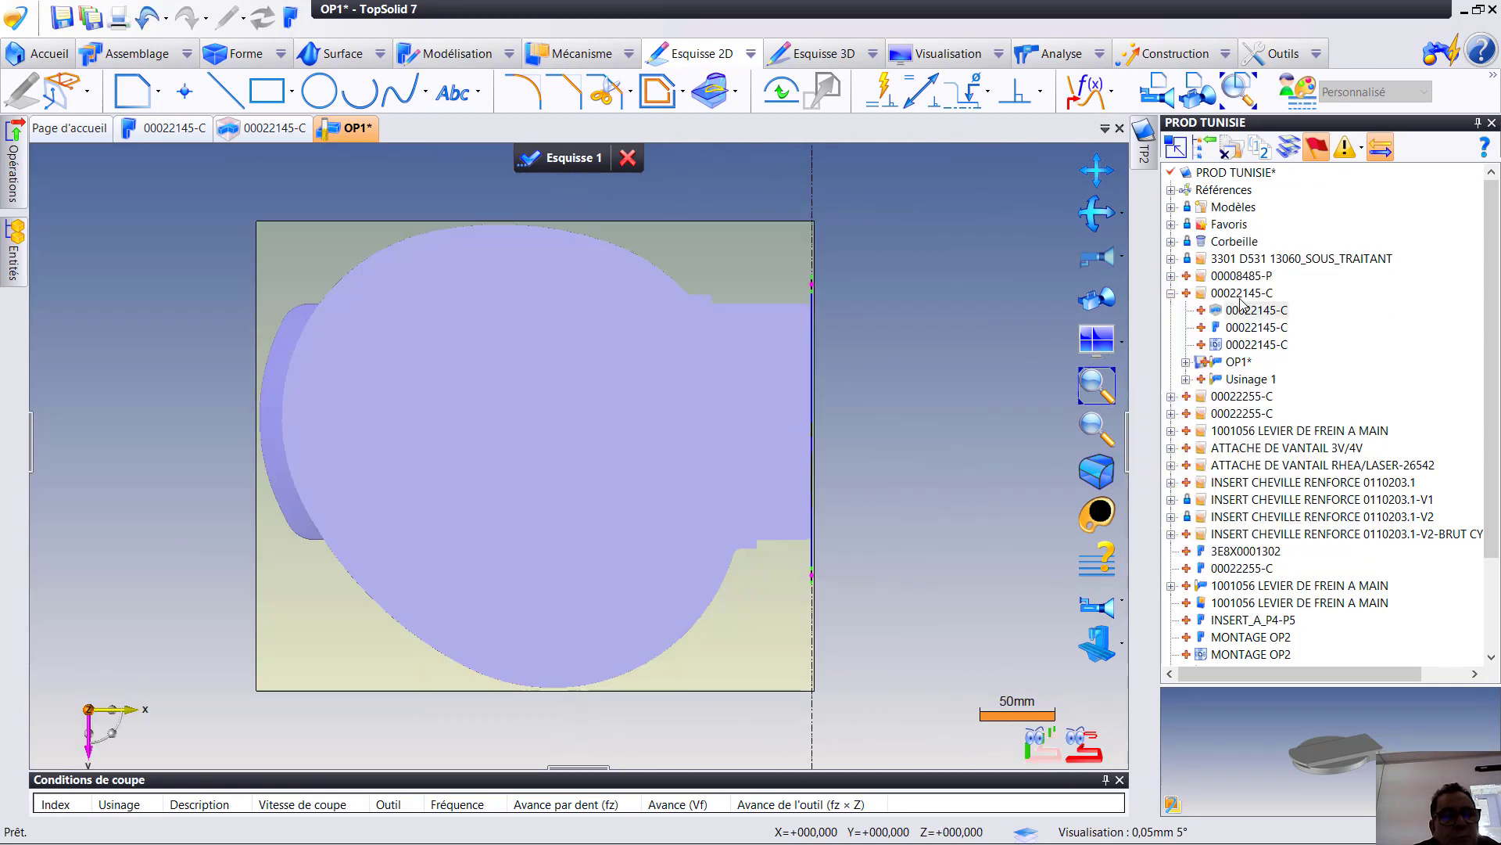
click(1122, 259)
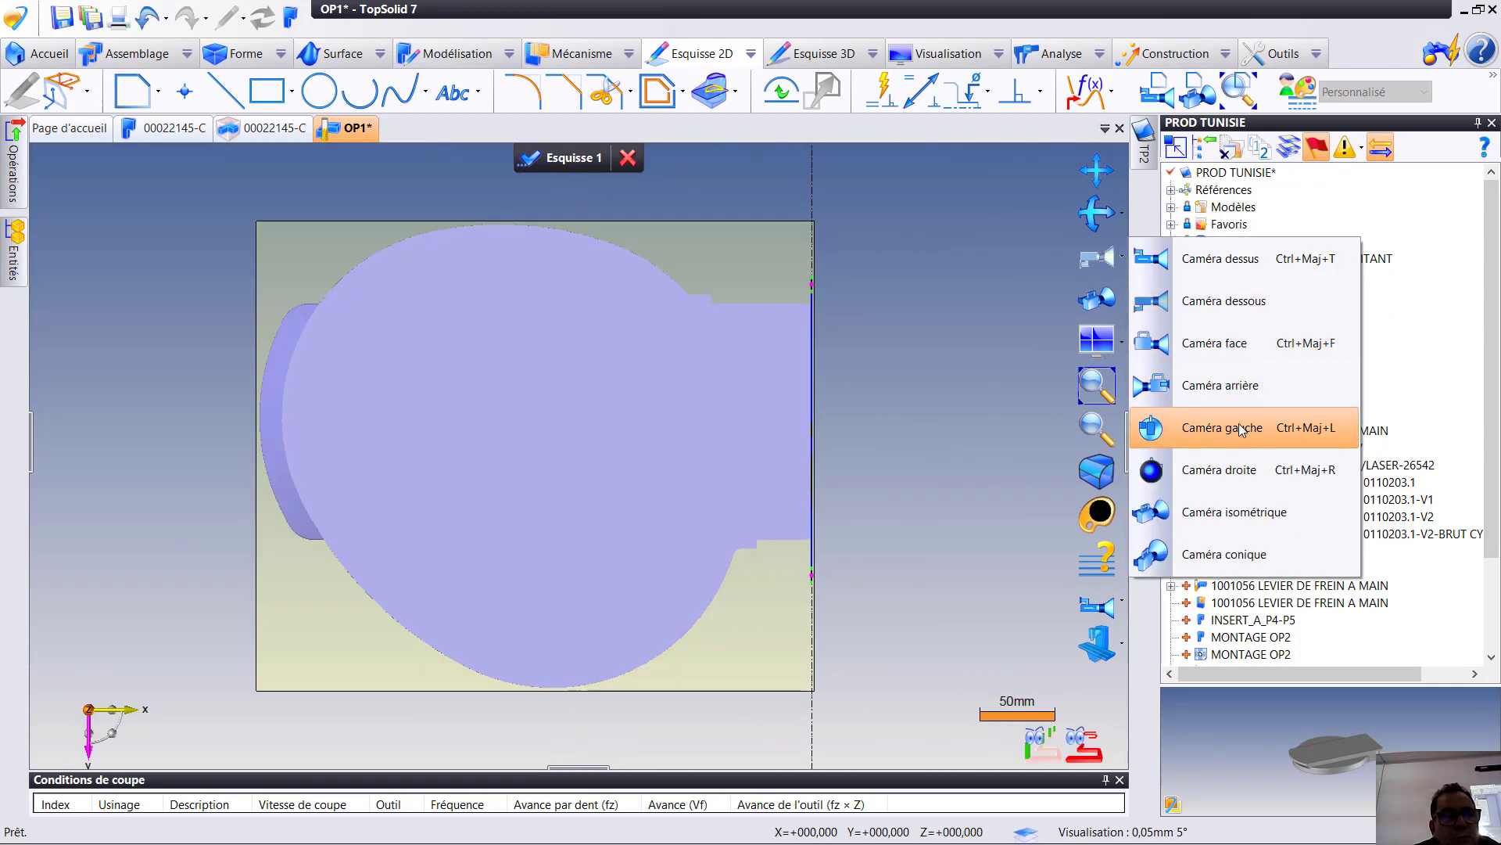
click(1244, 470)
scroll(714, 526, up, 4)
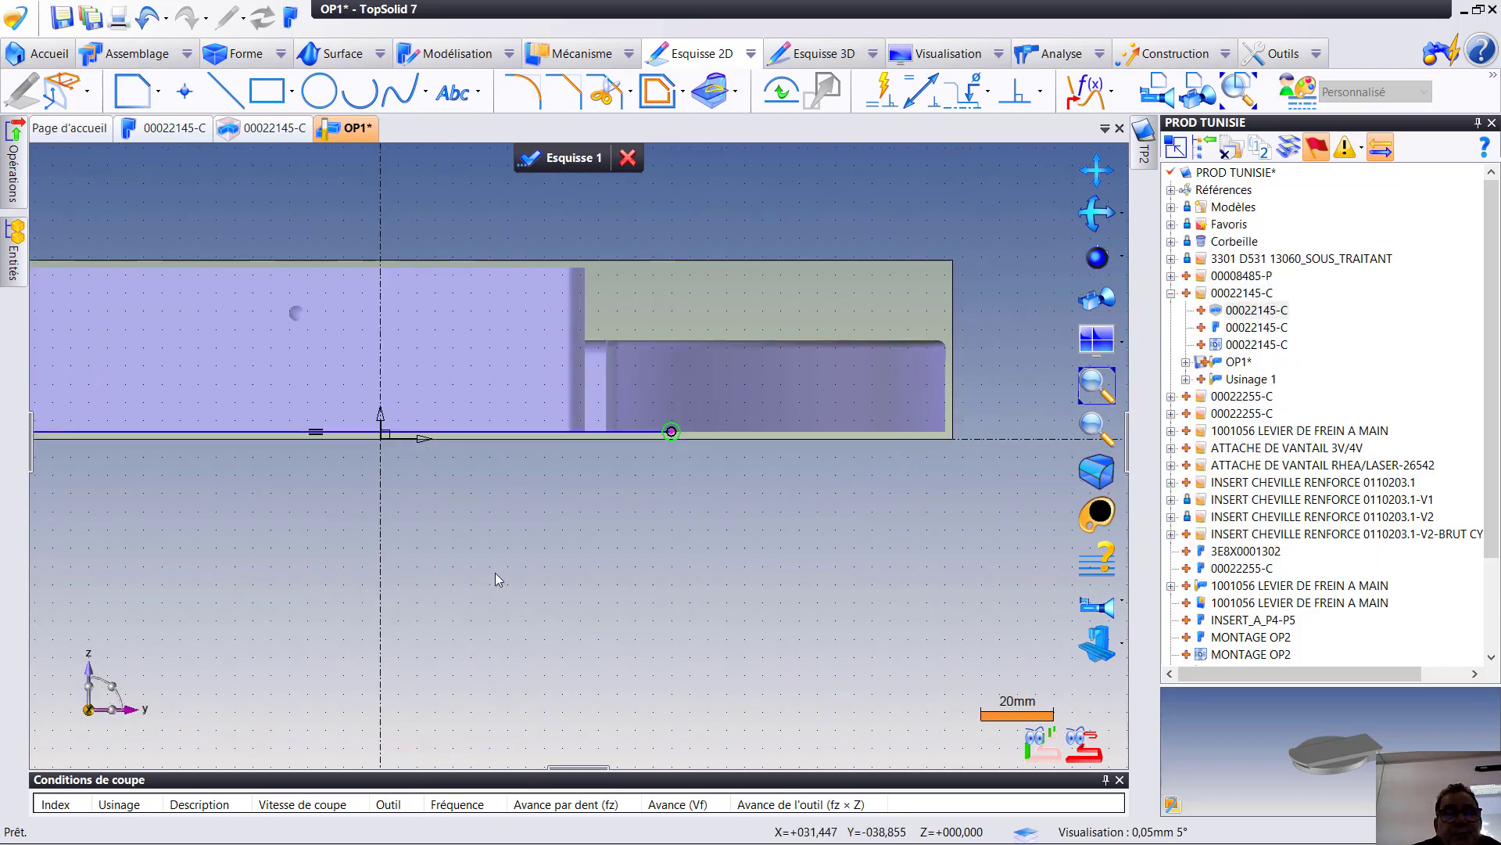
- Dimension the line's end beside the end face's positive-Y vertical edge so that it extends 20 mm beyond that edge
scroll(541, 538, up, 1)
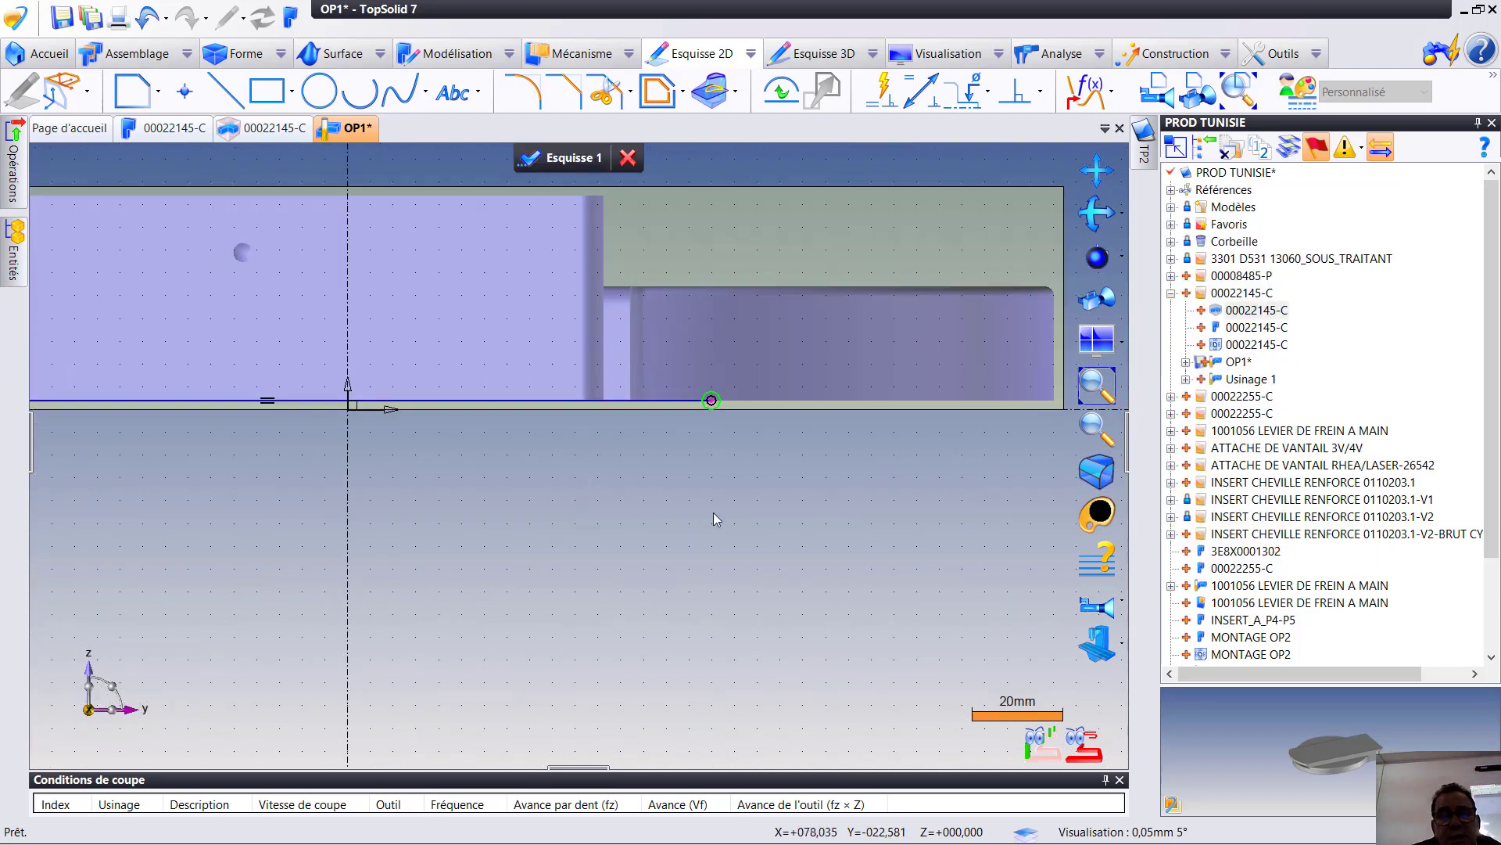
right_click(739, 536)
key(Escape)
right_click(756, 538)
click(784, 502)
click(711, 400)
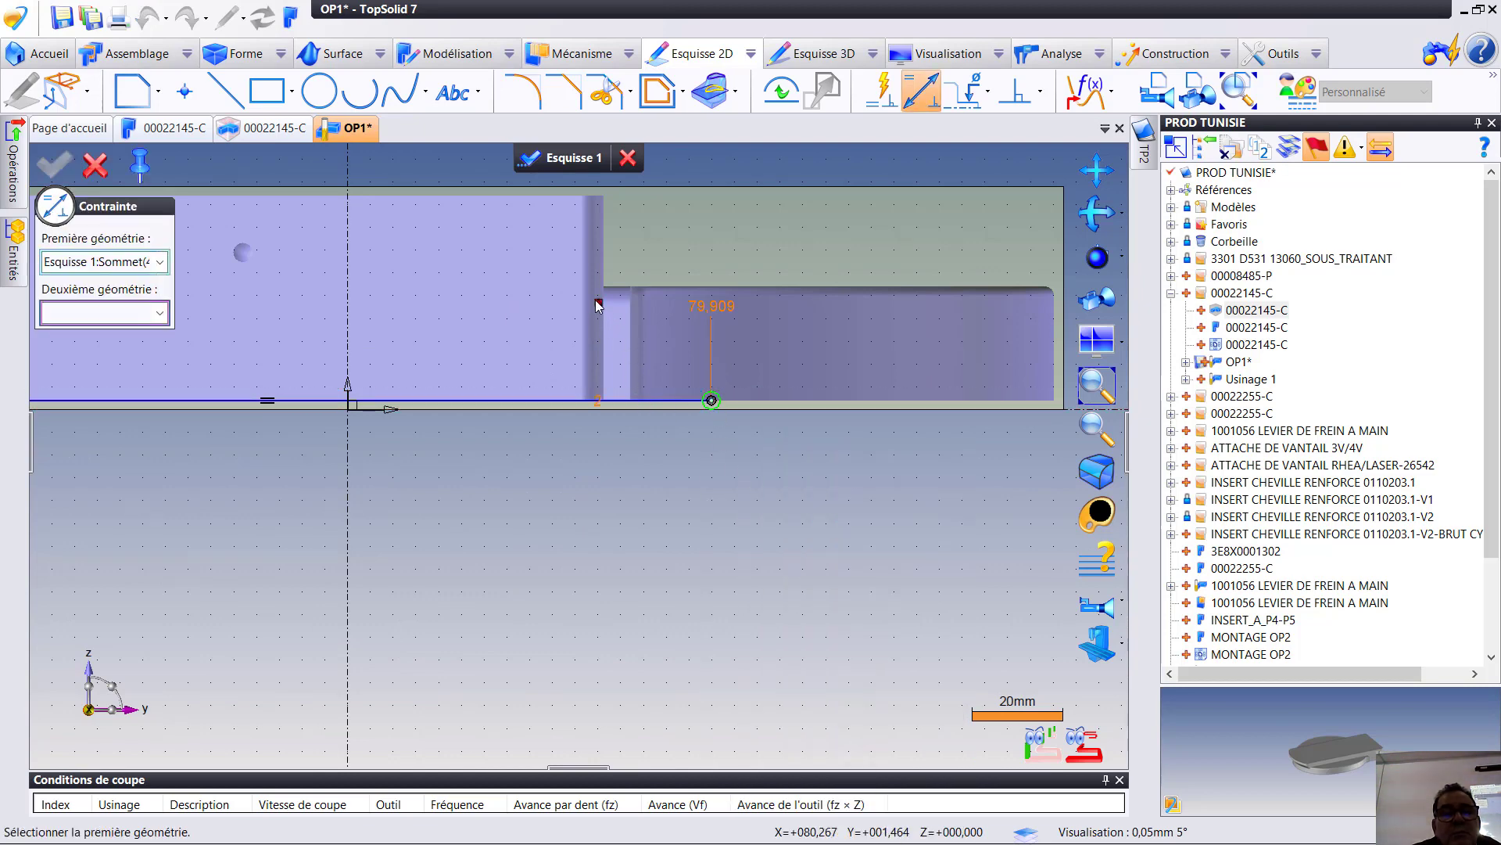
click(610, 295)
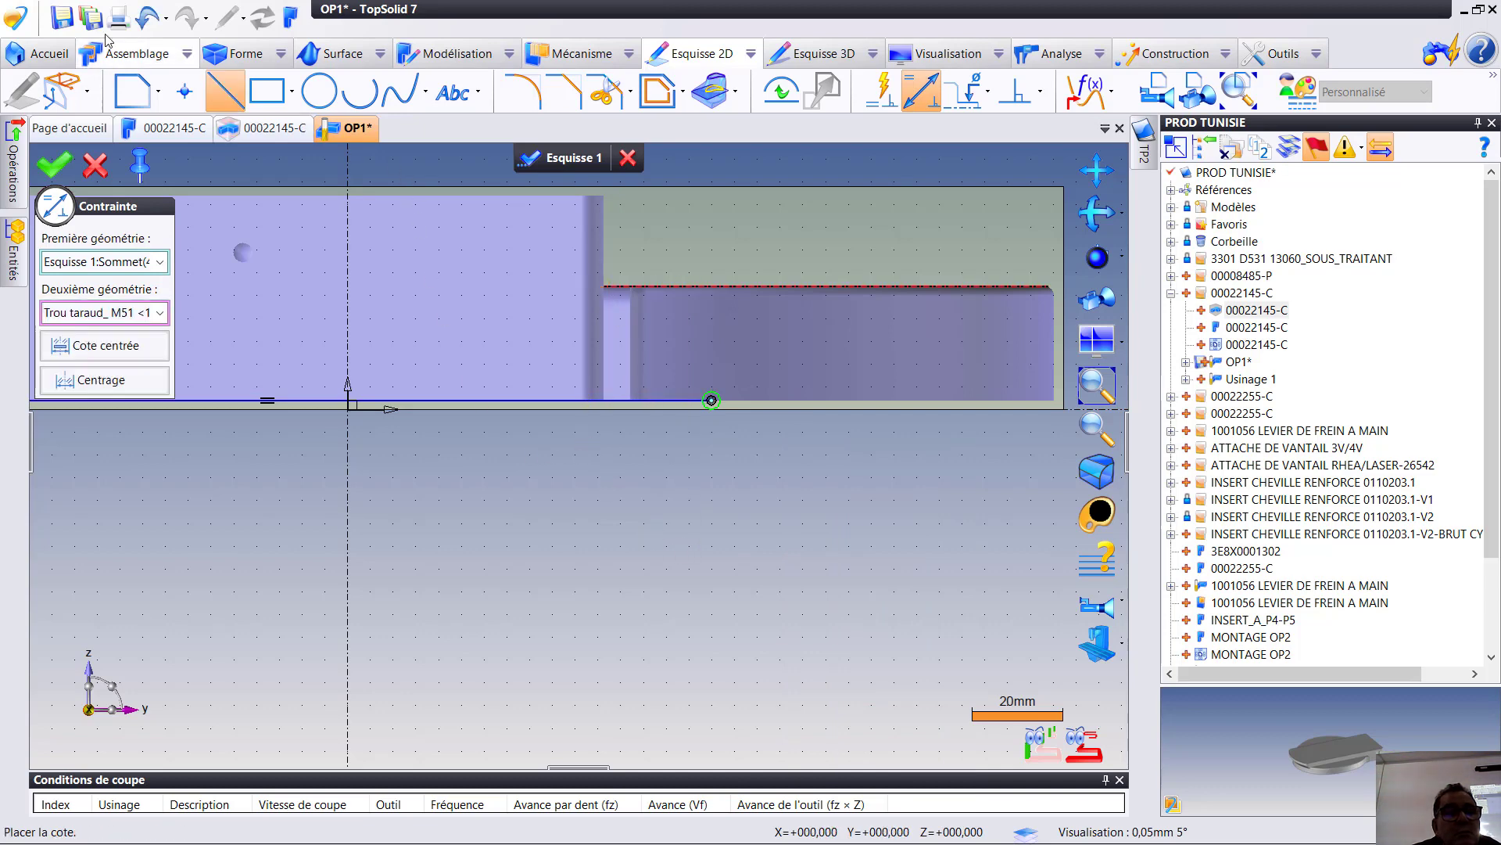
click(147, 18)
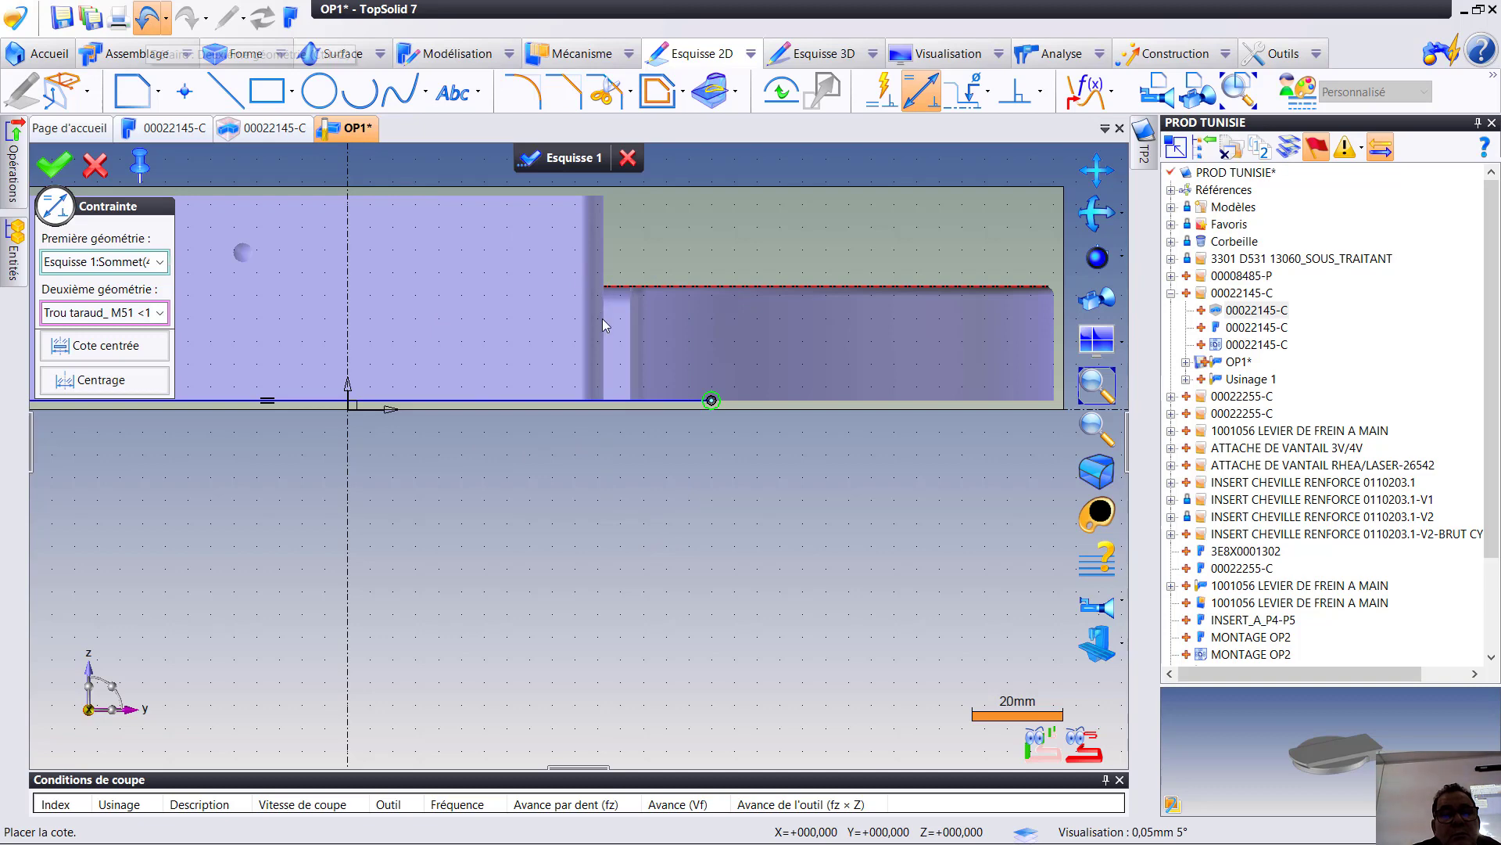
click(625, 389)
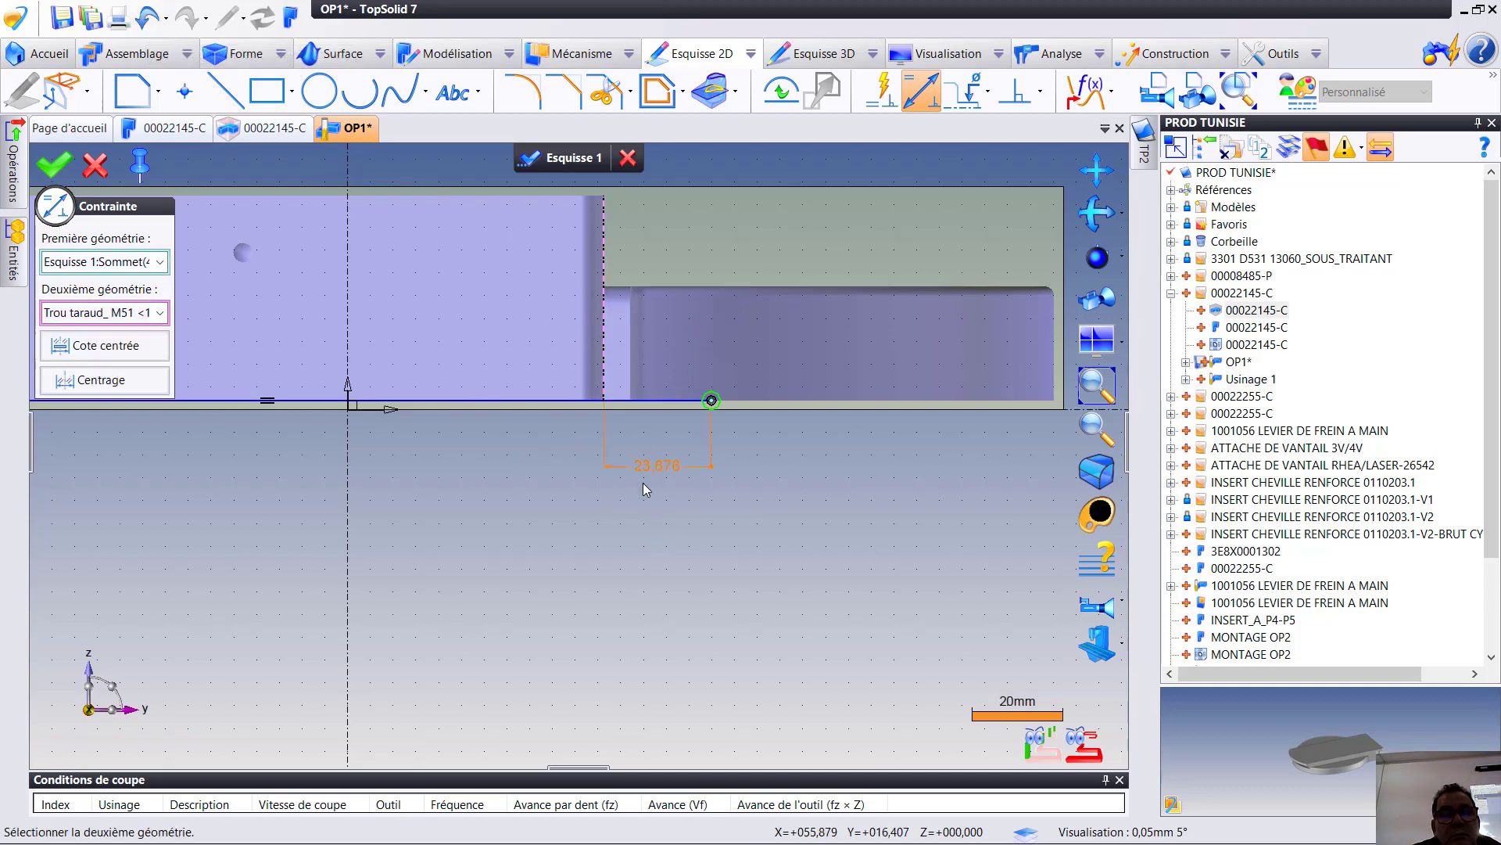
click(647, 485)
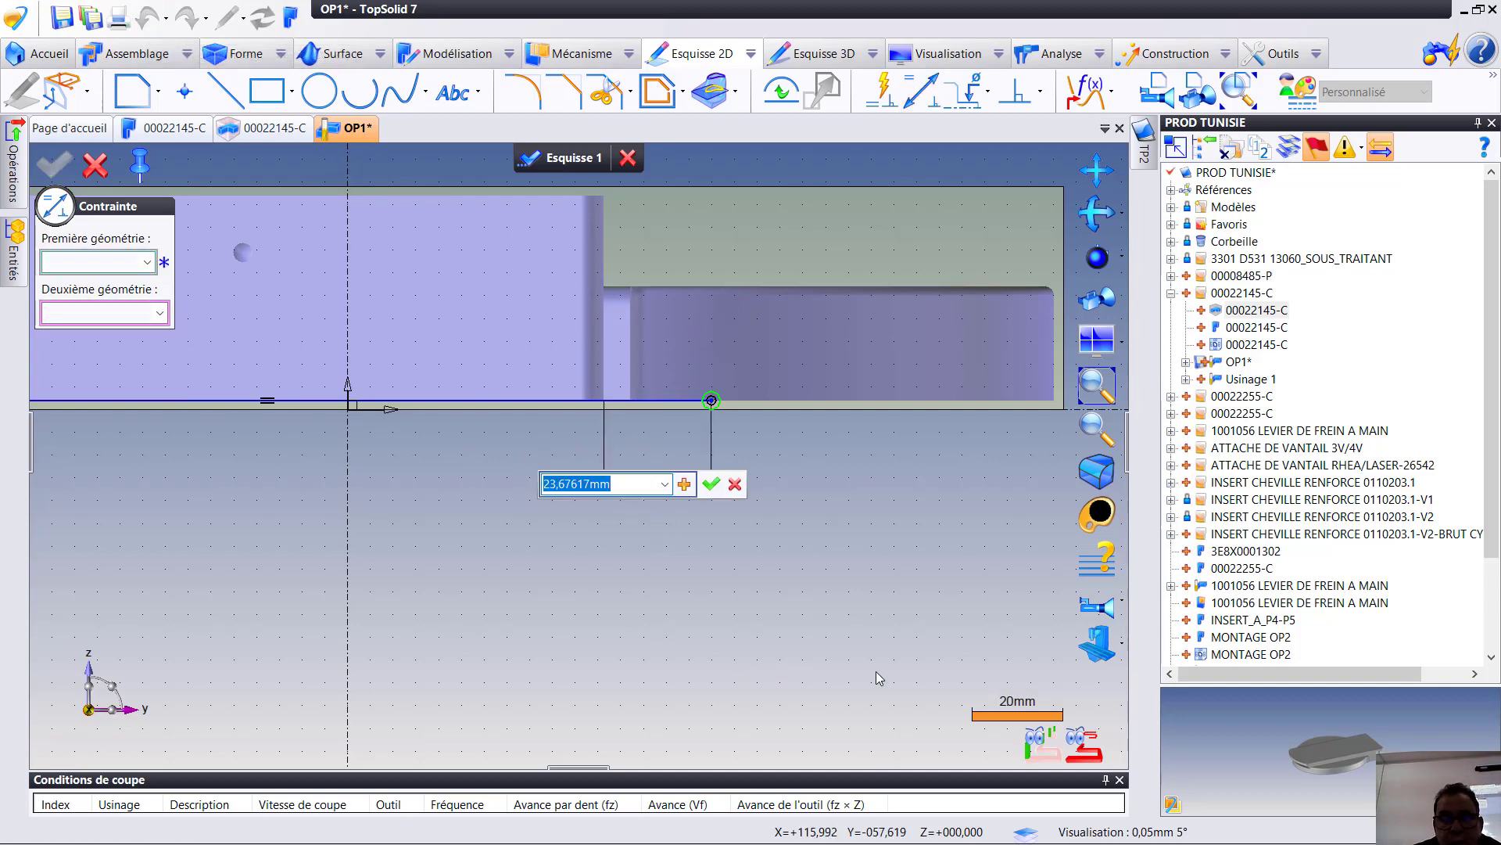
text(20)
key(Return)
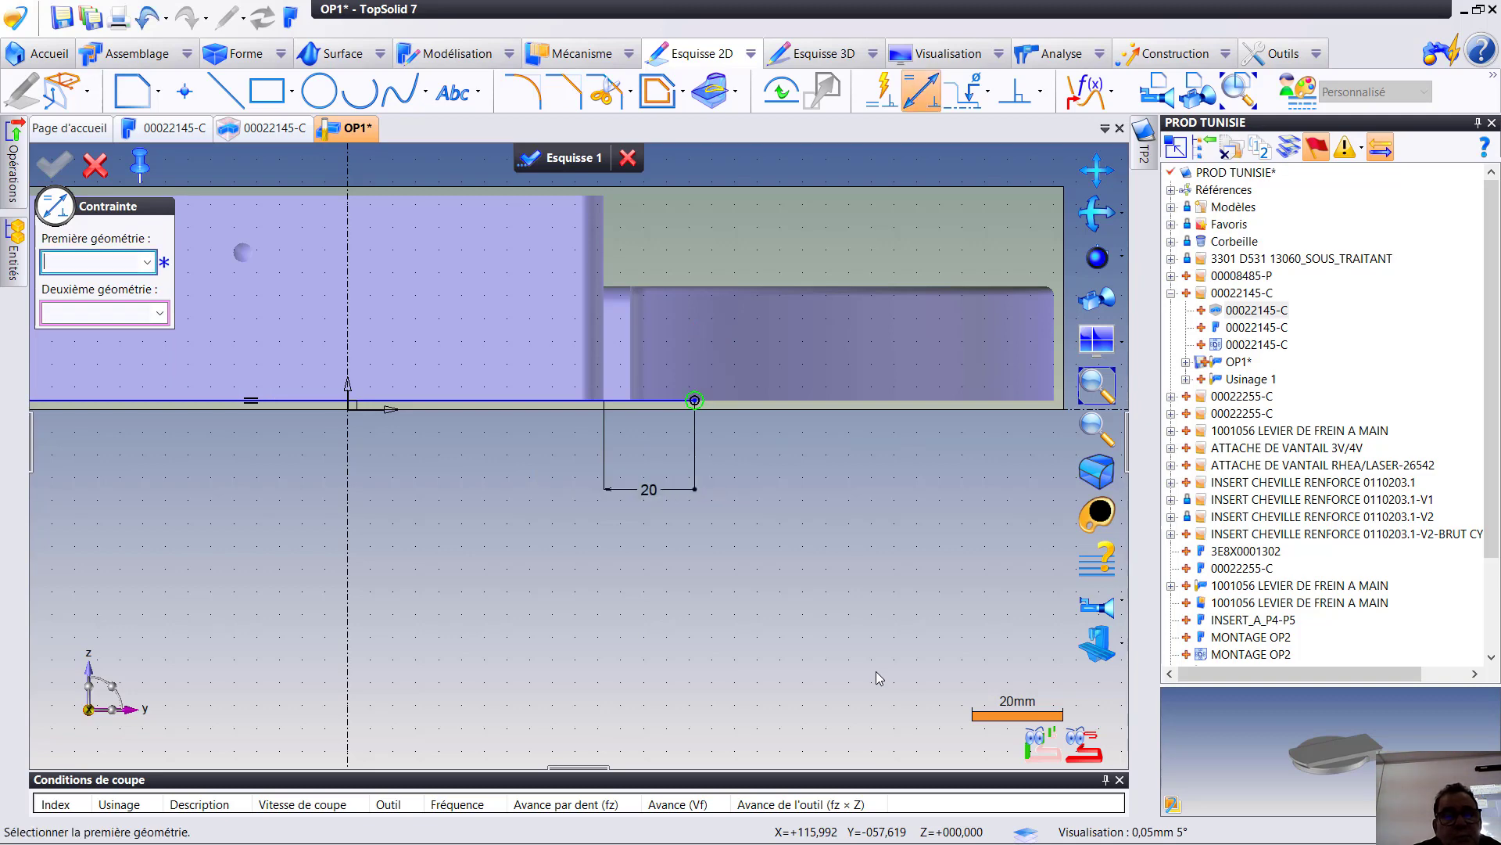
- Set the line's opposite end 20 mm beyond the end face's other vertical edge and validate the sketch
middle_drag(655, 537, 1352, 579)
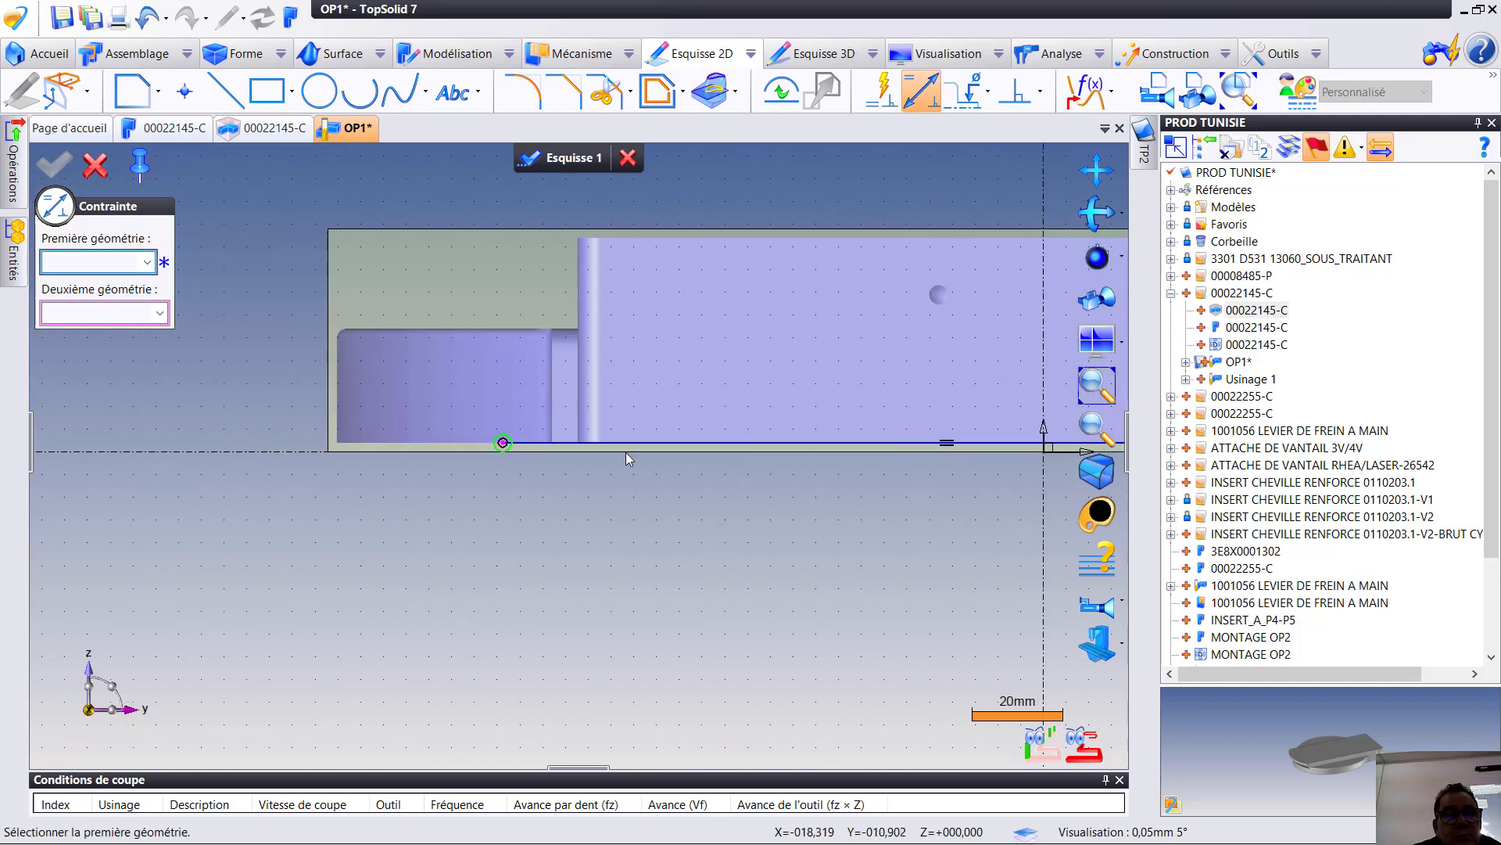
click(502, 443)
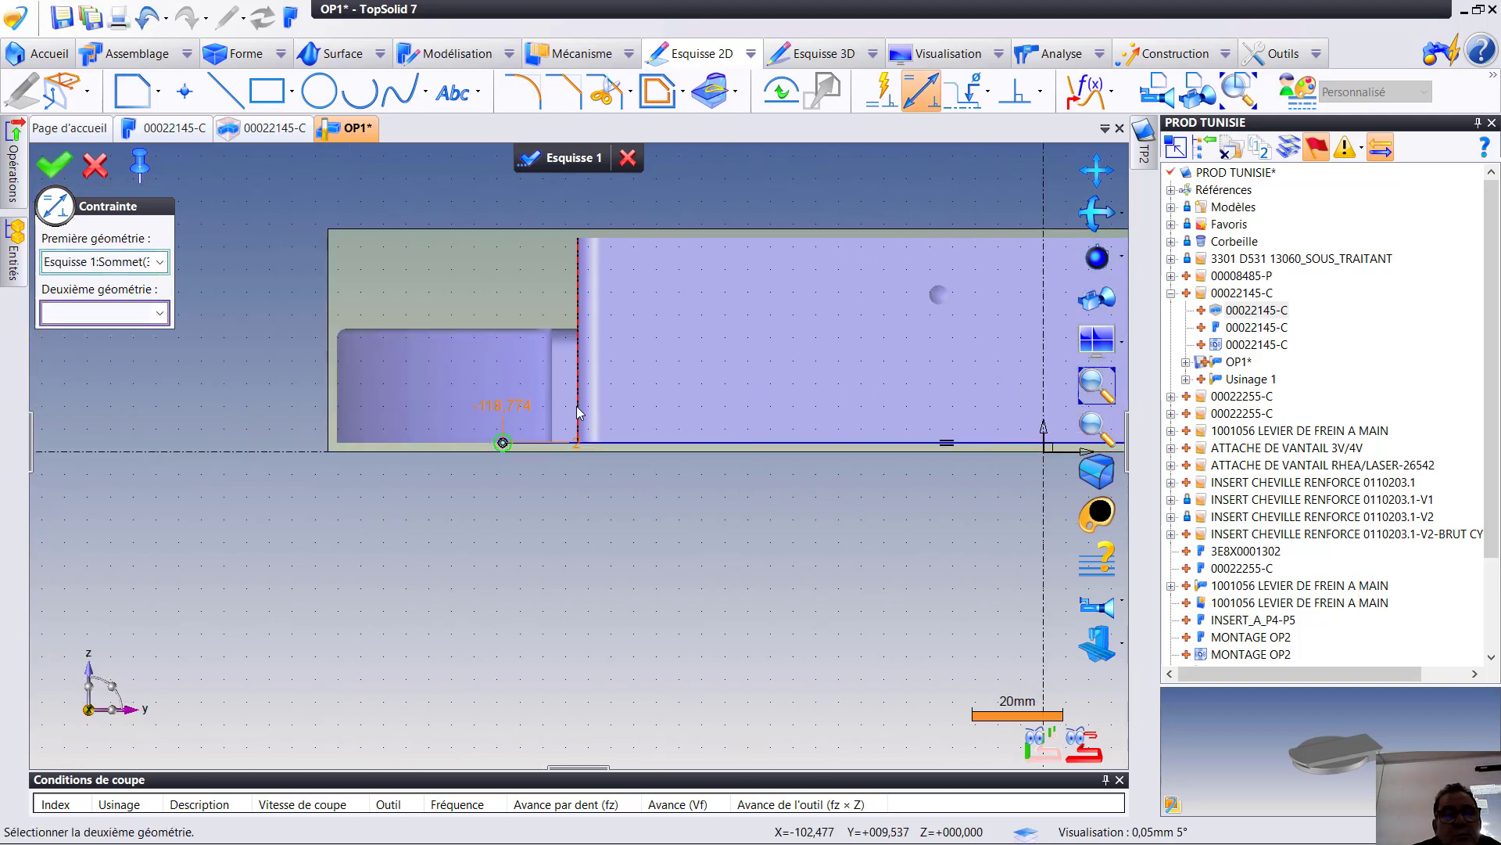
click(580, 412)
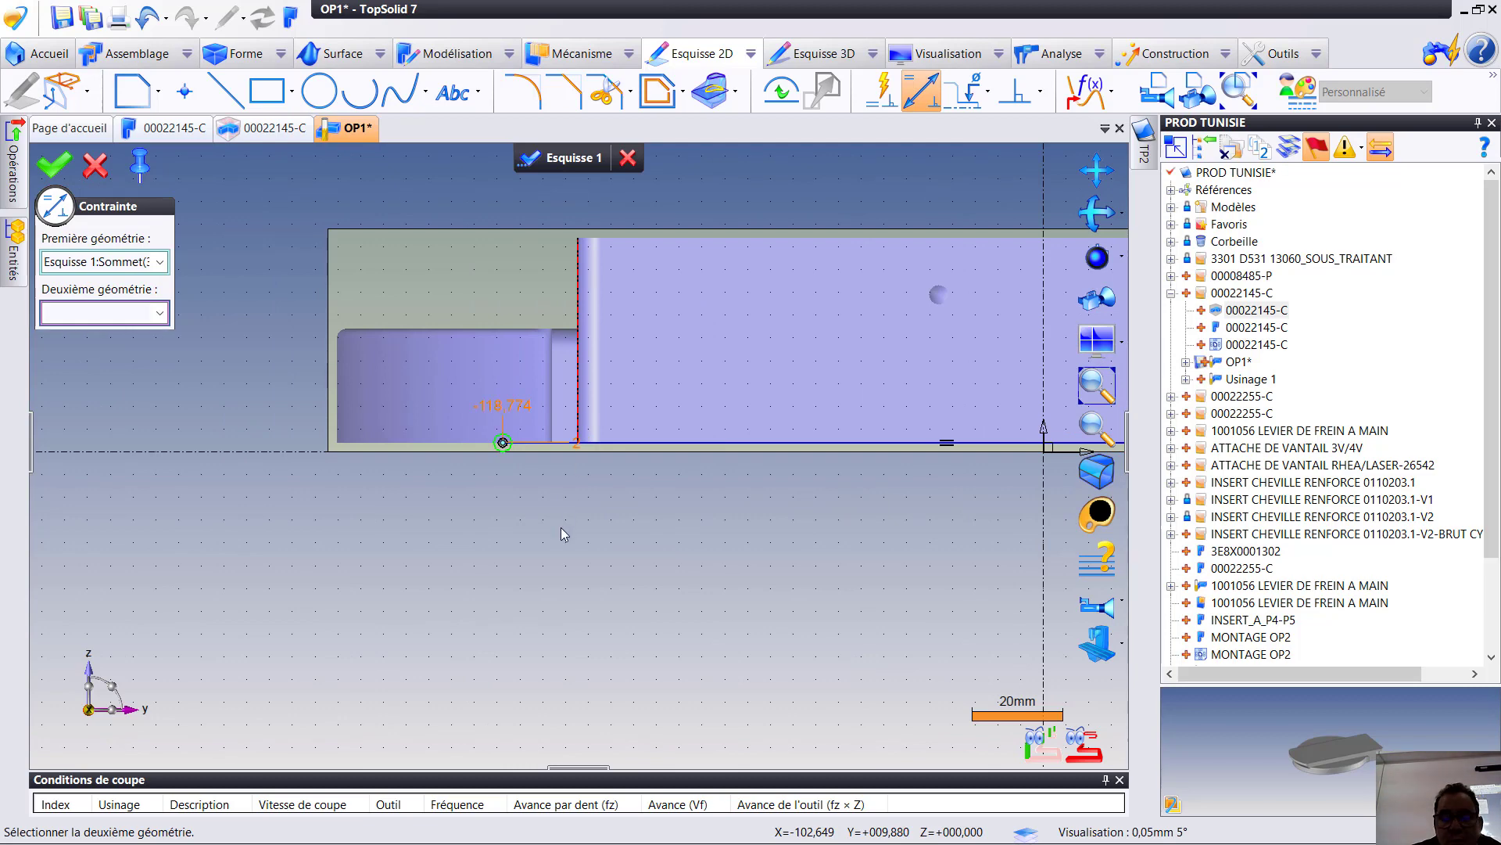
click(613, 580)
text(20)
key(Return)
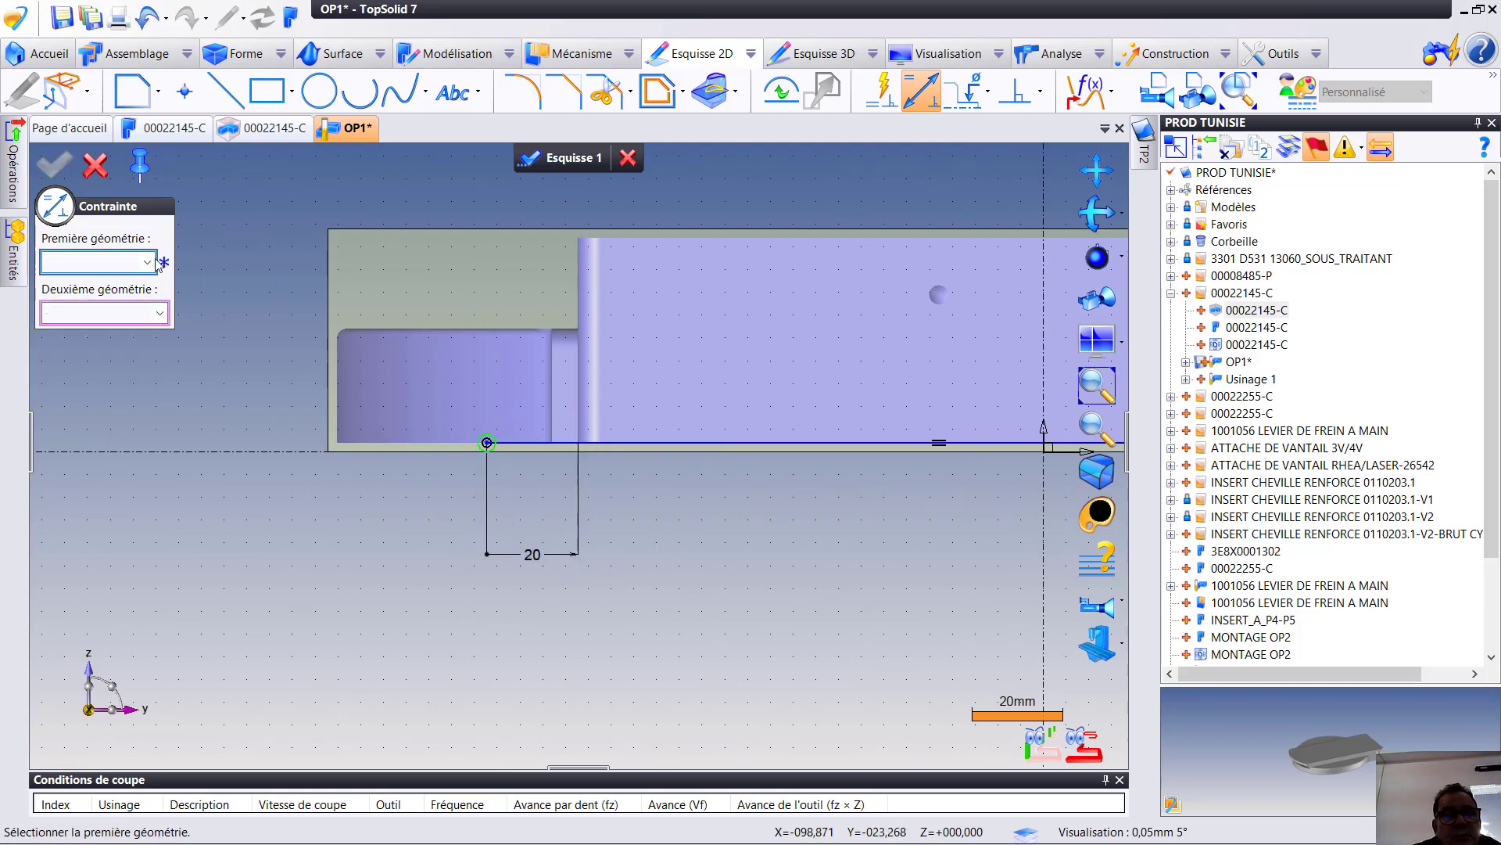
click(94, 165)
click(556, 159)
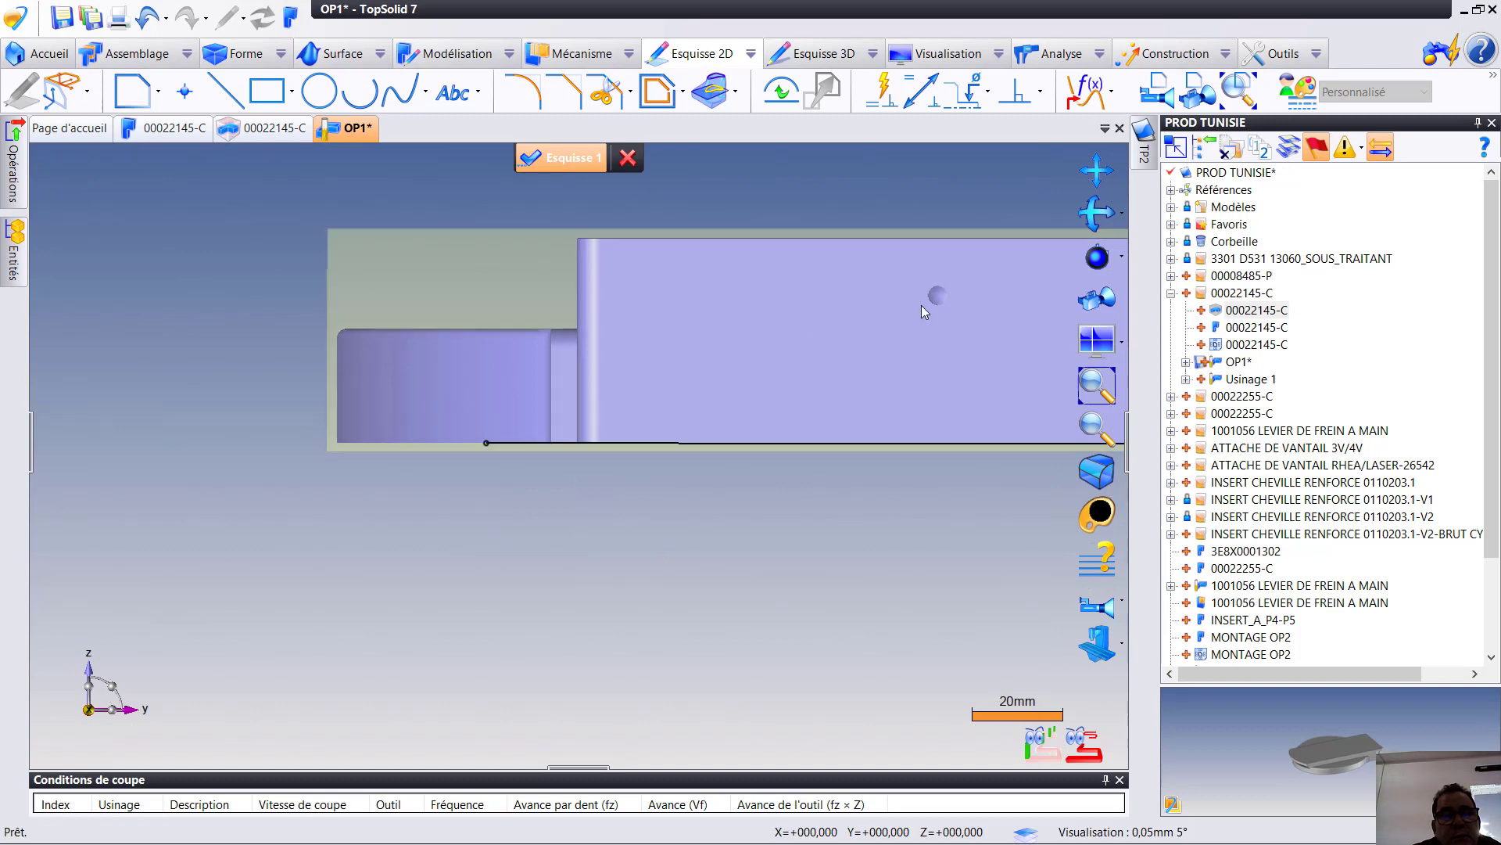
- Return to machining, start a flank milling operation (Par le flanc) on the sketched line with the 40 mm cutter T2, and compute its toolpath
scroll(628, 519, down, 3)
scroll(667, 470, up, 4)
mouse_move(667, 470)
middle_down()
mouse_move(952, 298)
mouse_move(957, 360)
middle_up()
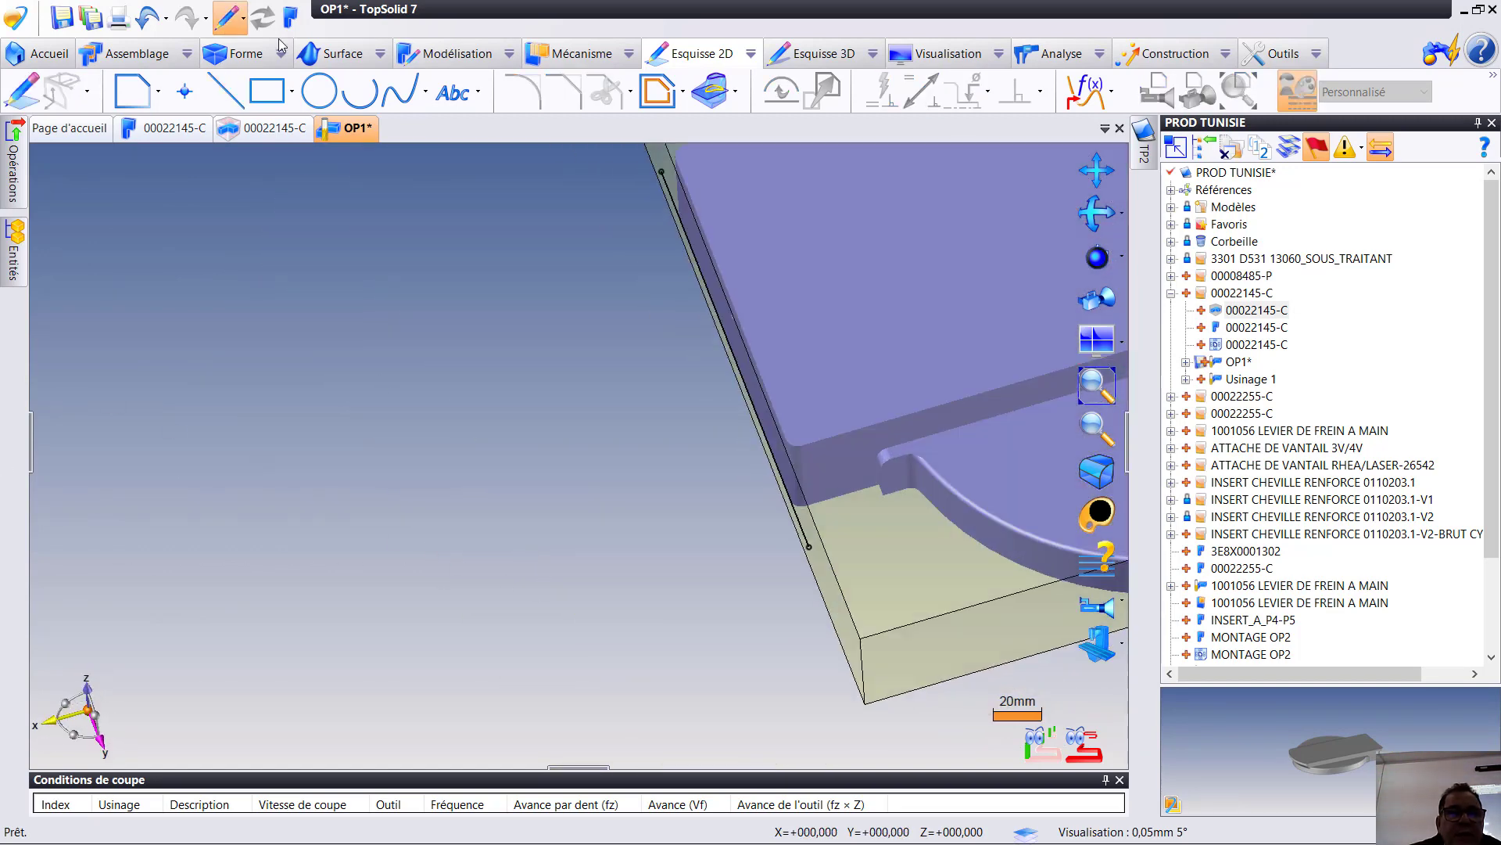
click(290, 15)
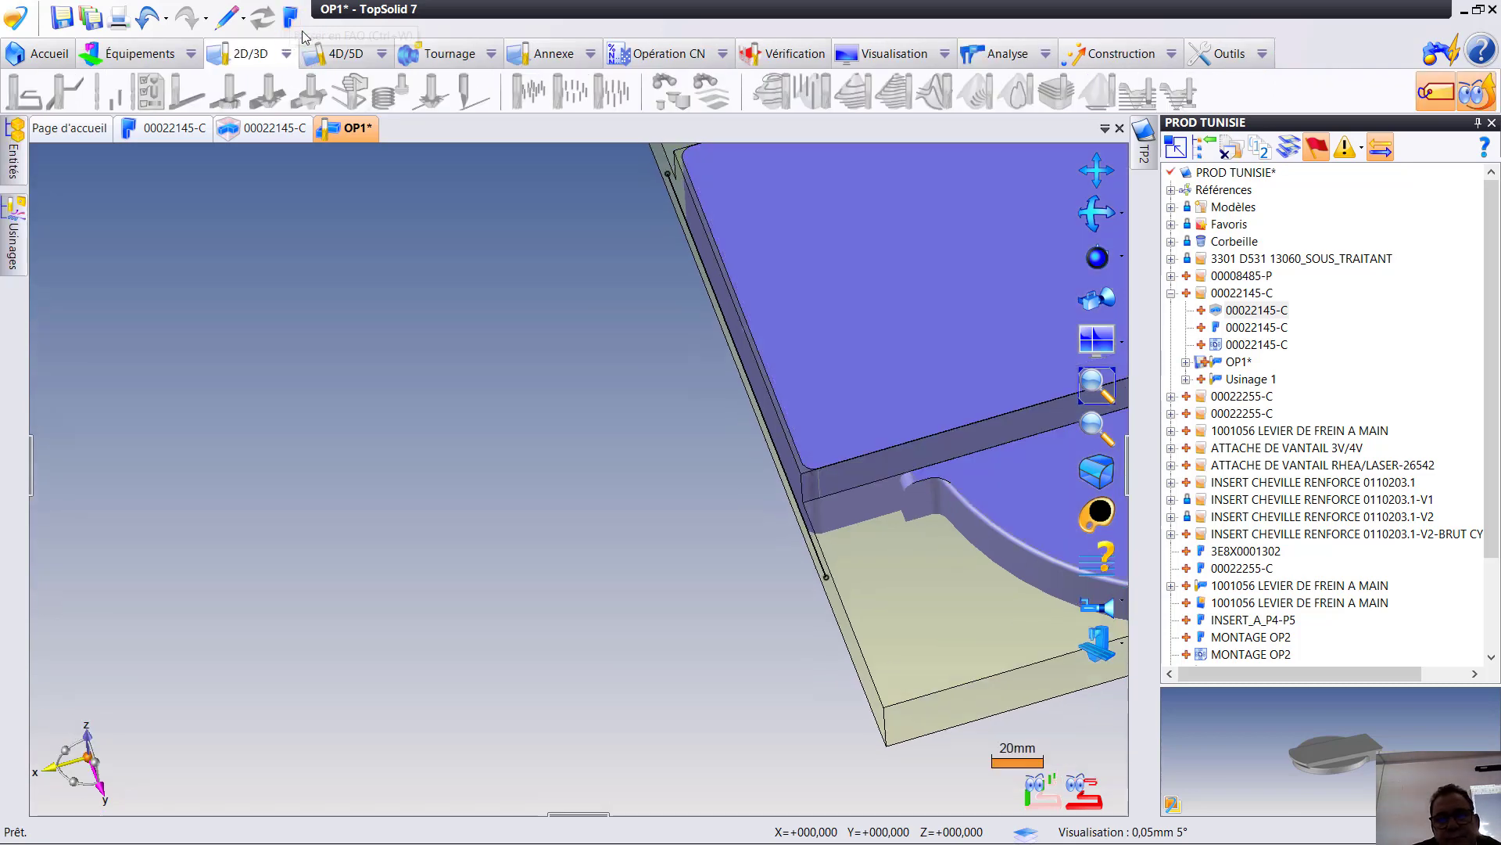
right_click(816, 557)
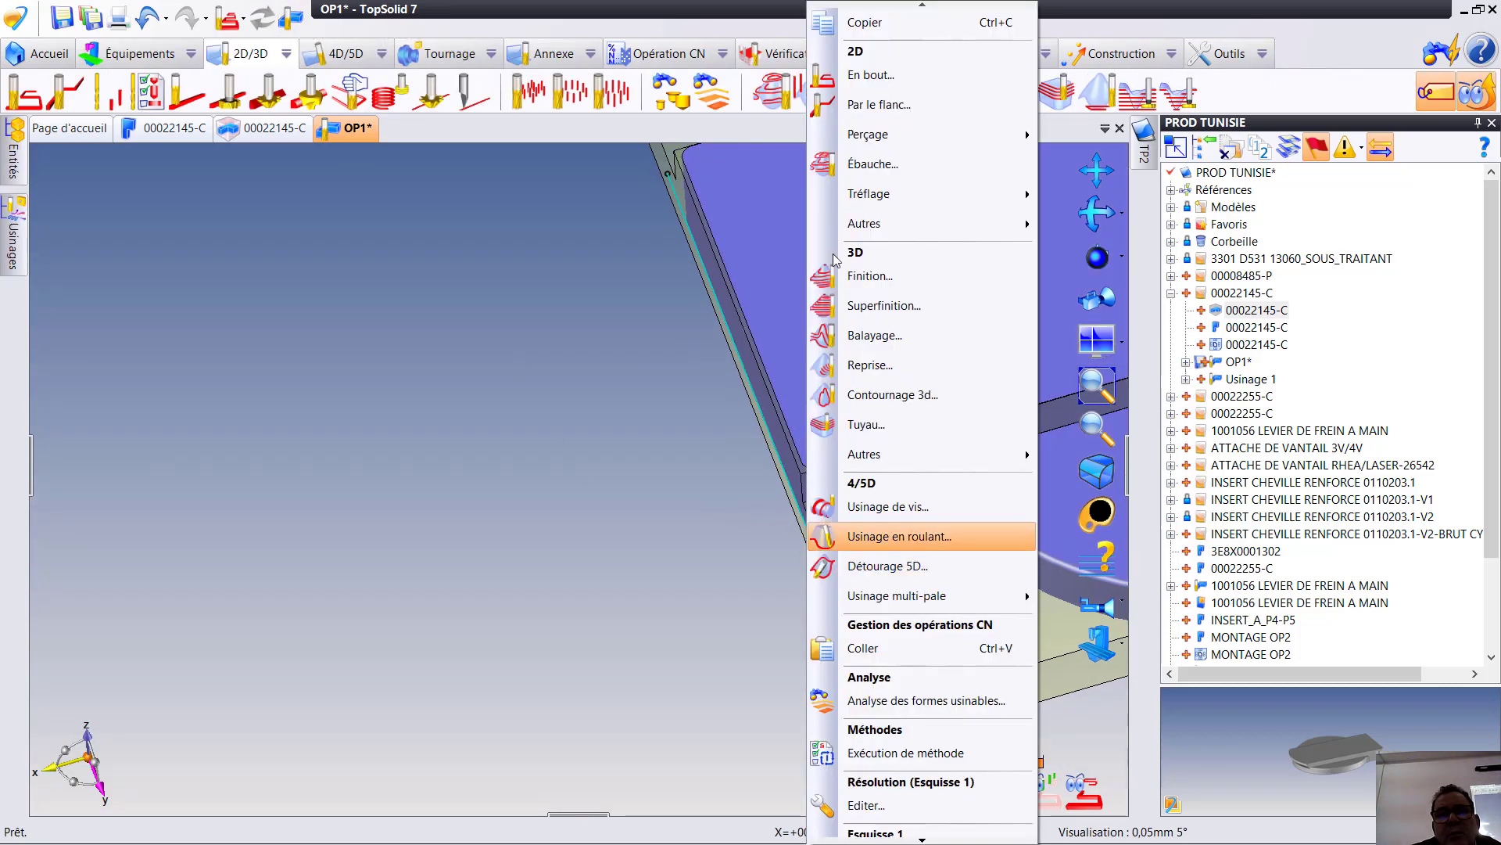
click(880, 105)
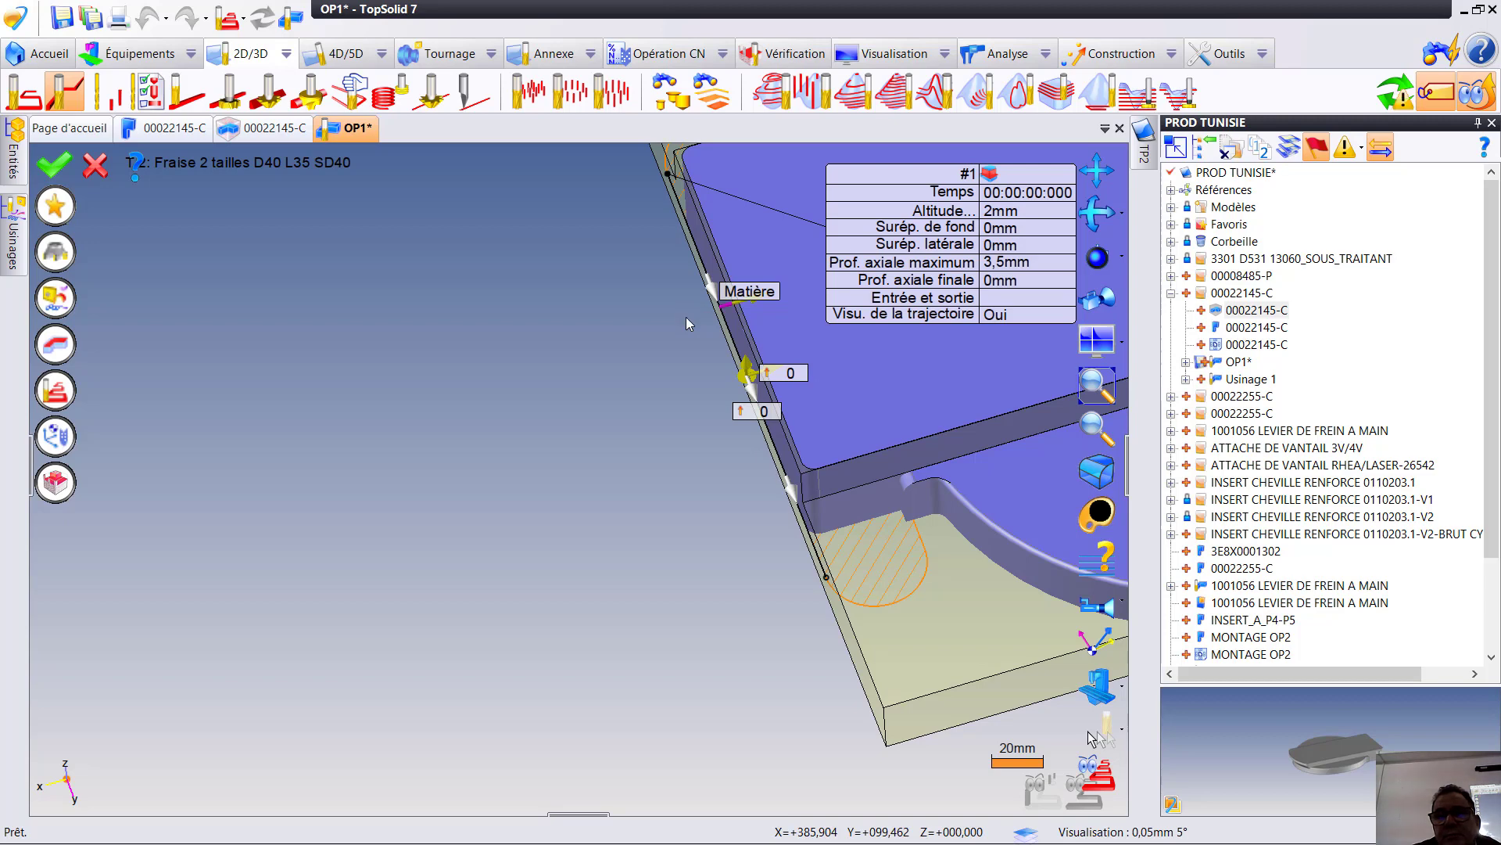
click(1396, 93)
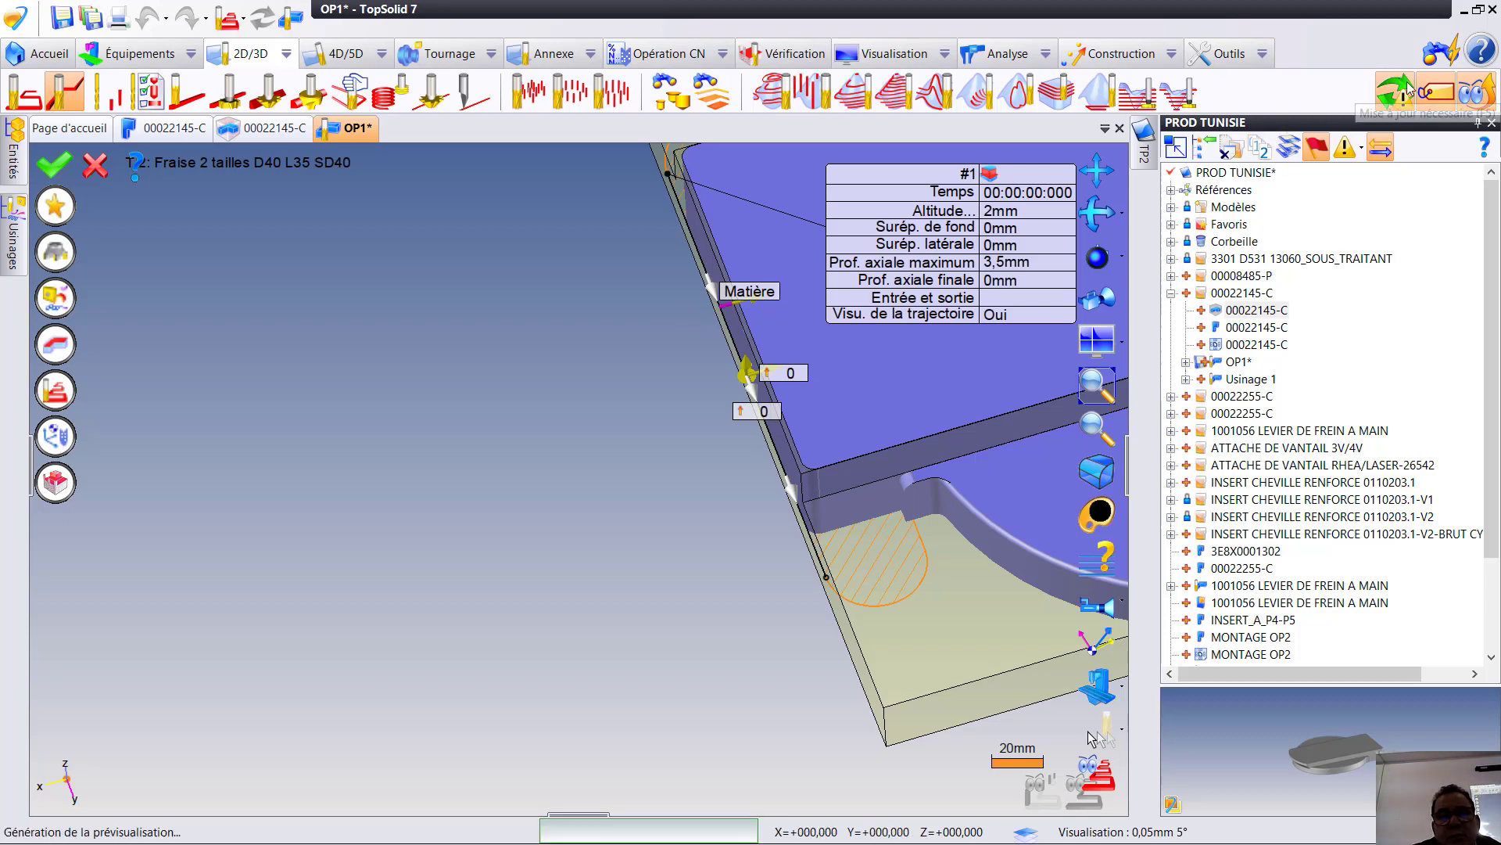
middle_drag(748, 504, 830, 463)
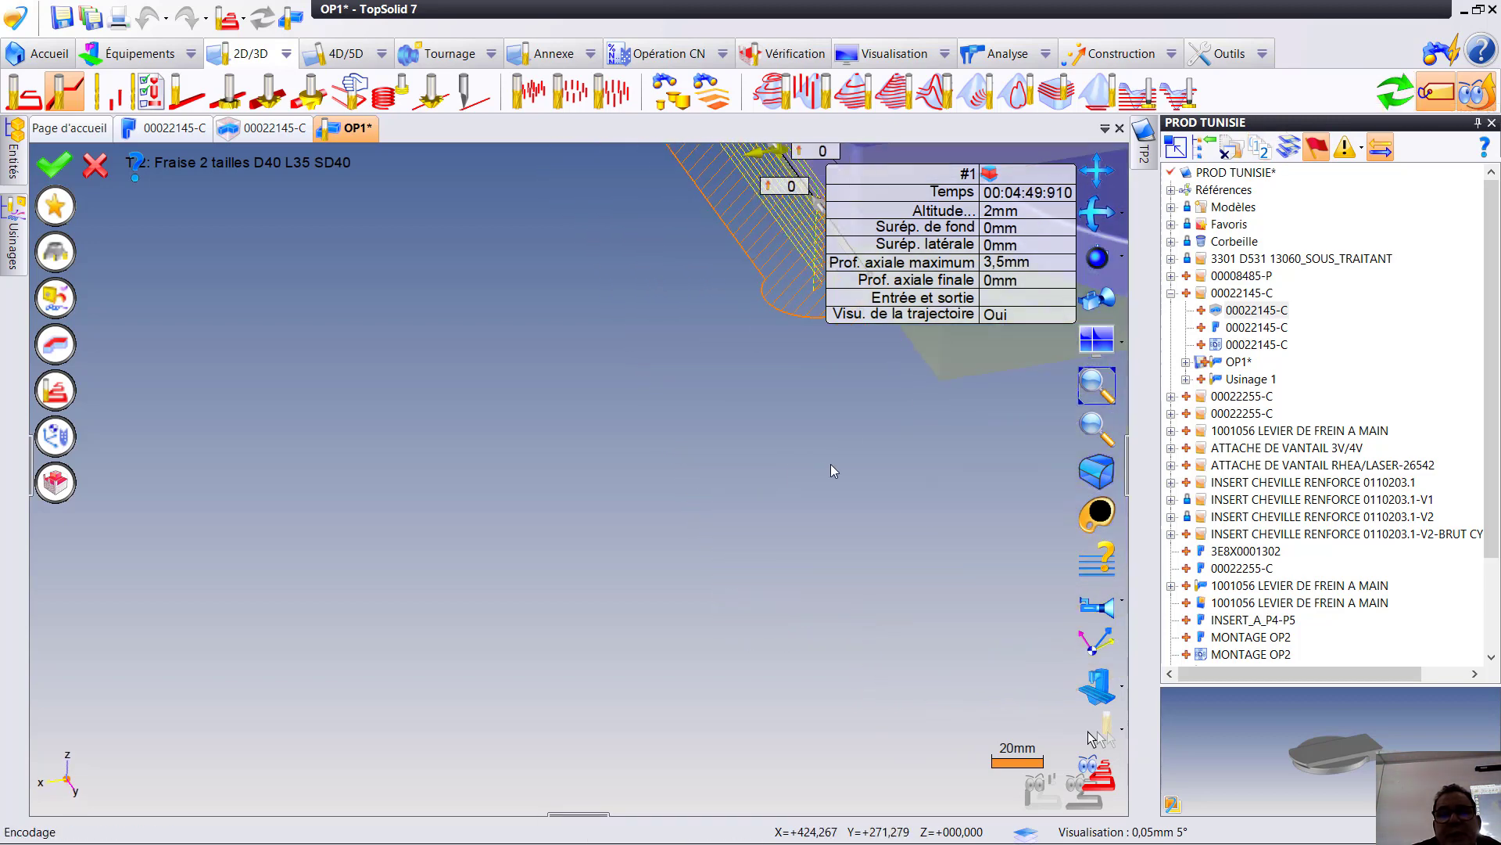
middle_drag(605, 606, 767, 442)
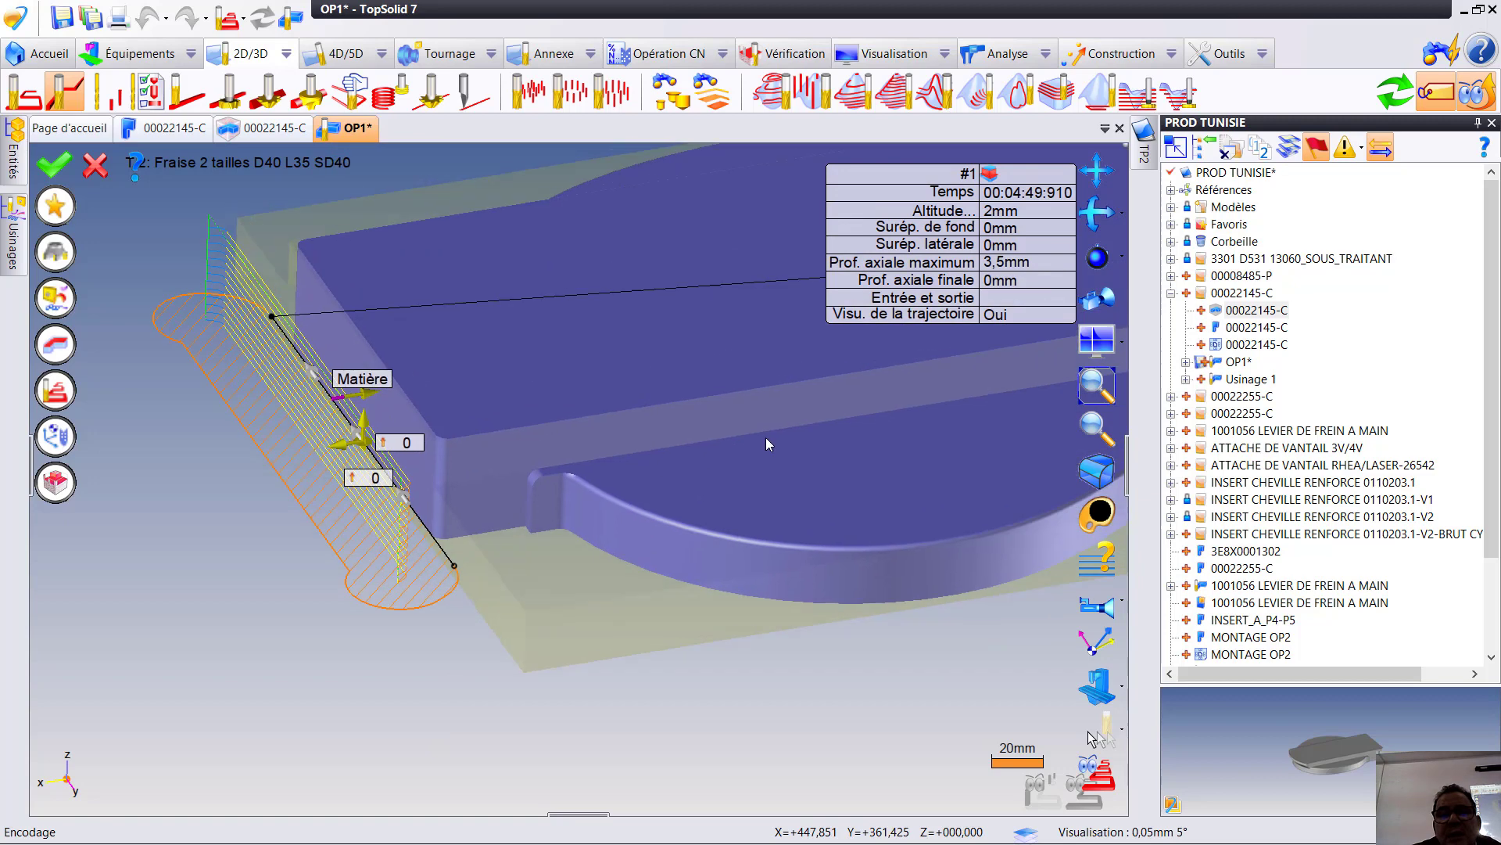
- Set the flank milling operation's maximum axial depth to 5 mm and its lateral allowance (Surép. latérale) to 0.2 mm
click(1017, 263)
text(5)
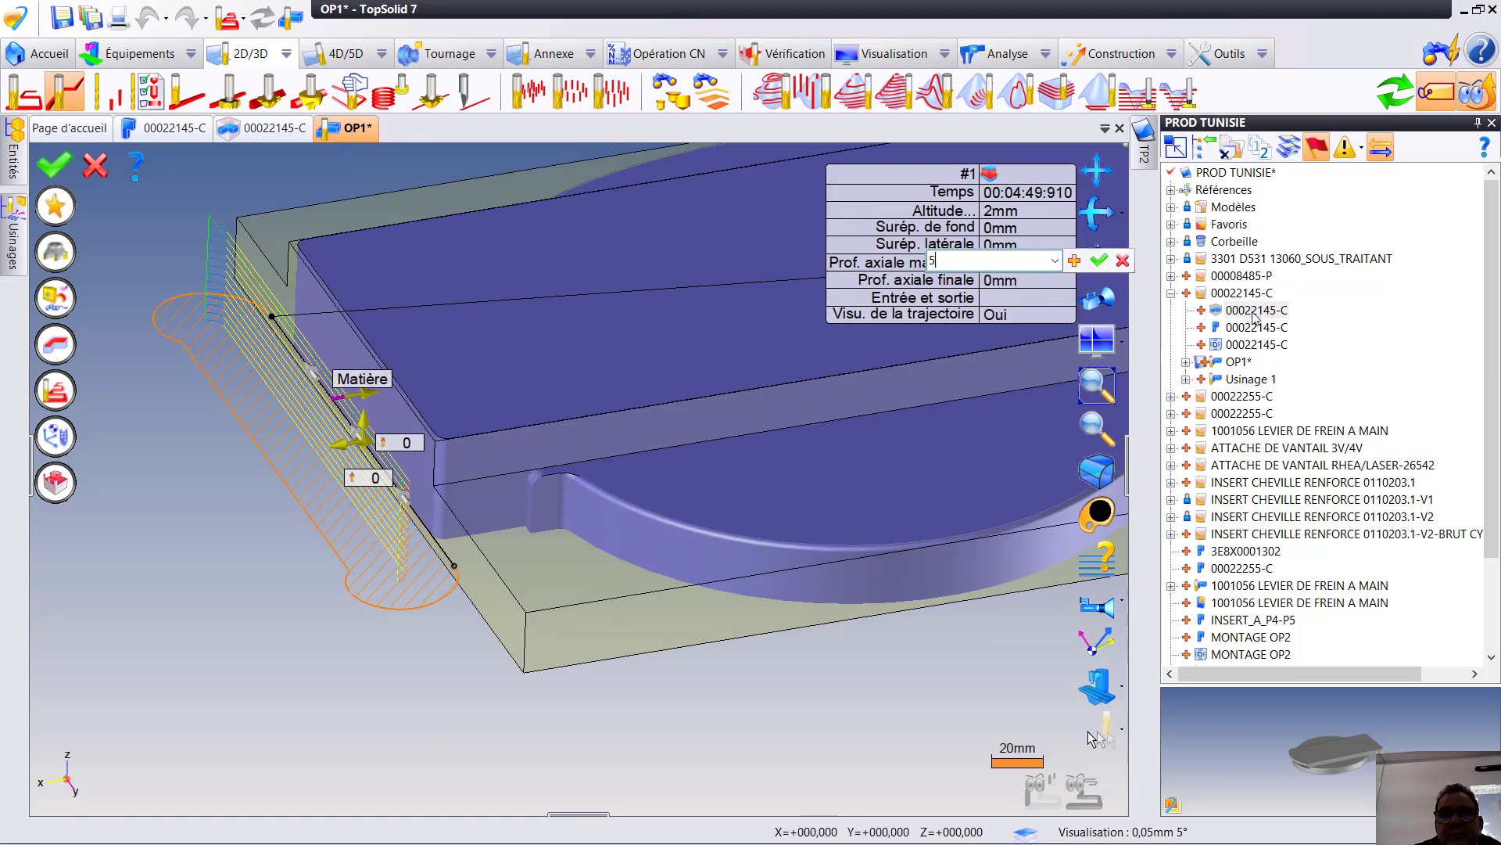
key(Return)
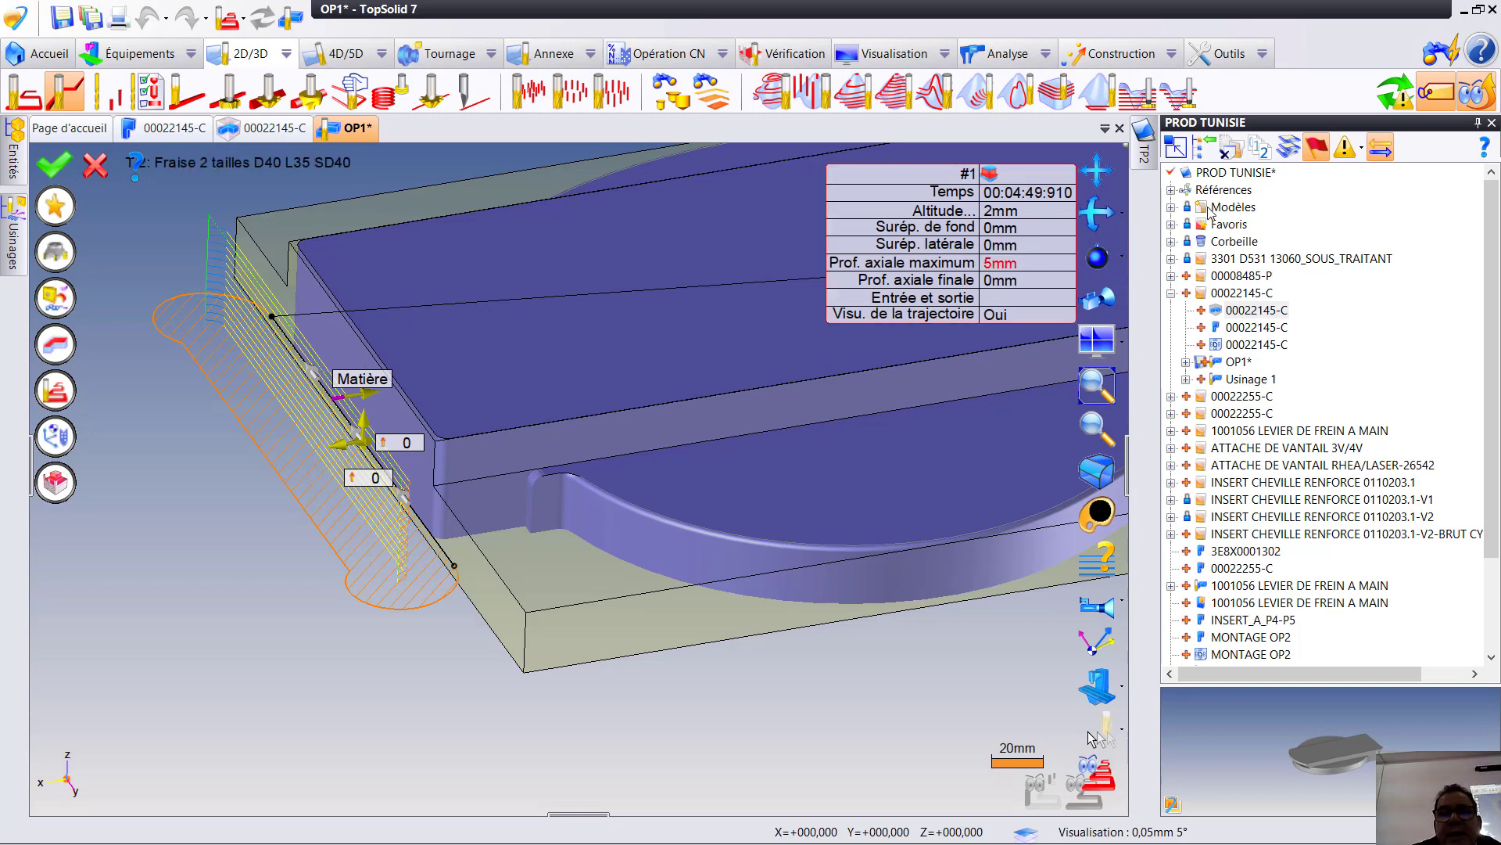
click(997, 245)
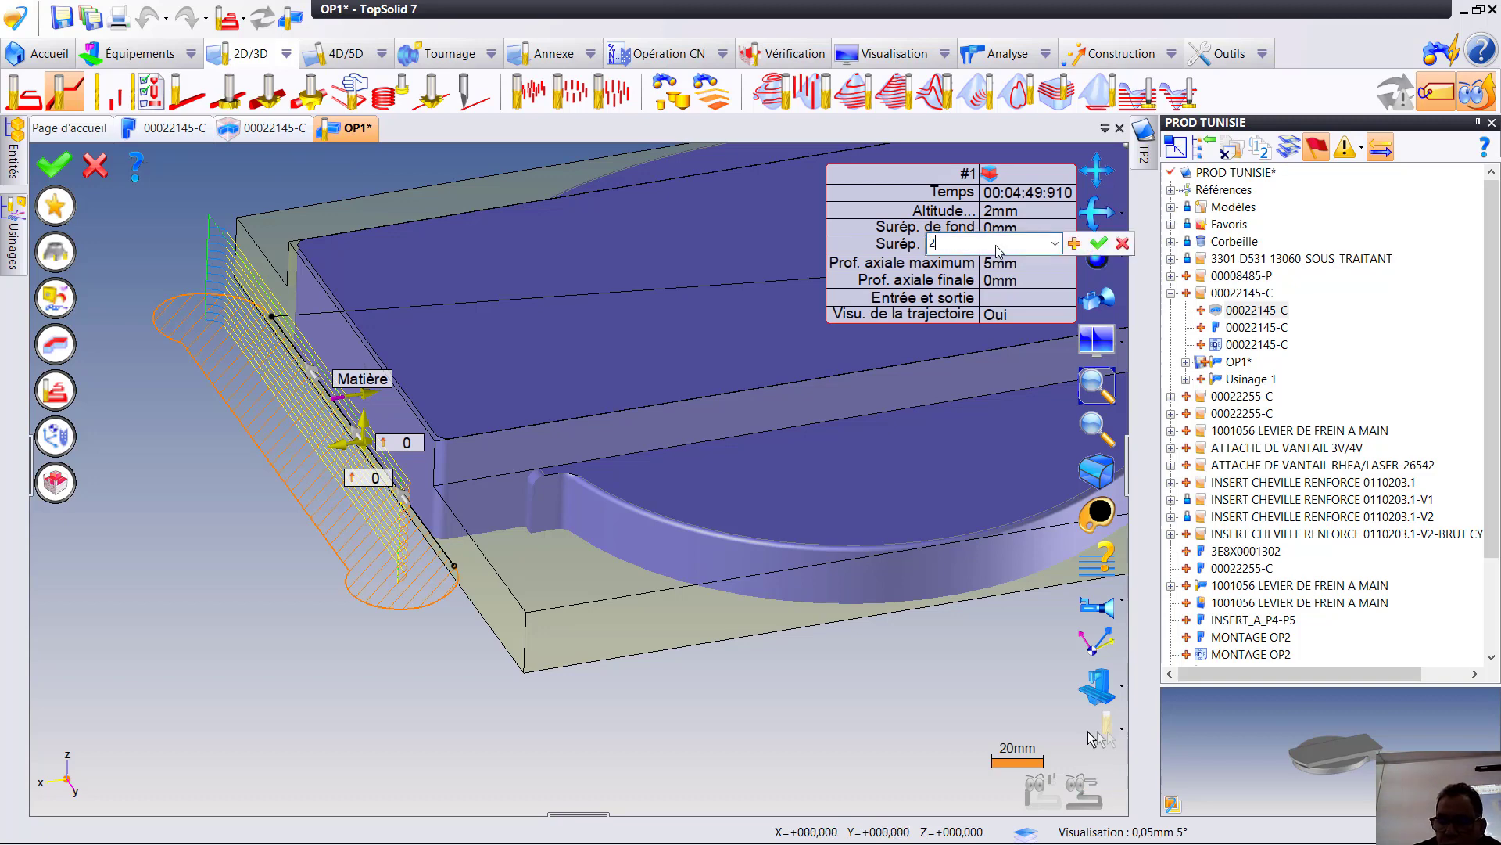
text(2)
key(BackSpace)
text(0,)
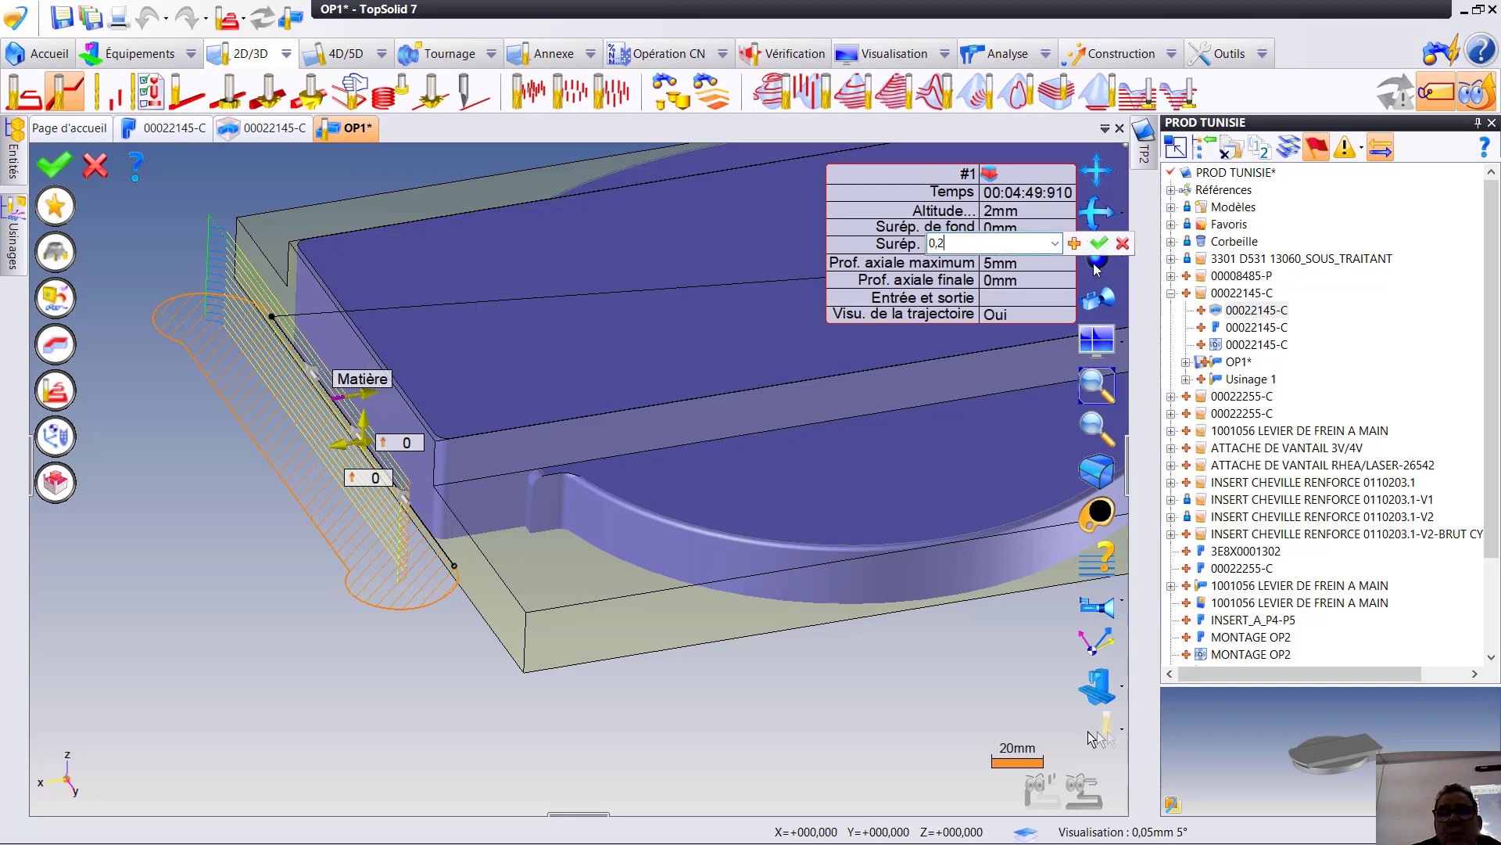
text(2)
click(1099, 243)
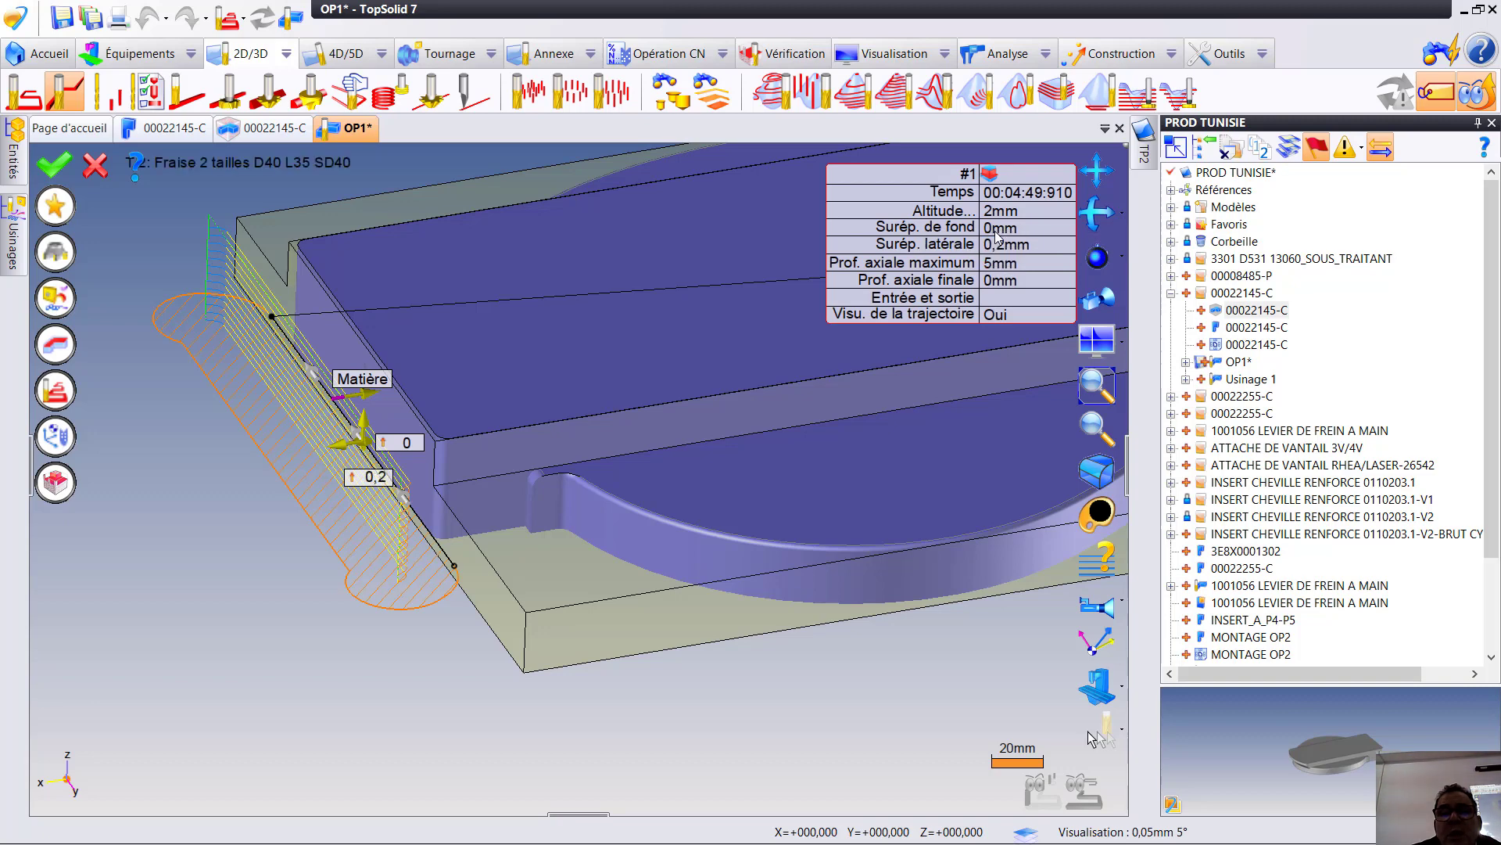
- Set the floor allowance (Surép. de fond) to -0.5 mm, validate the flank milling operation and leave its simulation
click(1002, 228)
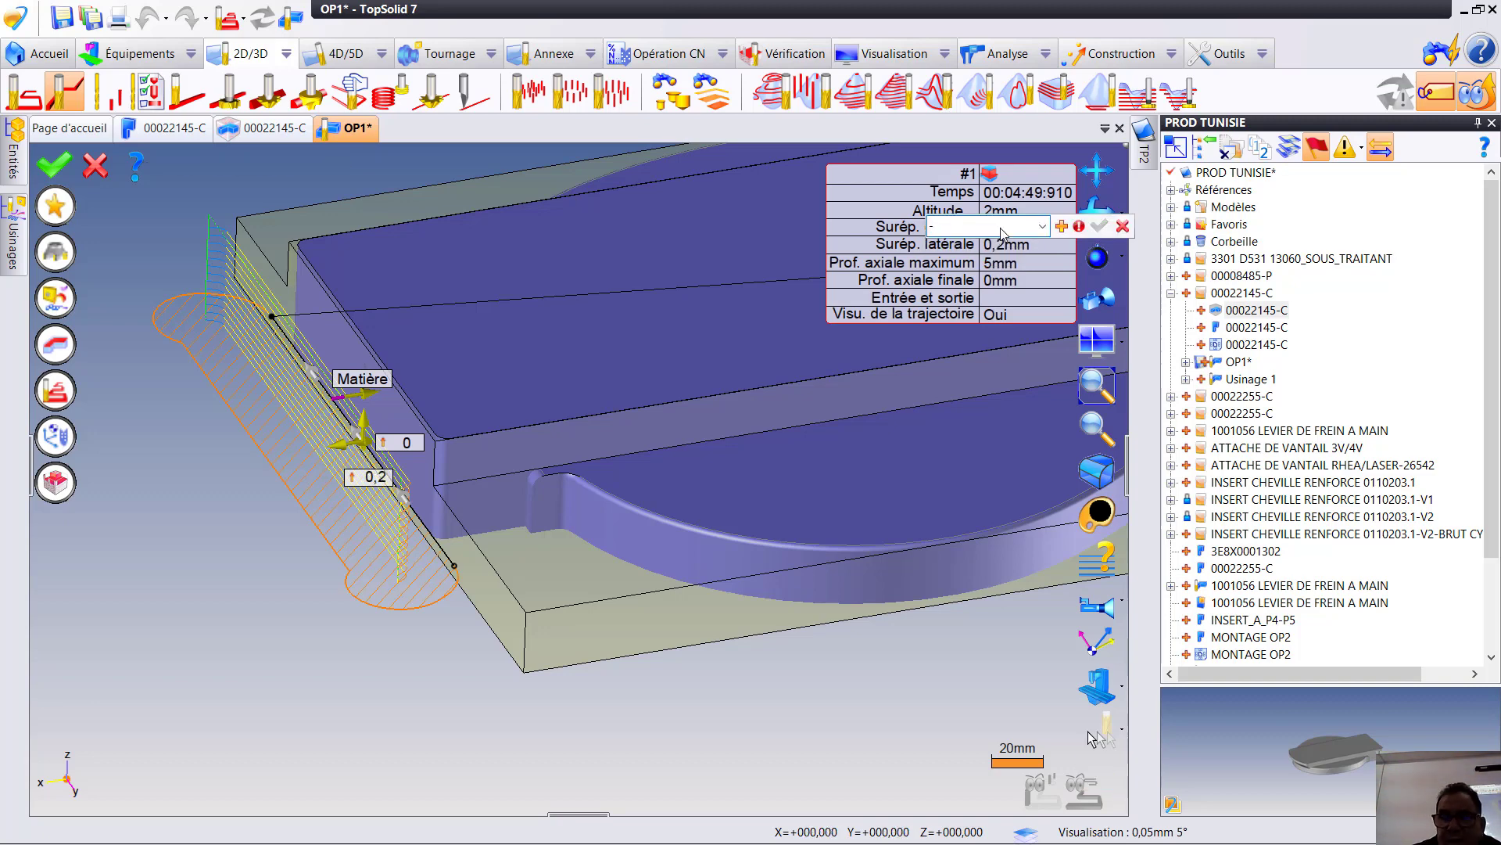
key(Return)
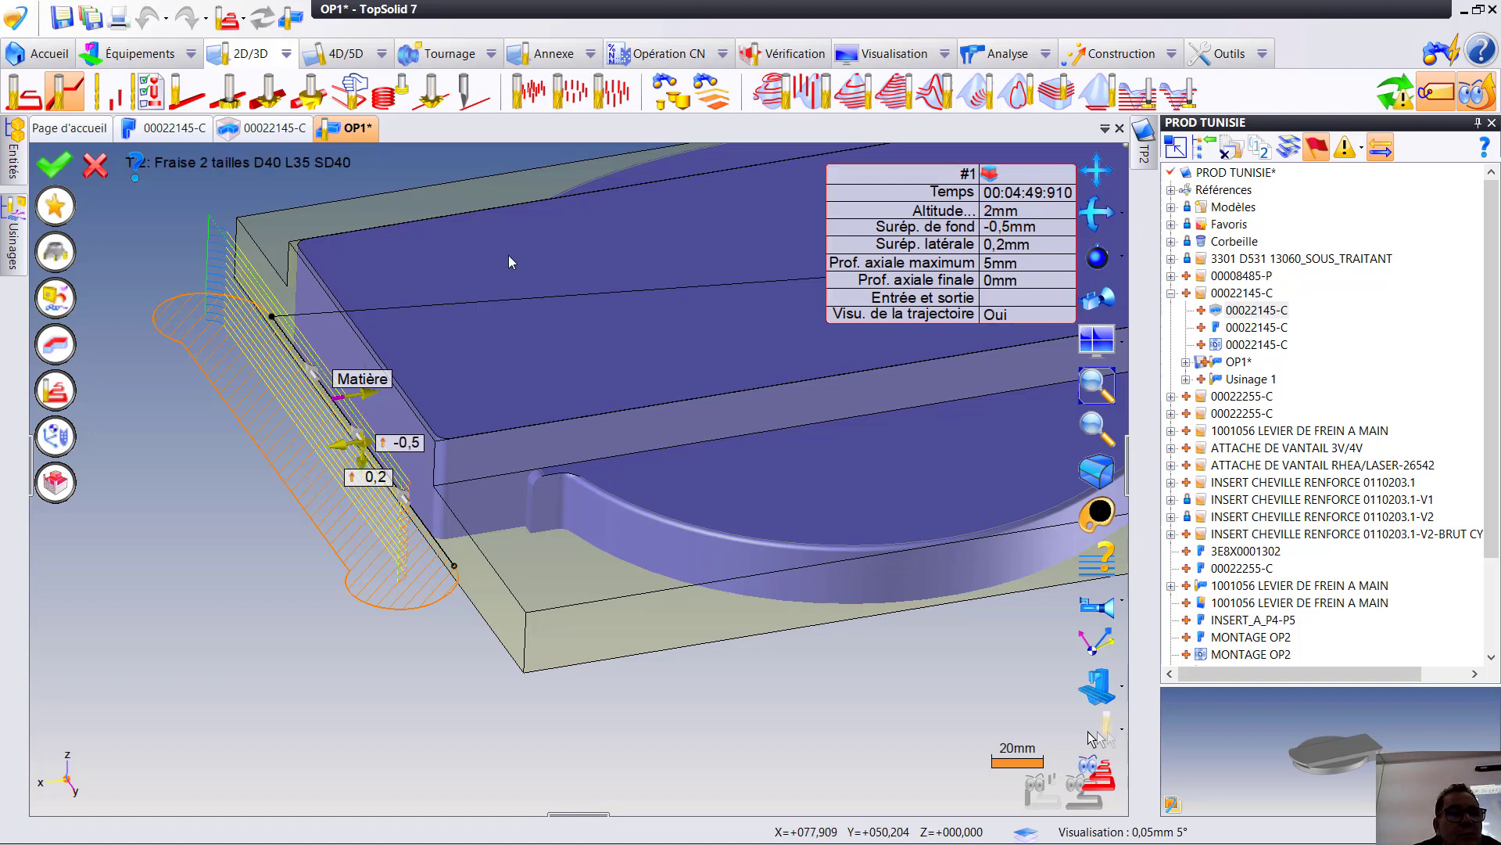
click(60, 162)
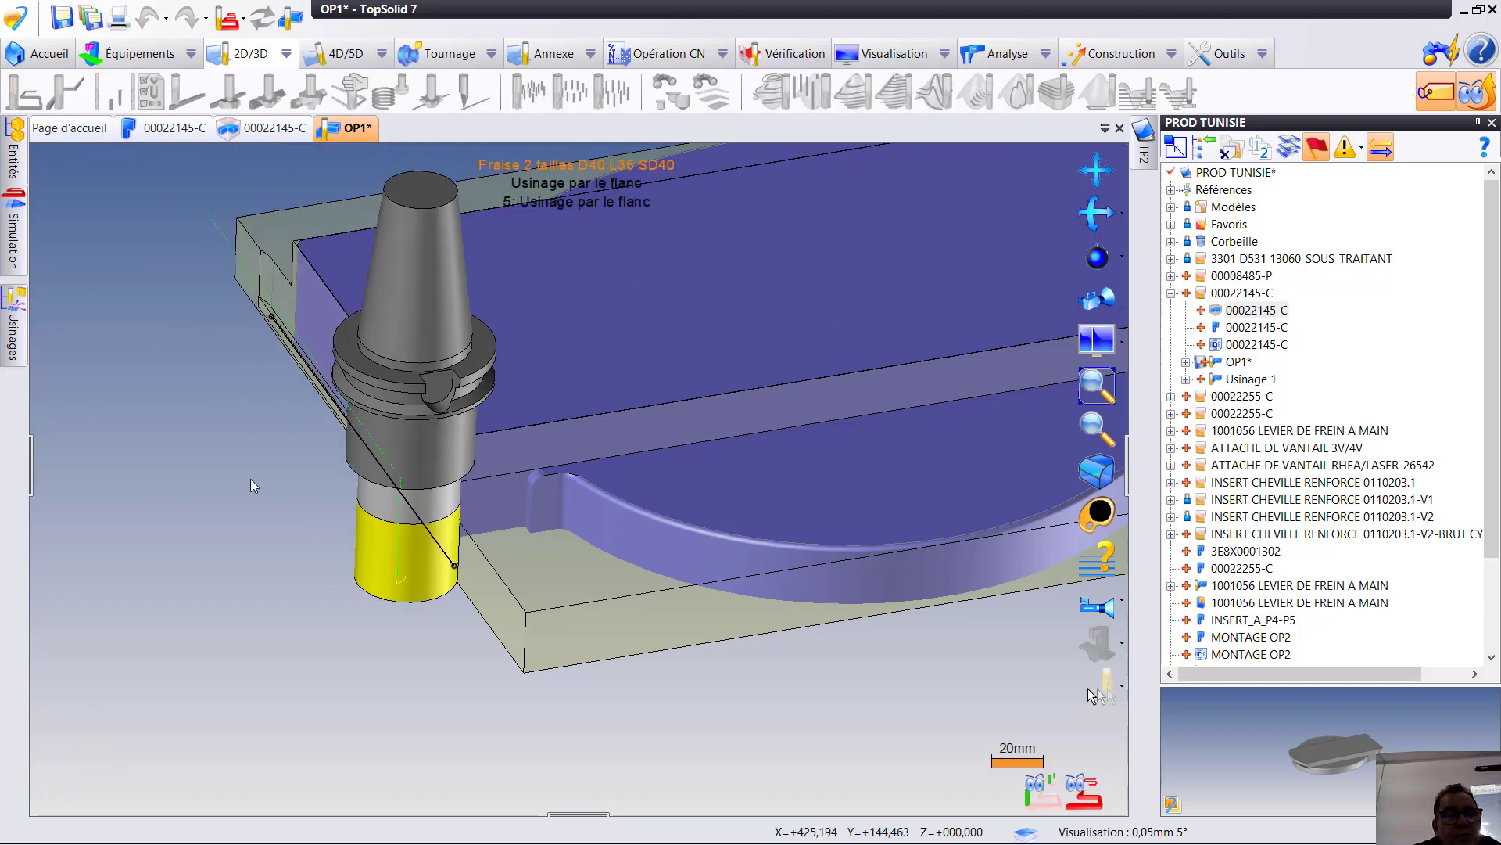
right_click(292, 539)
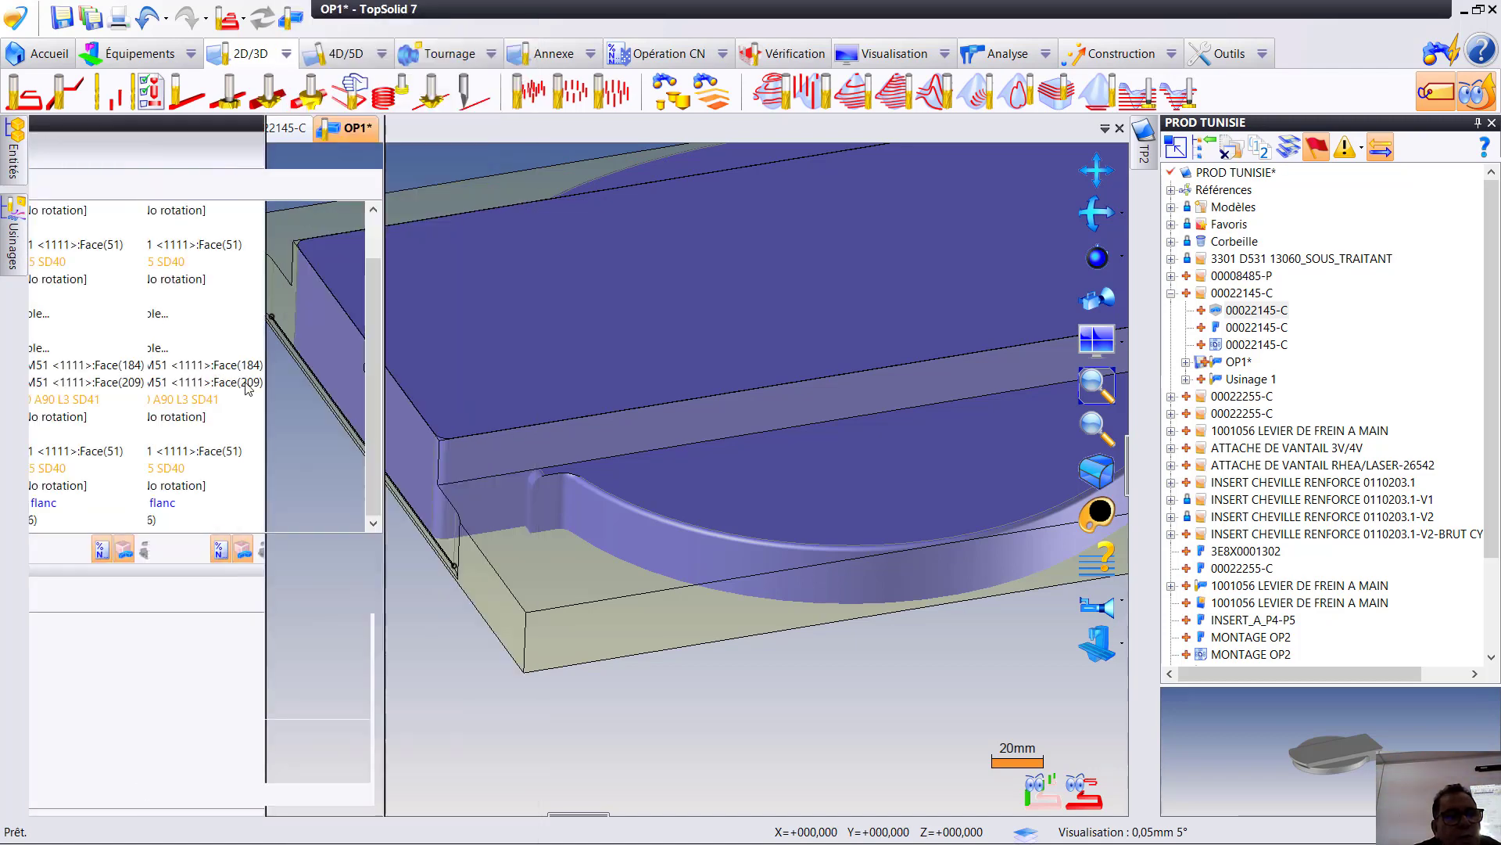
- Reopen the flank milling operation on the sketched line and set its floor allowance (Surép. de fond) to -2 mm
double_click(201, 508)
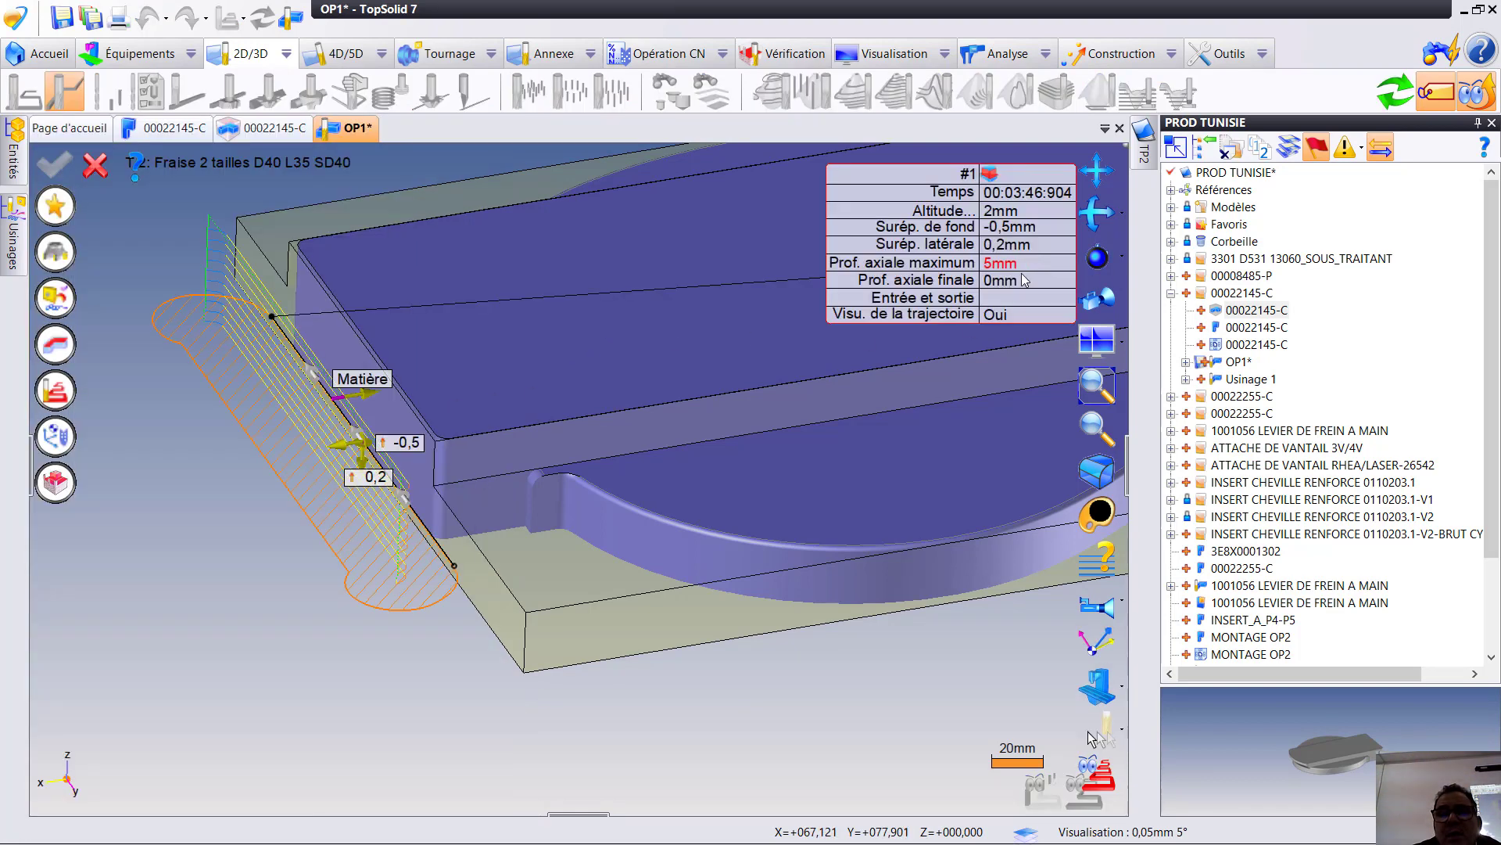
click(1024, 227)
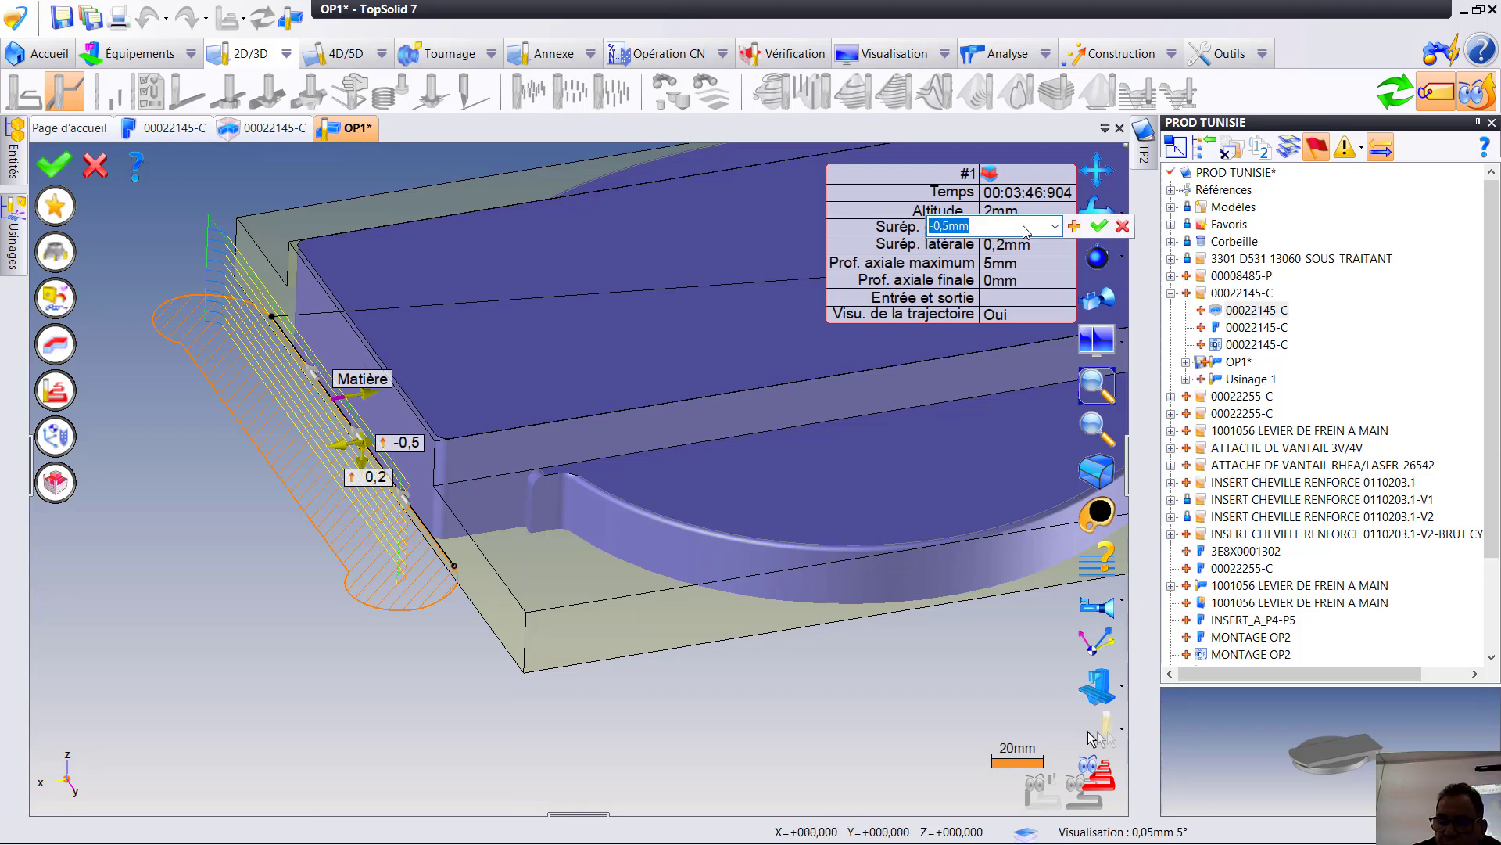
text(-2)
key(Return)
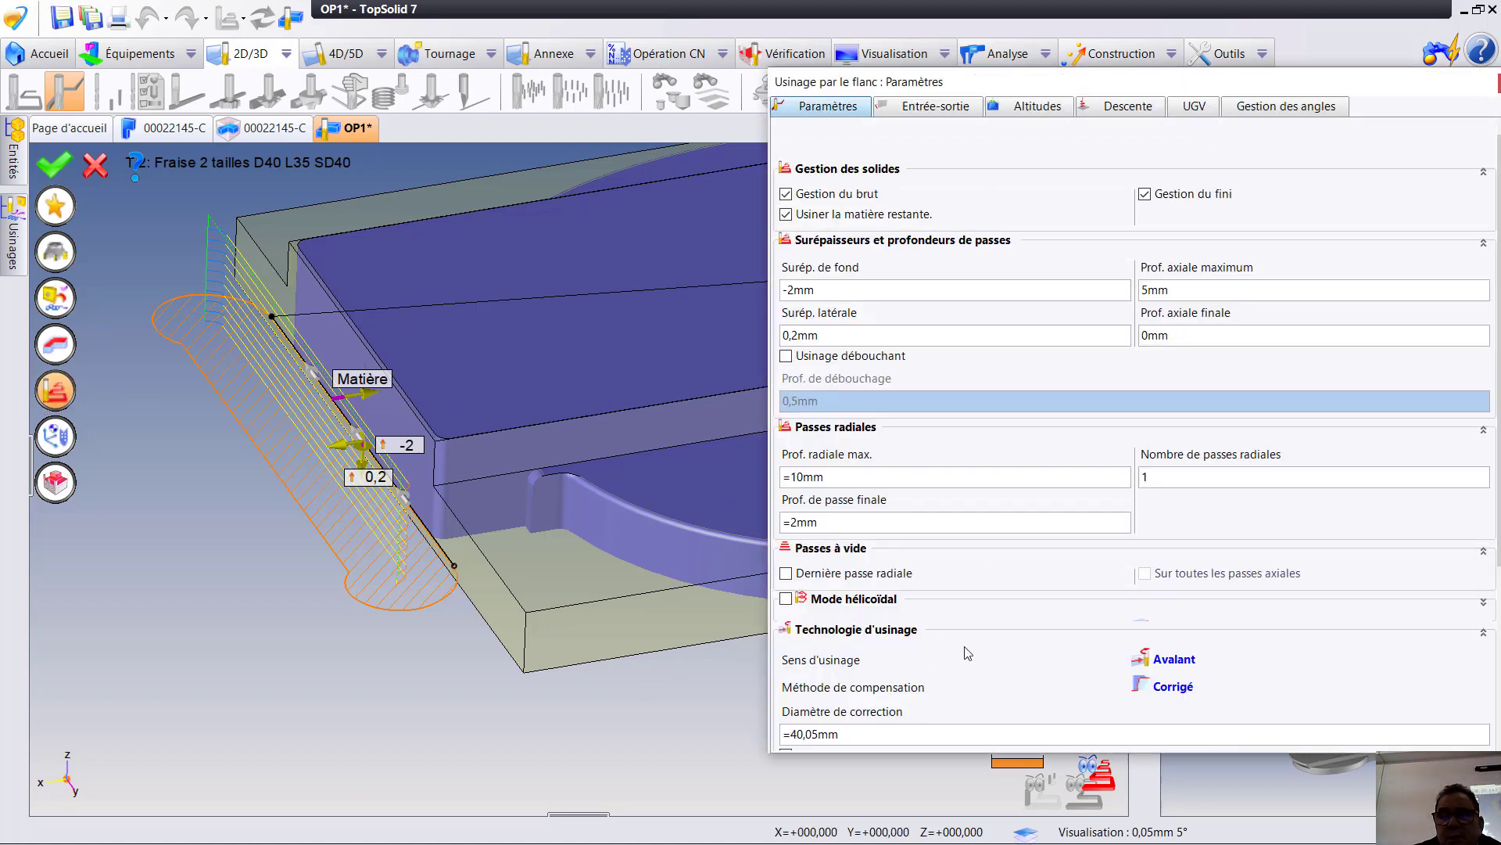
- Set the flank milling's per-pass stock adjustment to Brut and its machining direction to Zigzag, and validate the operation
scroll(1189, 657, down, 3)
scroll(1177, 584, down, 1)
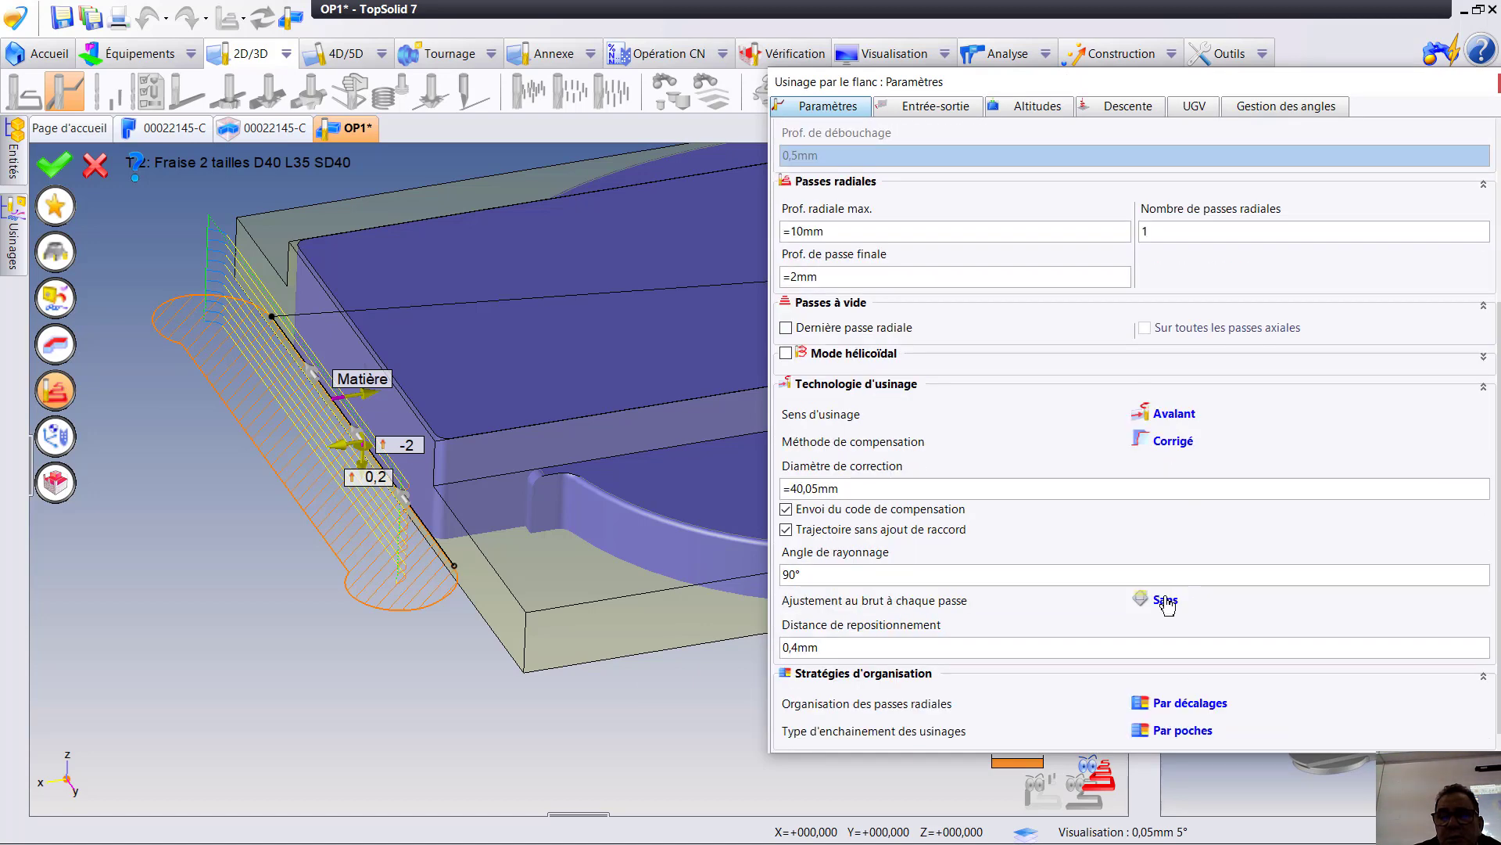
click(1160, 607)
click(1184, 658)
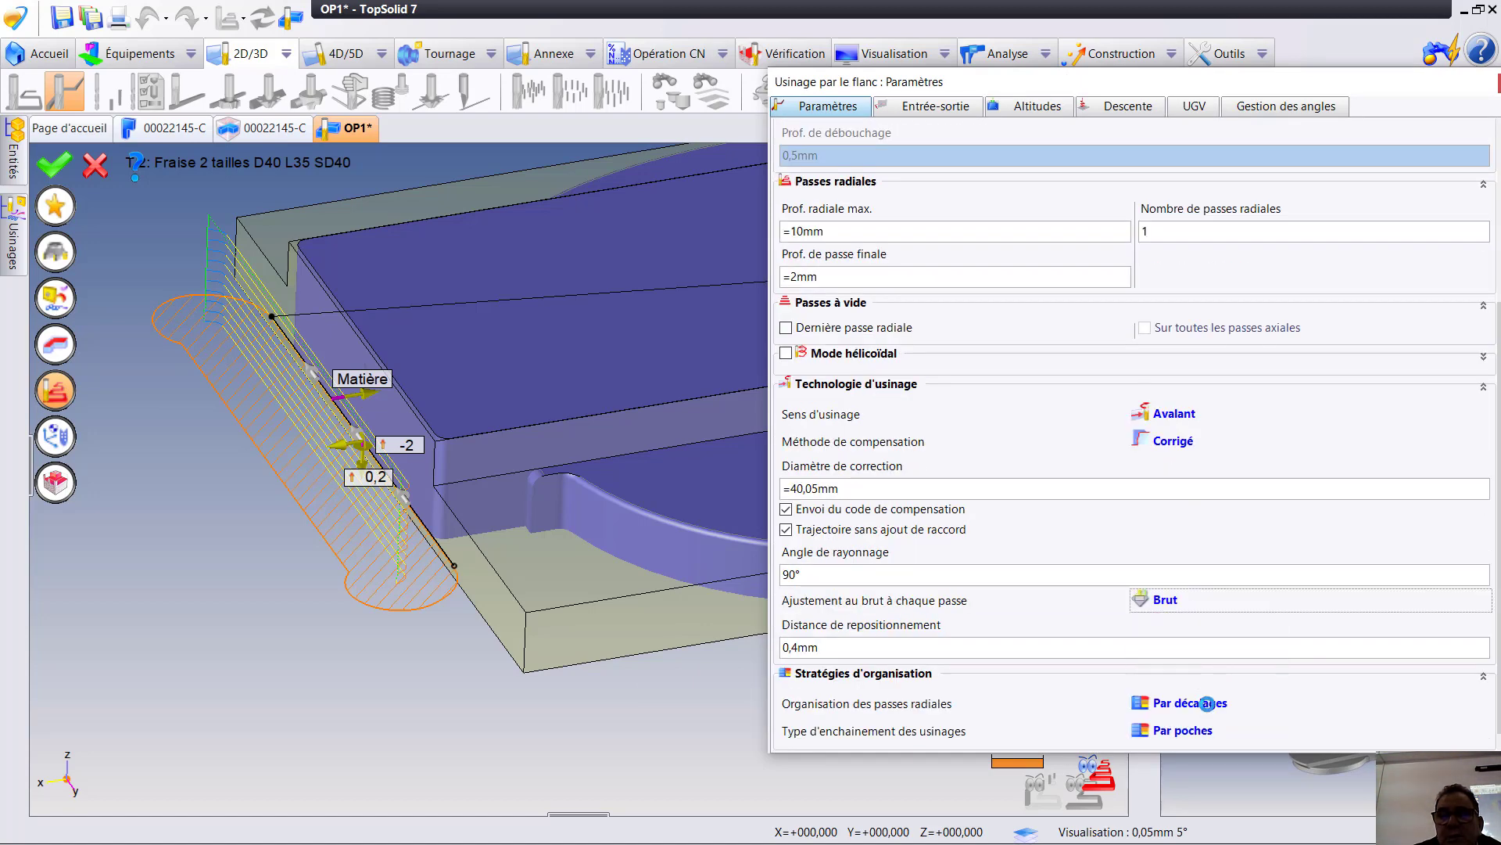
click(1175, 417)
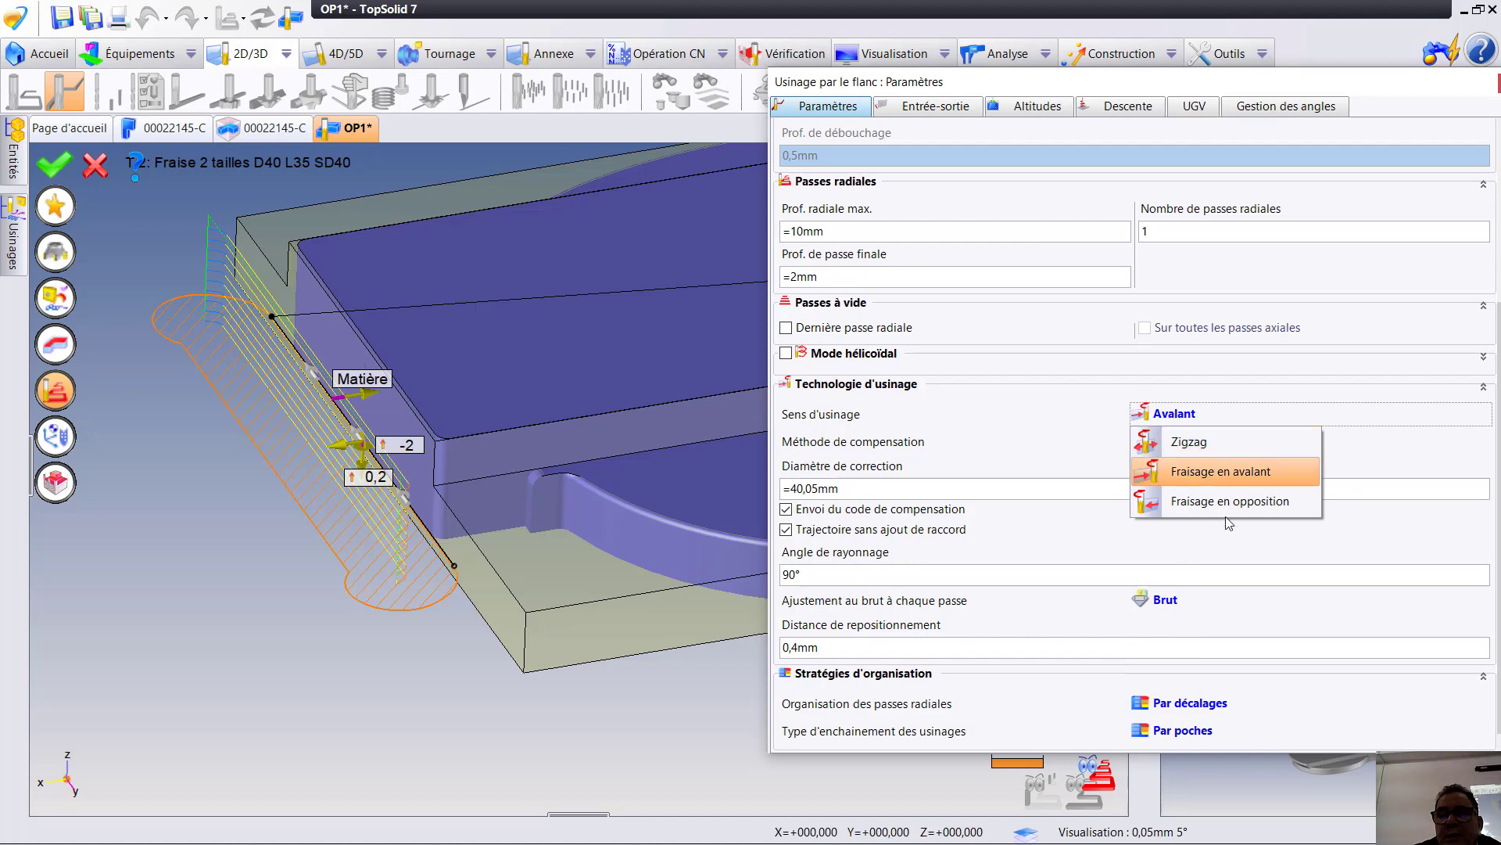
click(1190, 442)
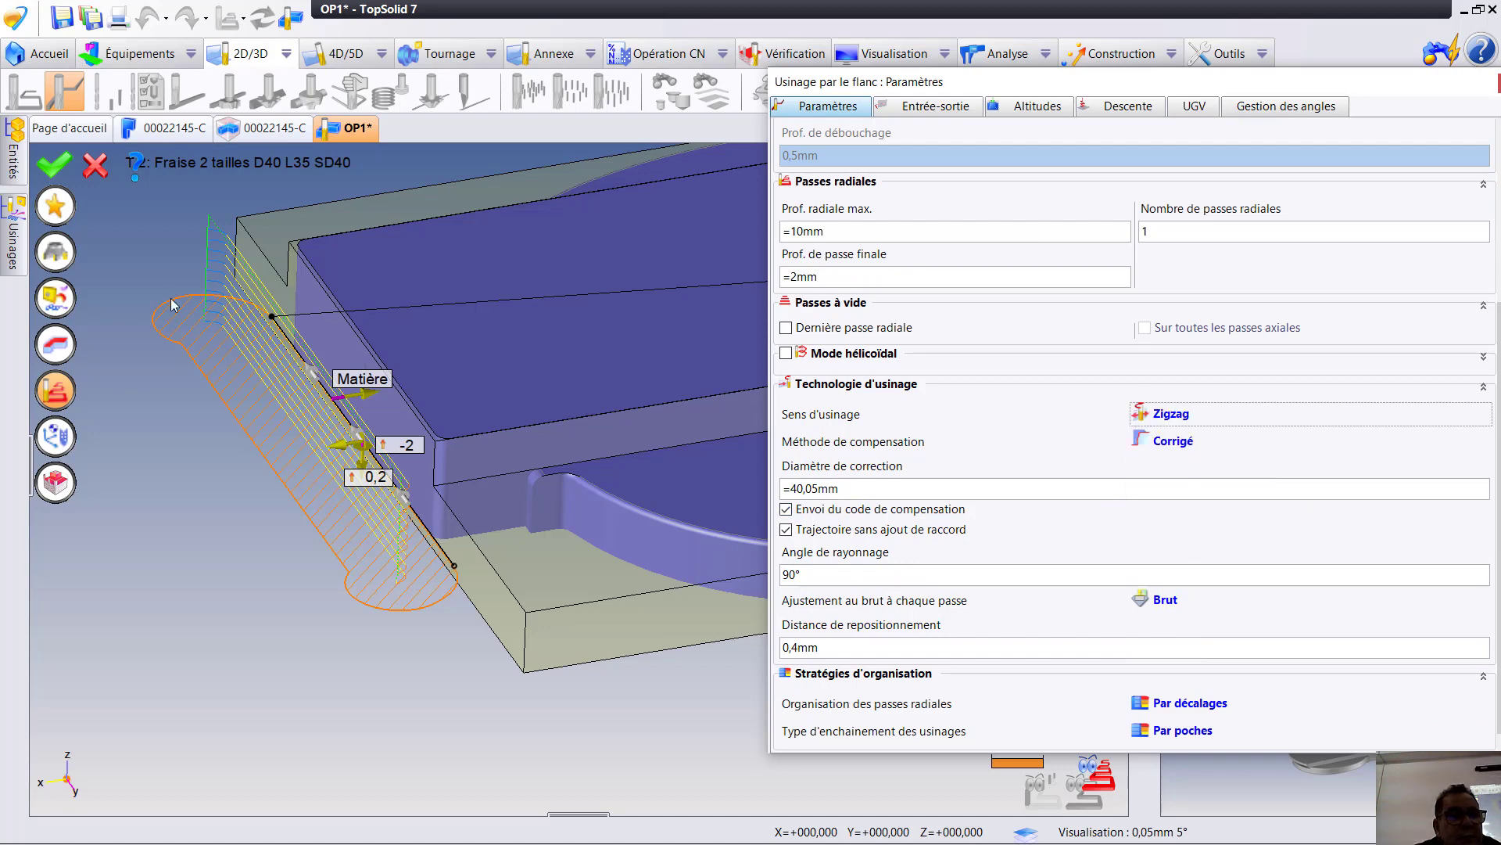
click(56, 165)
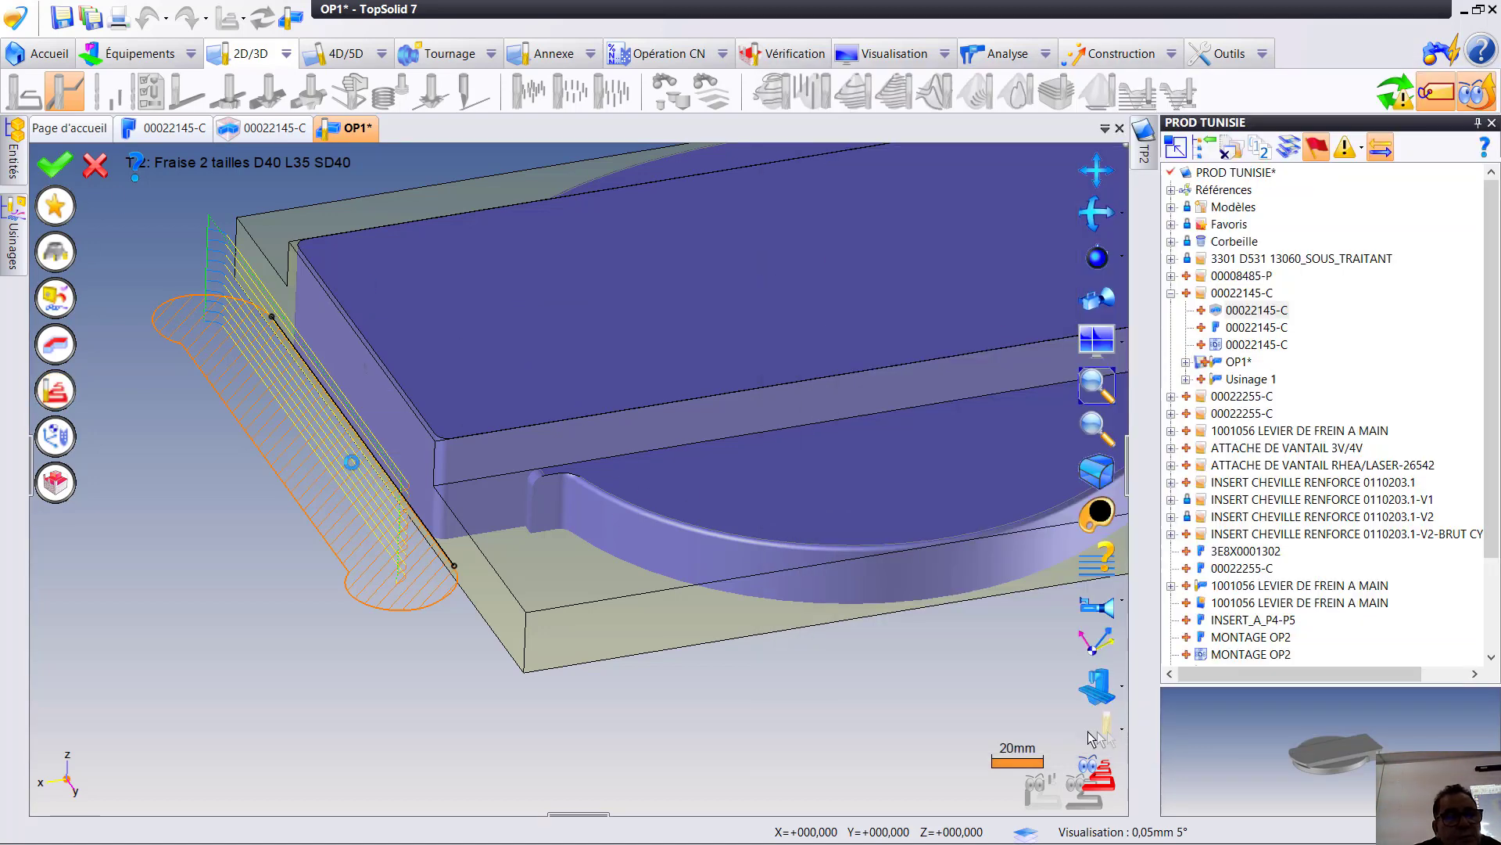
- Check the machined part in an overall view and save the OP1 document
scroll(438, 485, up, 4)
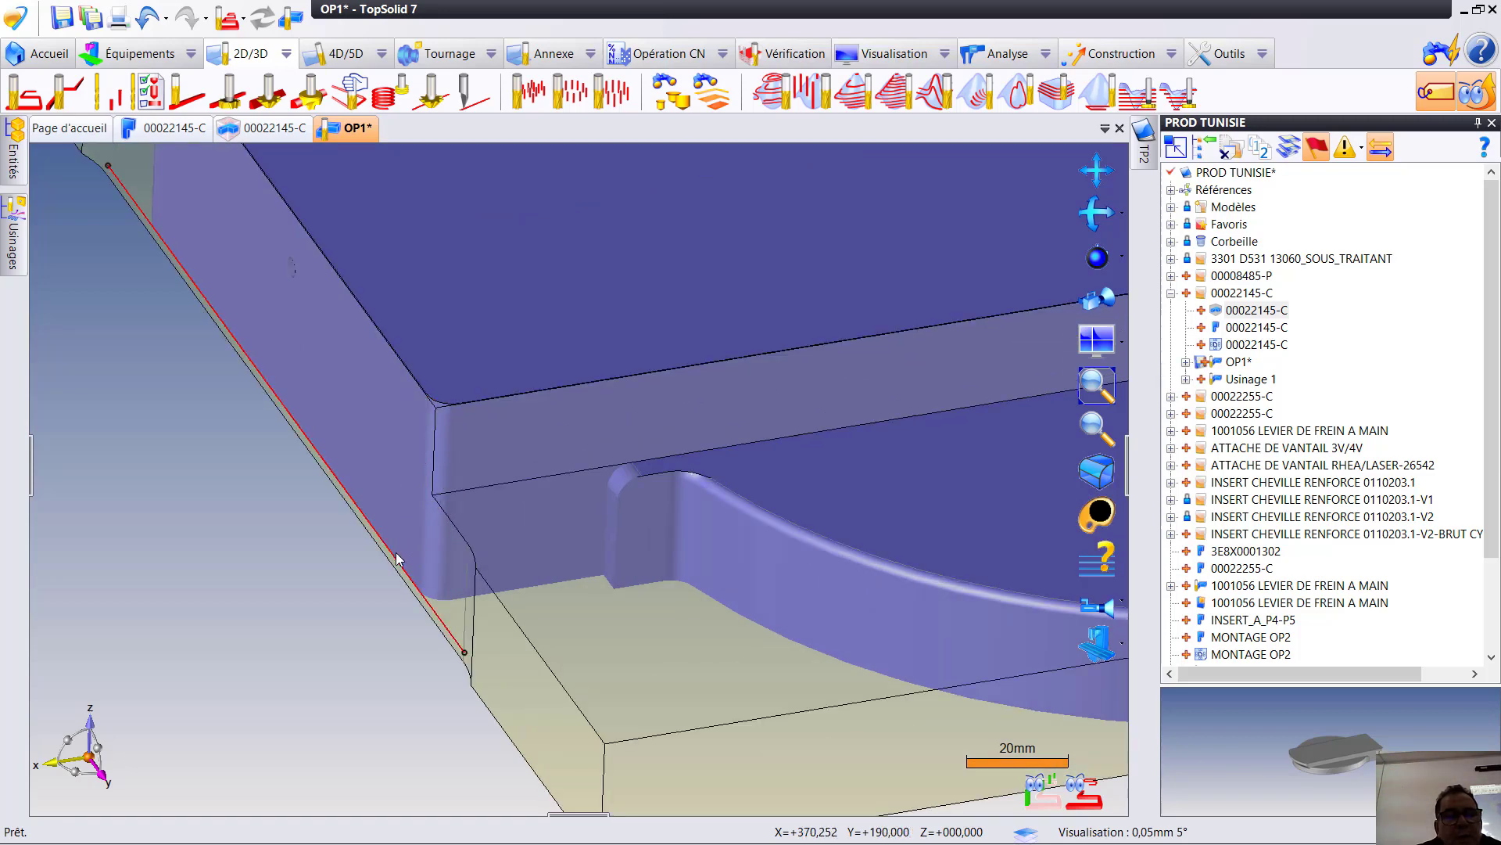
scroll(397, 558, down, 3)
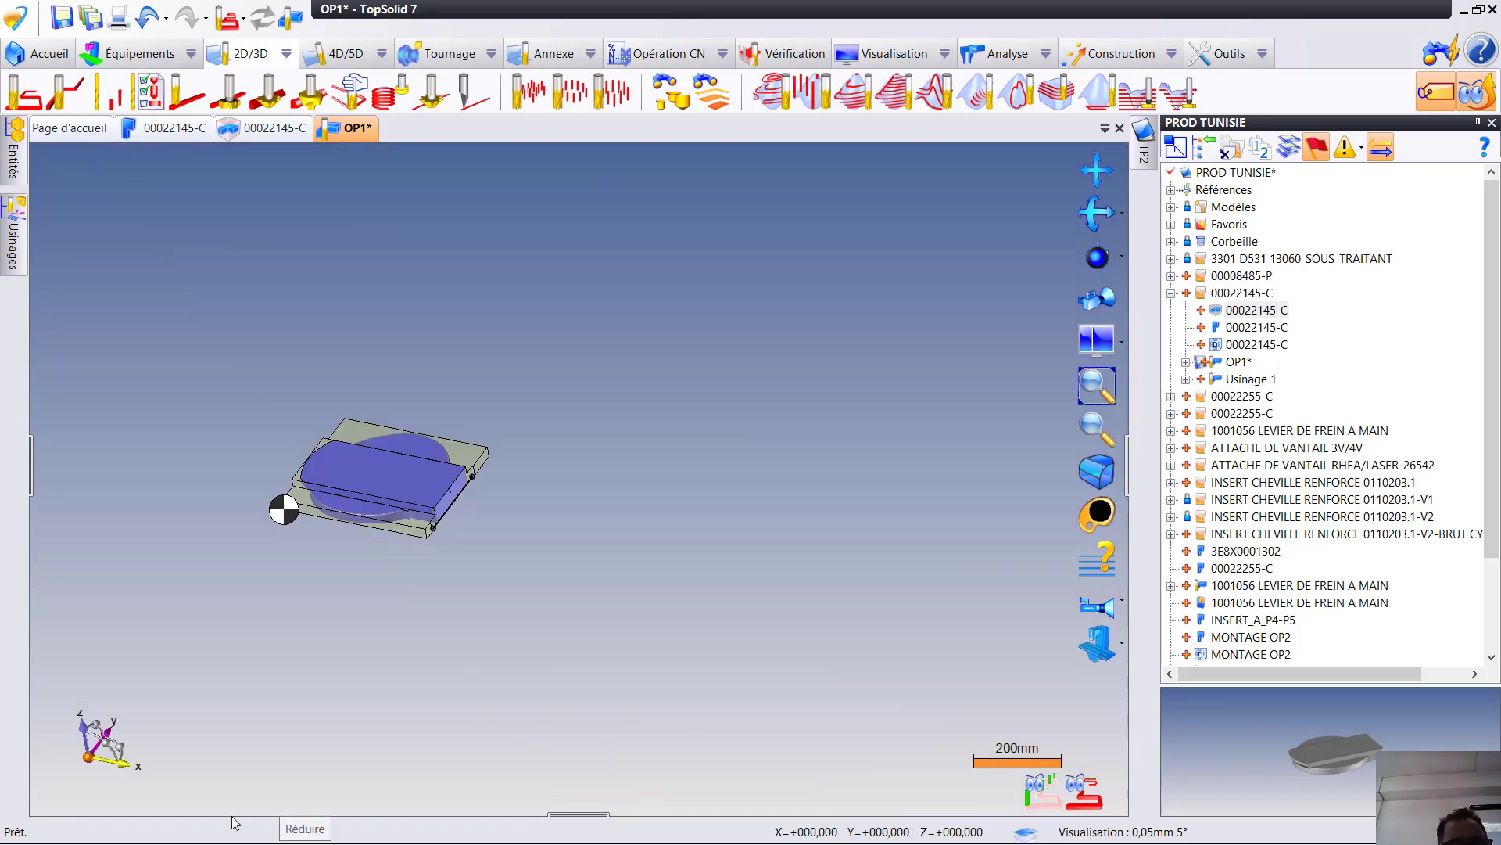
scroll(427, 445, up, 2)
middle_drag(434, 412, 576, 292)
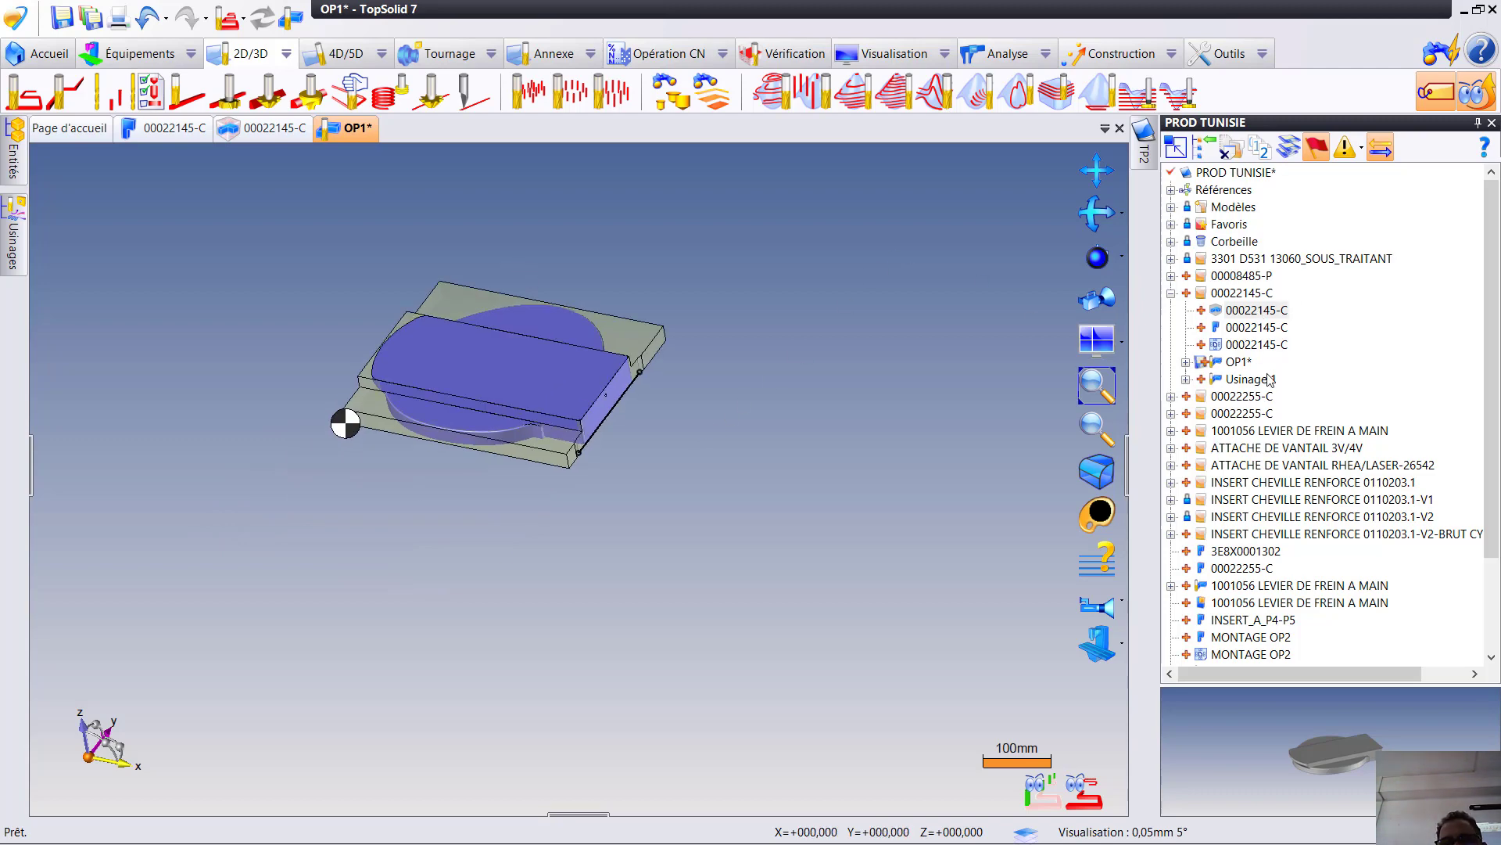
click(62, 18)
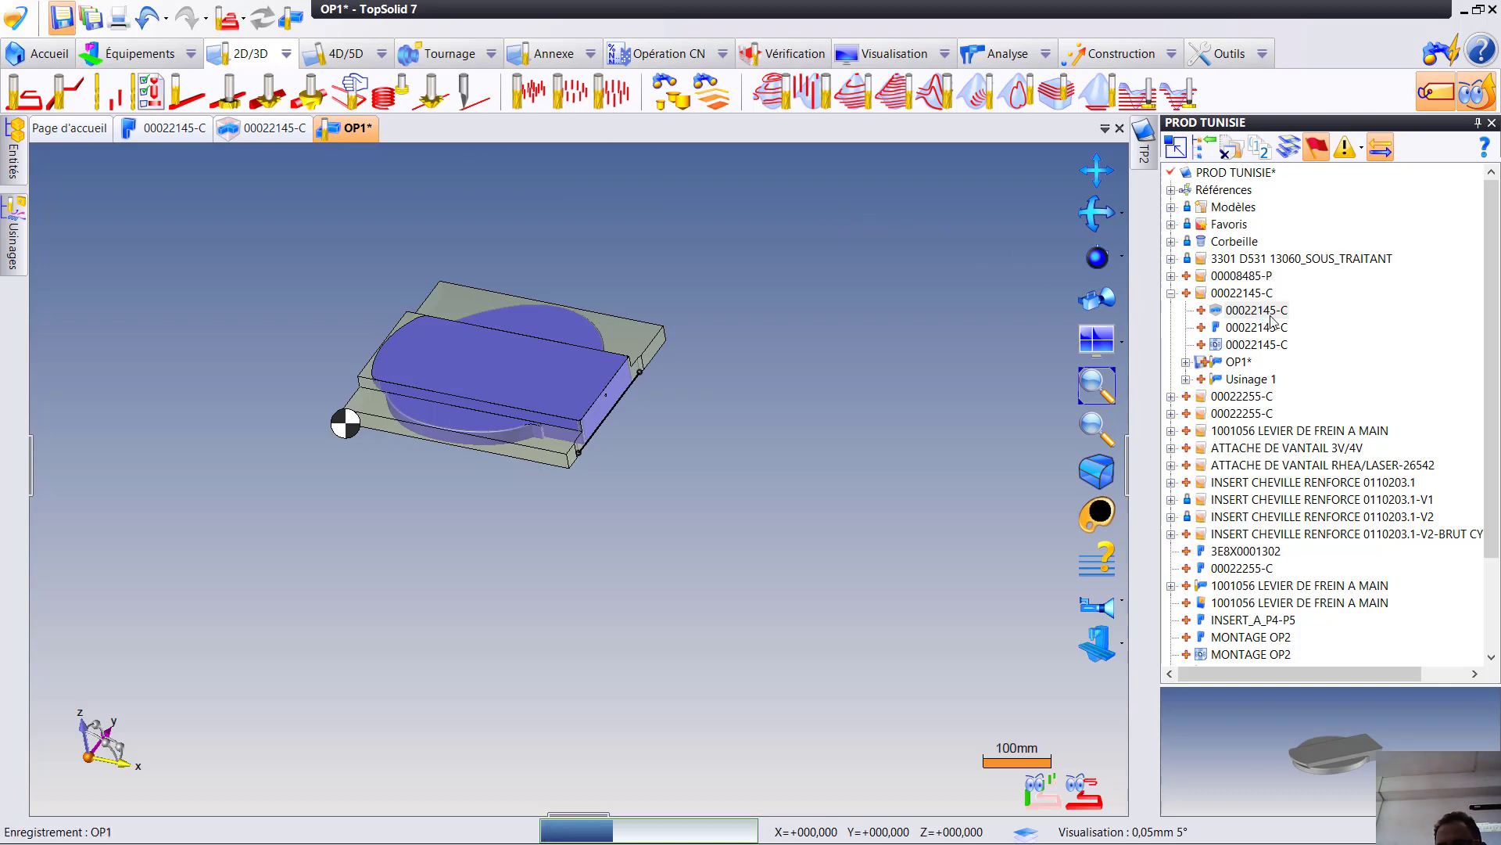
- Create a new machining document (Usinage) in the 00022145-C folder from the blank template (Modèle vierge)
click(1242, 294)
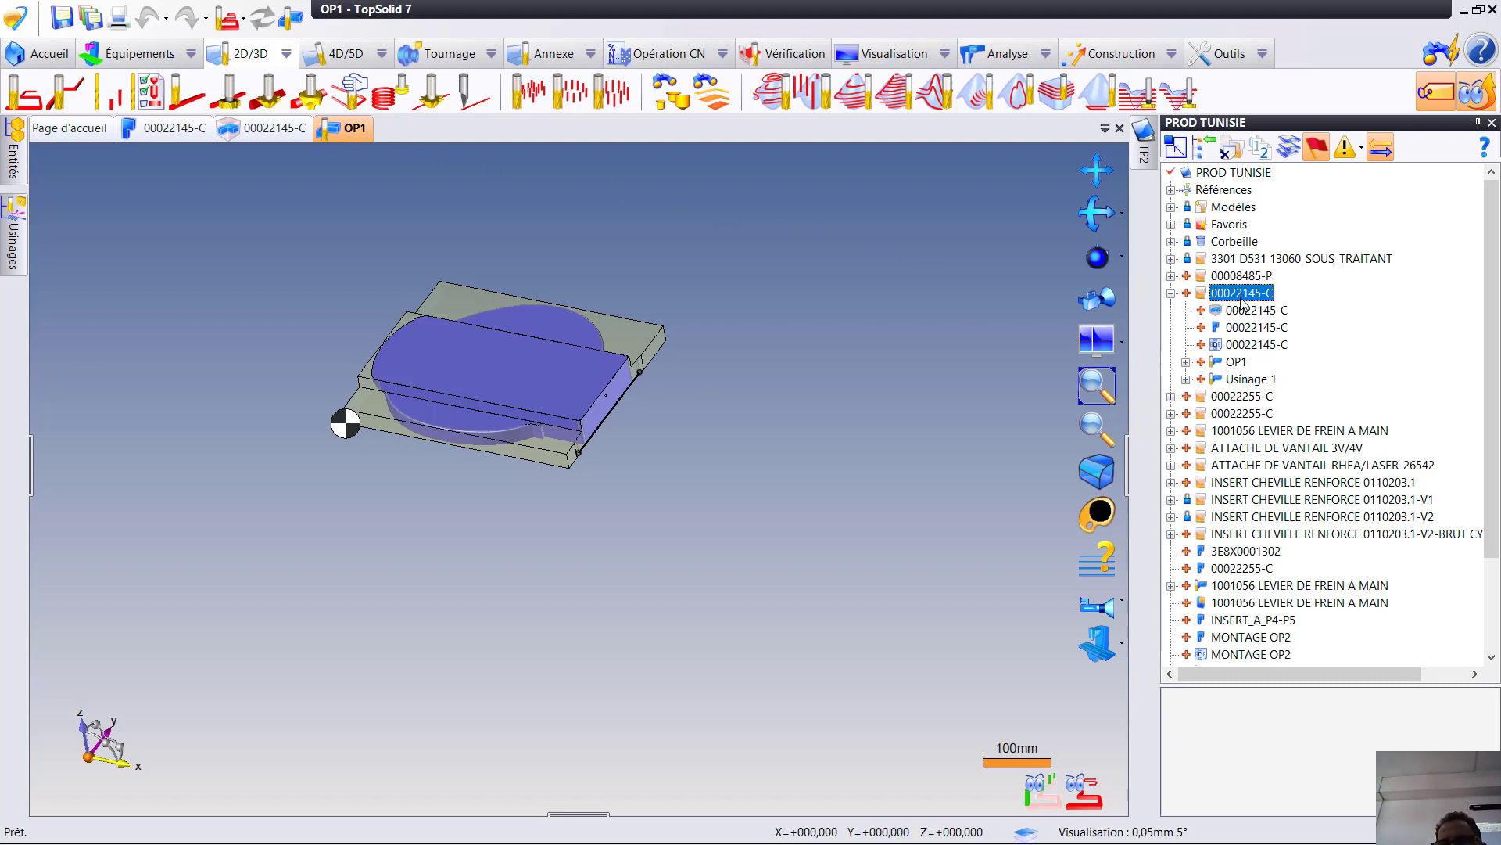
right_click(1245, 298)
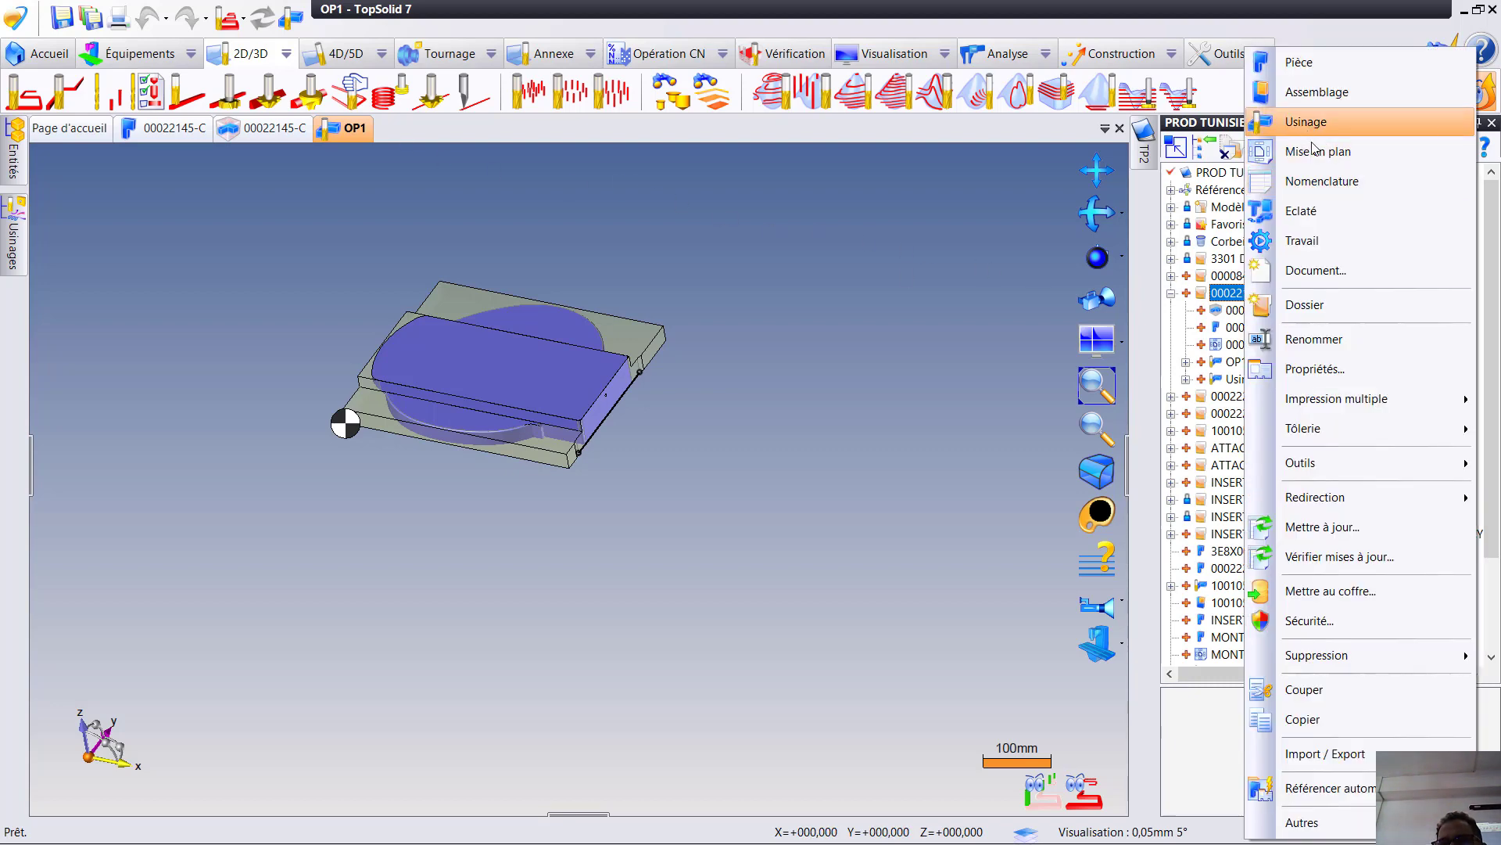
click(1331, 125)
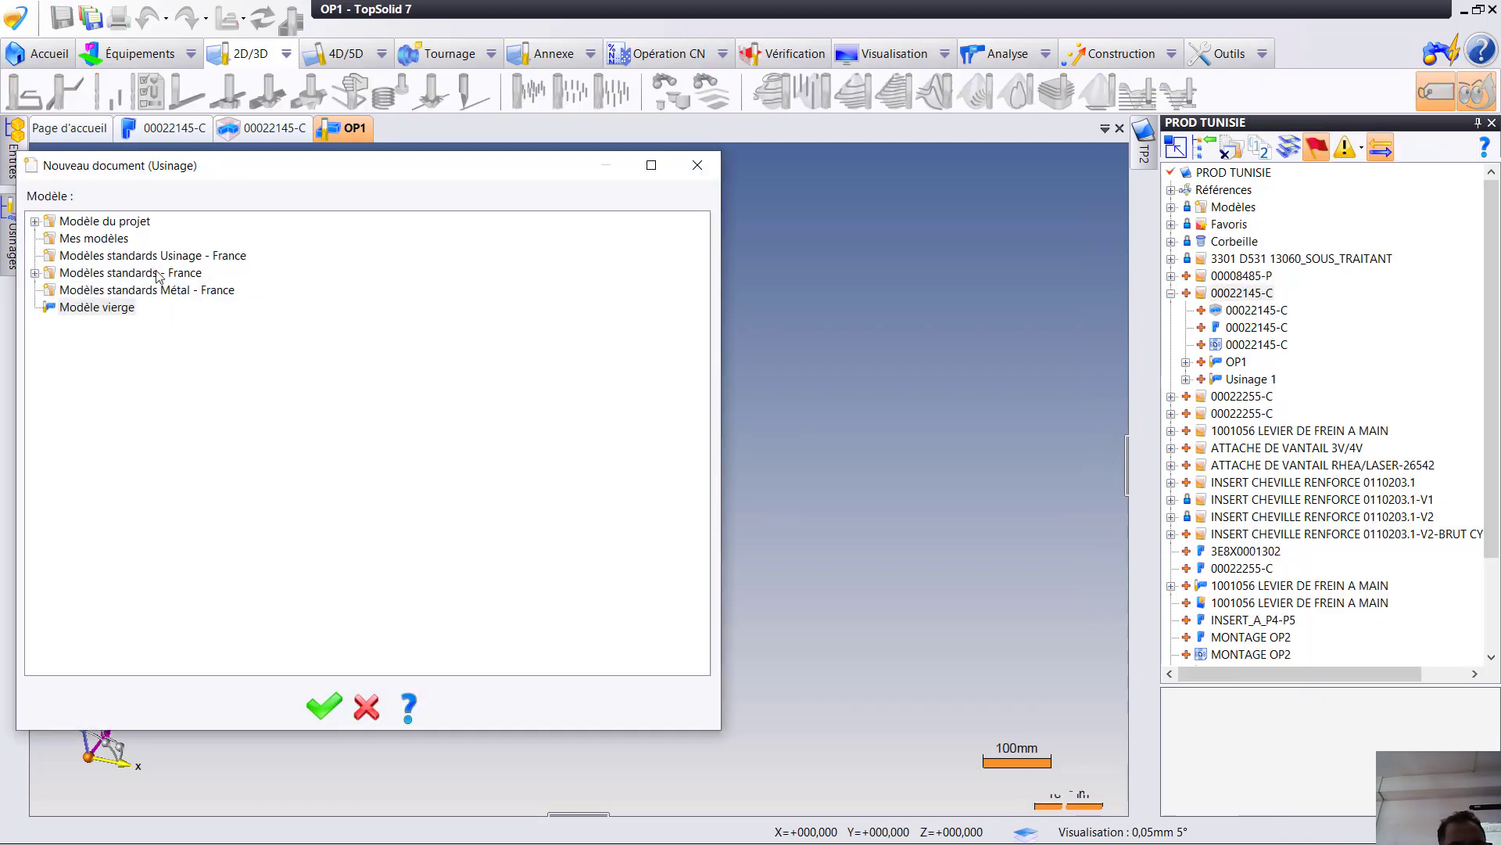
click(111, 309)
click(324, 706)
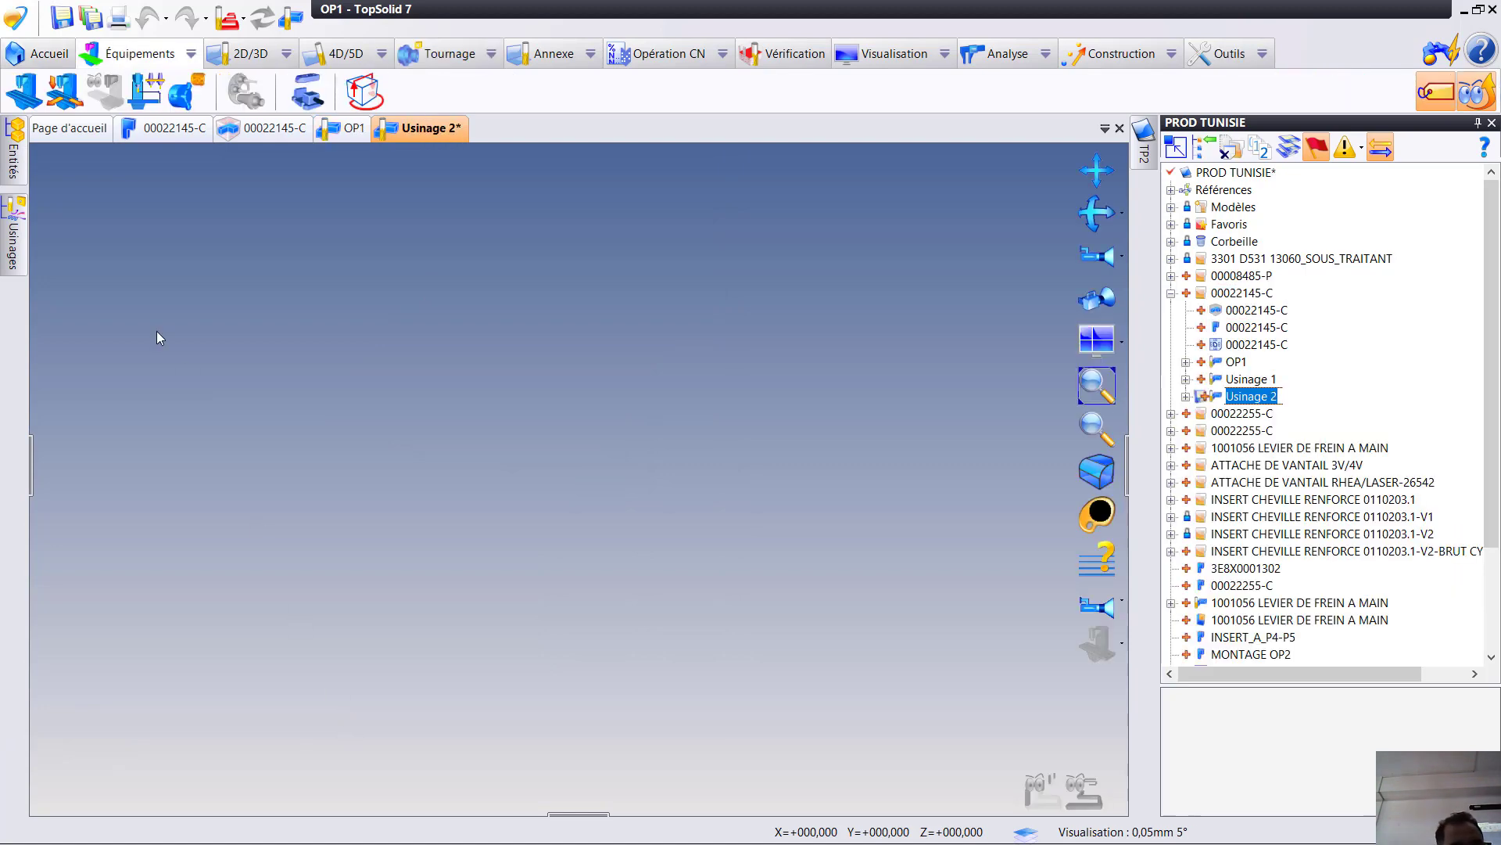
- Search the machine library for SABRE and insert the CINCINNATI SABRE_750 into the new machining document
click(26, 94)
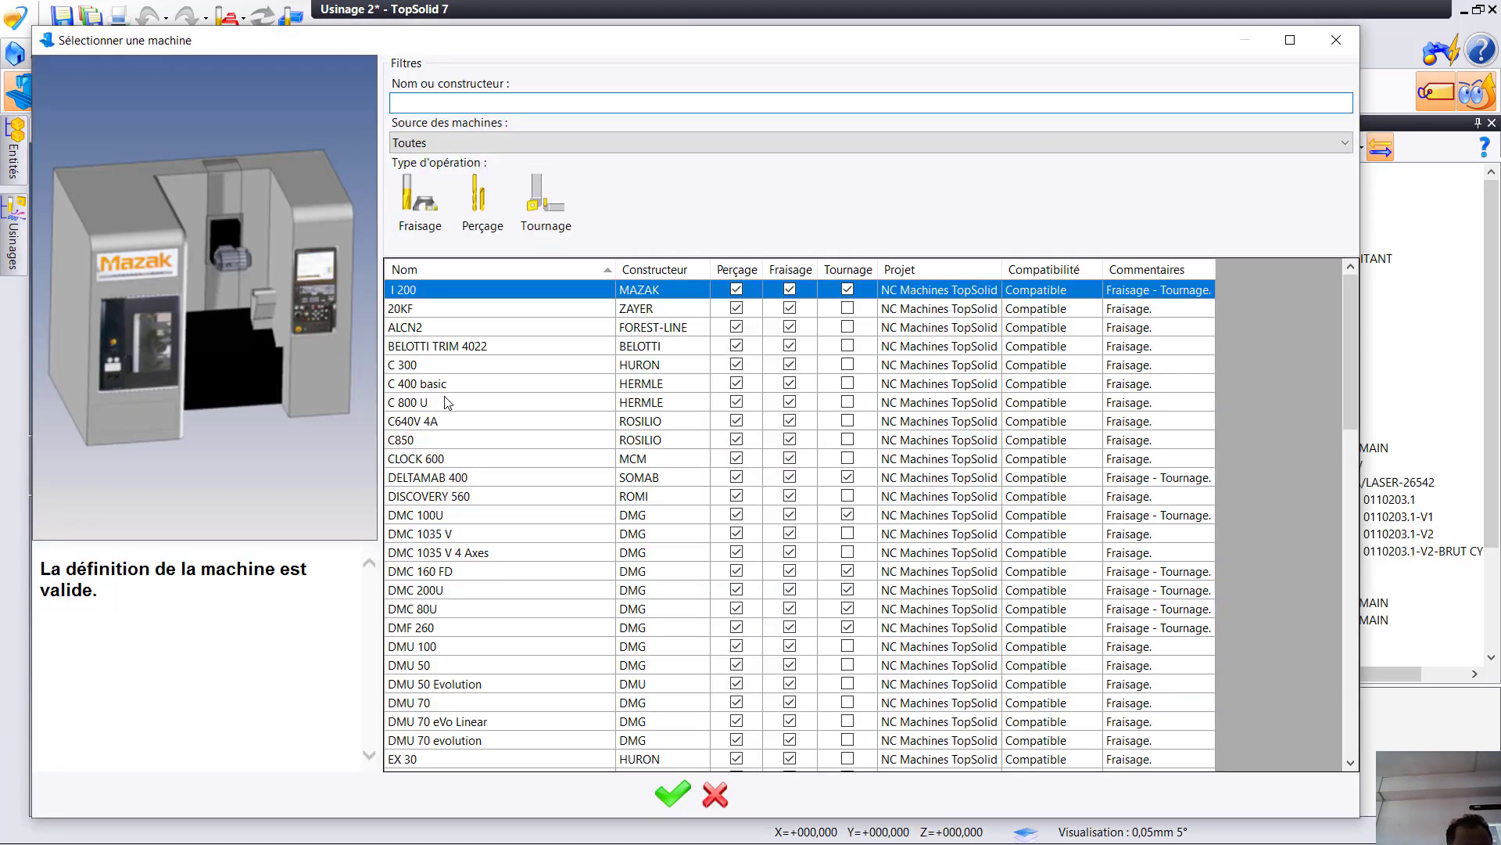
text(SABRE)
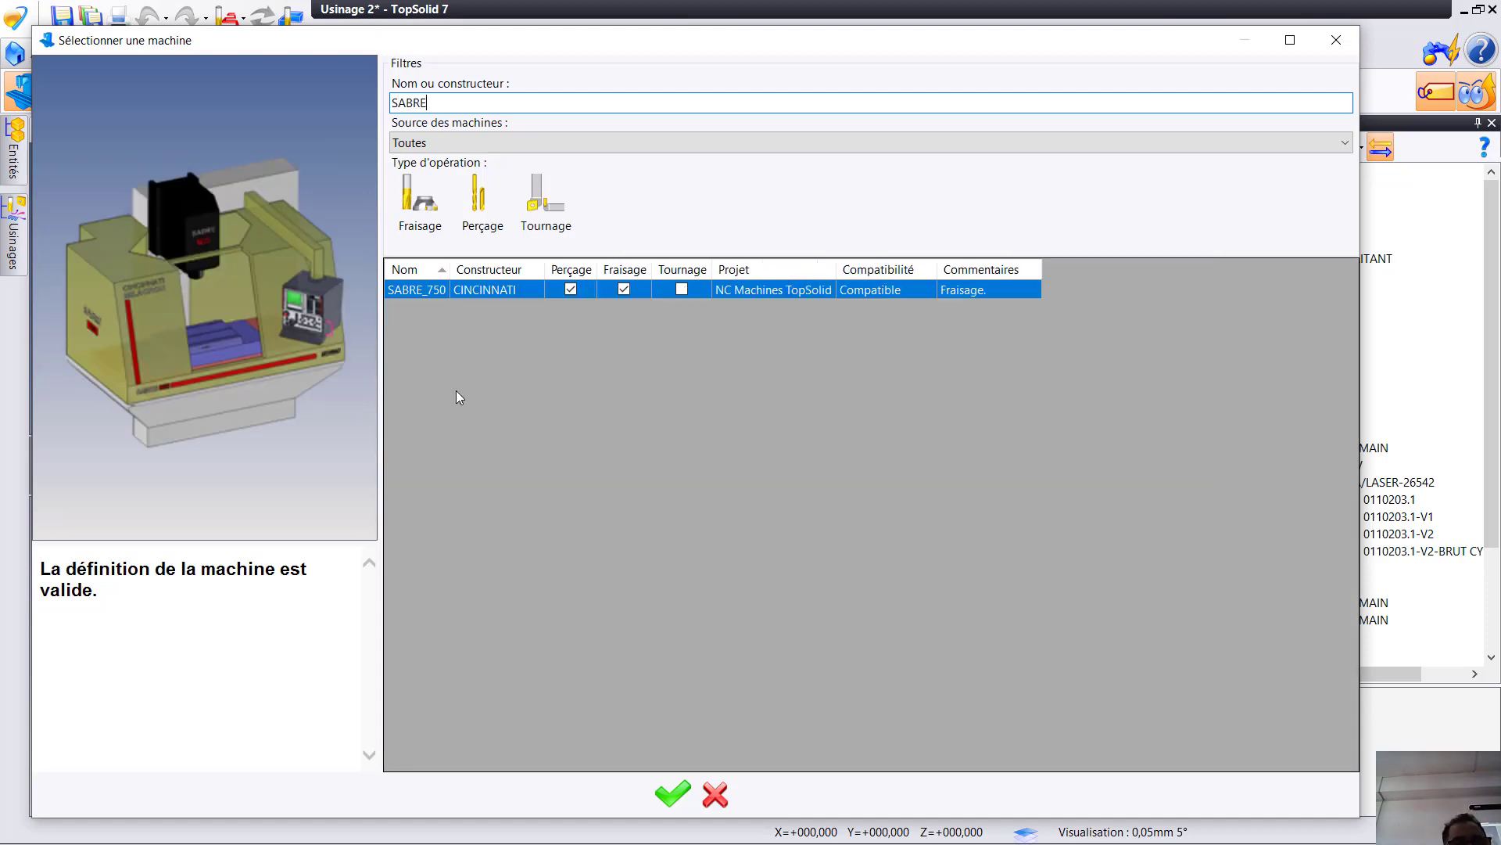
double_click(460, 286)
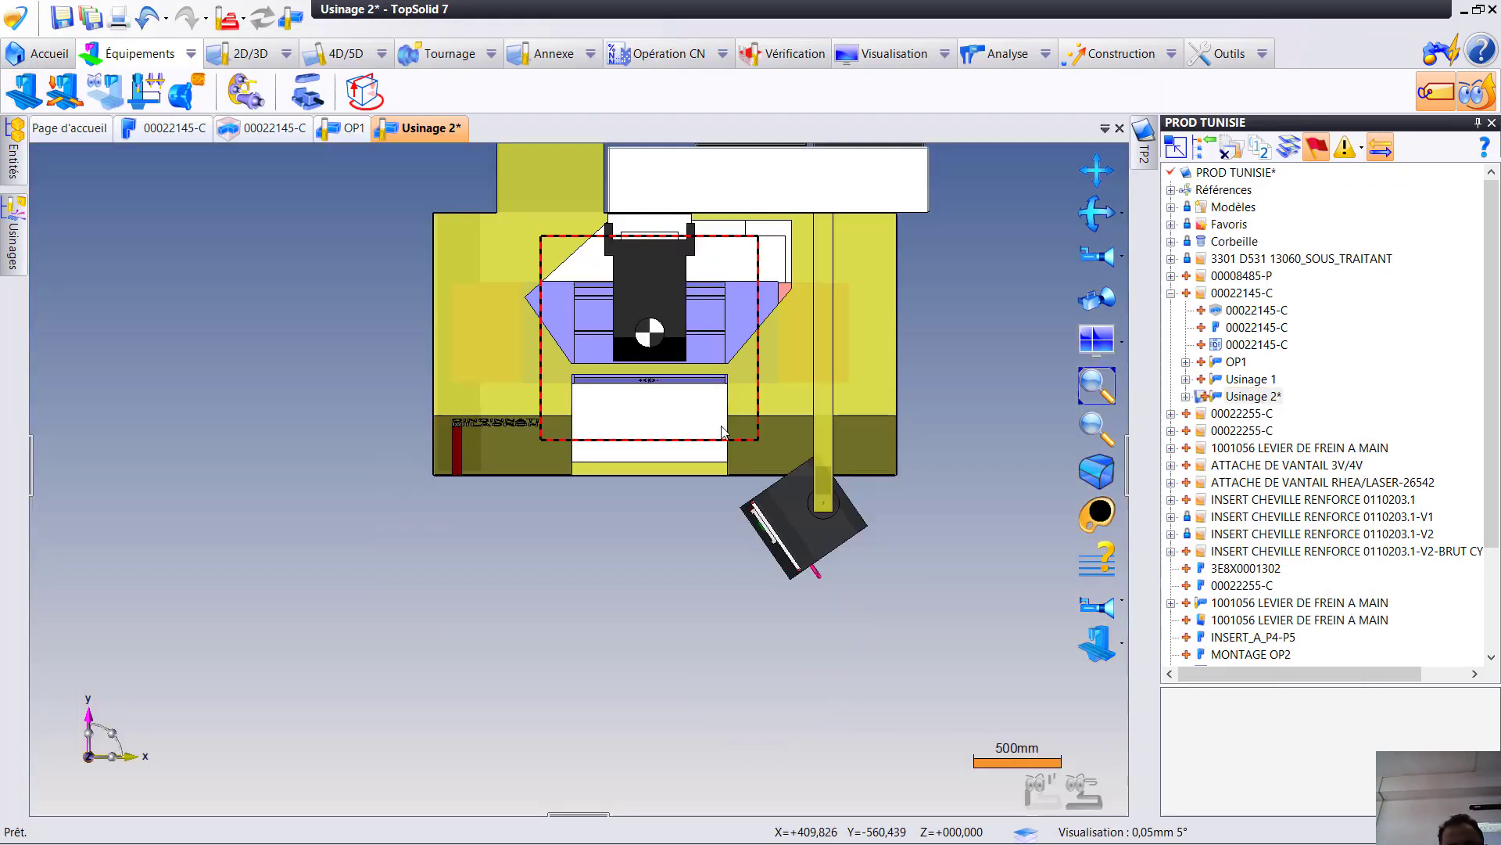
- Hide all elements of the SABRE_750 machine except its Table and validate the visibility settings
click(1098, 645)
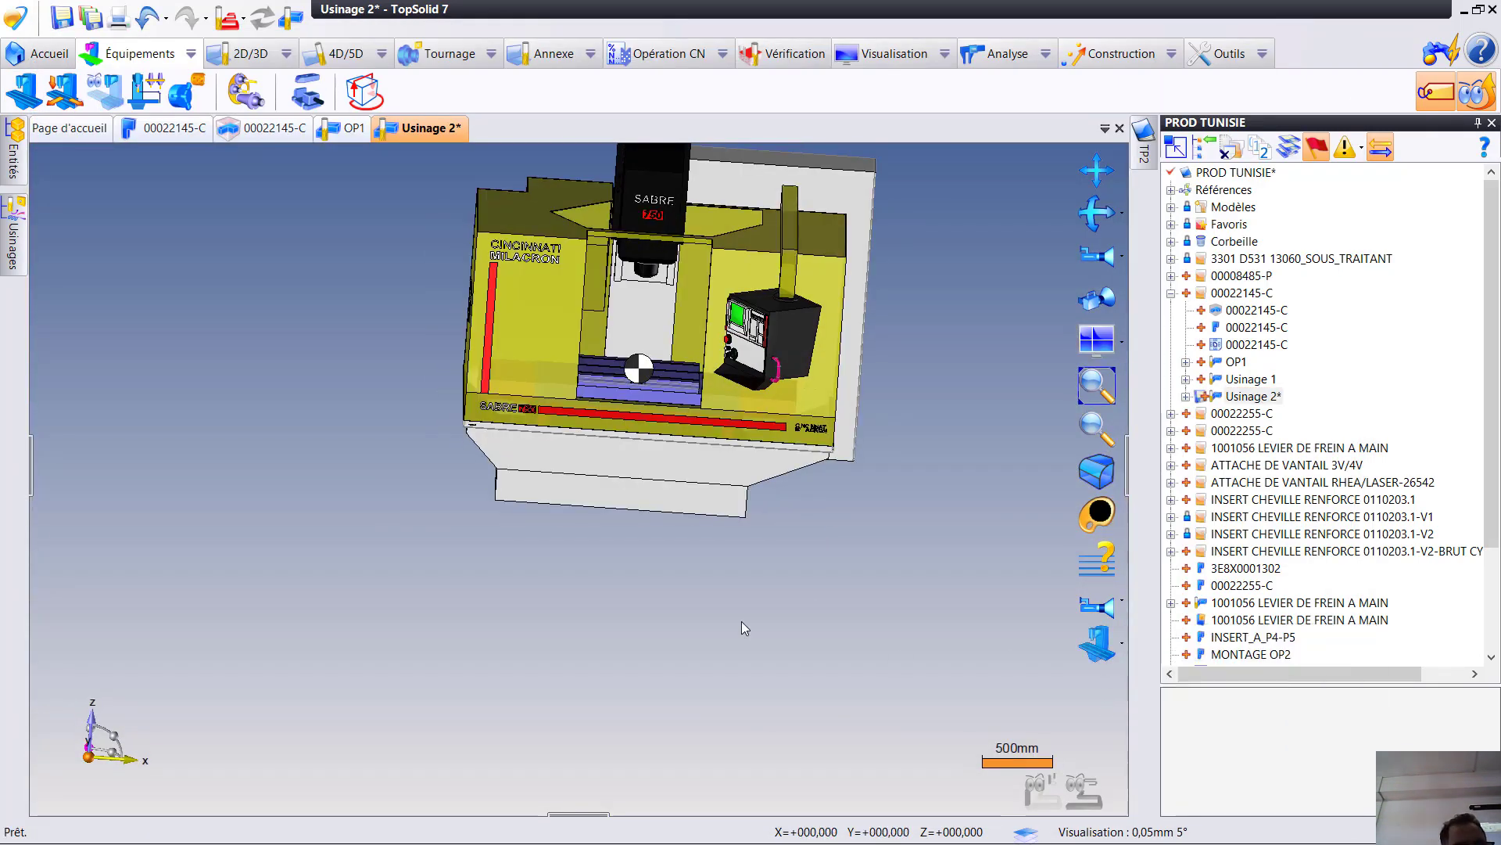
click(65, 260)
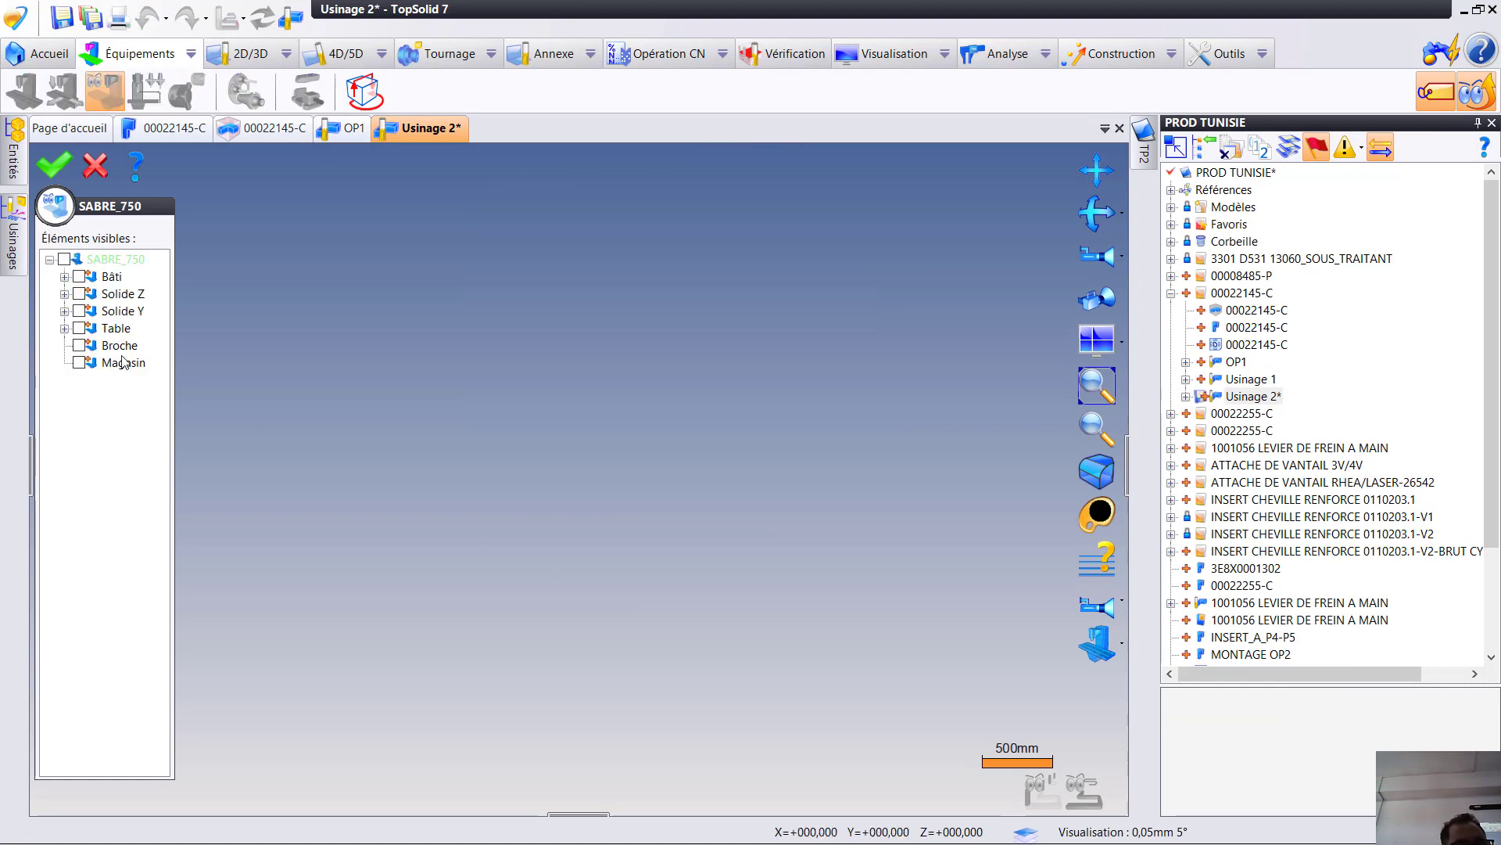
click(102, 331)
click(79, 328)
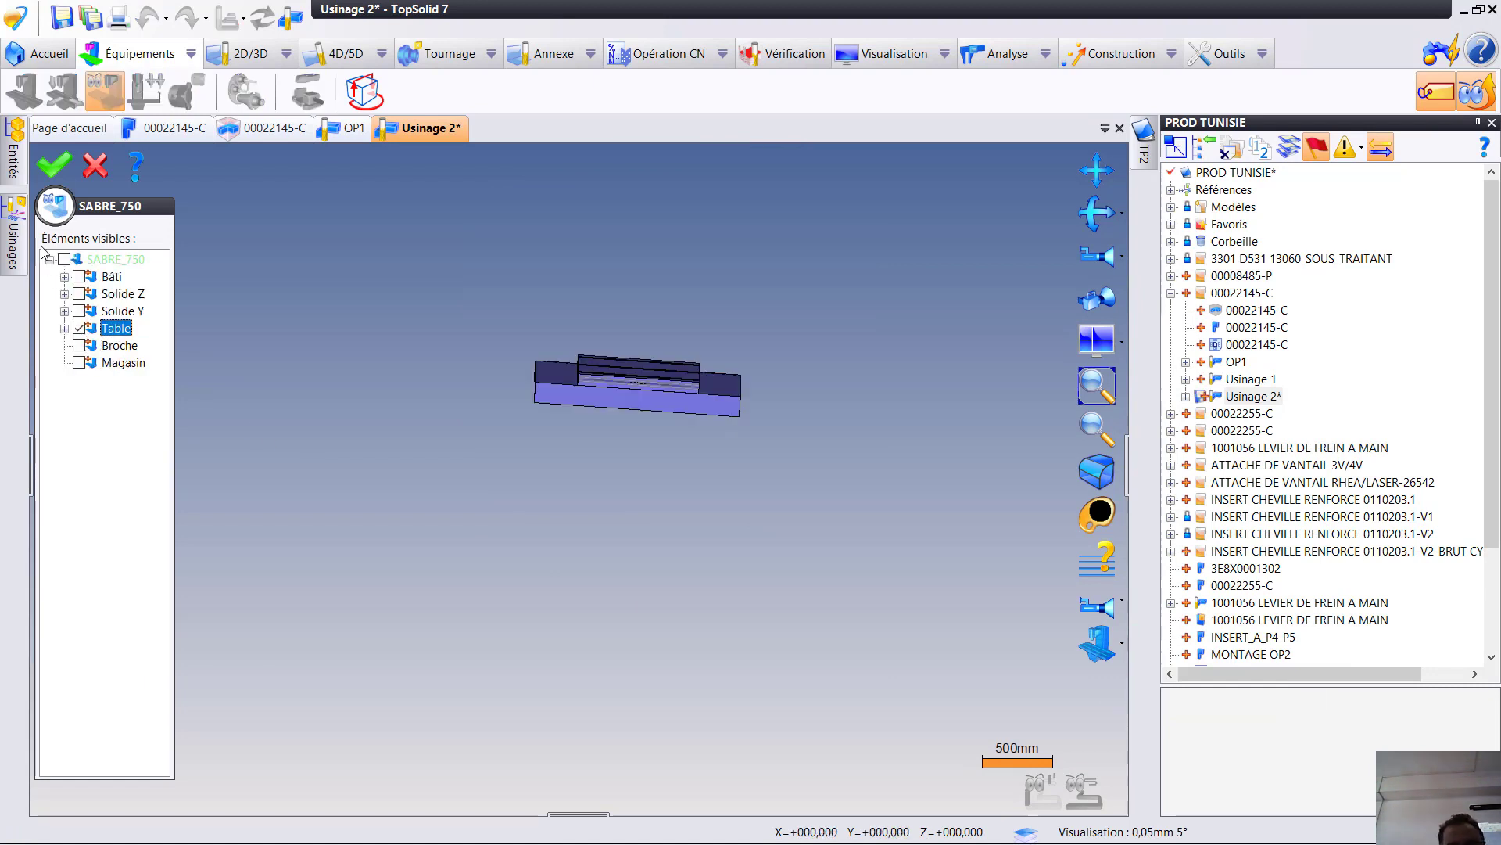
click(53, 165)
scroll(375, 483, up, 3)
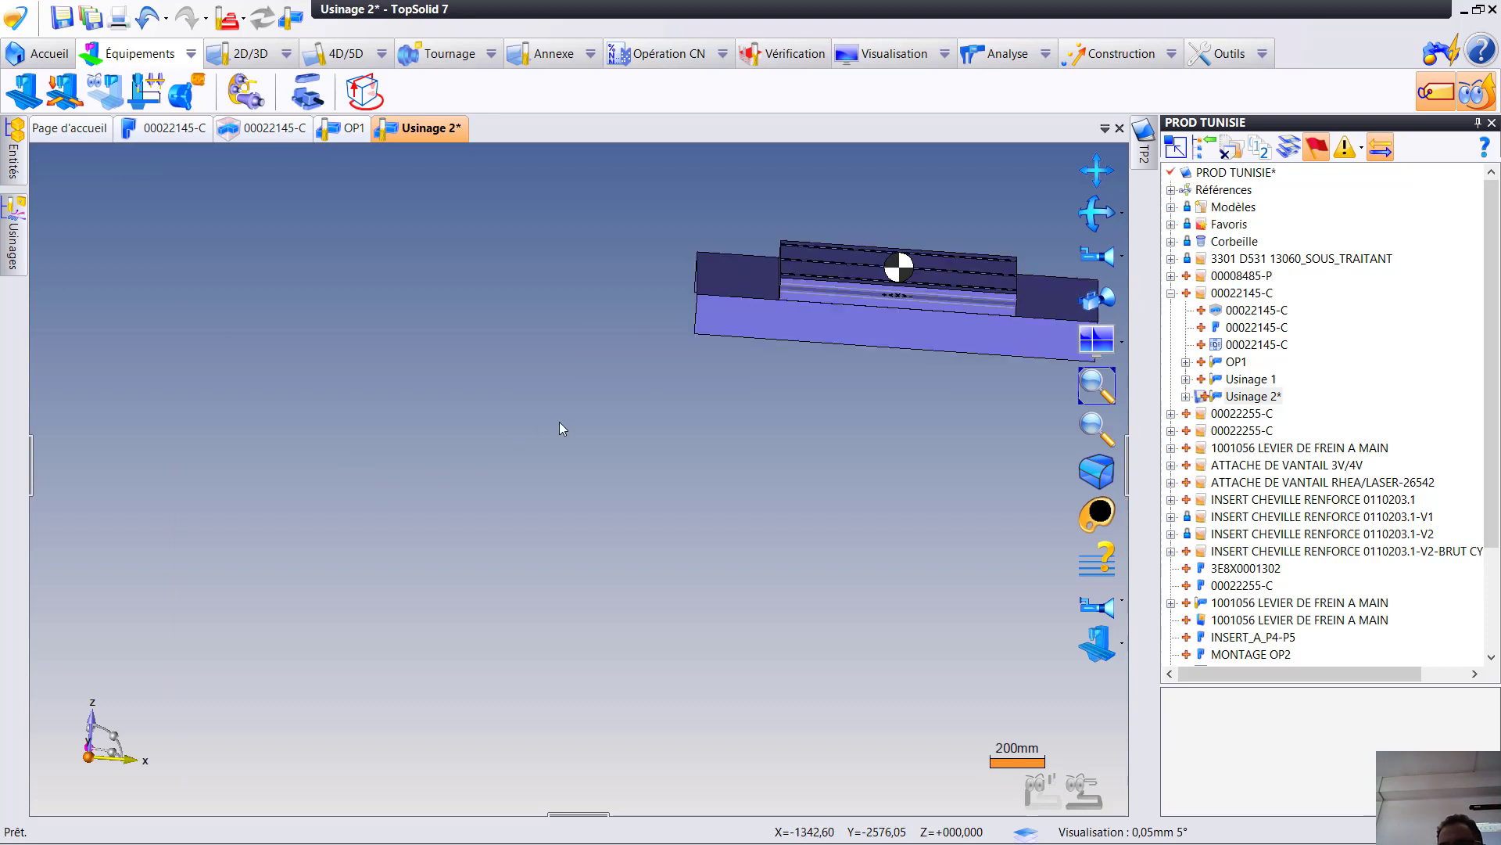
- Rename the Usinage 2 document as OP2 and save it
click(1251, 396)
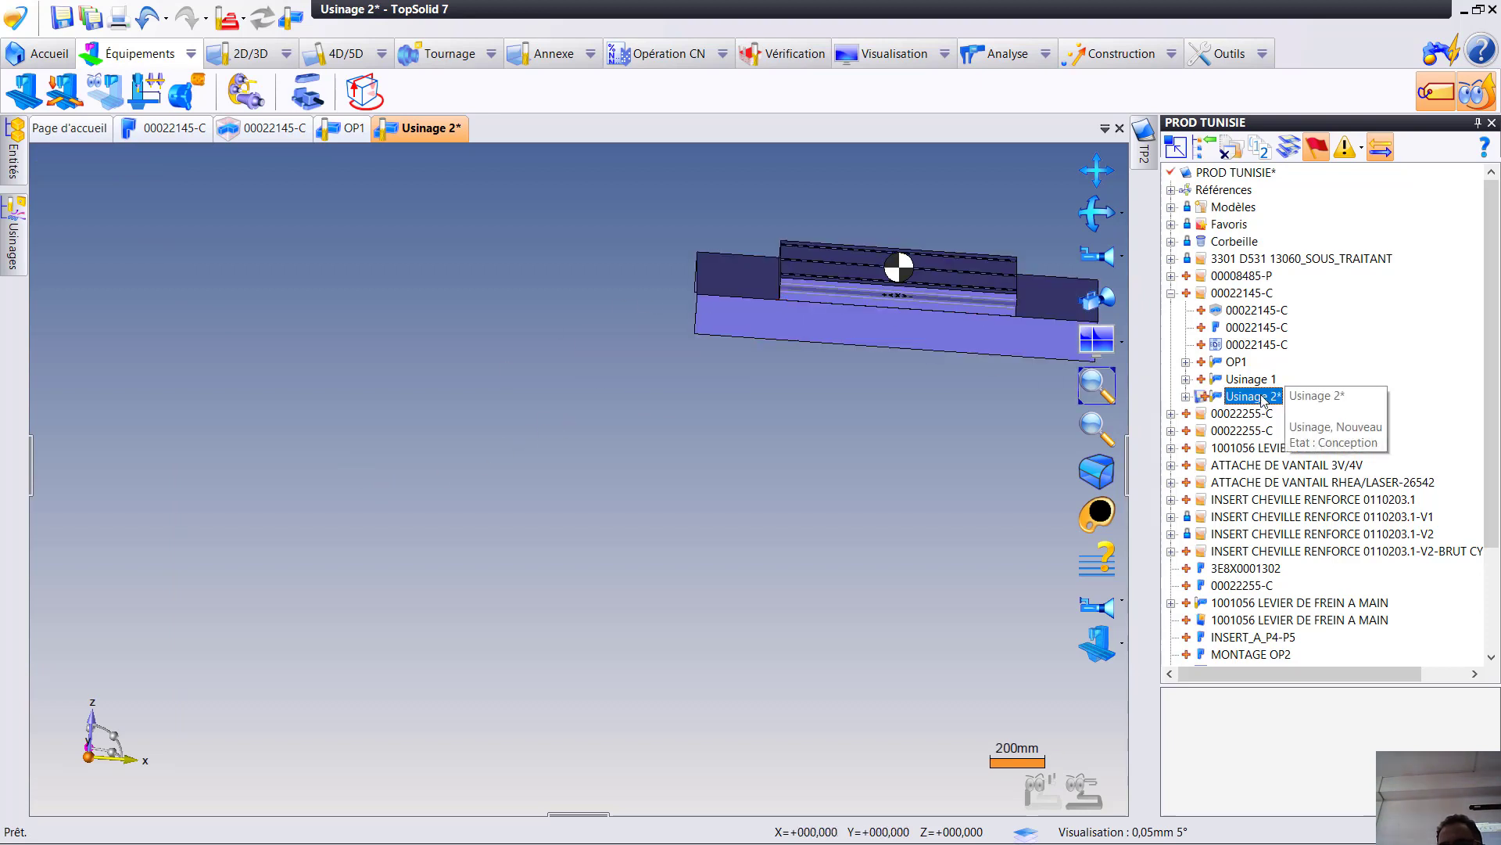
click(1251, 397)
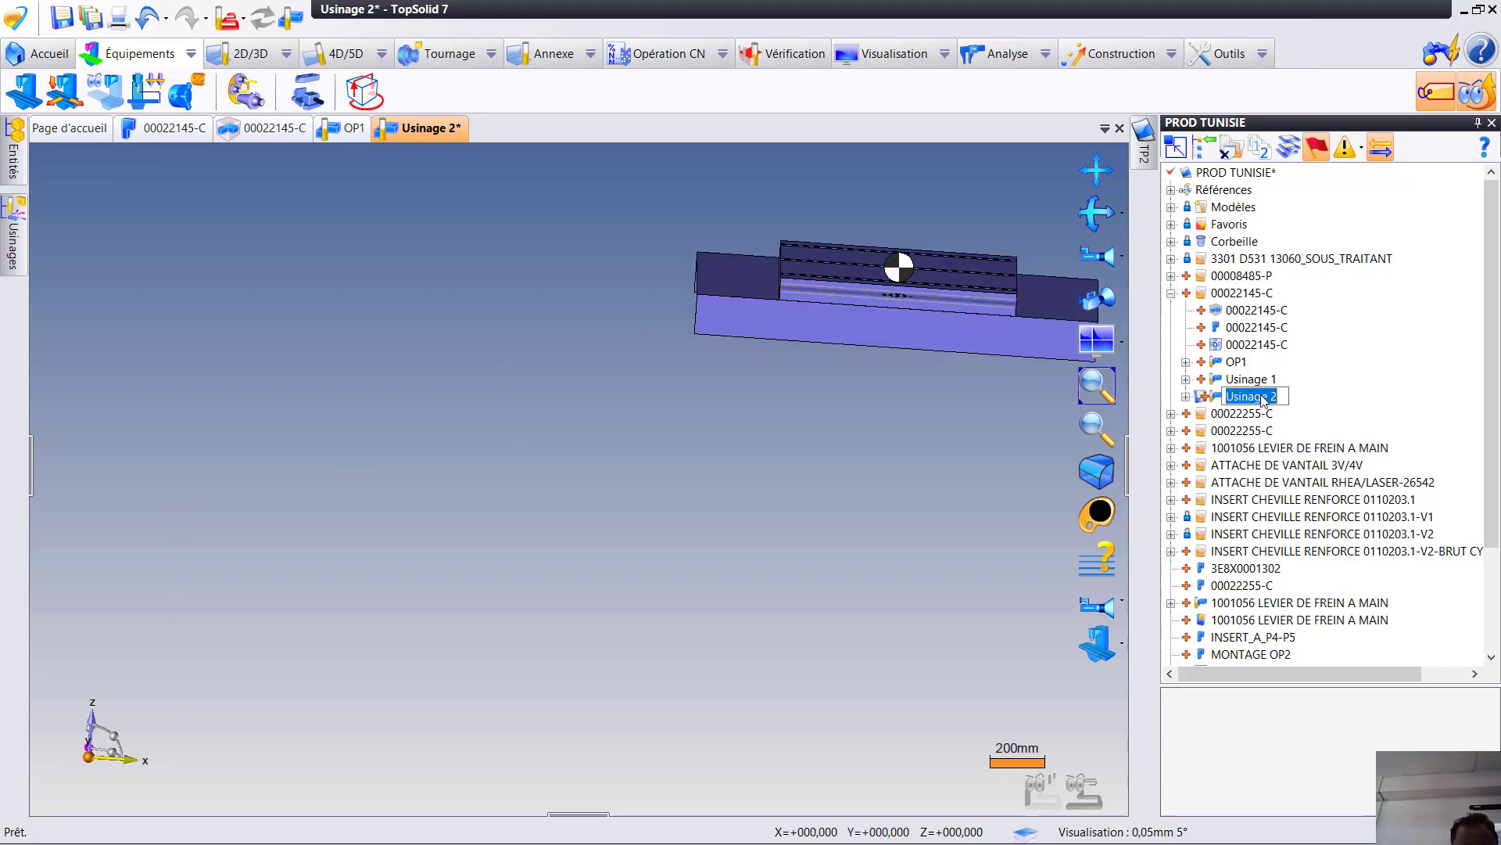
text(OP2)
key(Return)
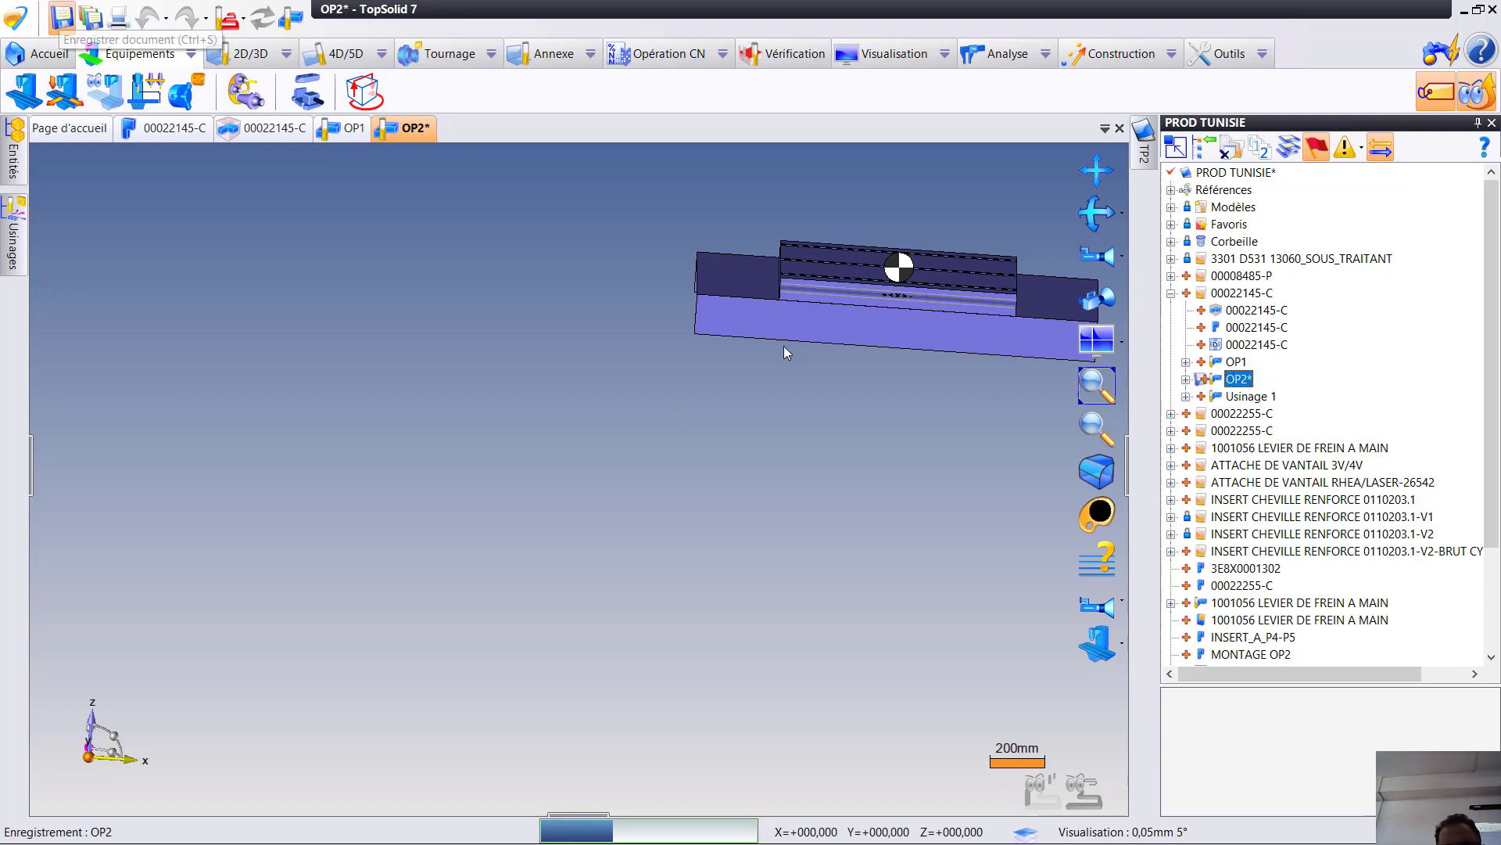
key(ctrl+s)
- Look at OP1, return to OP2 and expand the PROD TUNISIE project's list of references (Références)
click(347, 128)
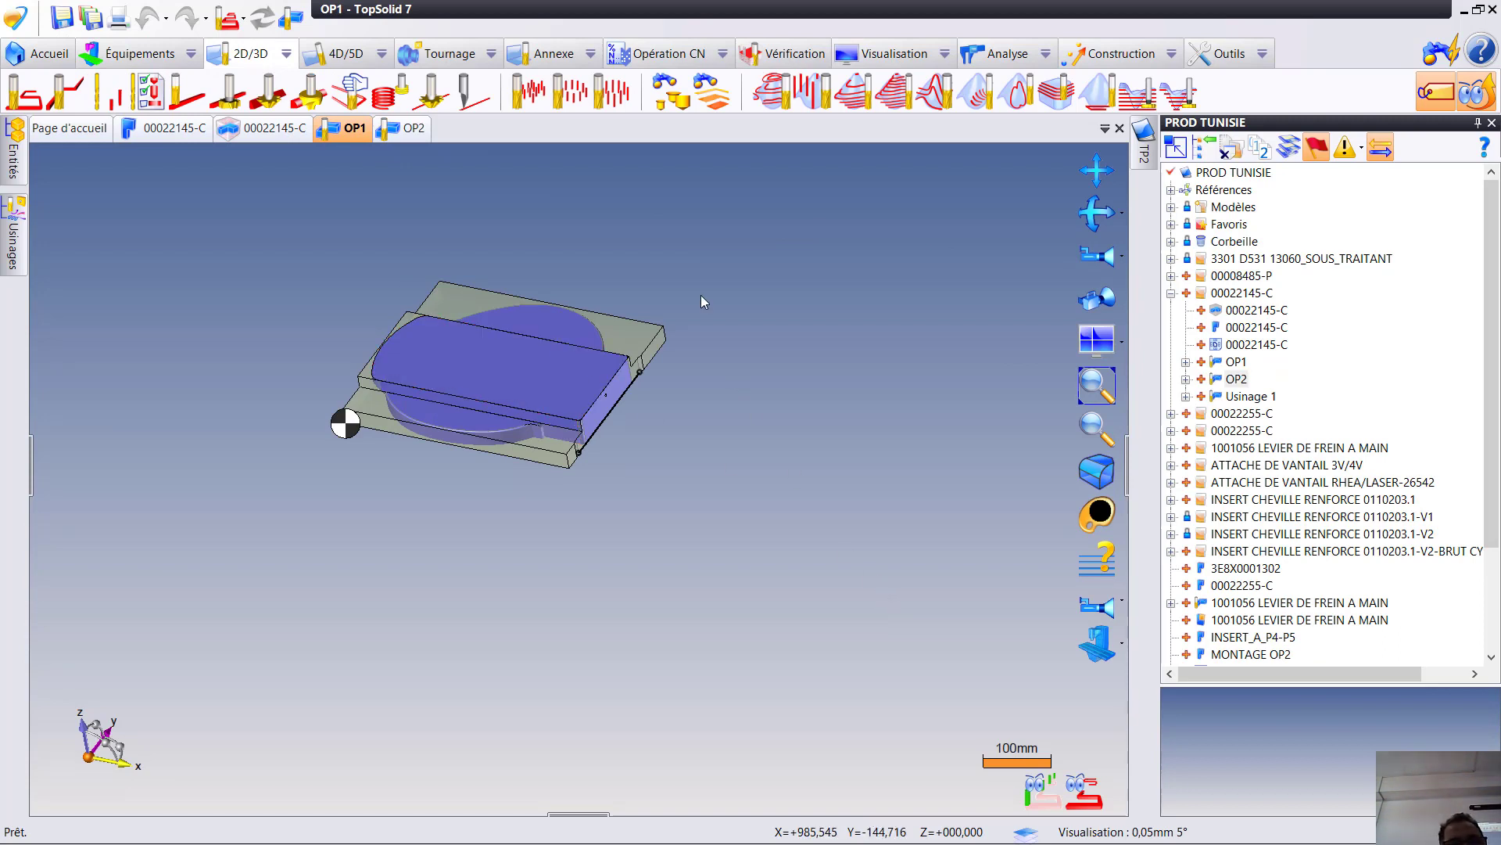
click(422, 138)
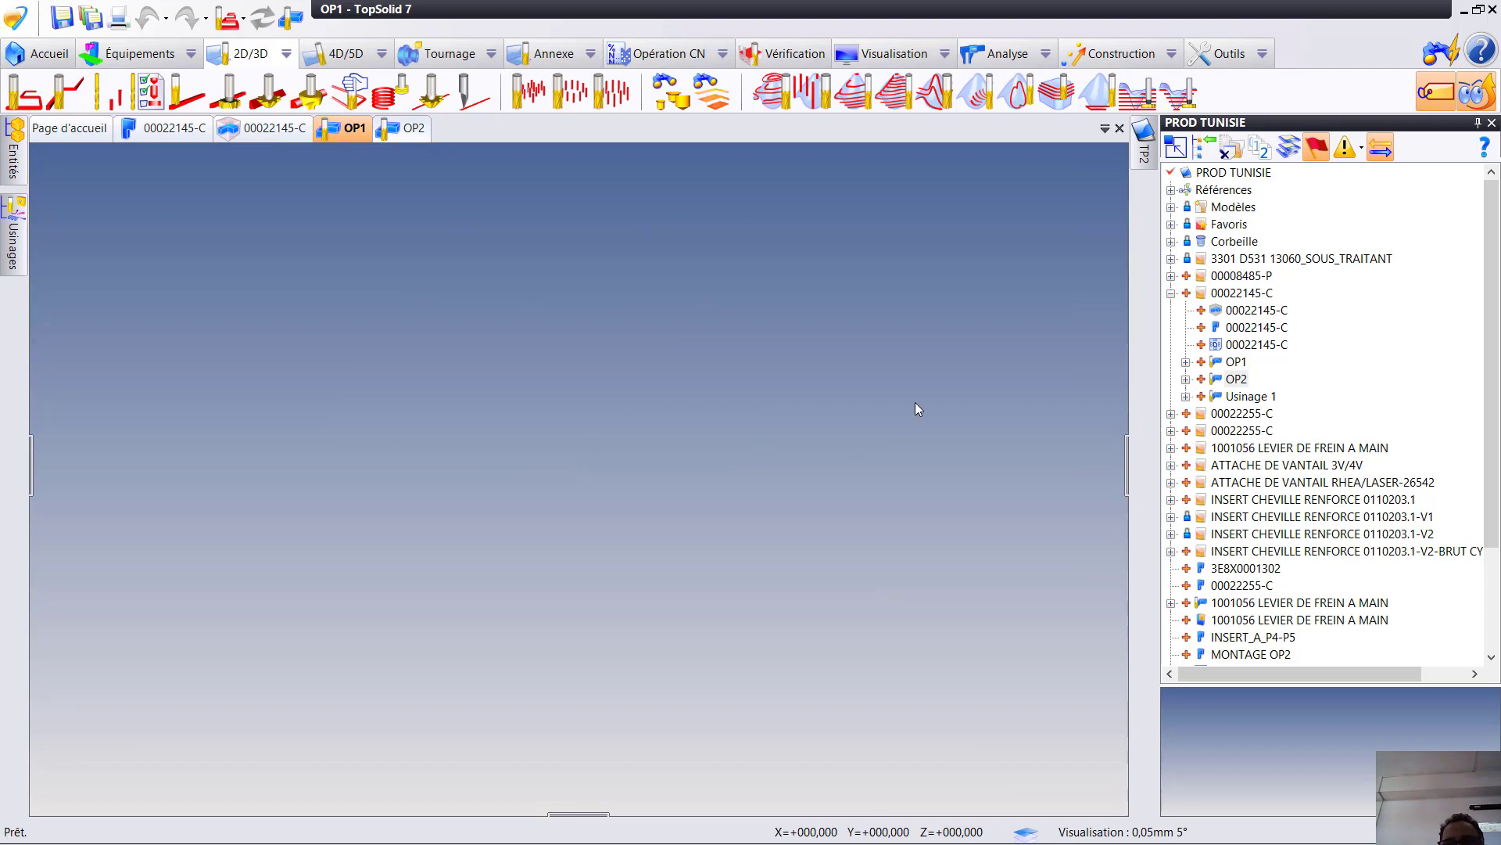
click(1249, 174)
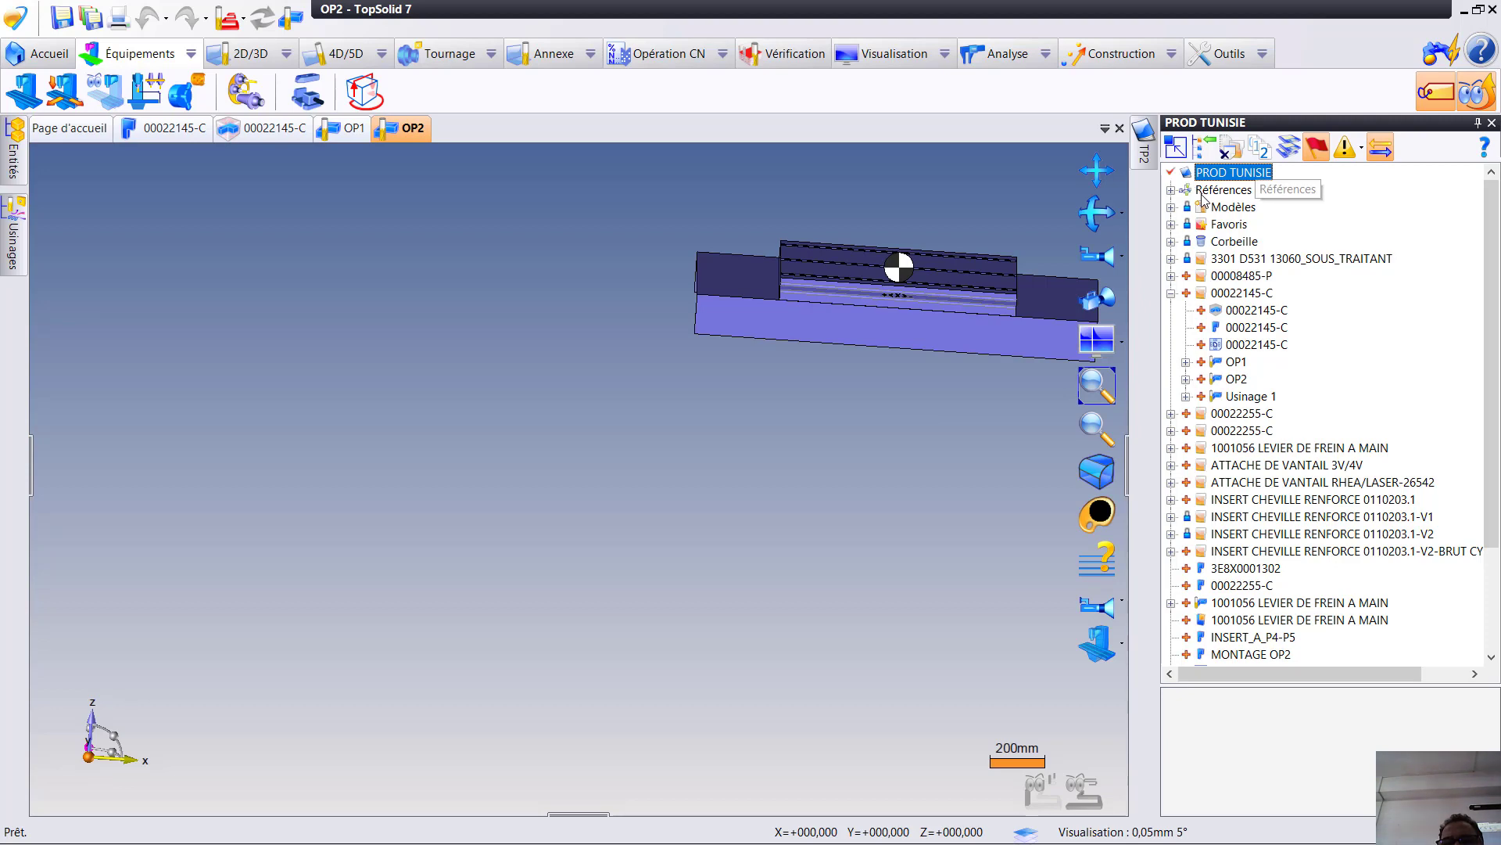
click(1170, 190)
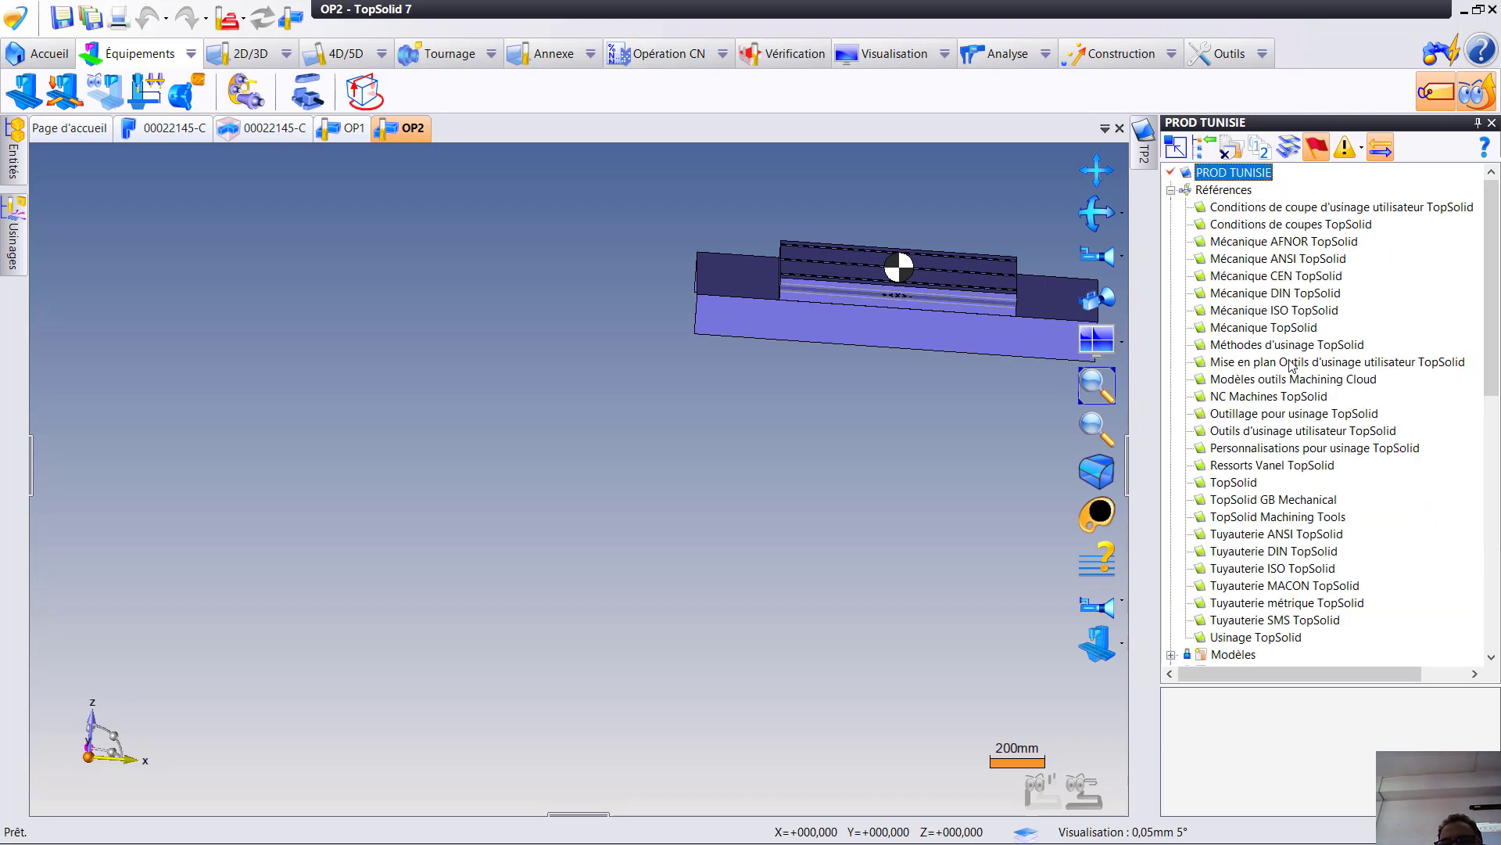
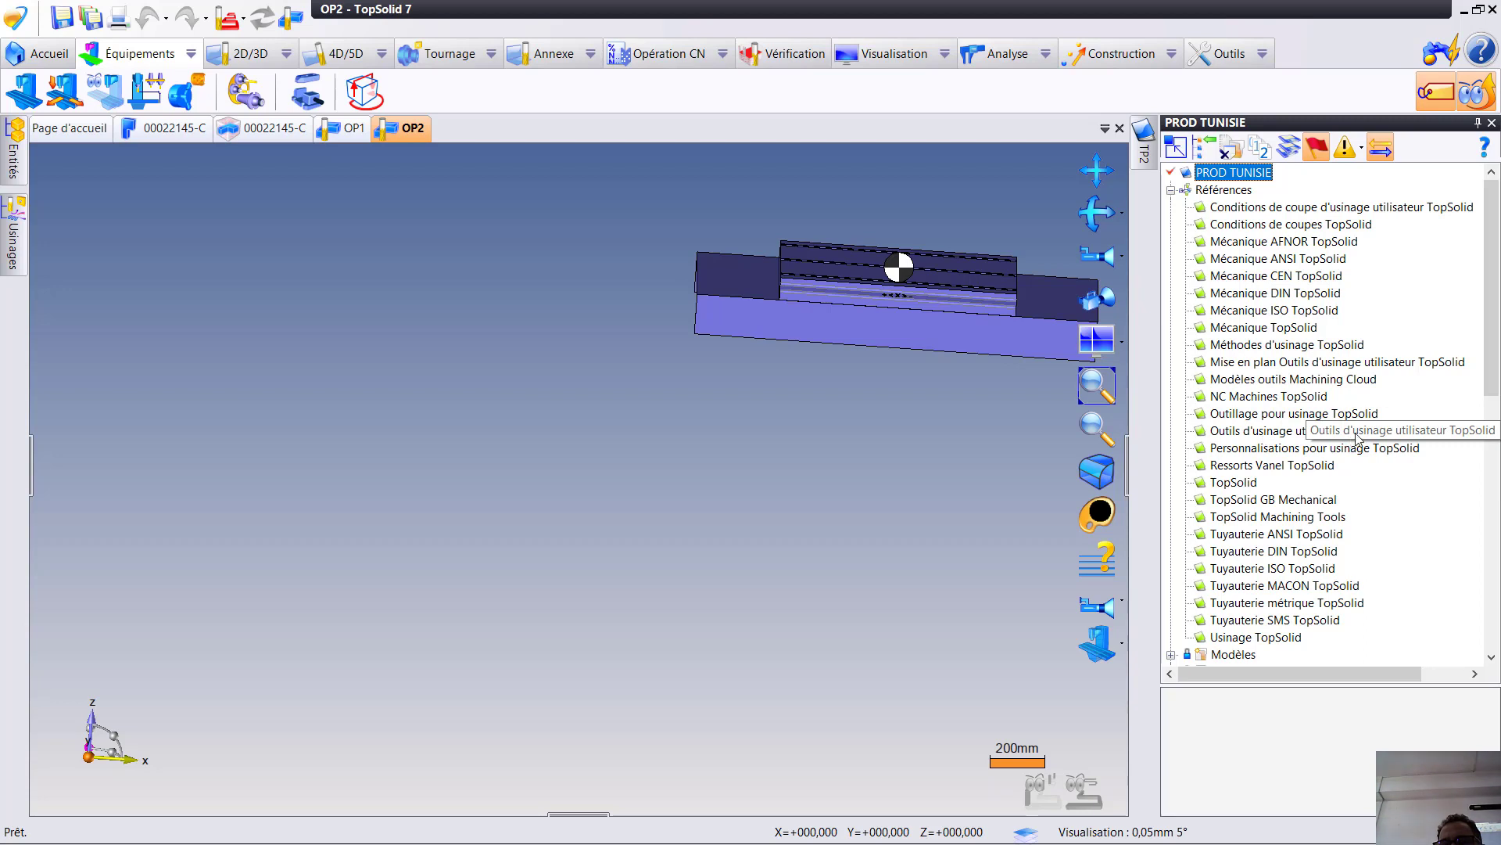
- Open the Outillage pour usinage TopSolid library, expand Equipements > Etaux and preview the Etau 6 and Etau 1 Erowa assemblies
double_click(1305, 414)
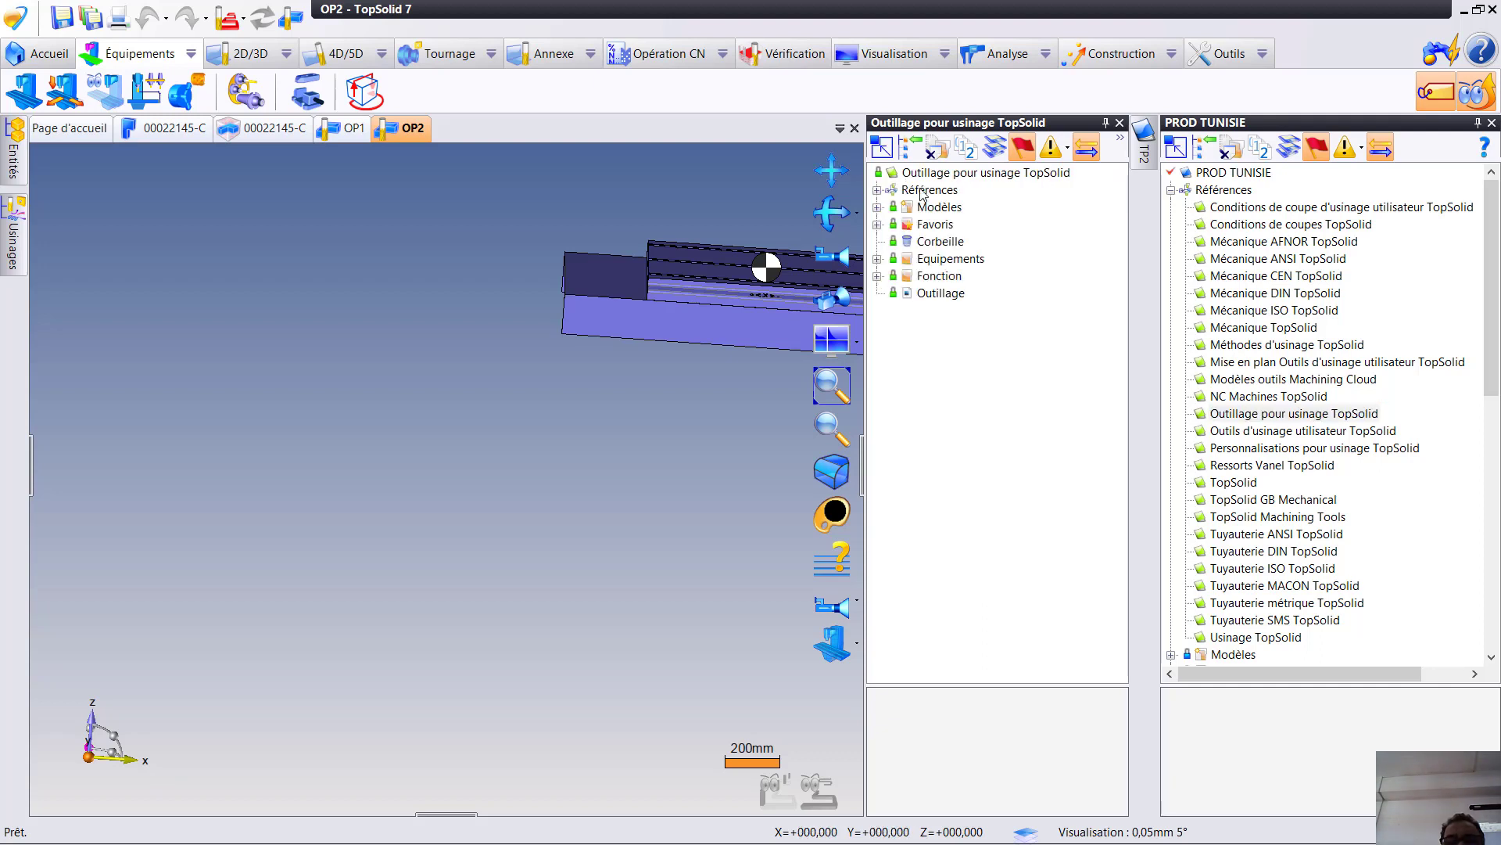
click(878, 259)
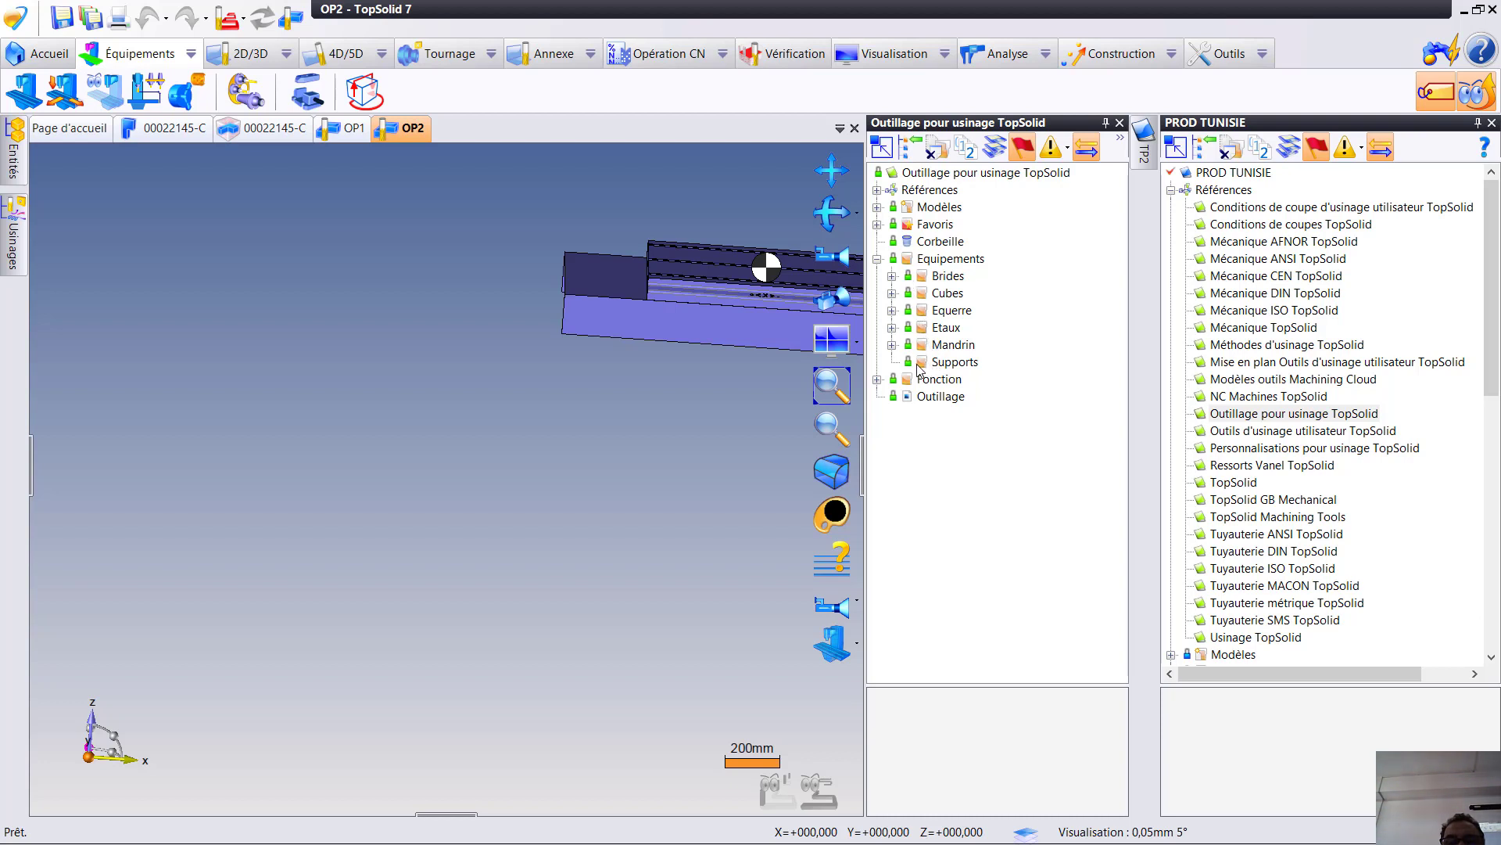
click(892, 328)
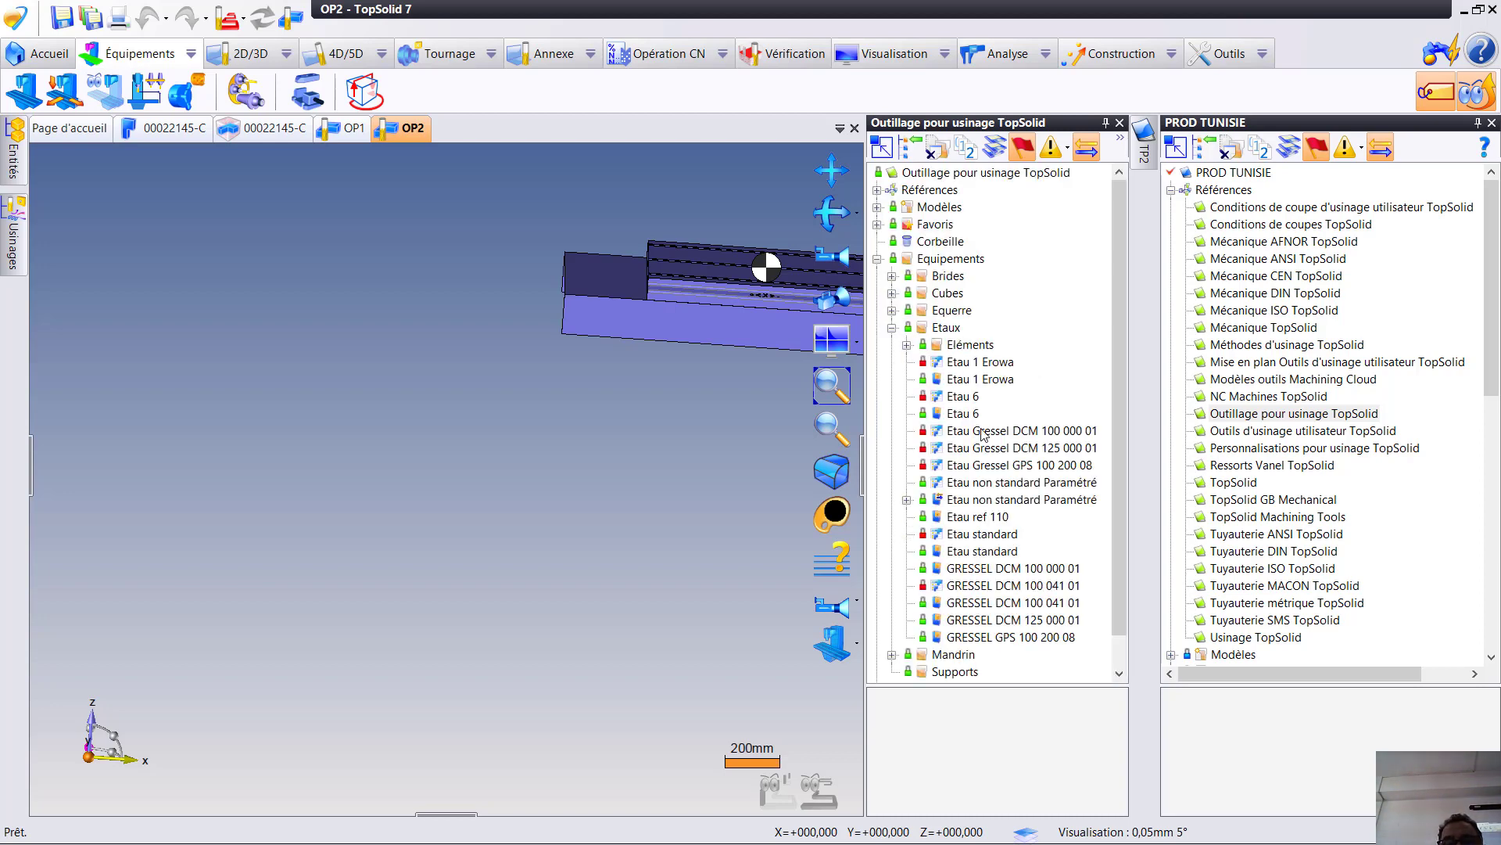
click(955, 415)
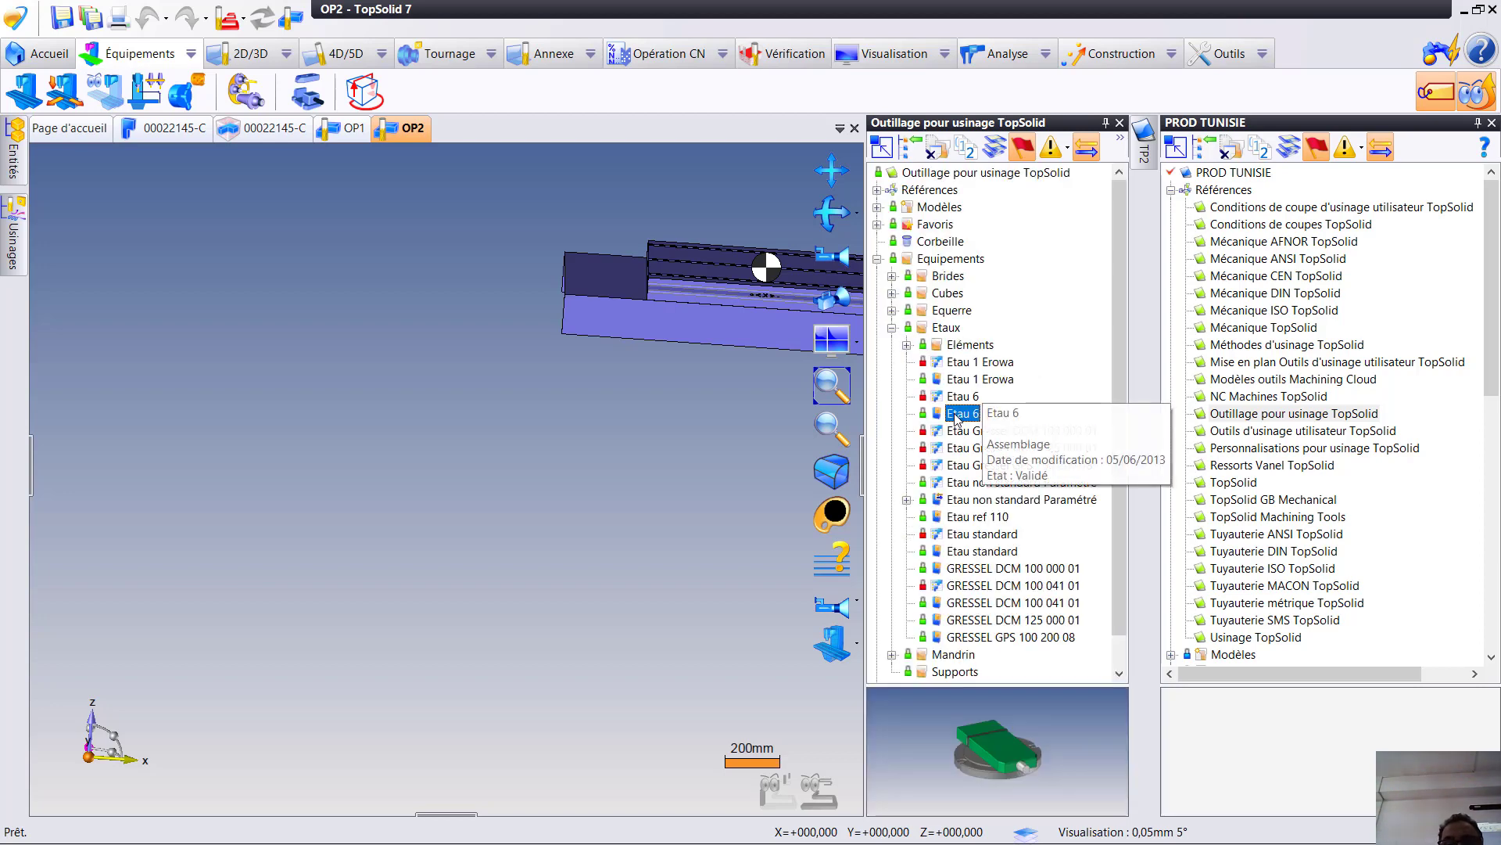
click(976, 380)
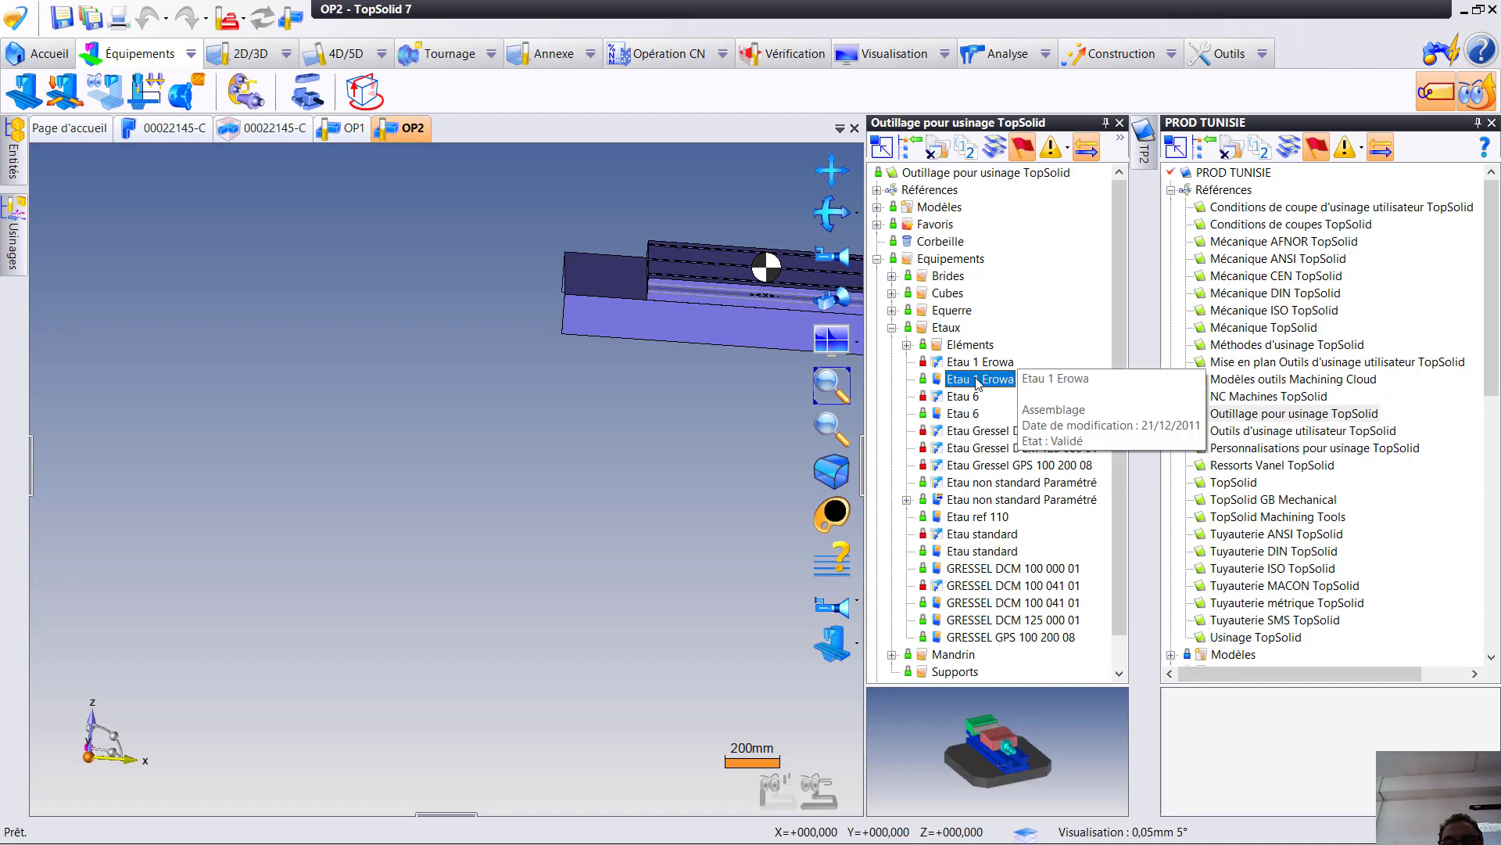
- Insert the Etau 1 Erowa vise assembly into OP2 using the Inclusion mode
drag(969, 385, 843, 410)
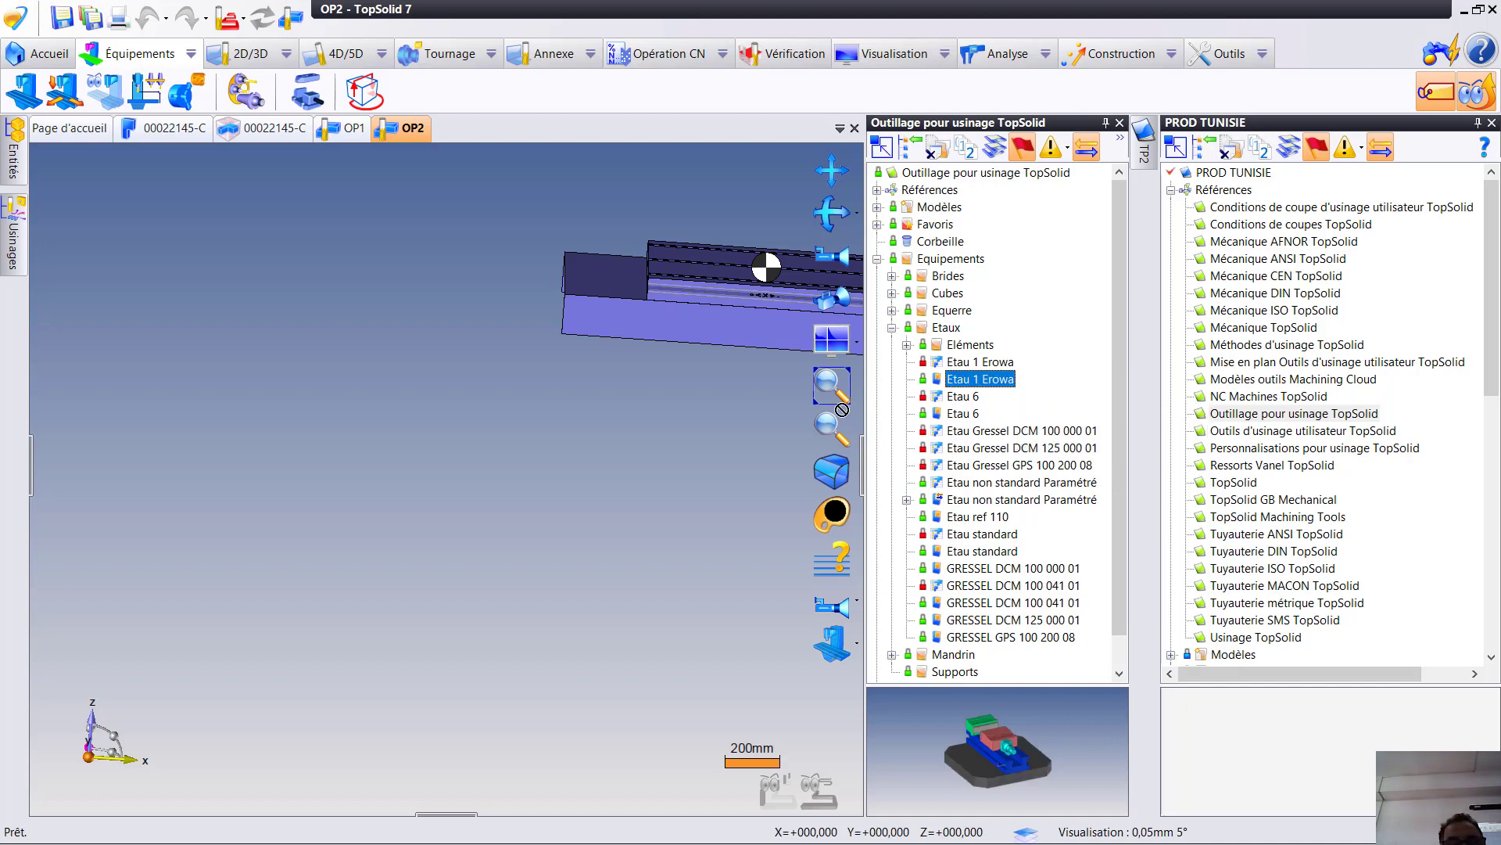
drag(570, 427, 593, 429)
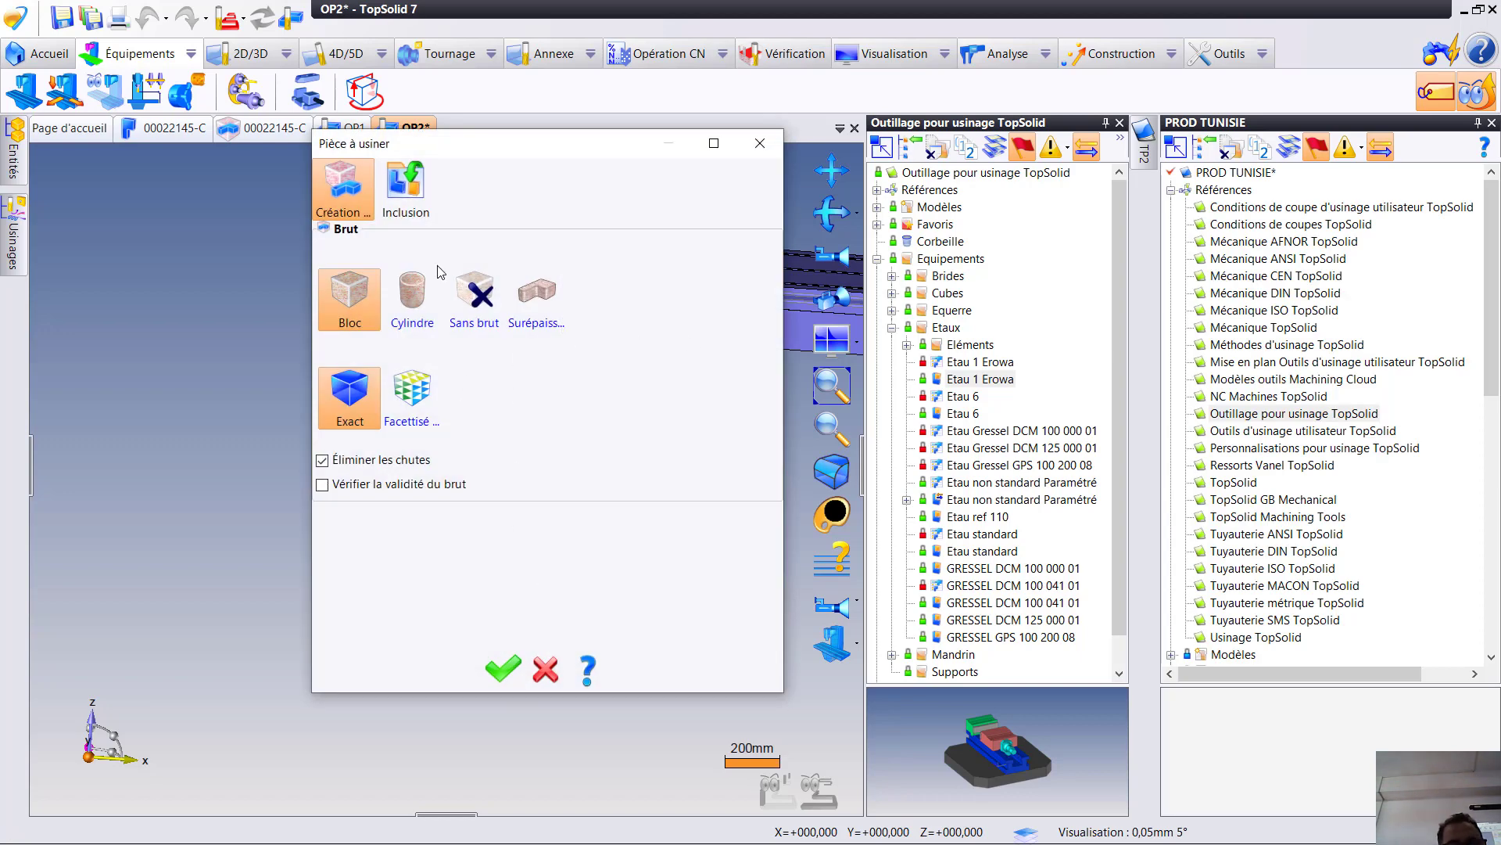
click(414, 194)
click(496, 669)
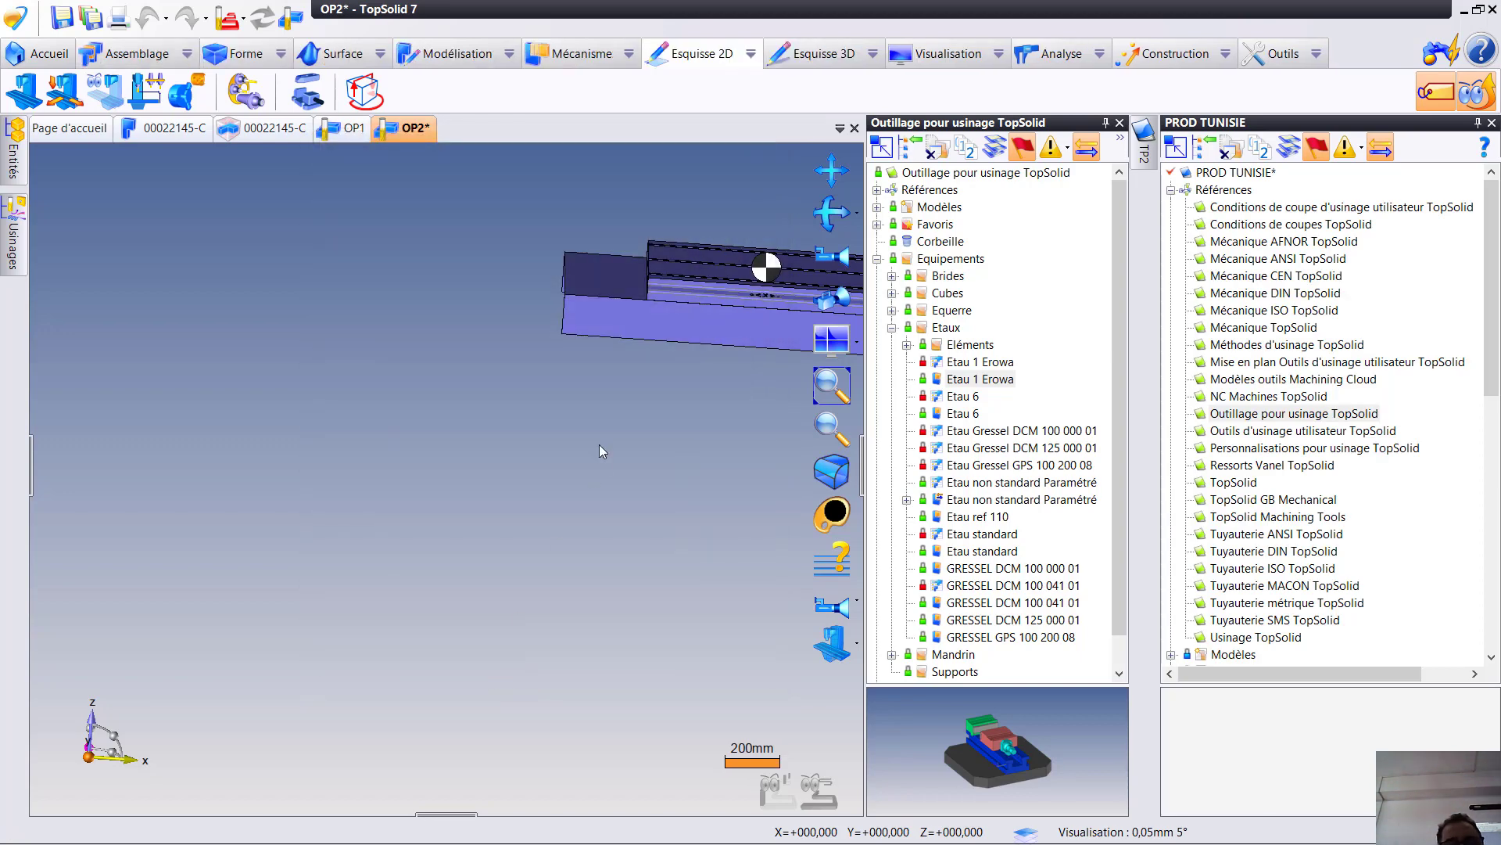
- Constrain the underside of the vise's base plate onto the upper face of the machine table
middle_drag(627, 391, 312, 488)
scroll(313, 496, up, 3)
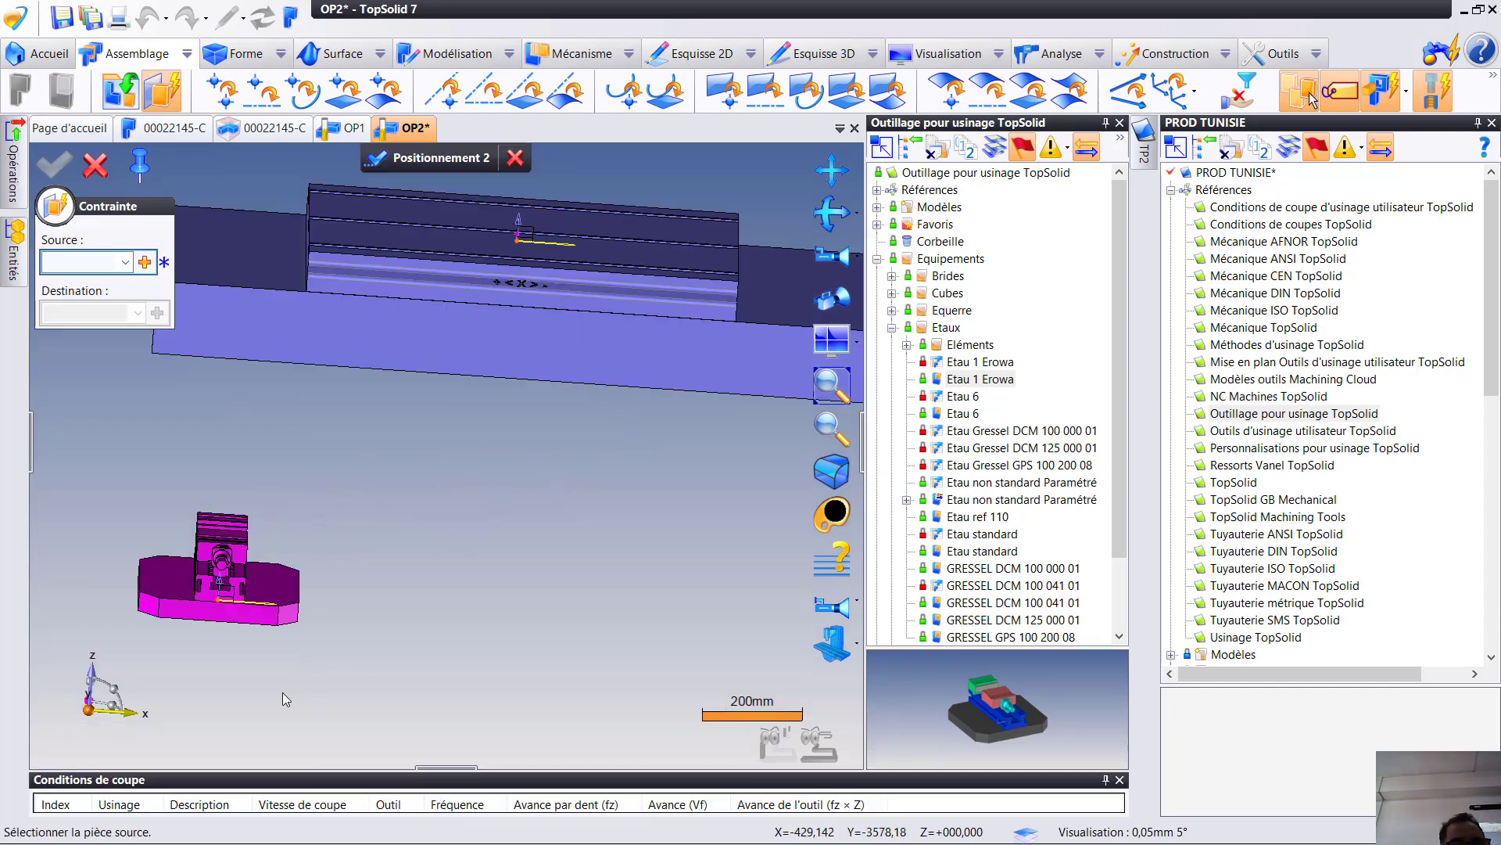
middle_drag(311, 637, 634, 244)
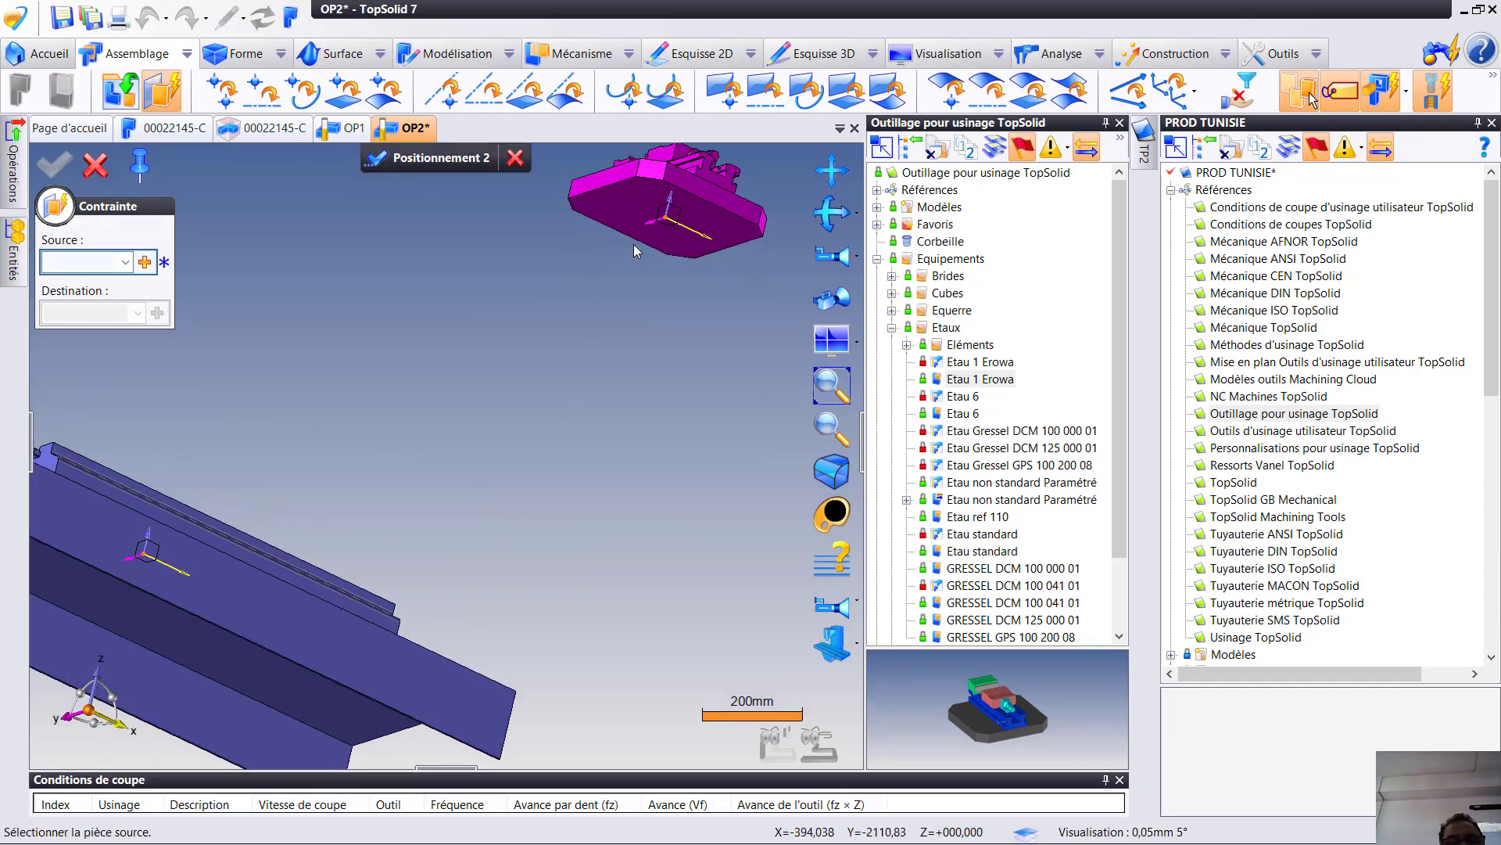
click(632, 213)
middle_drag(640, 295, 614, 411)
middle_drag(462, 501, 398, 393)
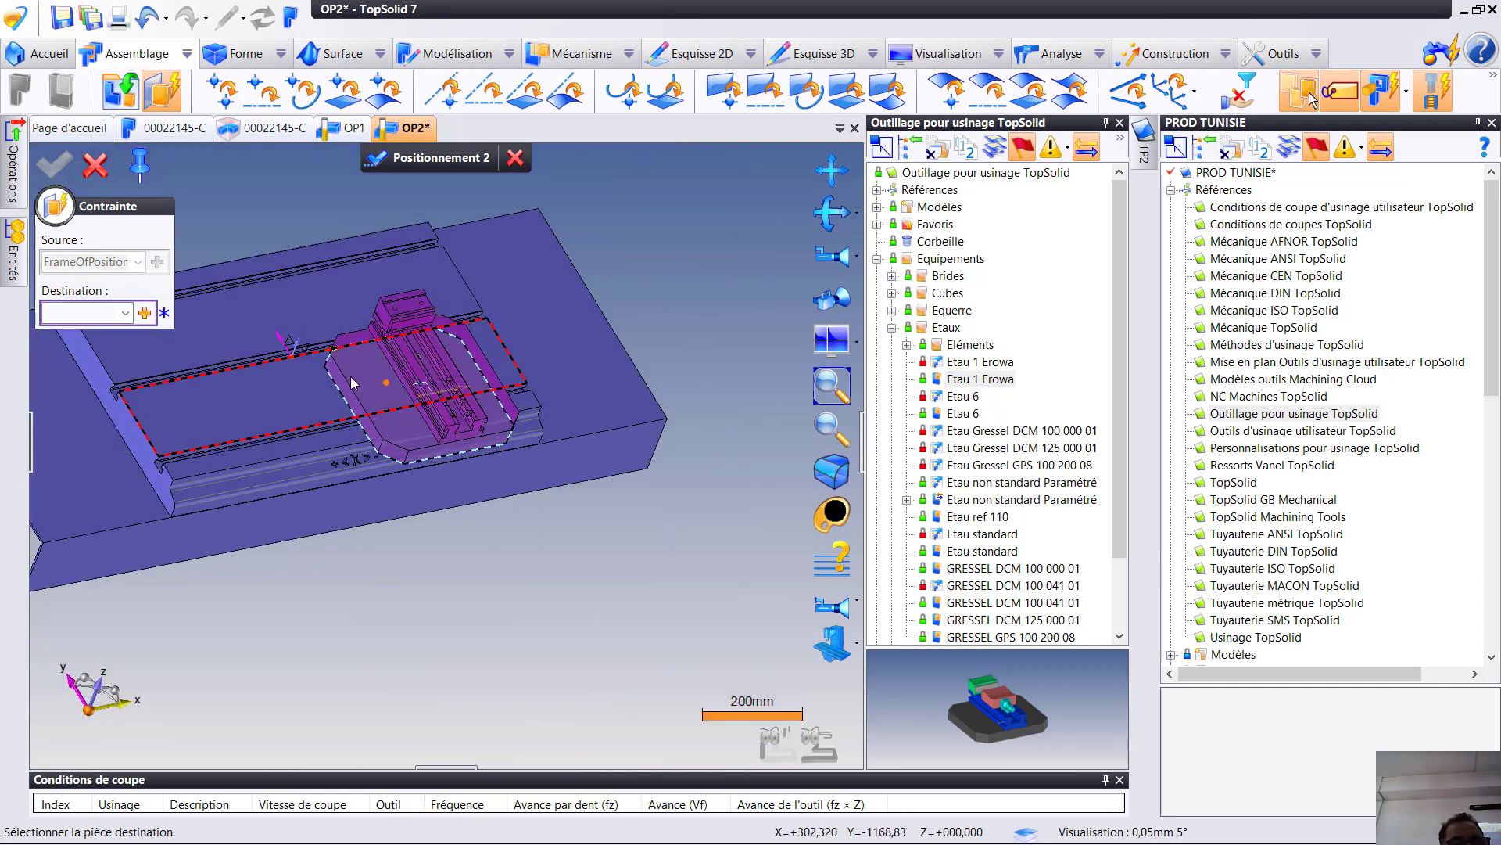
click(302, 347)
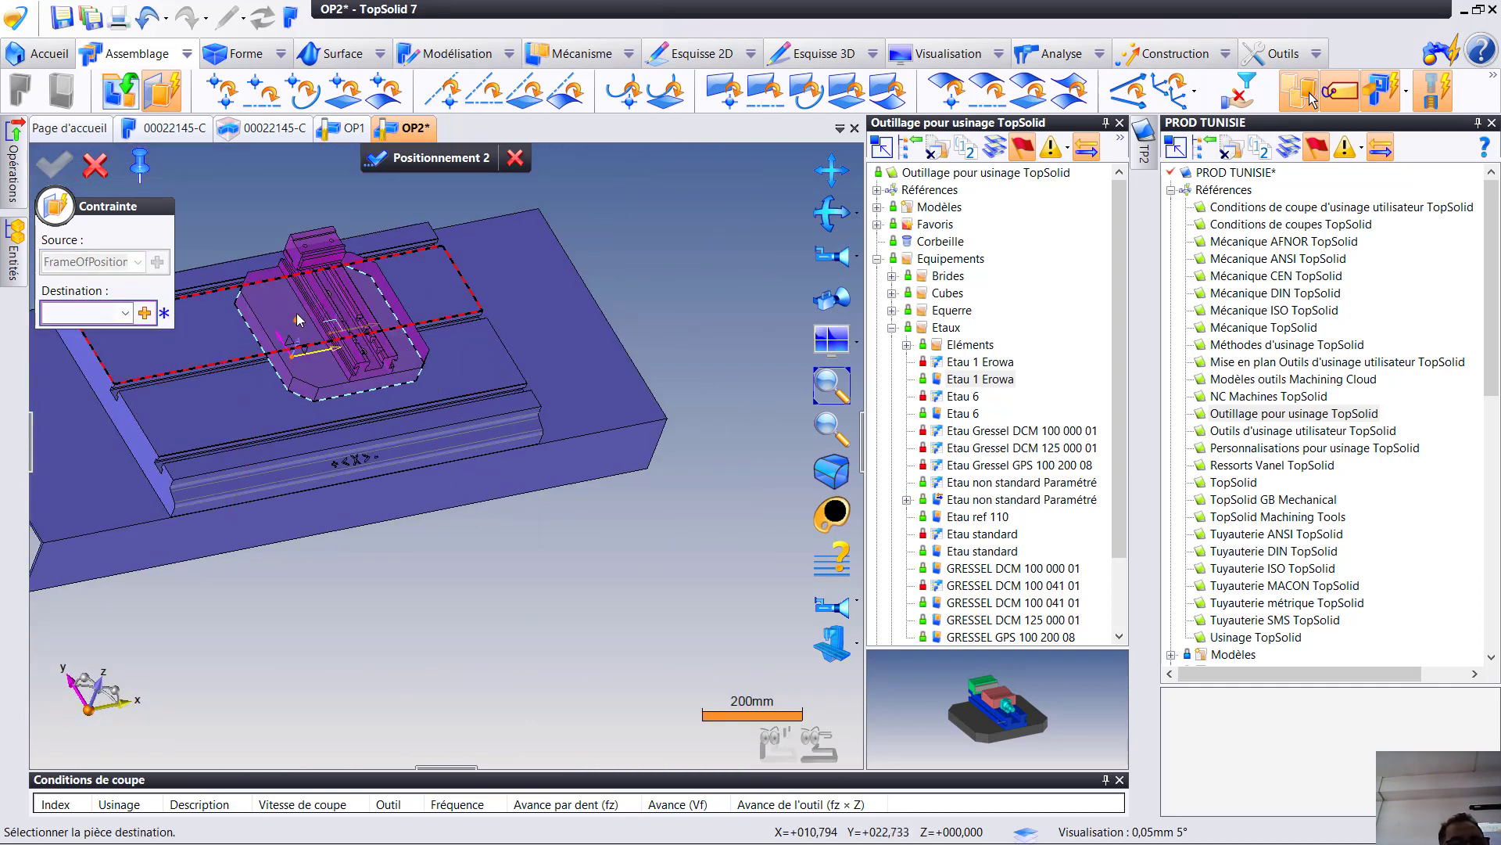
click(318, 443)
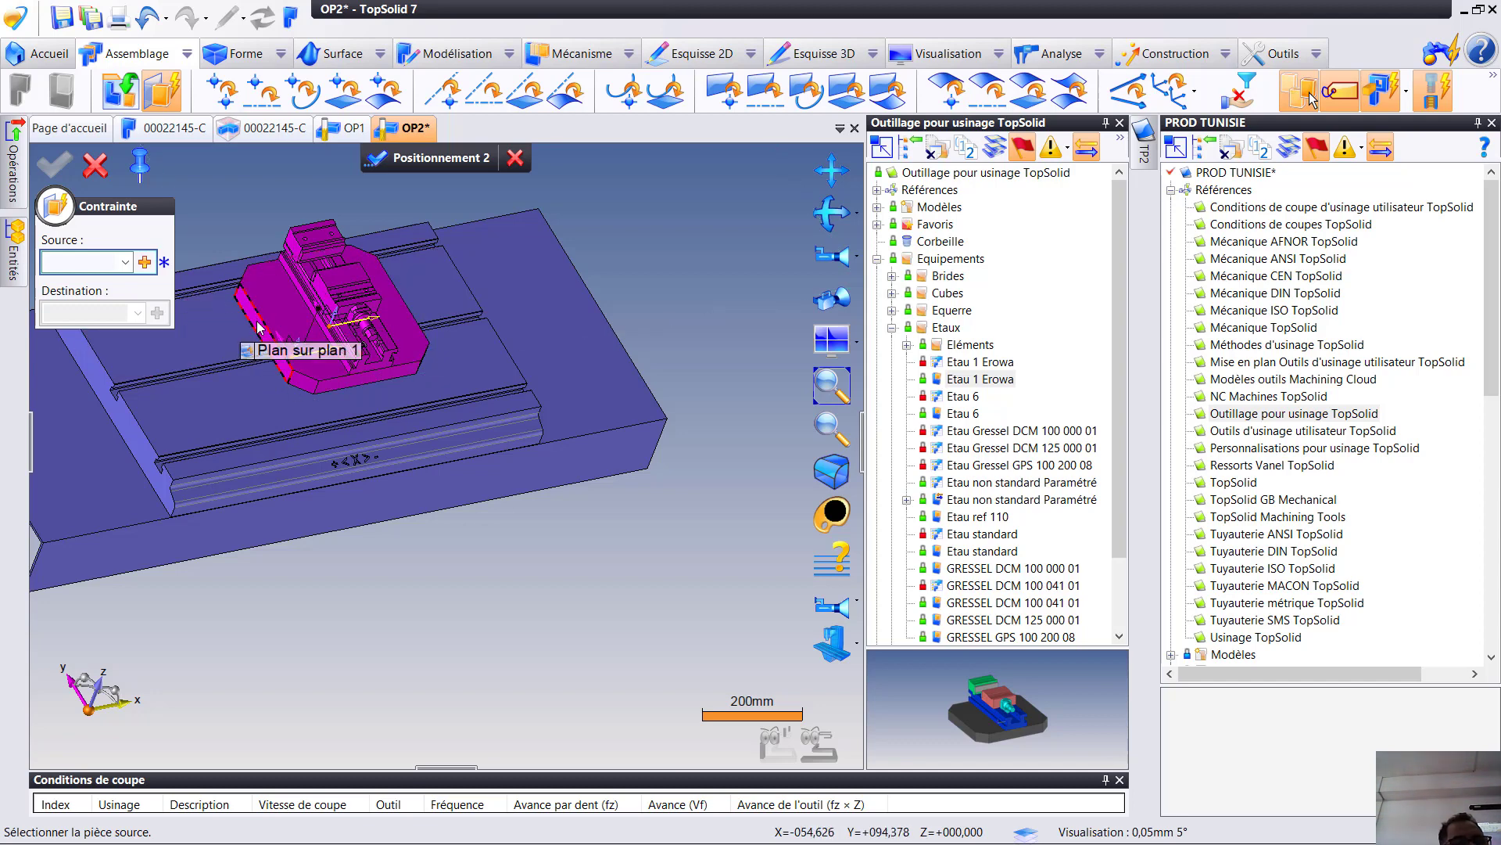
- Define the constraint source as the mid-plane (Plan milieu) between two opposite side faces of the vise's base plate
click(145, 262)
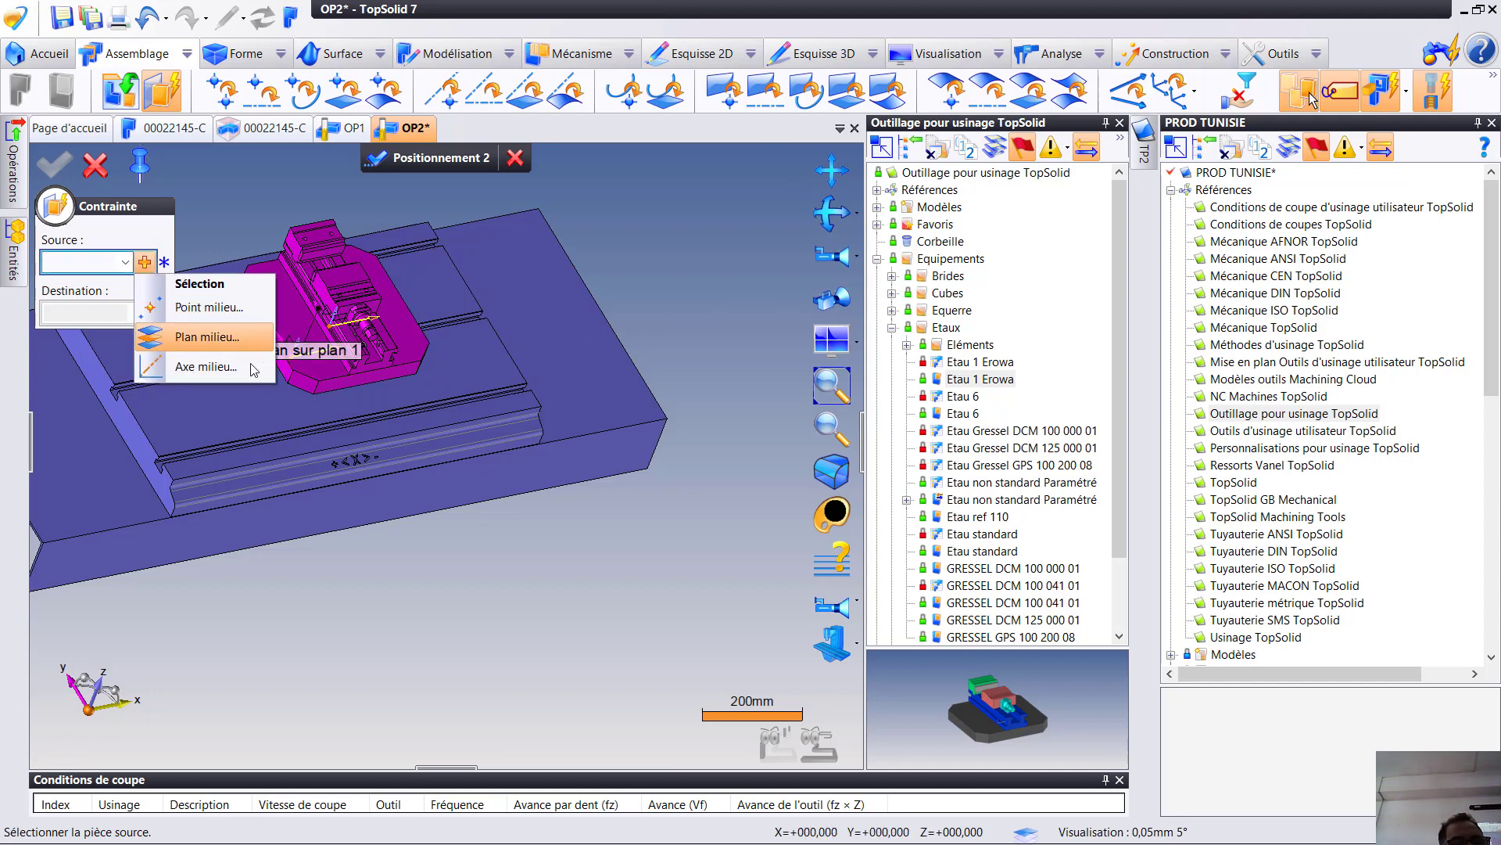
click(207, 338)
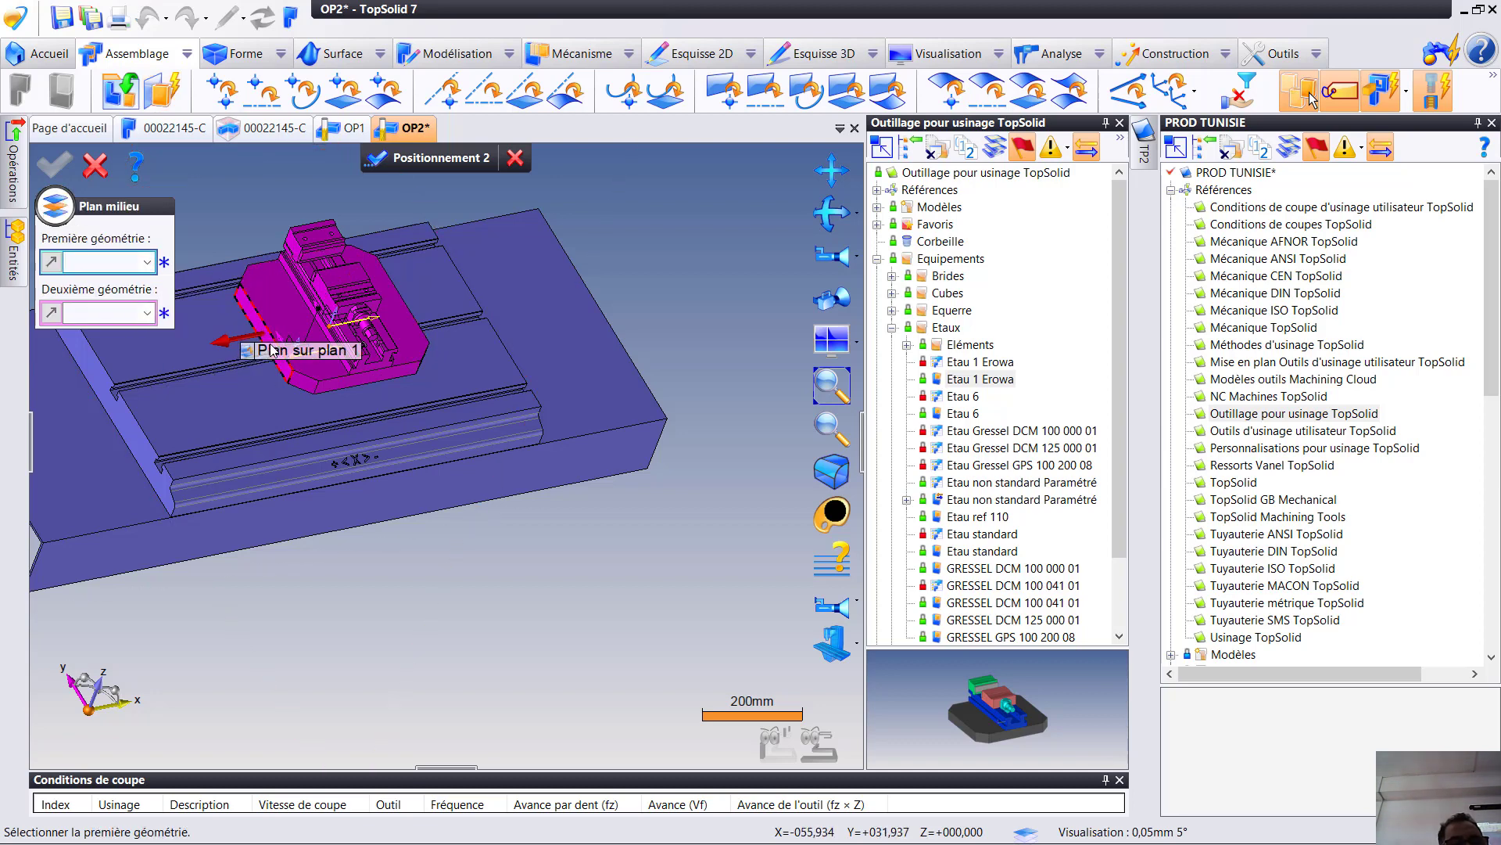
click(269, 343)
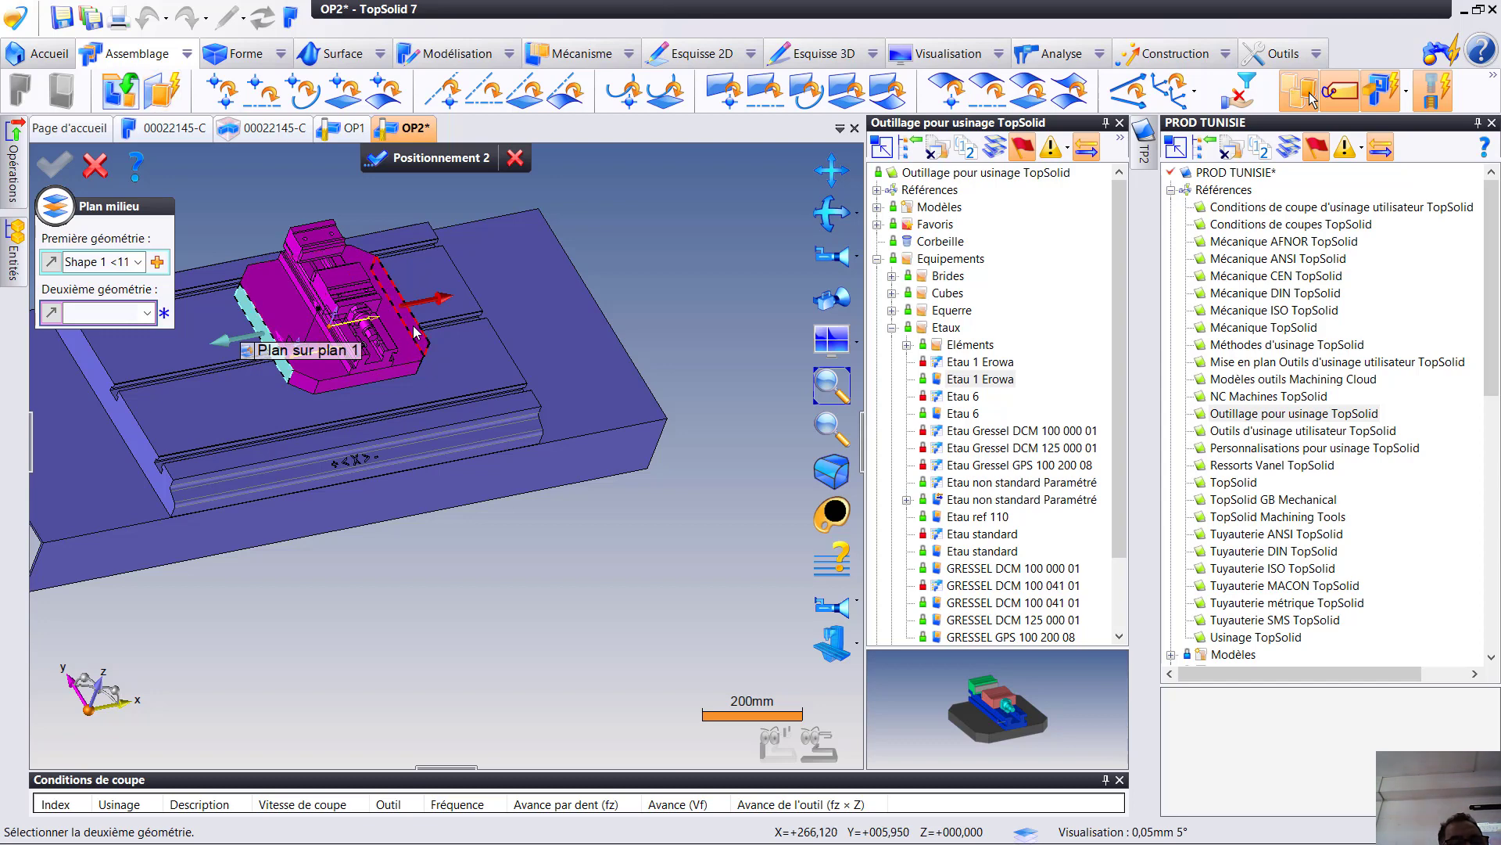
click(408, 333)
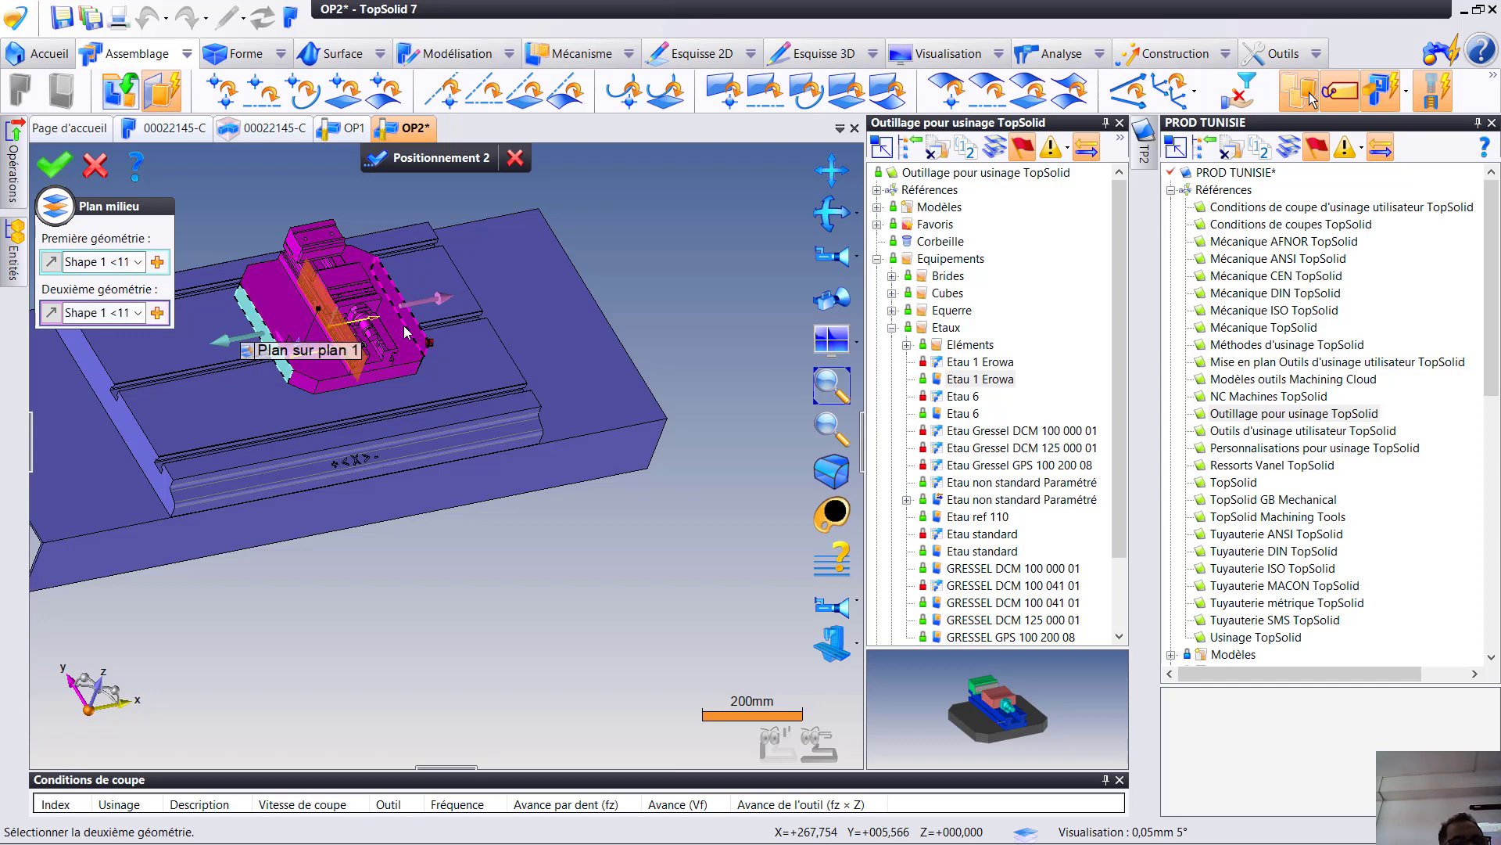
click(53, 165)
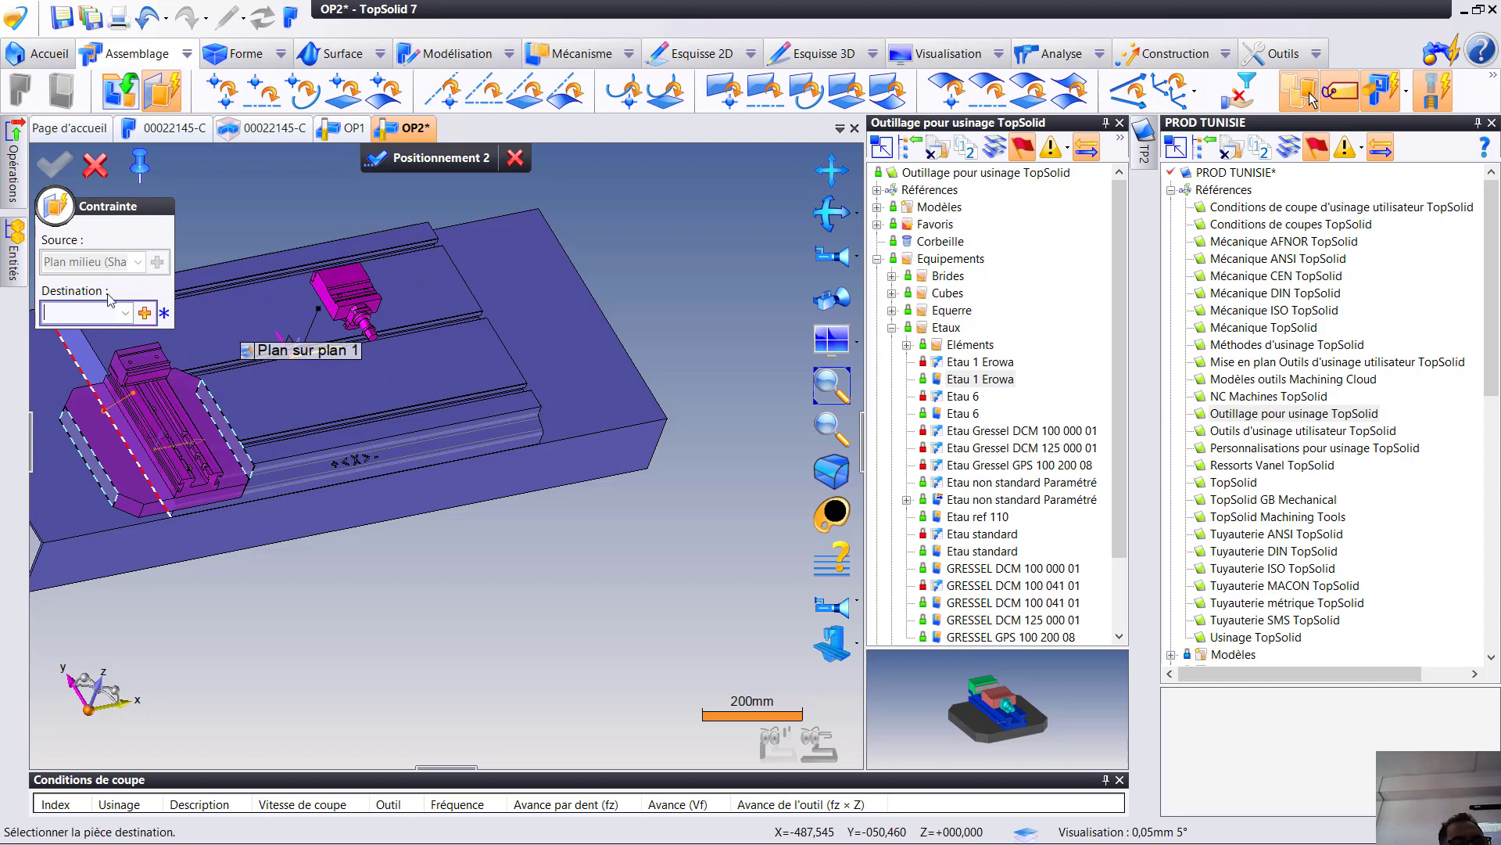
- Define the constraint destination as the mid-plane between the table's two end faces, centring the vise along the table
click(143, 314)
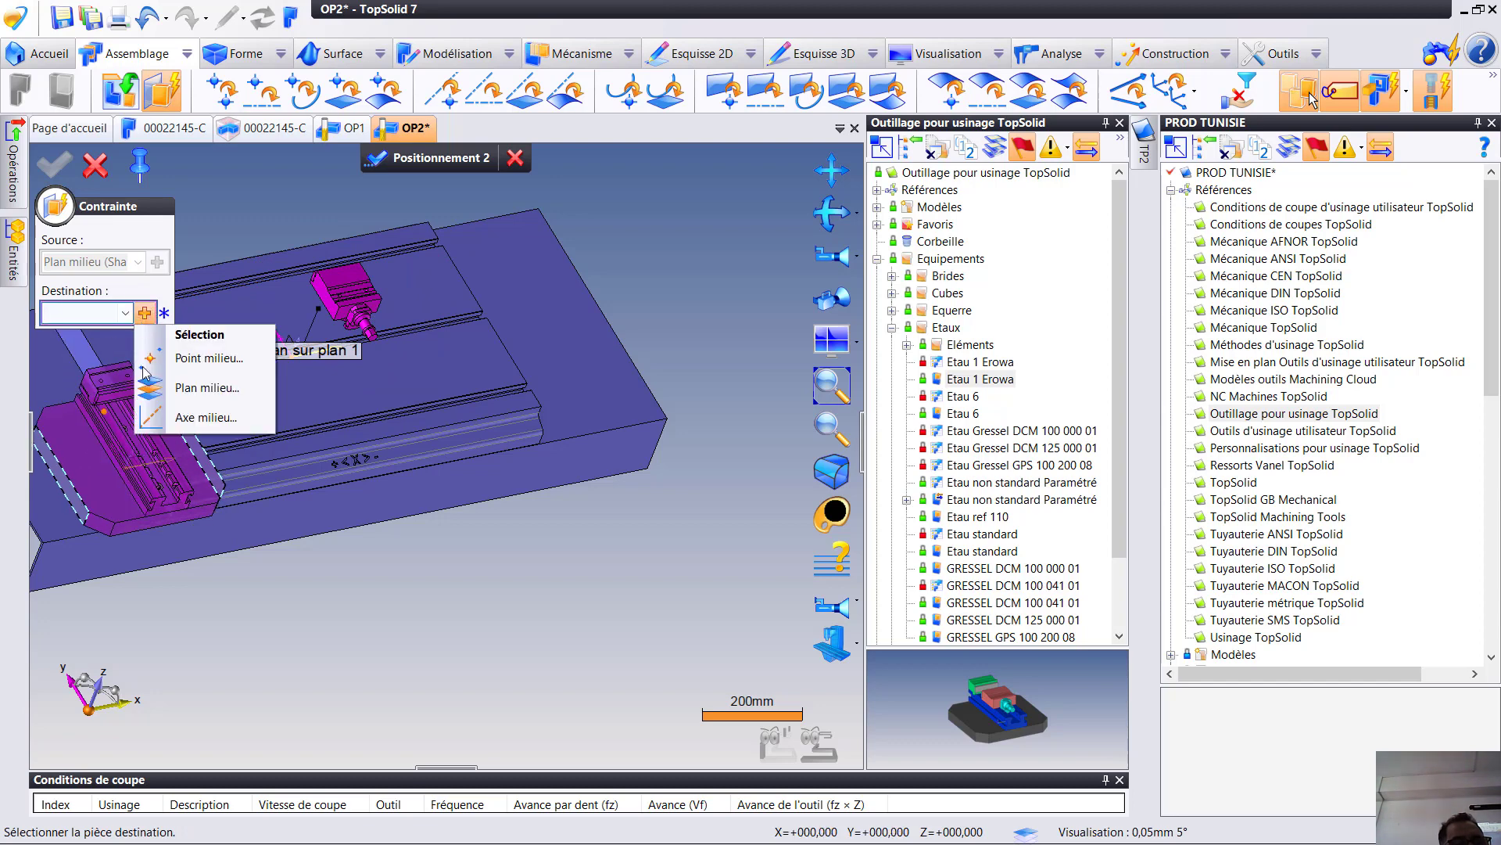
click(181, 384)
click(99, 374)
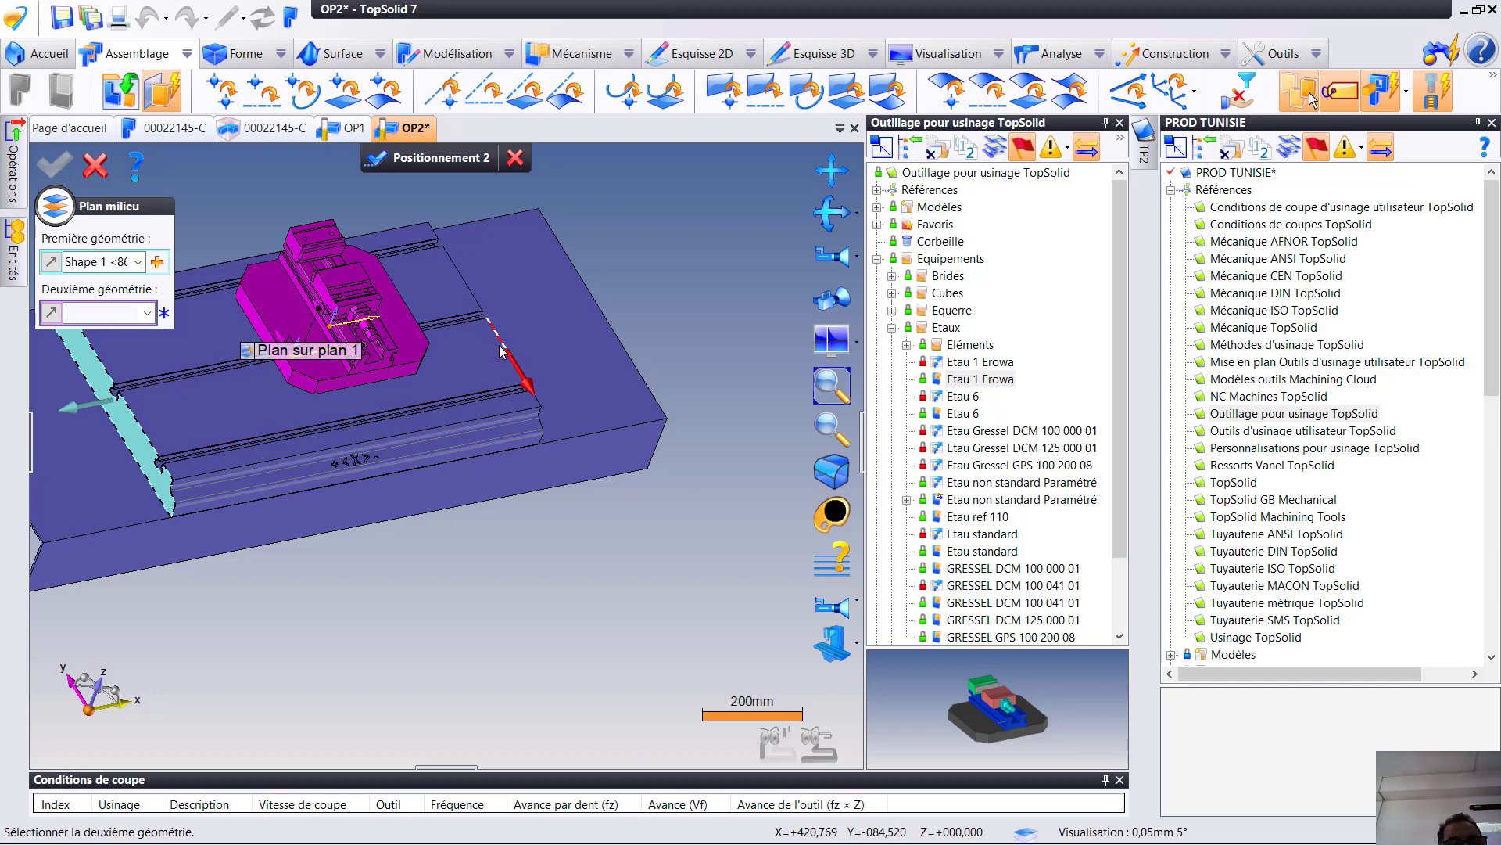
click(503, 351)
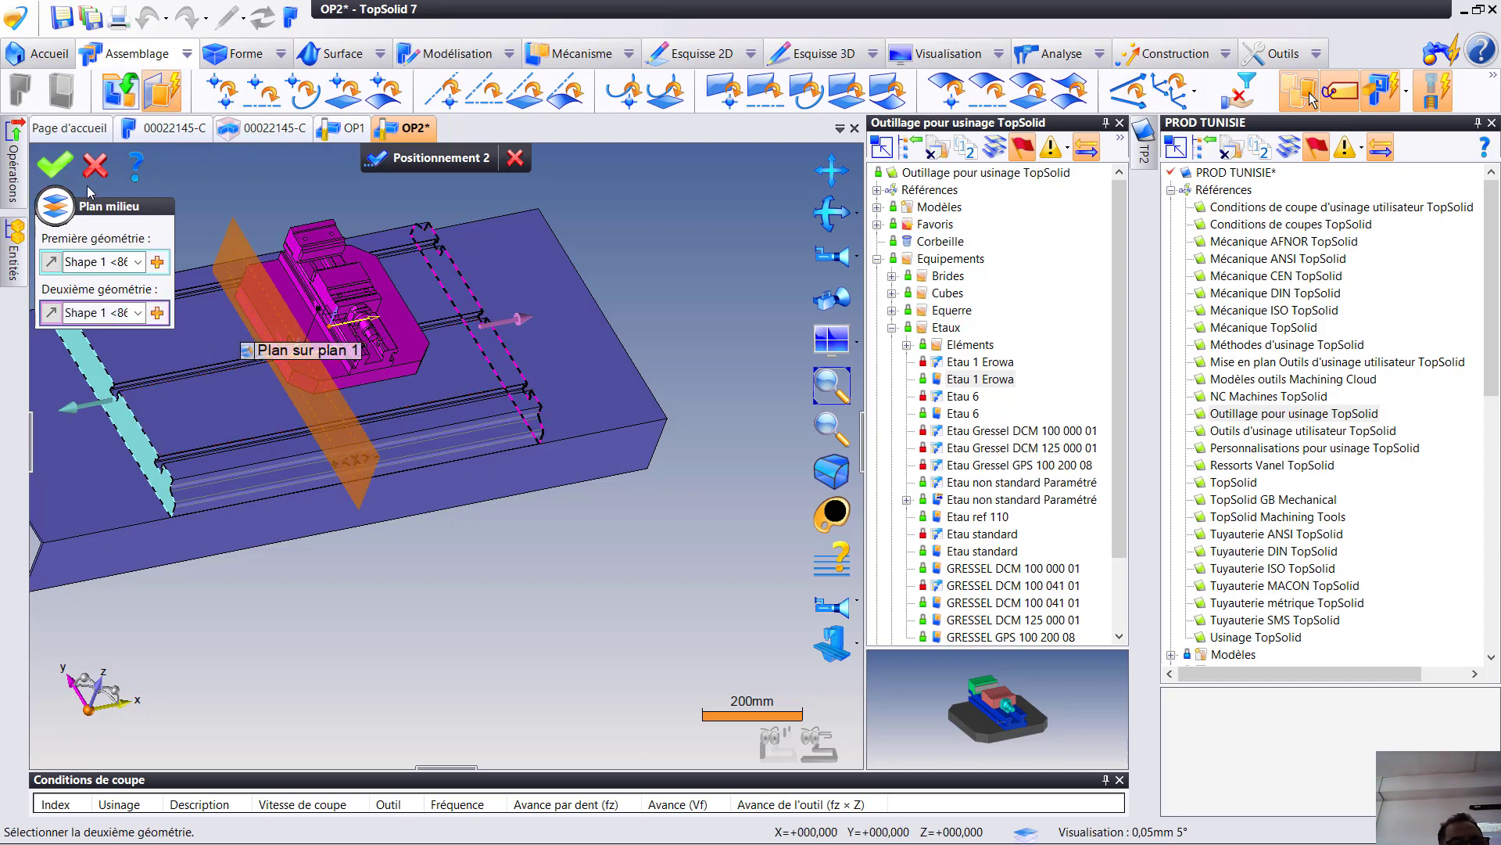
click(50, 166)
- Constrain the end face of the vise's base plate to the T-slot edge on the table
drag(287, 335, 280, 380)
middle_drag(280, 383, 432, 587)
scroll(365, 560, up, 6)
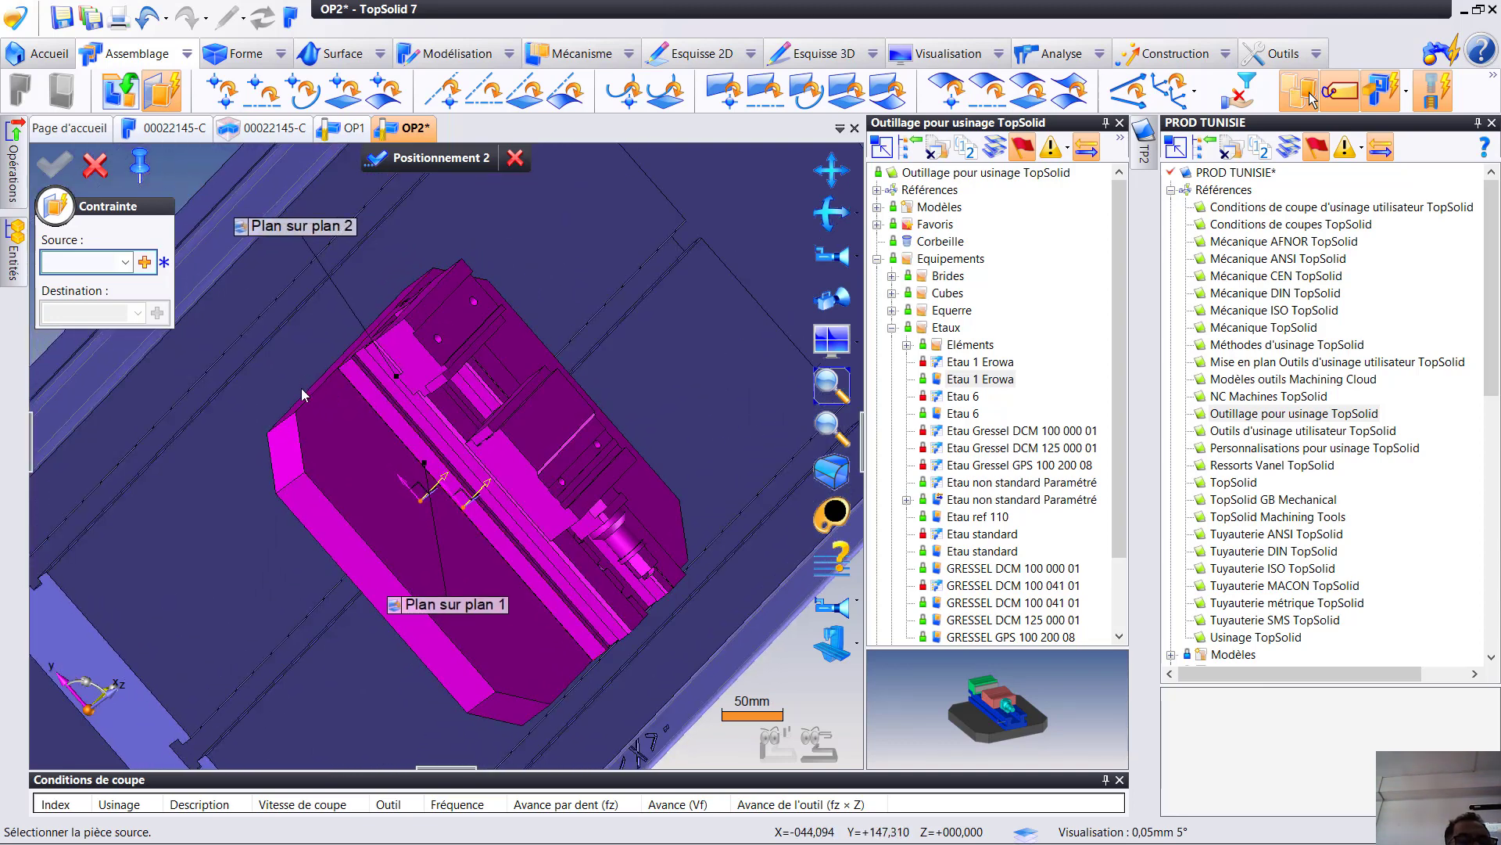
click(306, 403)
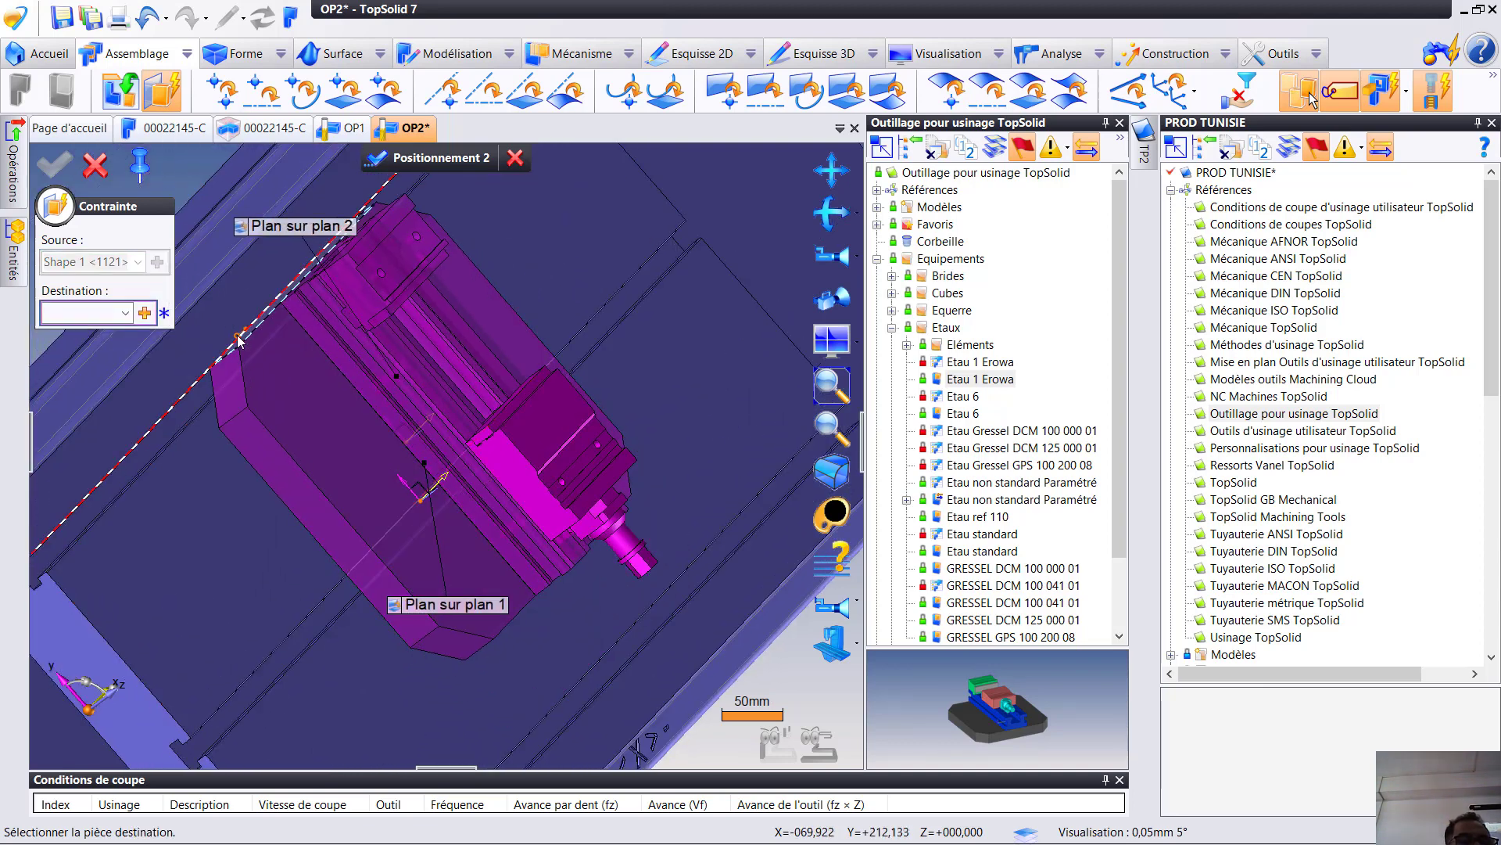
click(241, 342)
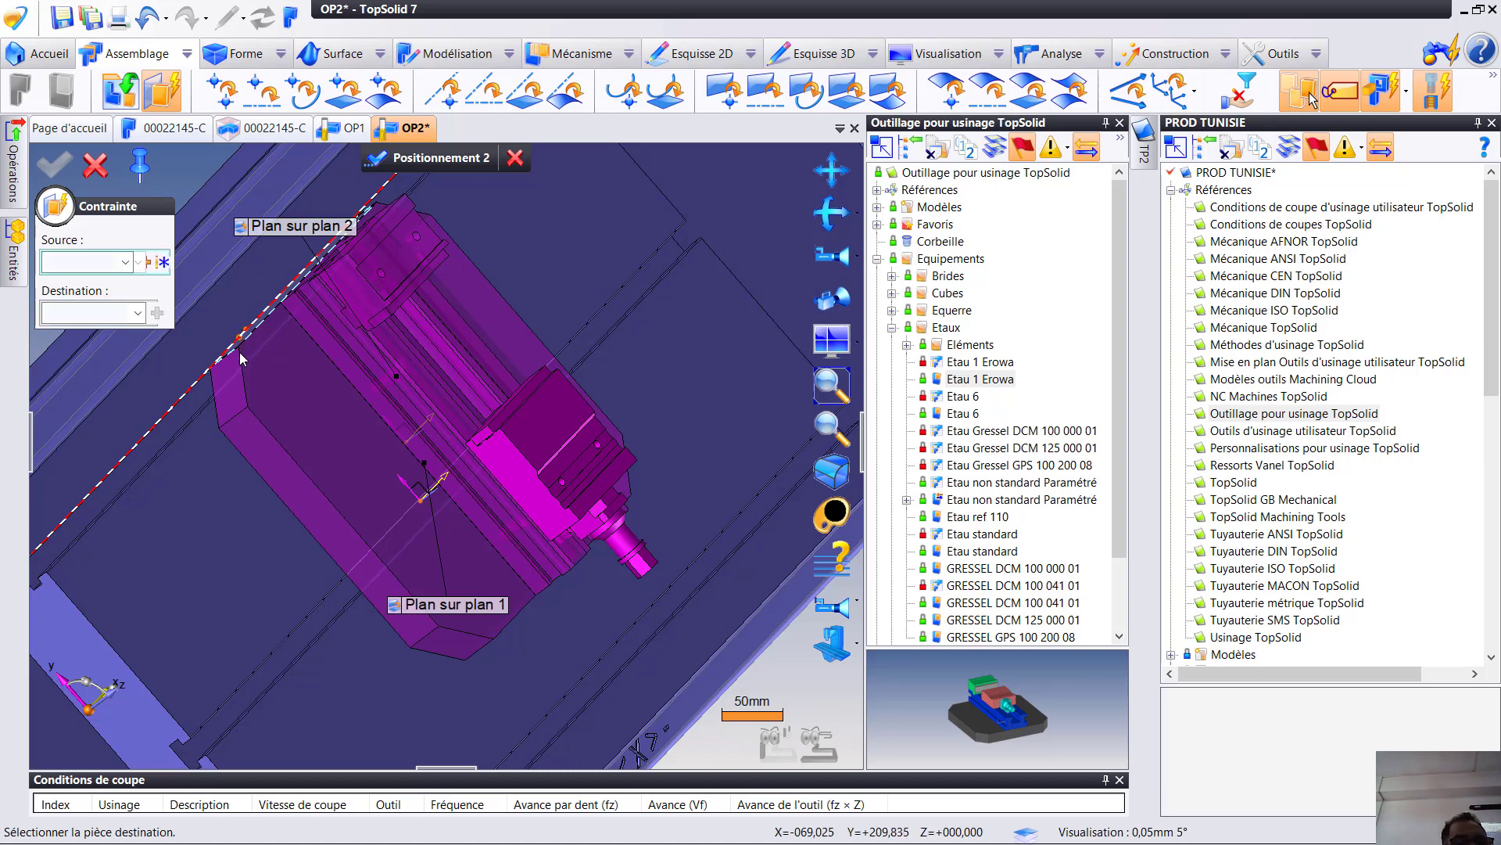
scroll(222, 376, down, 3)
middle_drag(217, 387, 276, 373)
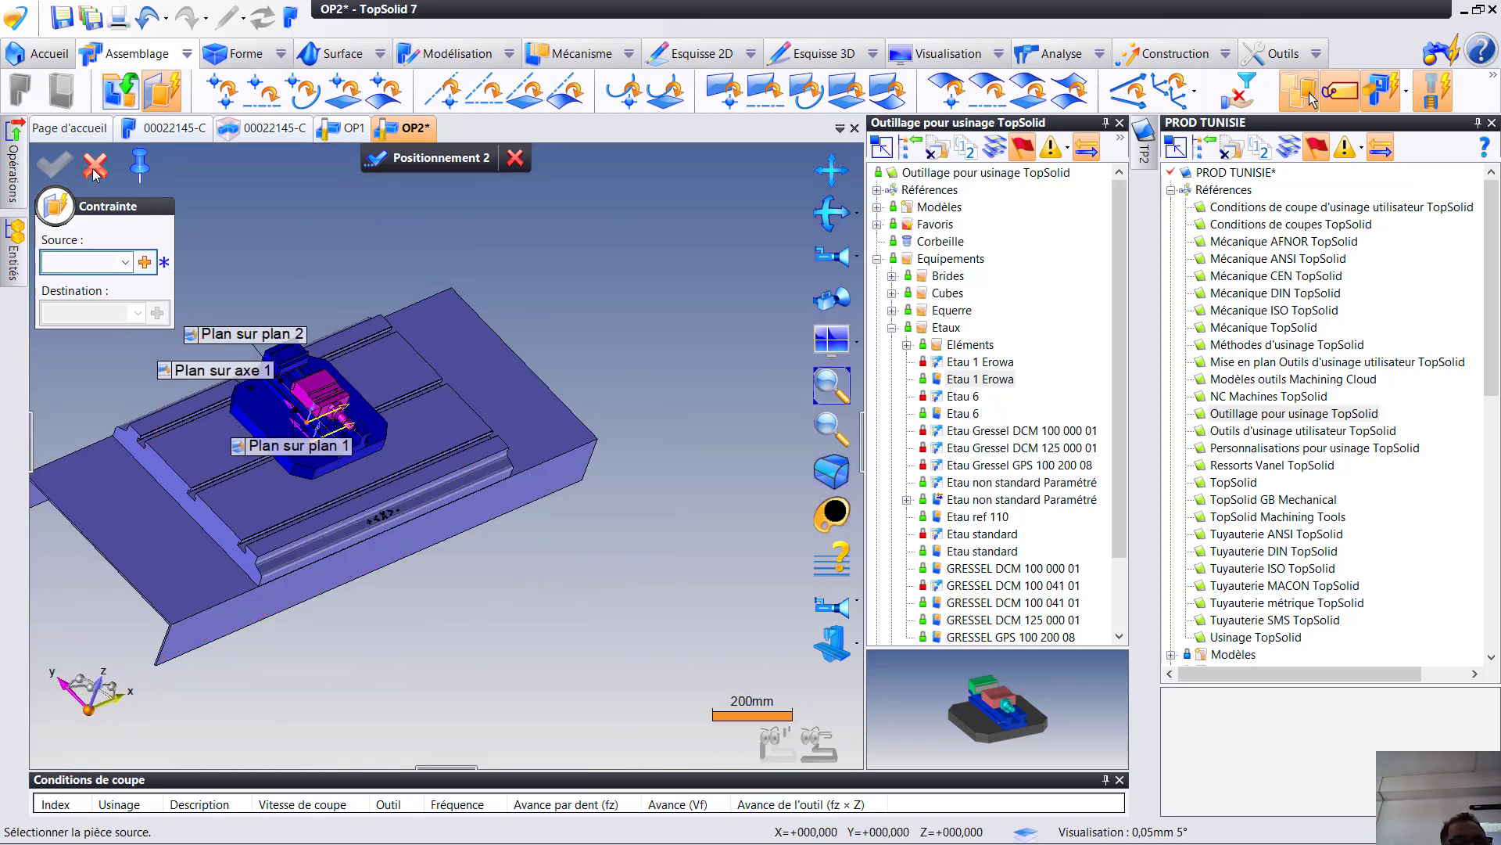
- Validate the vise's positioning and attach the vise to the machine's Table element
scroll(361, 361, up, 3)
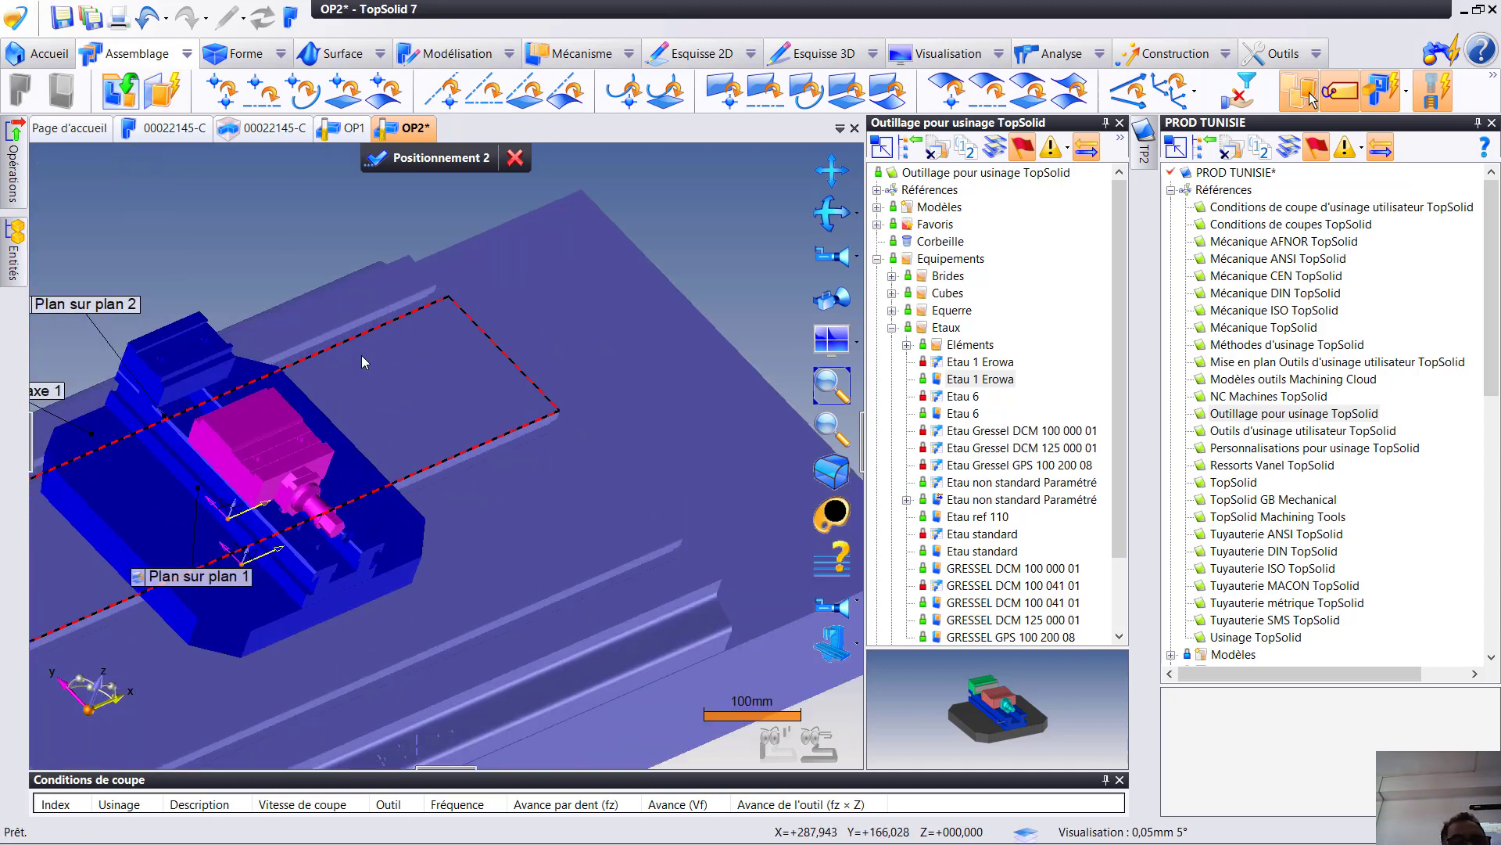
click(361, 355)
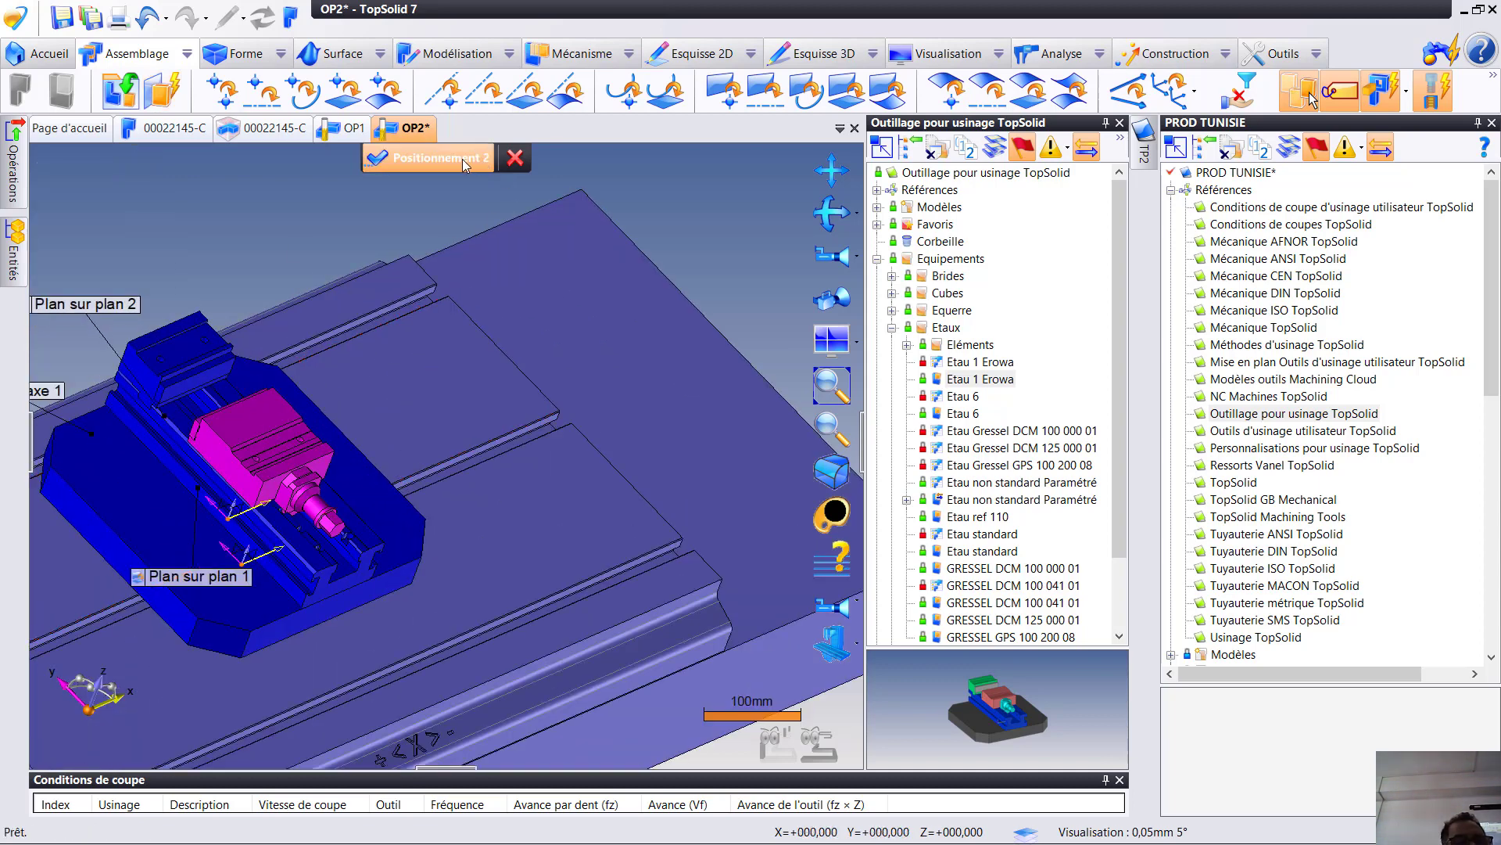
click(438, 159)
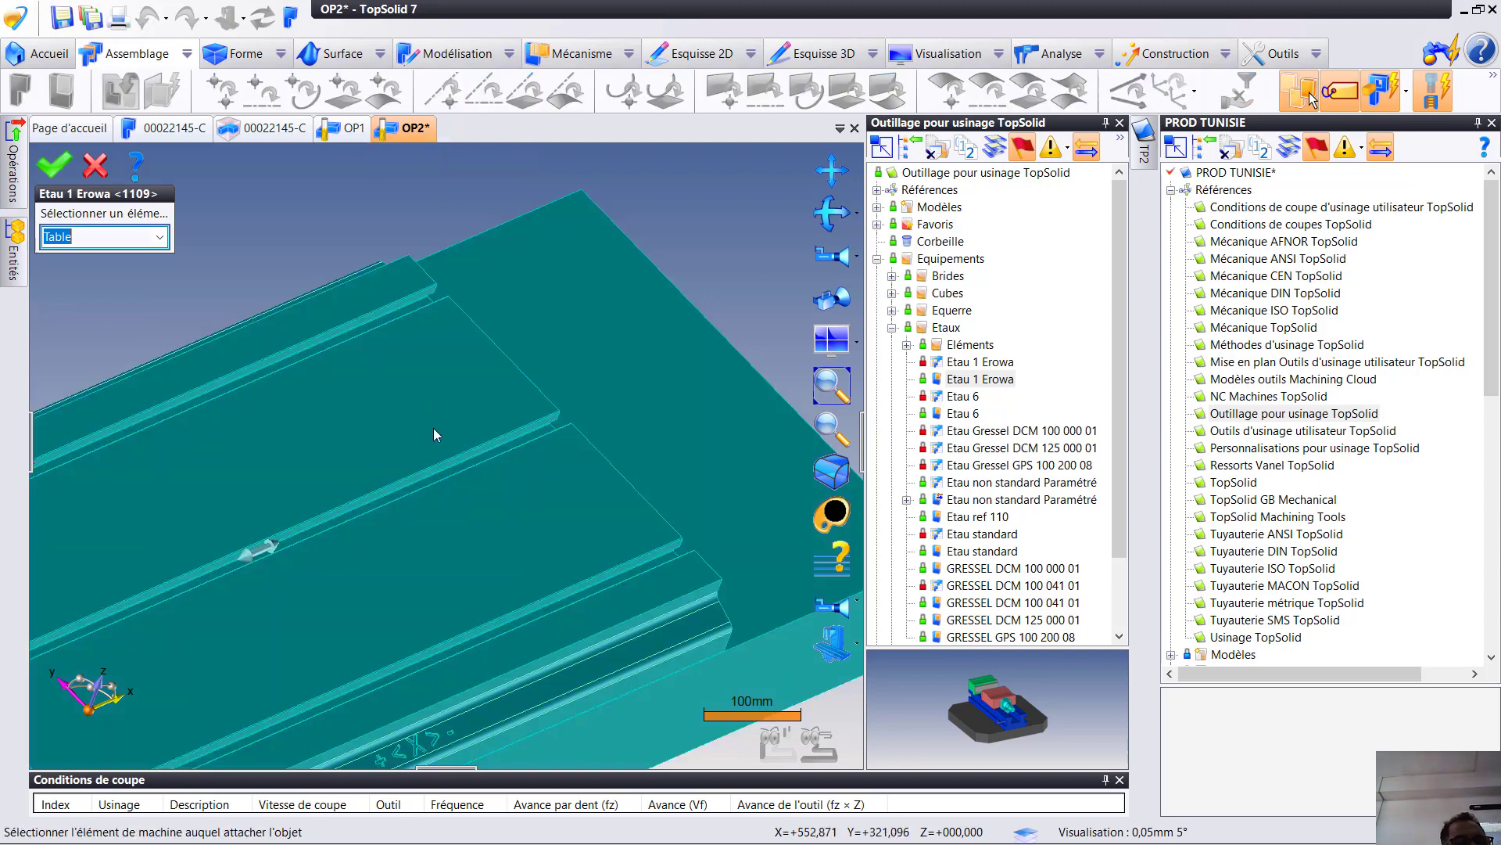
click(55, 164)
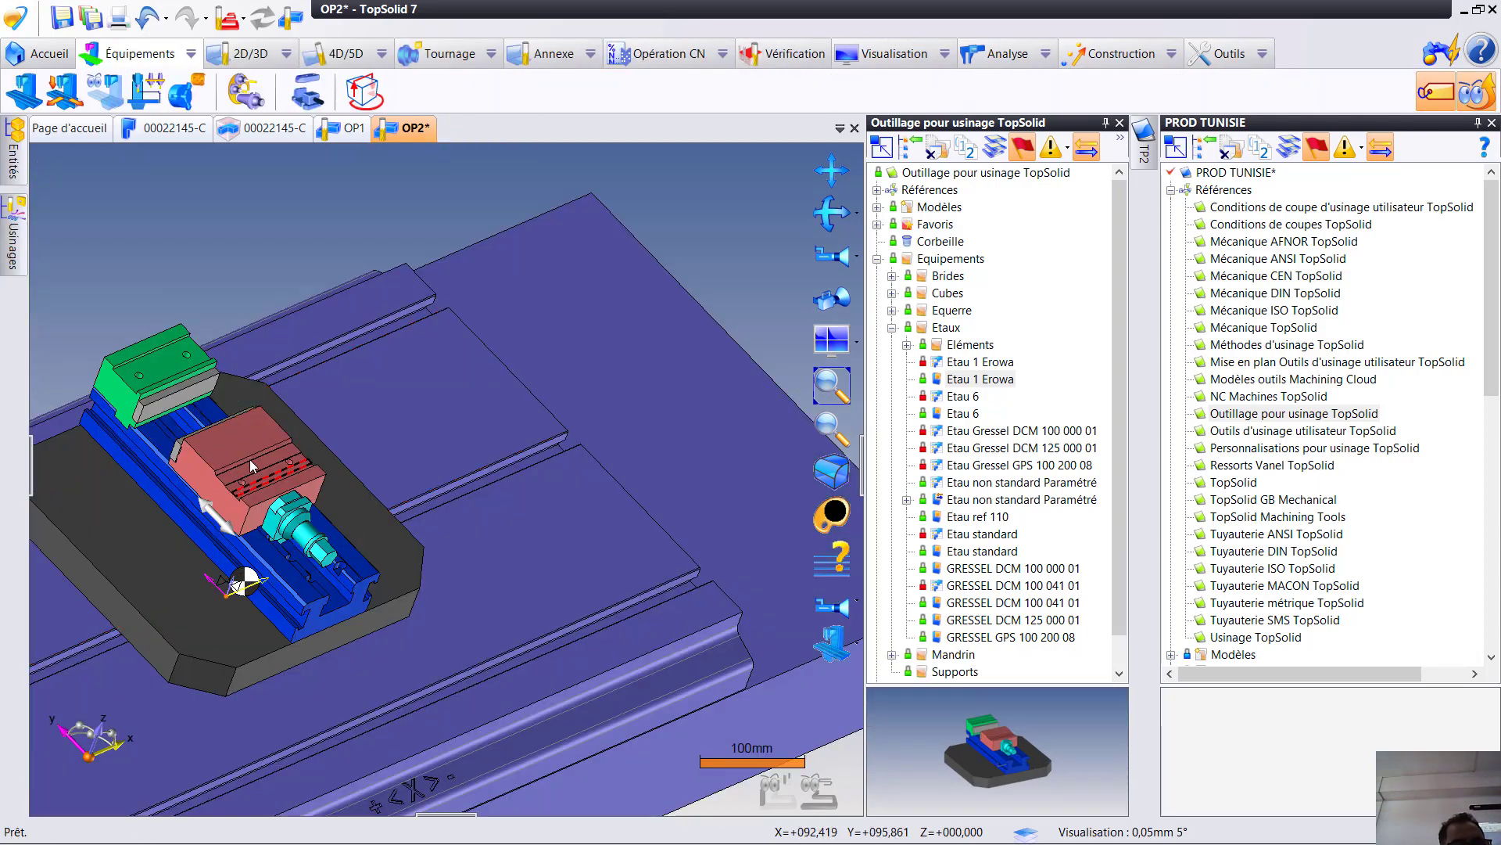
- Open the vise by sliding its movable jaw away from the fixed jaw, and save OP2
drag(258, 471, 301, 538)
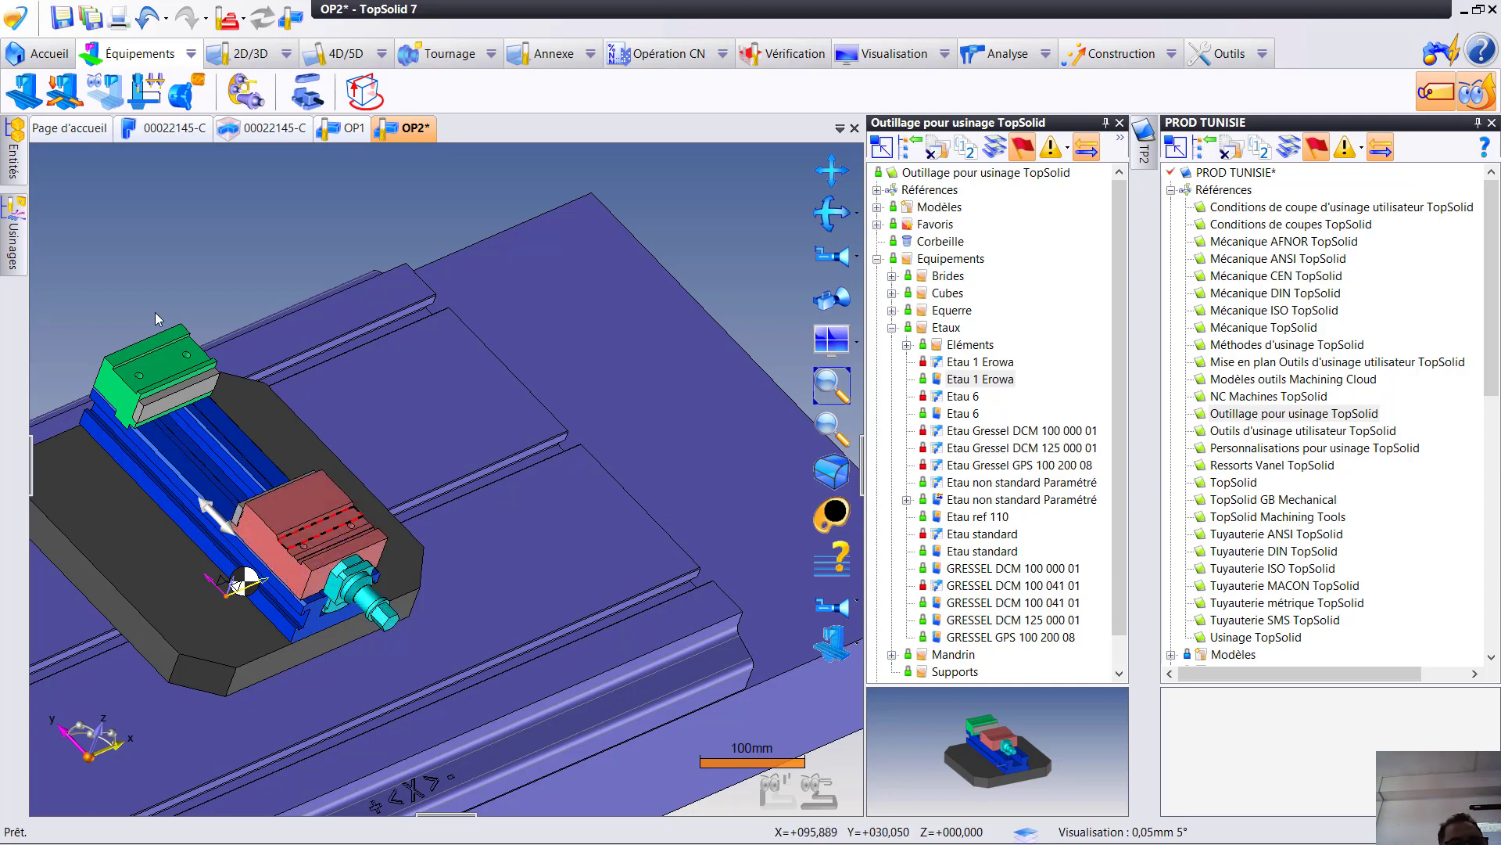
middle_drag(298, 327, 468, 312)
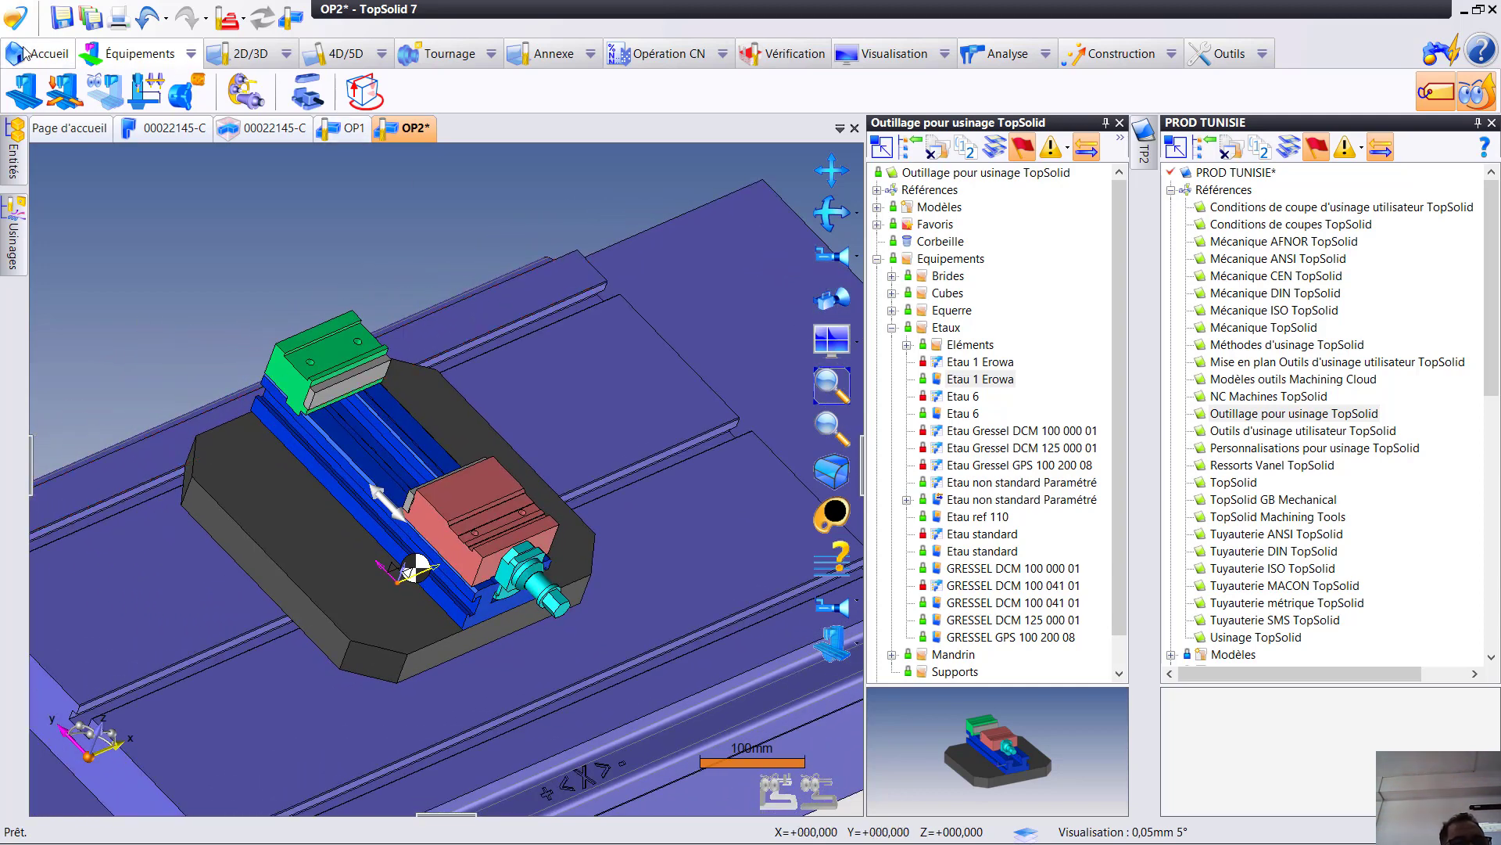
click(61, 16)
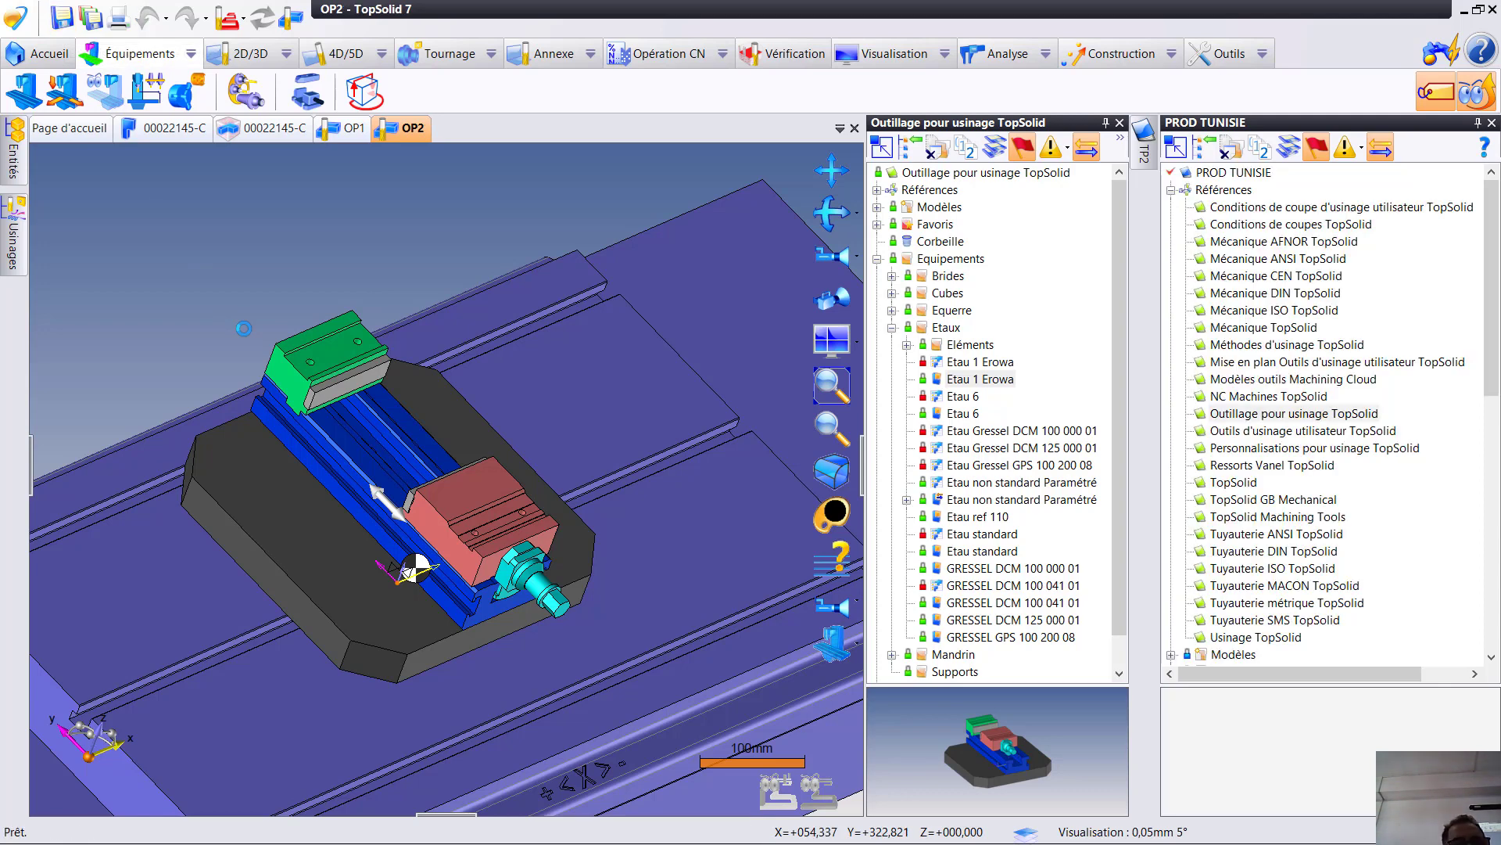
- Reposition the machined part Pièce CN 2 from OP1 into the existing document OP2
click(346, 128)
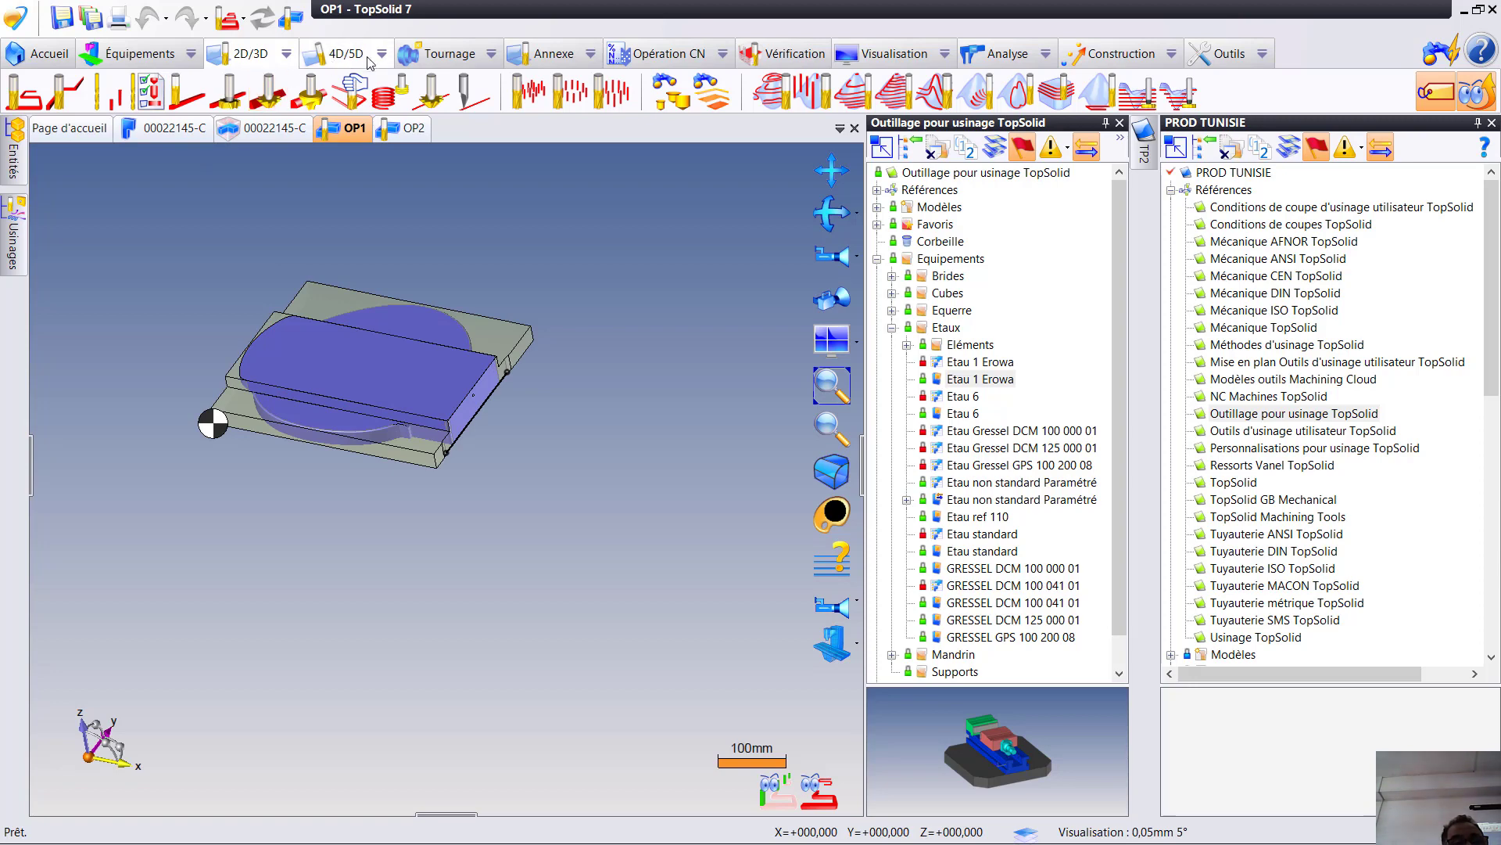
click(557, 54)
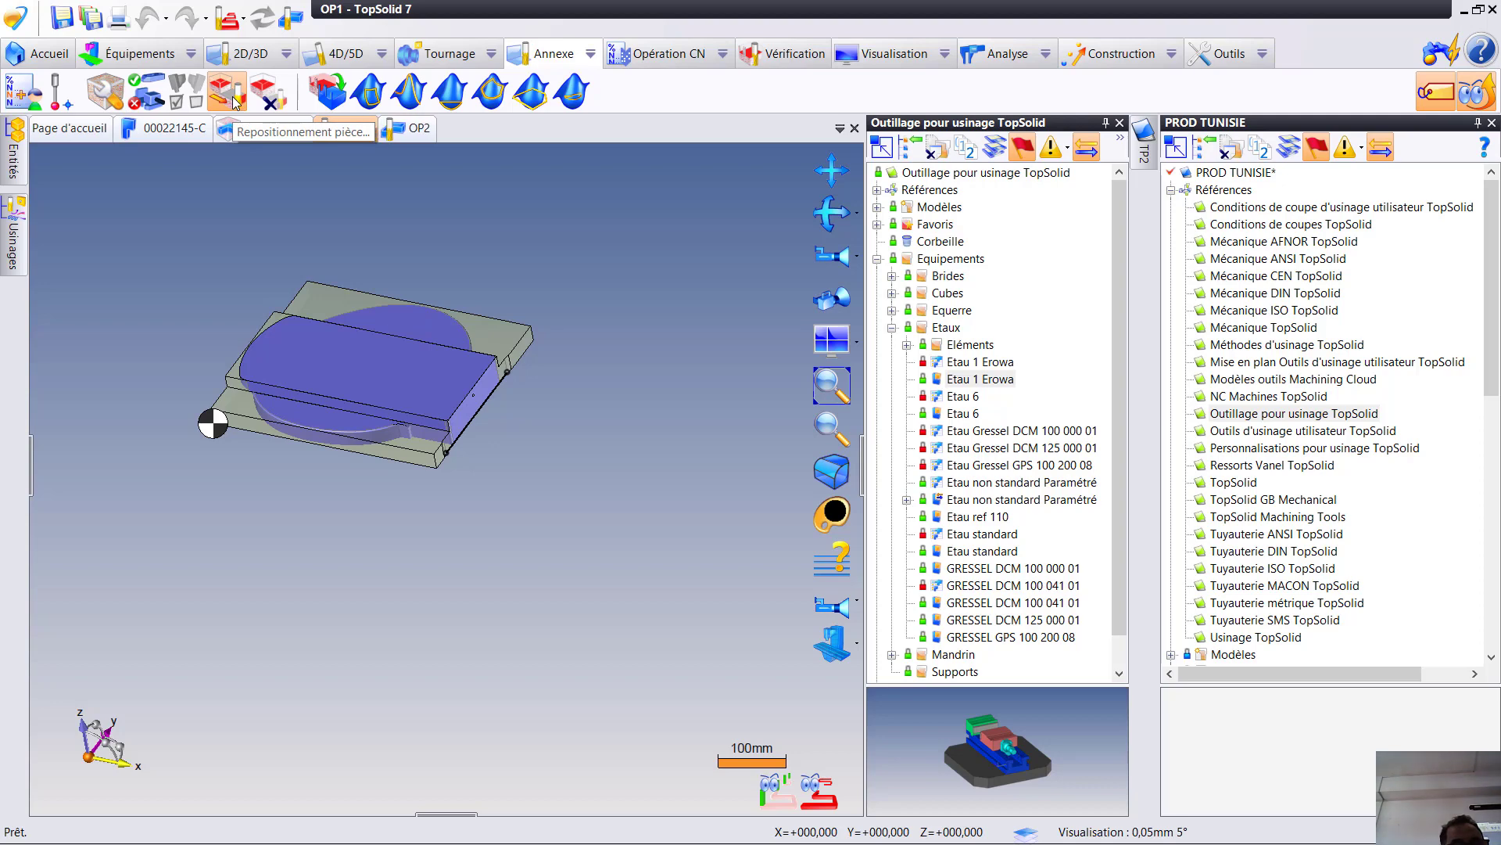
click(233, 100)
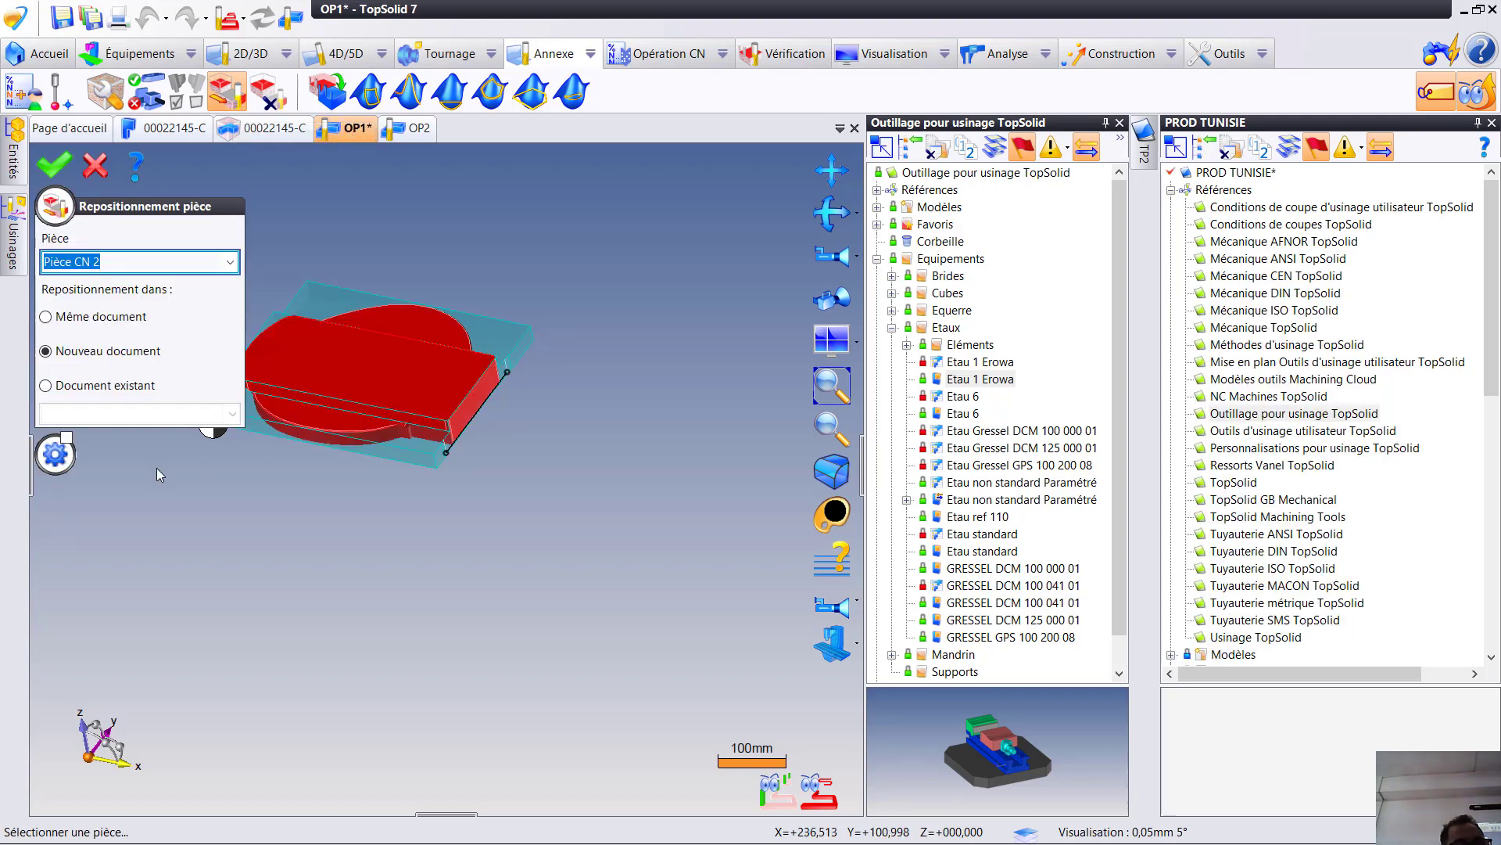
click(46, 386)
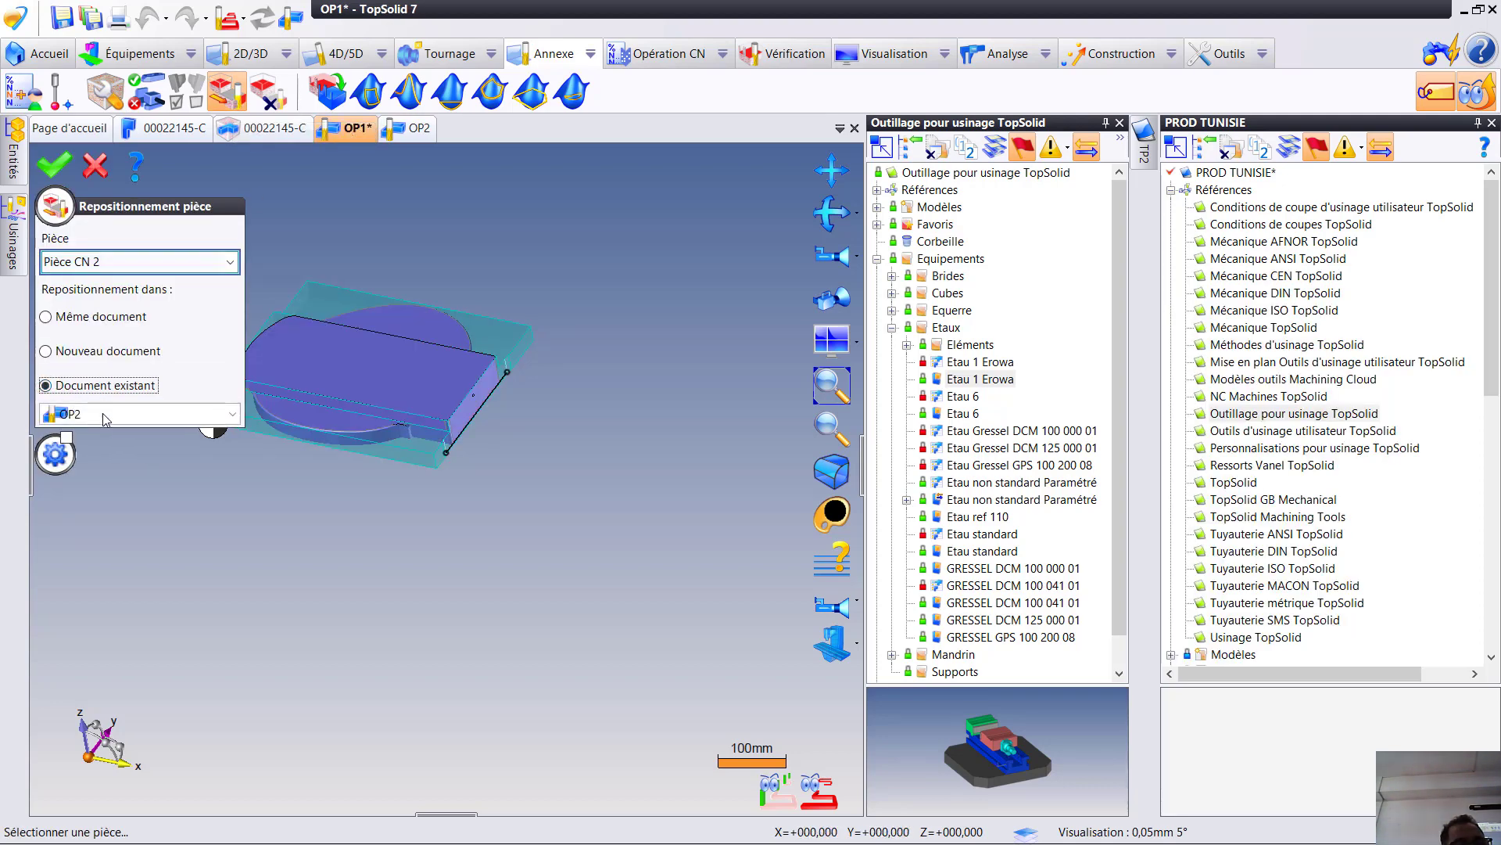
click(55, 167)
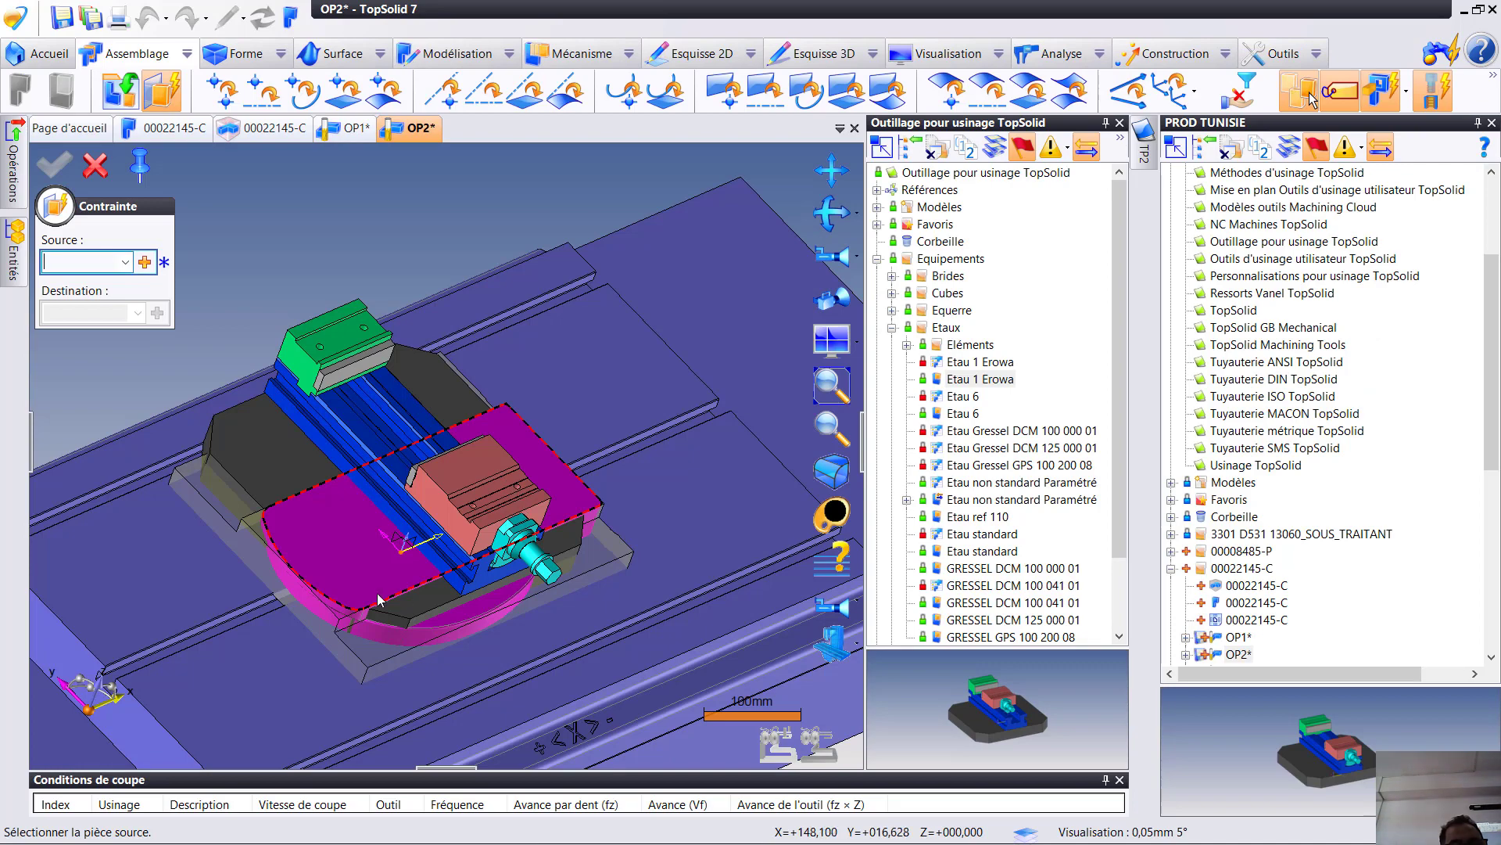
- Move the part clear of the vise and constrain the side face of its protruding block against the fixed jaw's clamping face
drag(368, 588, 514, 334)
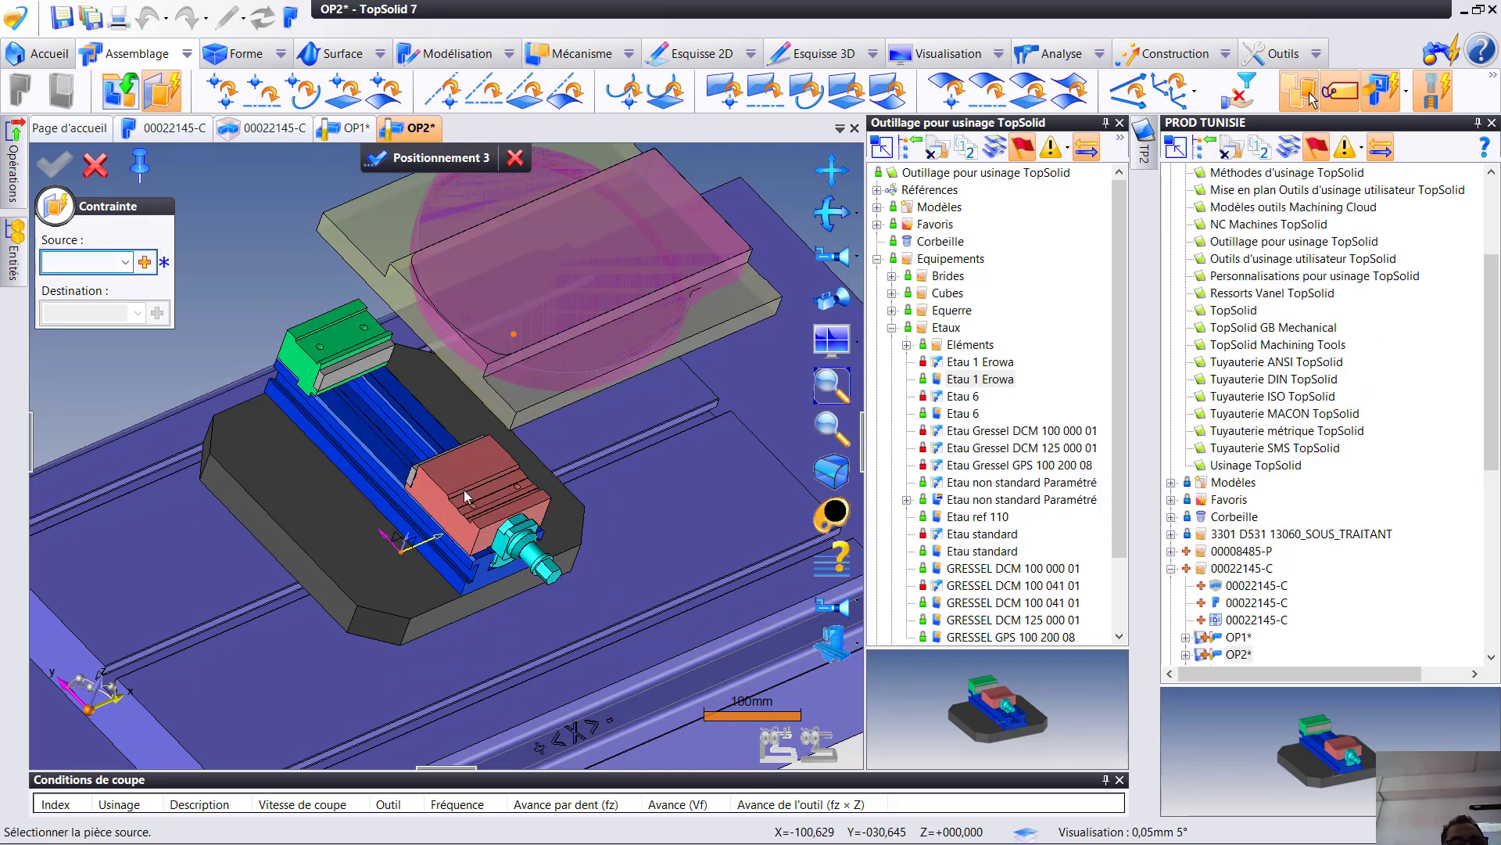
middle_drag(385, 383, 503, 384)
scroll(503, 384, up, 3)
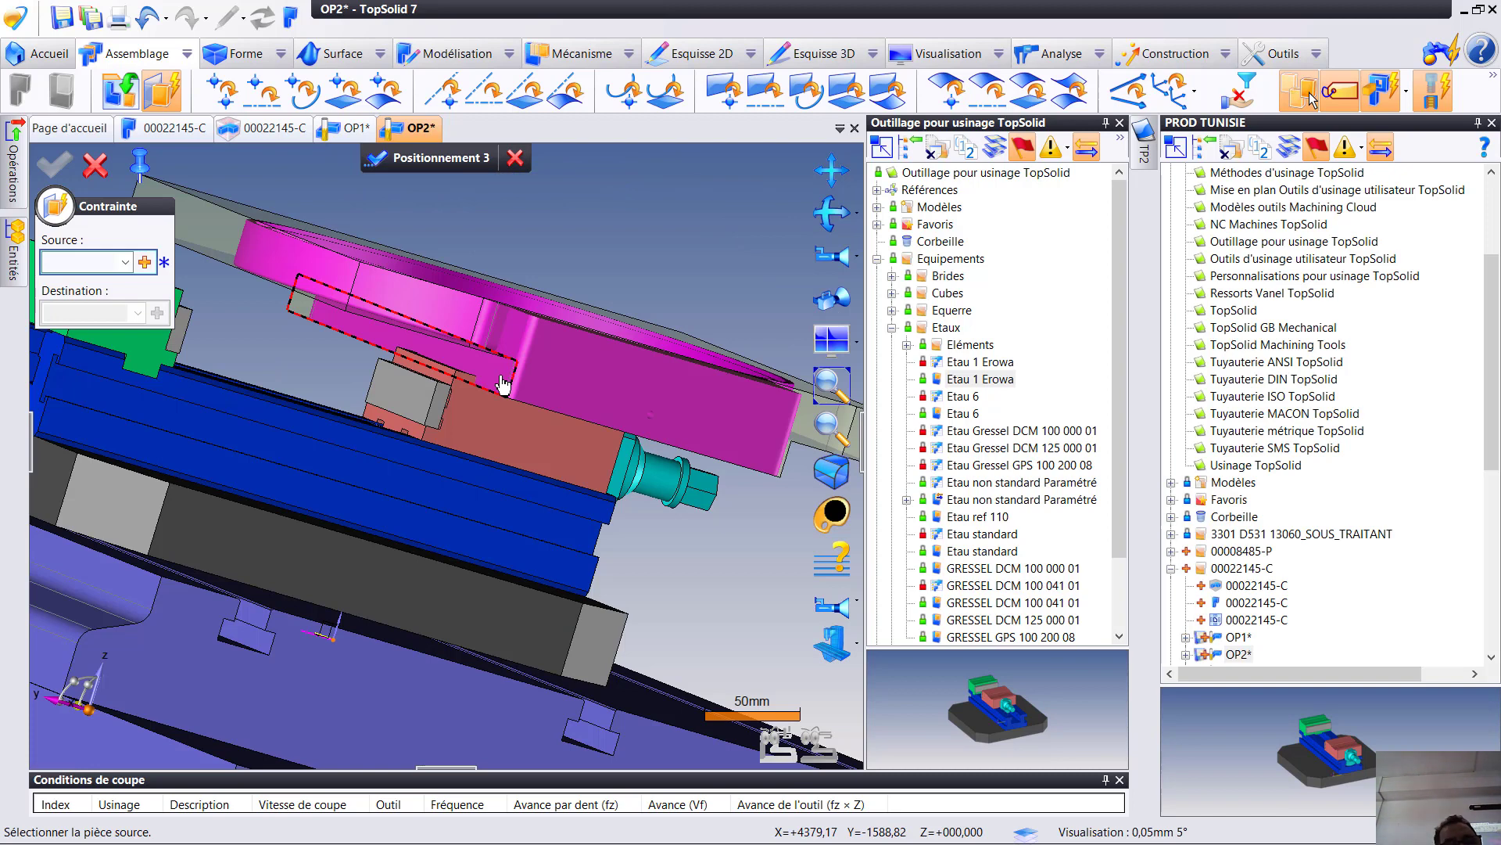
click(503, 384)
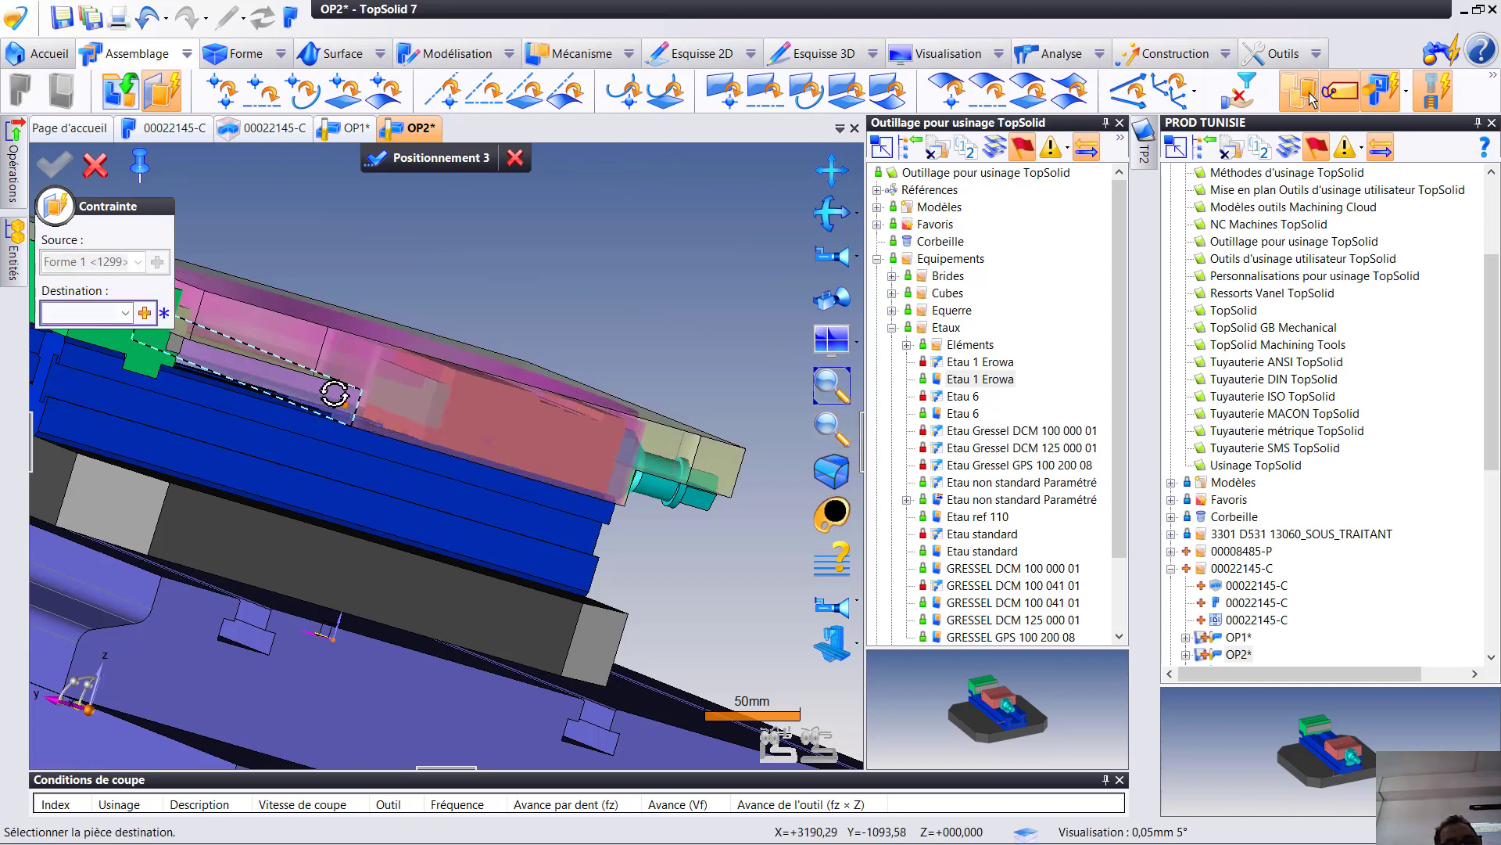
middle_drag(336, 397, 206, 362)
click(374, 383)
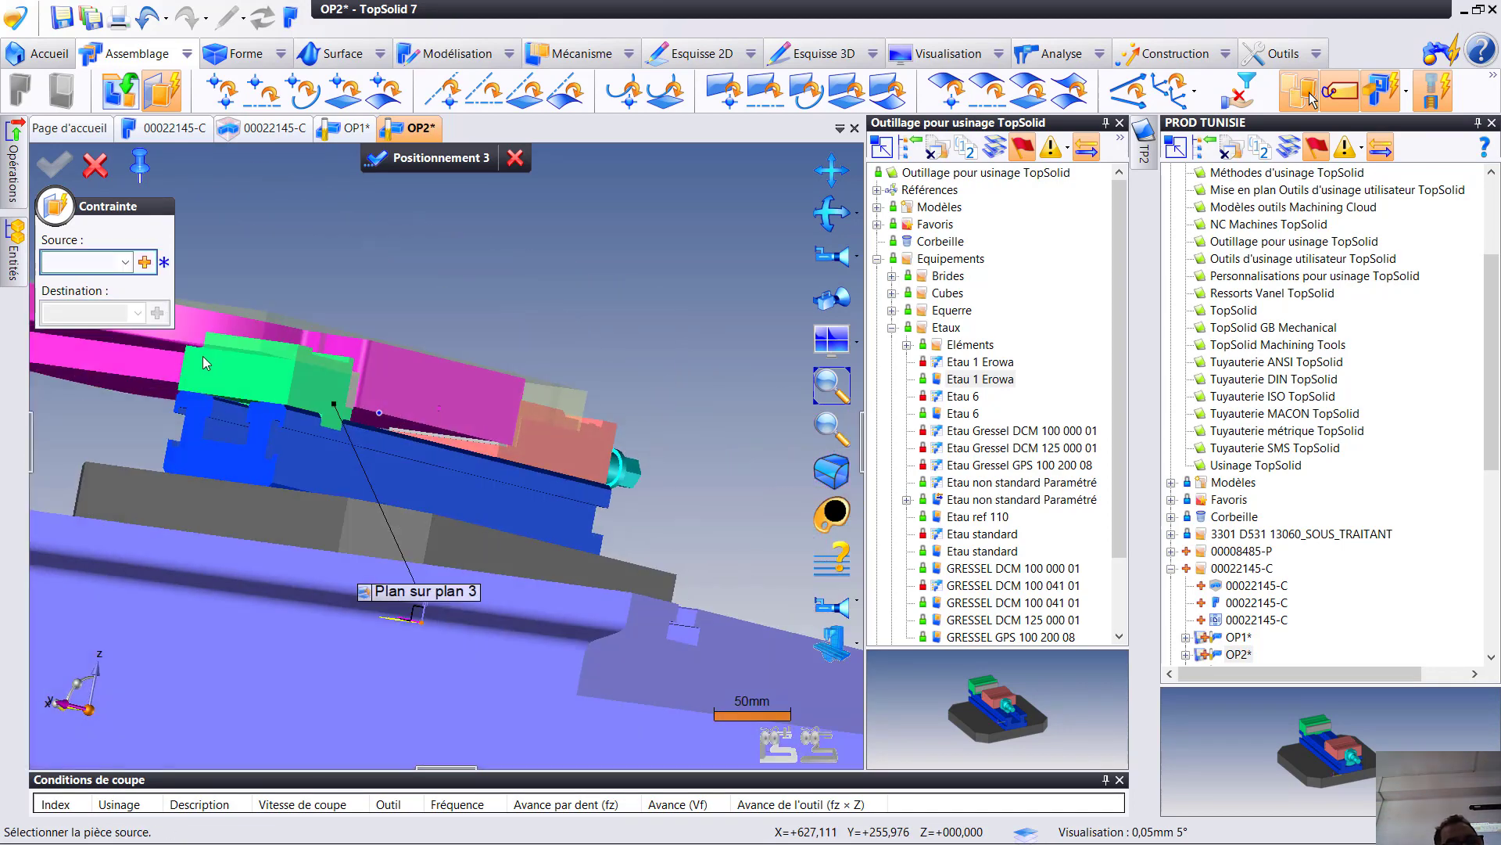
- Constrain the part's underside shoulder face to the top face of the vise's fixed jaw
click(143, 352)
middle_drag(145, 351, 251, 388)
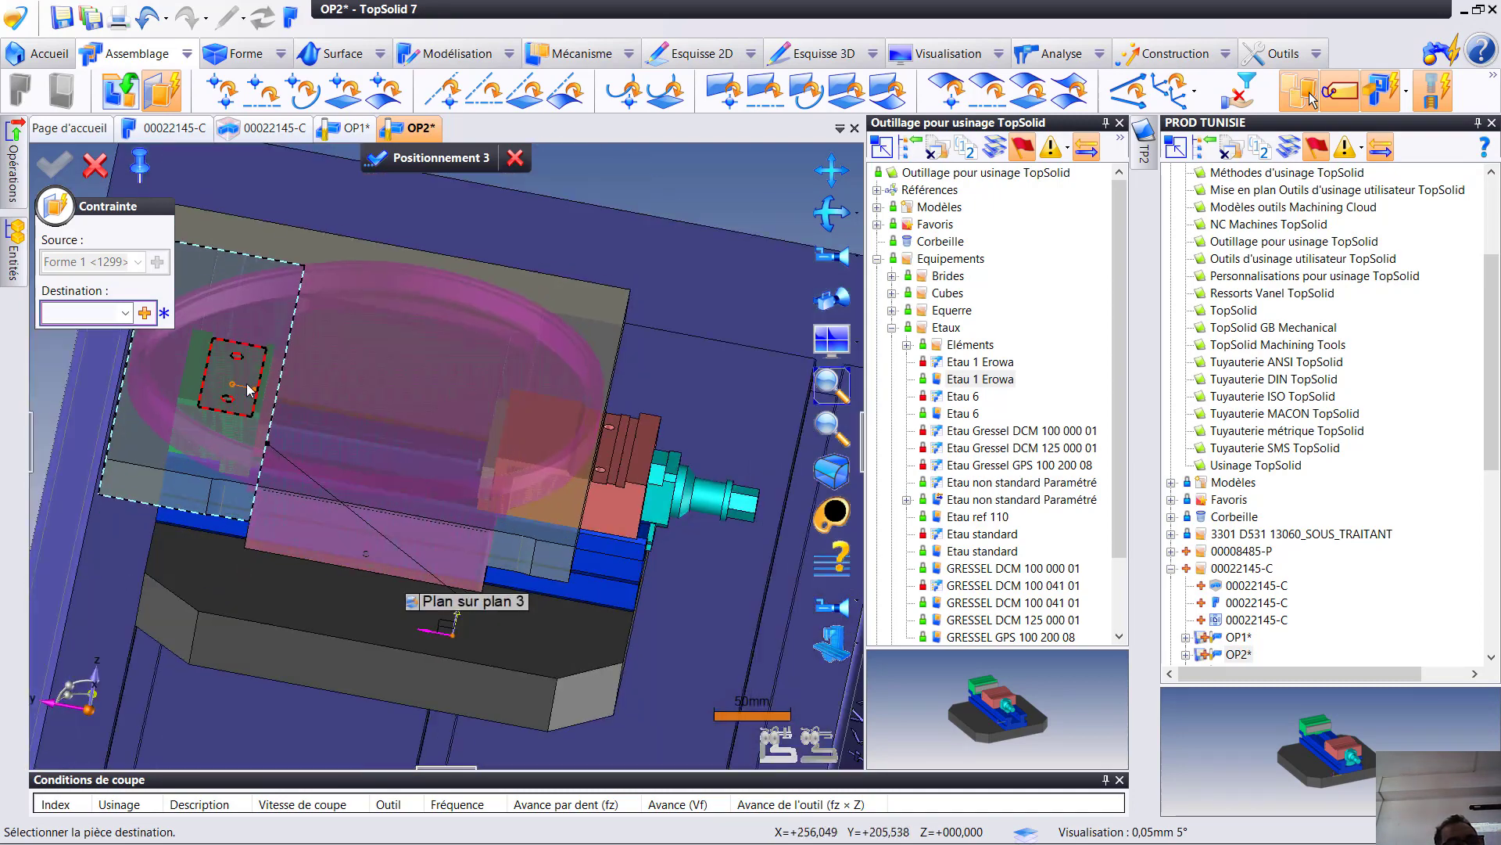
click(251, 389)
- Define the next constraint's source as the mid-plane between the part's two opposite end faces
scroll(308, 445, down, 5)
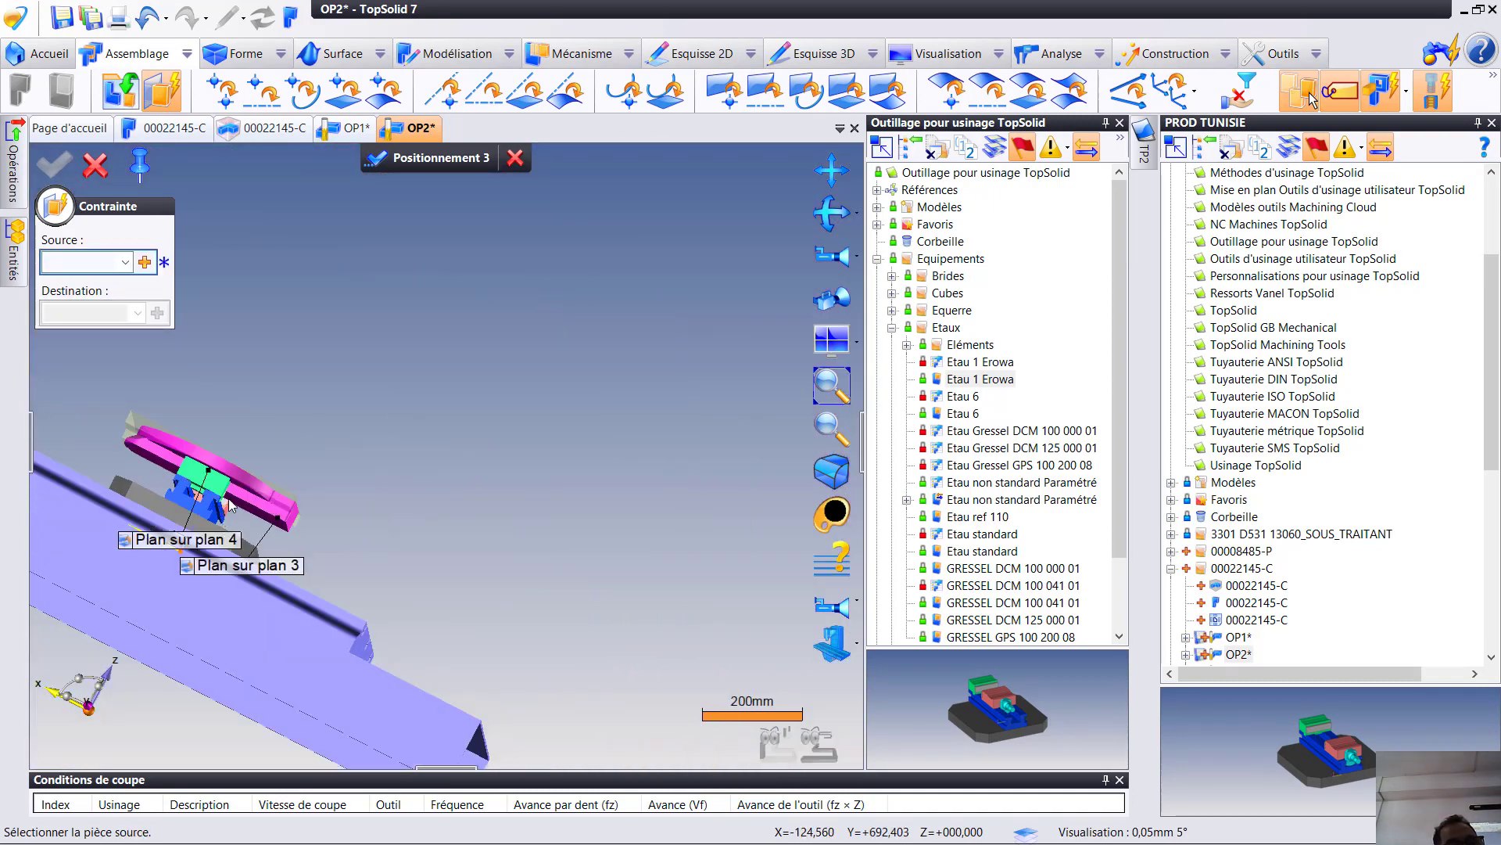
scroll(231, 504, up, 4)
click(144, 262)
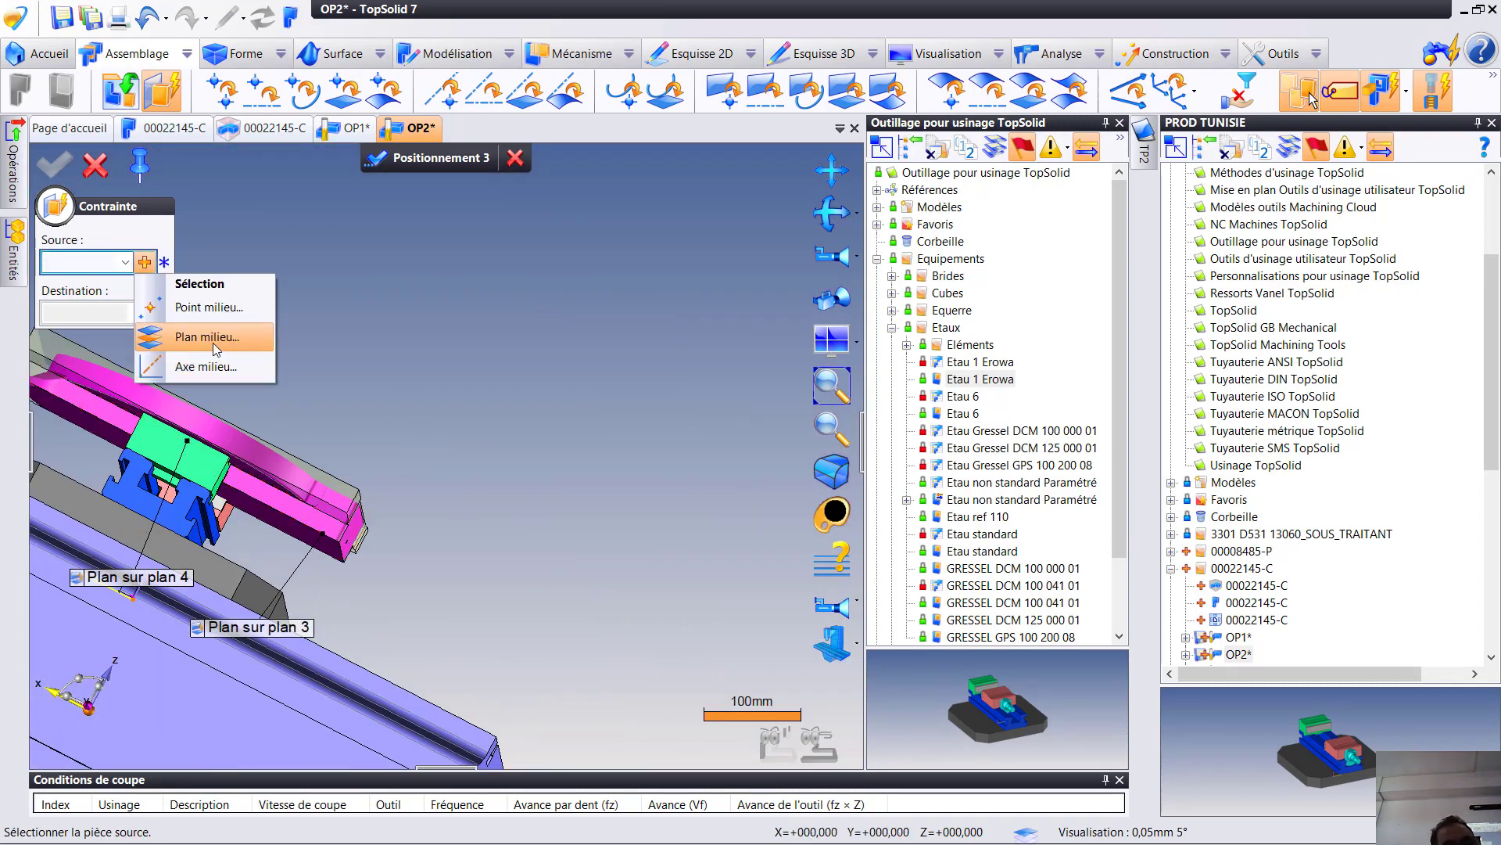
click(213, 344)
click(356, 532)
middle_drag(356, 532, 767, 582)
click(297, 409)
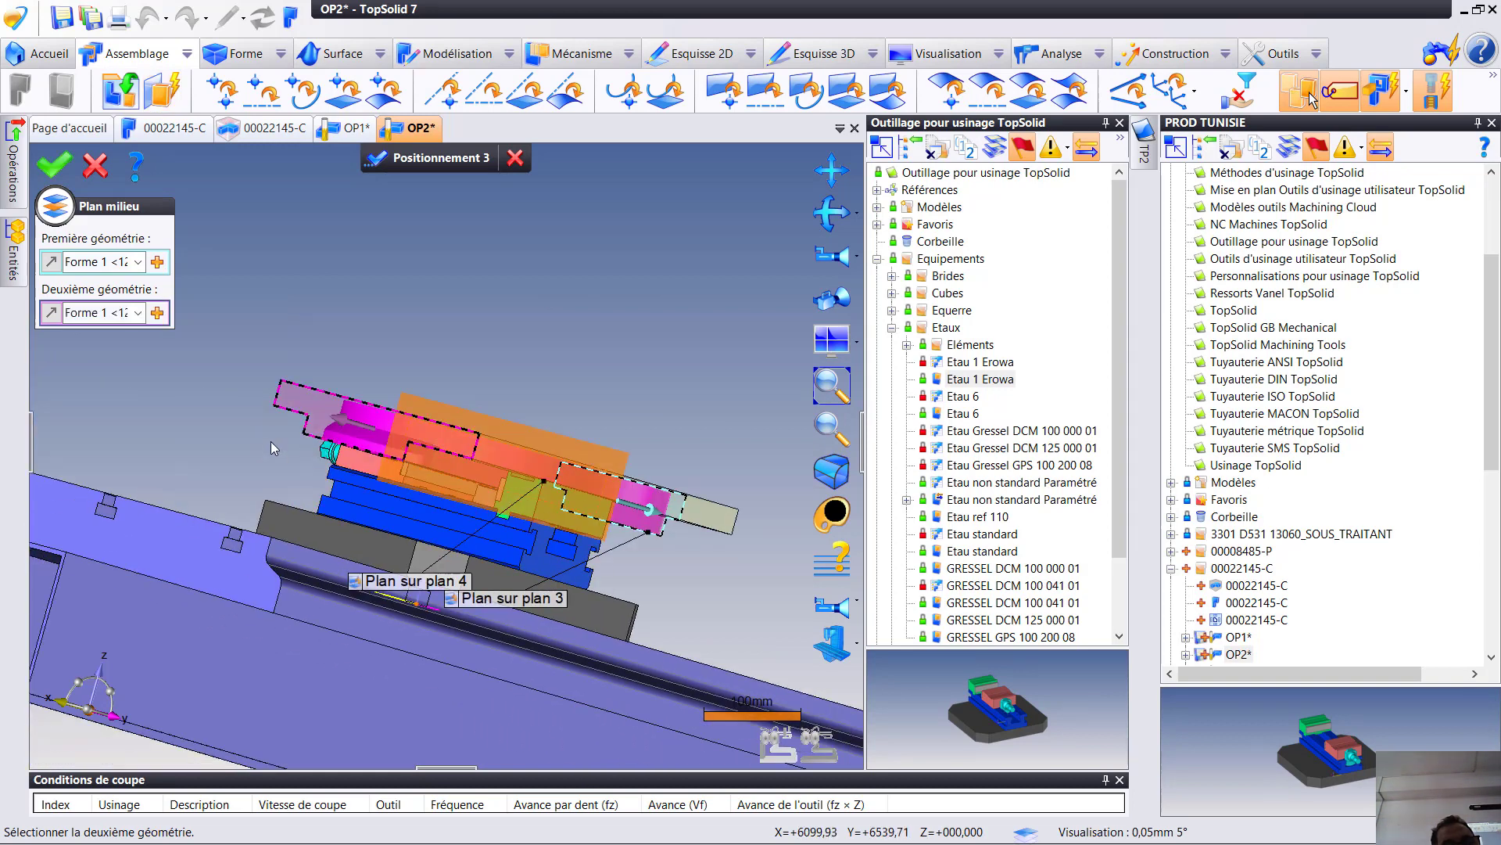
click(54, 164)
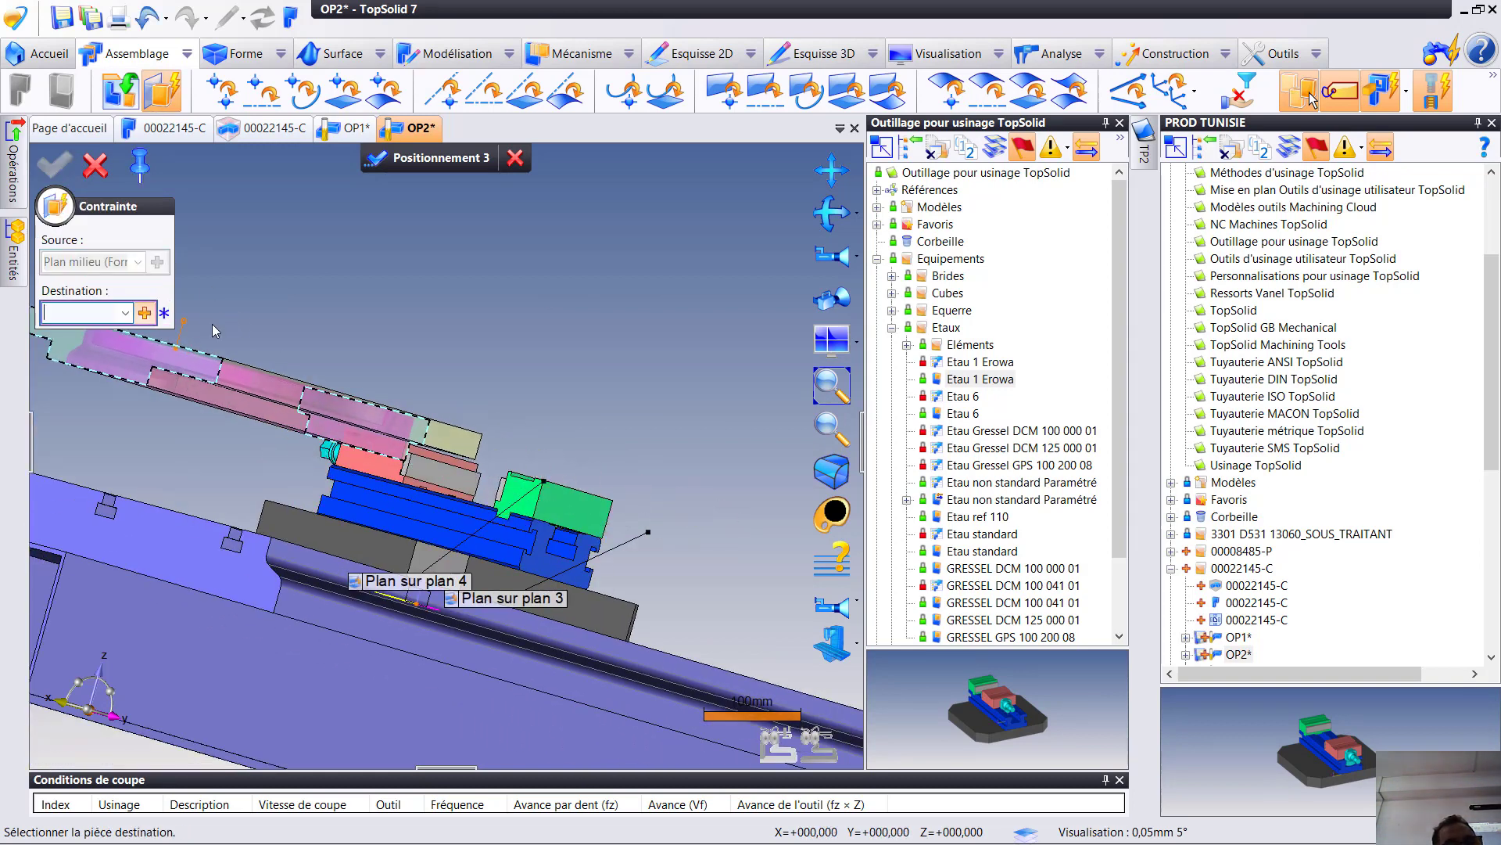
- Set the constraint destination to the mid-plane between the fixed jaw's two side faces, centring the part, and validate the positioning
click(144, 313)
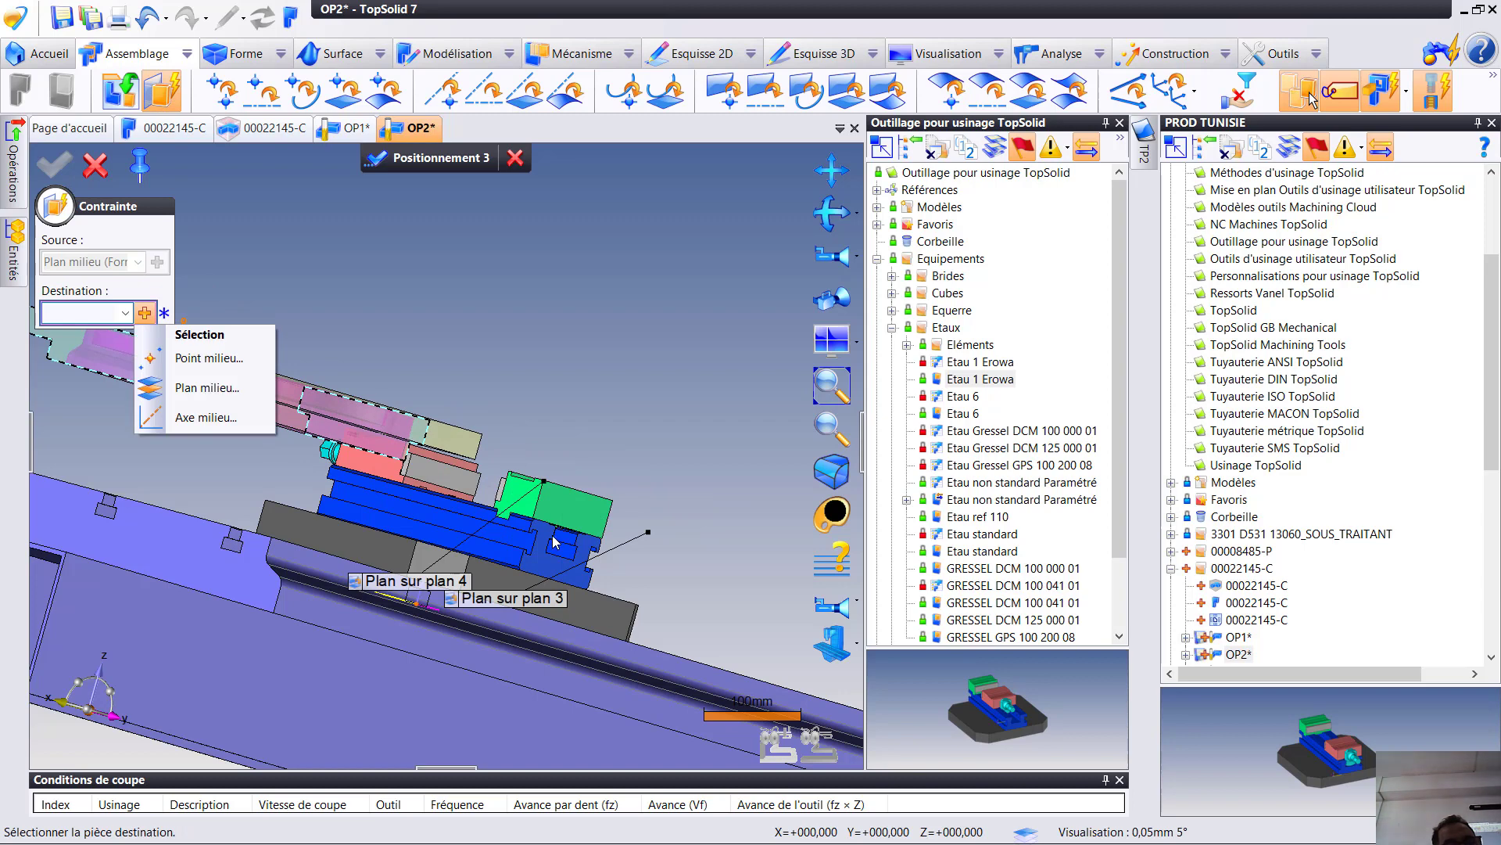
click(205, 387)
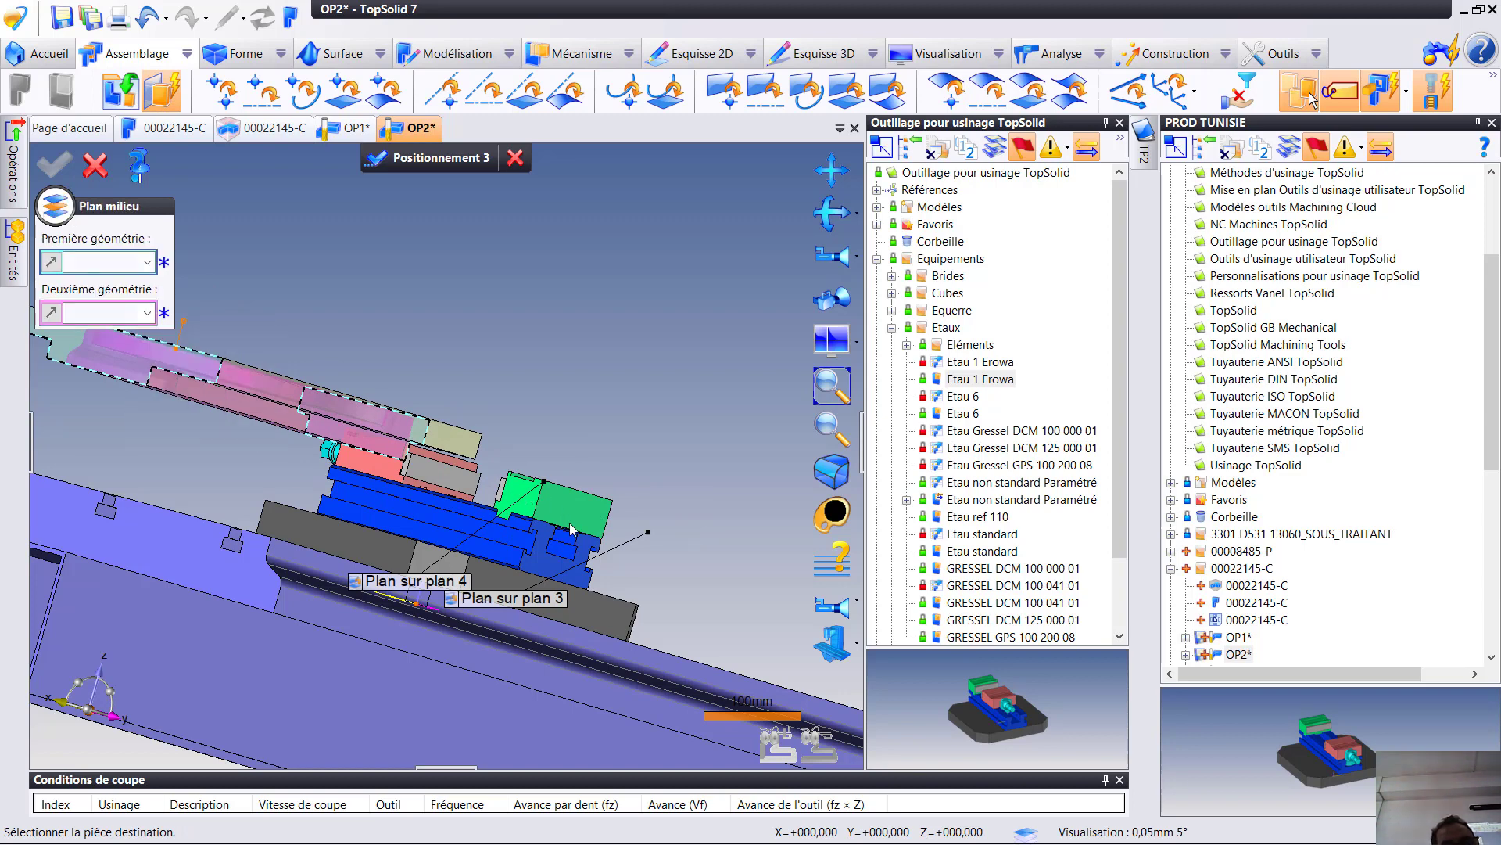
click(524, 501)
middle_drag(524, 501, 408, 565)
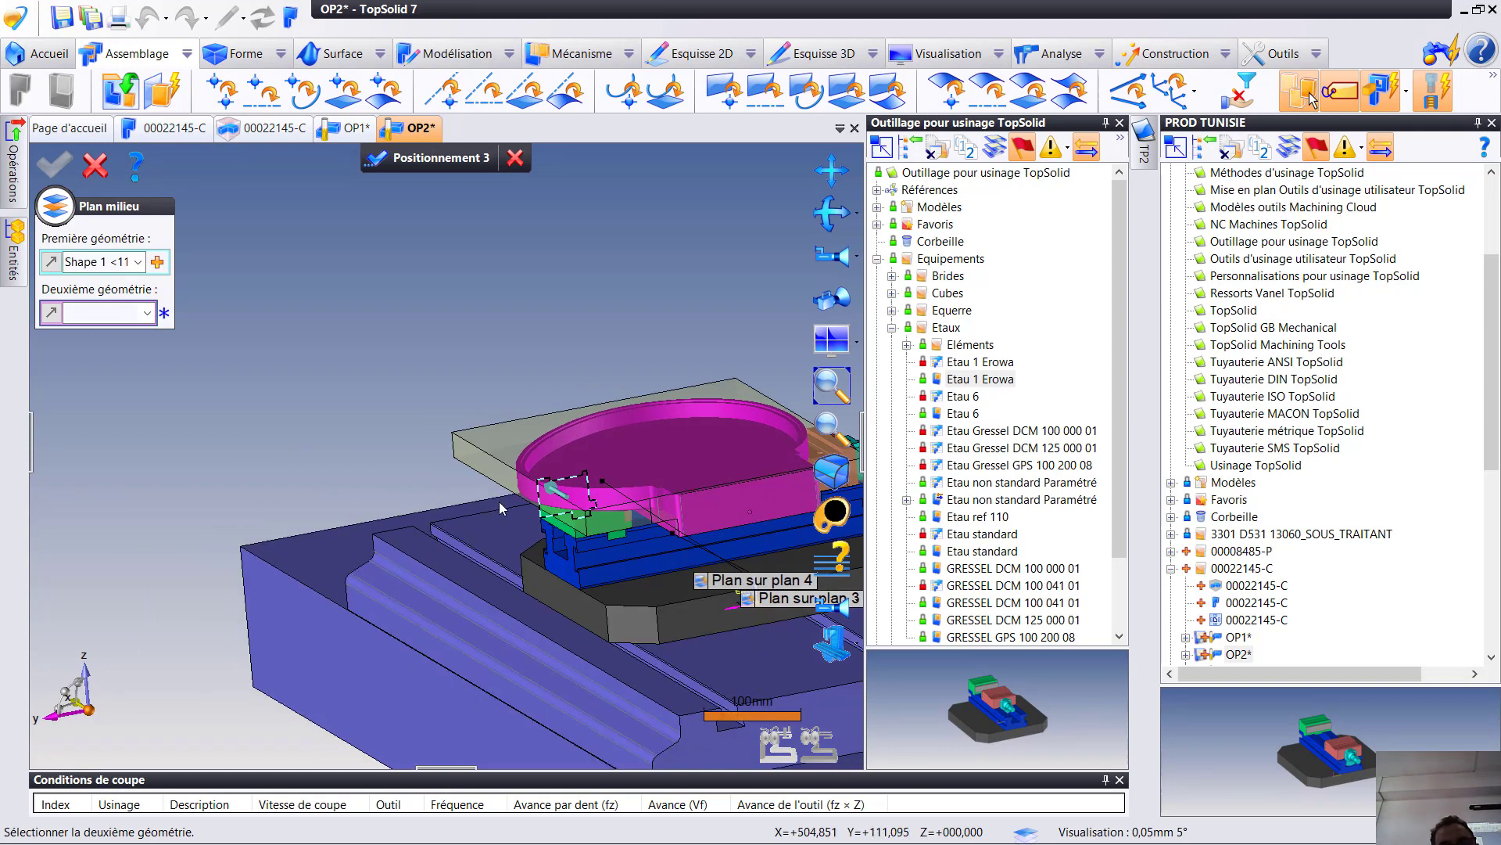
click(601, 529)
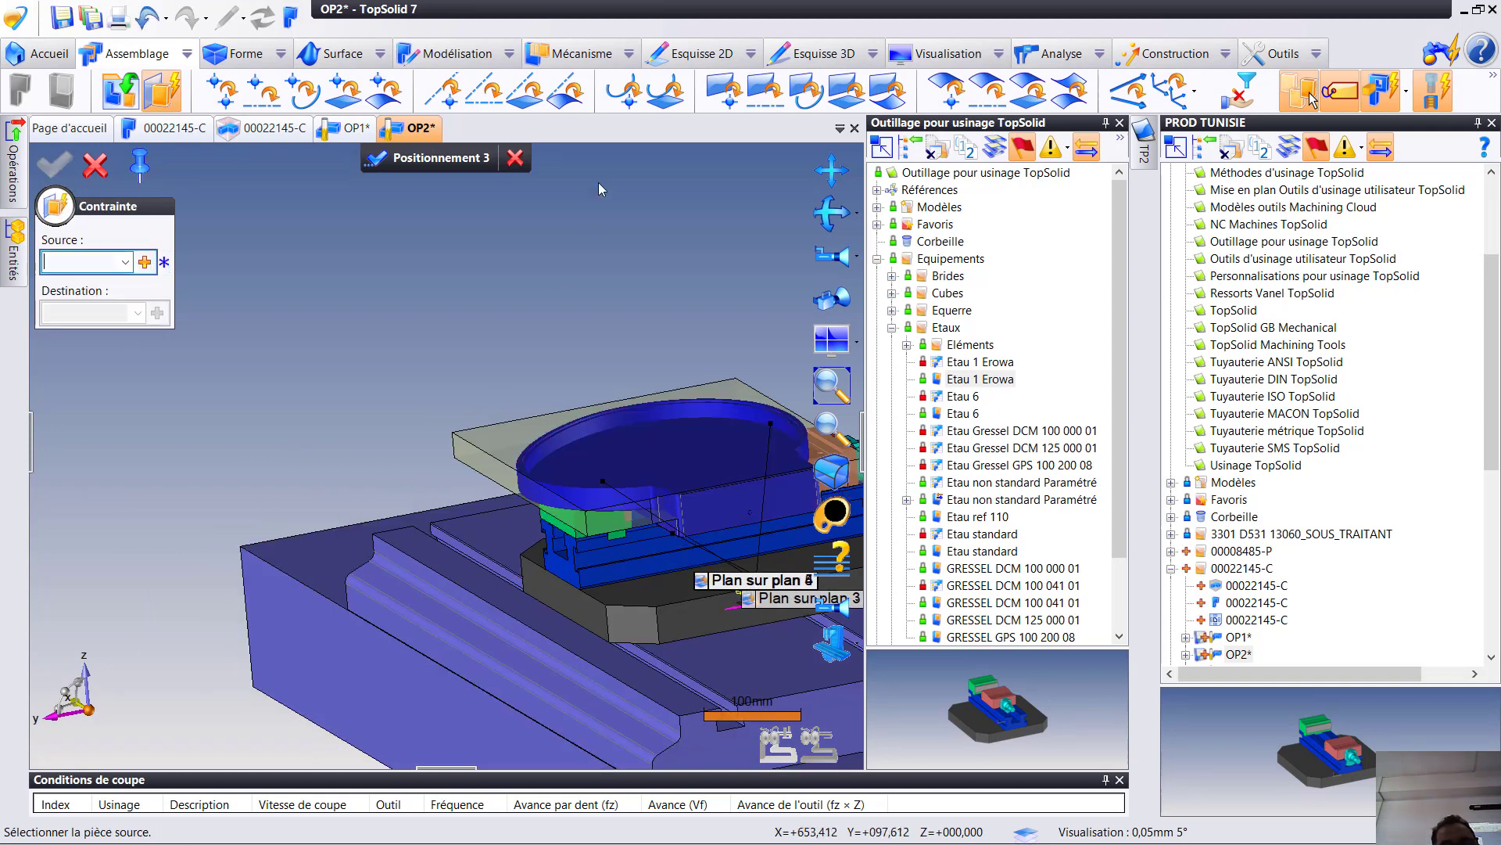
scroll(458, 359, down, 3)
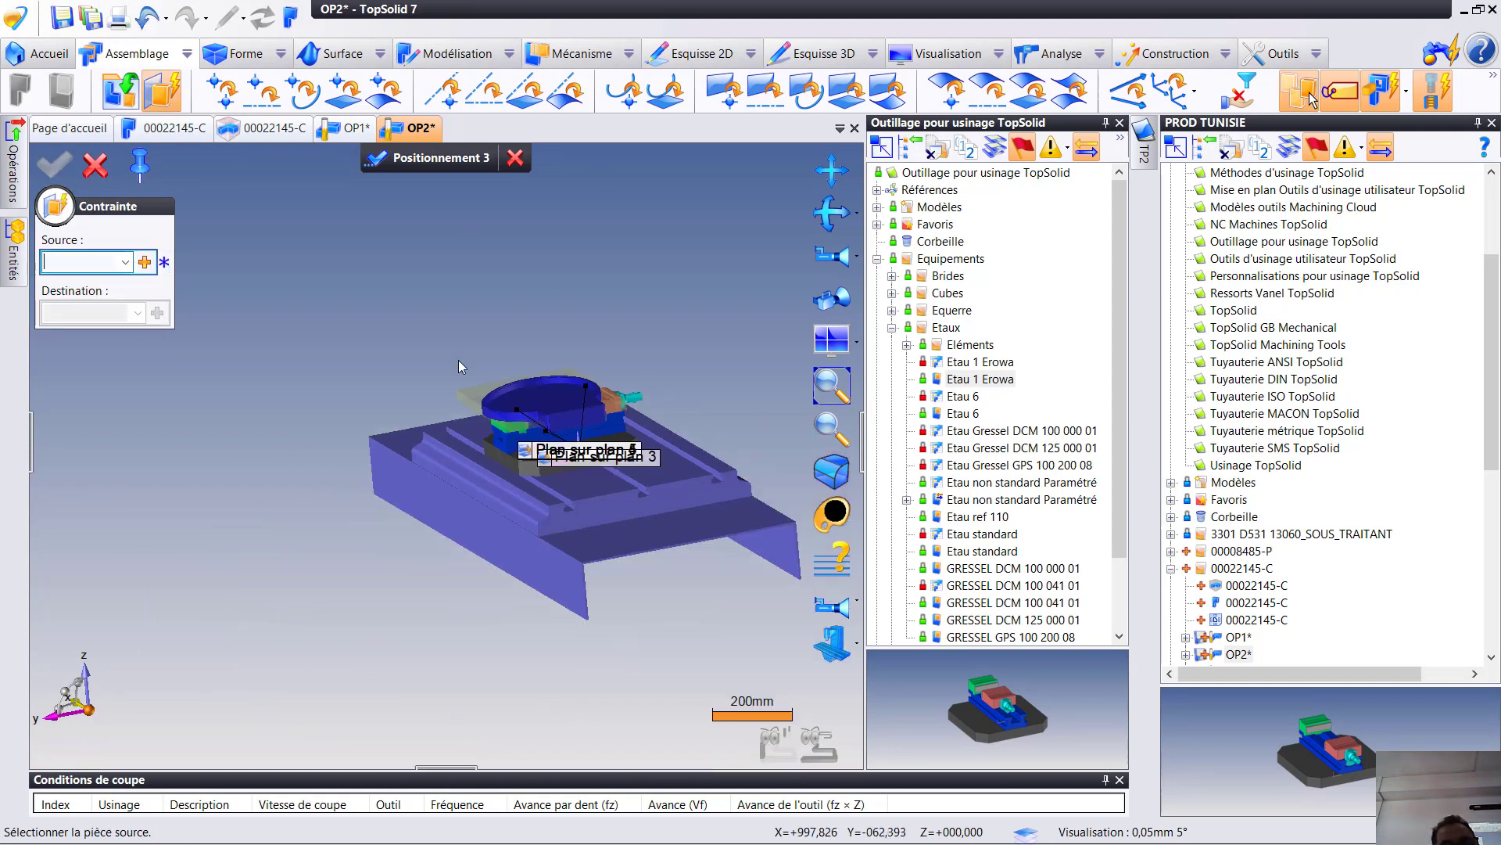
click(424, 161)
- Edit the part's positioning, set its plane-on-plane offset from the fixed jaw's top face to 2 mm, and validate
scroll(618, 493, up, 2)
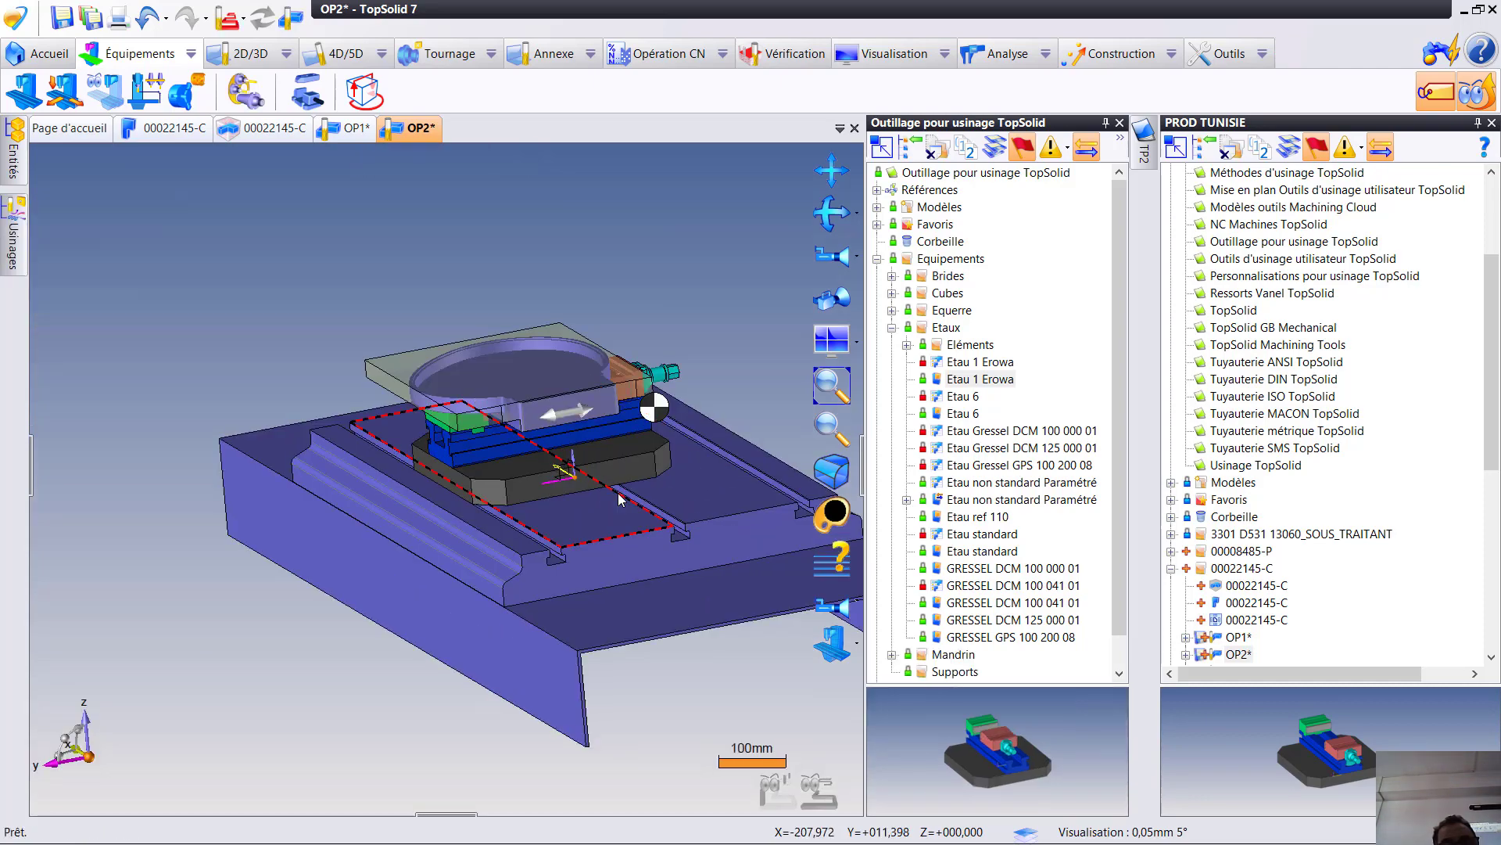
middle_drag(617, 497, 693, 408)
scroll(594, 443, up, 4)
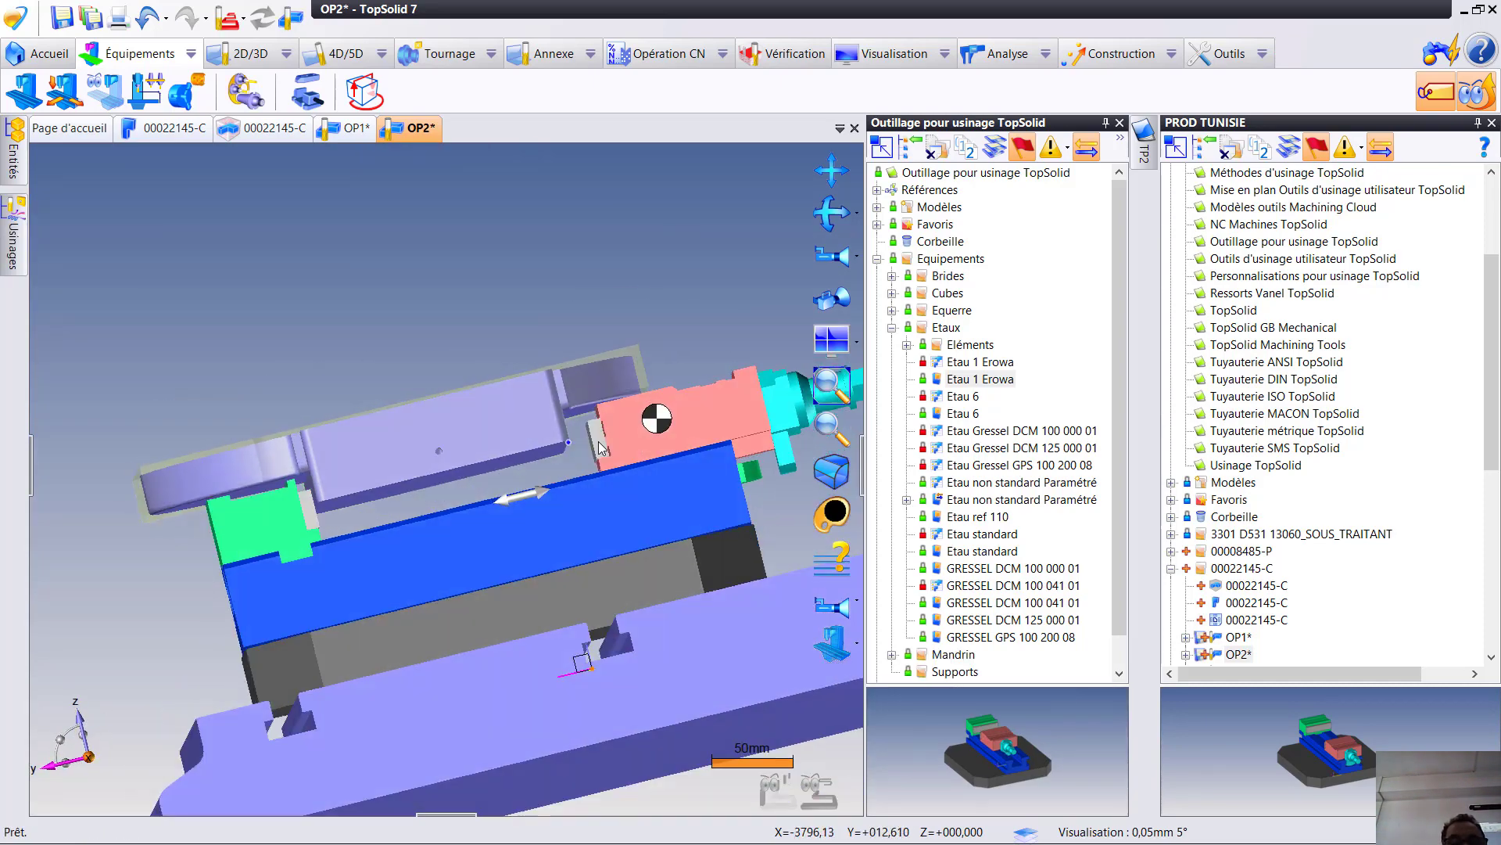
middle_drag(639, 460, 336, 678)
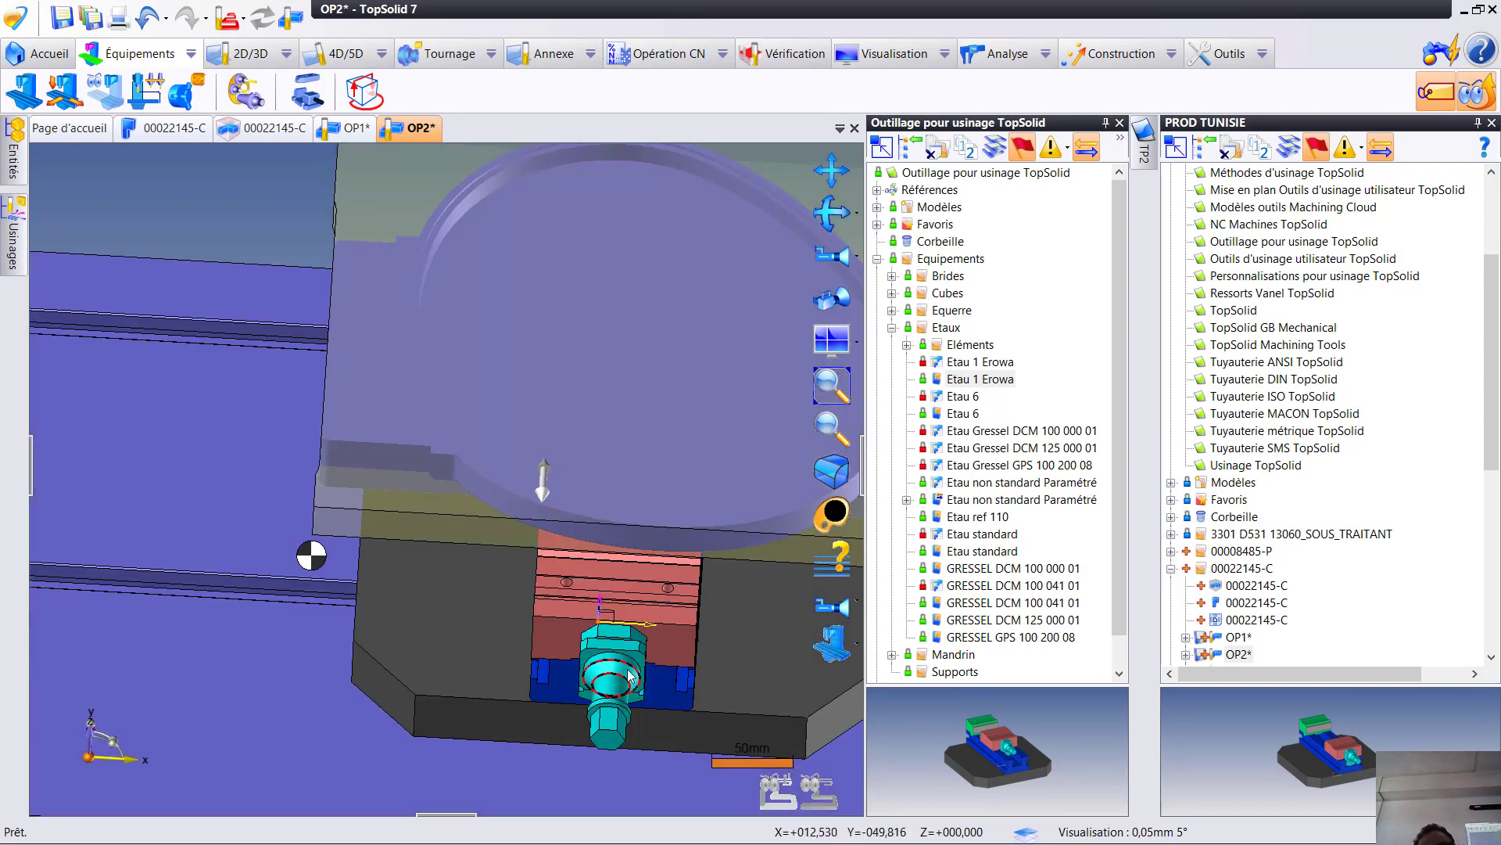
right_click(676, 457)
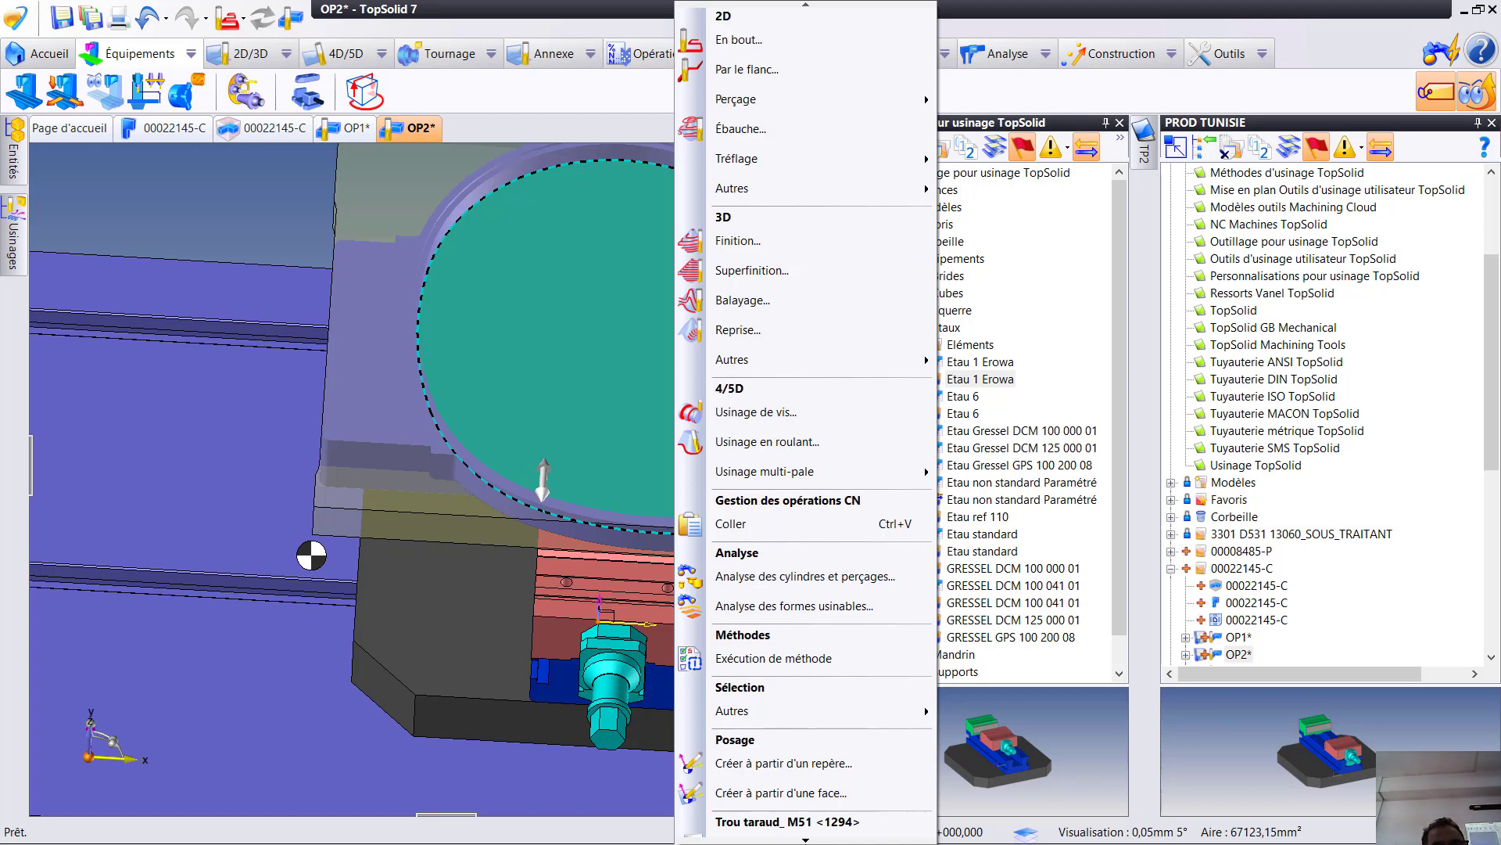
click(809, 839)
click(809, 839)
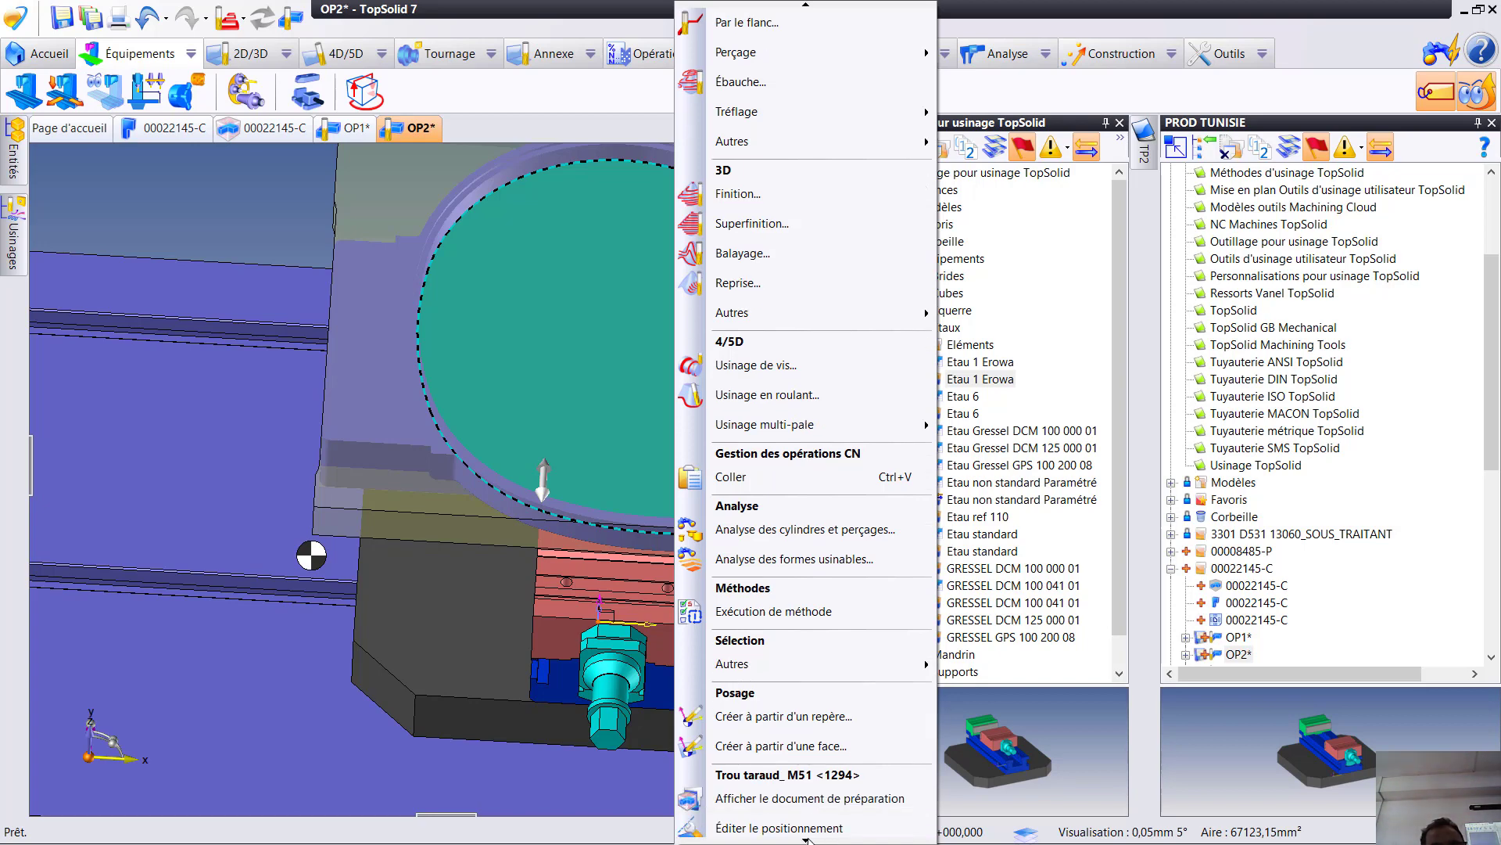
click(808, 840)
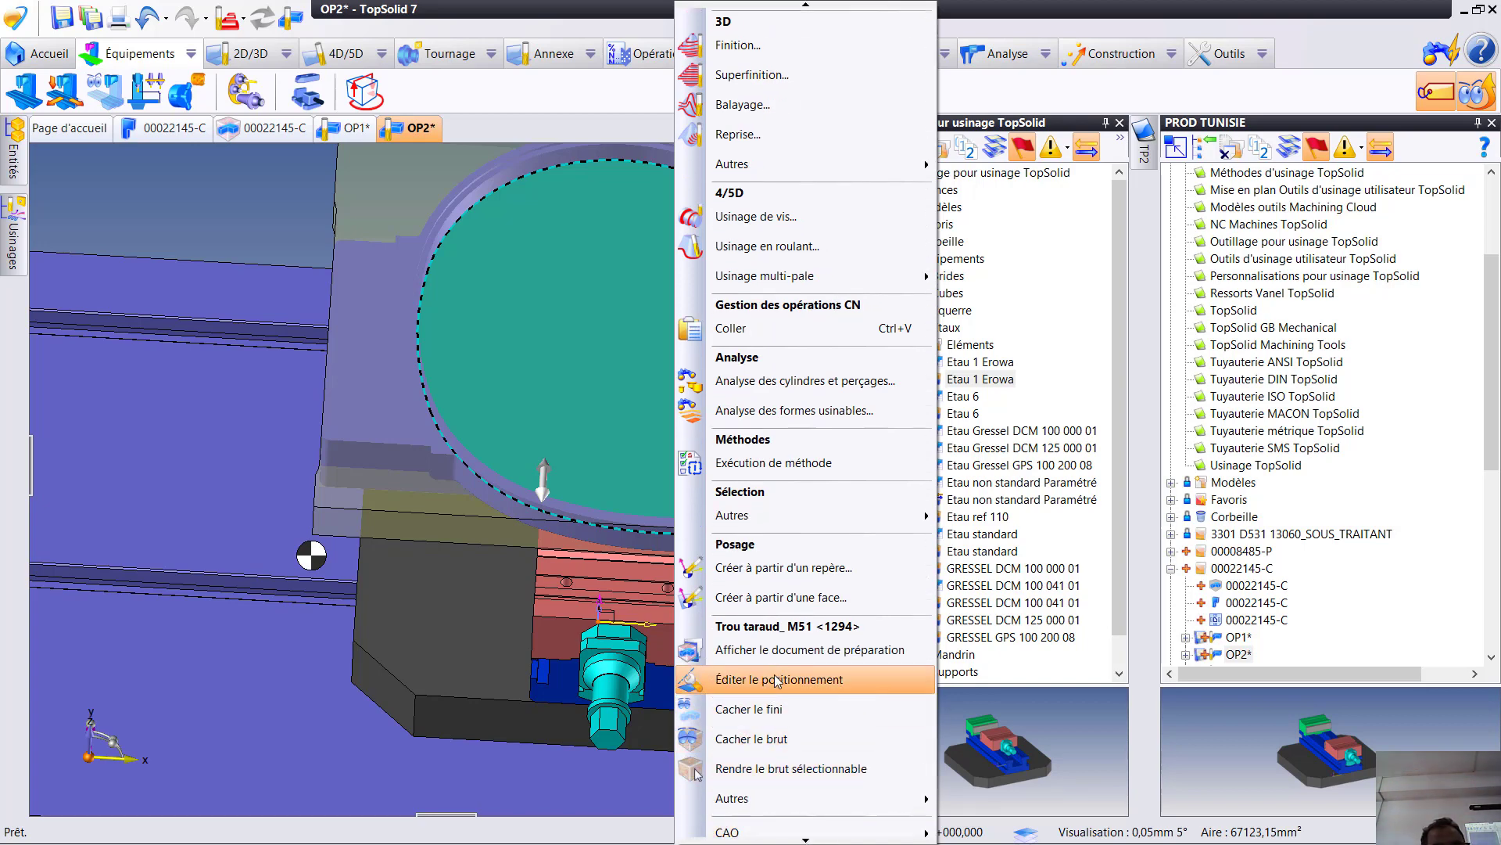
click(776, 680)
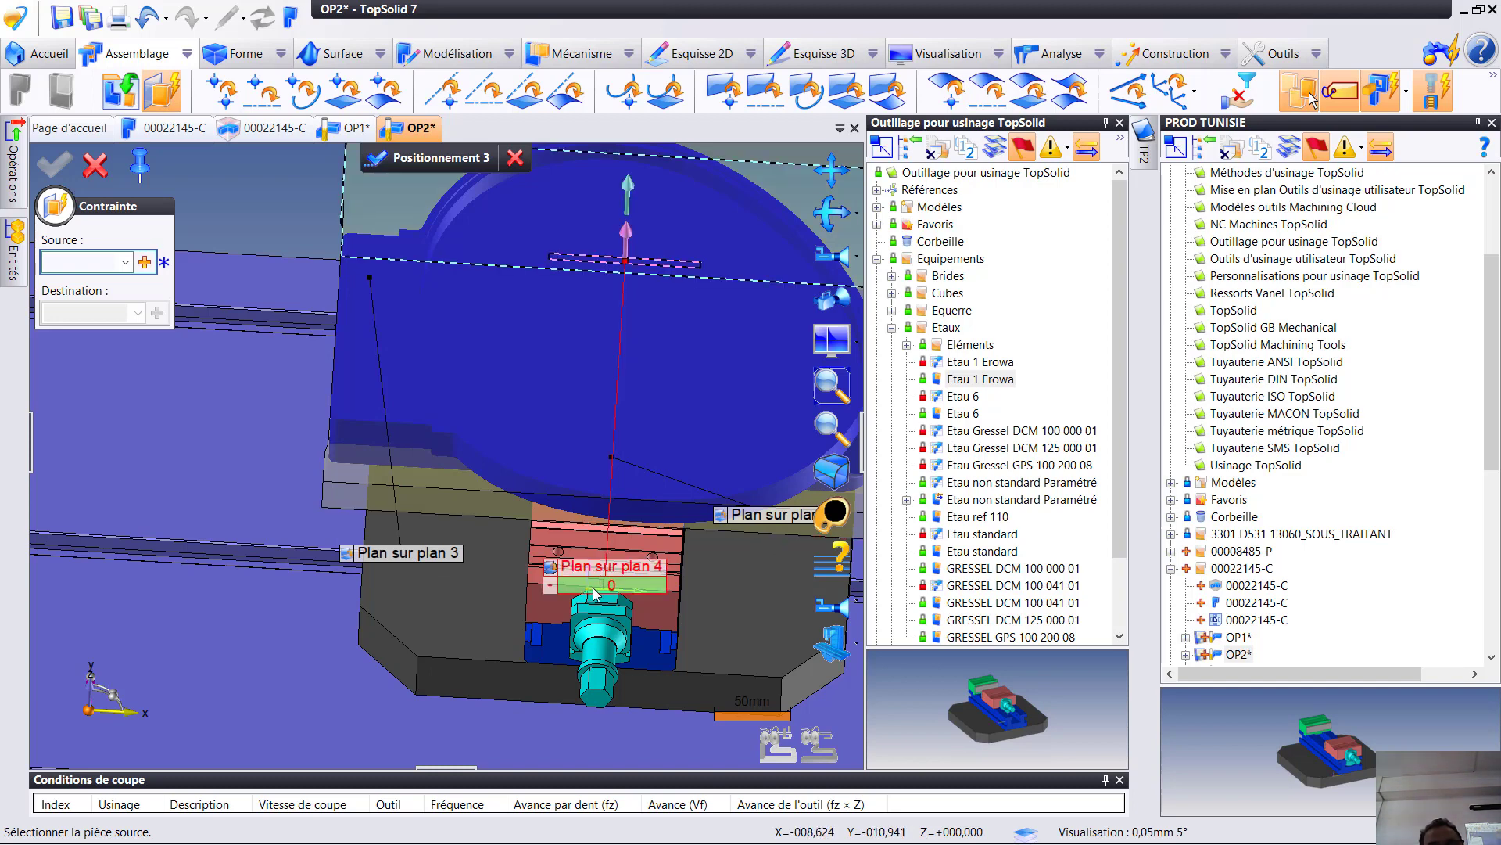
click(602, 586)
text(2)
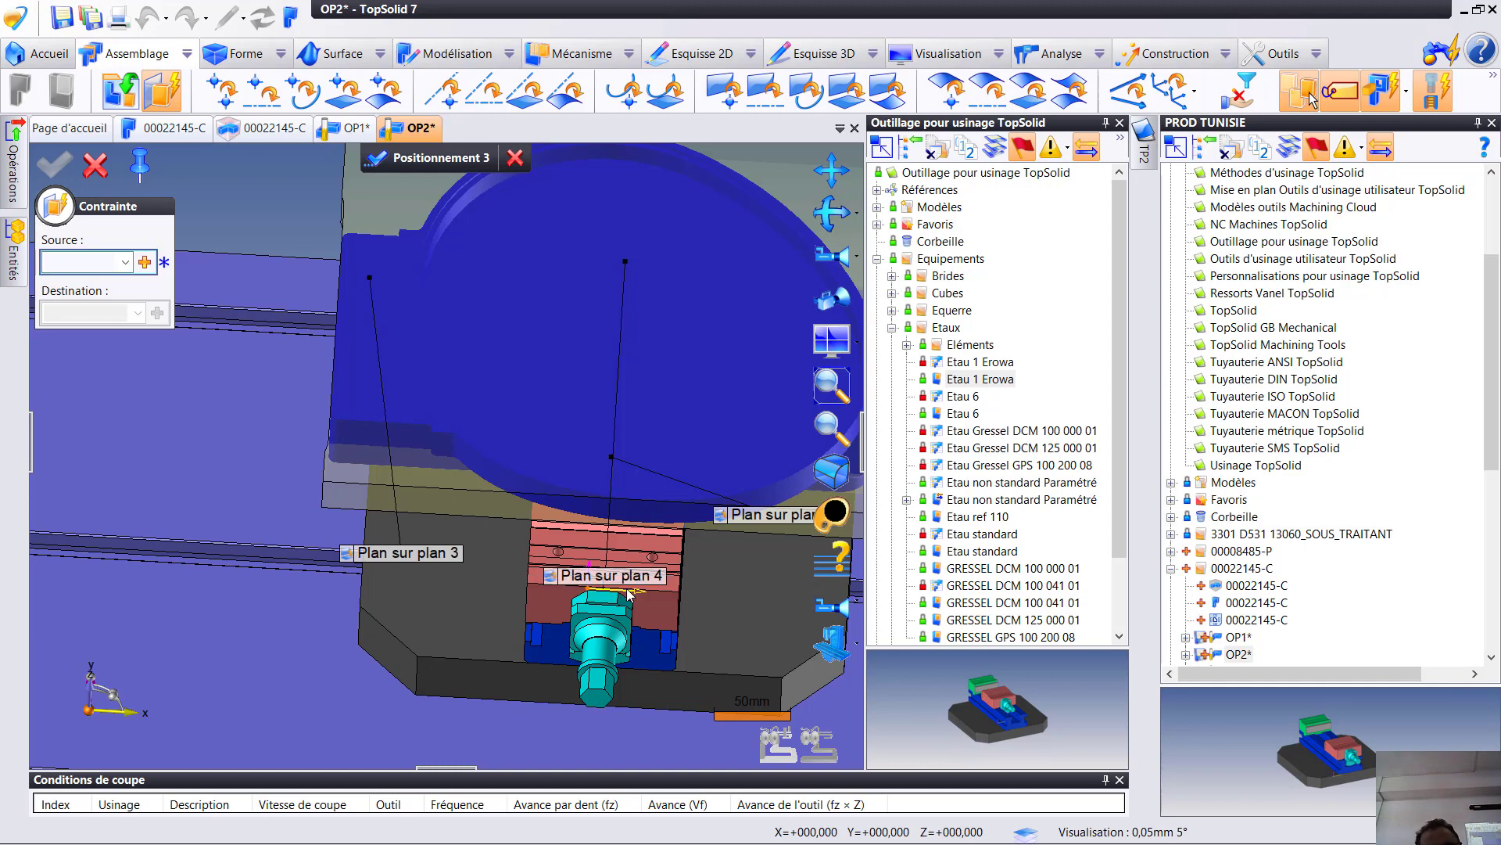
key(Return)
scroll(641, 501, down, 3)
middle_drag(641, 500, 620, 456)
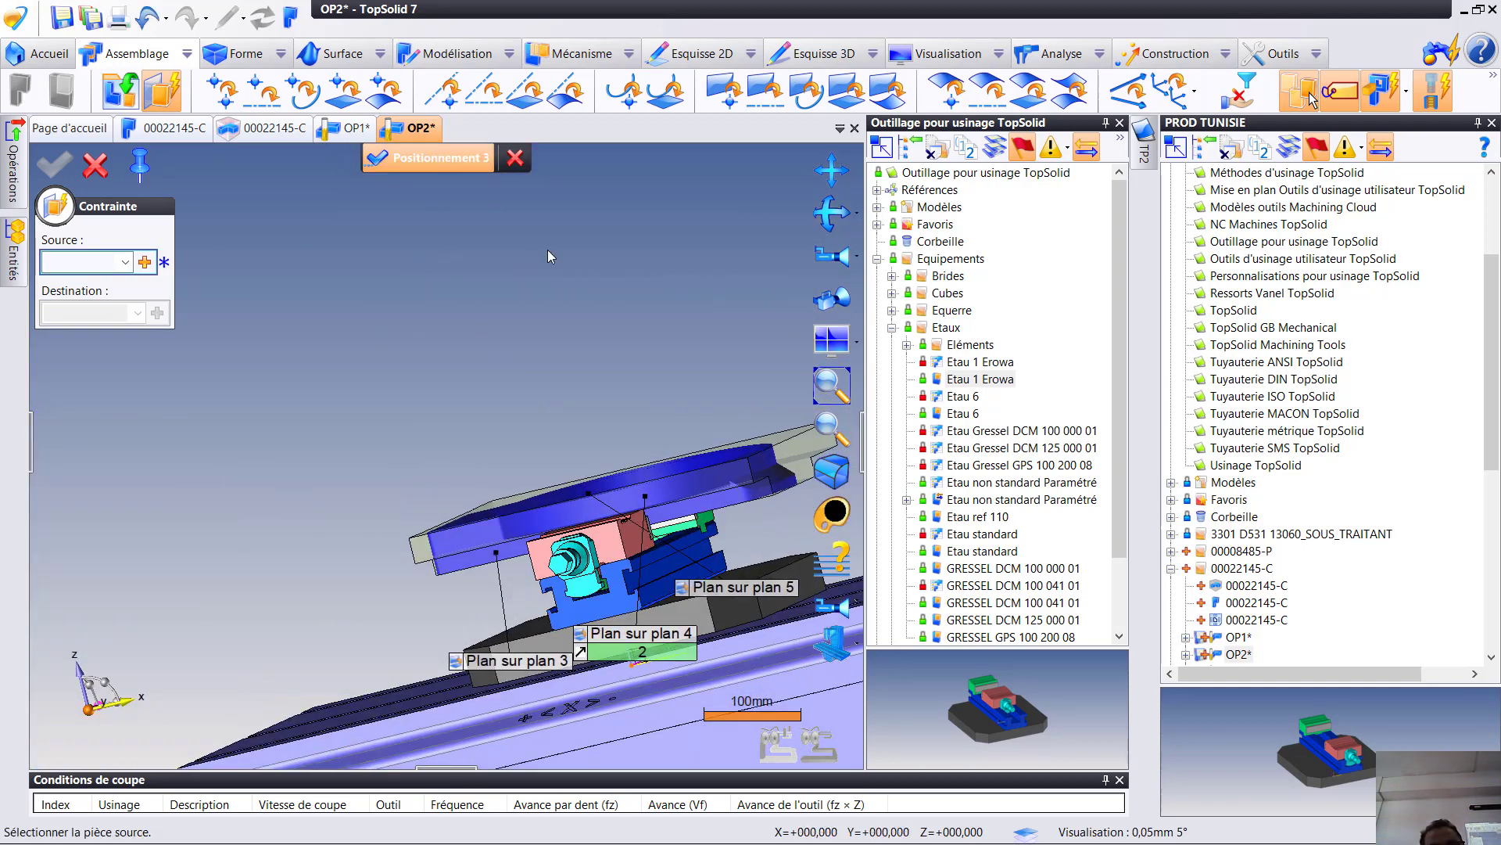
- Finish positioning the clamped part, open the existing machining origin for editing, and turn off its automatic positioning
scroll(607, 522, up, 7)
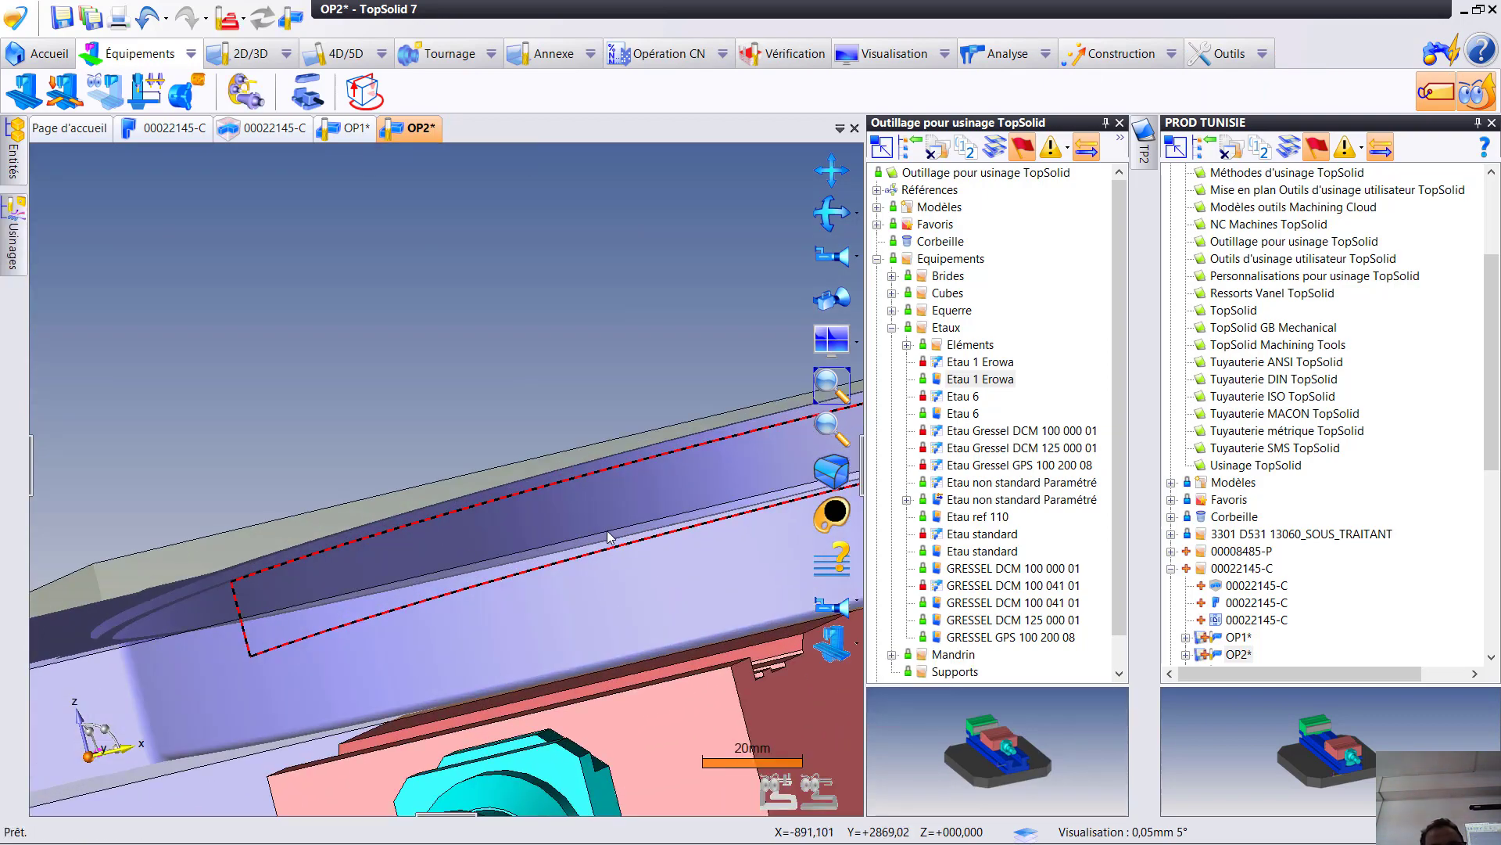
mouse_move(626, 529)
middle_down()
mouse_move(664, 519)
mouse_move(620, 496)
mouse_move(600, 509)
mouse_move(607, 526)
middle_up()
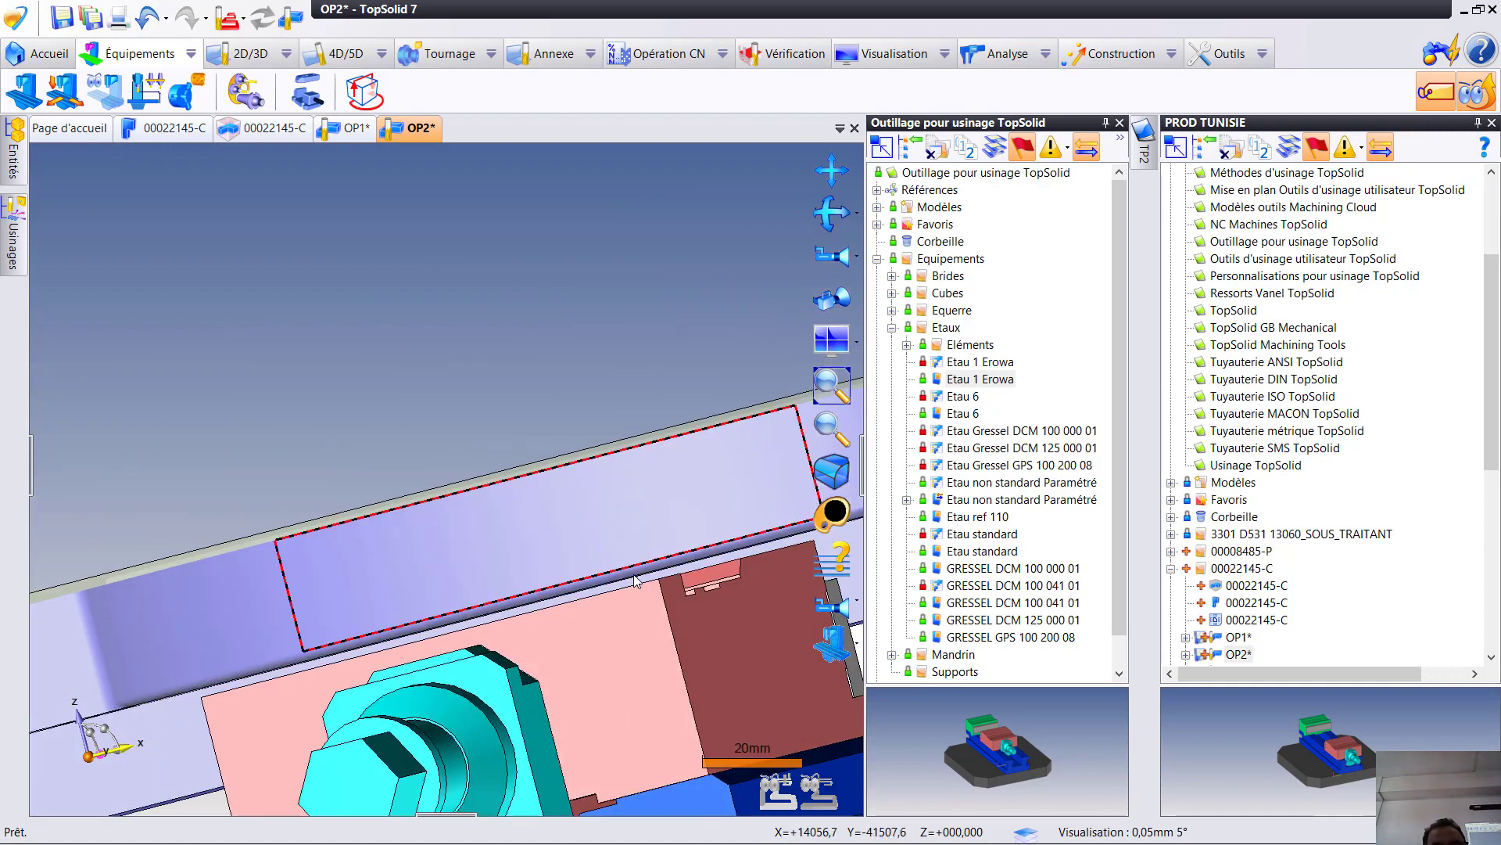
middle_drag(635, 581, 645, 589)
scroll(504, 674, down, 4)
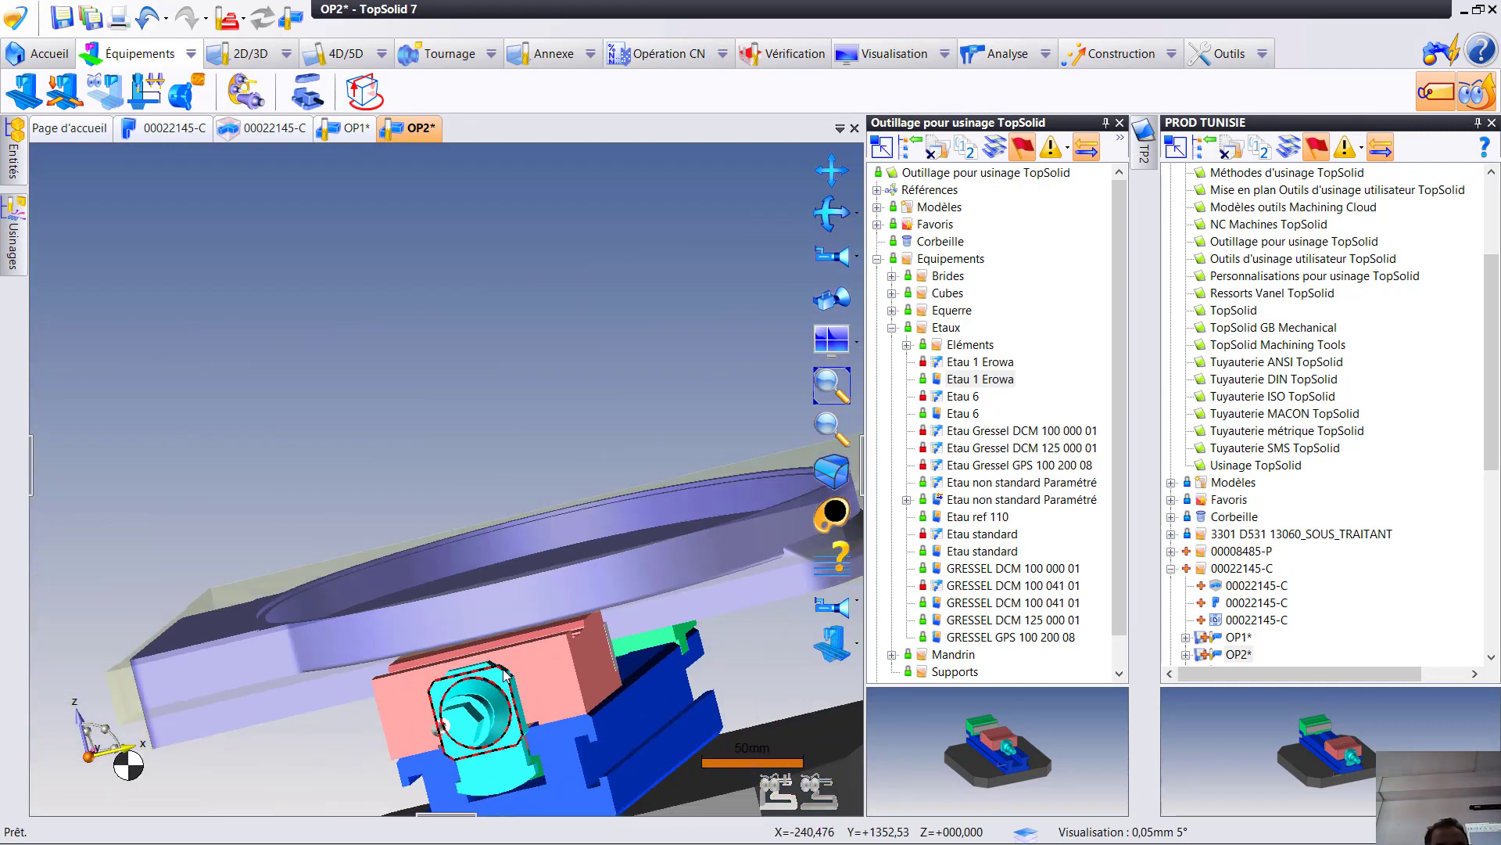
scroll(504, 675, down, 2)
middle_drag(504, 673, 542, 688)
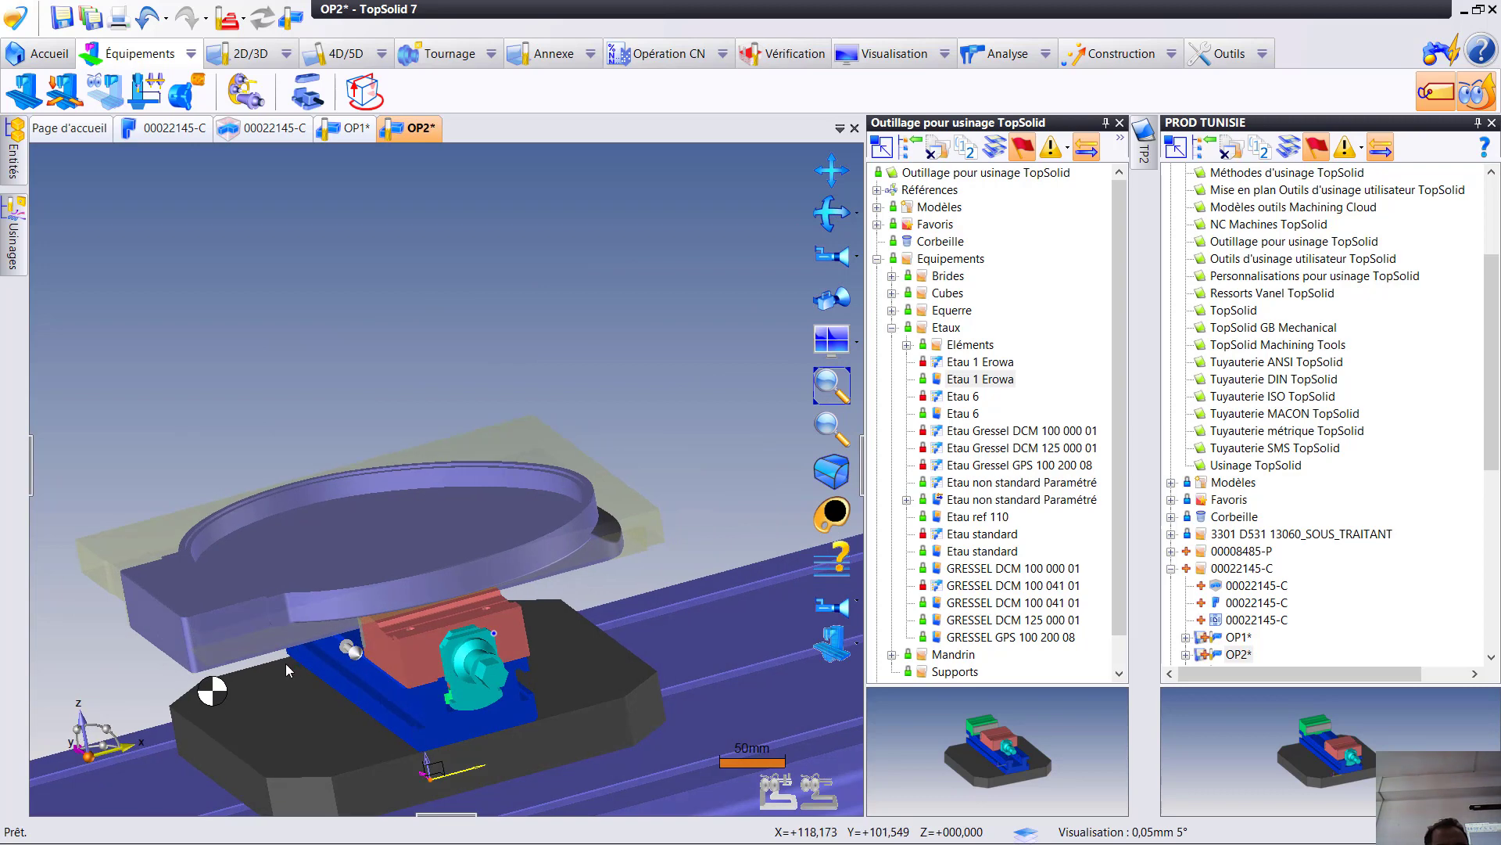
right_click(219, 699)
click(270, 764)
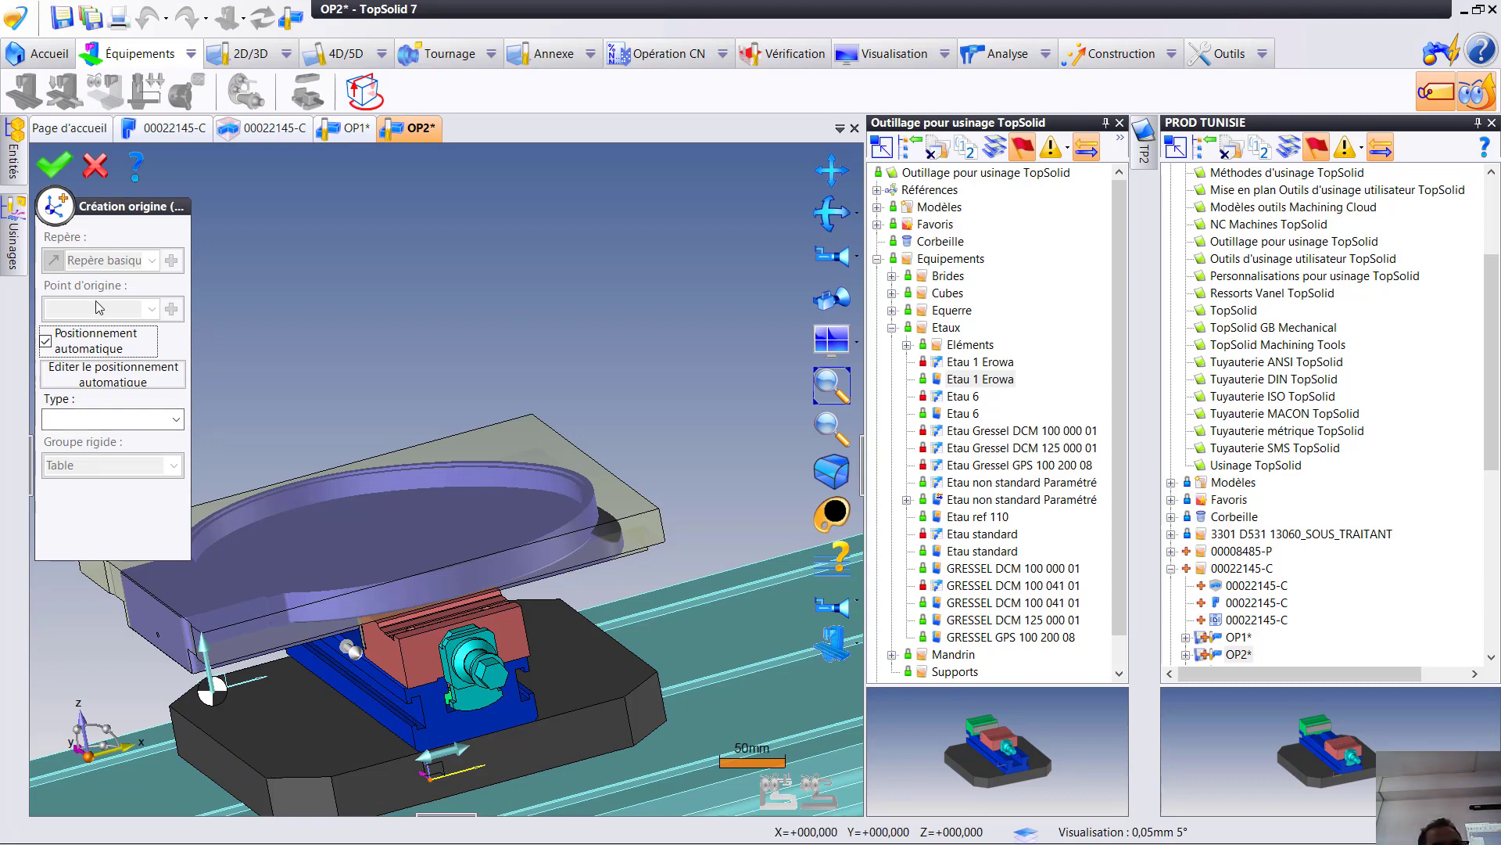
click(48, 346)
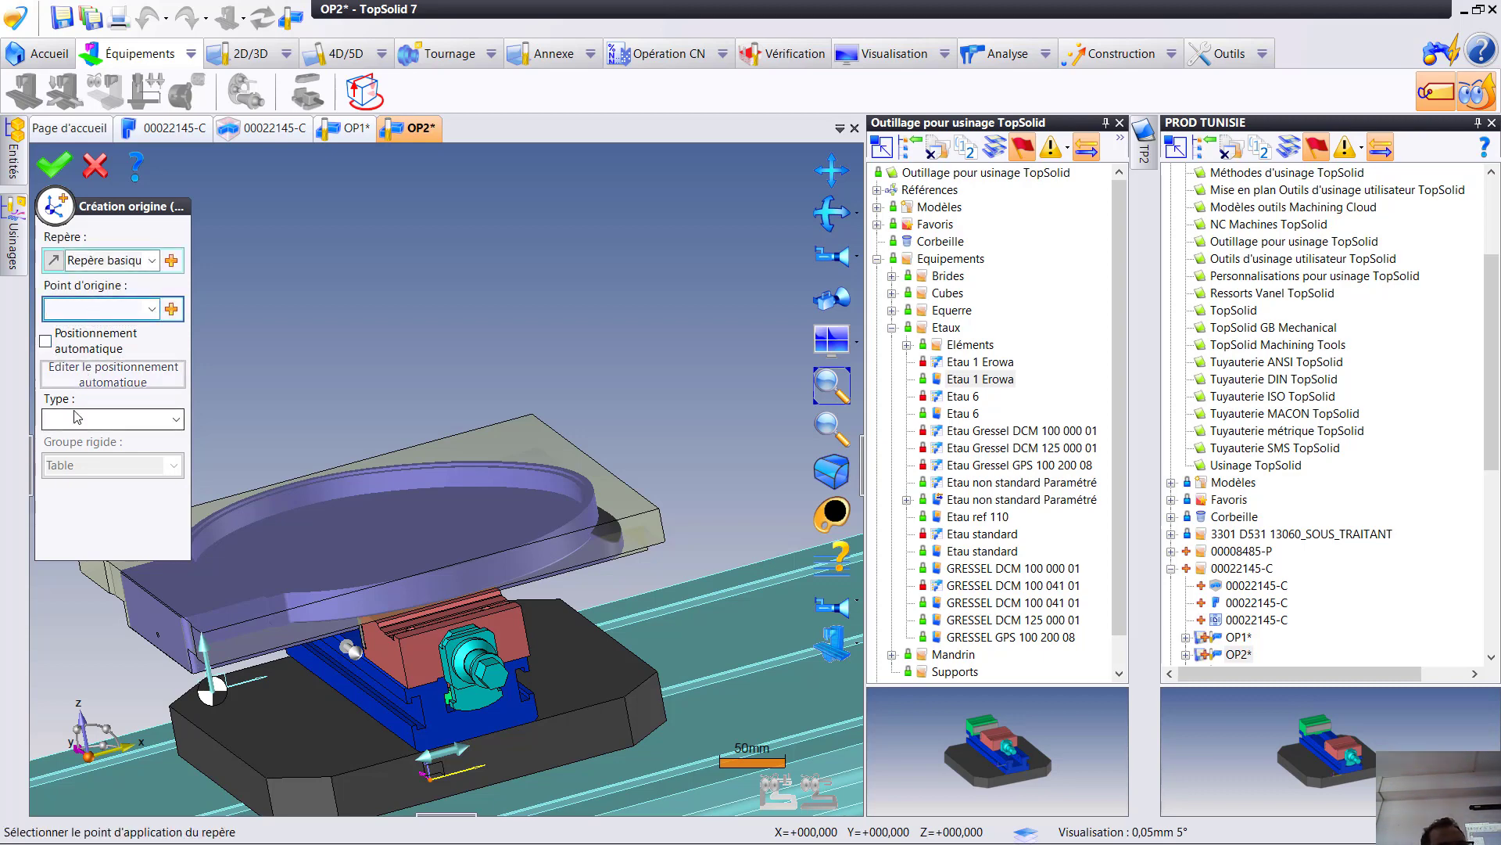
- Define the origin point as the intersection of the part's lower end-face edge and its side face at the fixed jaw, and validate the origin
click(172, 309)
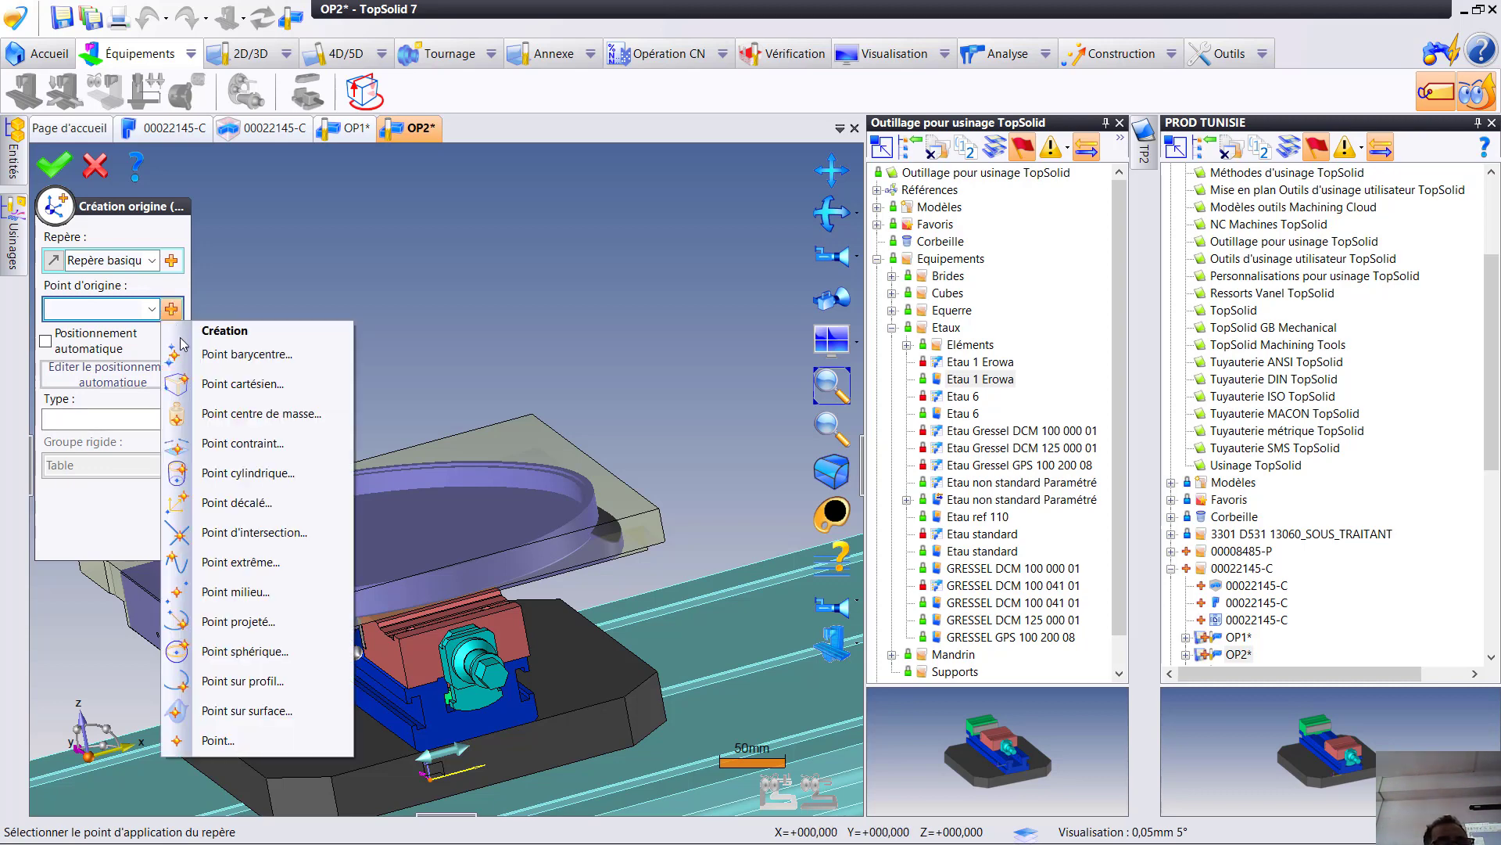
click(285, 536)
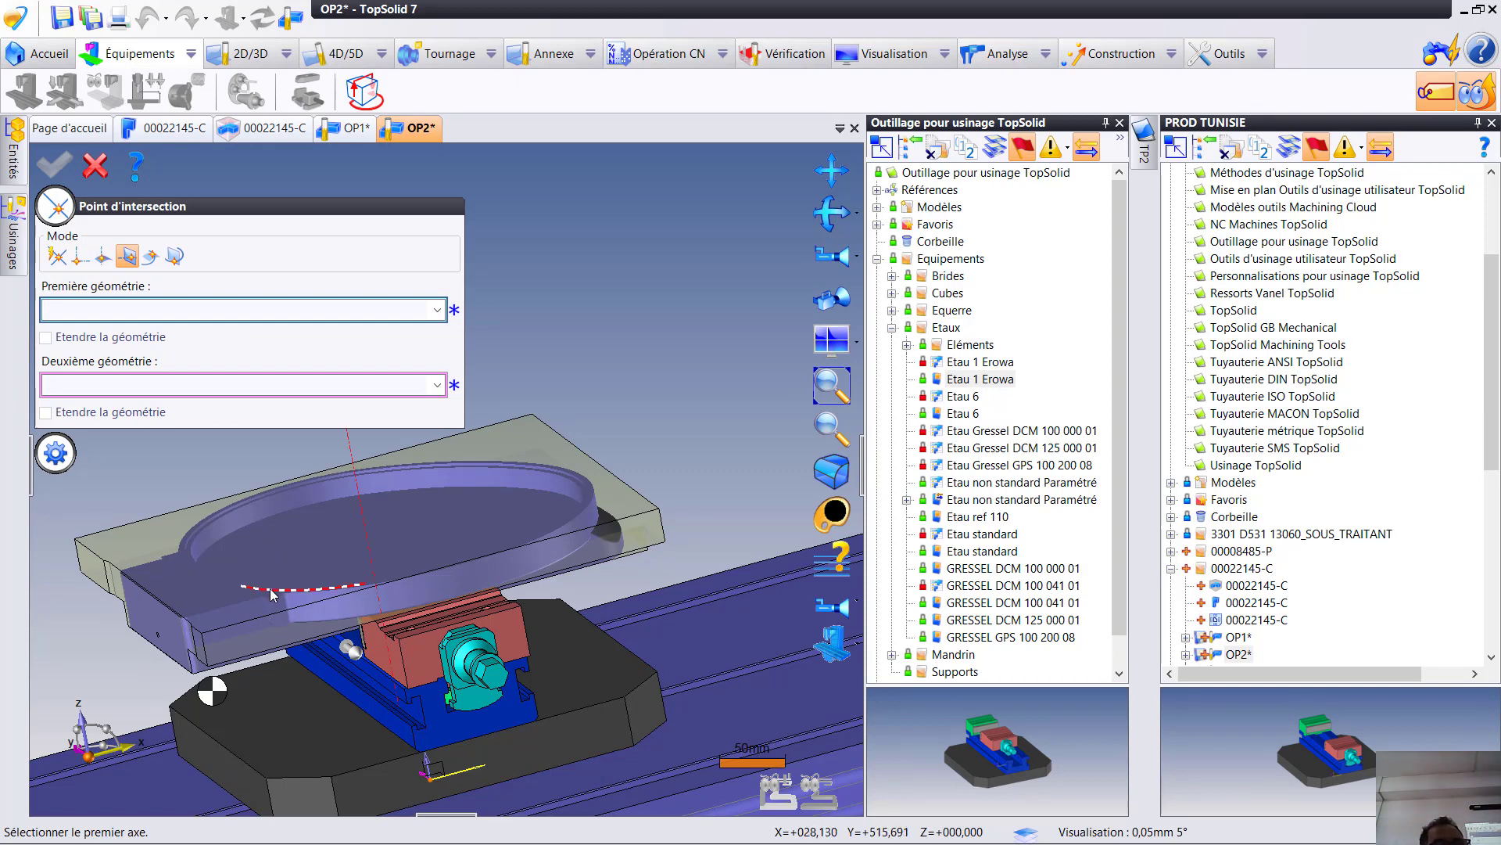
middle_drag(272, 640, 460, 643)
middle_drag(117, 626, 101, 524)
scroll(110, 523, up, 4)
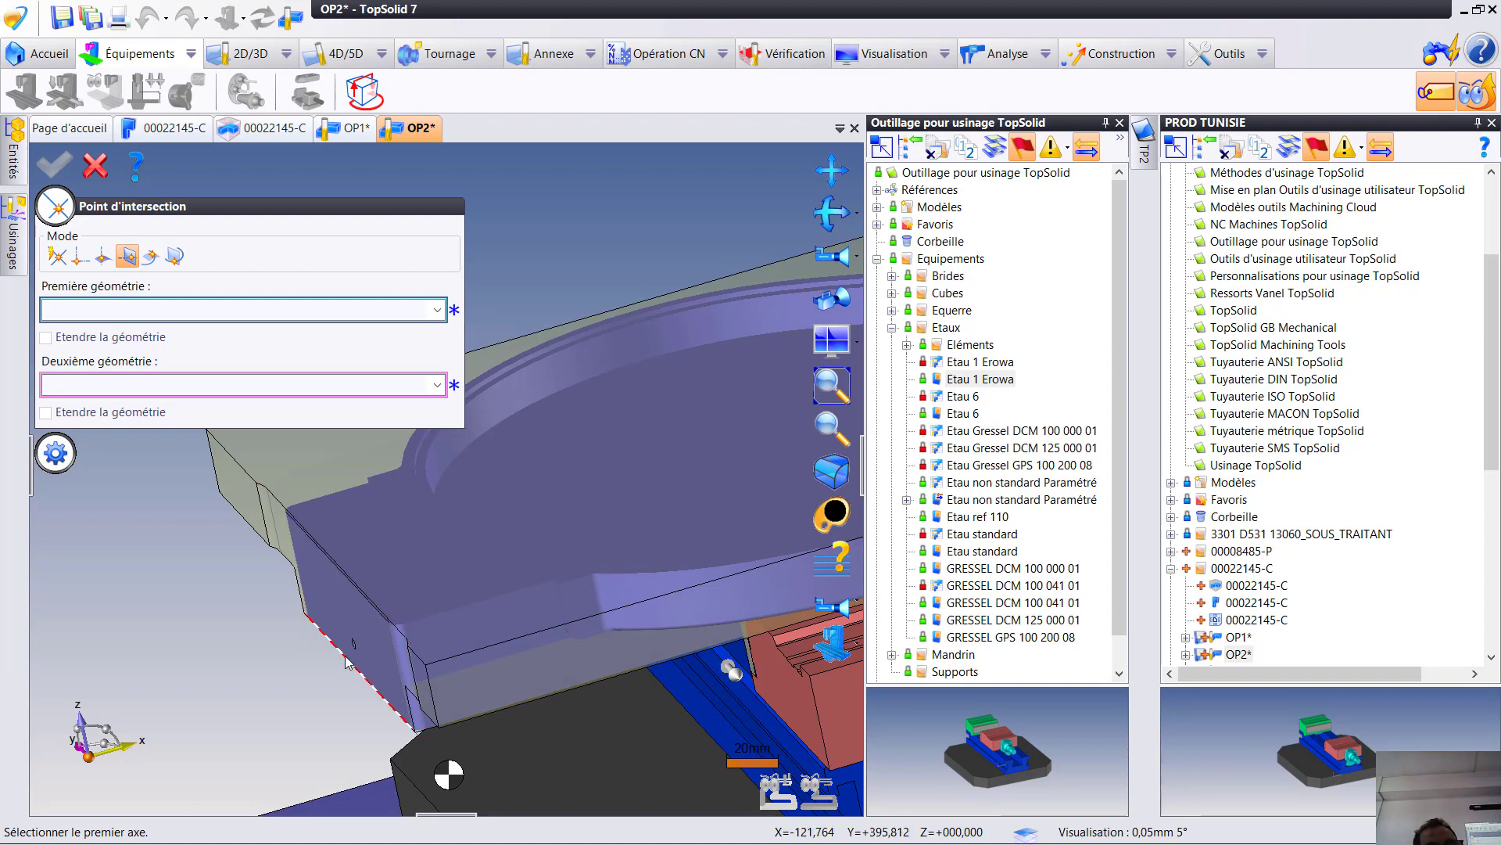
click(281, 503)
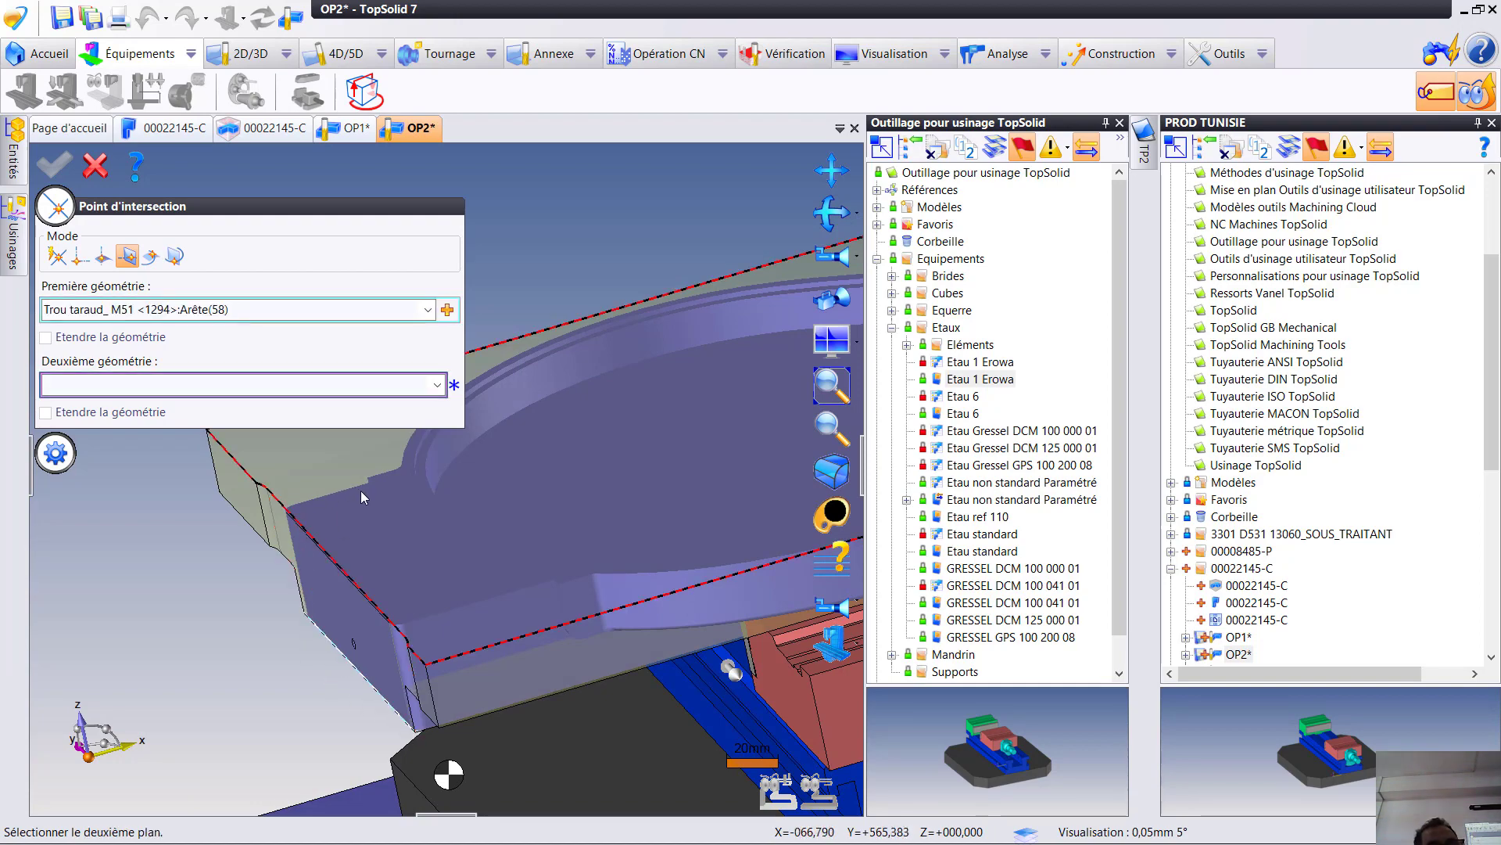
middle_drag(368, 495, 510, 461)
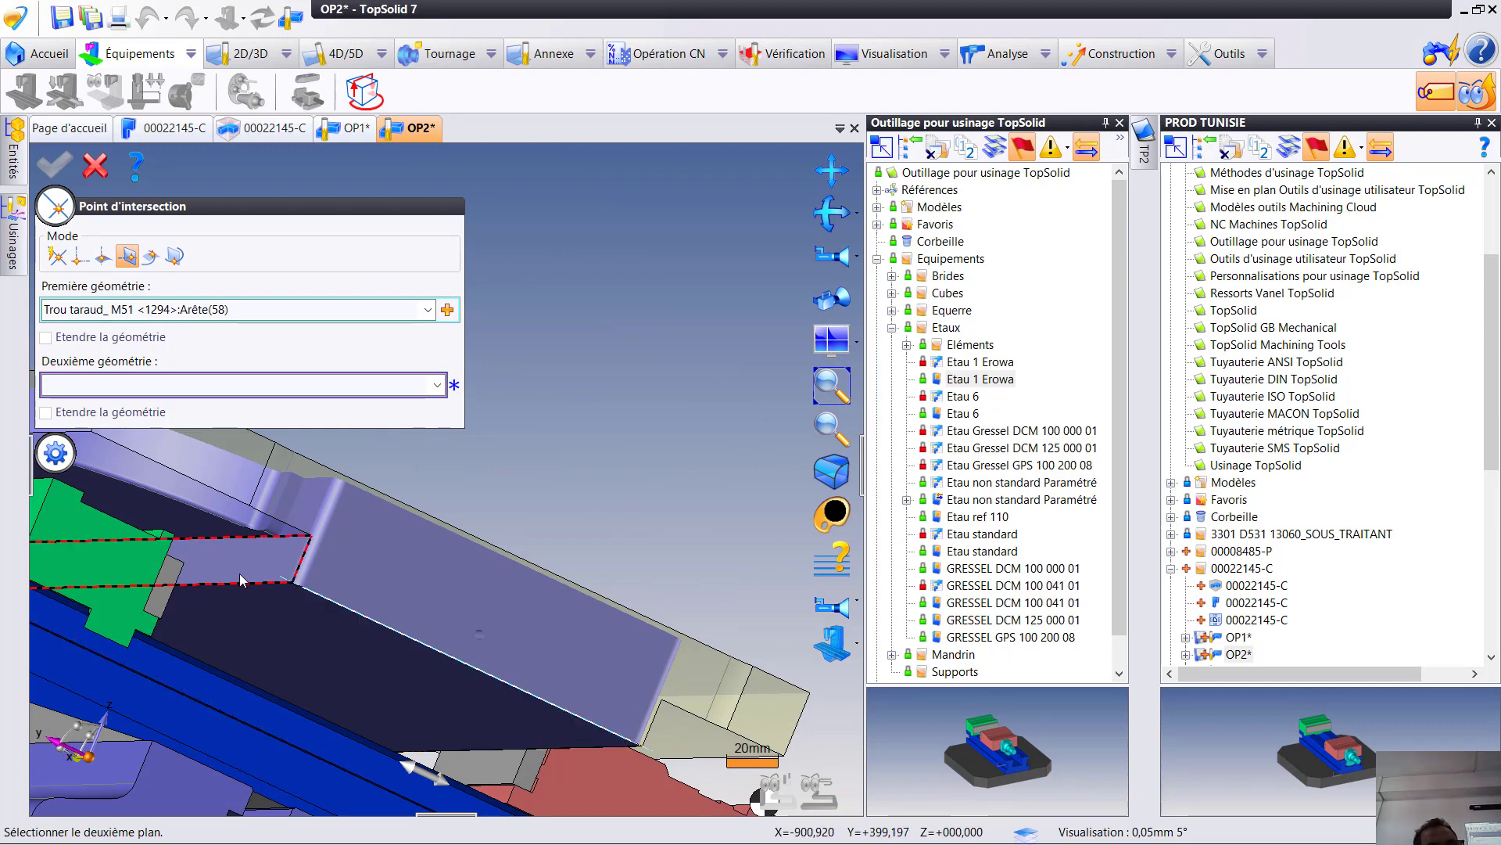
click(240, 578)
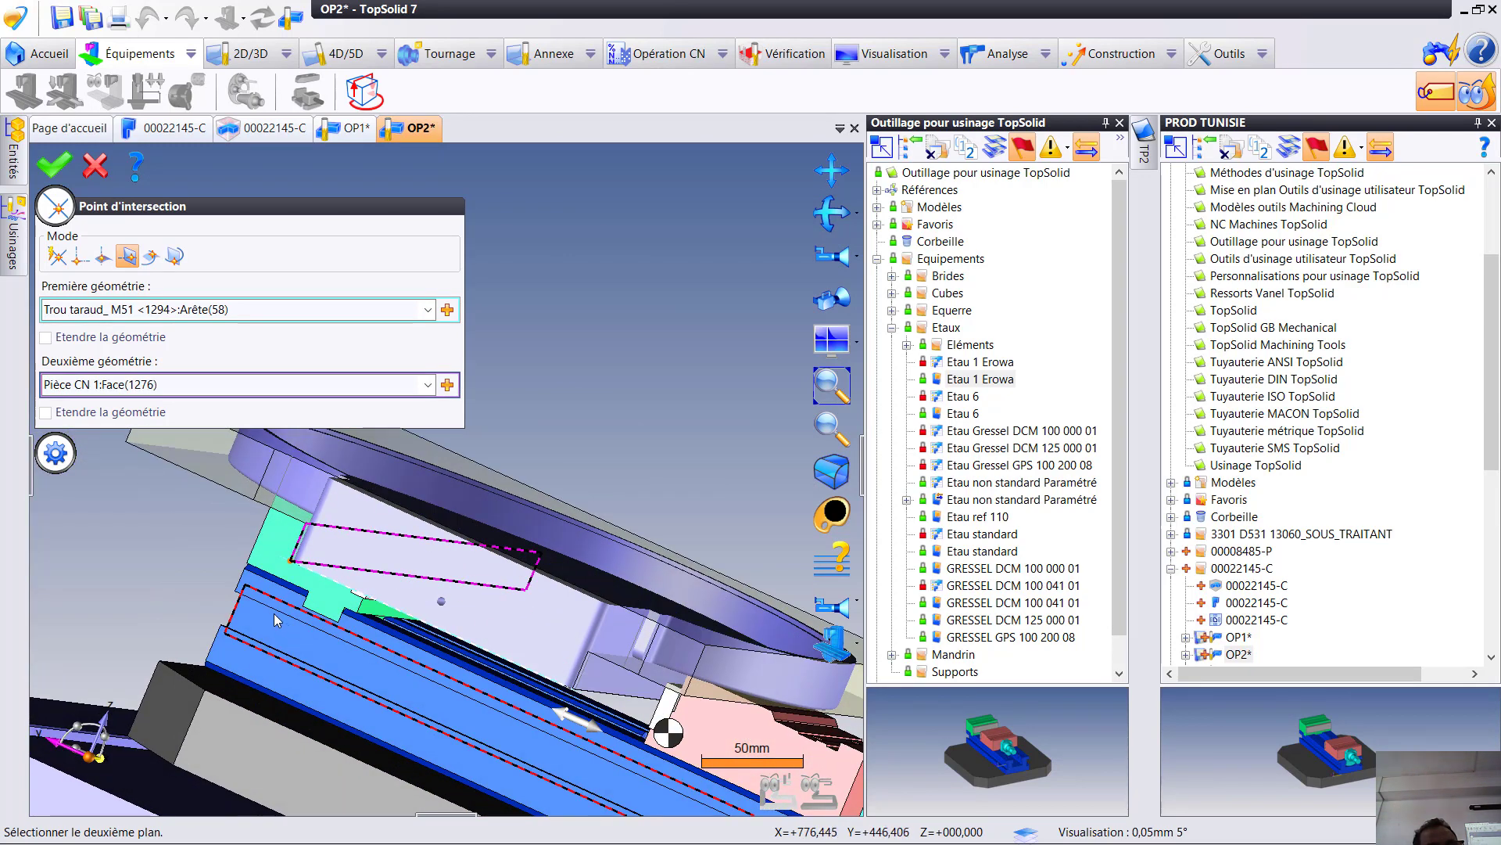
click(52, 164)
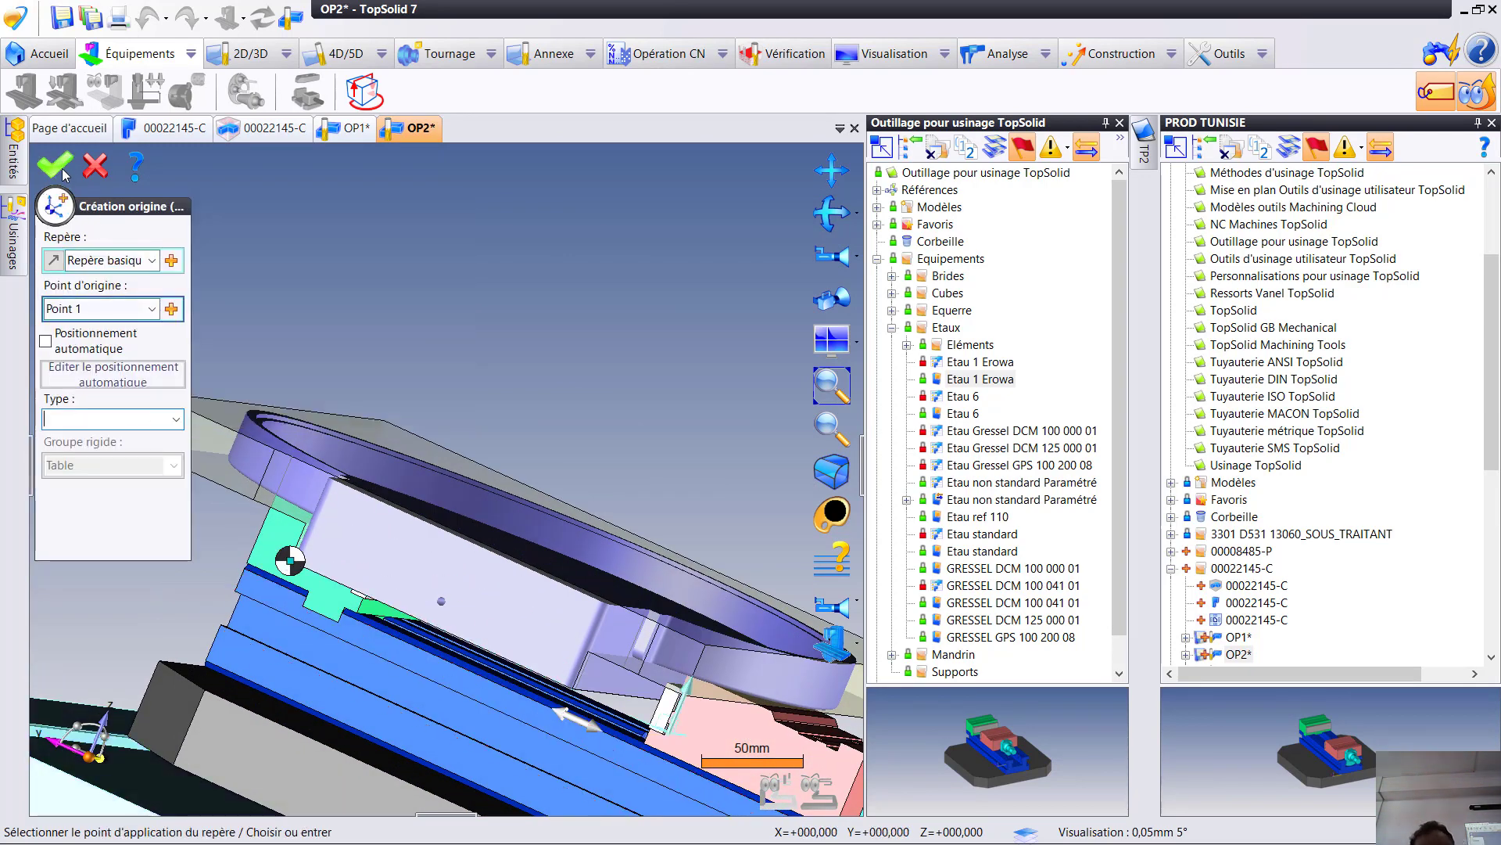
click(51, 163)
- Create a roughing operation (Ébauche) on the part using the two-flute end mill Fraise 2 tailles D20 L35 SD20
middle_drag(407, 464, 453, 602)
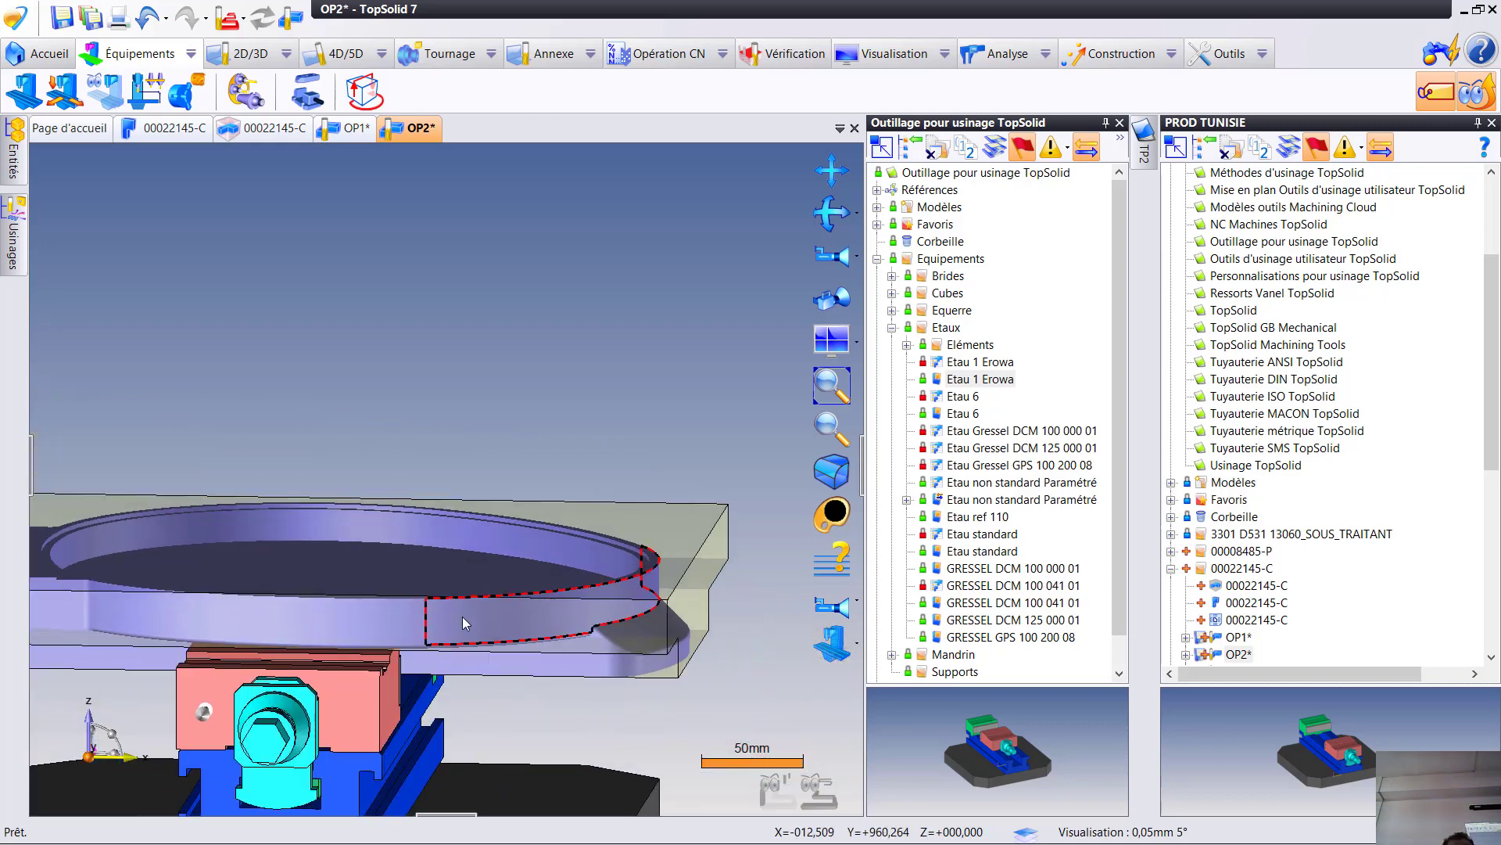
scroll(463, 616, down, 3)
middle_drag(354, 387, 462, 529)
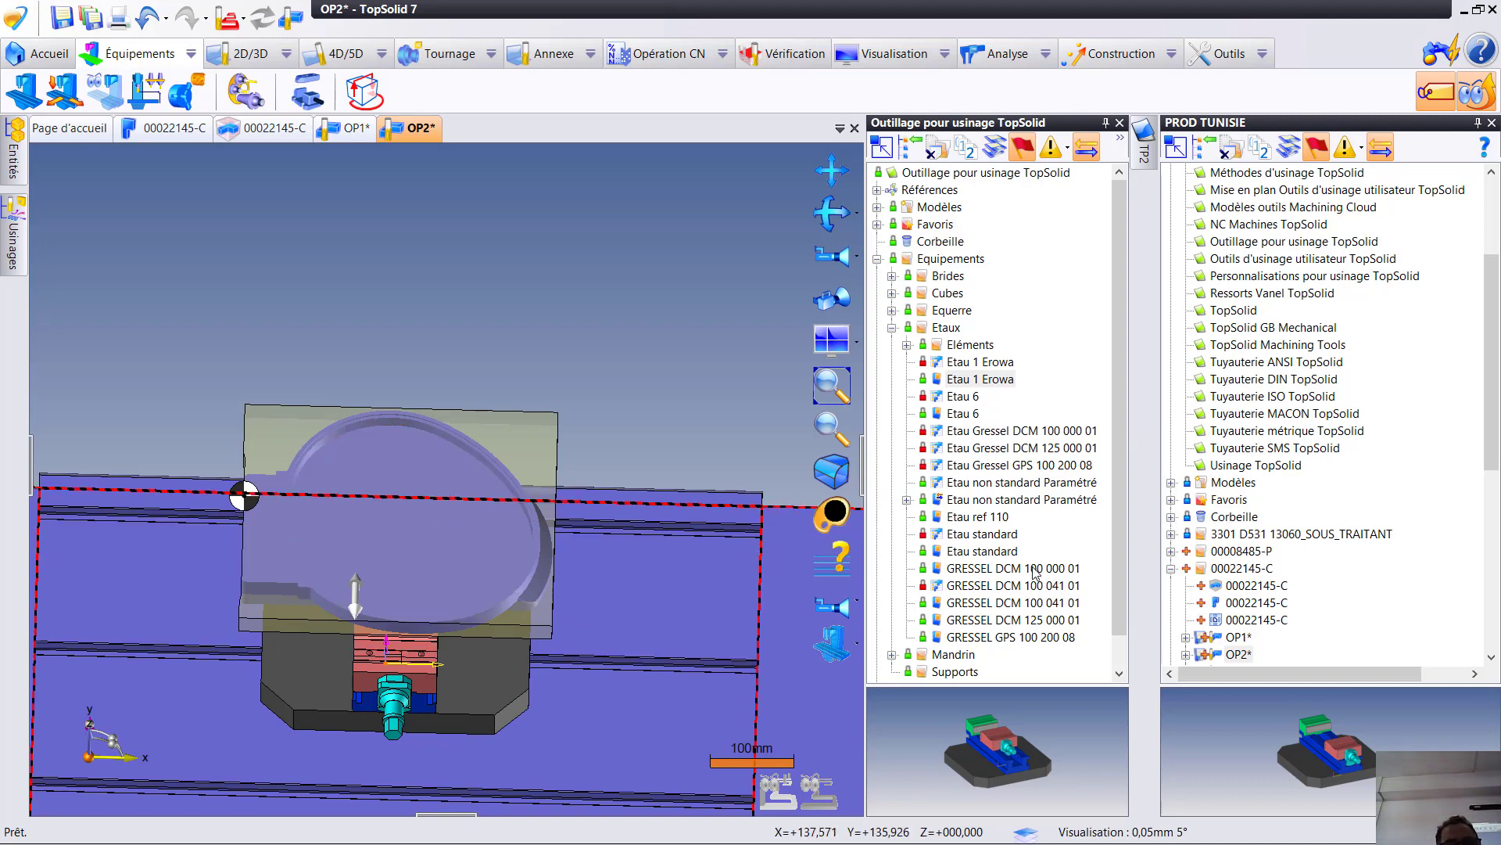
click(833, 645)
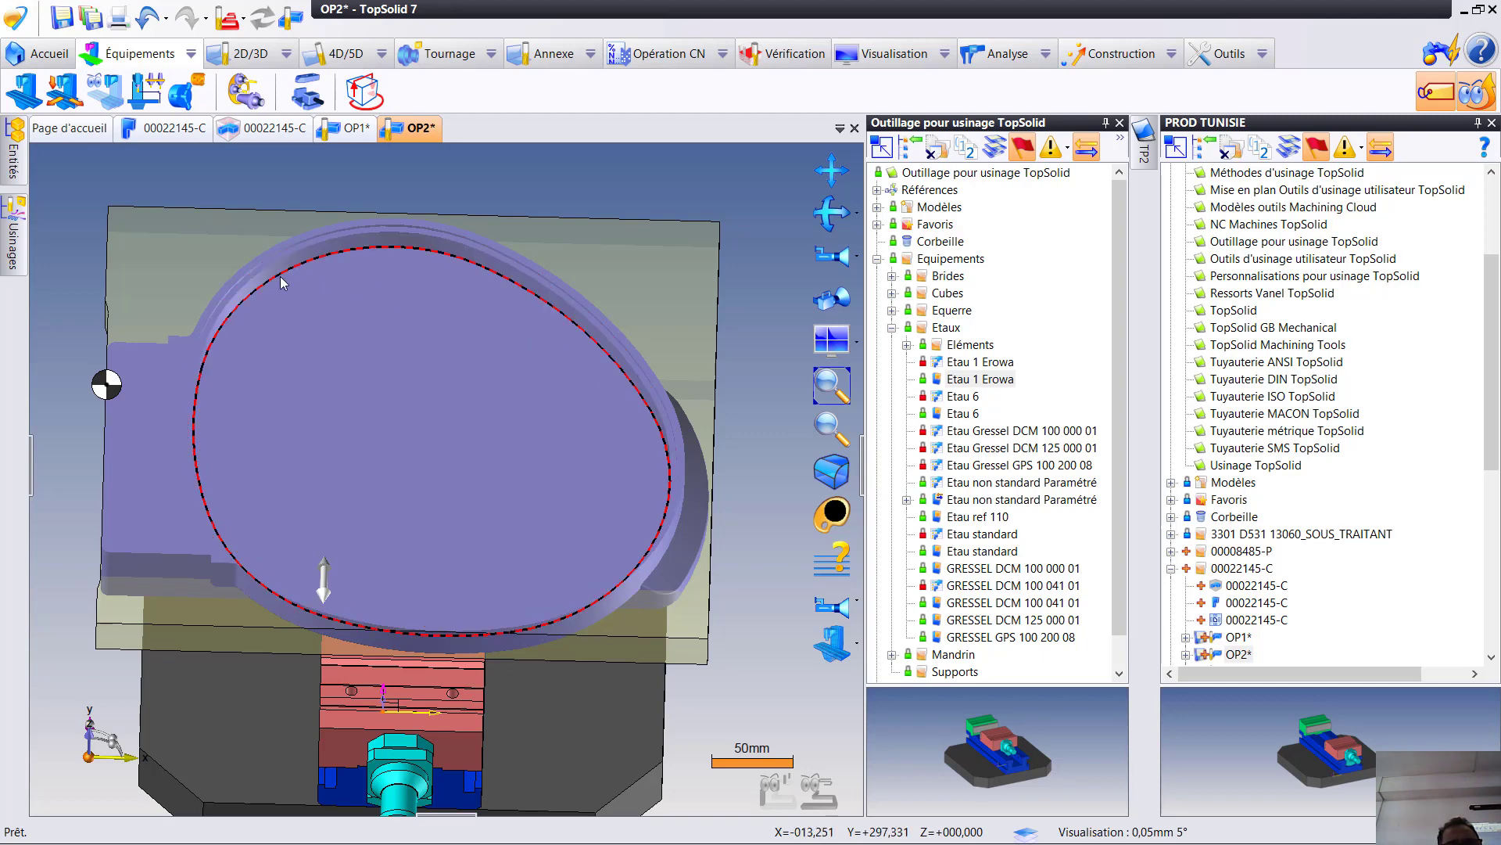
right_click(85, 194)
mouse_move(181, 128)
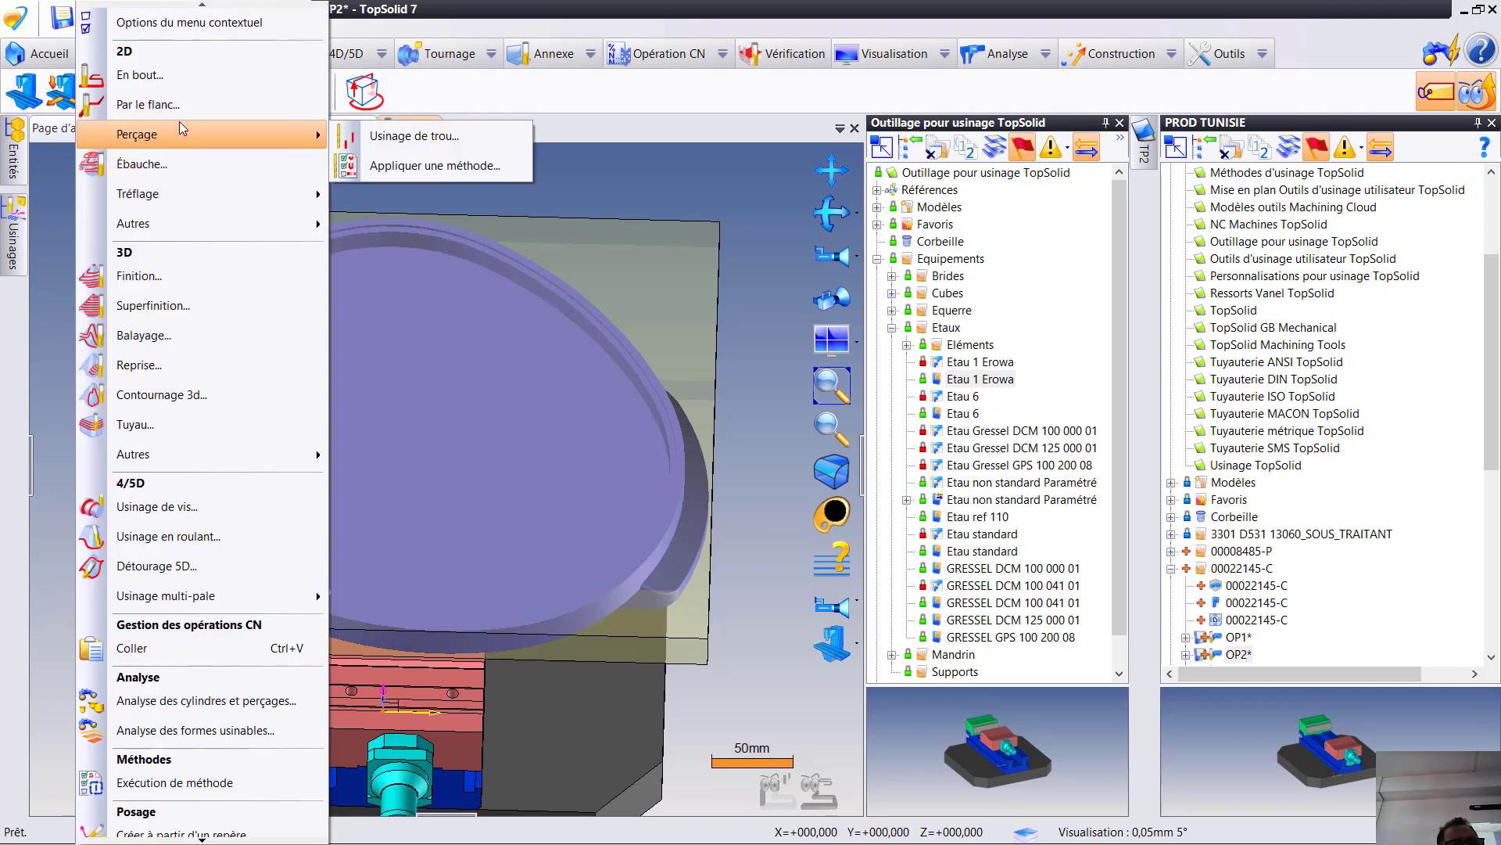
click(188, 163)
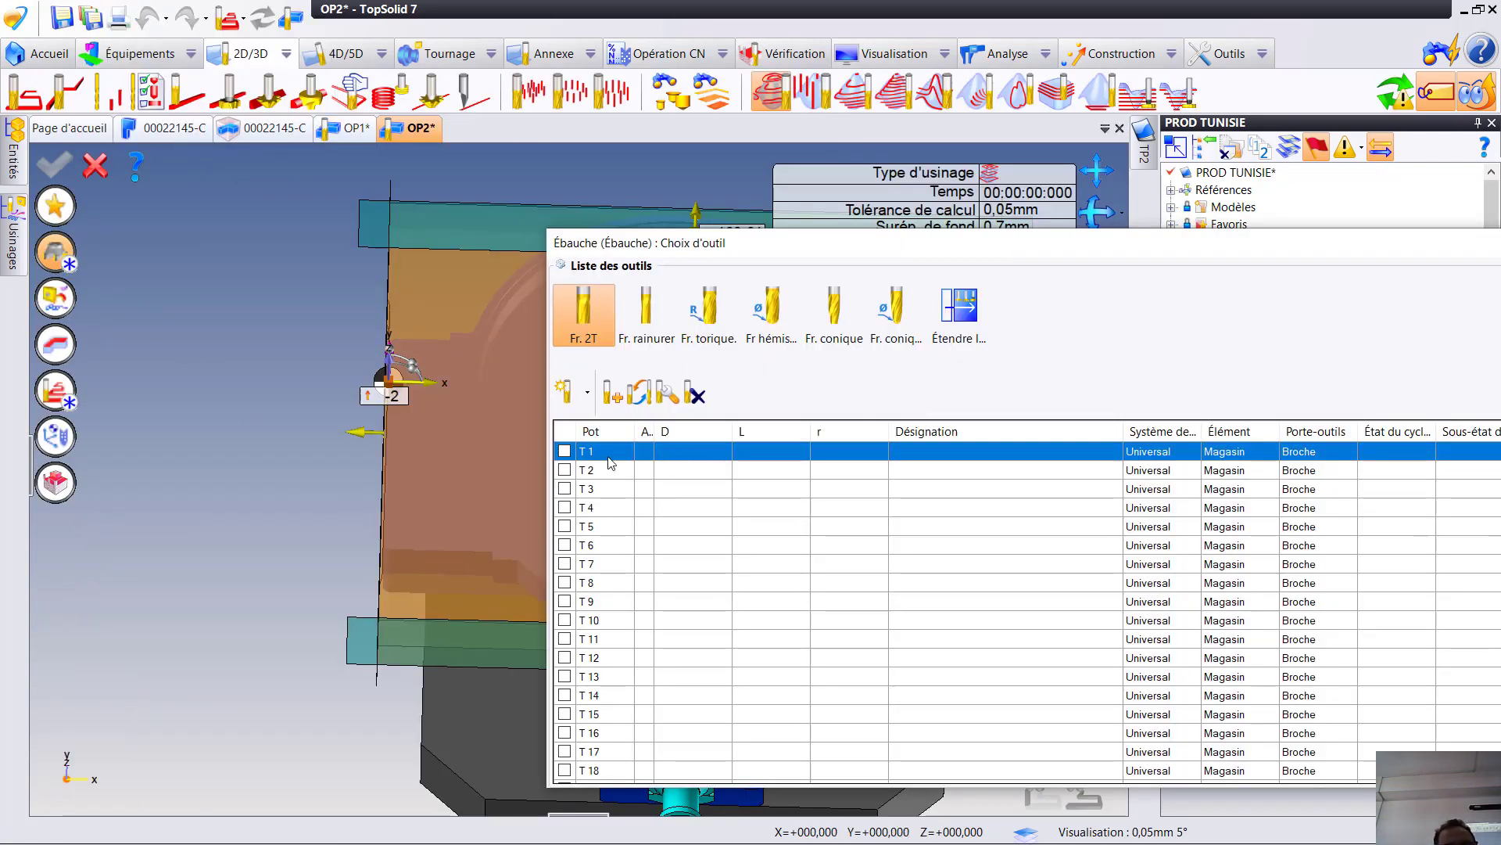
double_click(609, 453)
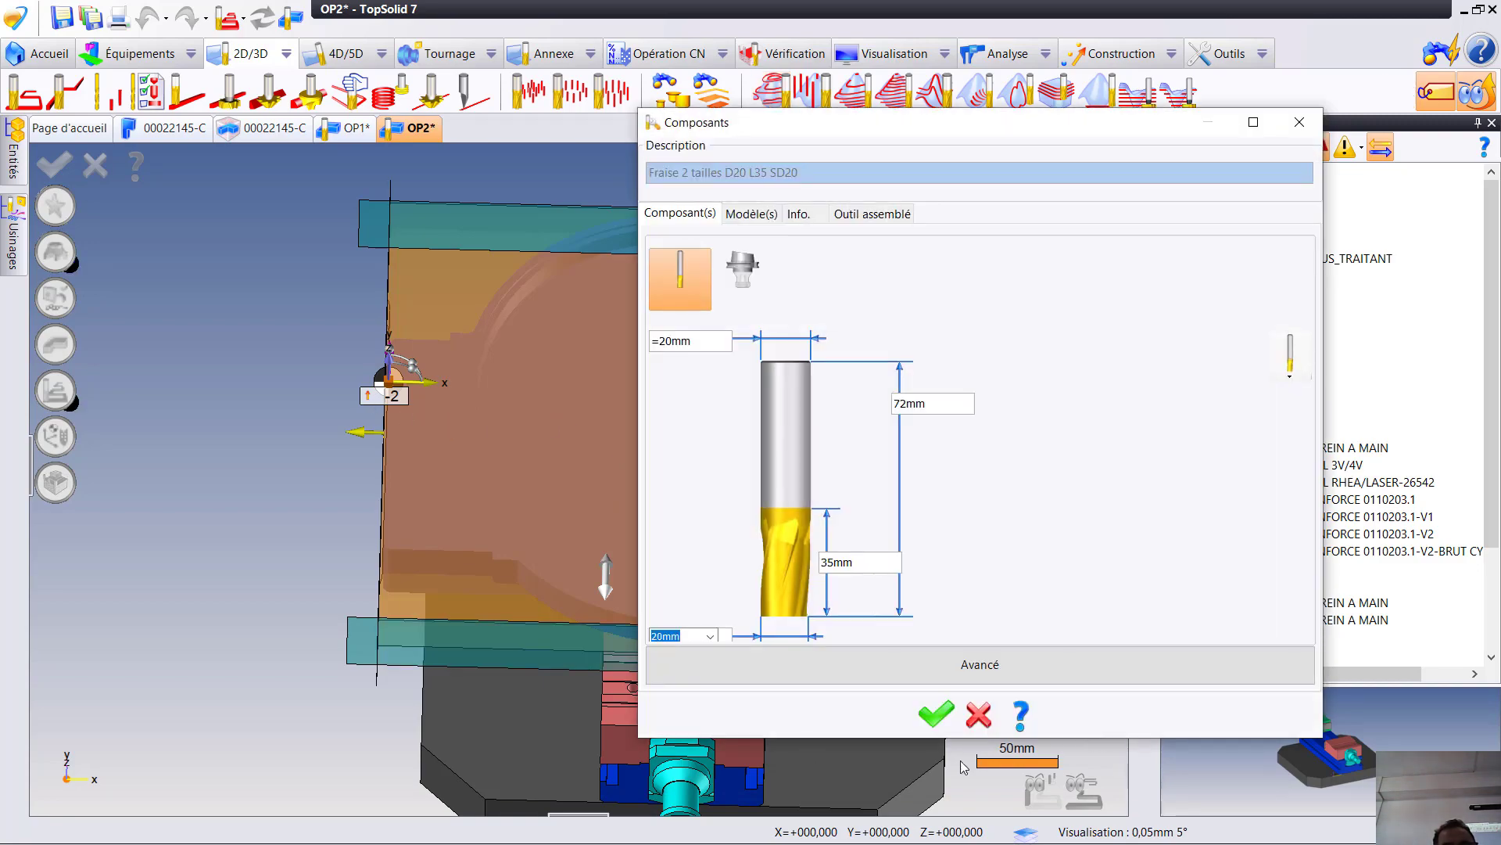
click(950, 724)
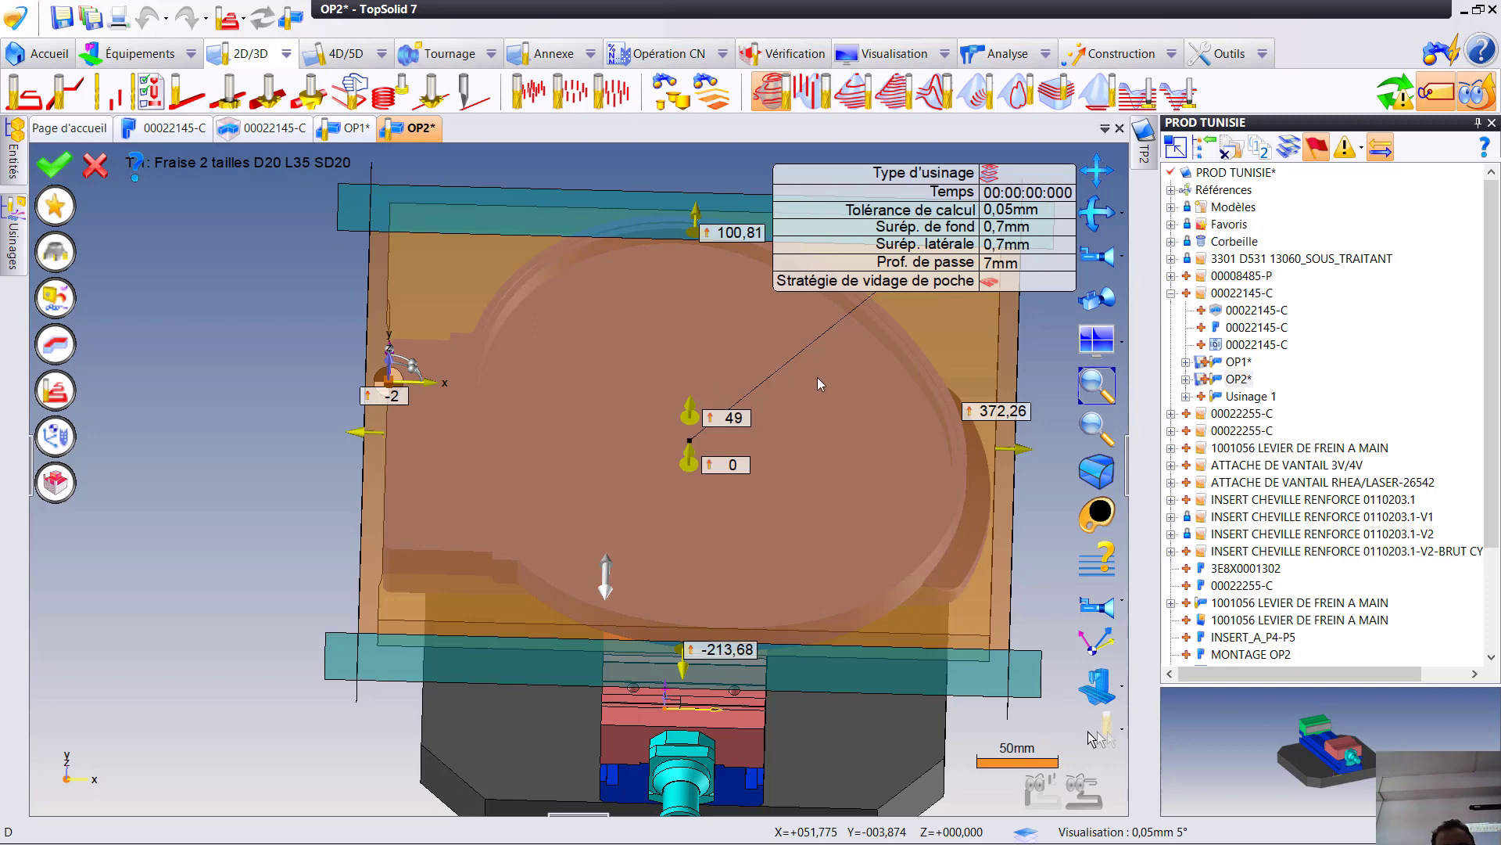
- Set the roughing operation's lower altitude limit to 14.7 so the cut stays above the vise jaws
scroll(818, 383, down, 5)
middle_drag(804, 435, 833, 474)
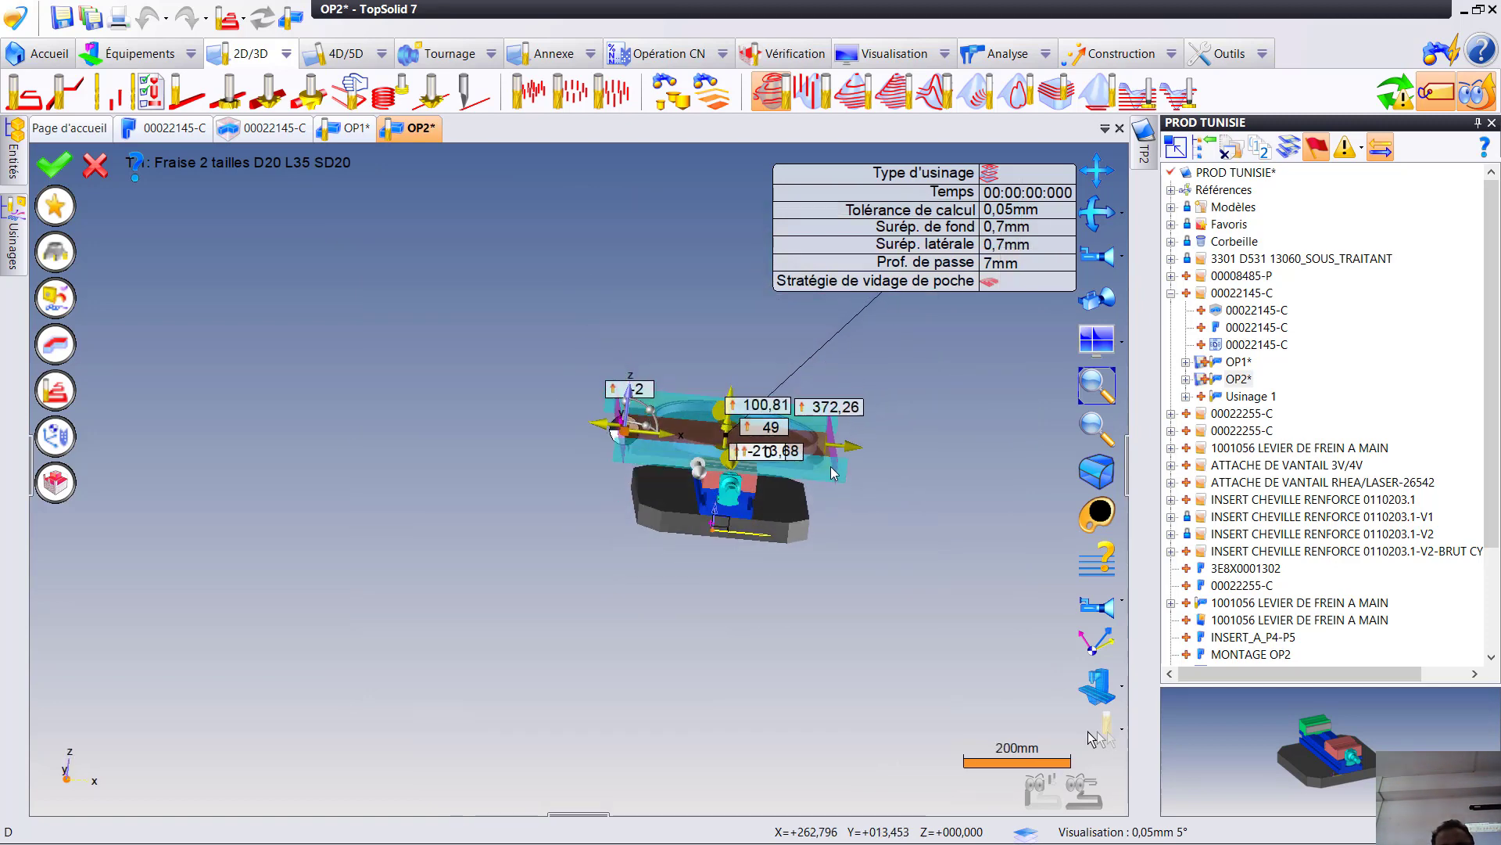
scroll(776, 466, up, 6)
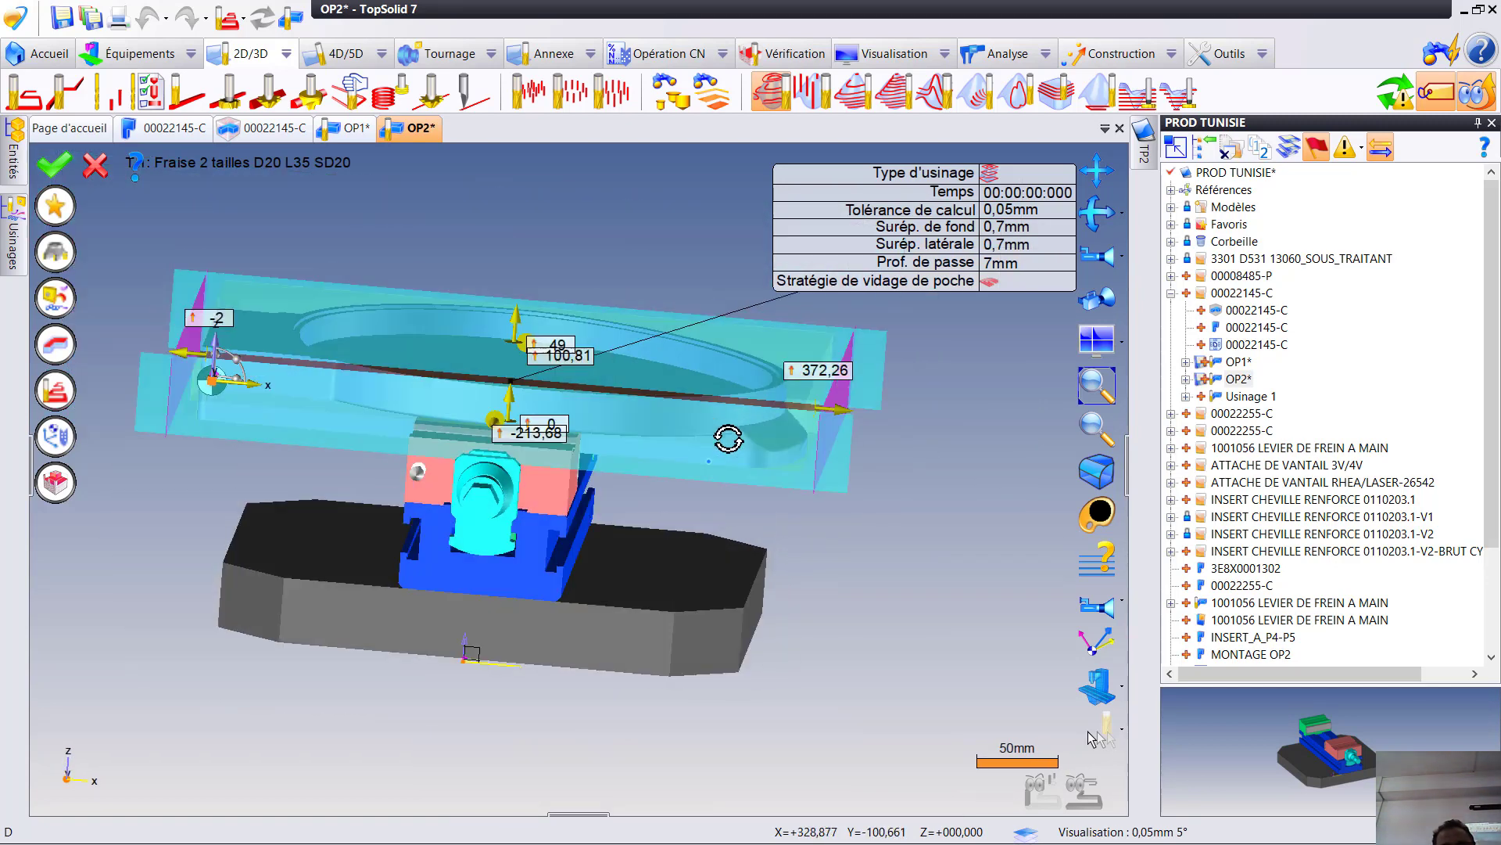
middle_drag(728, 439, 686, 464)
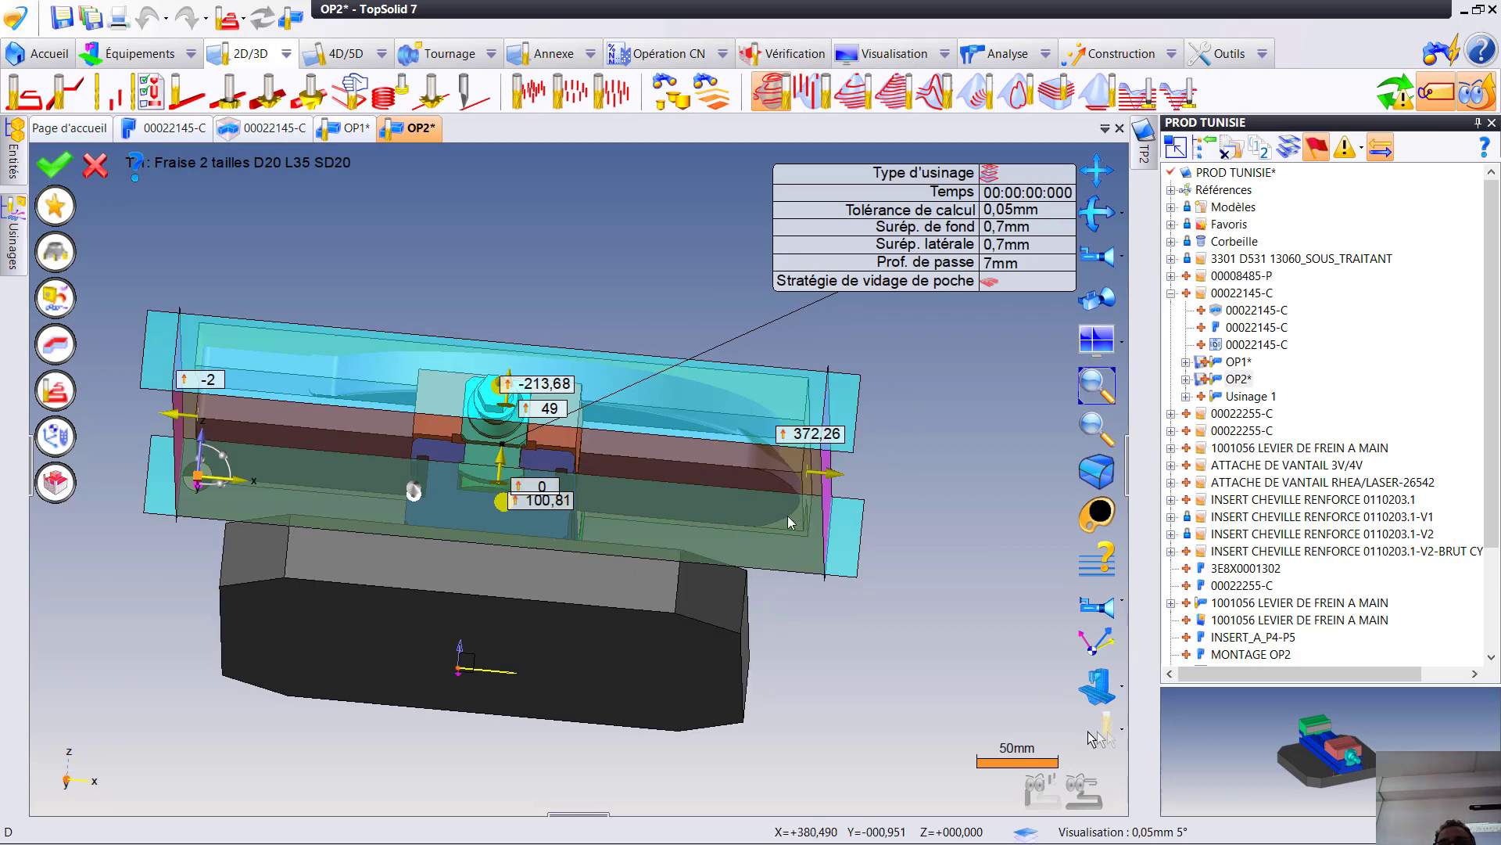
mouse_move(794, 489)
middle_down()
mouse_move(821, 519)
mouse_move(788, 503)
middle_up()
scroll(358, 419, up, 2)
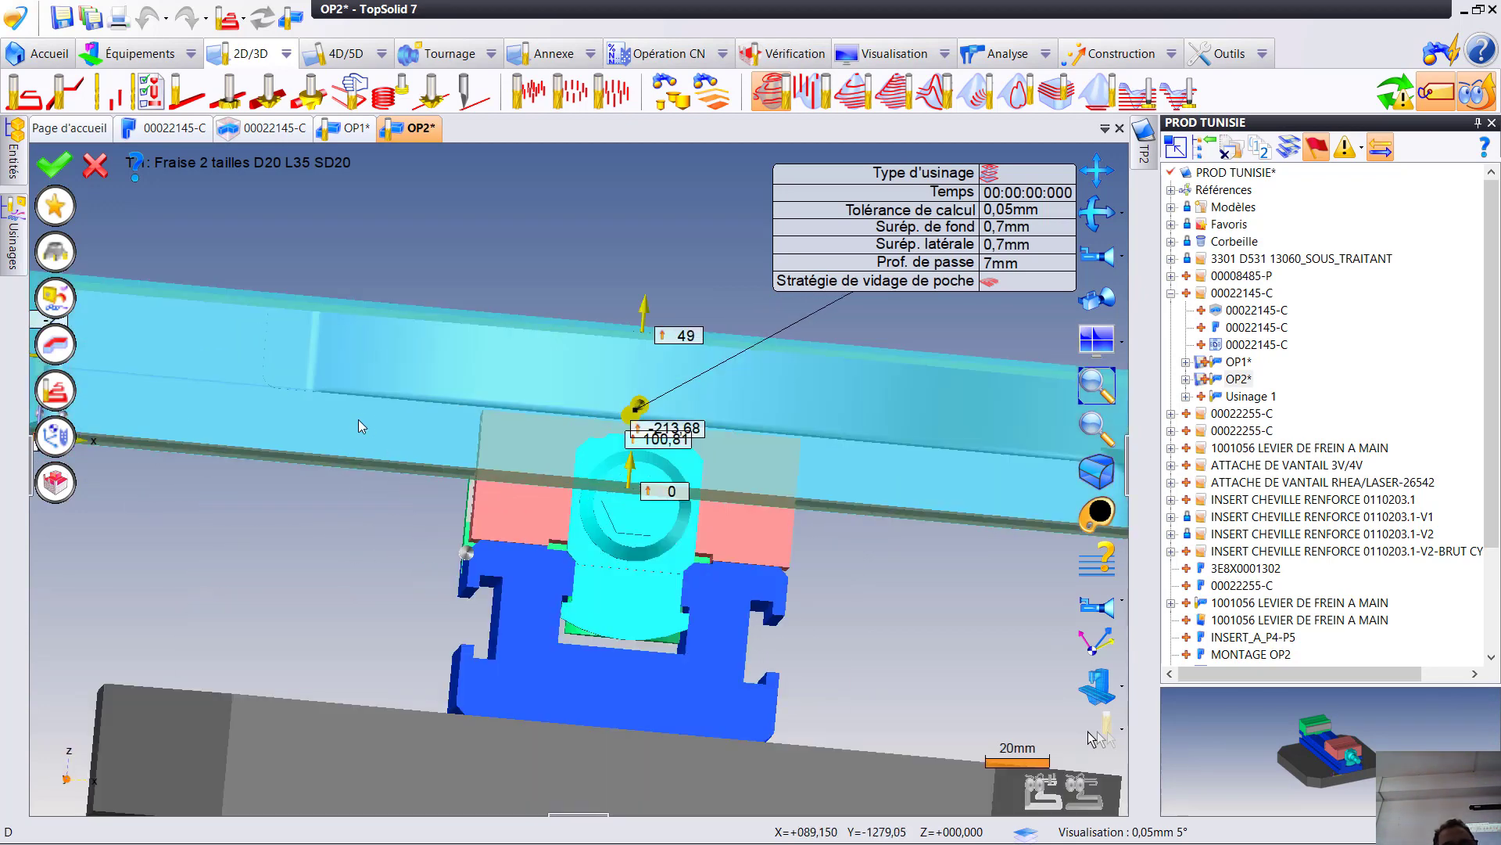
scroll(383, 424, down, 1)
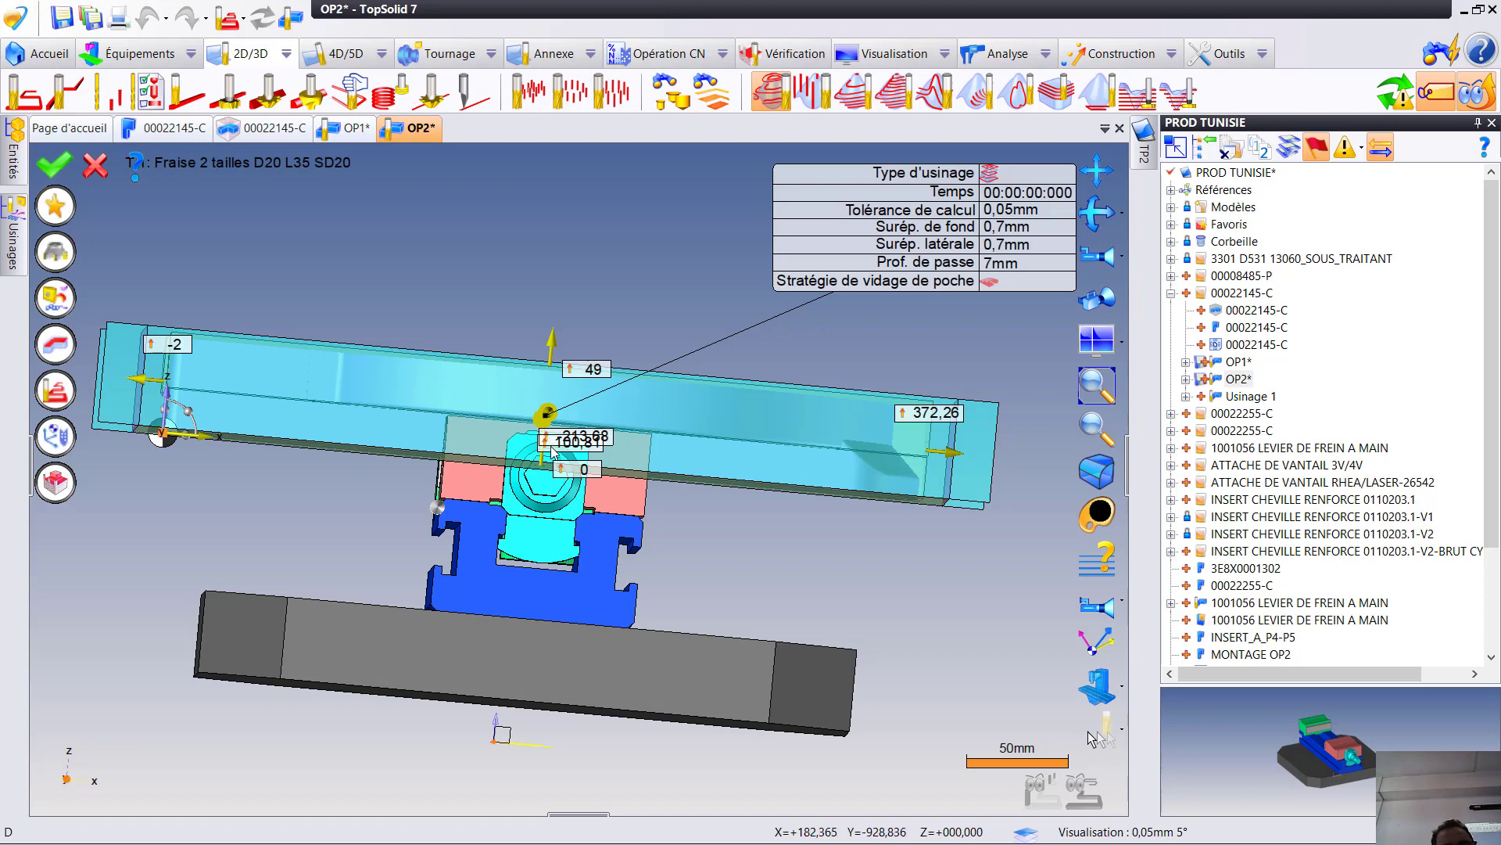
scroll(553, 456, up, 2)
middle_drag(554, 458, 605, 472)
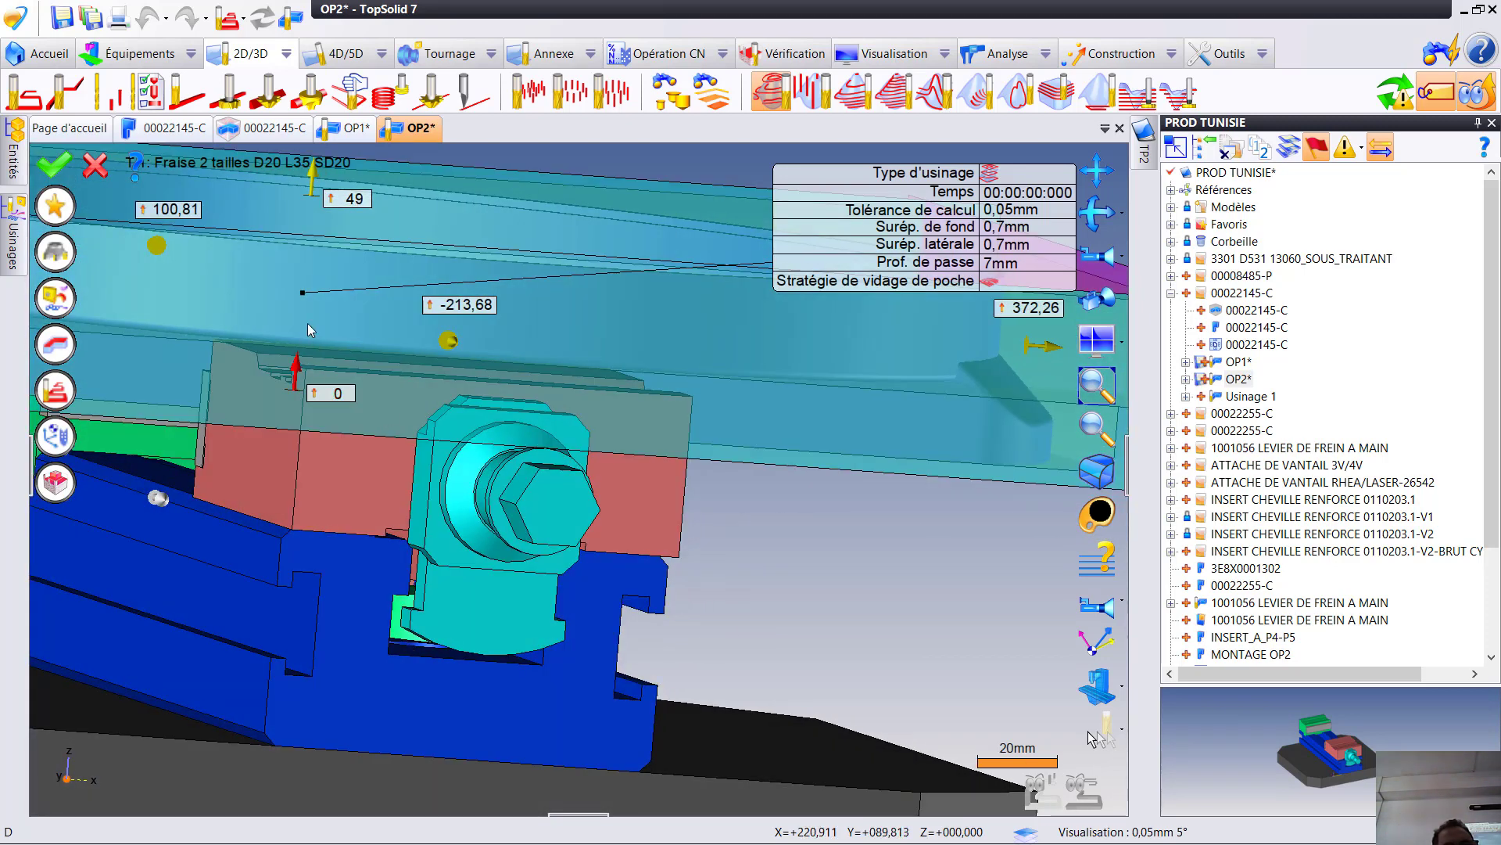
scroll(372, 372, down, 5)
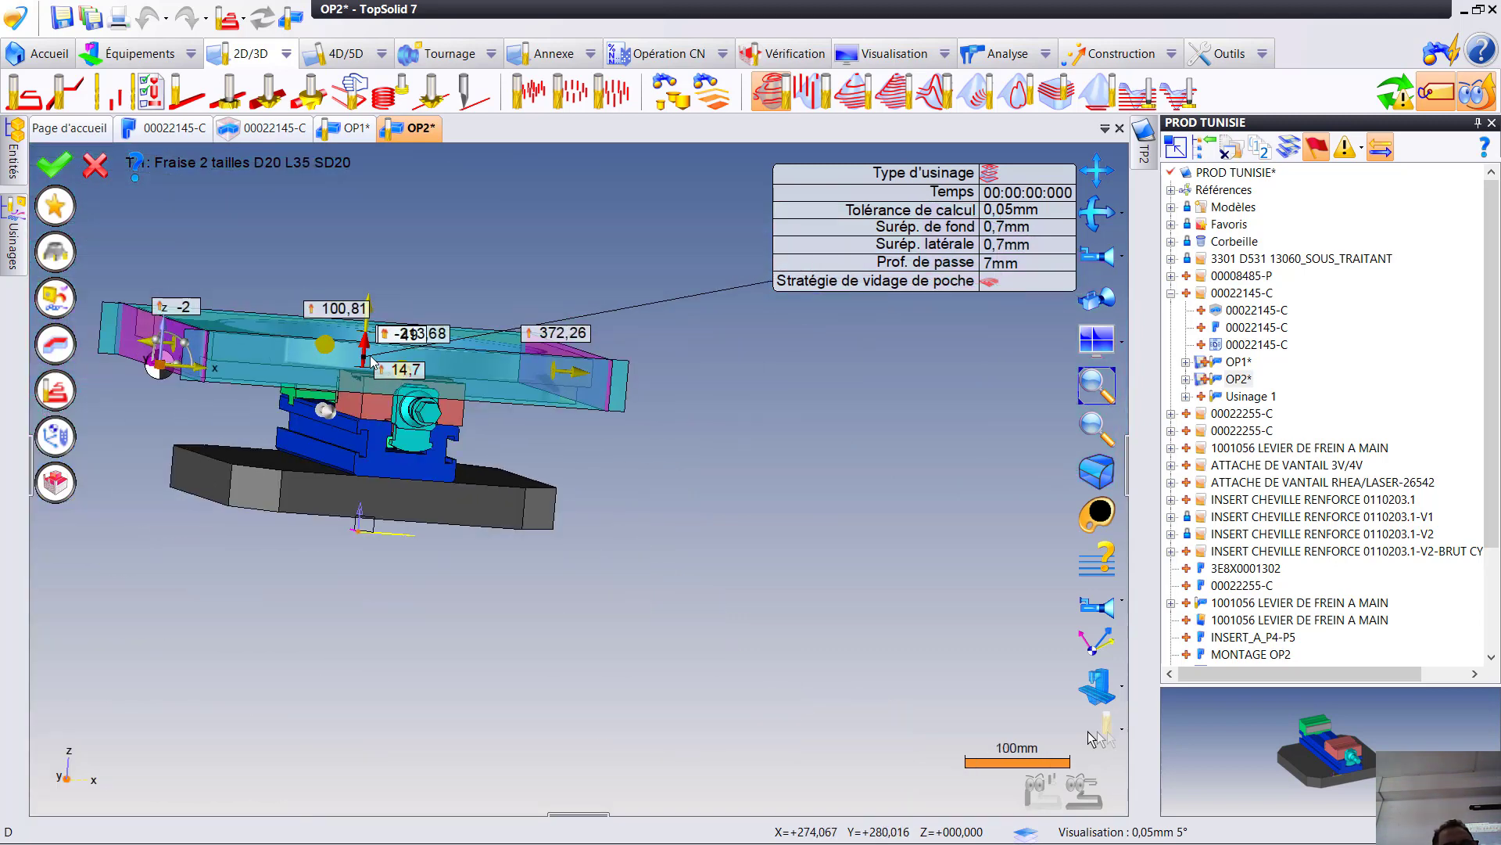
- Check the roughing limits around the part and vise, and validate the operation to compute its toolpath
middle_drag(388, 360, 342, 335)
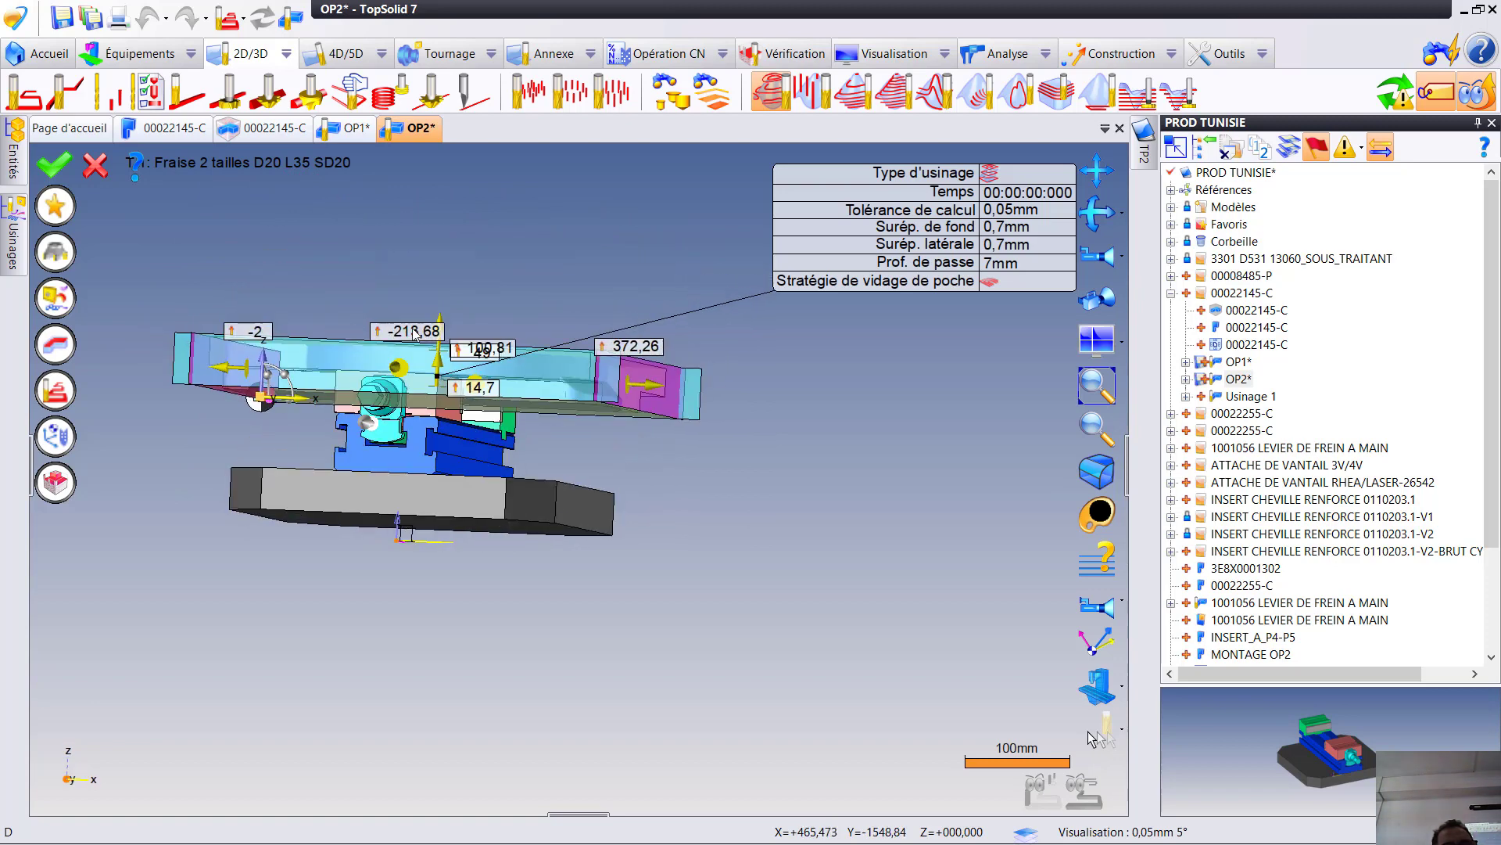
scroll(416, 337, up, 2)
middle_drag(460, 340, 518, 554)
scroll(473, 364, up, 3)
scroll(316, 467, down, 4)
scroll(317, 472, down, 2)
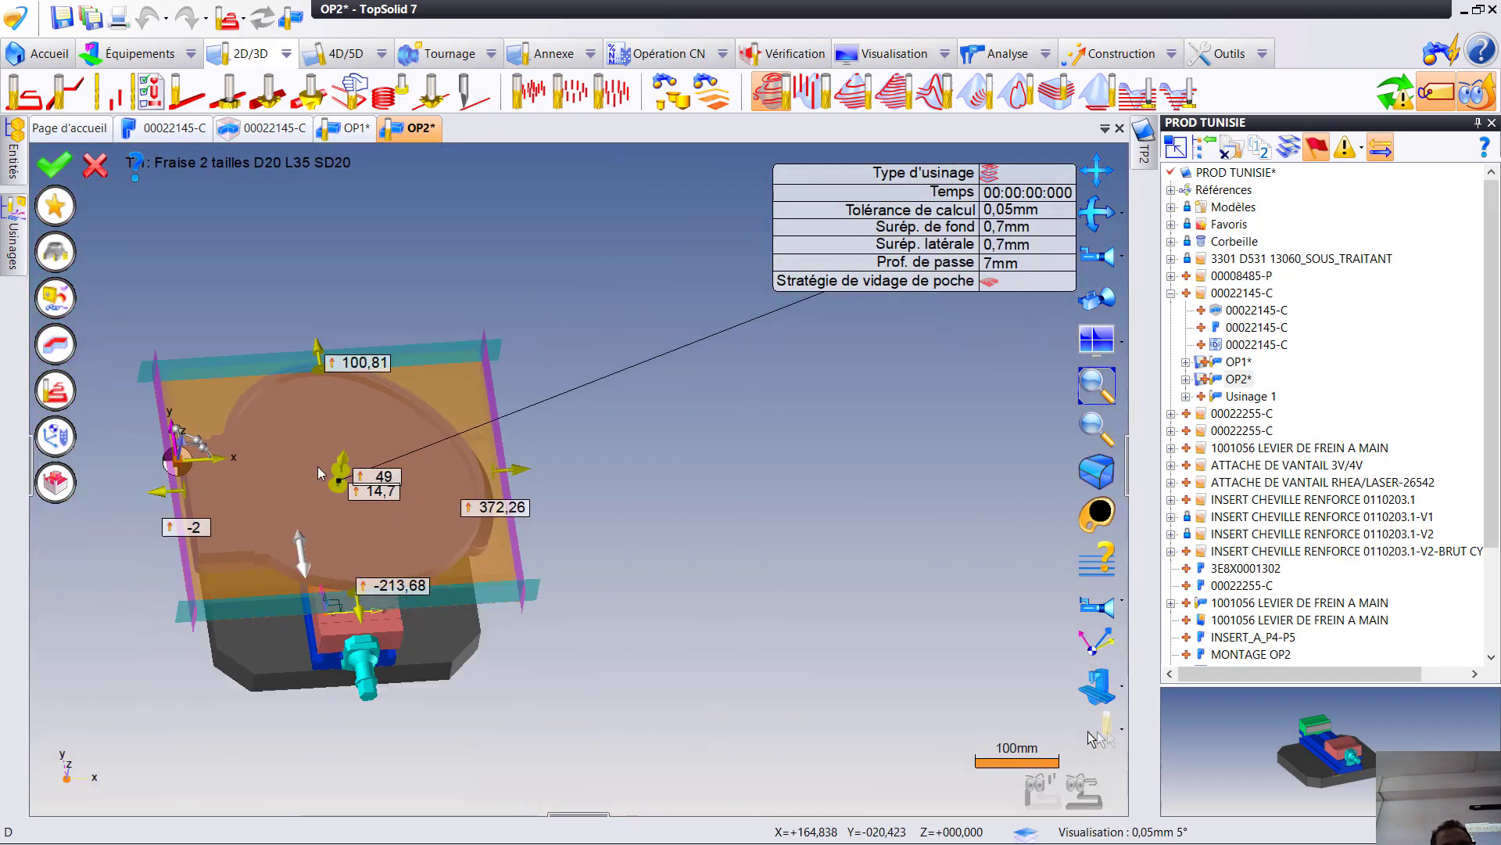
click(54, 164)
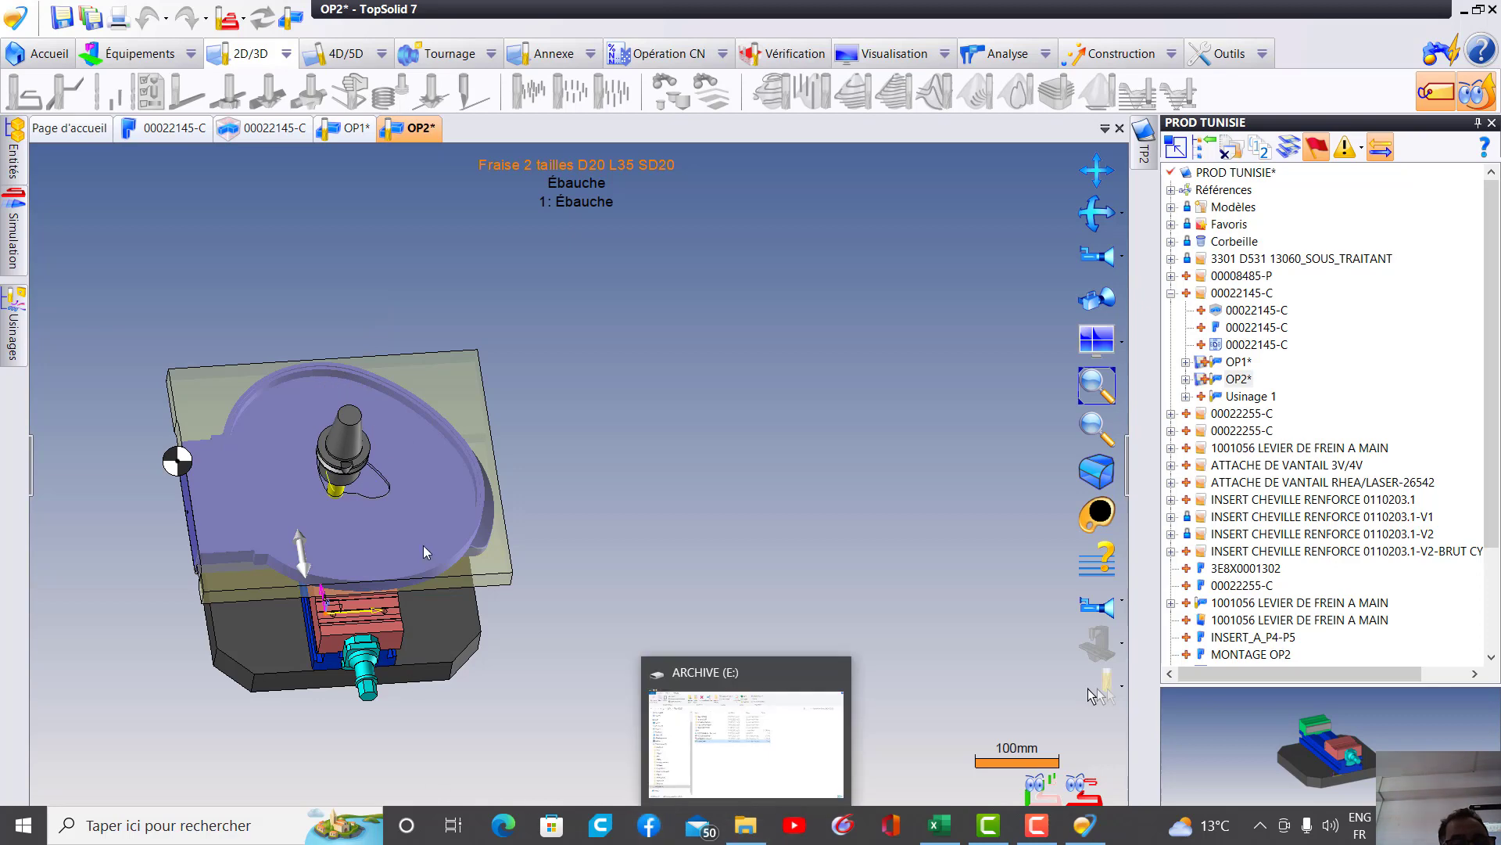
- Review the roughing toolpath simulation on the clamped part, examine its rounded outer corner up close, and exit the simulation
middle_drag(436, 442, 411, 588)
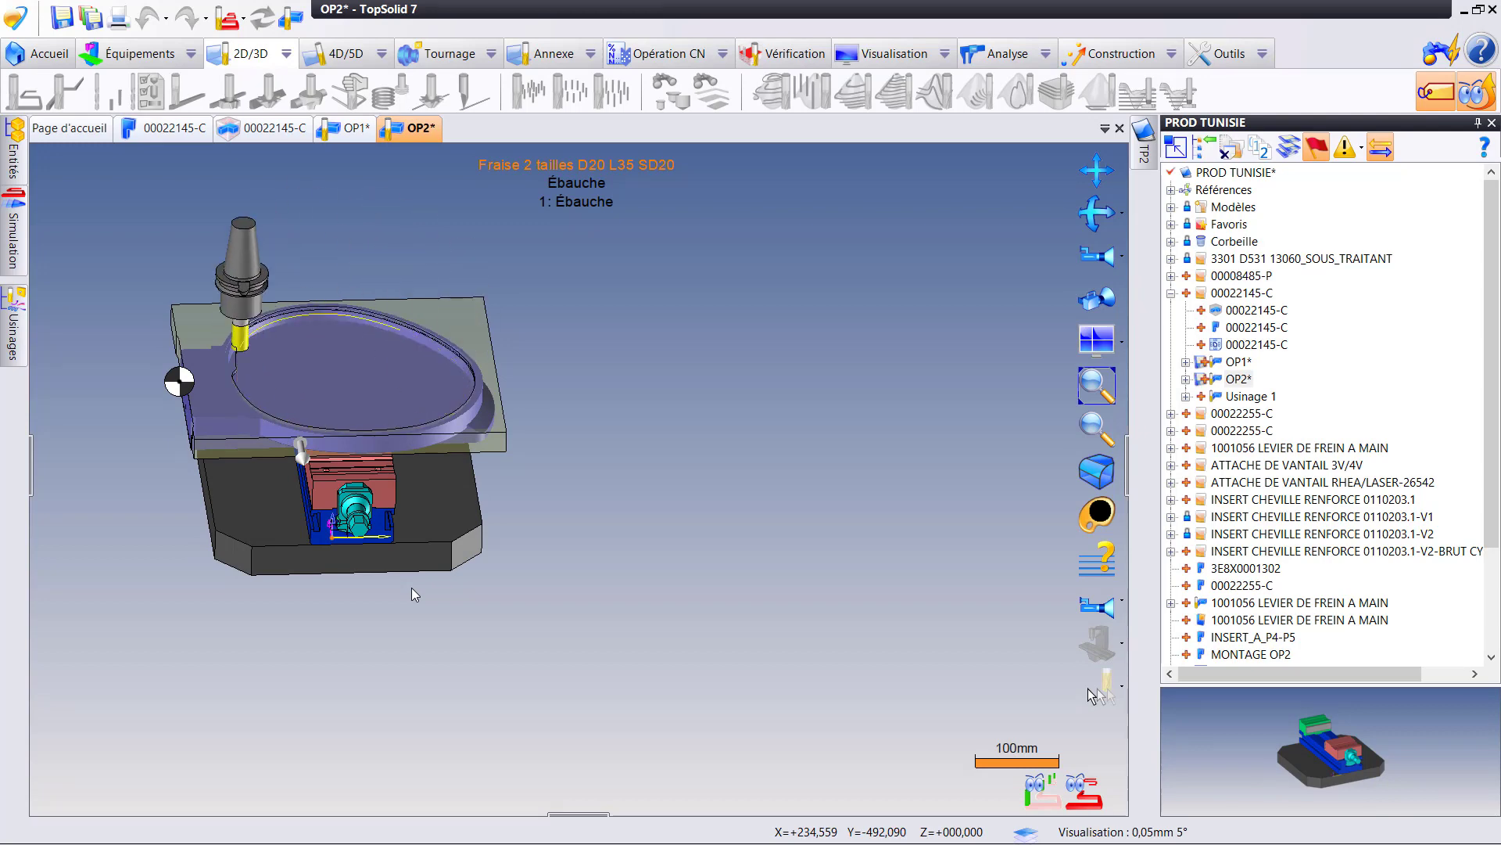
scroll(232, 383, up, 3)
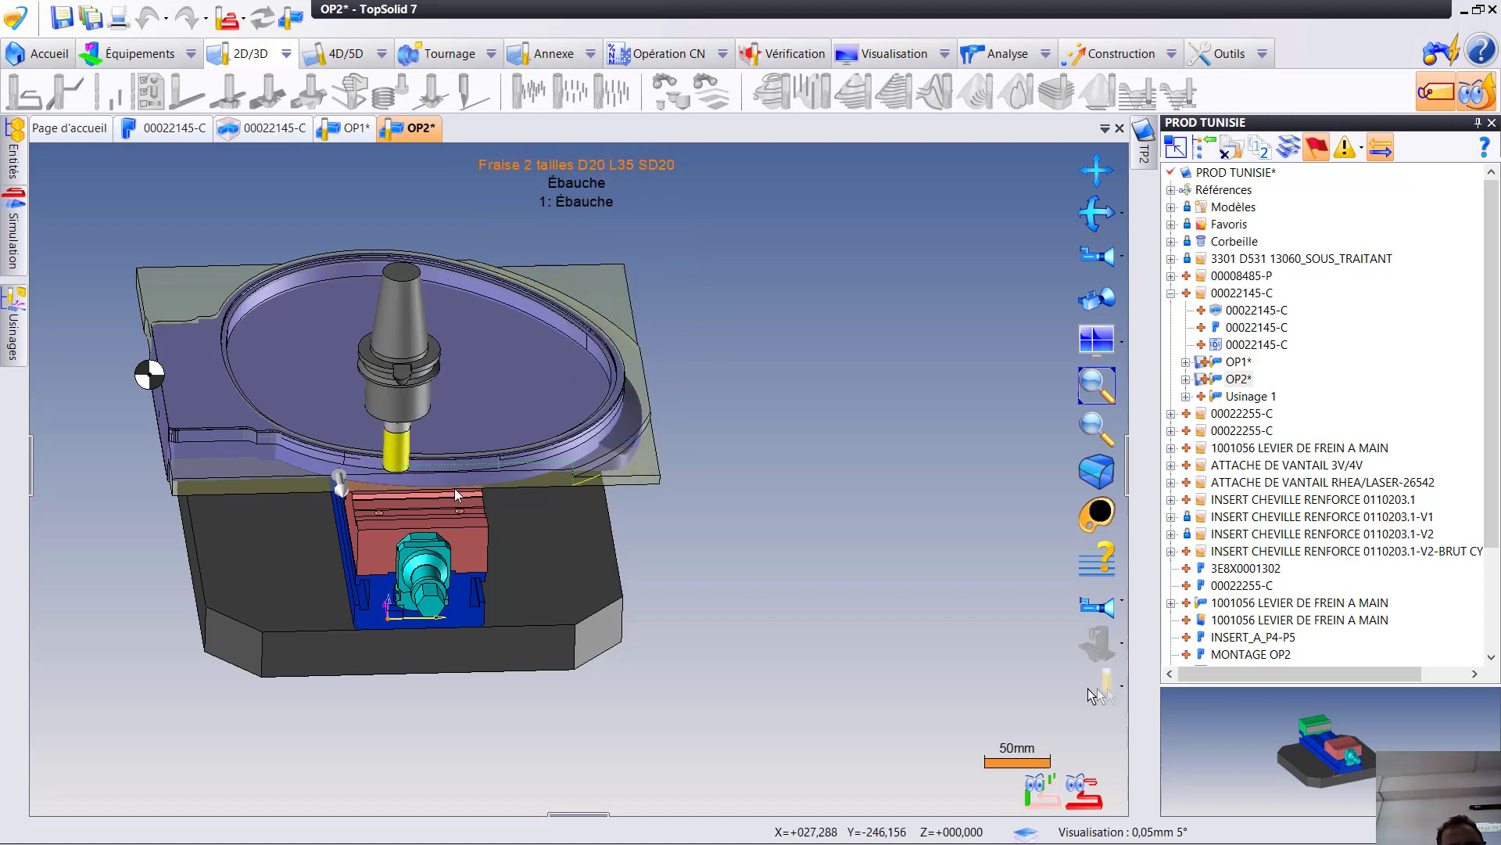
scroll(624, 438, up, 3)
scroll(617, 435, up, 4)
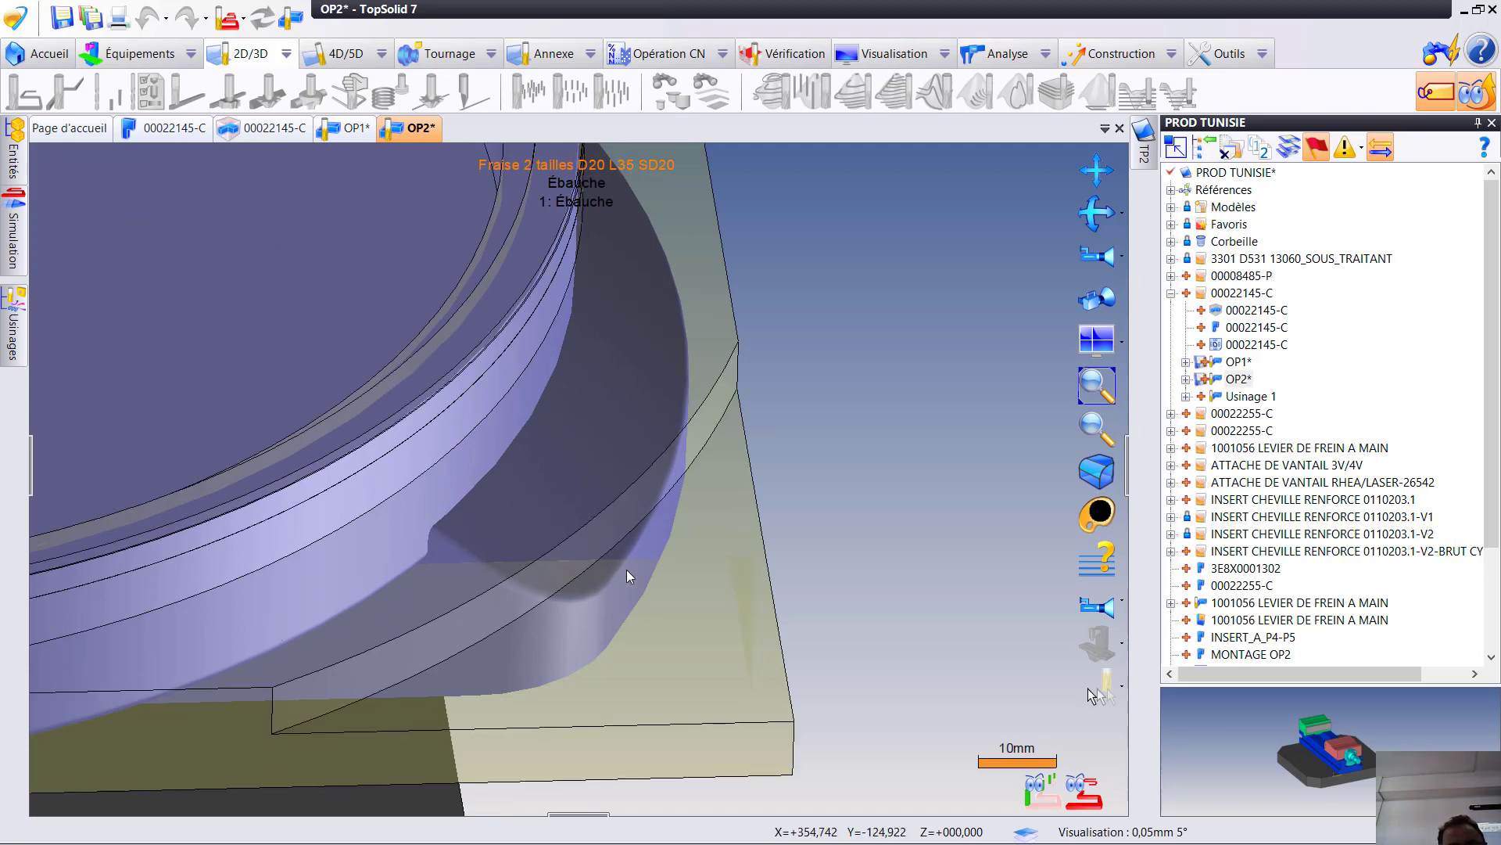
scroll(467, 616, down, 10)
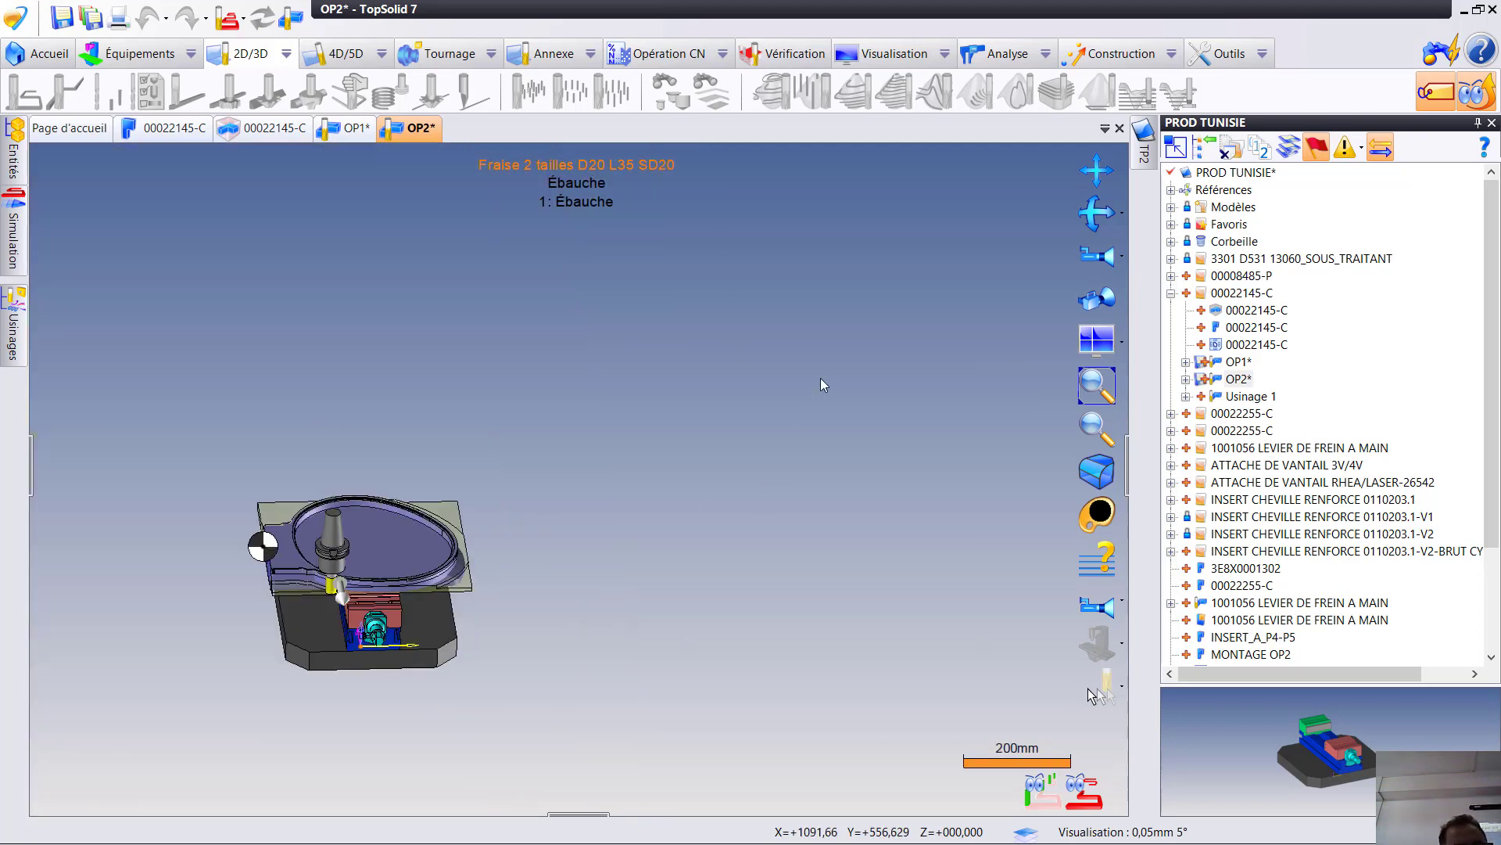
right_click(820, 385)
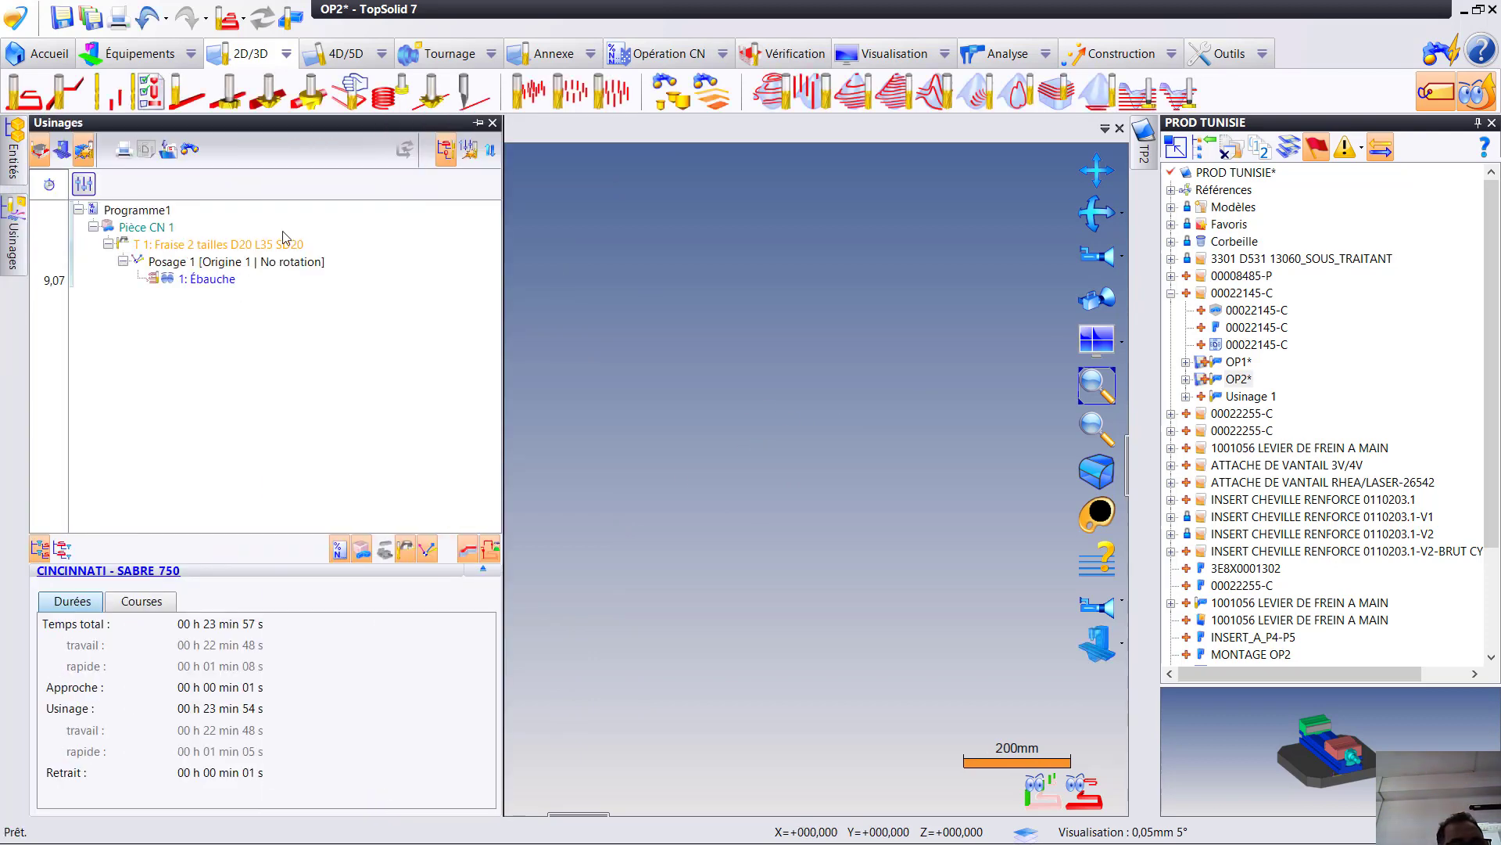
- Create a flank milling operation (Par le flanc) on the part's outer side face with the Fraise 2 tailles D20 L35 SD20
click(223, 282)
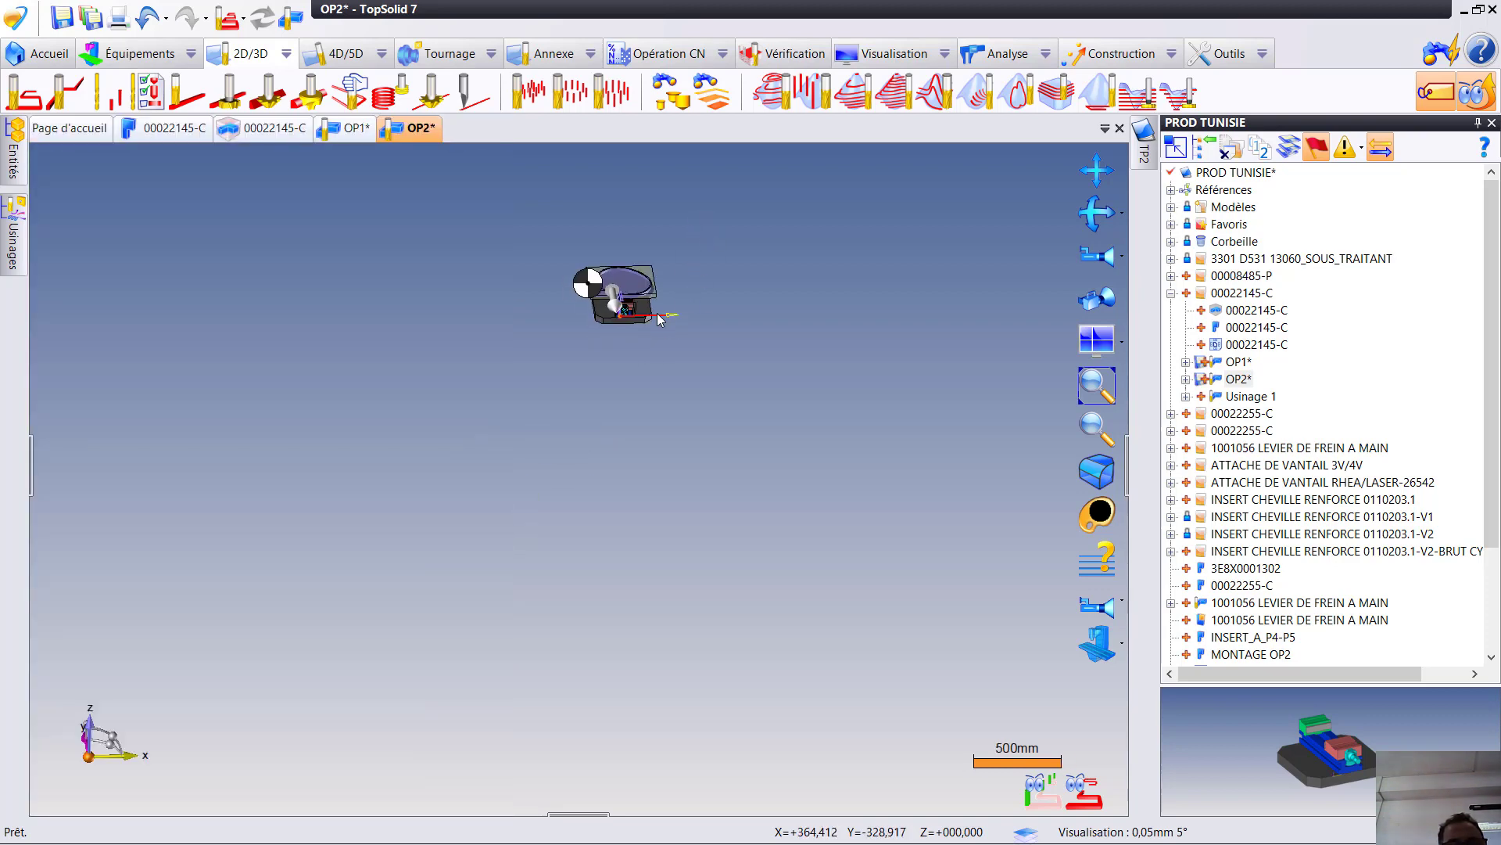
scroll(647, 295, up, 6)
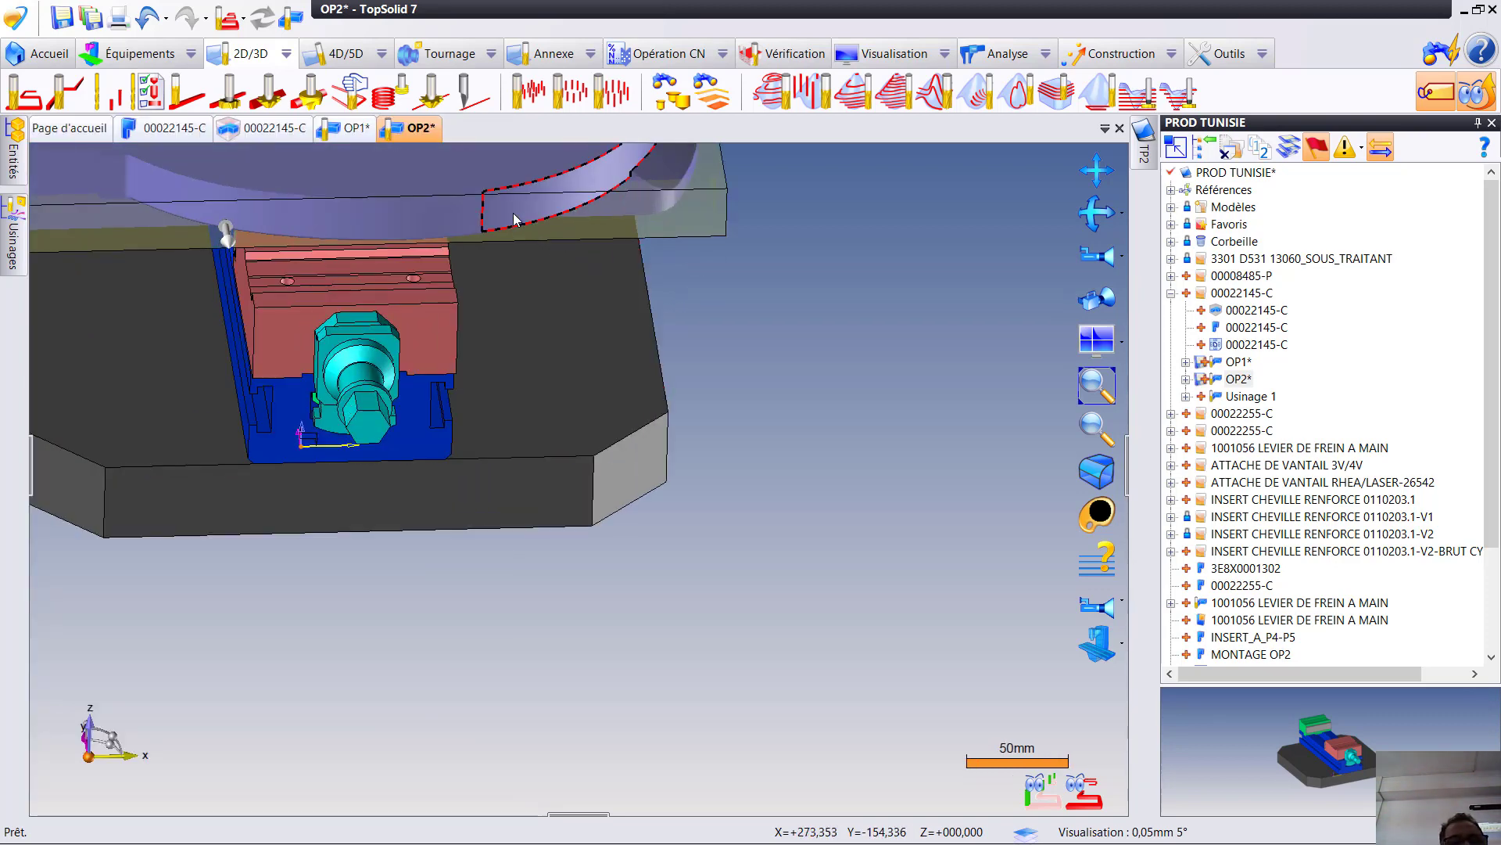
scroll(675, 186, up, 2)
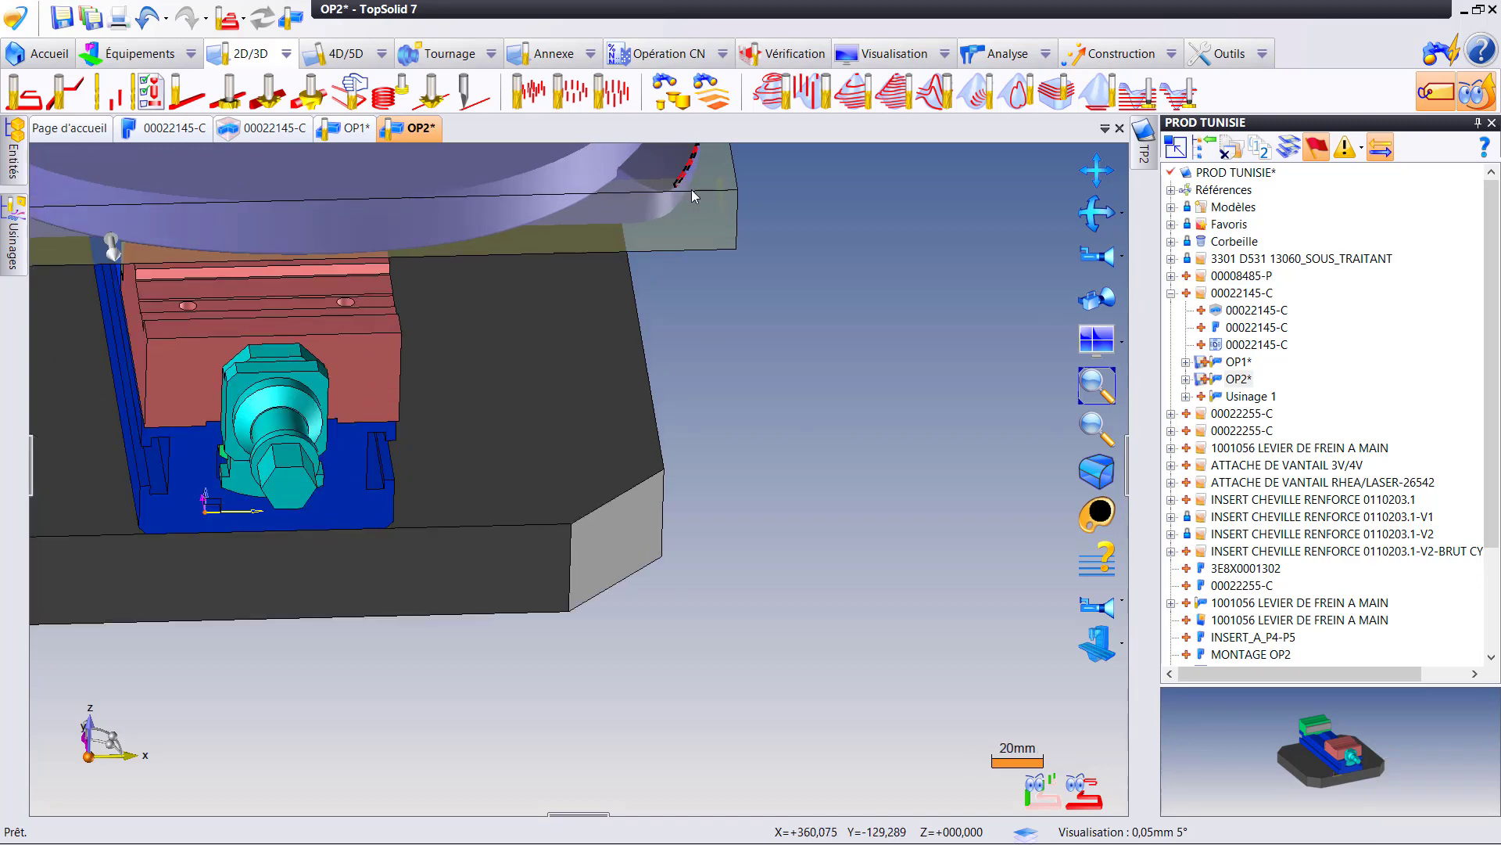
scroll(336, 314, down, 5)
right_click(227, 286)
click(329, 75)
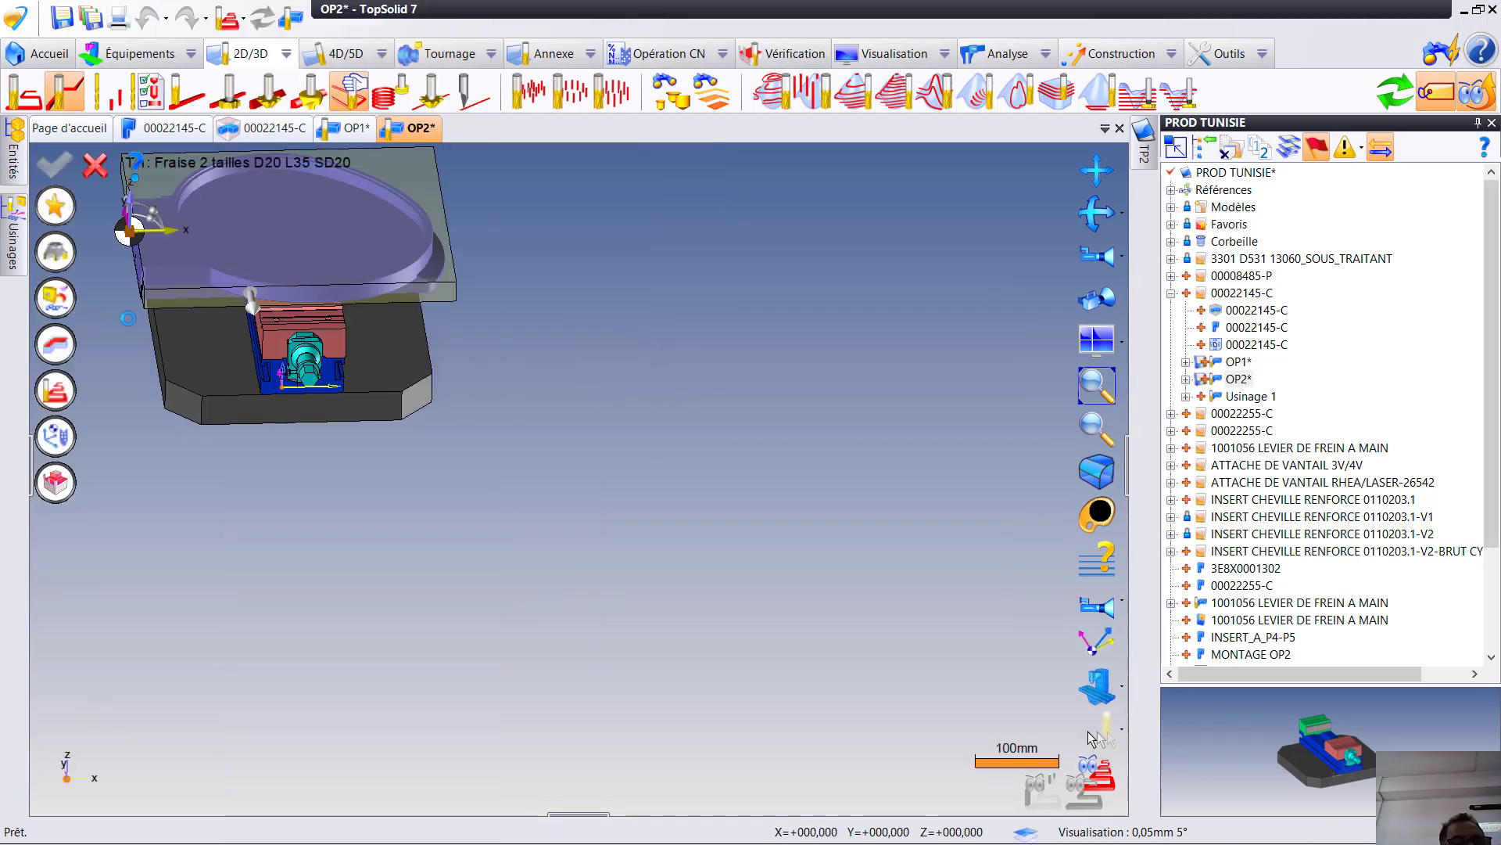
middle_drag(648, 426, 655, 434)
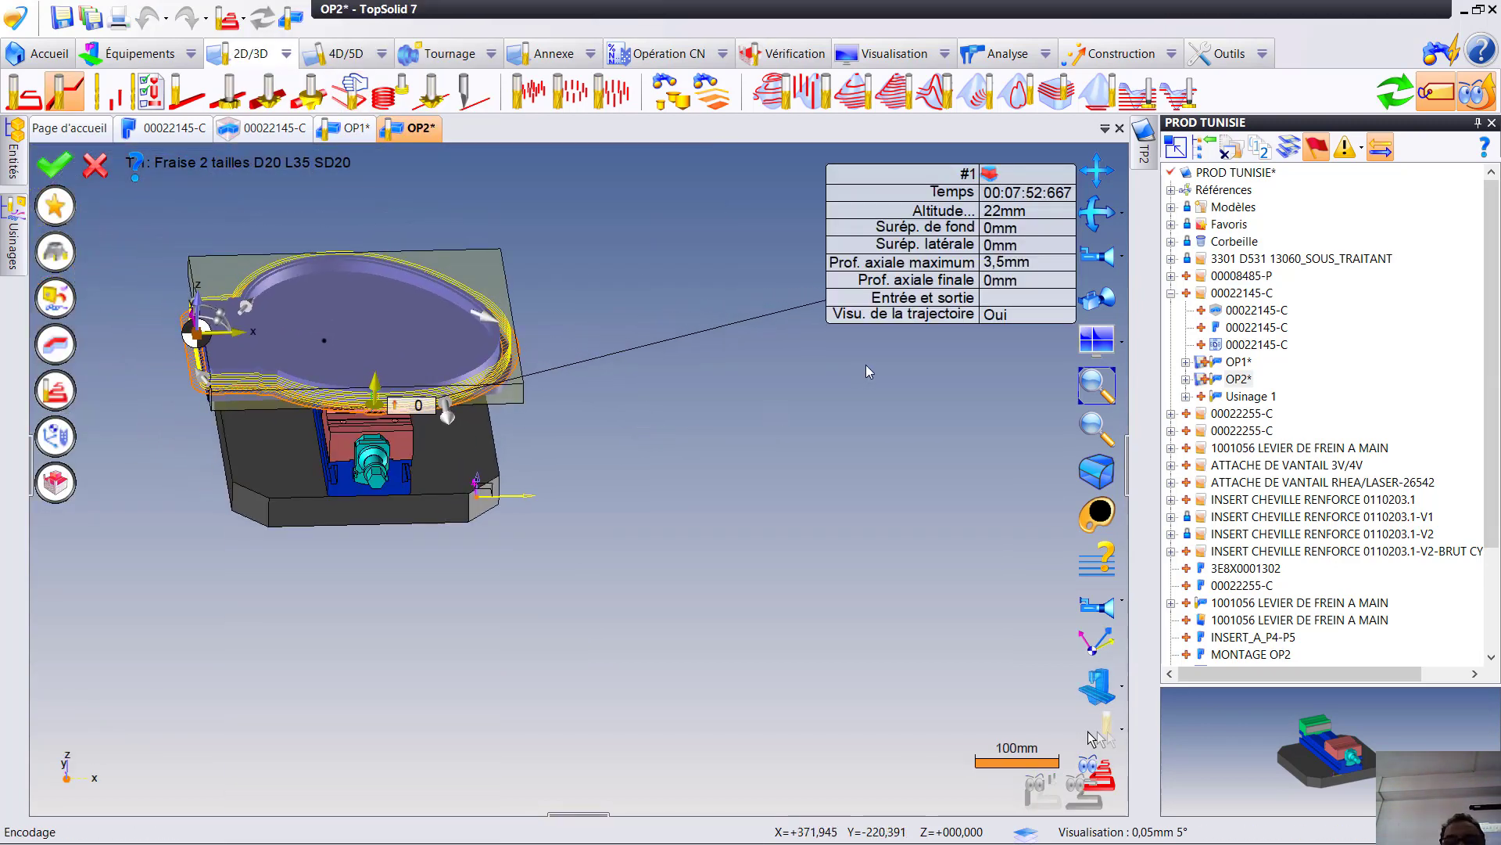
- Set the flank milling's lateral allowance to 0.2 mm, validate it, and place it before the roughing with the toolpaths recomputed
click(1000, 229)
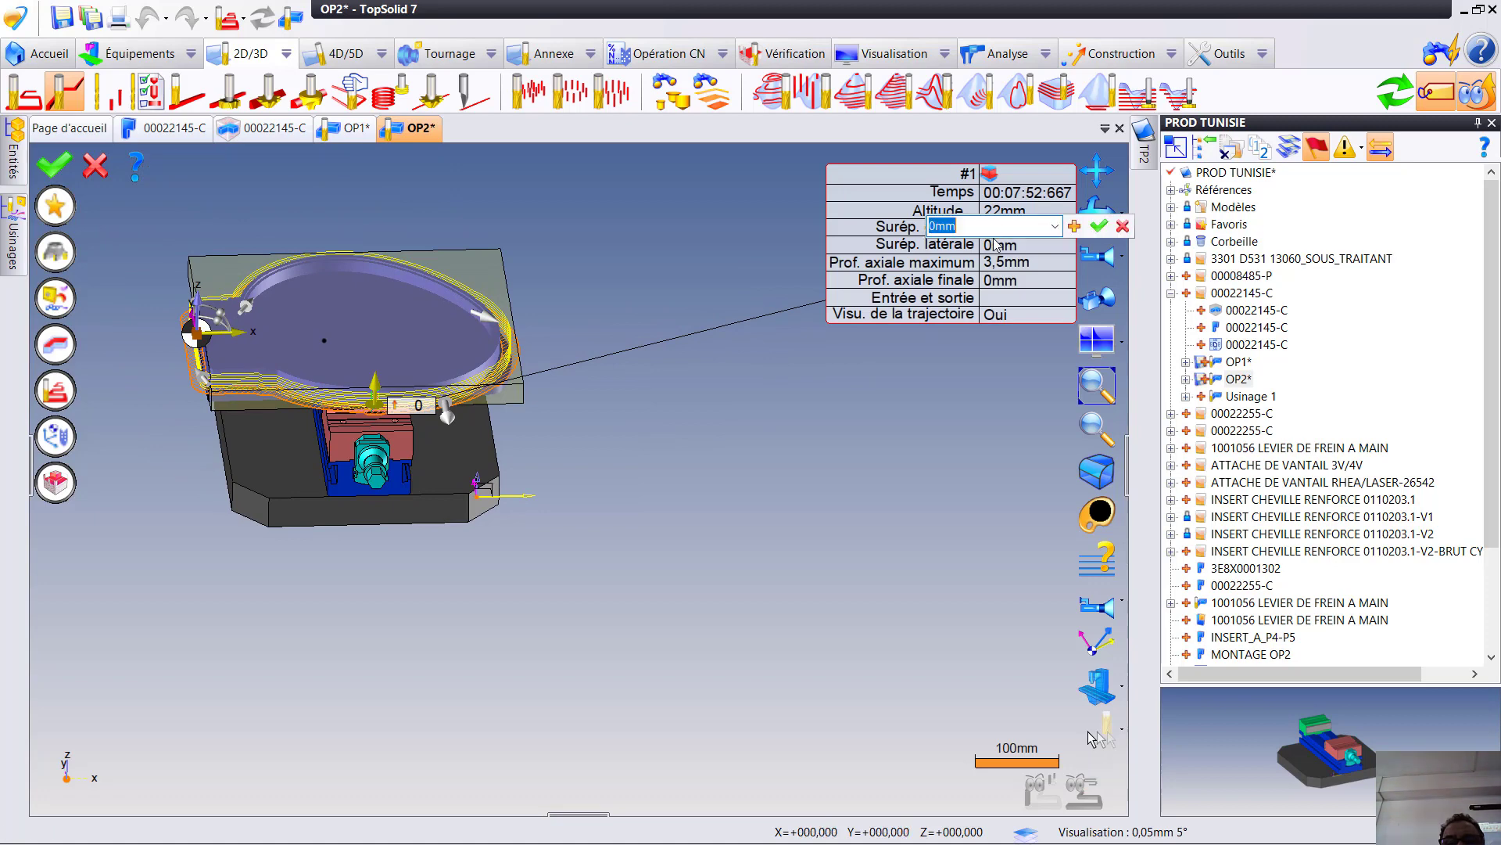
click(1001, 248)
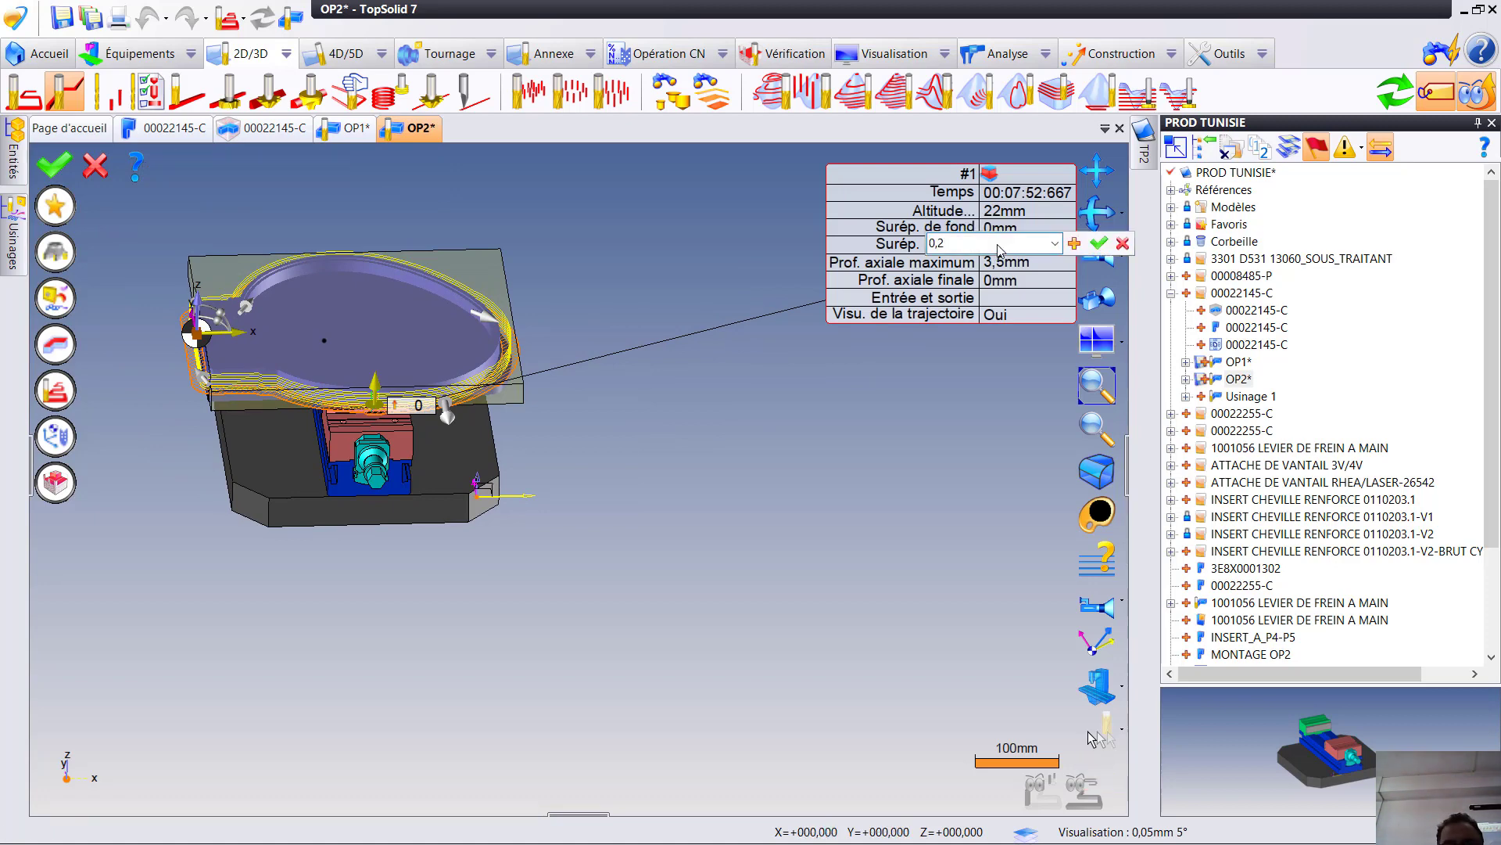
key(Return)
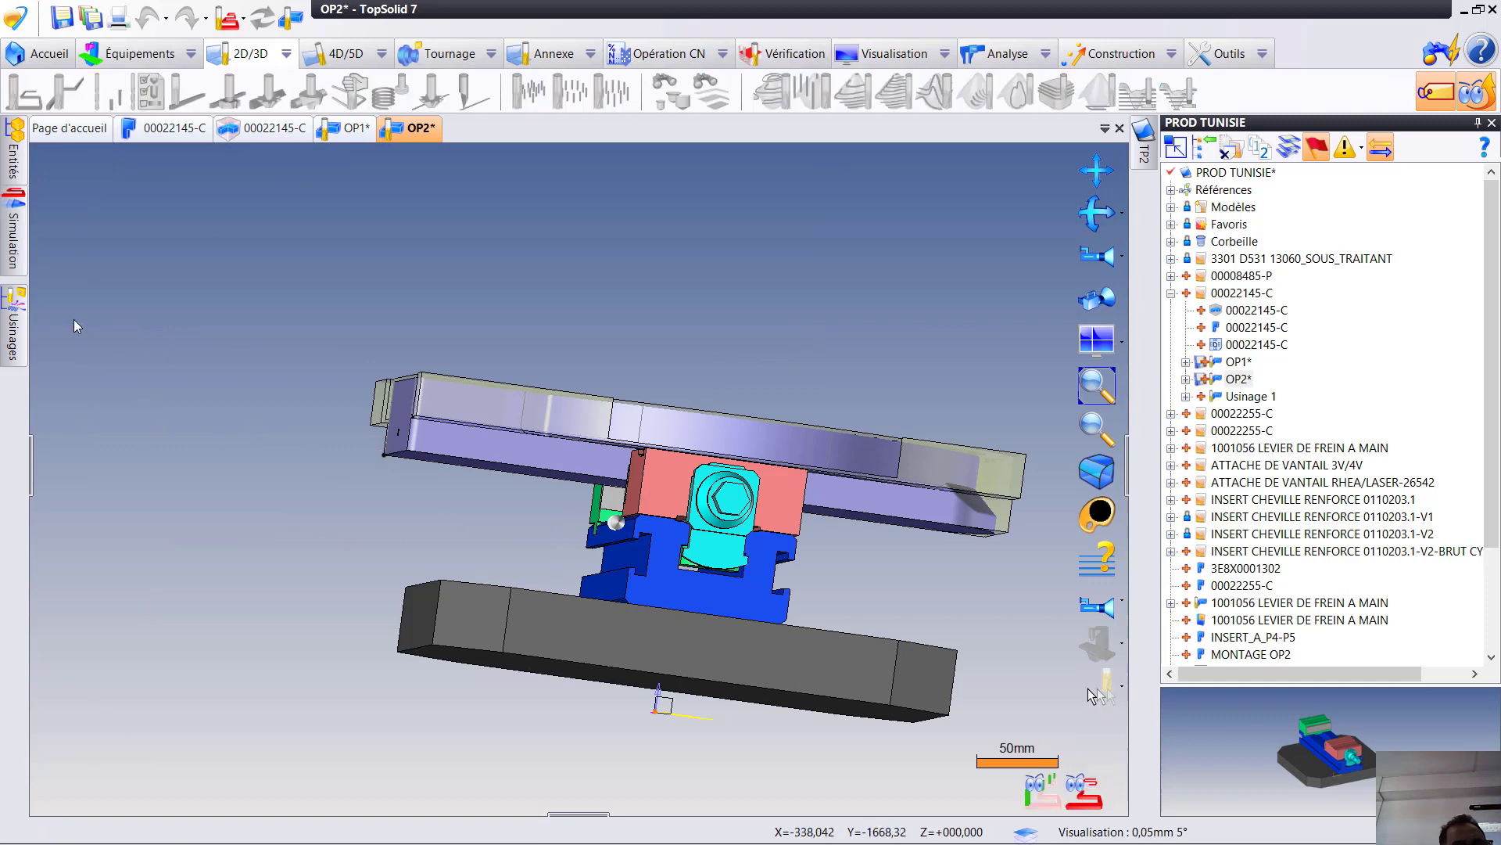
click(235, 364)
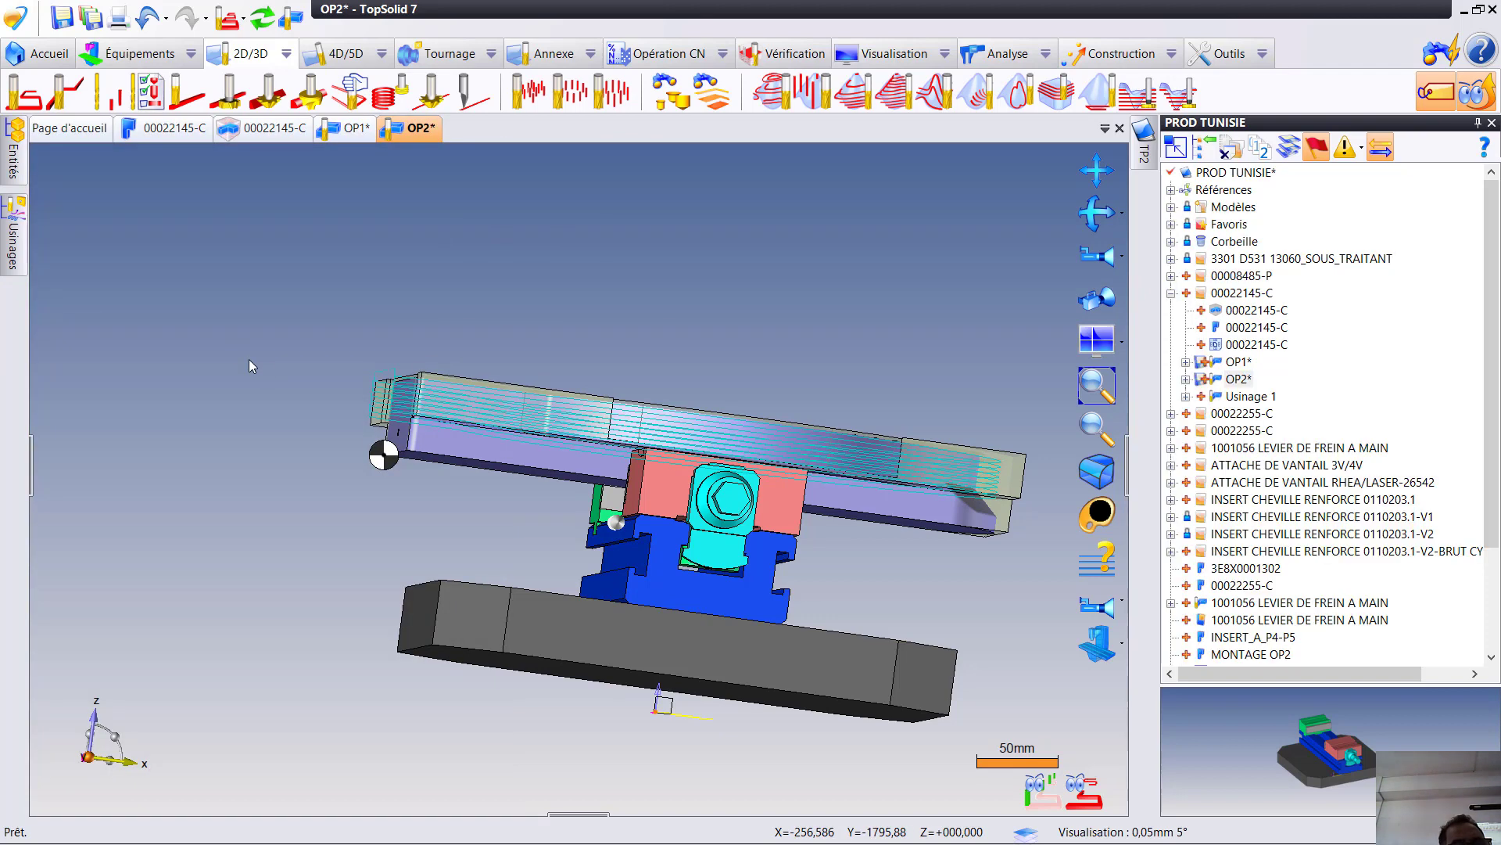
click(264, 18)
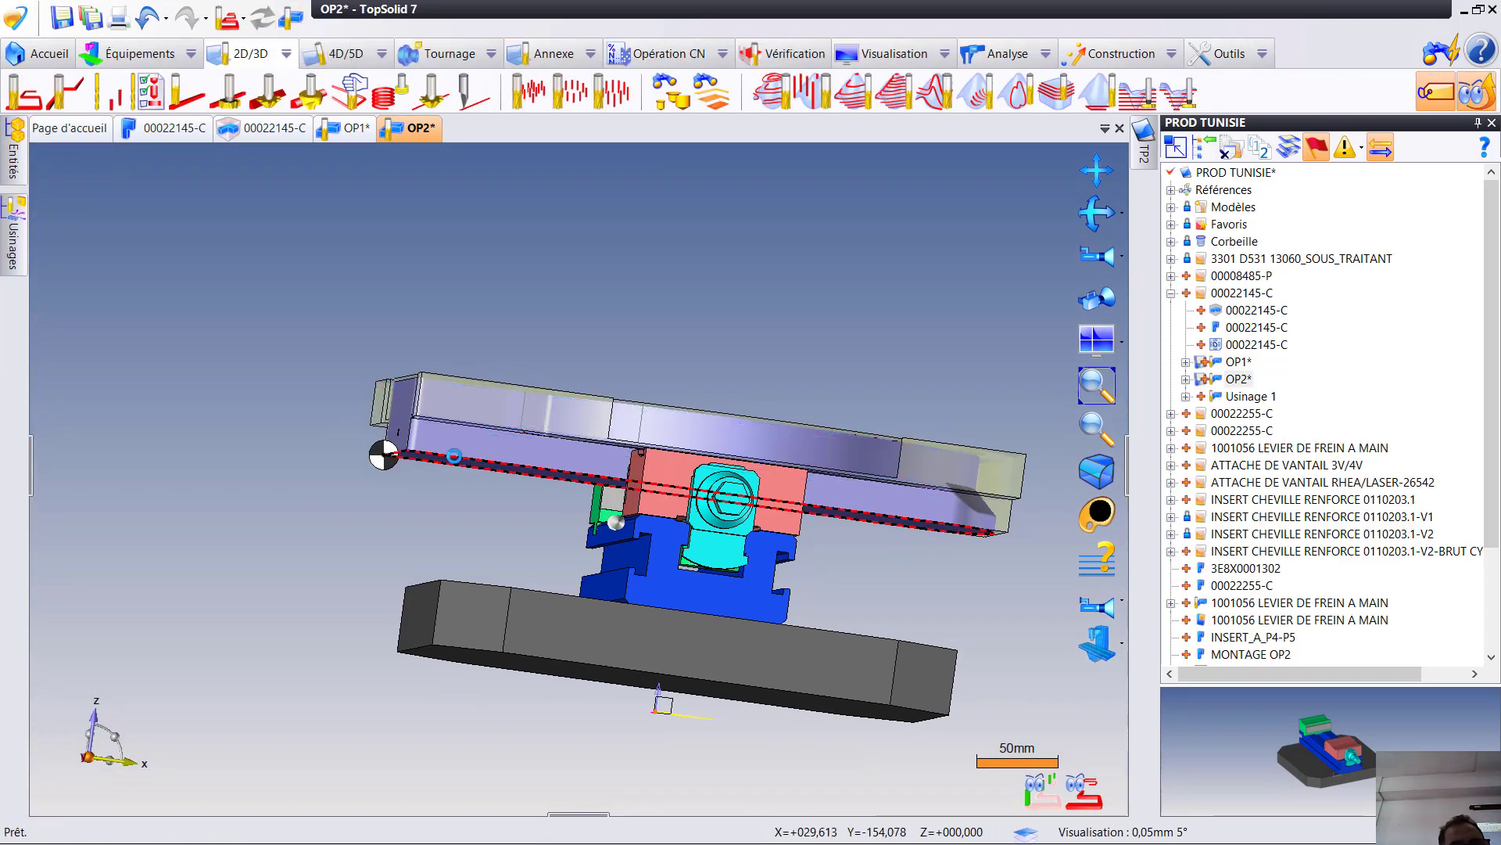
- Run the machining verification on the flank milling and roughing operations, examine the material removal around the part up close, and exit
click(9, 254)
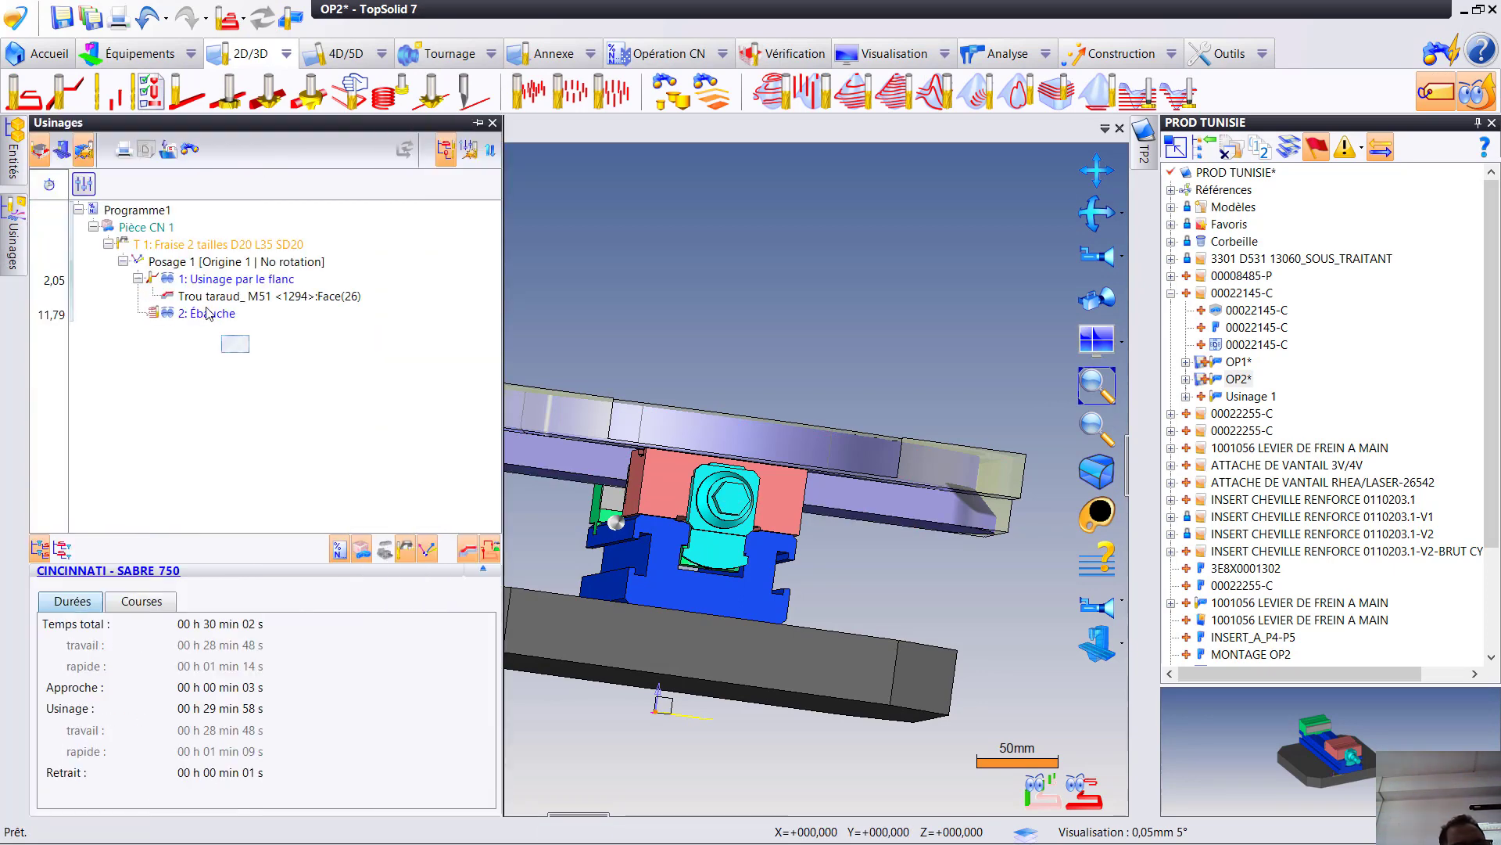
drag(208, 314, 188, 238)
right_click(203, 283)
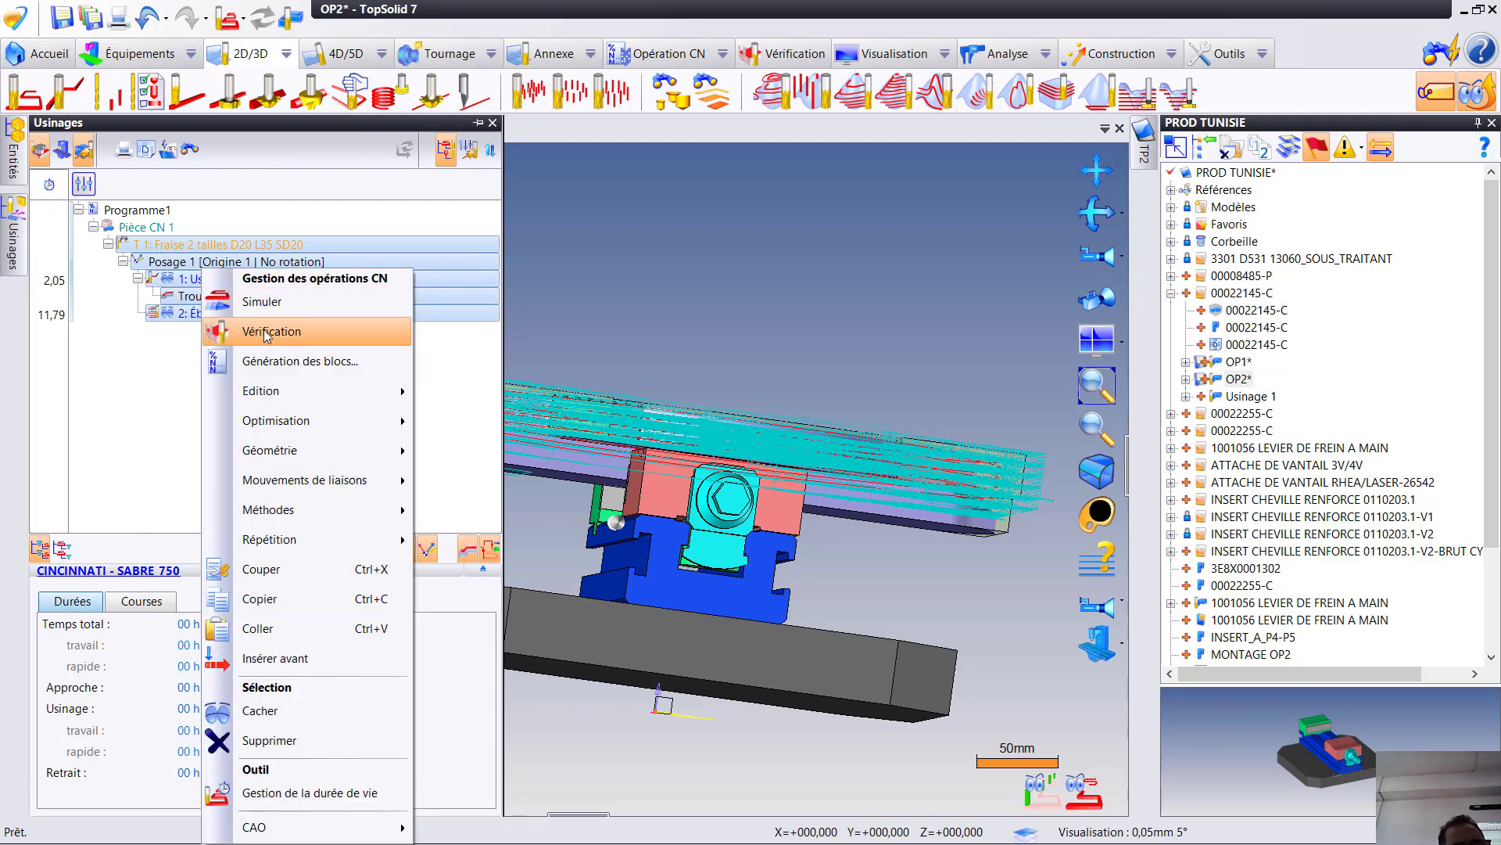
click(271, 332)
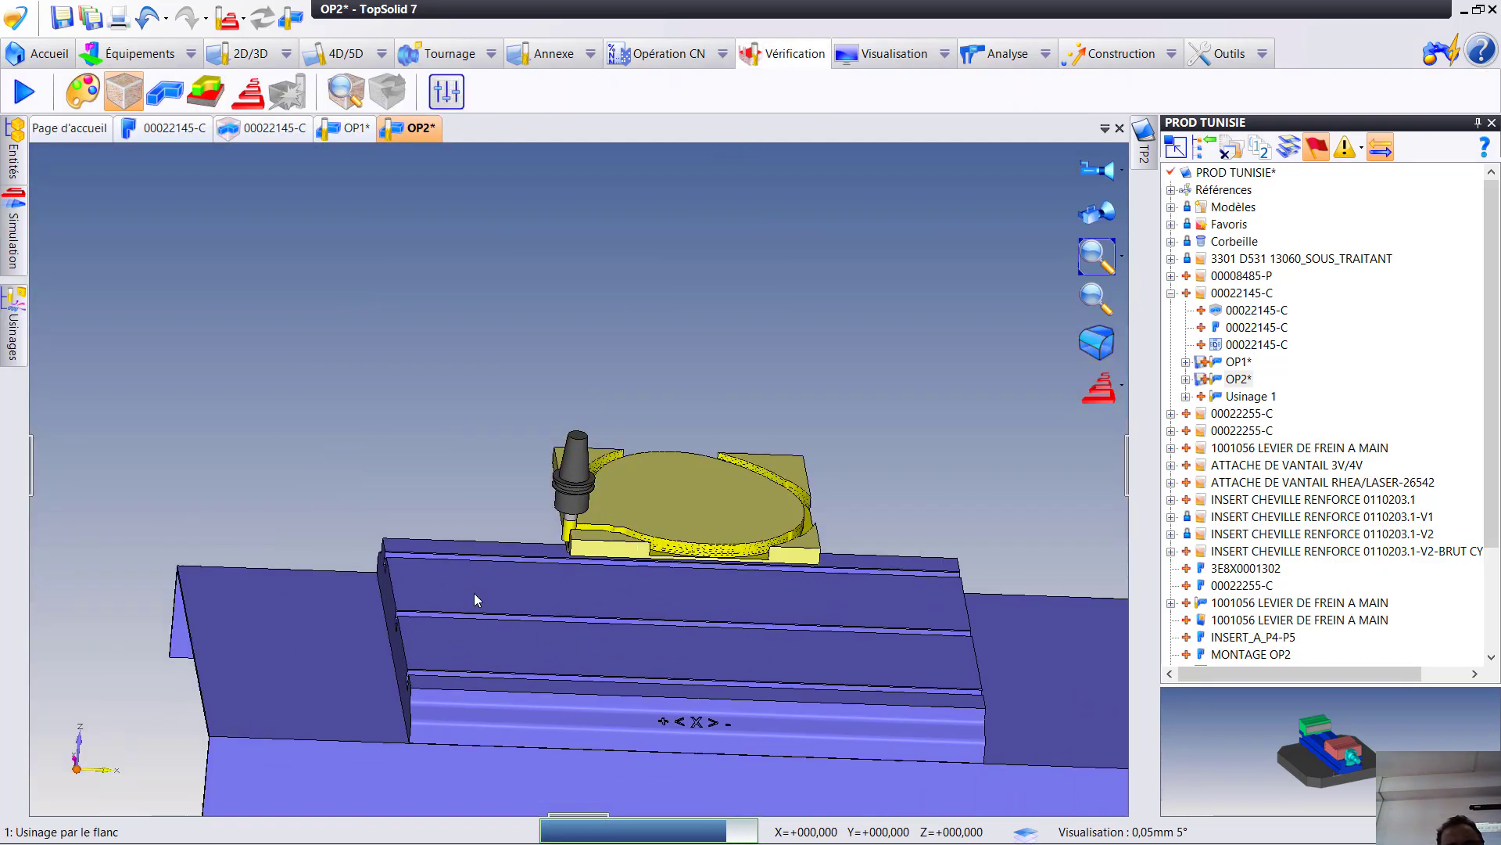
right_click(333, 422)
click(374, 407)
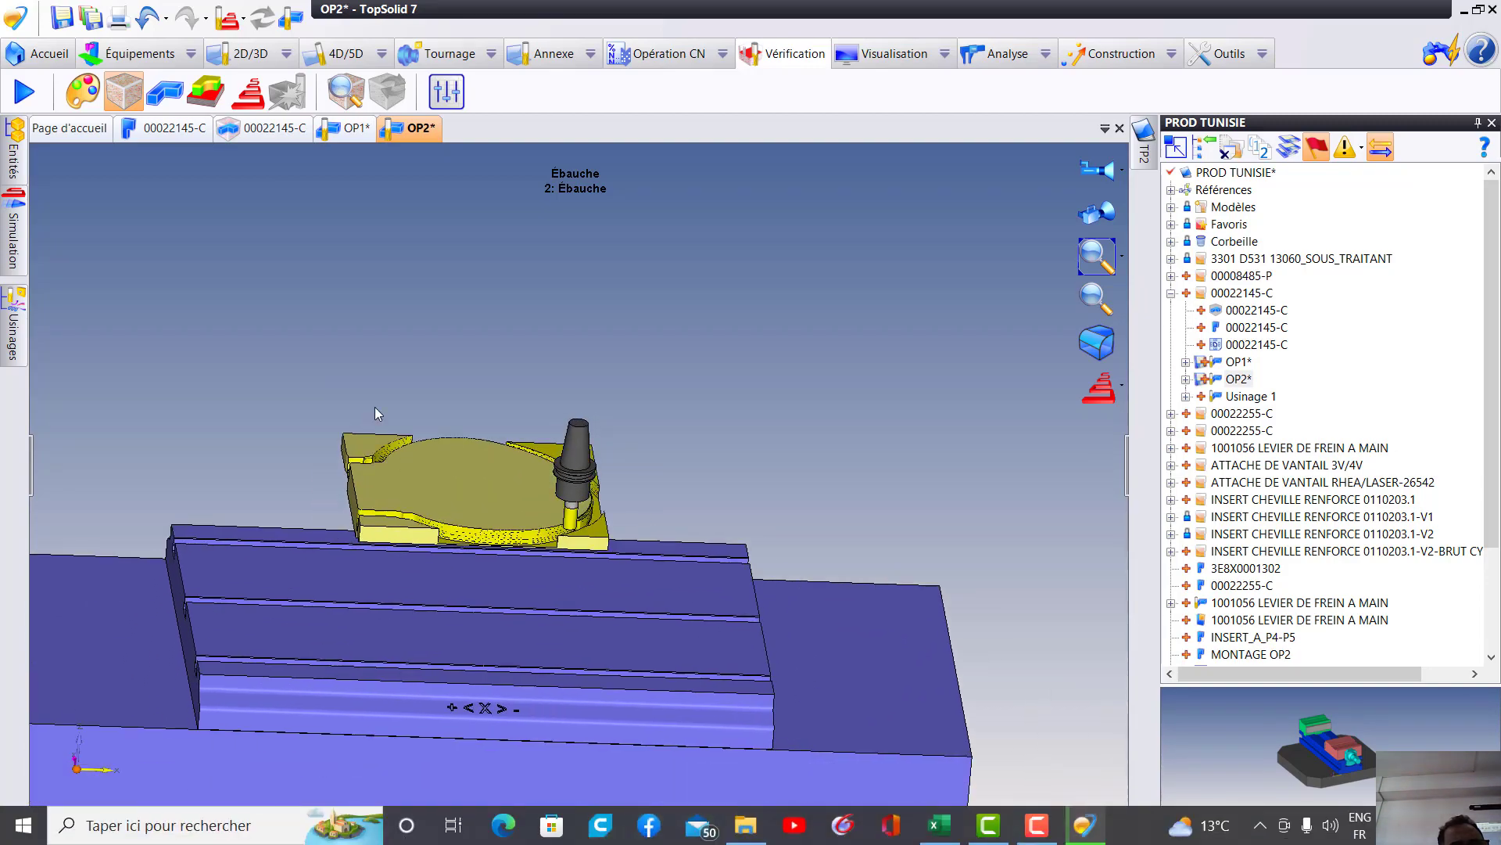
right_click(374, 407)
click(555, 556)
scroll(555, 556, up, 4)
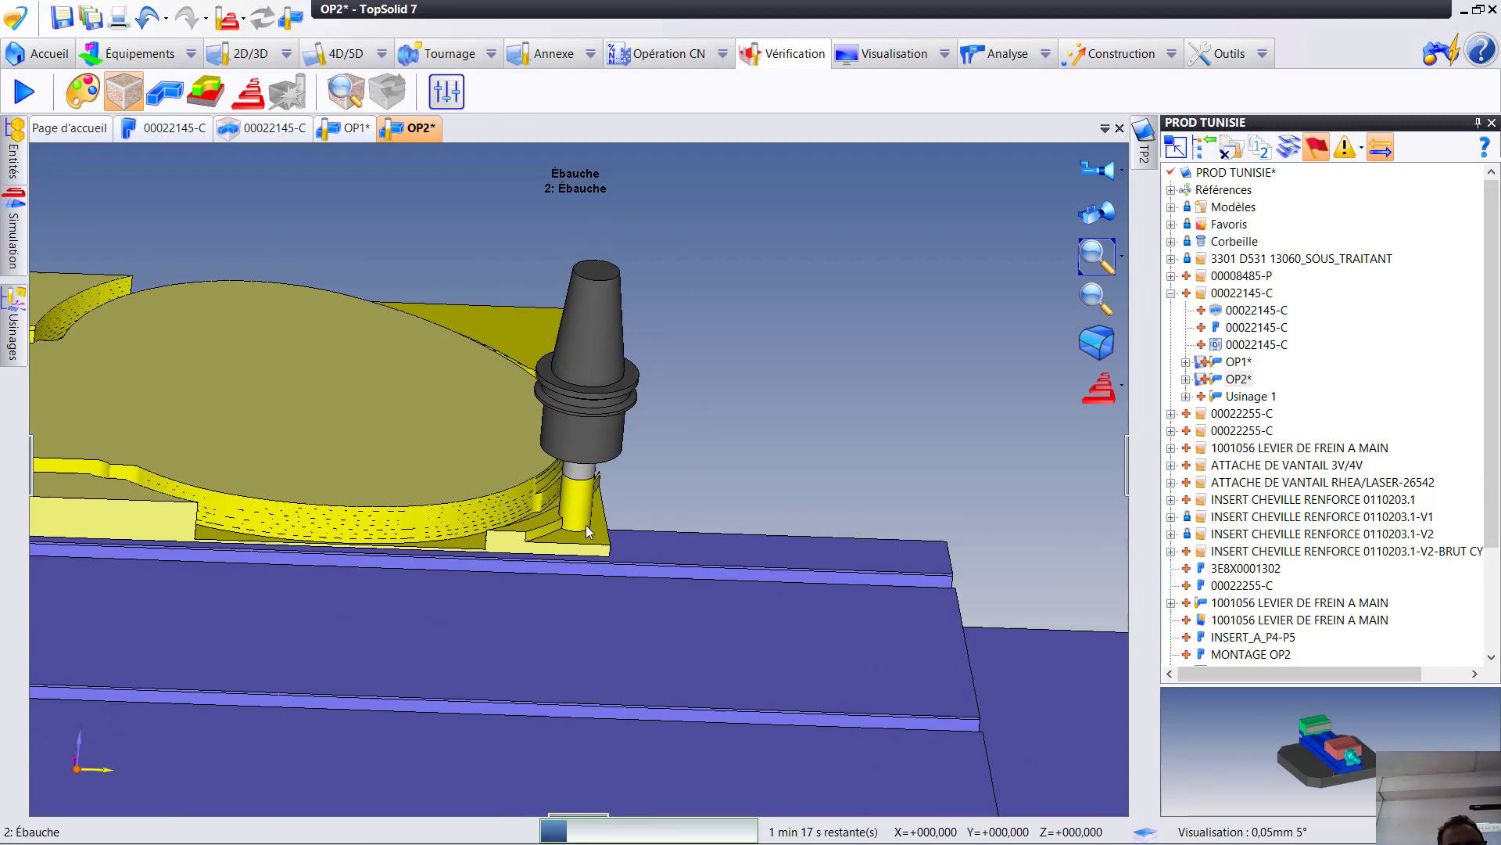
right_click(332, 747)
click(390, 731)
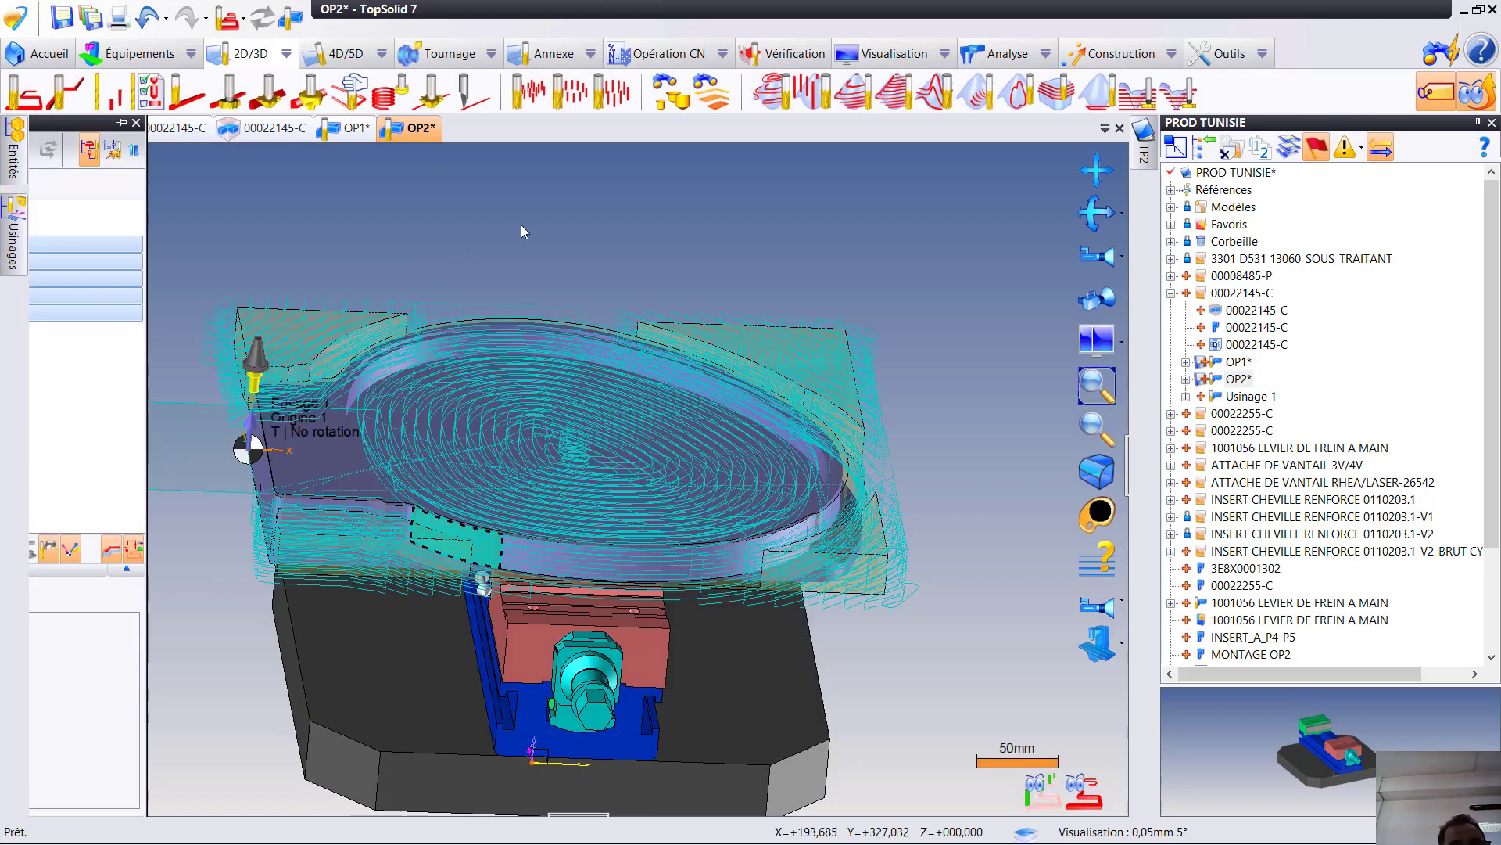
- Edit the flank milling operation to set its bottom allowance (Surép. de fond) to -2 mm, validate it, and recompute the toolpaths
right_click(319, 222)
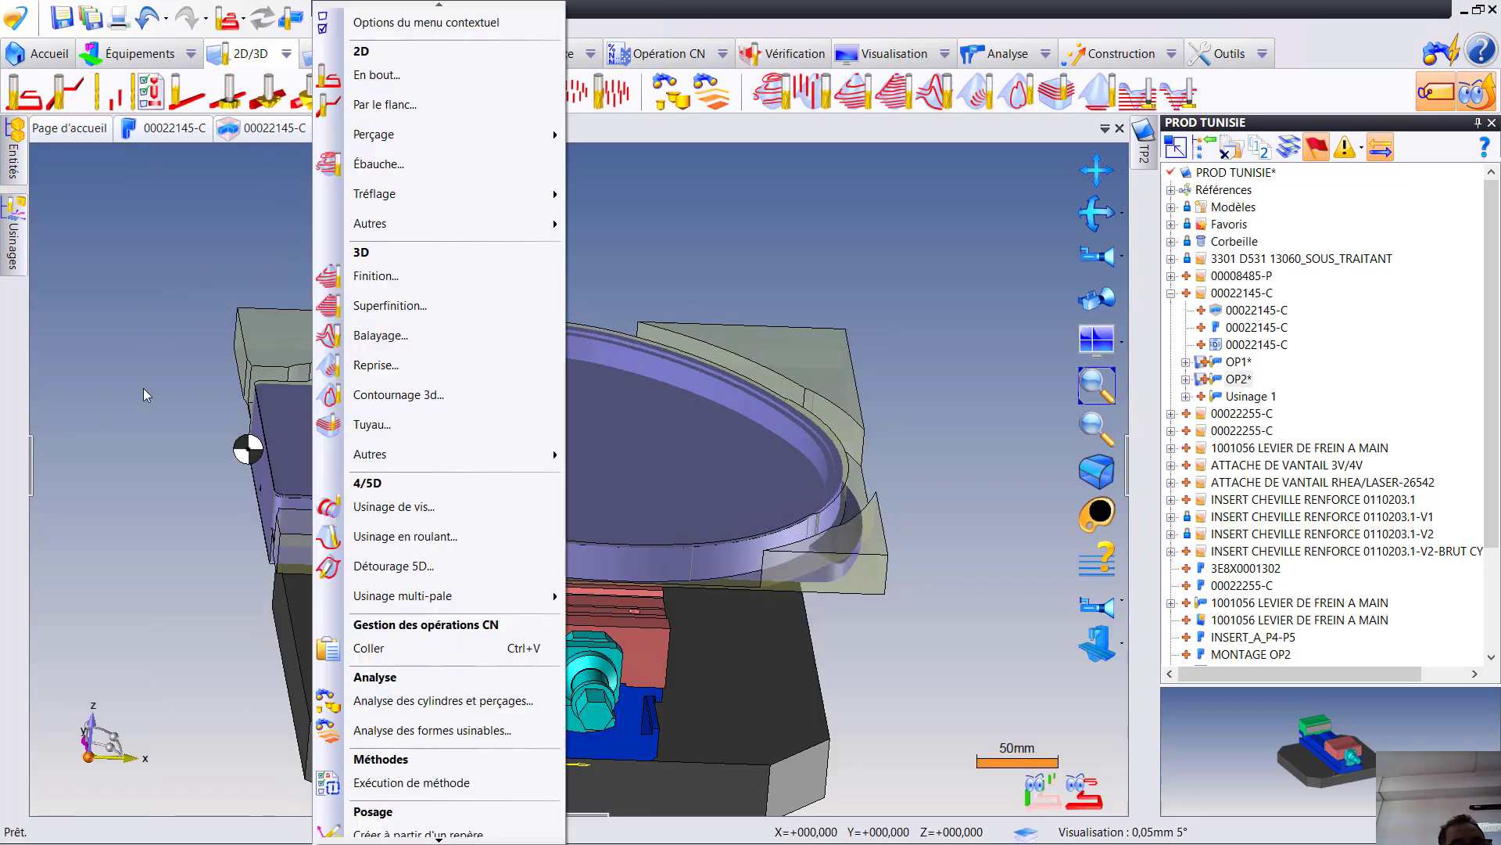
click(158, 489)
mouse_move(10, 254)
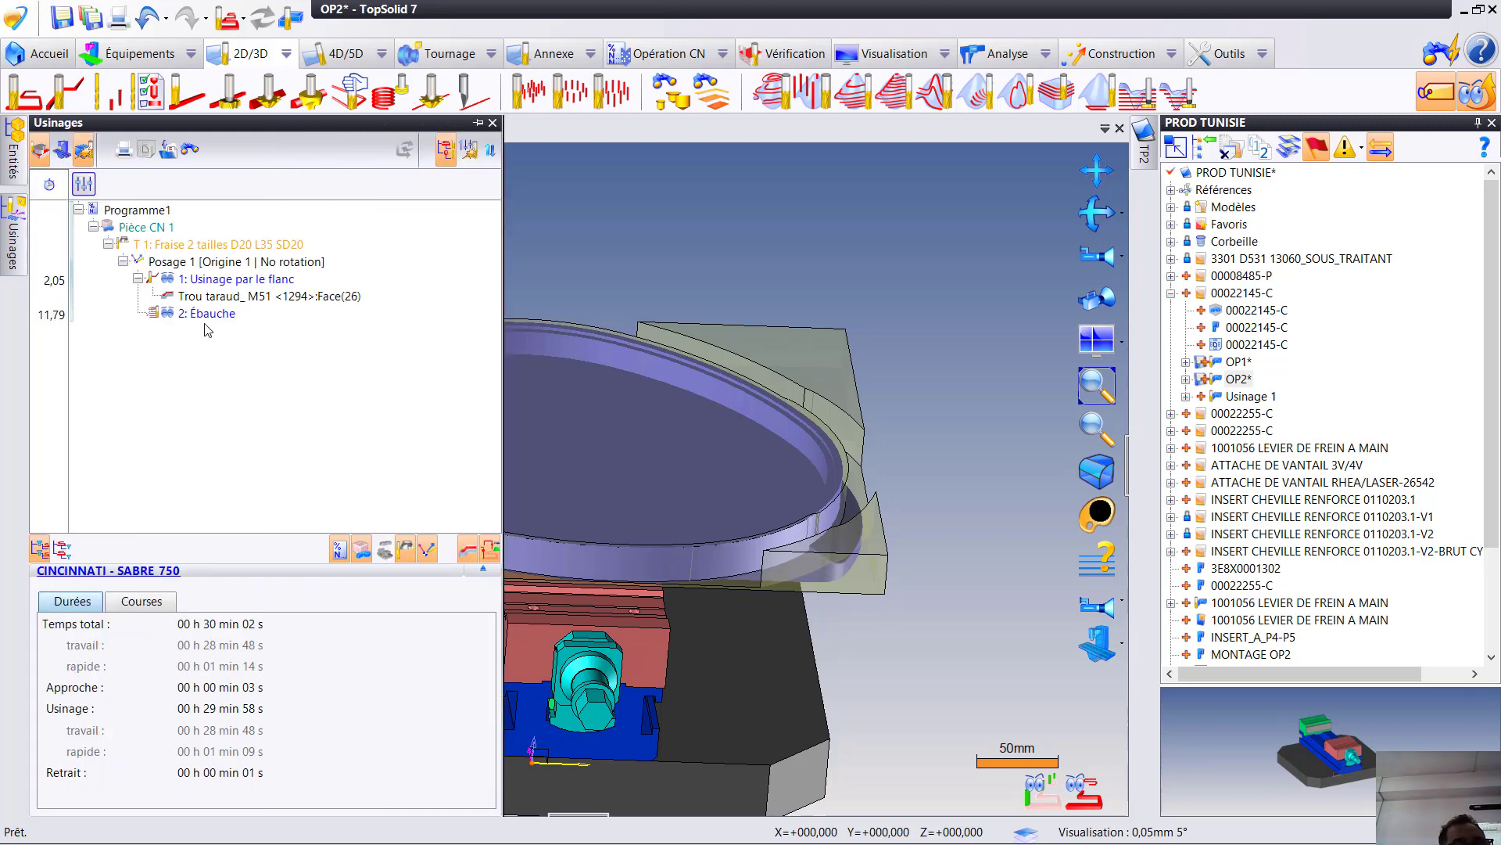
double_click(201, 280)
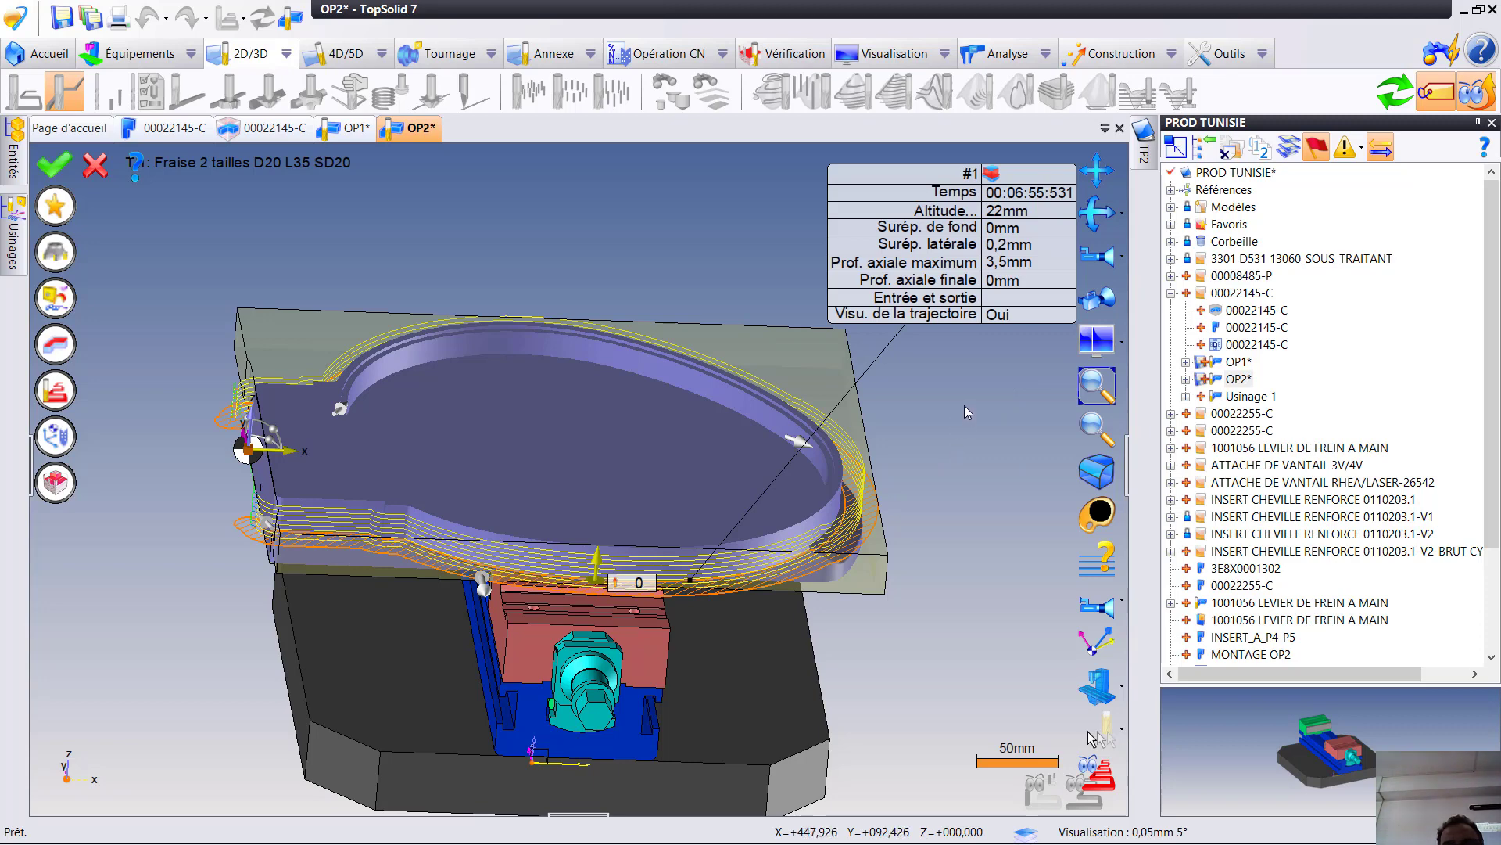
click(1008, 227)
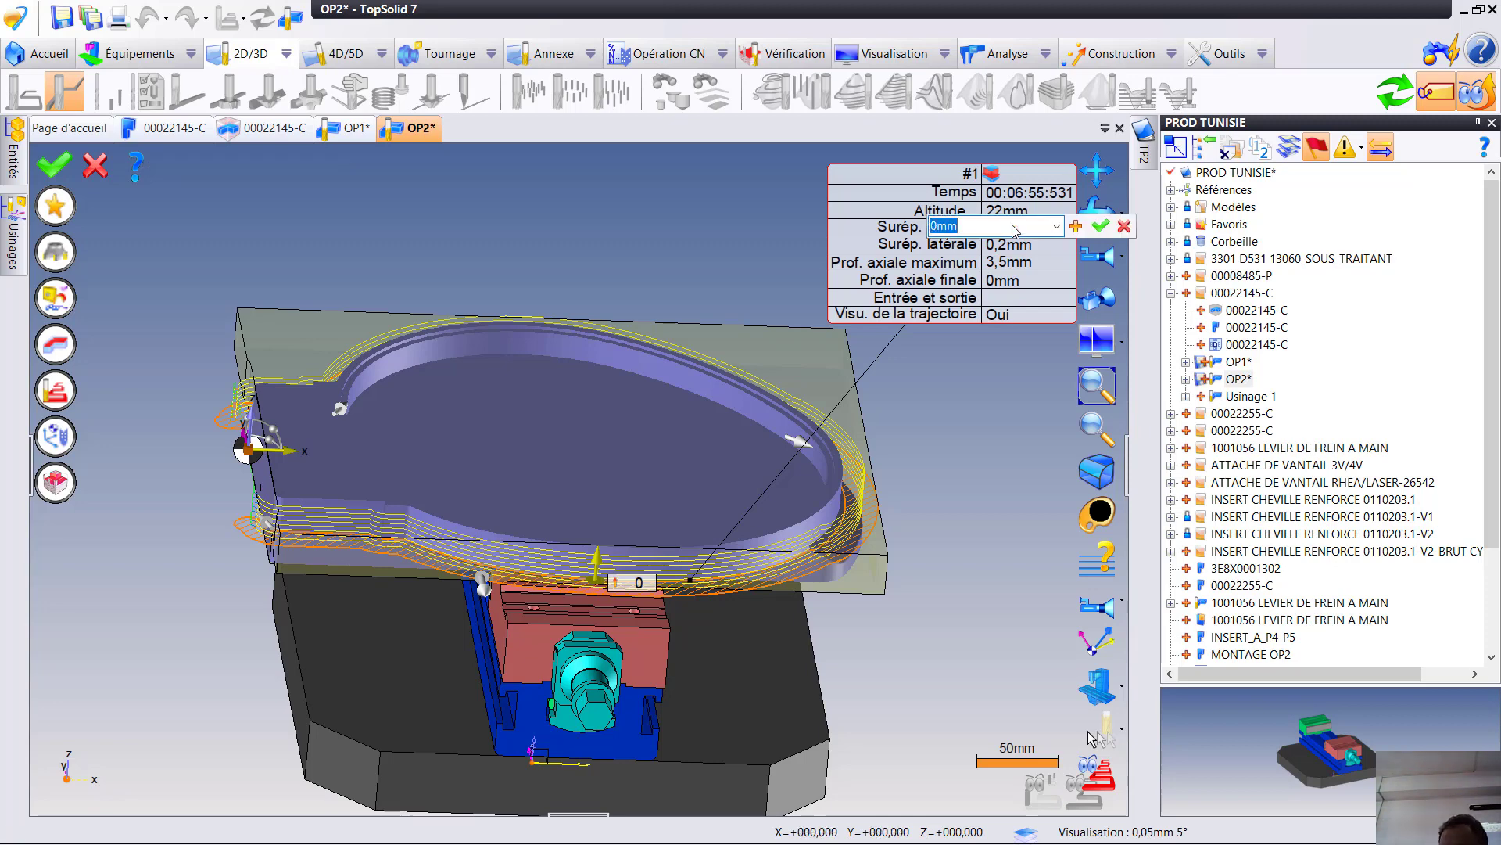
text(-1)
key(Return)
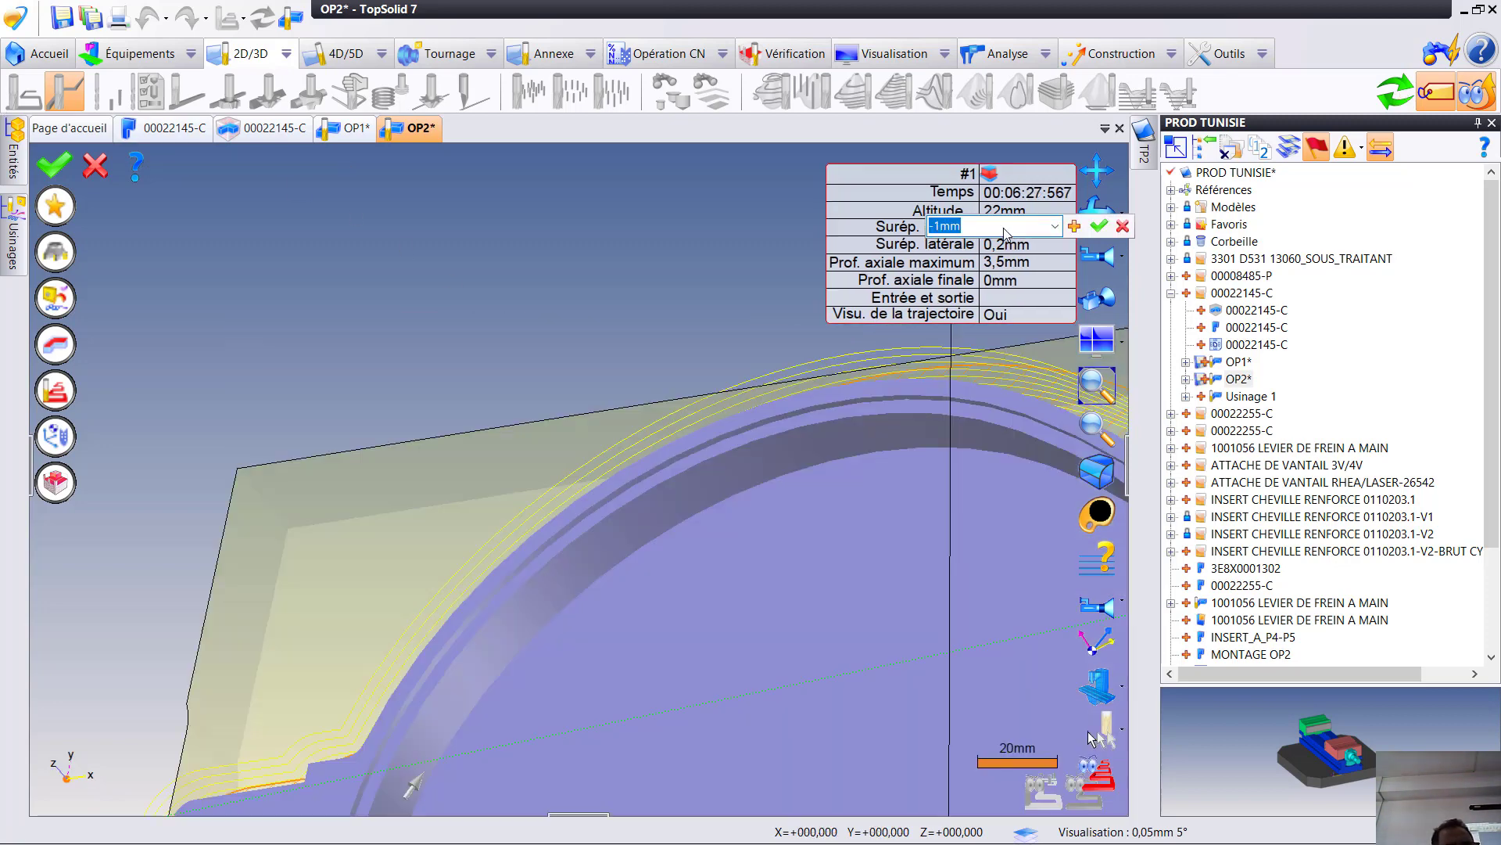
text(-1)
key(Return)
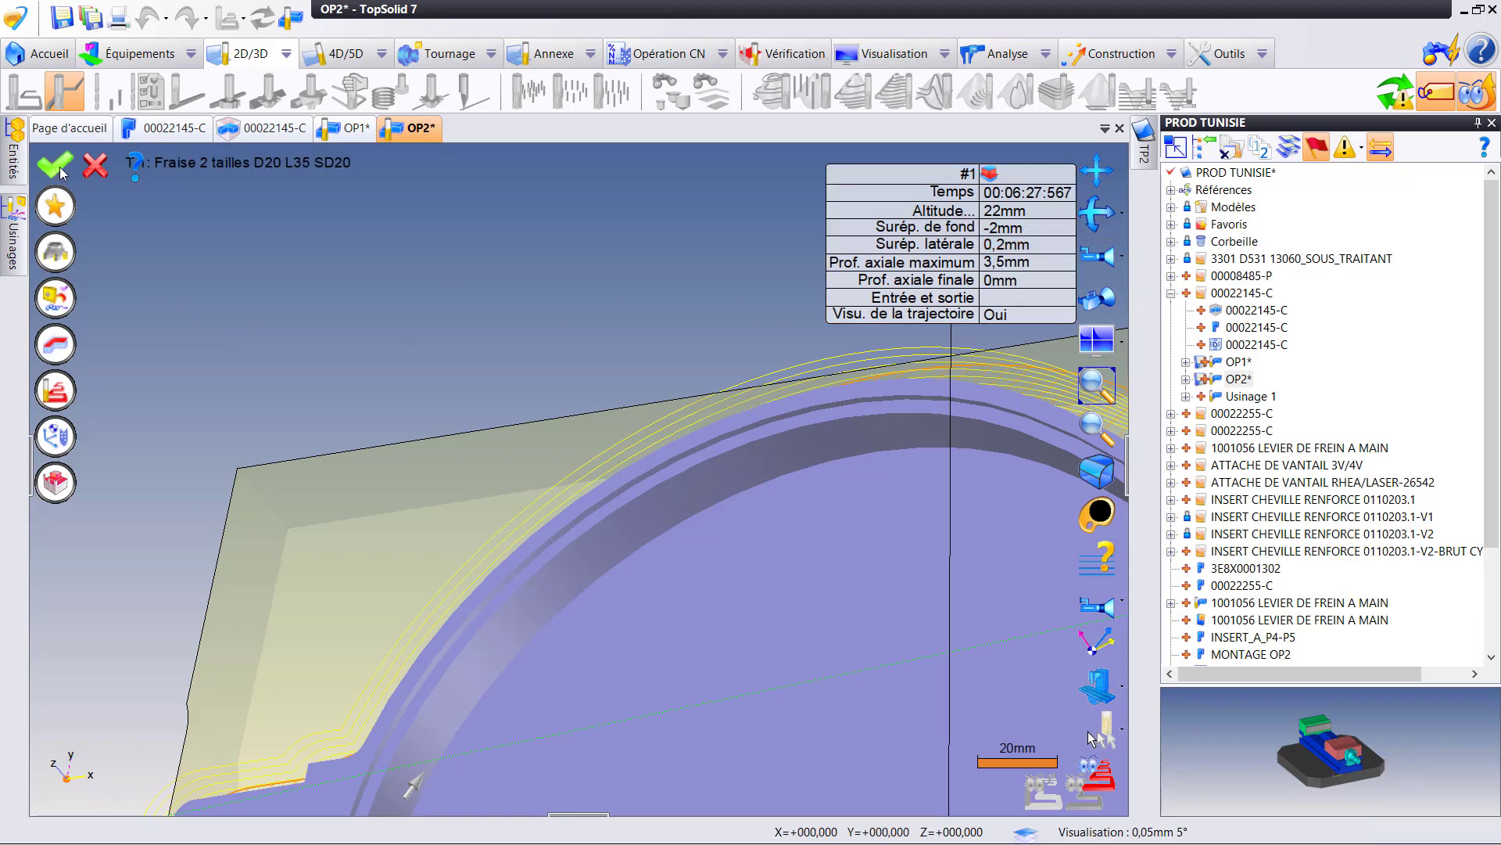
click(57, 167)
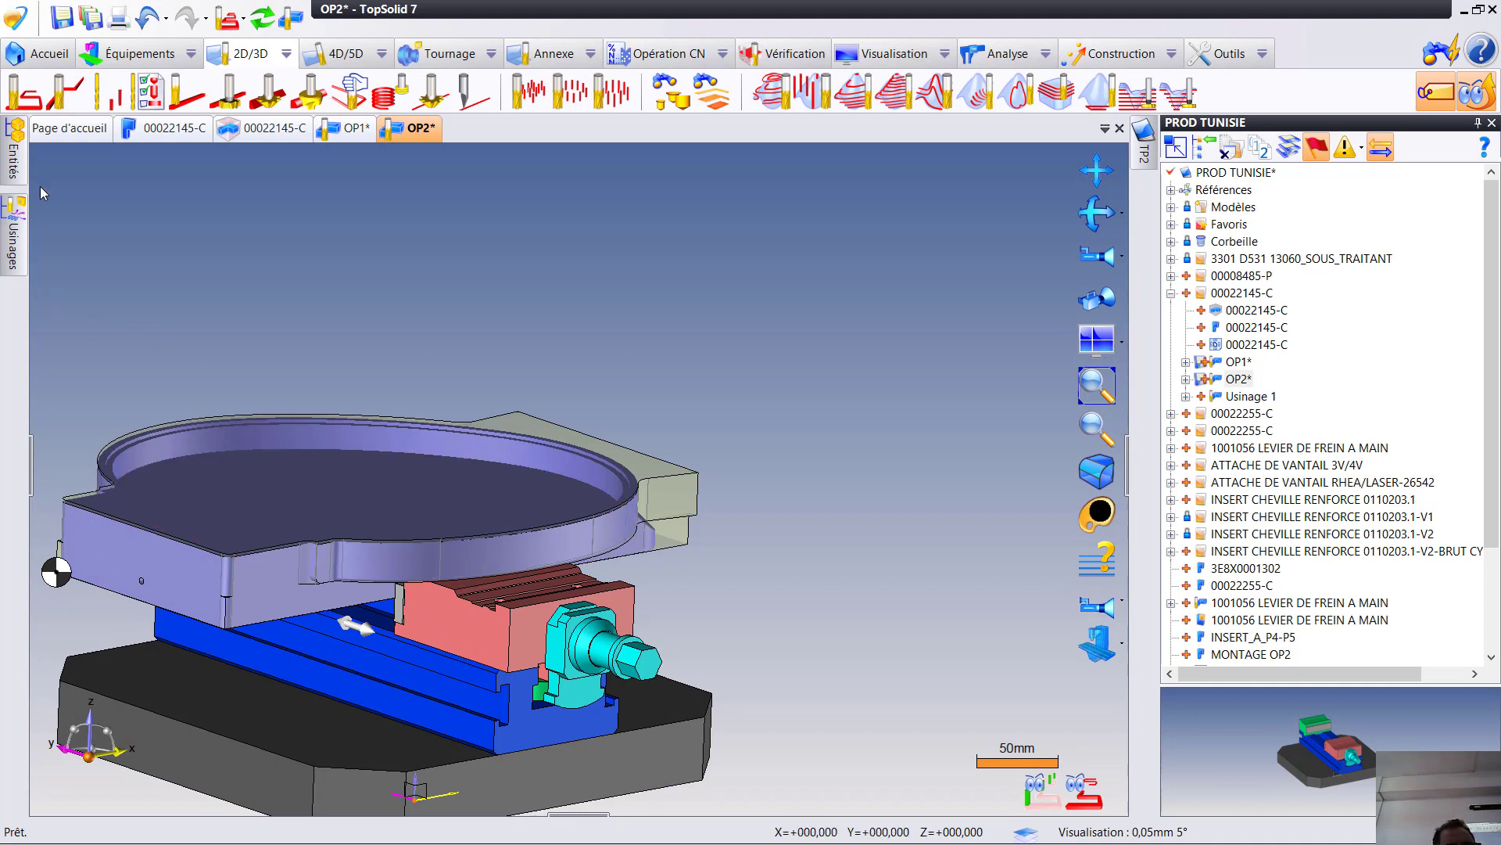
click(262, 22)
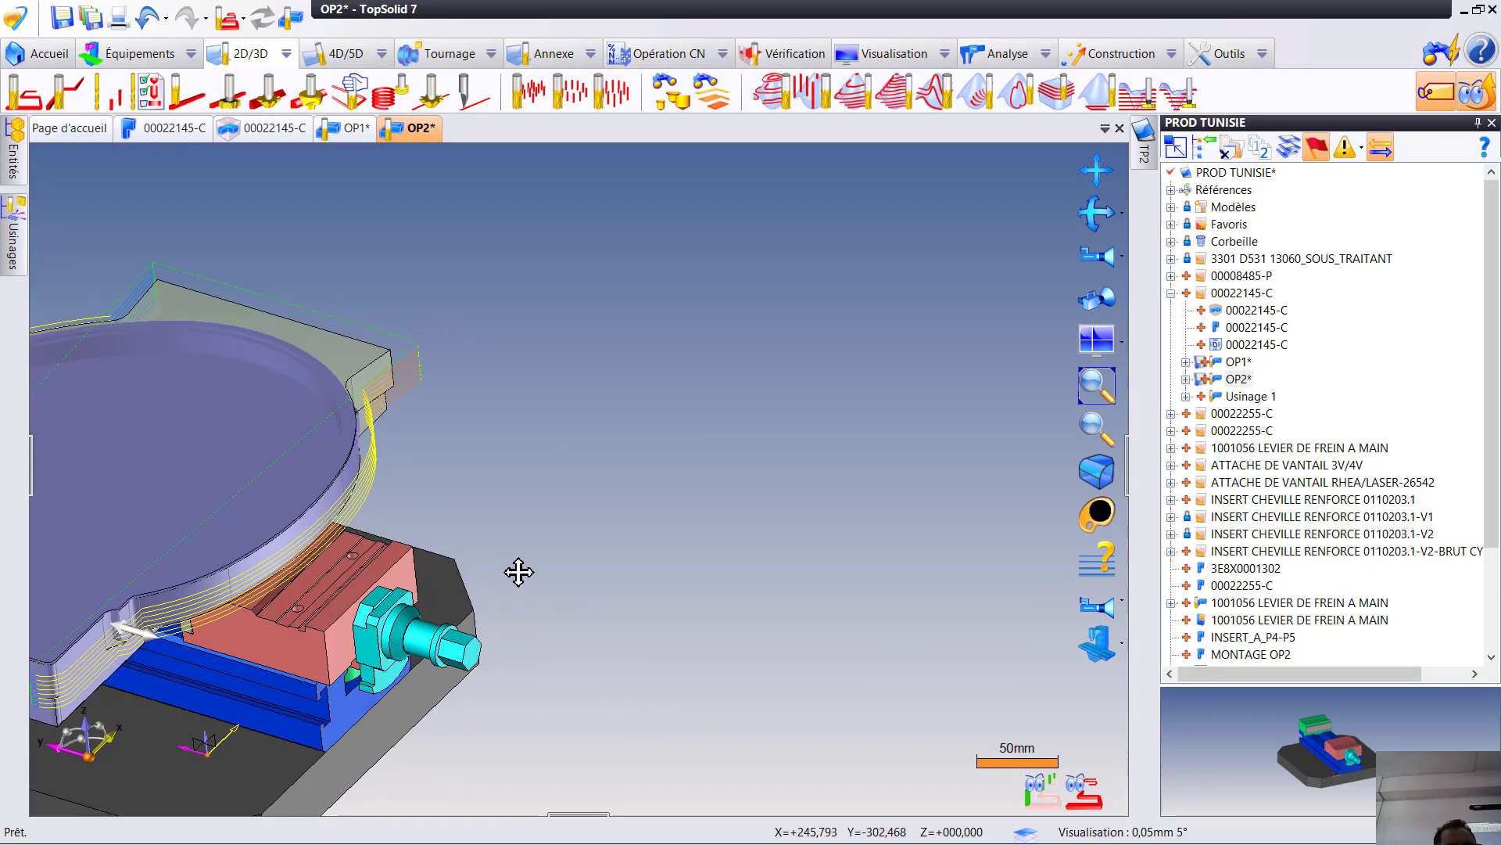
- Create a second flank milling operation around the part's rounded end, where the first pass leaves stock, and check the resulting toolpaths
scroll(658, 599, up, 5)
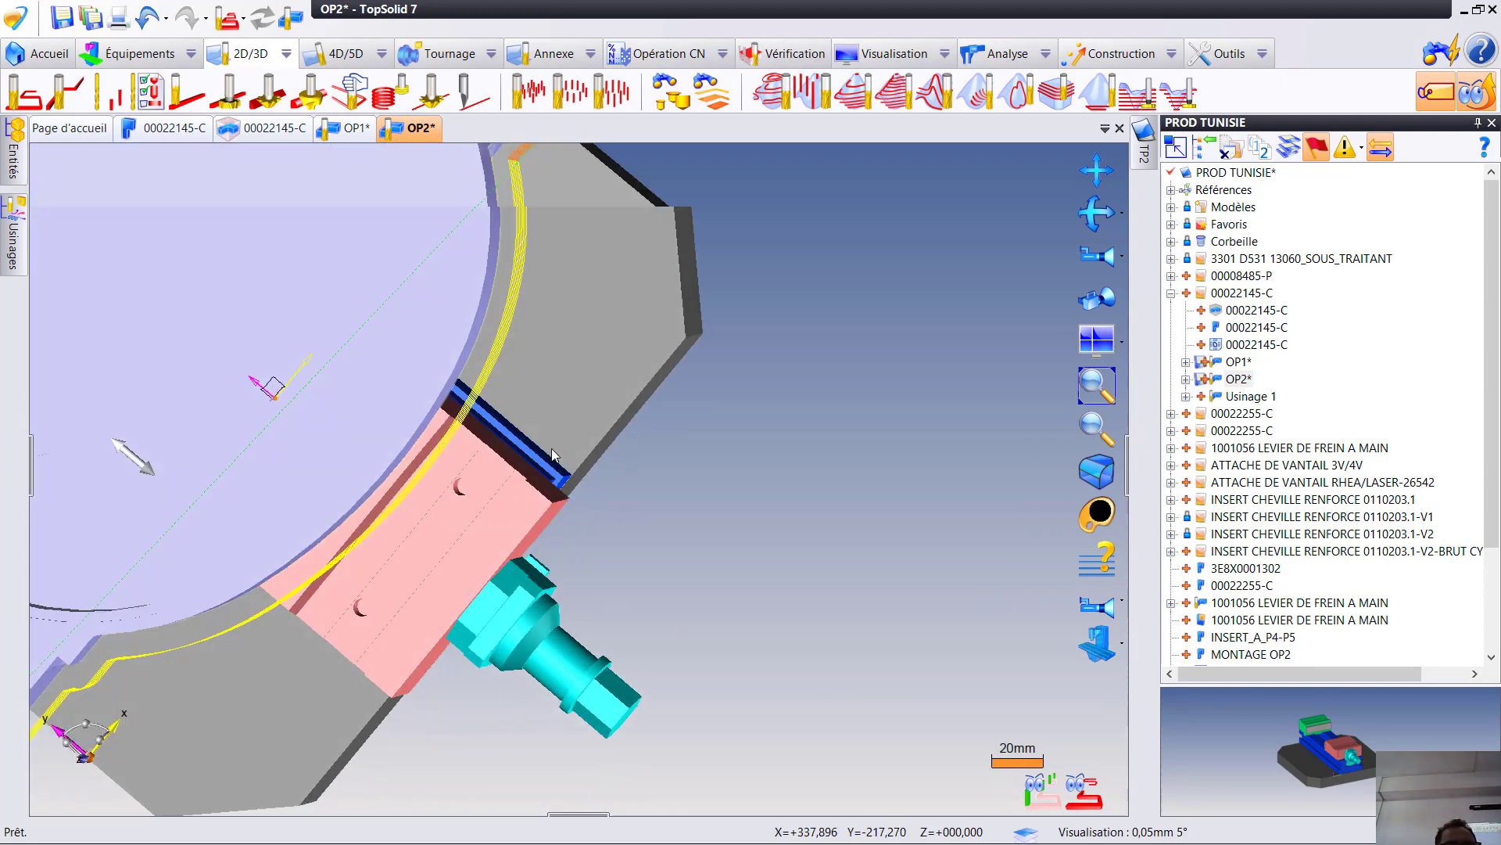
middle_drag(552, 454, 626, 573)
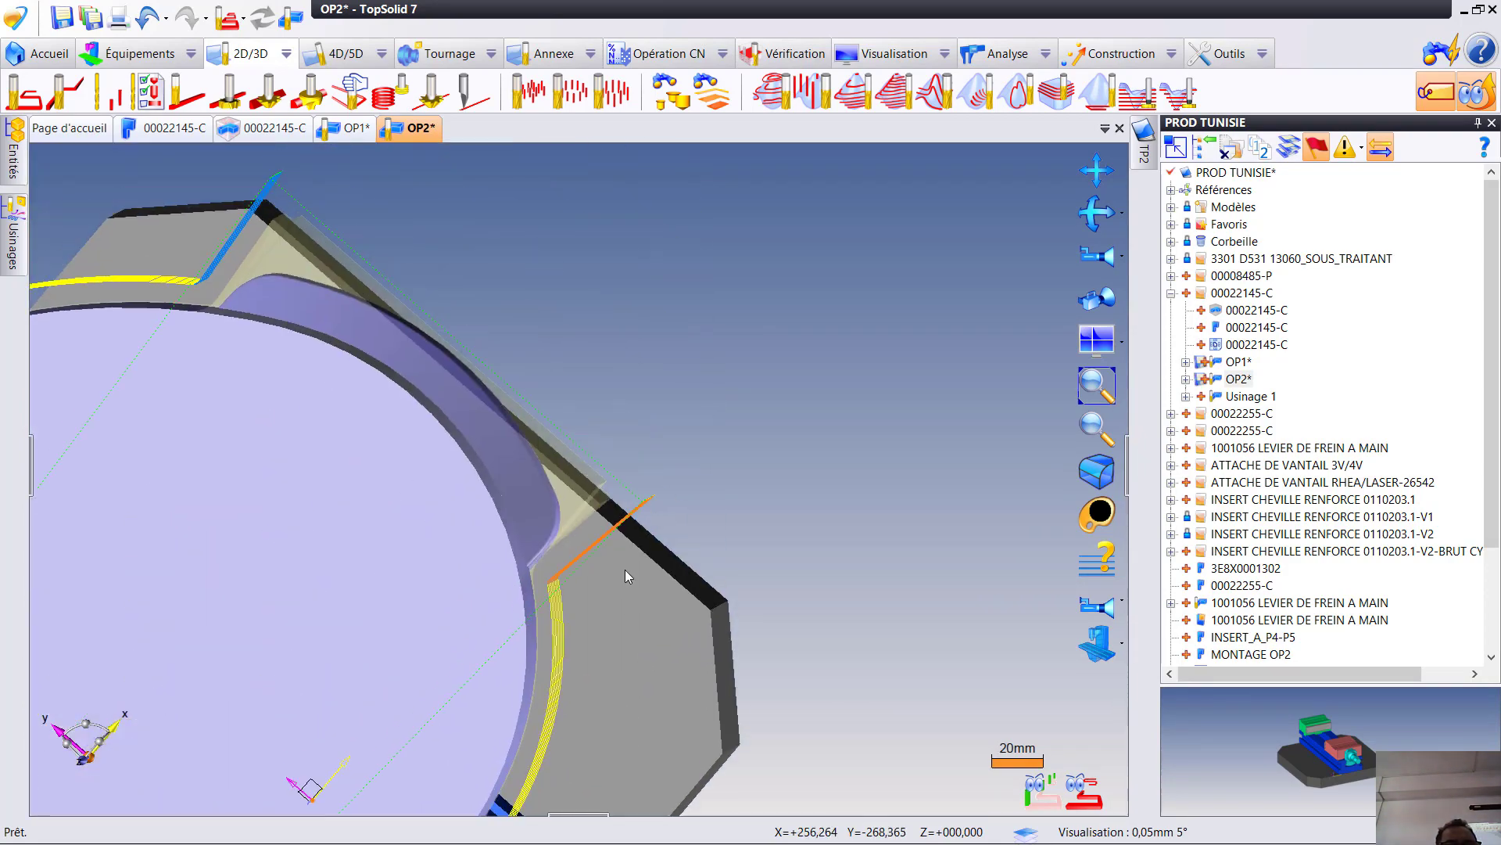
middle_drag(626, 520, 530, 526)
scroll(696, 483, down, 3)
scroll(700, 456, up, 4)
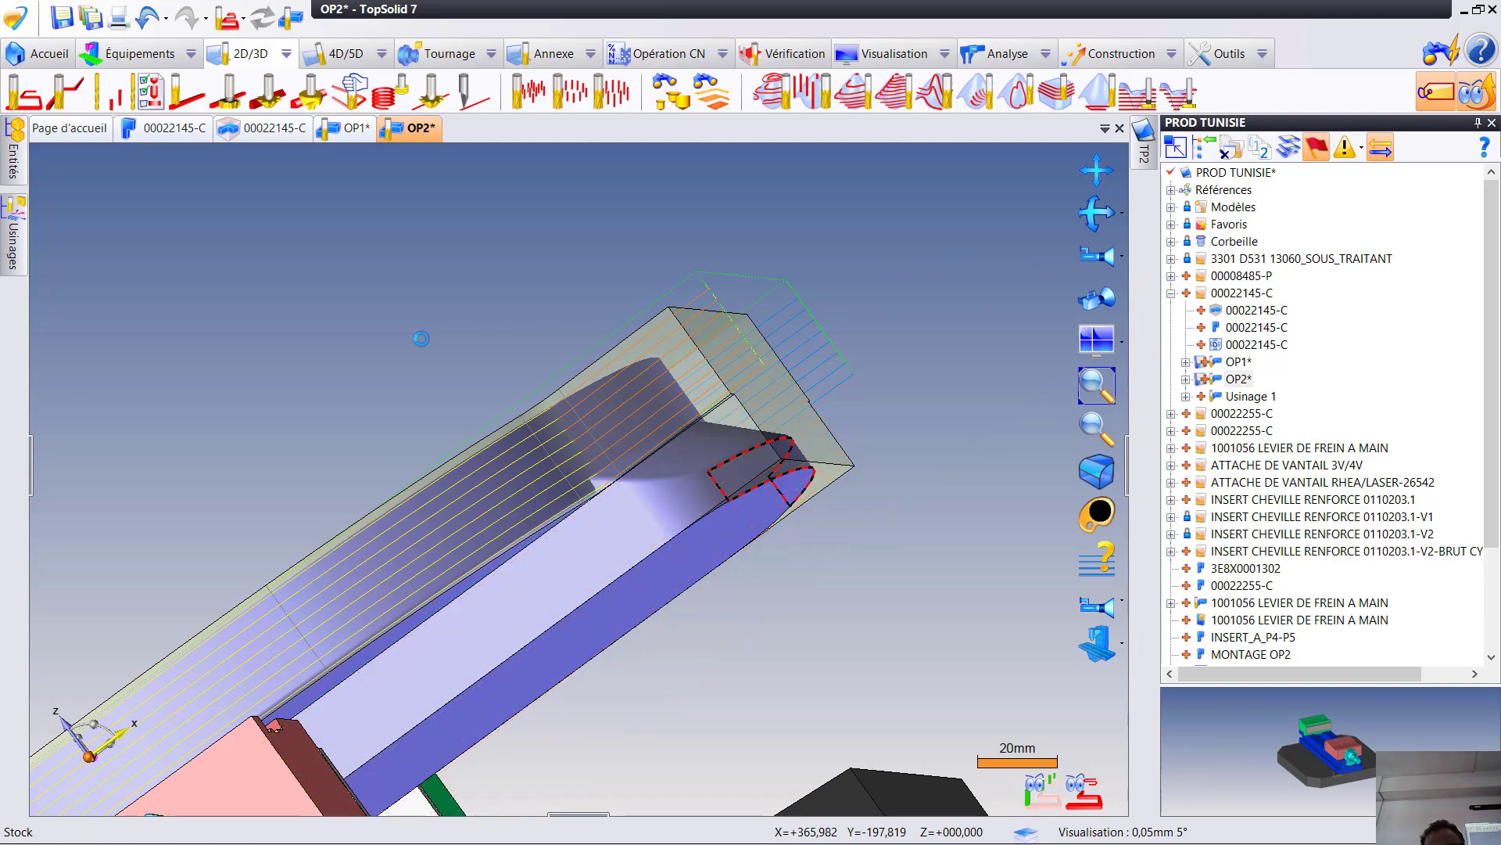
middle_drag(517, 495, 630, 571)
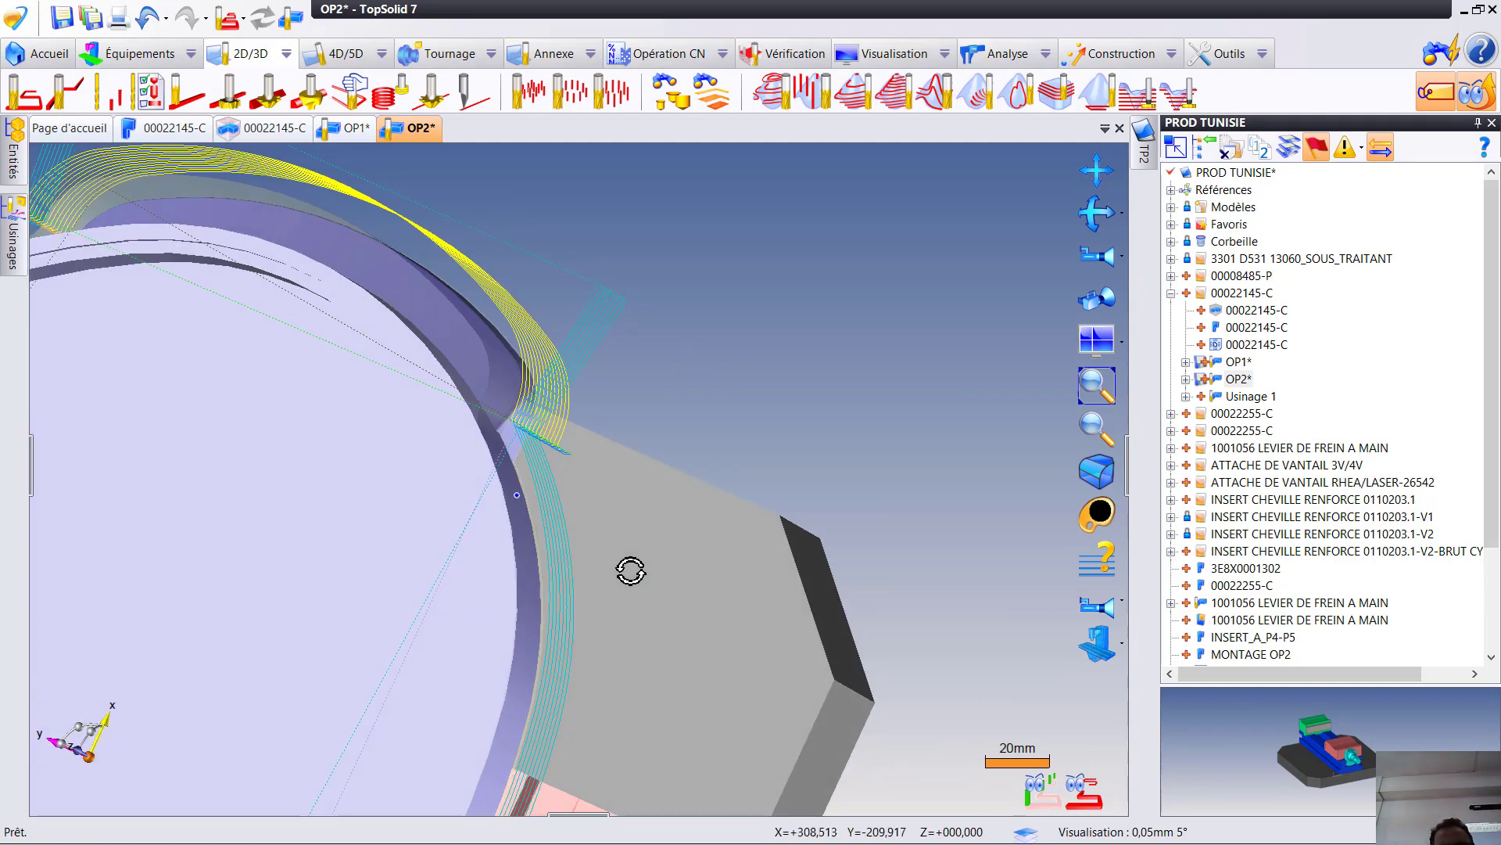
middle_drag(494, 487, 136, 488)
mouse_move(13, 235)
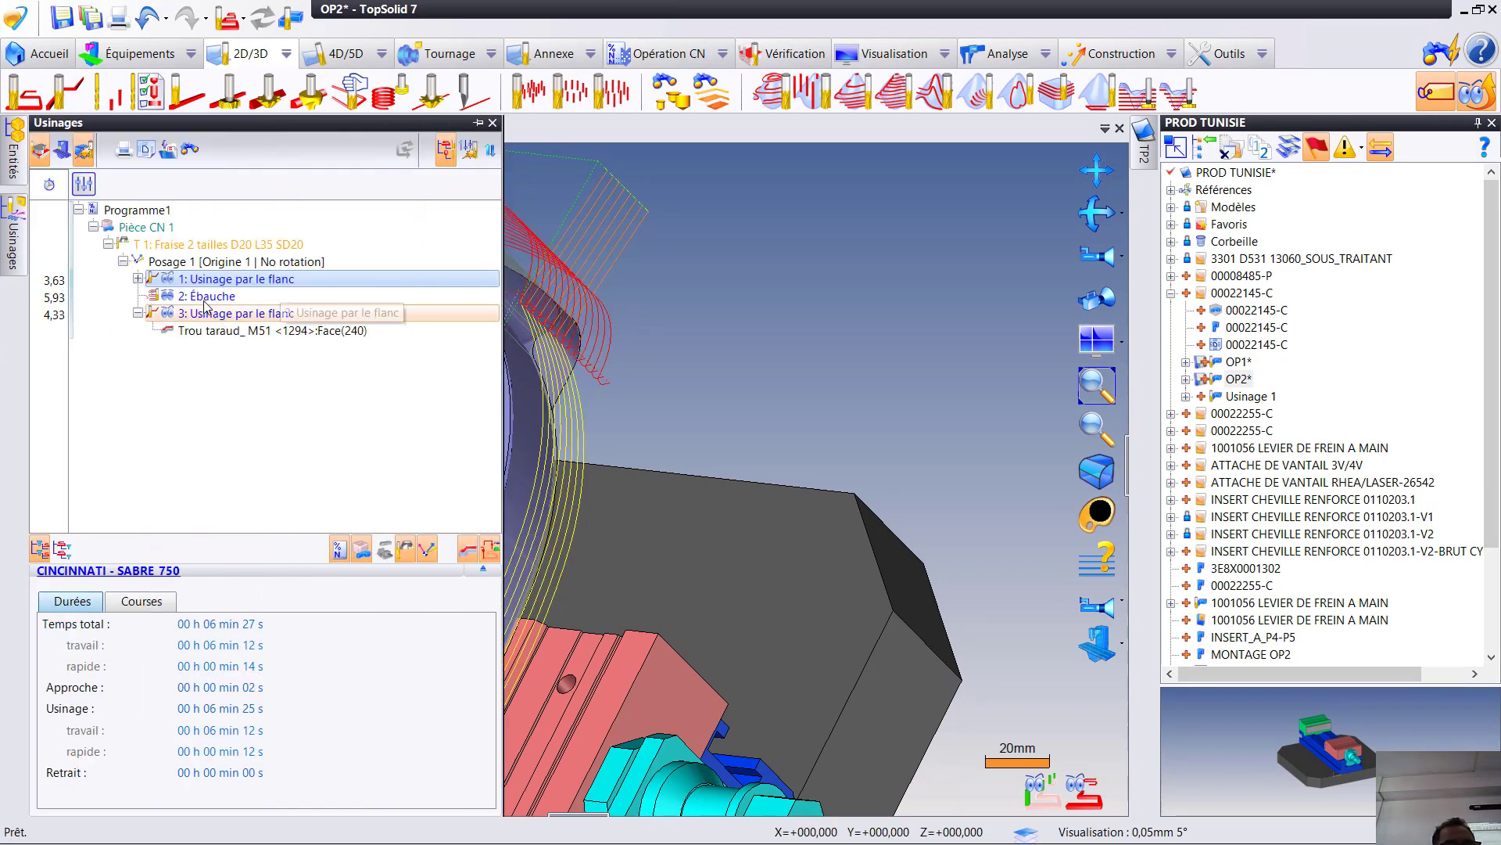
mouse_move(204, 303)
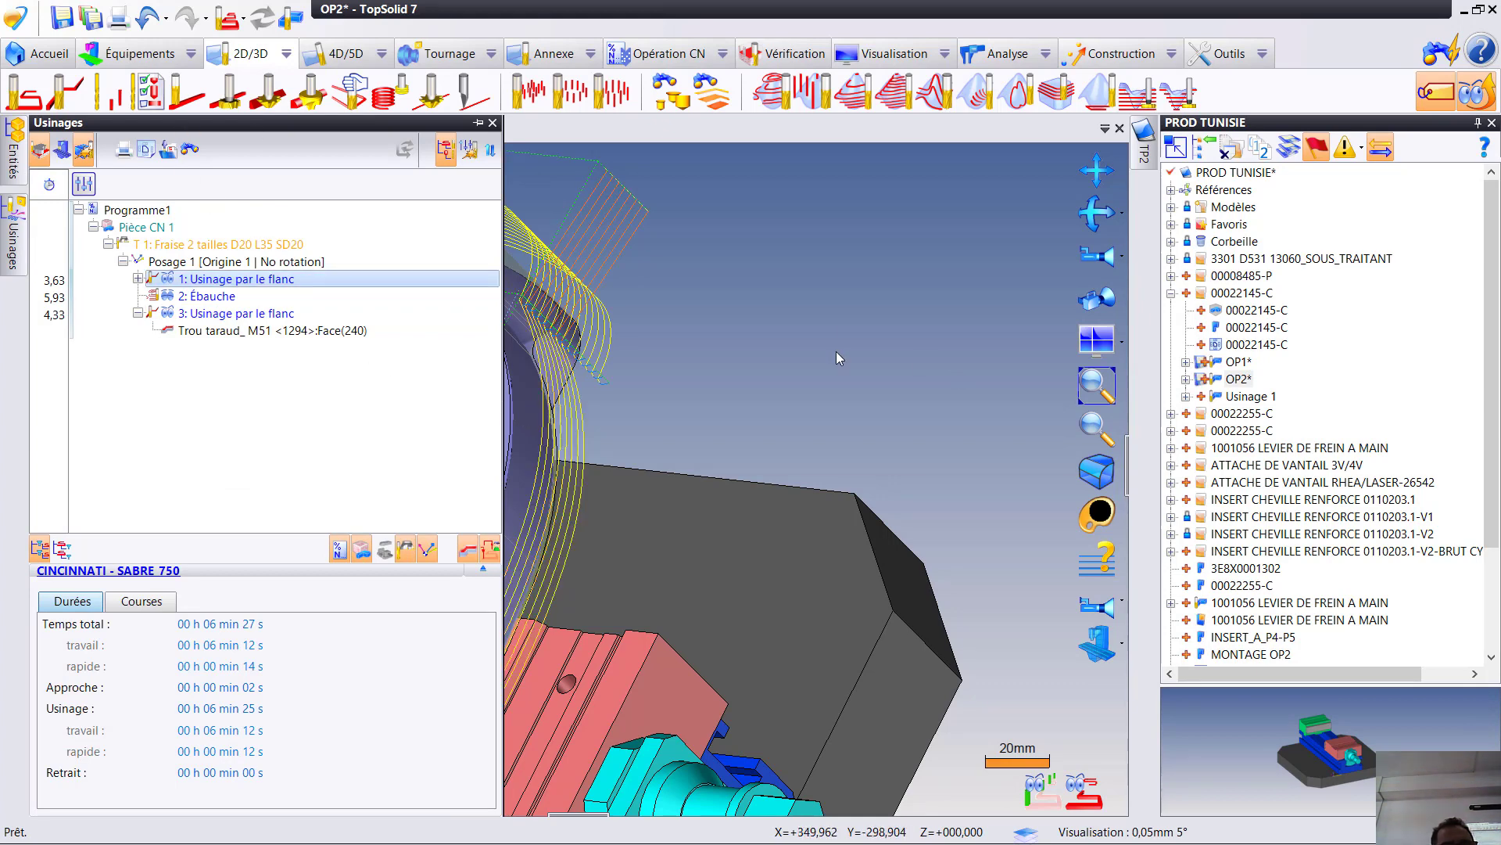
- Create an end milling operation (En bout) on the oval pocket floor with 0.2 mm bottom and lateral allowances, and validate its simulation
scroll(419, 425, down, 5)
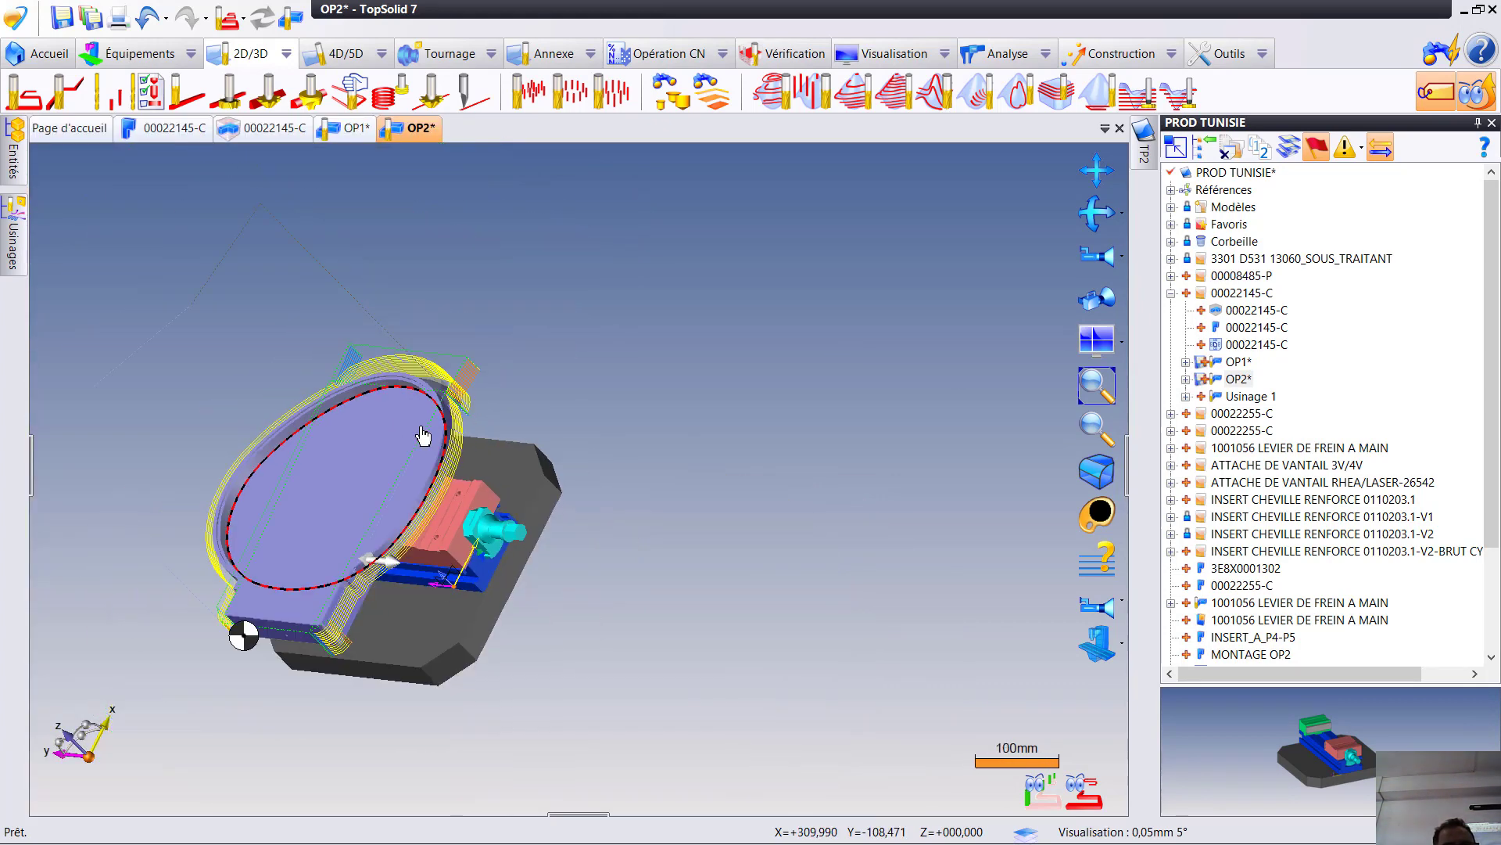
right_click(361, 467)
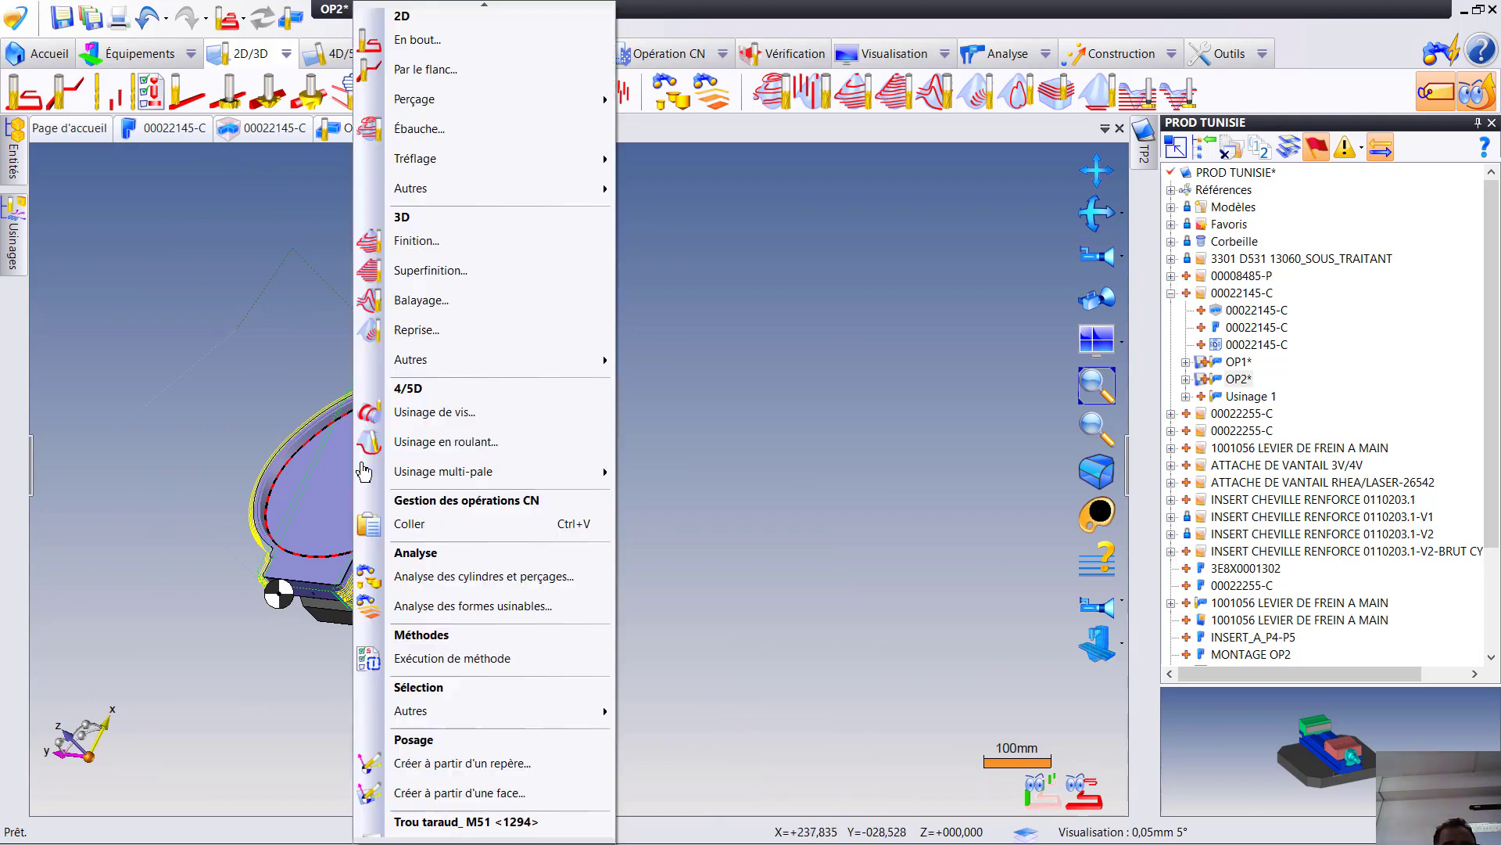
click(430, 41)
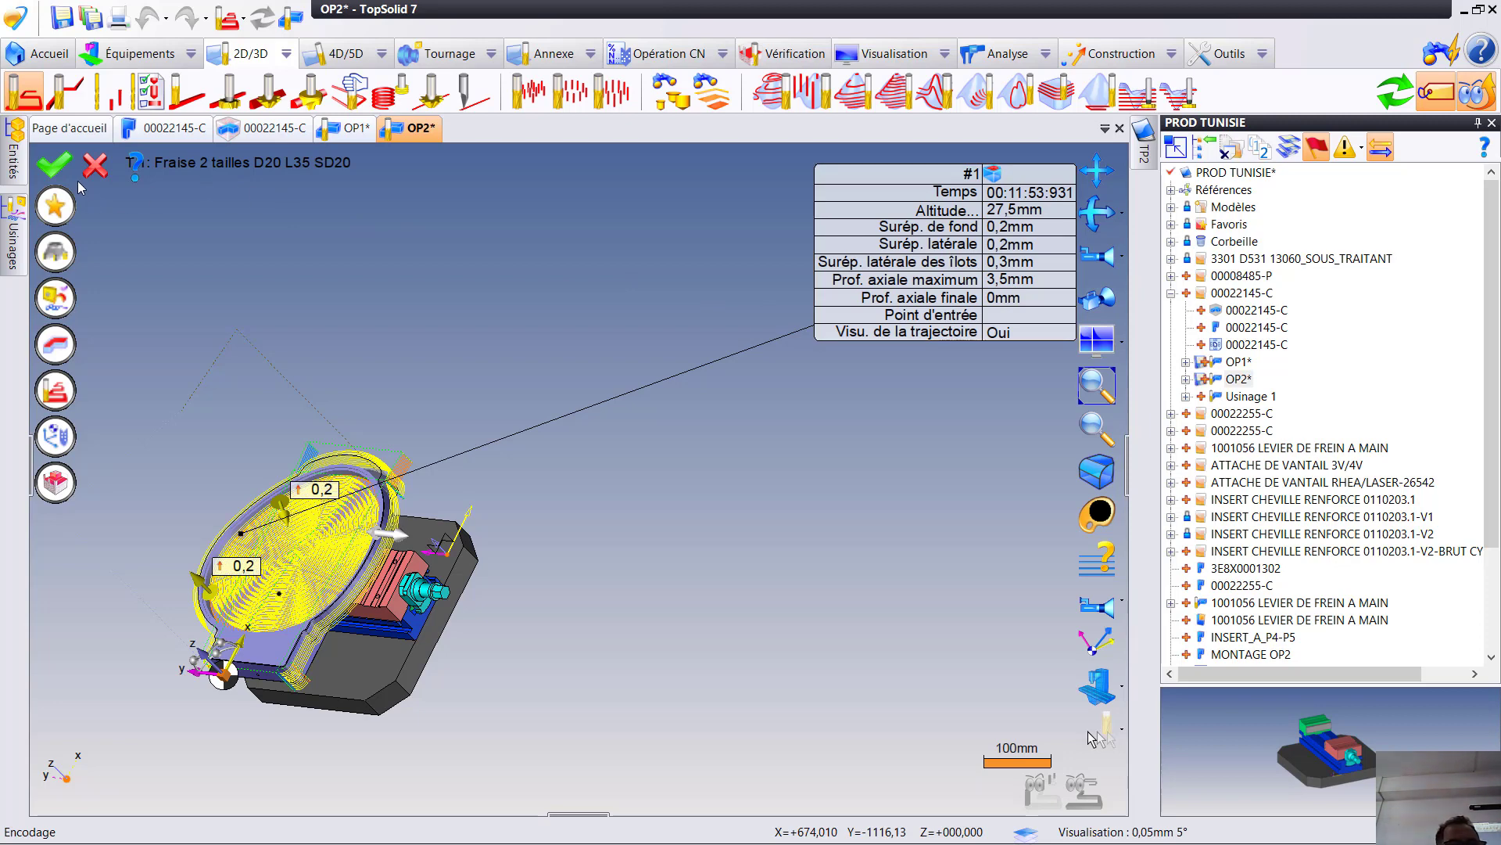
click(53, 165)
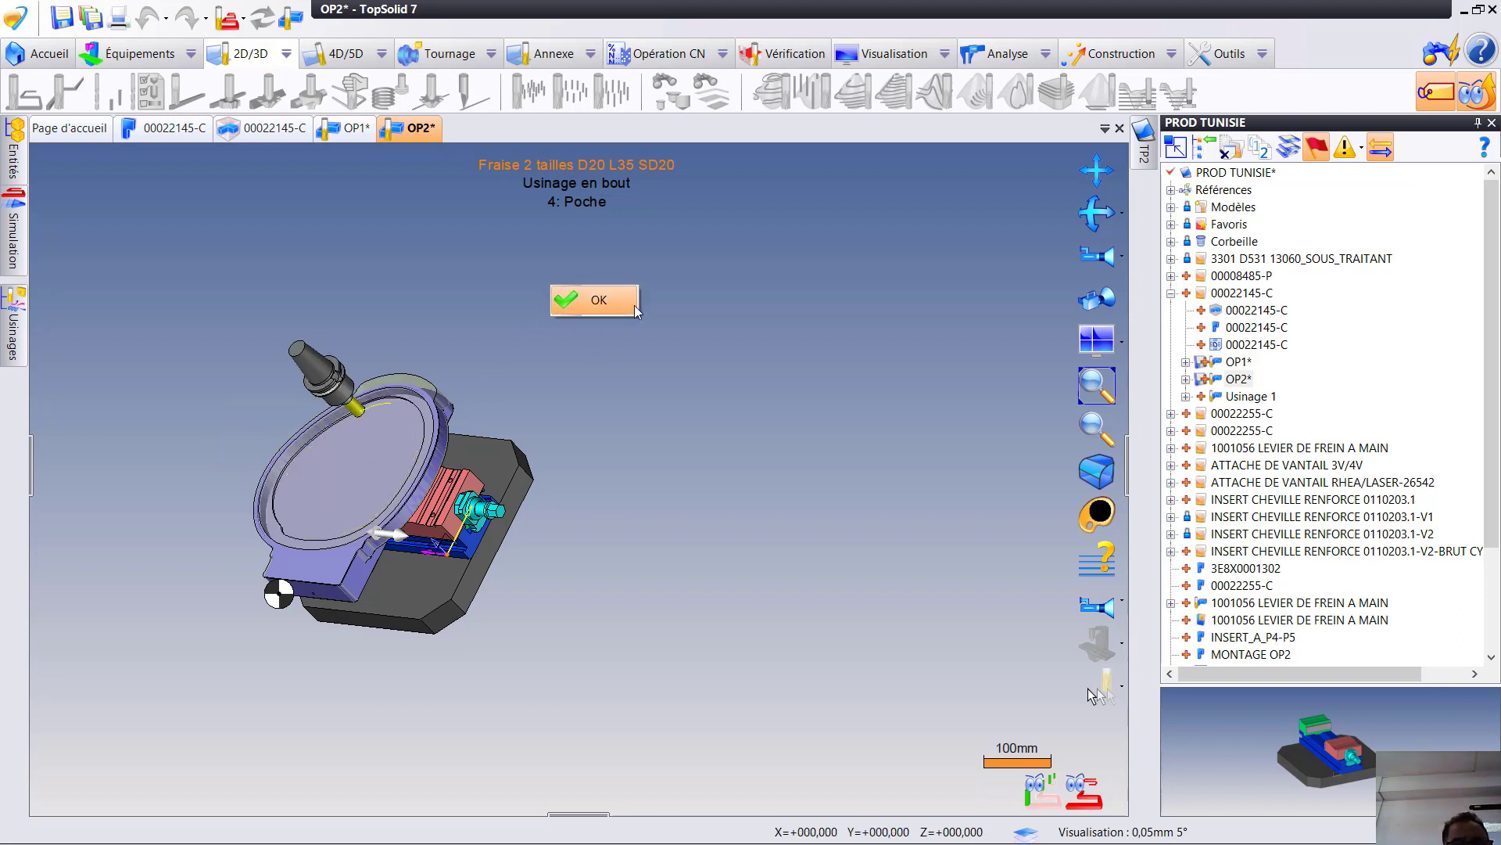
click(594, 301)
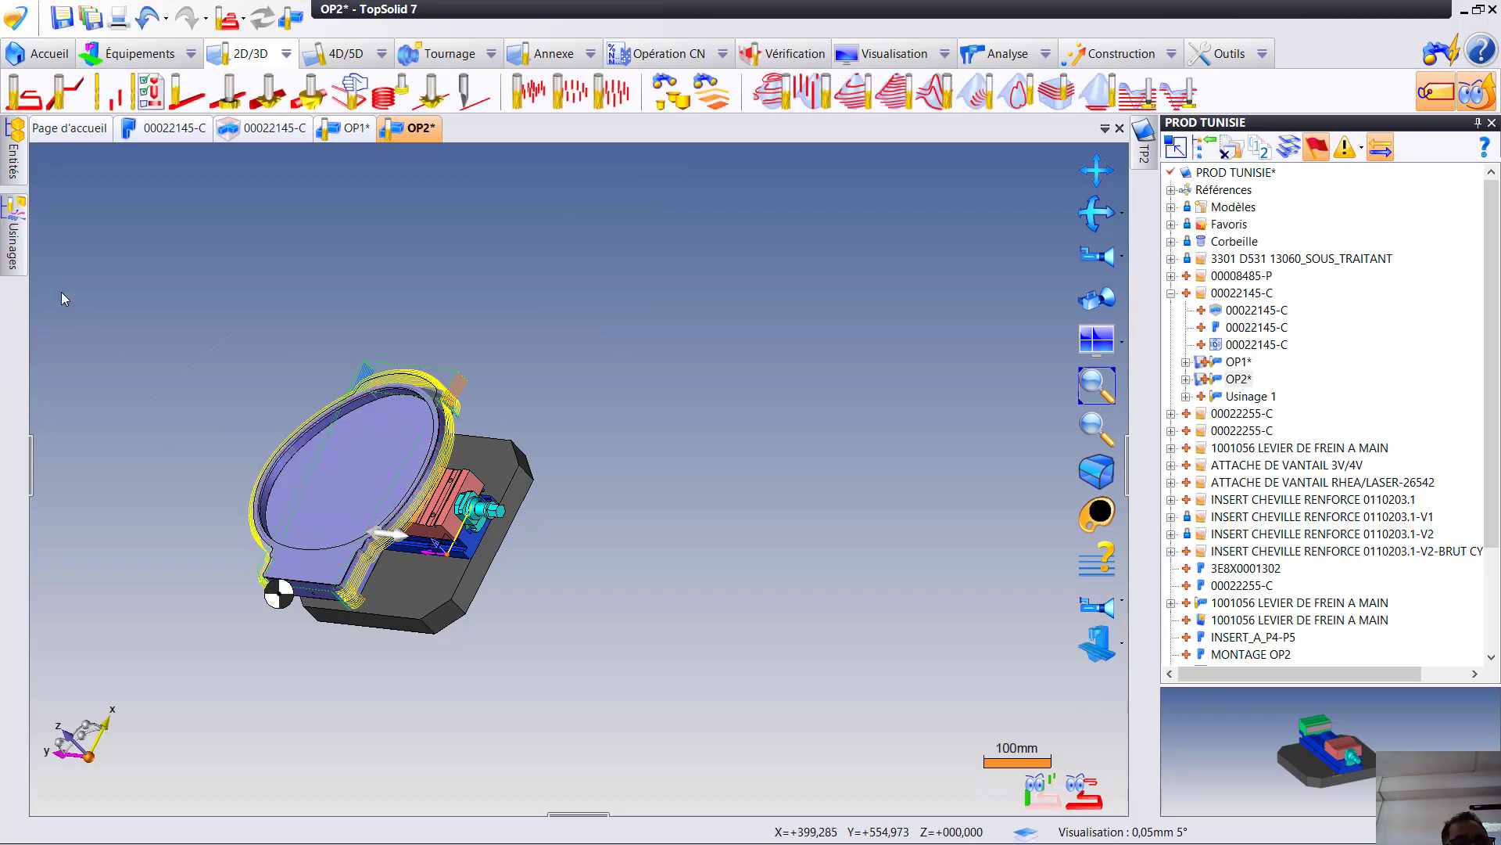
- Move the roughing operation (Ébauche) to the end of the program, after the pocket operation, and recompute the toolpaths
mouse_move(14, 235)
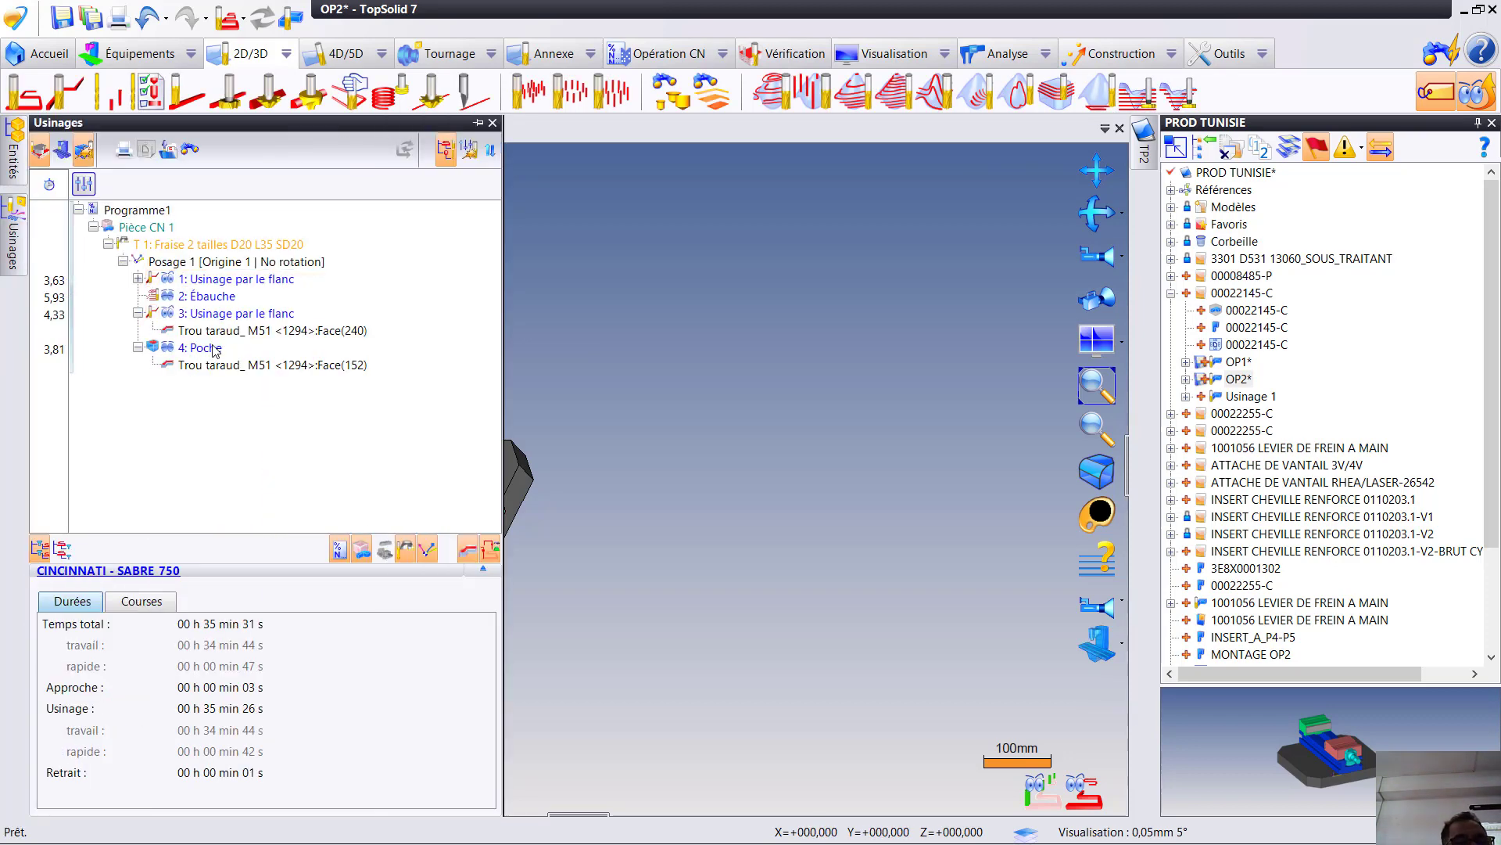
click(234, 364)
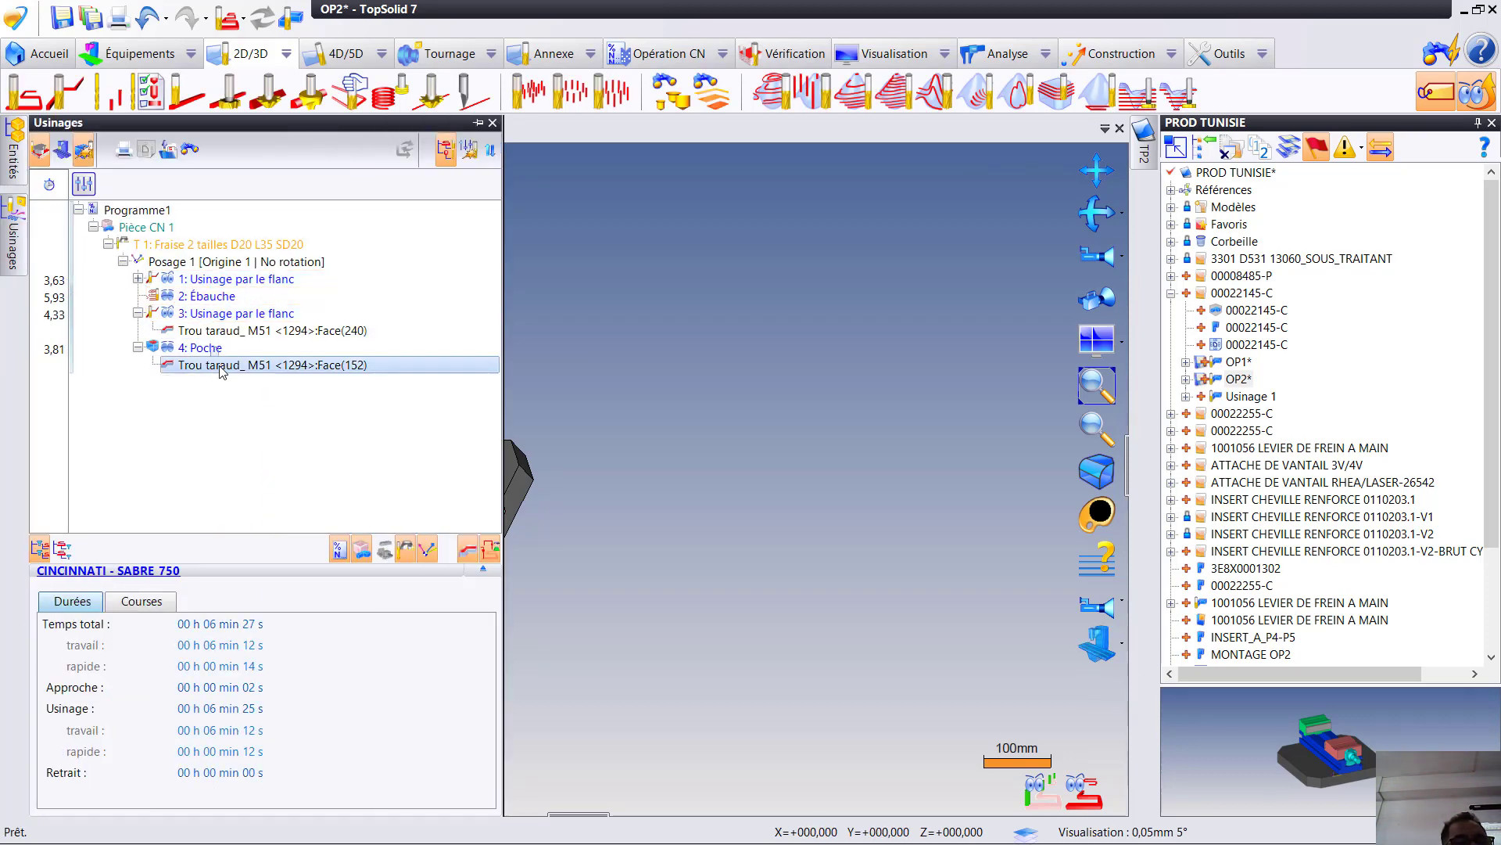
click(205, 298)
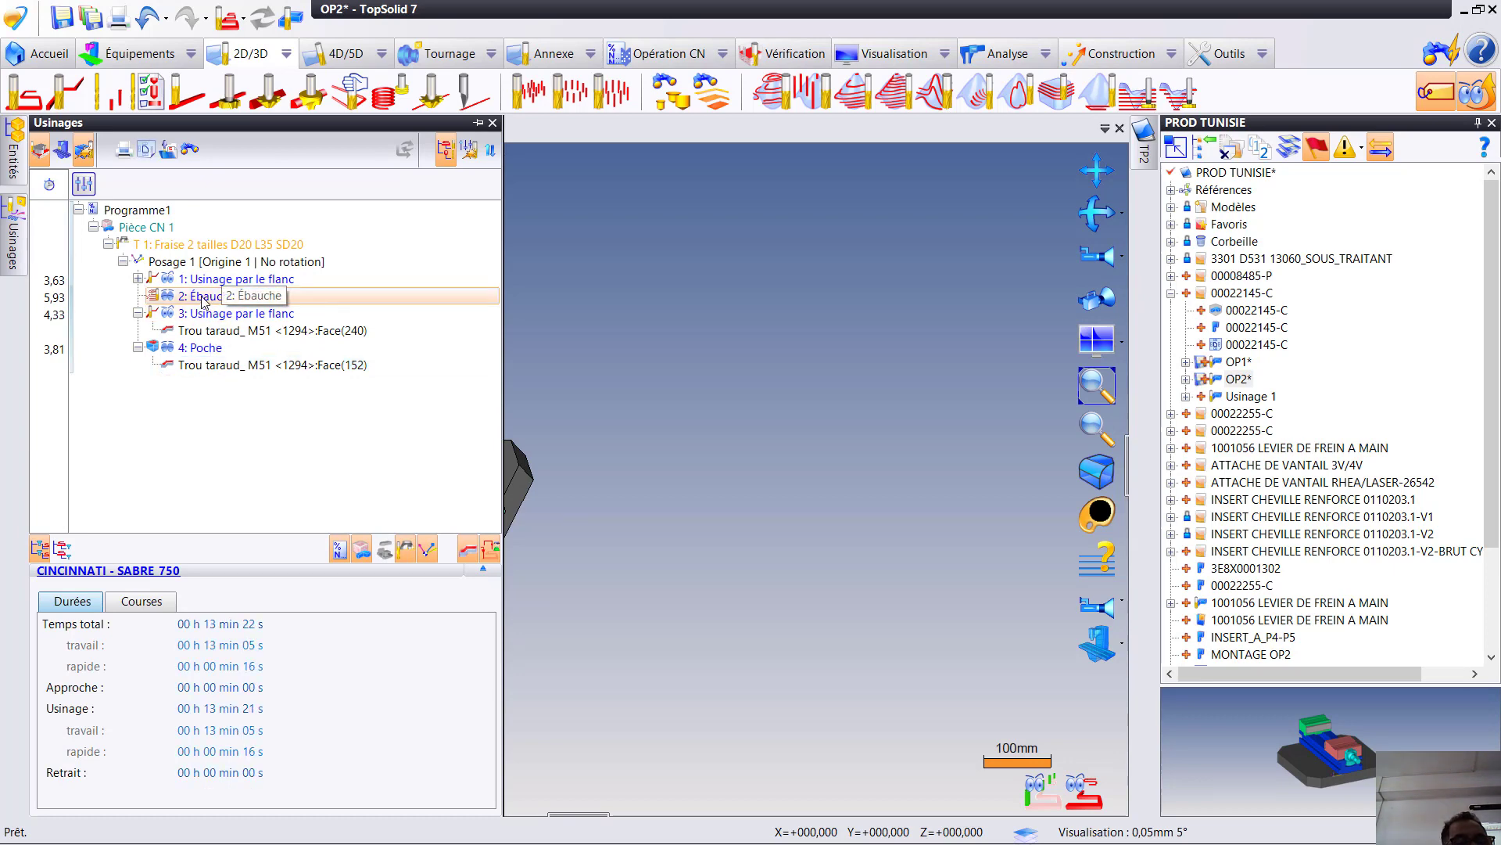
drag(200, 294, 219, 385)
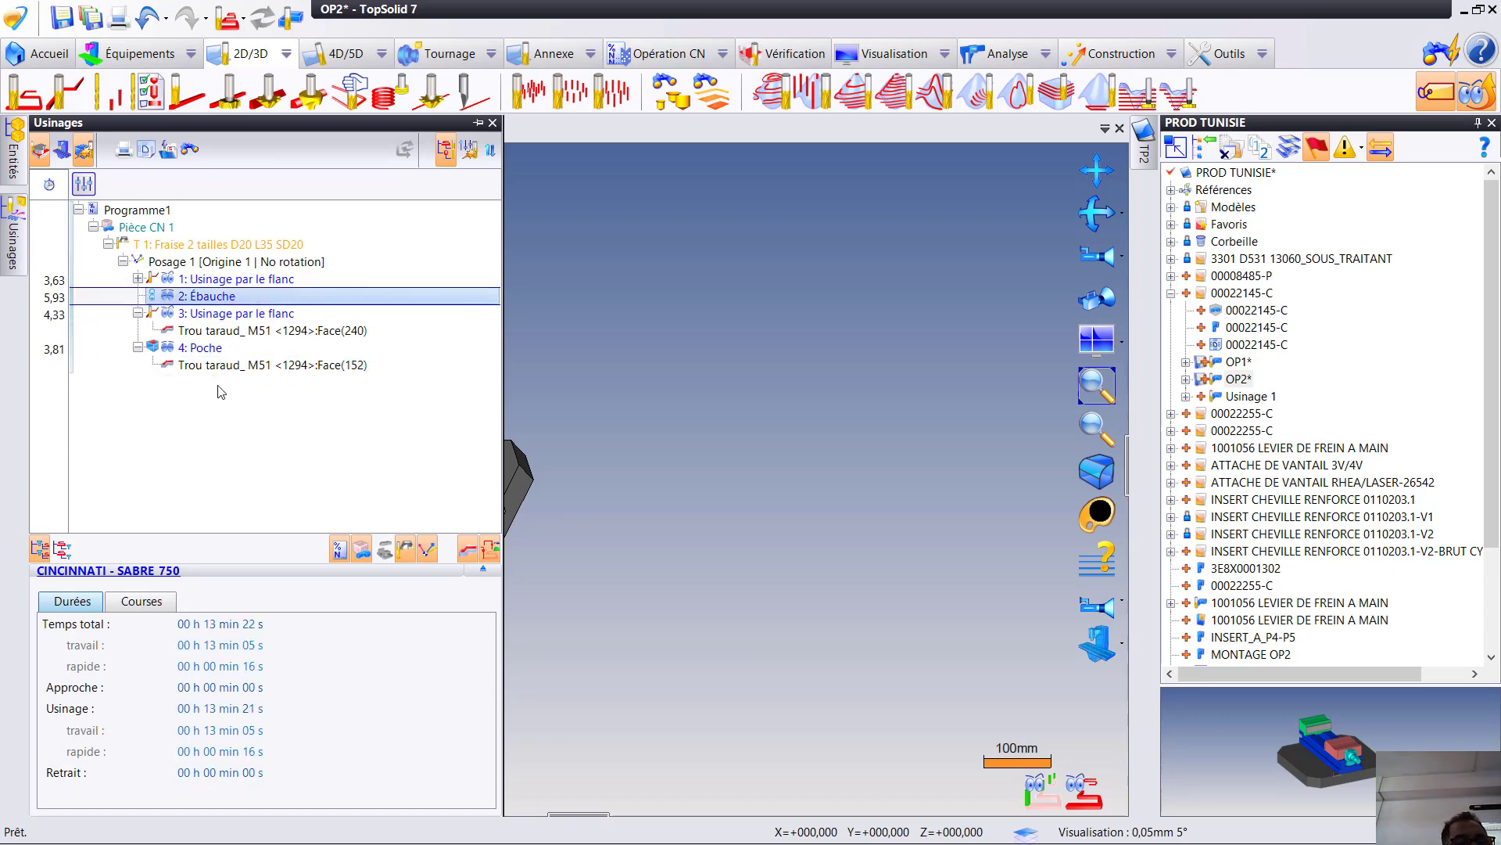
click(262, 19)
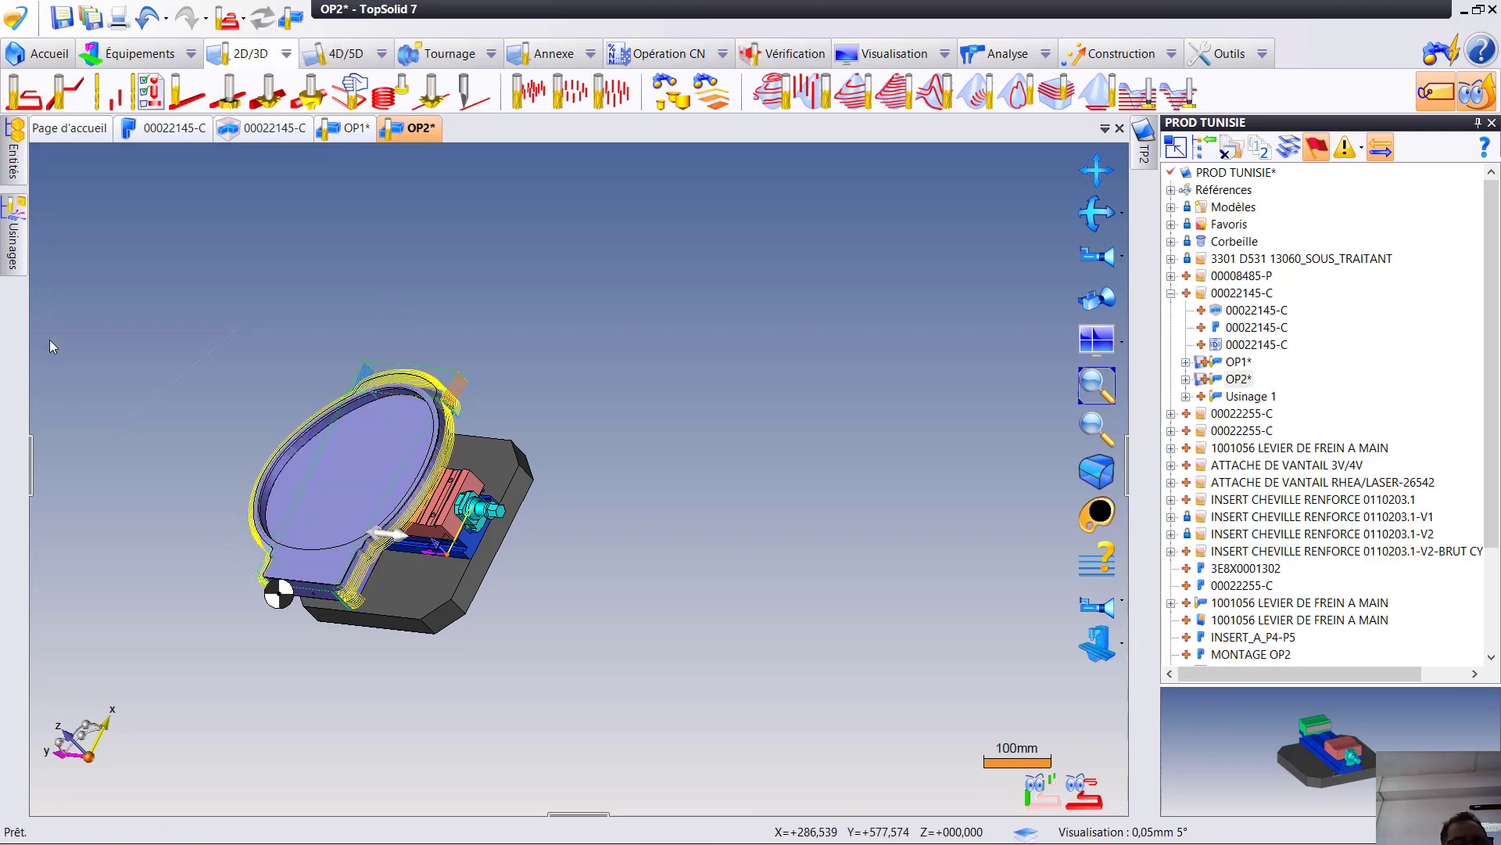
- Edit the roughing operation, restrict its machining zone to the part's rounded end with the inner limit at 324,7, and update it
mouse_move(13, 263)
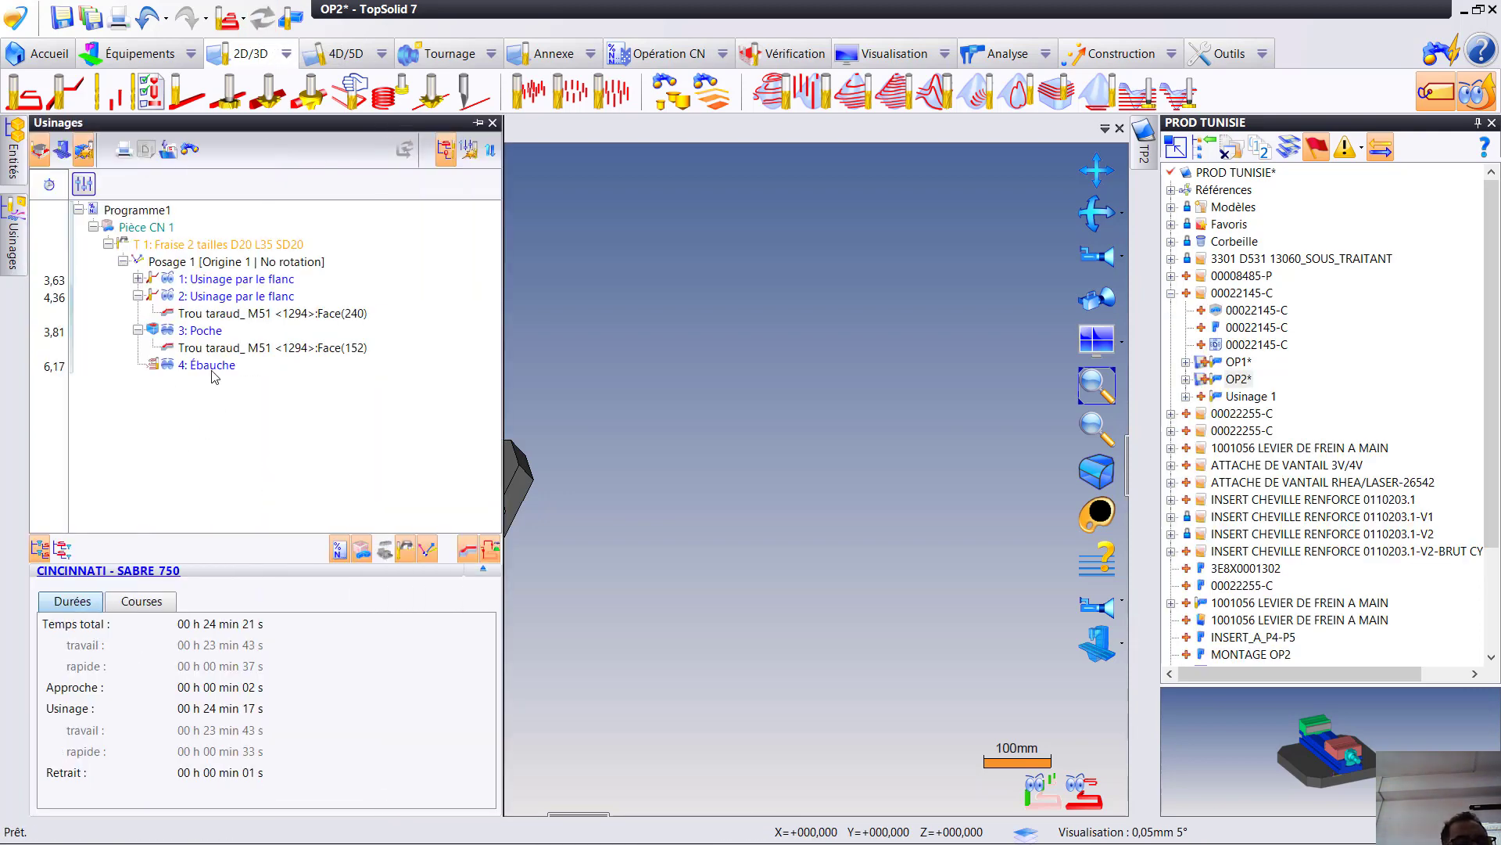
click(209, 366)
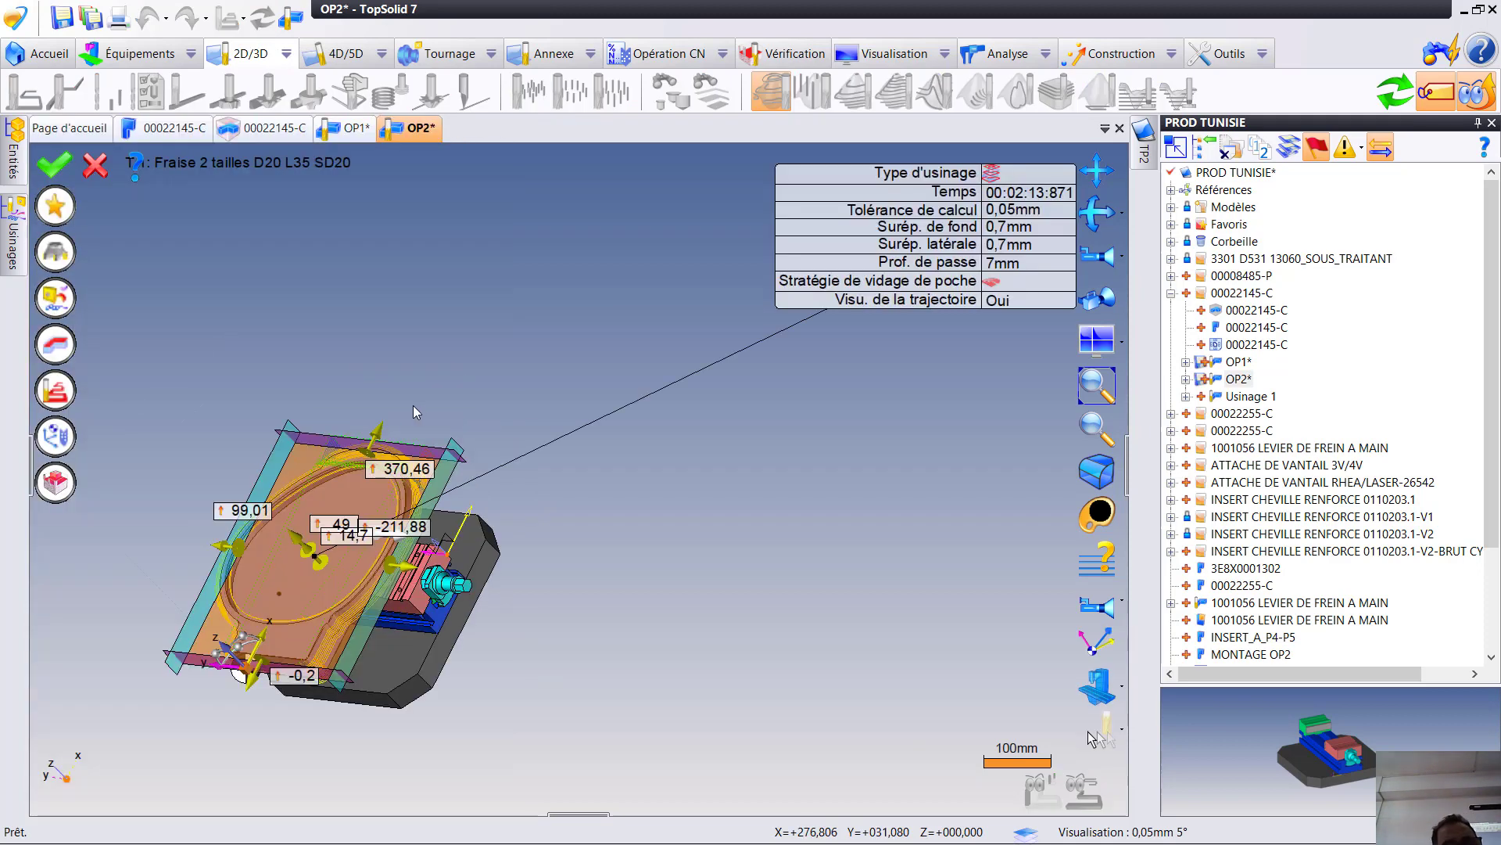
middle_drag(489, 521, 559, 499)
middle_drag(501, 604, 647, 443)
middle_drag(570, 342, 536, 534)
scroll(547, 499, up, 6)
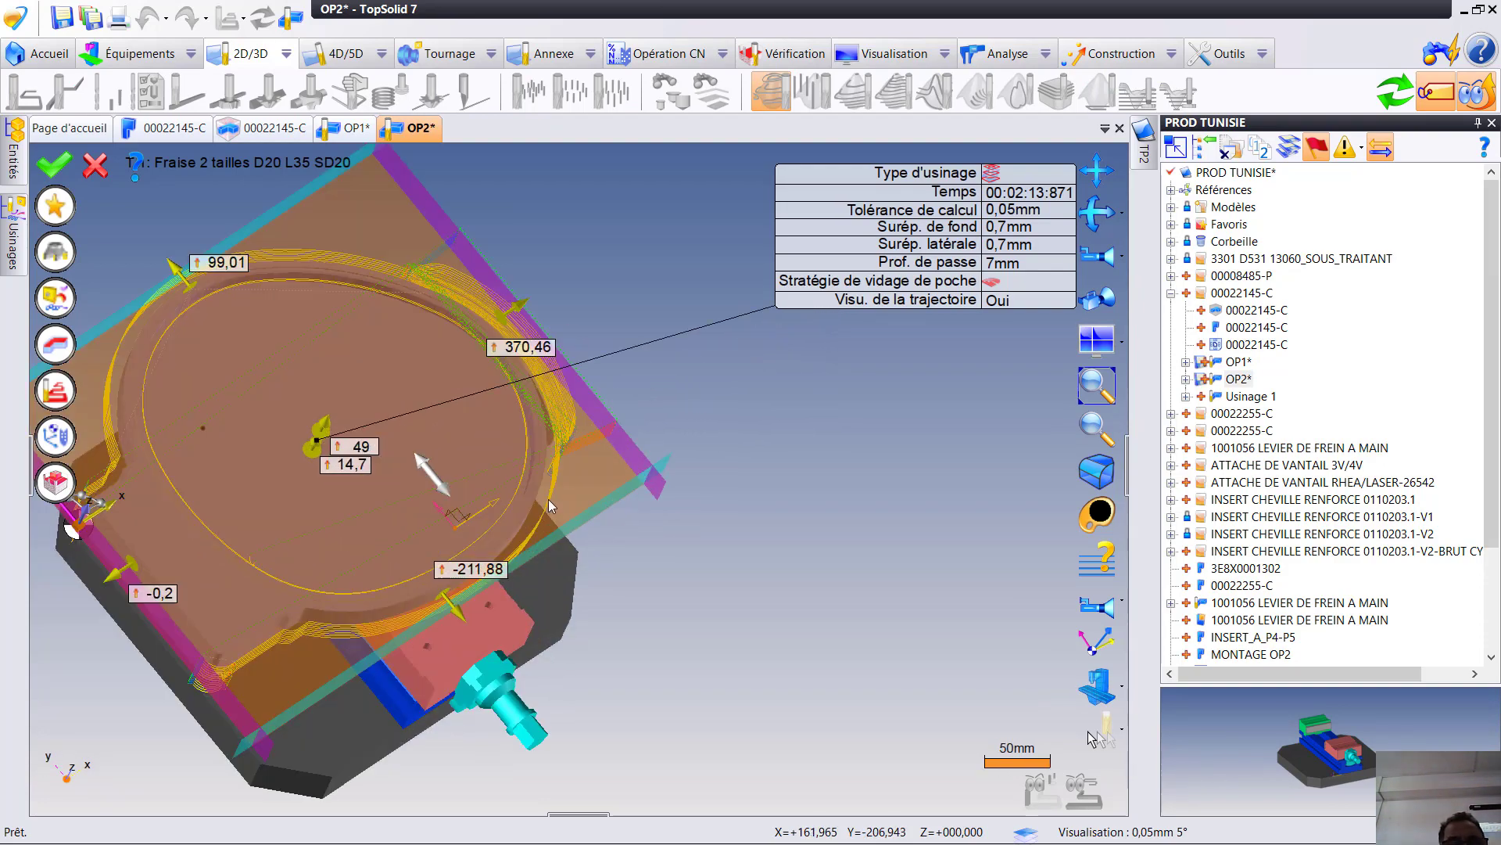
scroll(420, 674, down, 8)
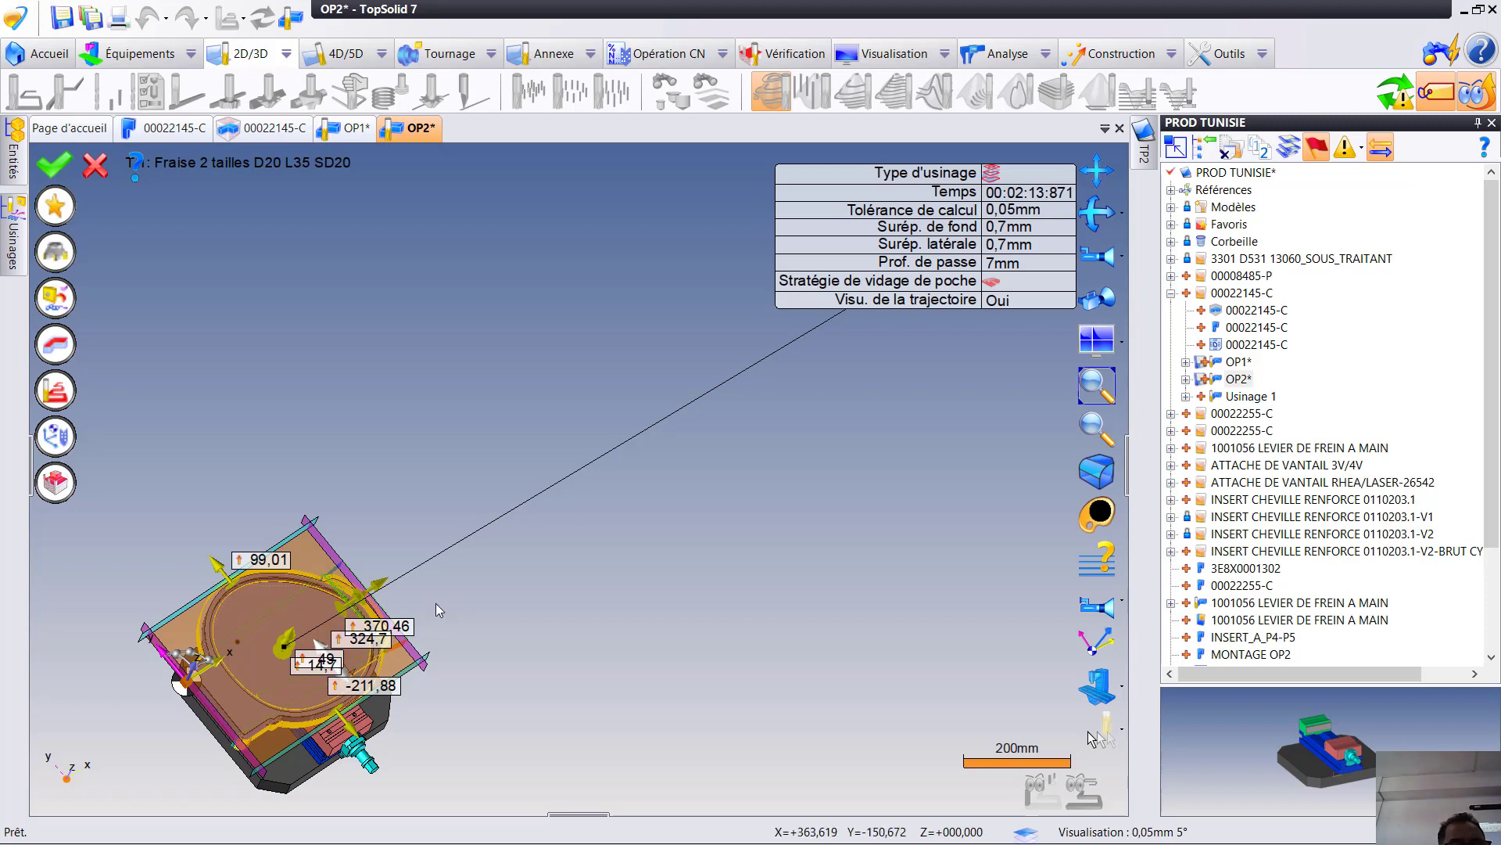
scroll(428, 609, up, 2)
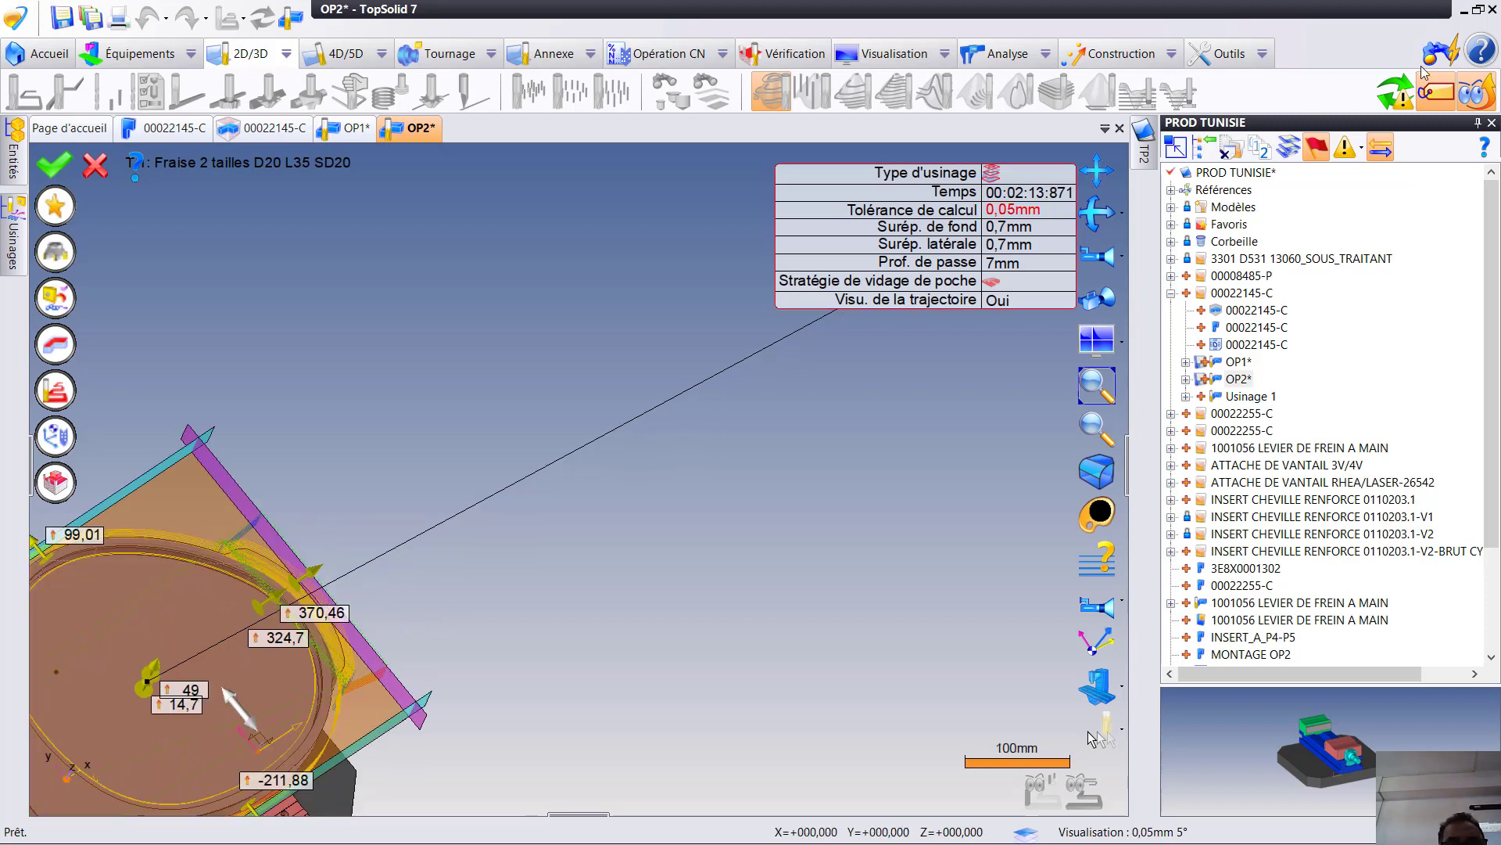
click(1390, 96)
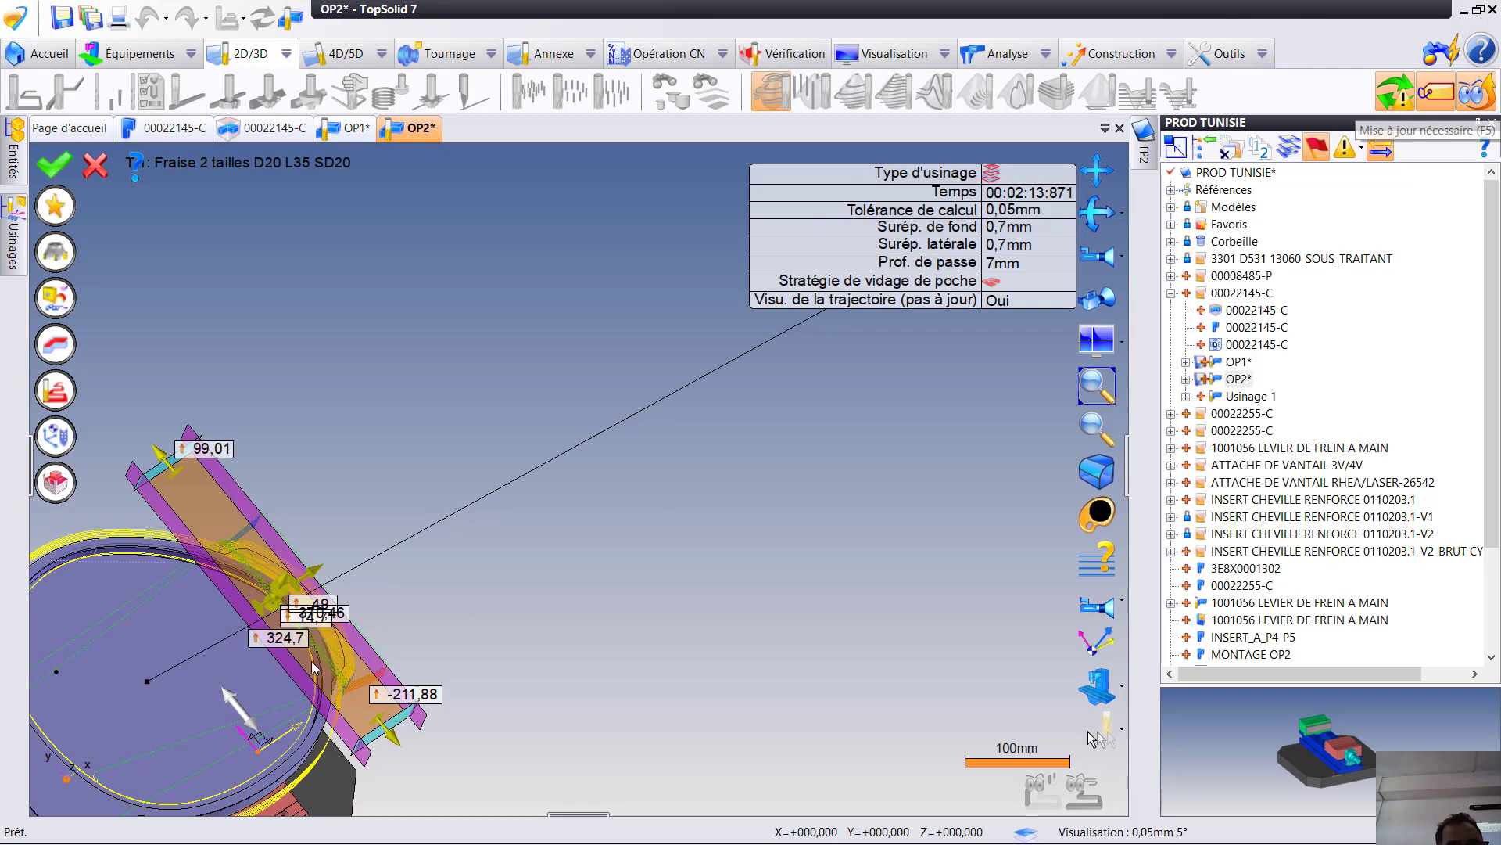
- Set the roughing operation's bottom and lateral allowances to 0,5 mm and its pass depth (Prof. de passe) to 2 mm
scroll(326, 654, up, 2)
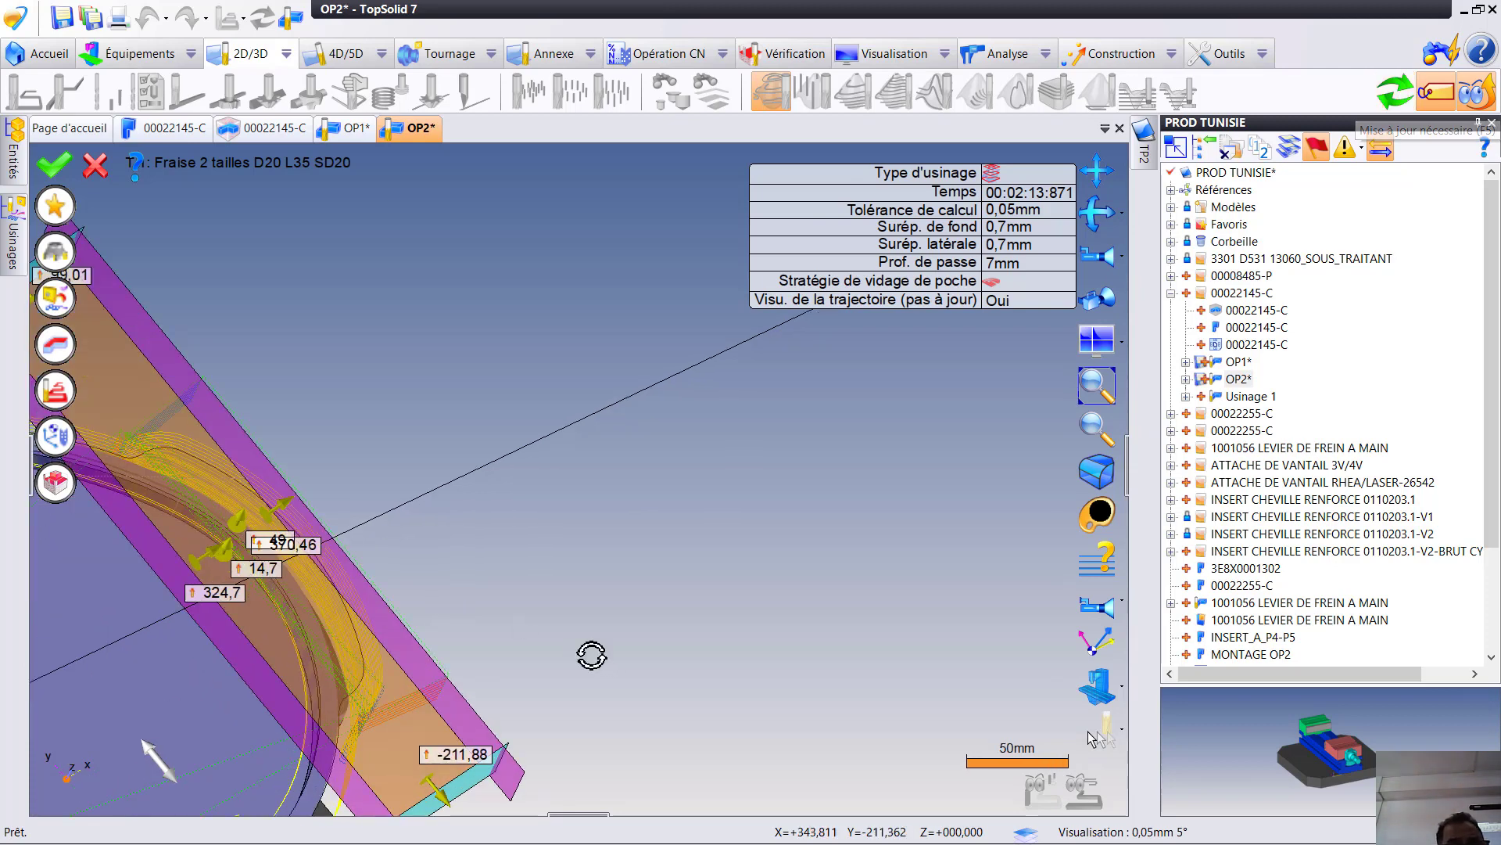
middle_drag(592, 655, 533, 610)
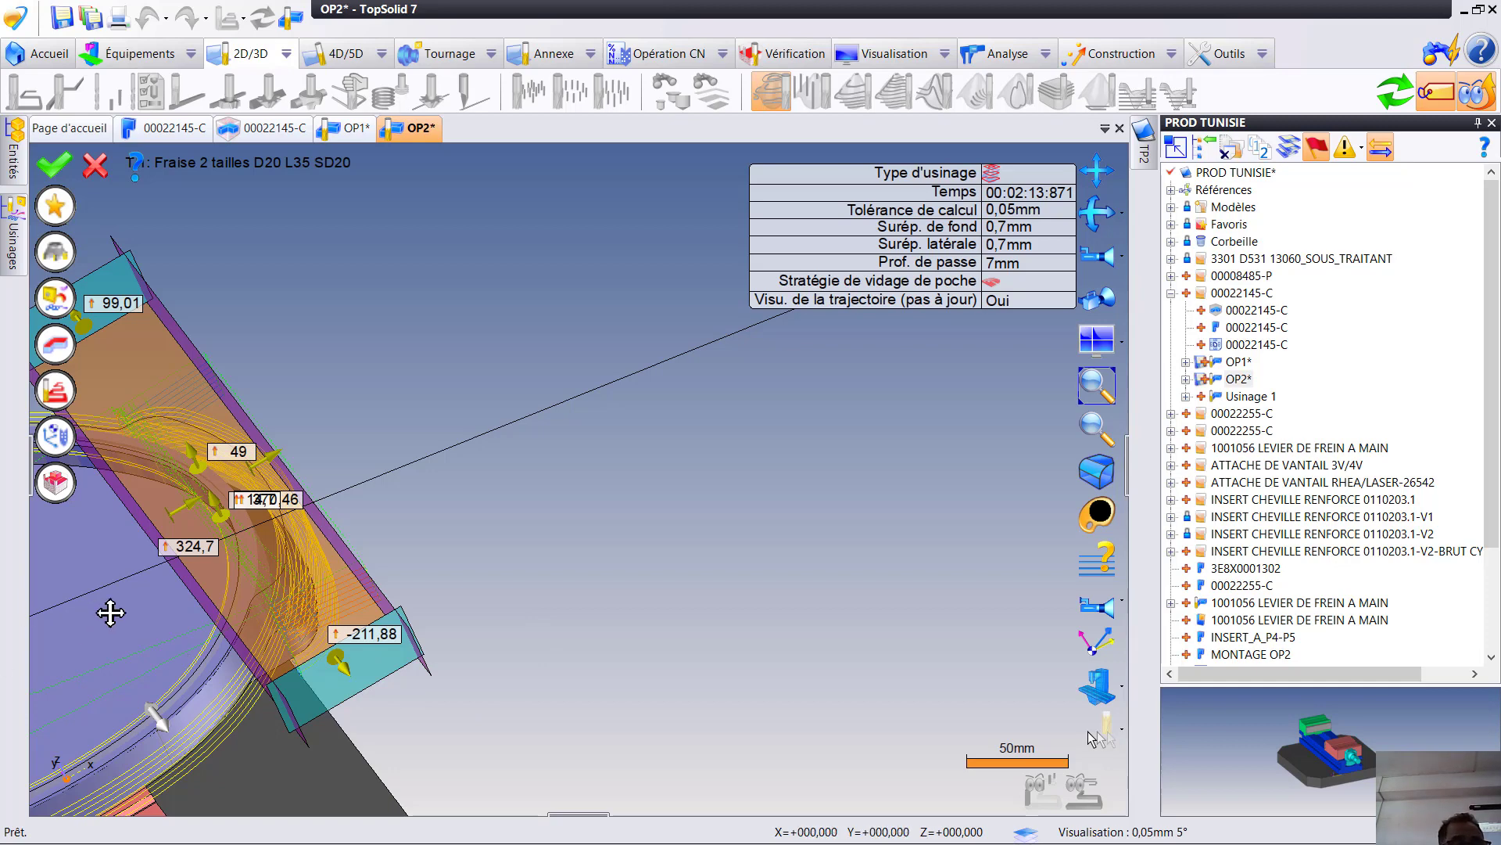
middle_drag(111, 613, 391, 465)
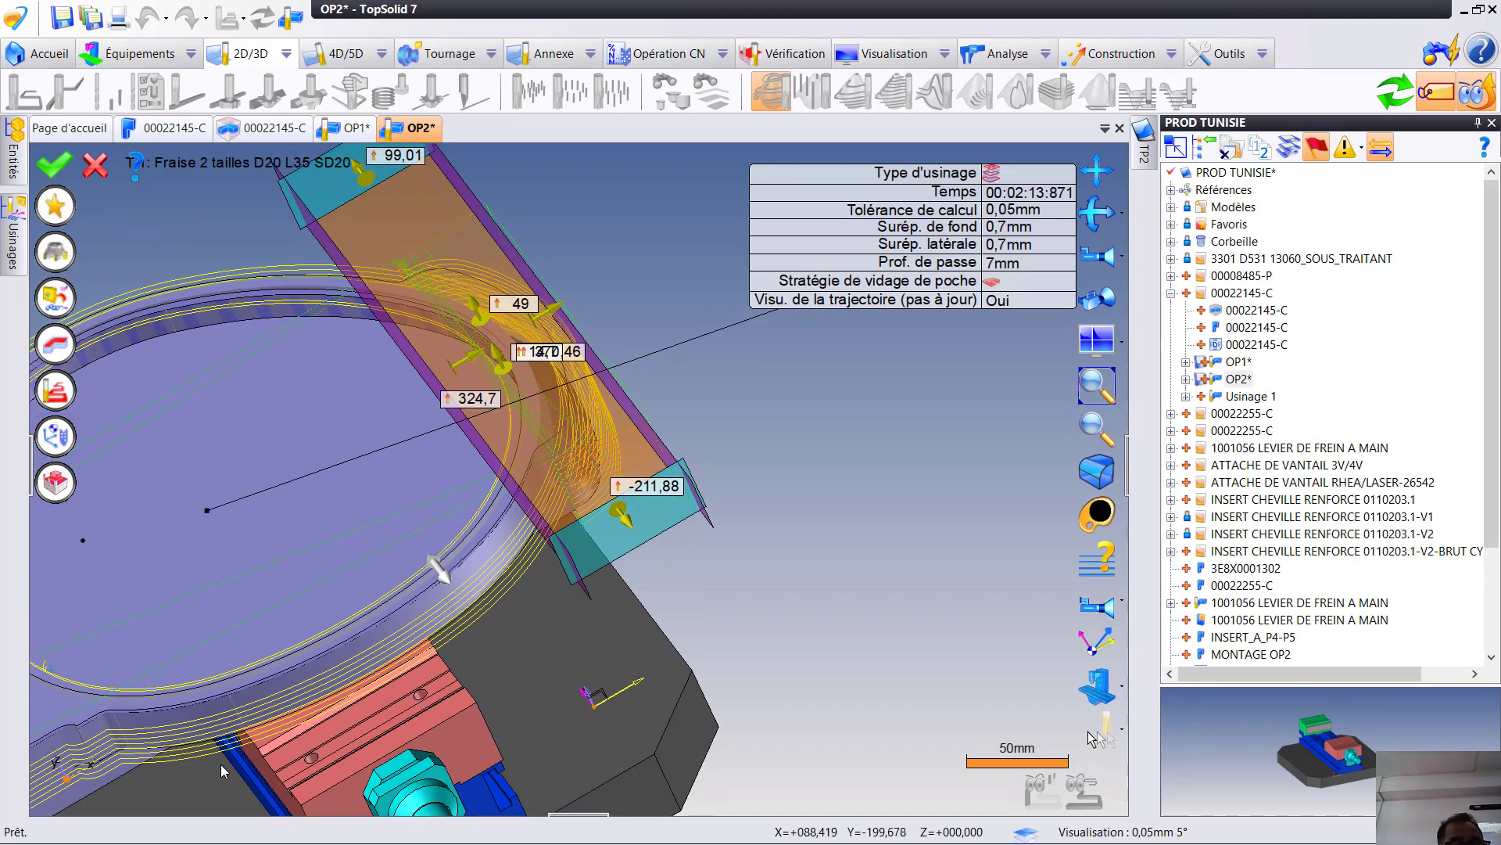
click(1009, 226)
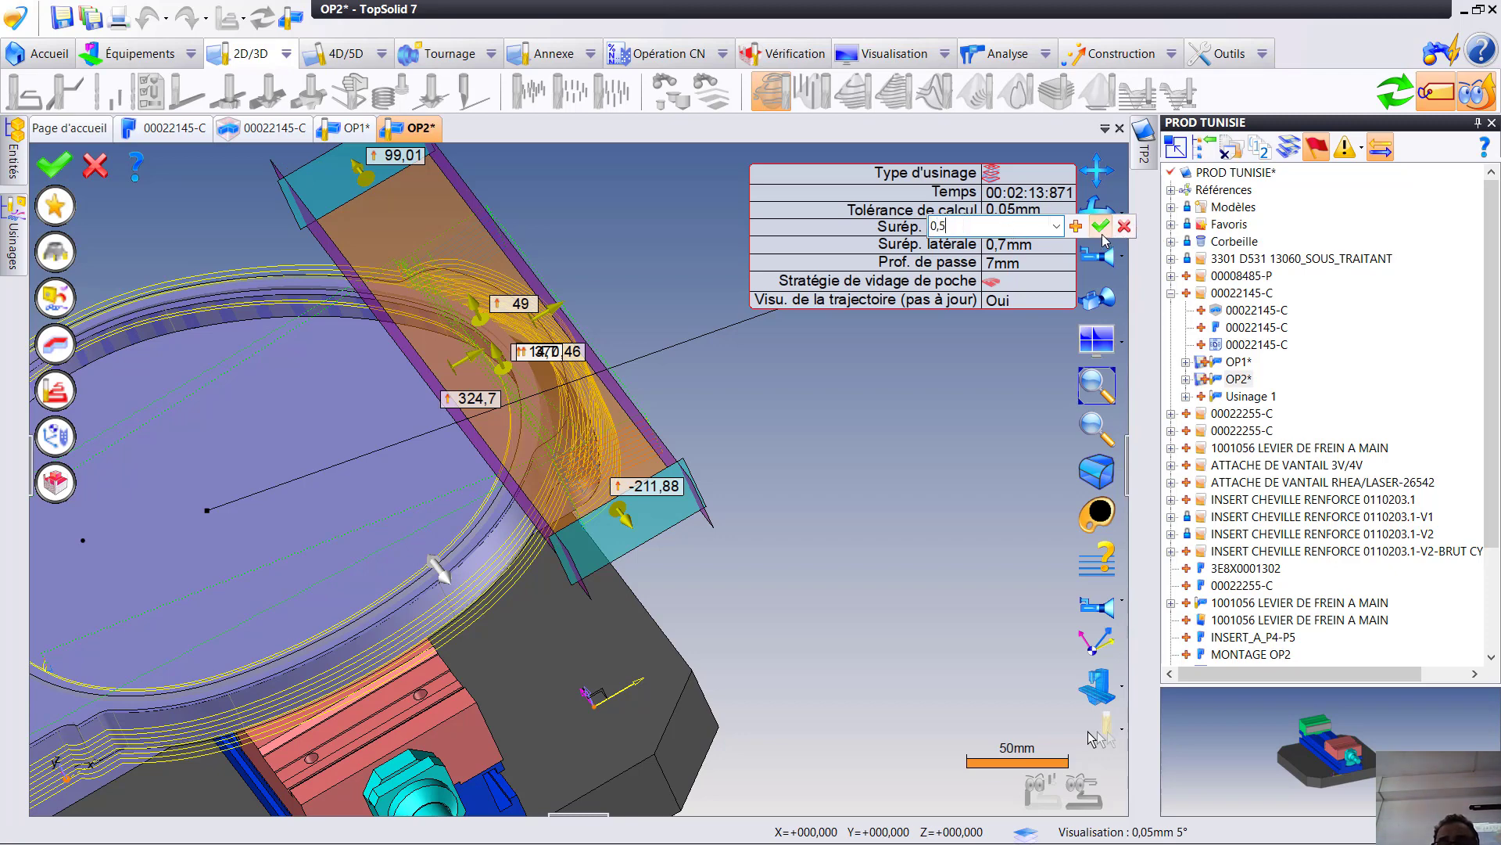
click(1101, 226)
click(997, 248)
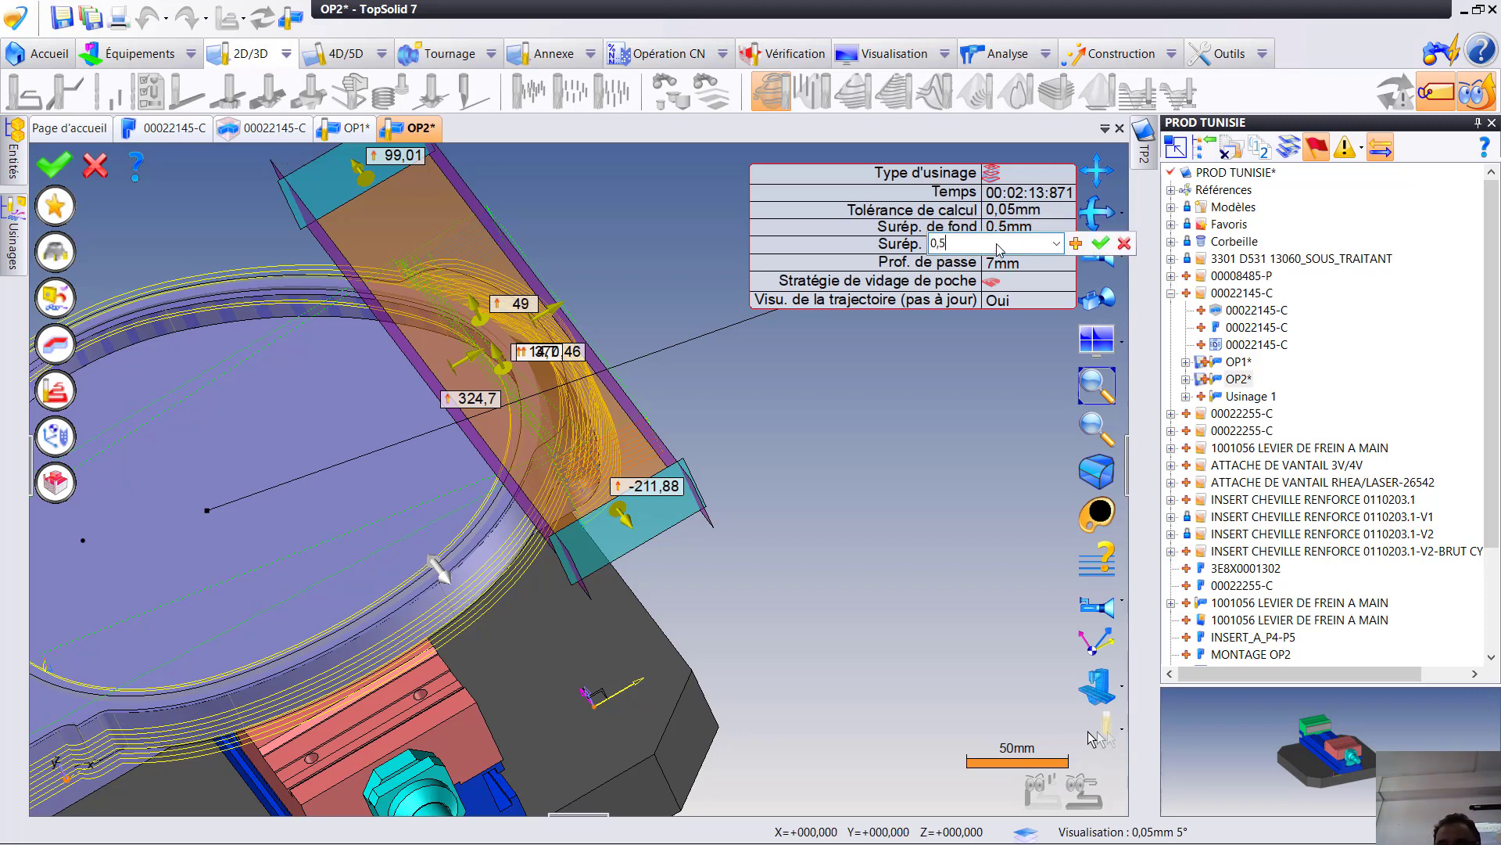
click(1101, 243)
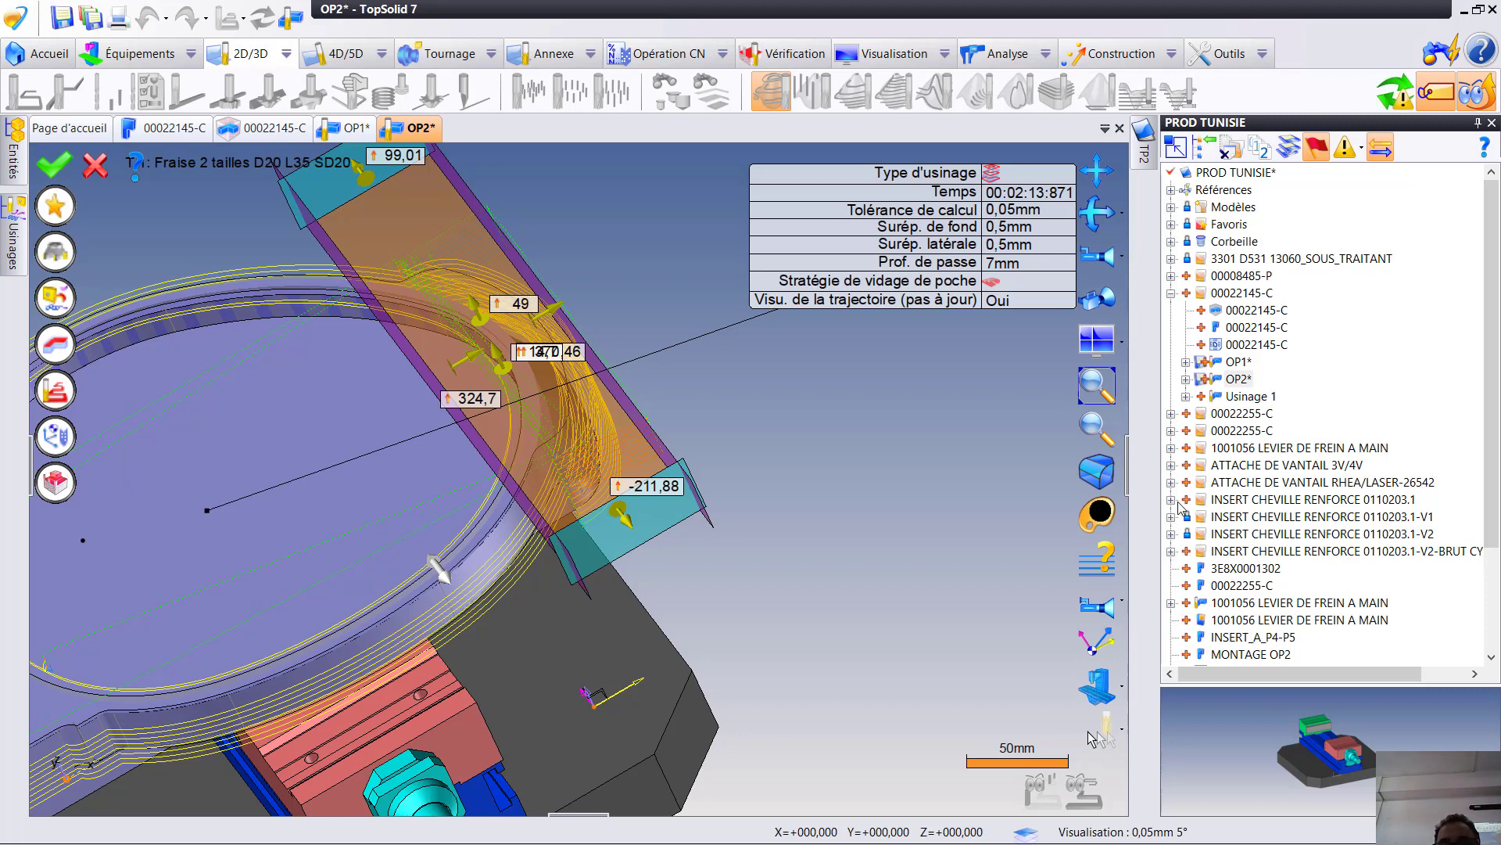
click(995, 264)
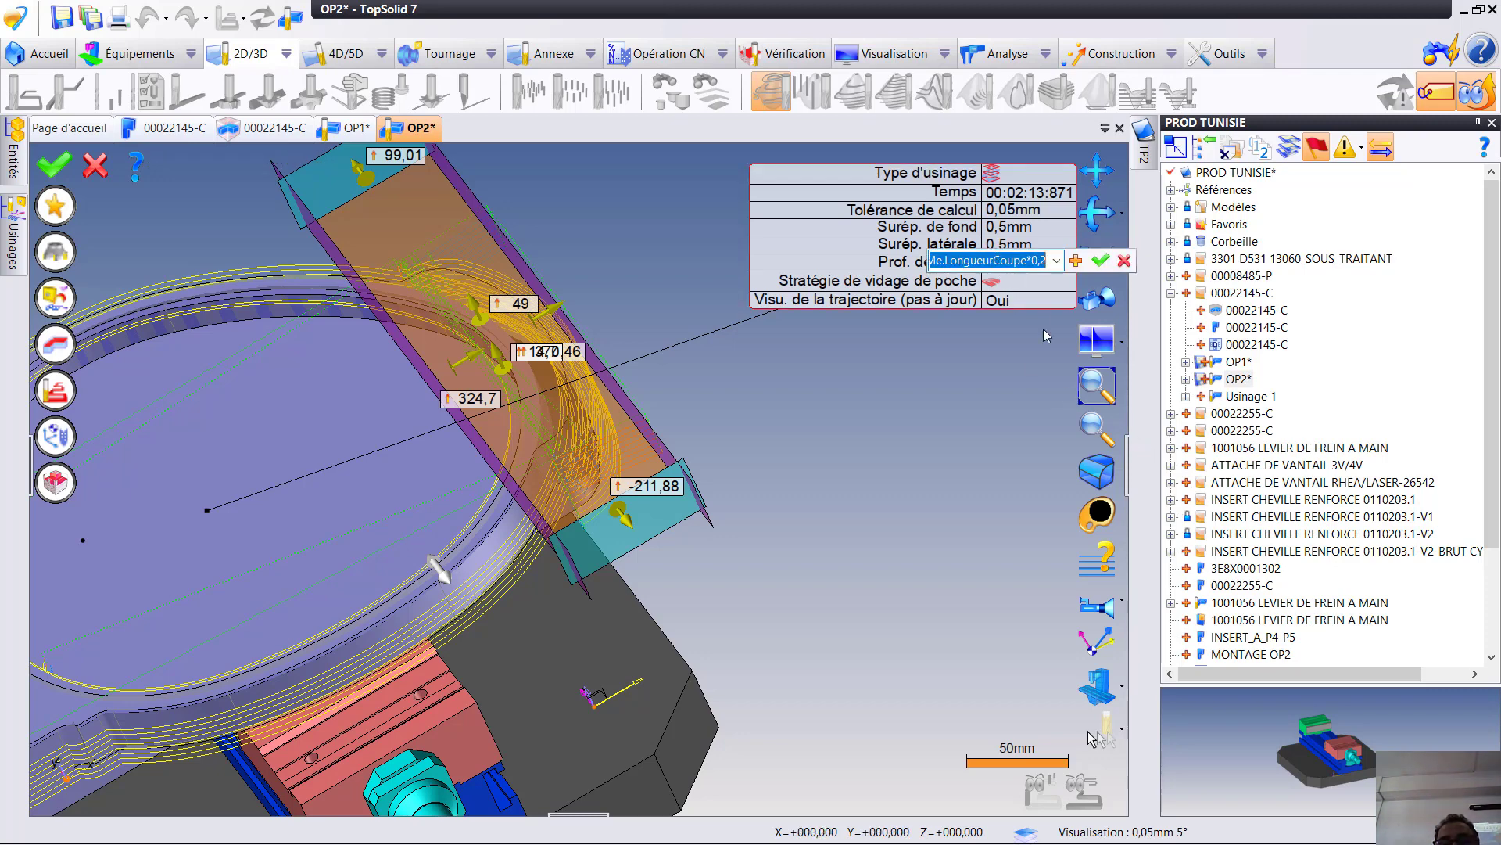
text(2)
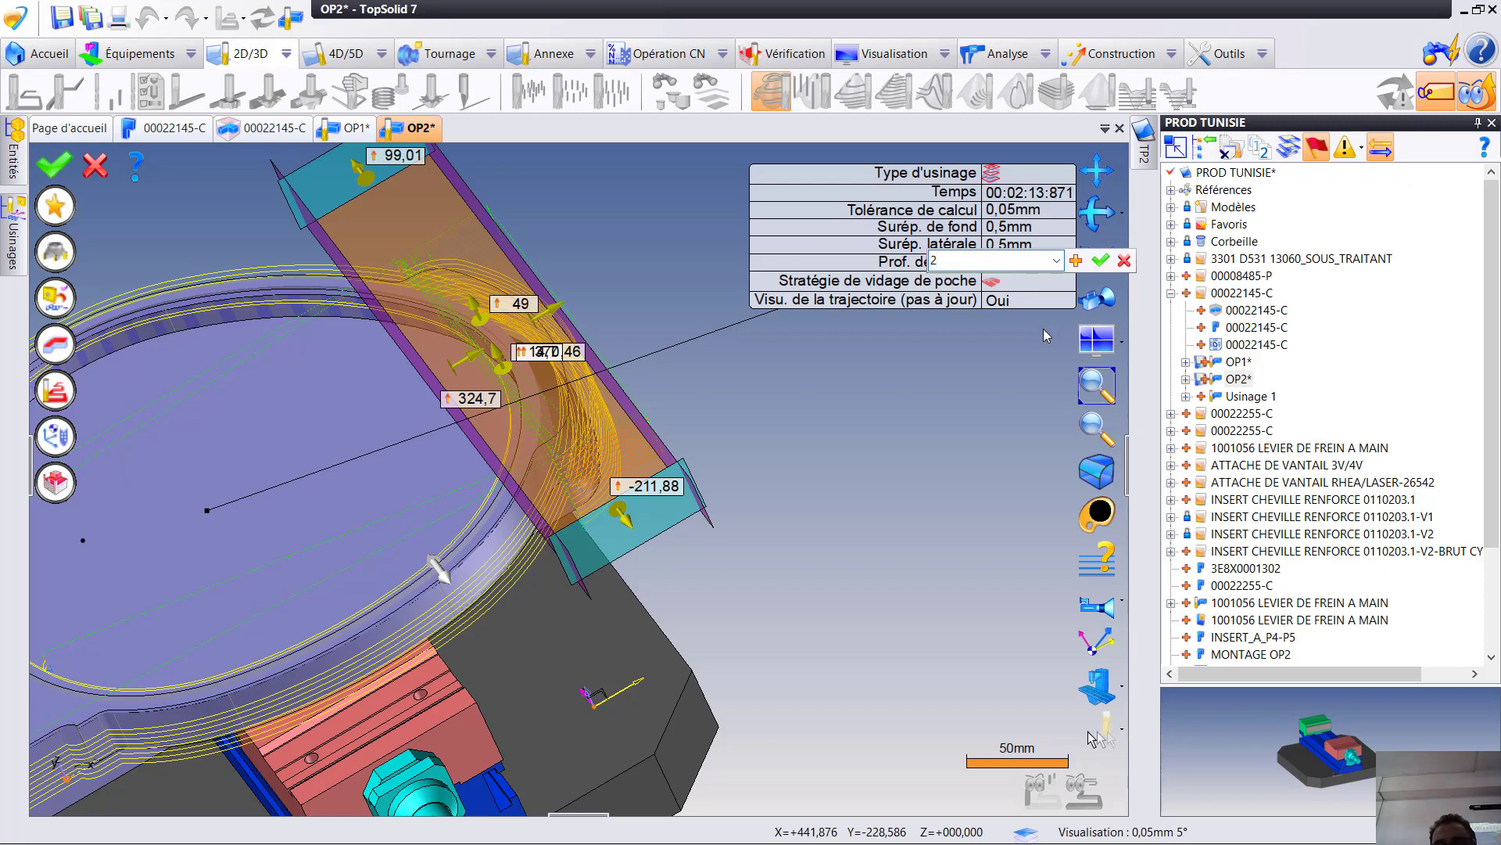
click(1099, 263)
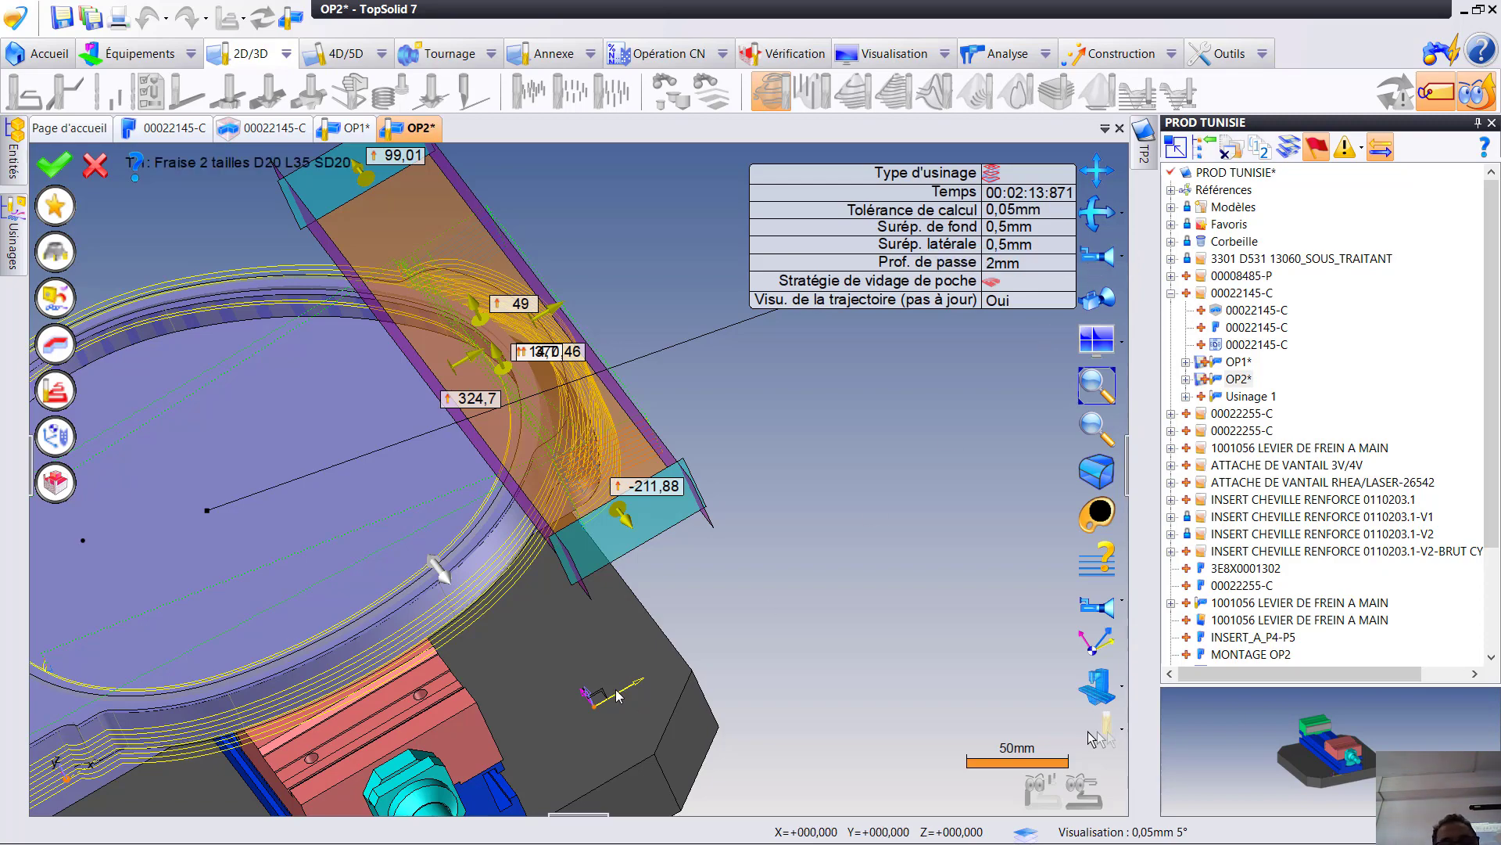
- Recompute the limited roughing toolpath around the rounded end and validate the operation
scroll(642, 525, up, 4)
middle_drag(686, 505, 660, 750)
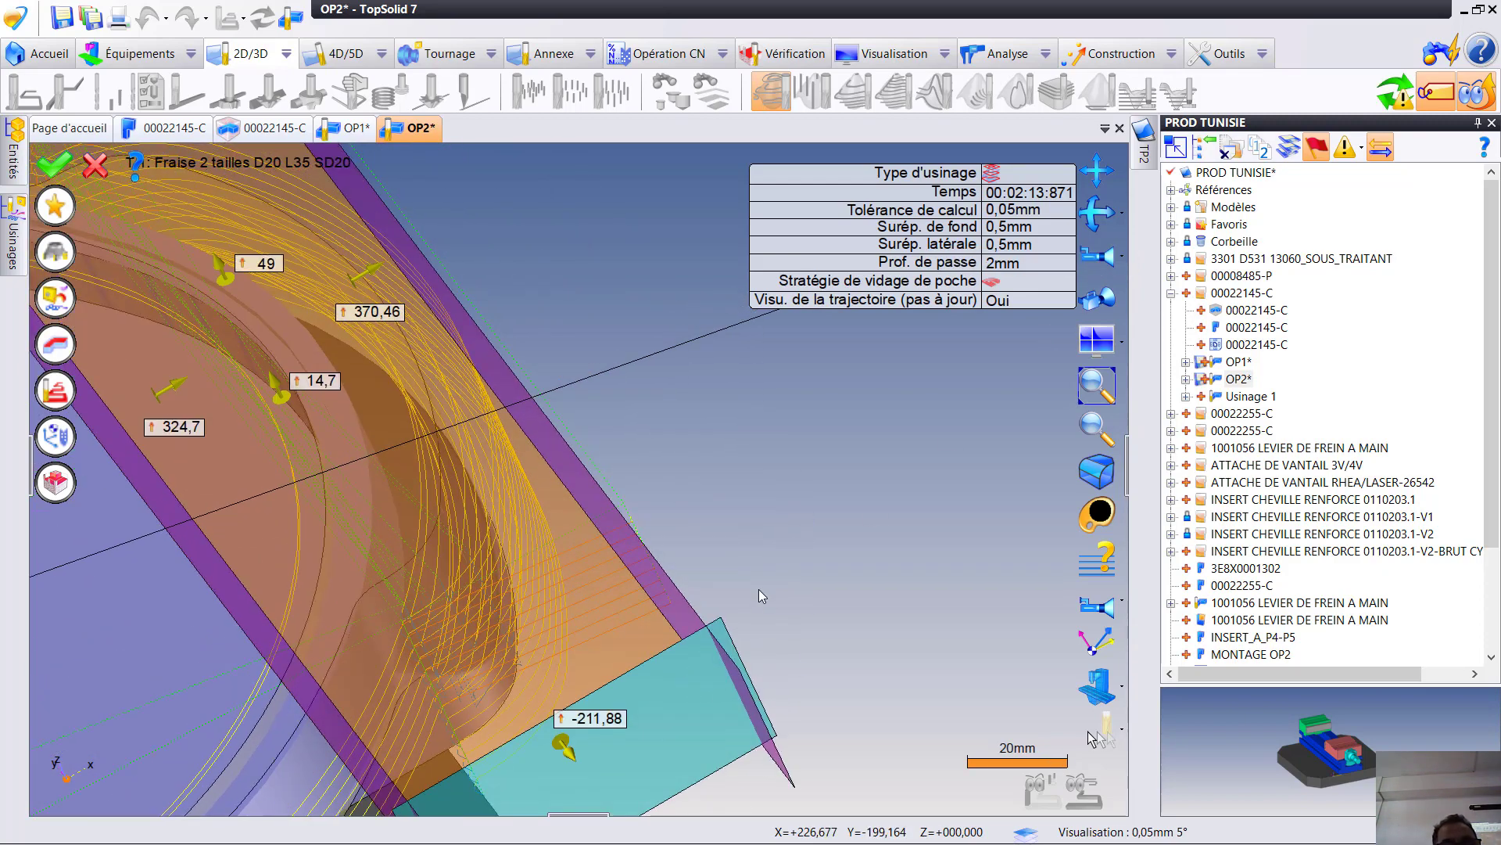
right_drag(759, 592, 946, 578)
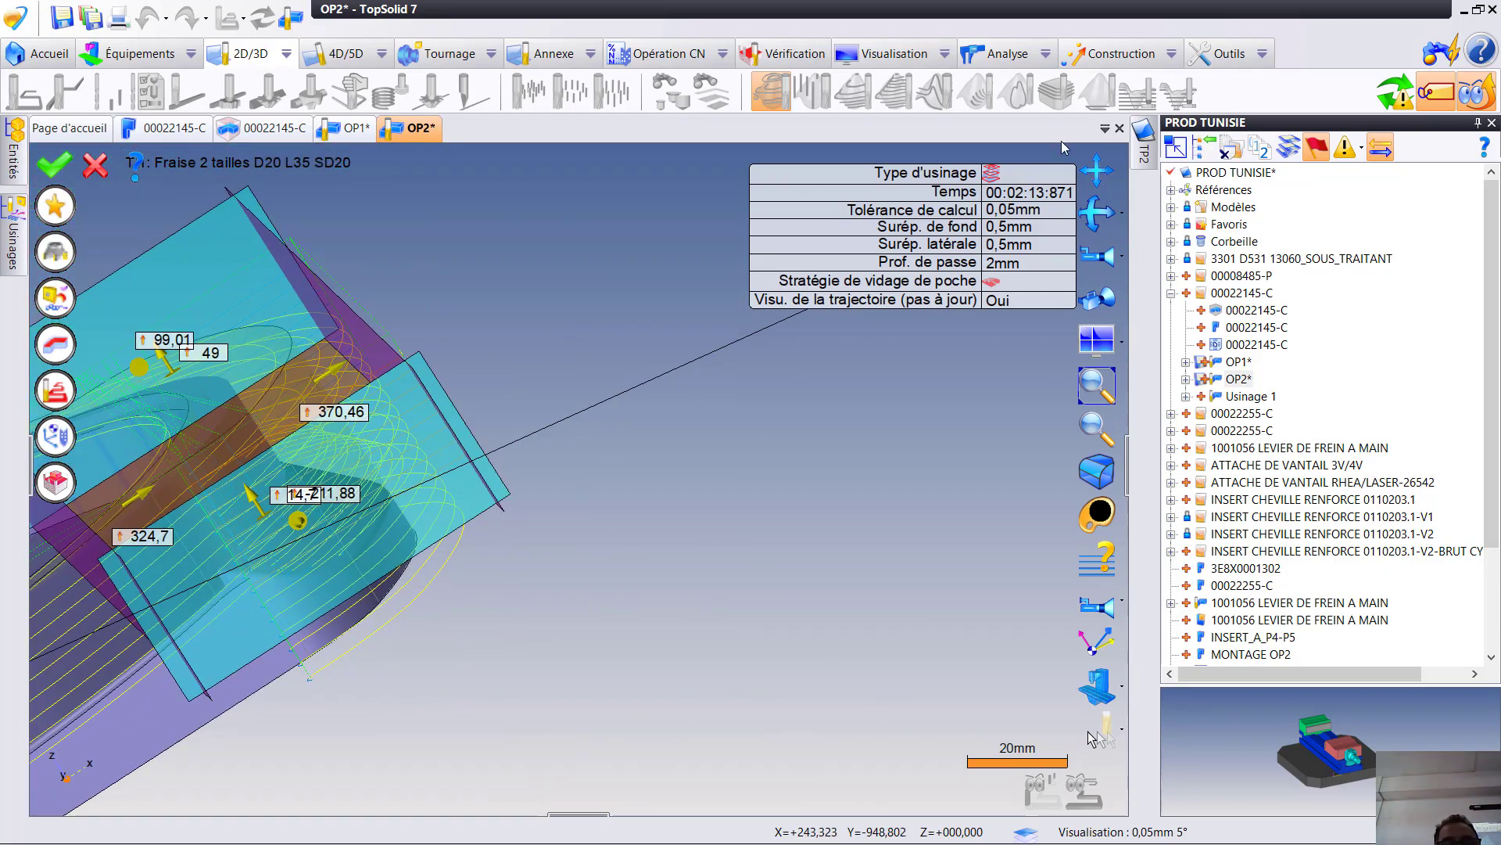
click(1396, 93)
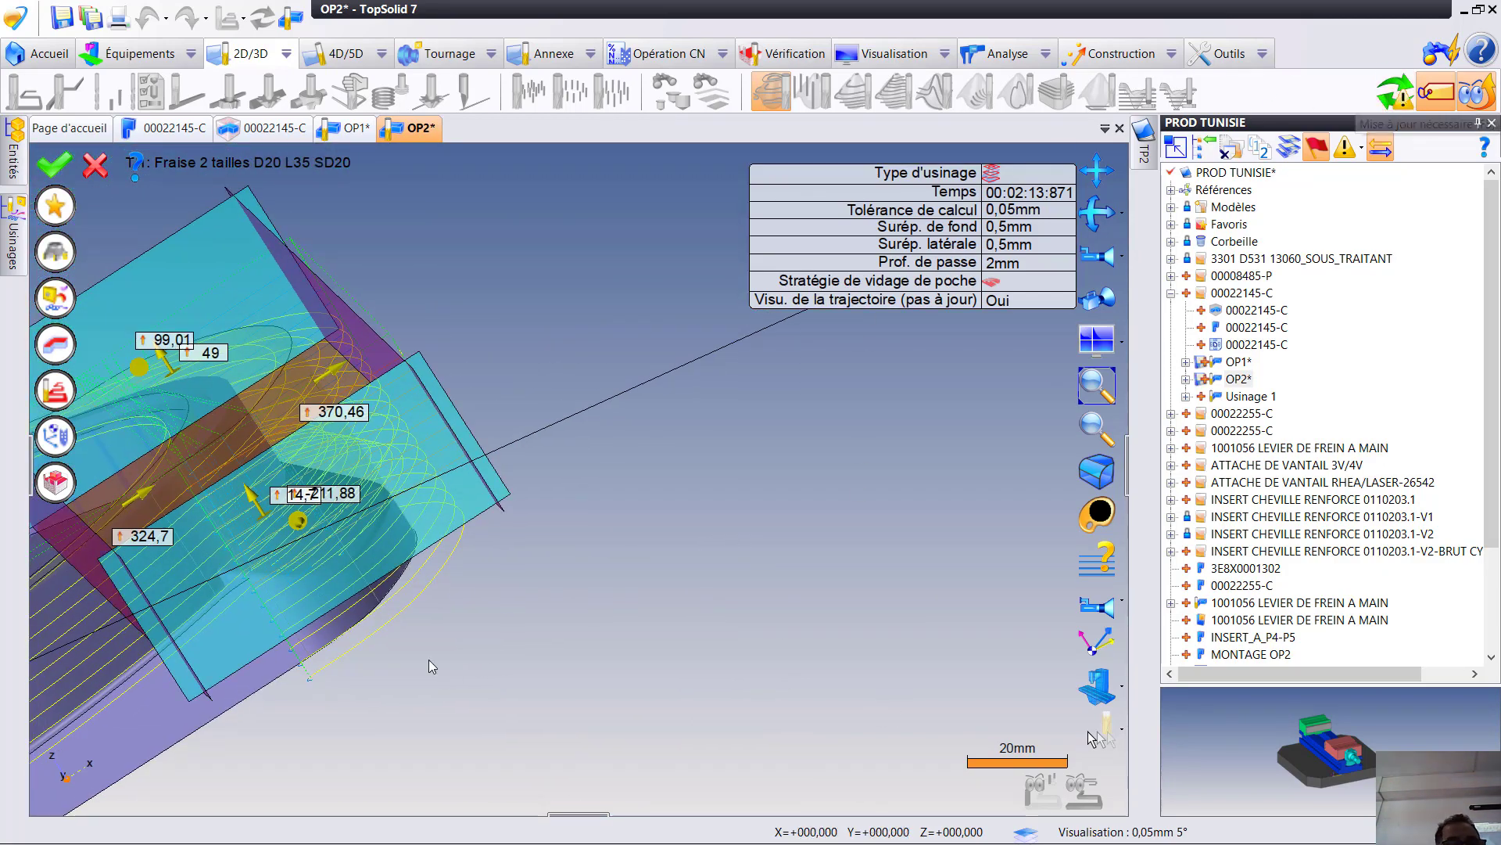
click(70, 172)
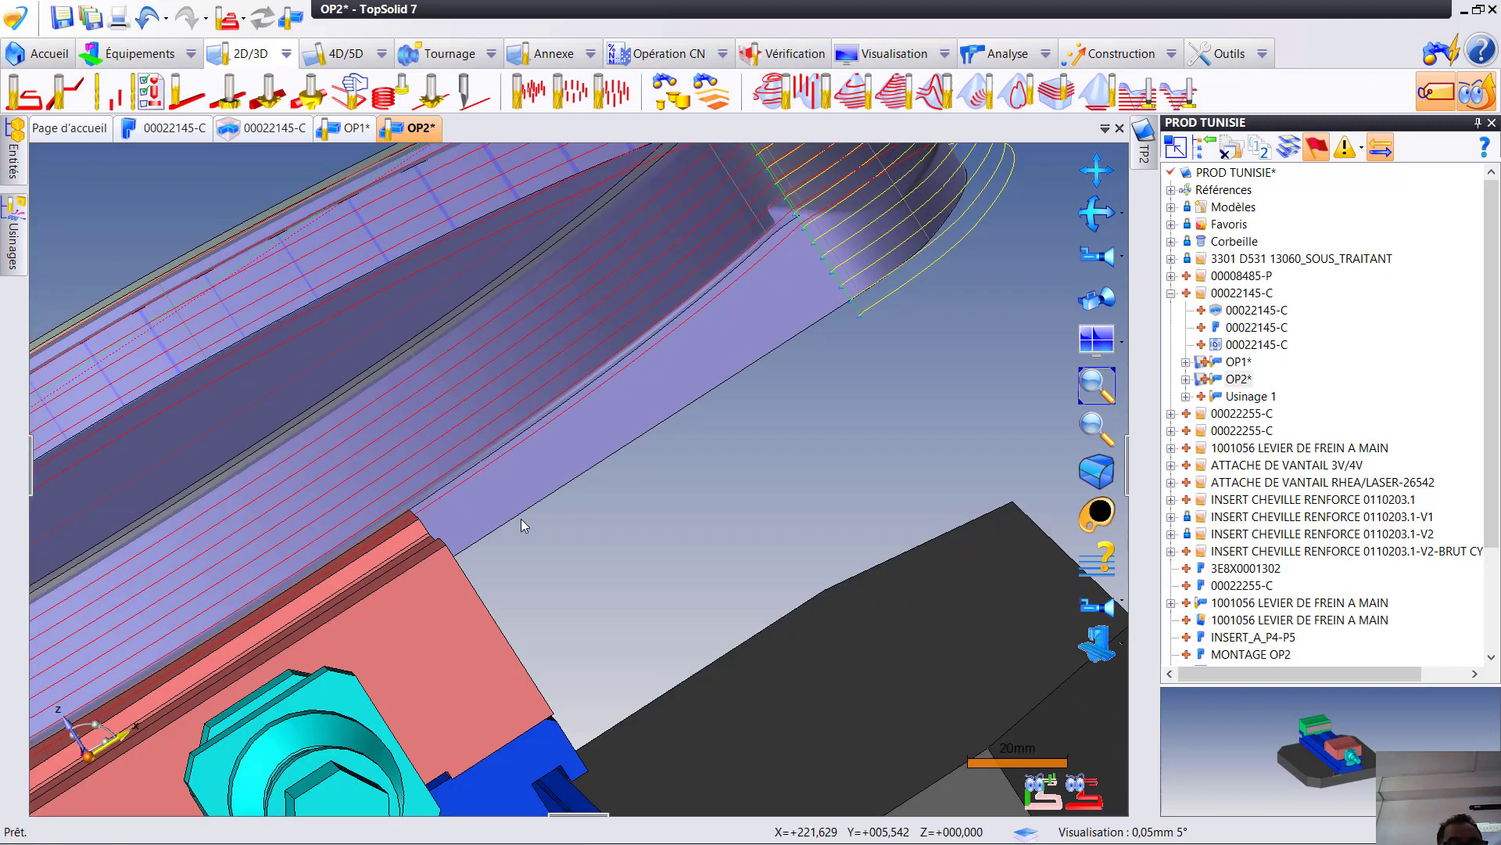
- Check the second flank milling and roughing toolpaths at the rounded end, simulate the roughing operation, and exit the simulation
scroll(528, 525, down, 4)
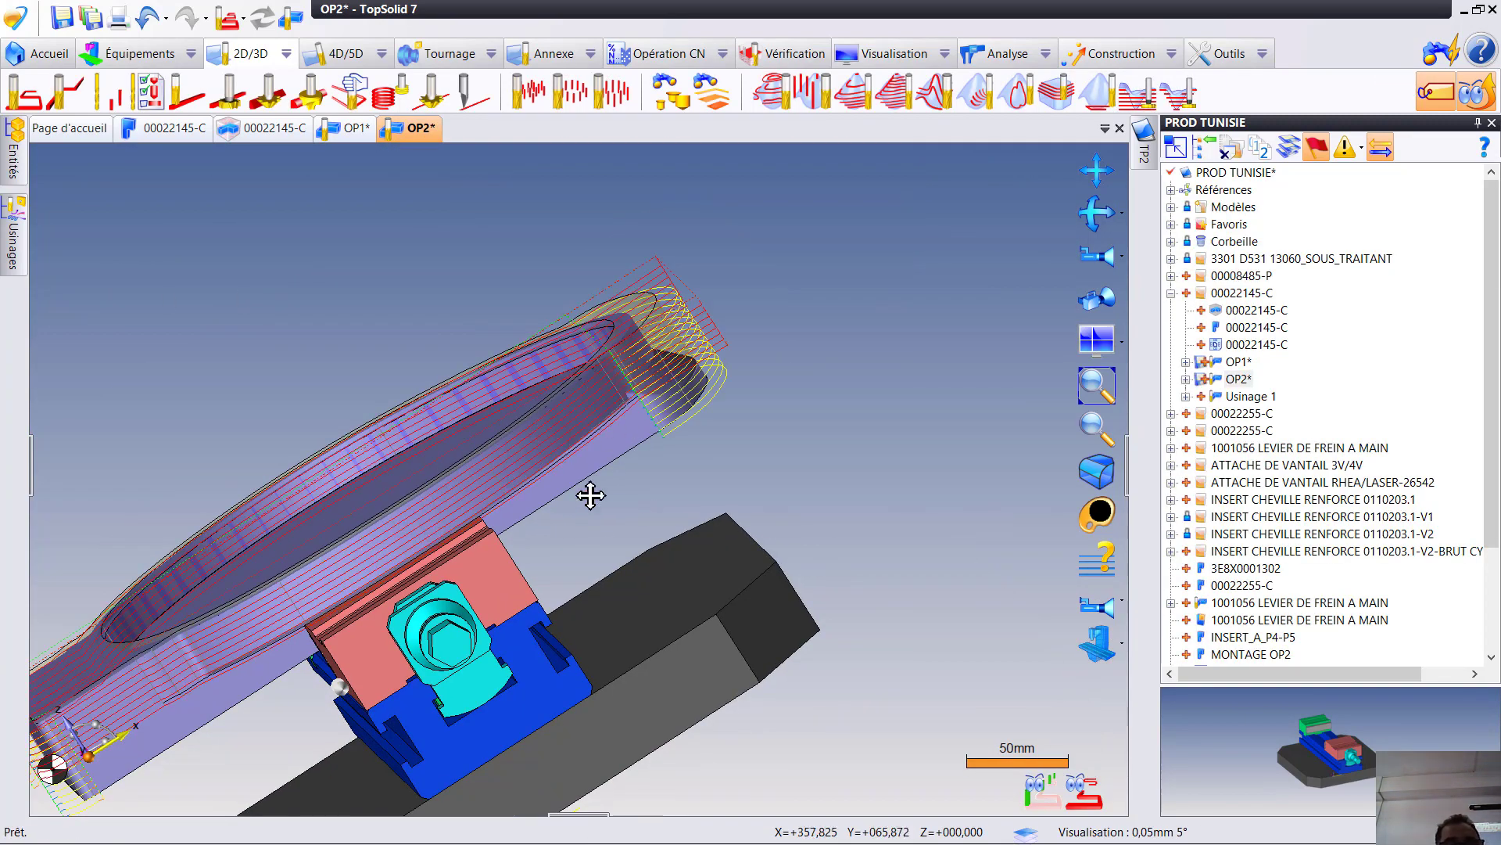
middle_drag(592, 495, 527, 637)
mouse_move(21, 252)
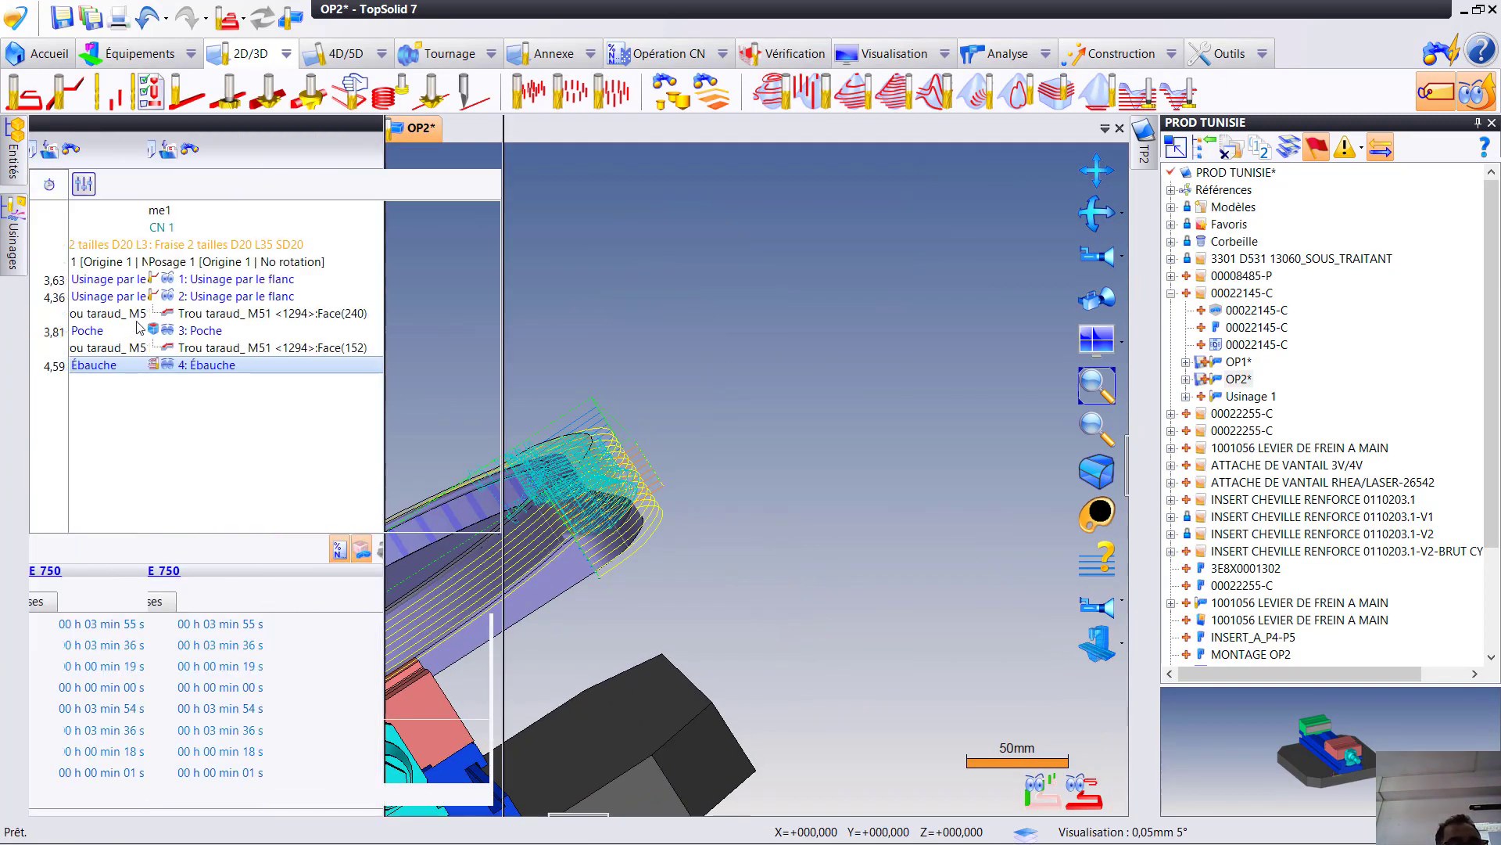
click(166, 297)
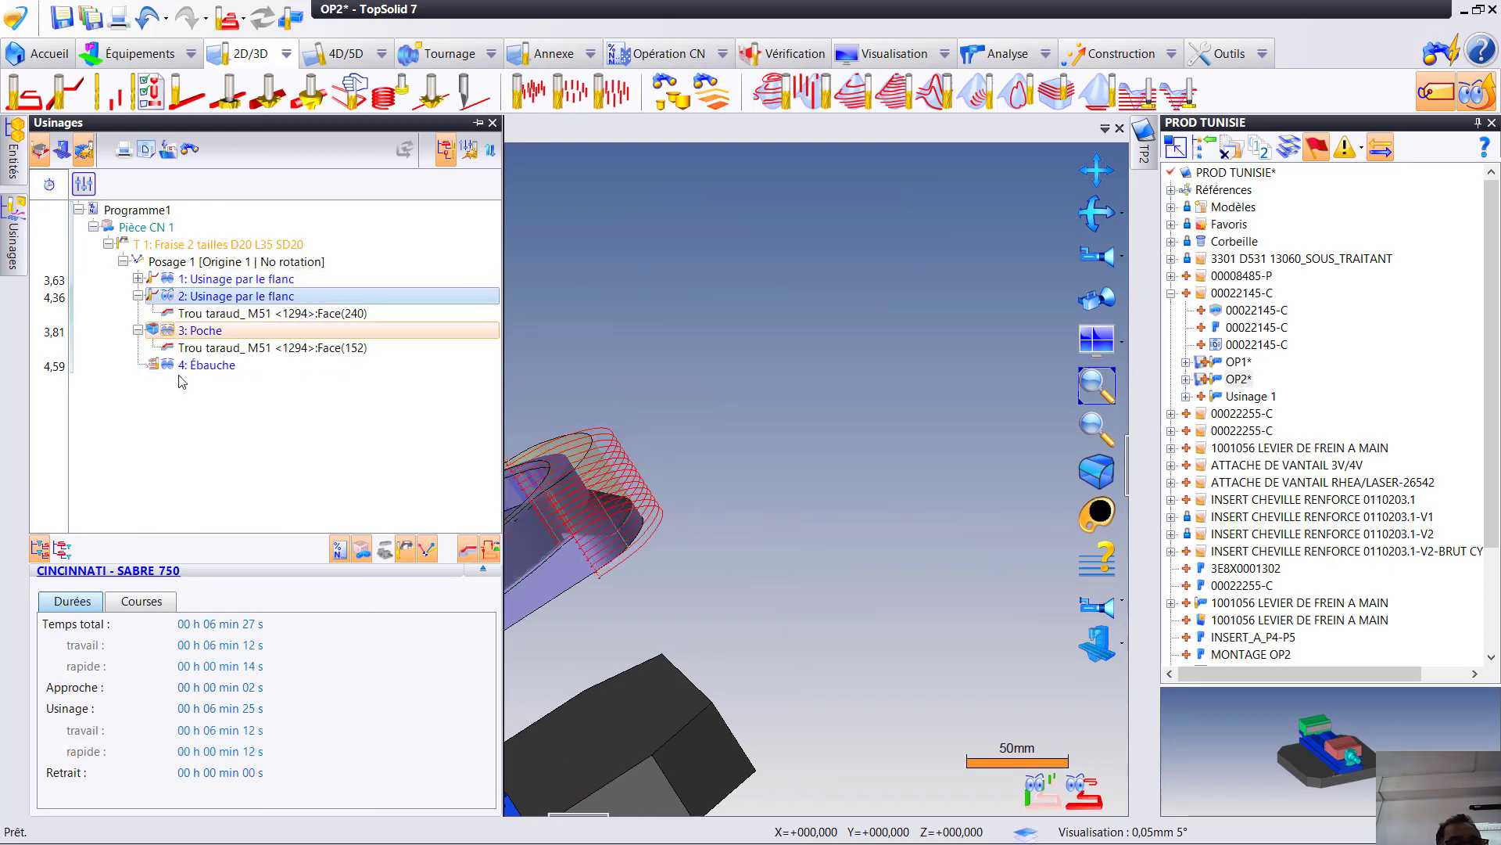
click(206, 411)
click(207, 365)
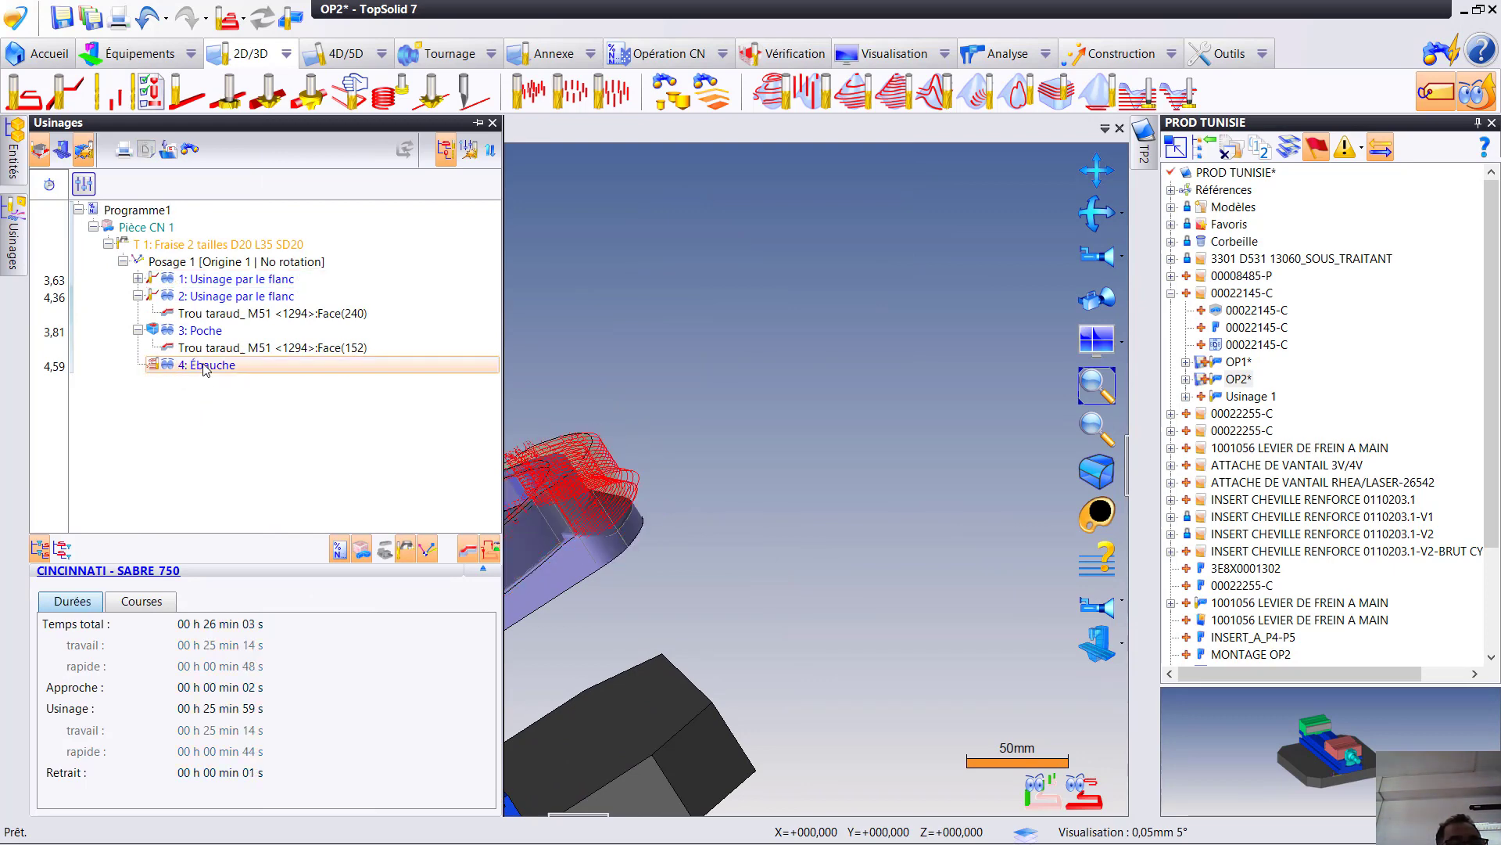
right_click(208, 368)
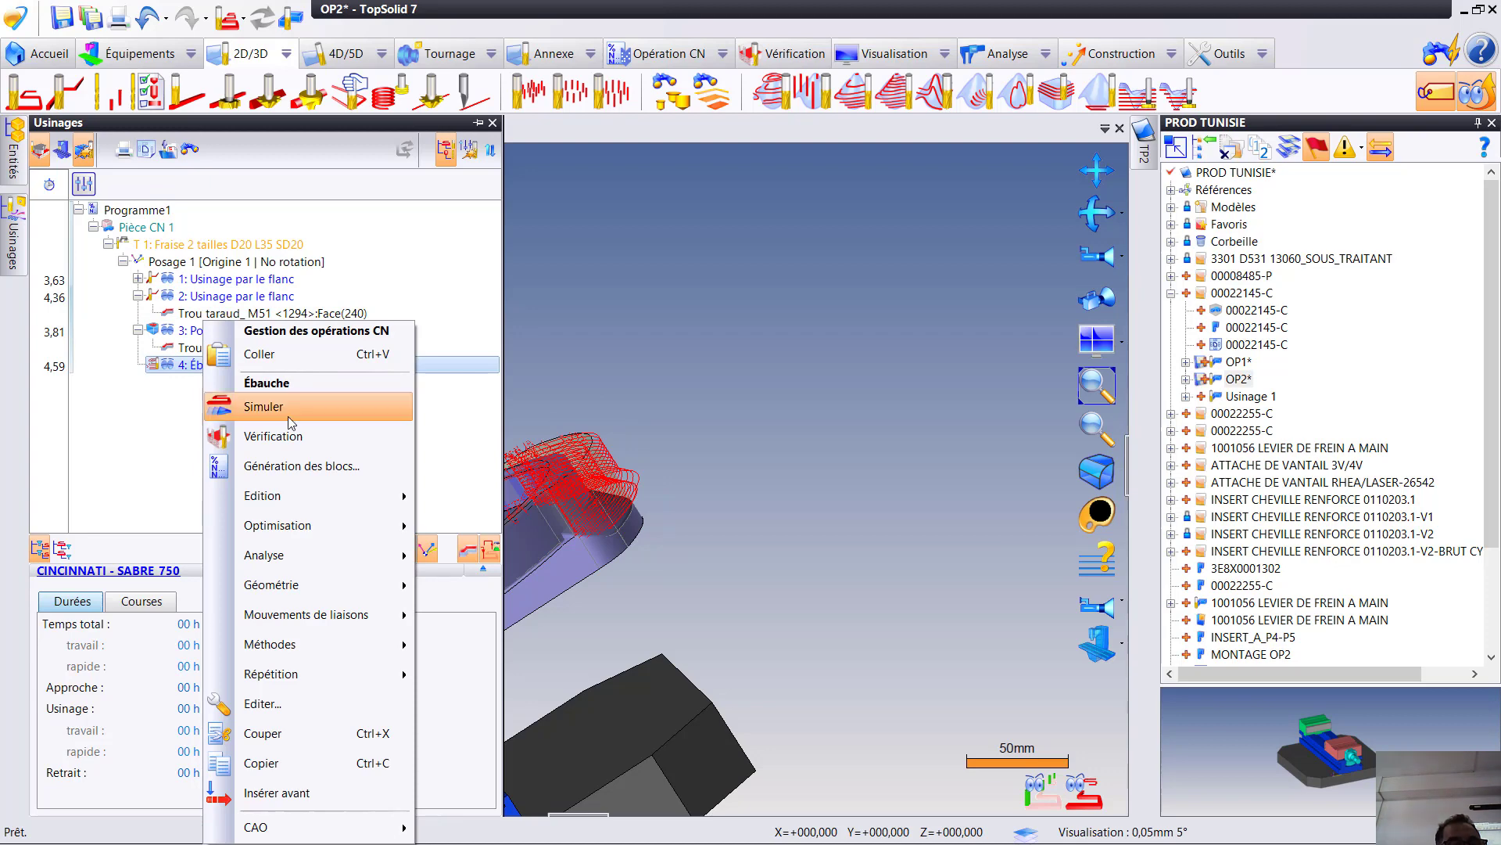
click(313, 407)
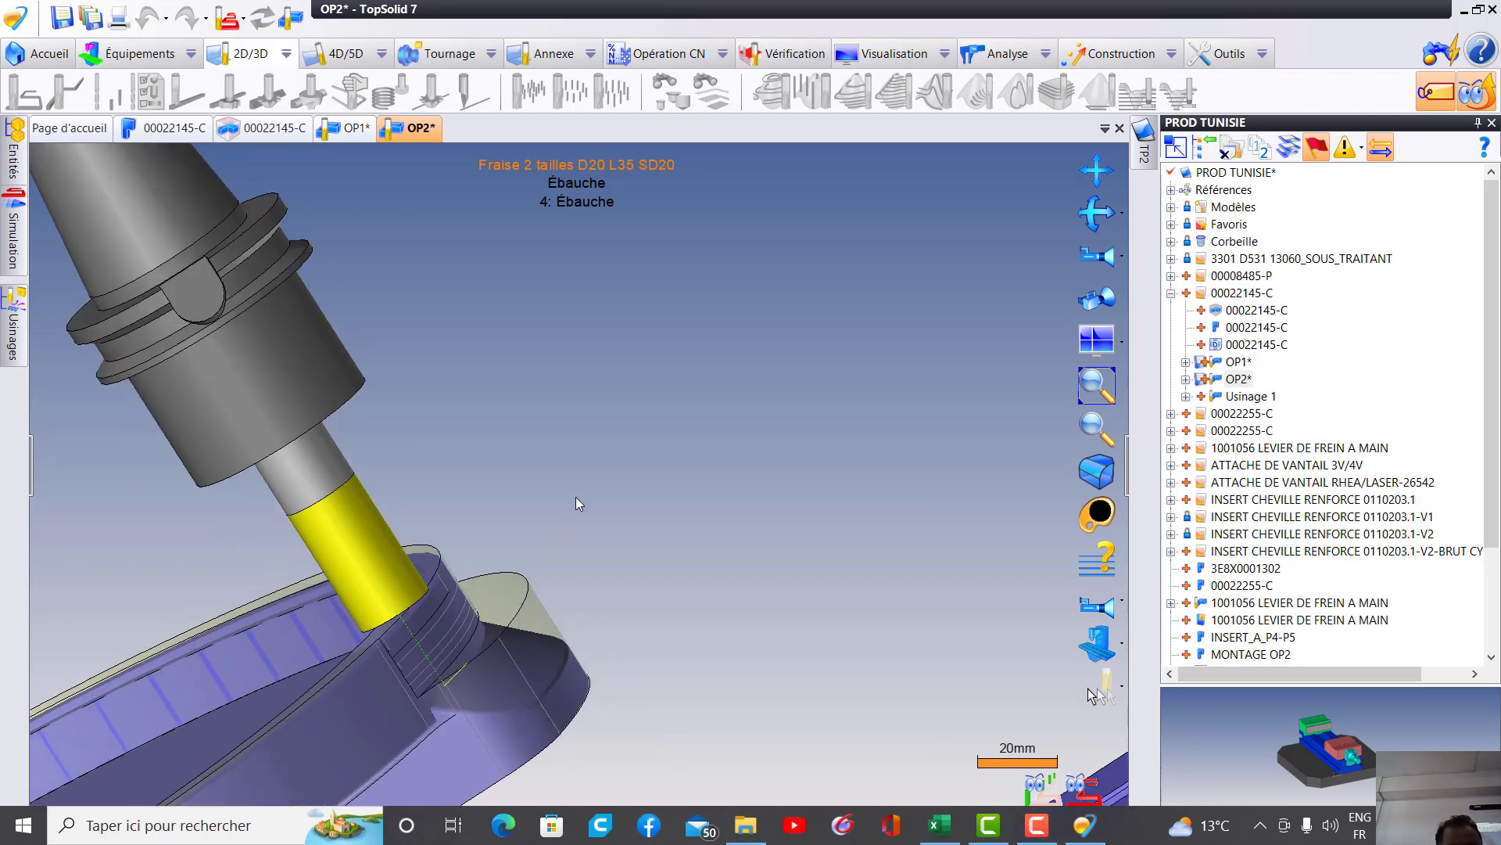
click(621, 486)
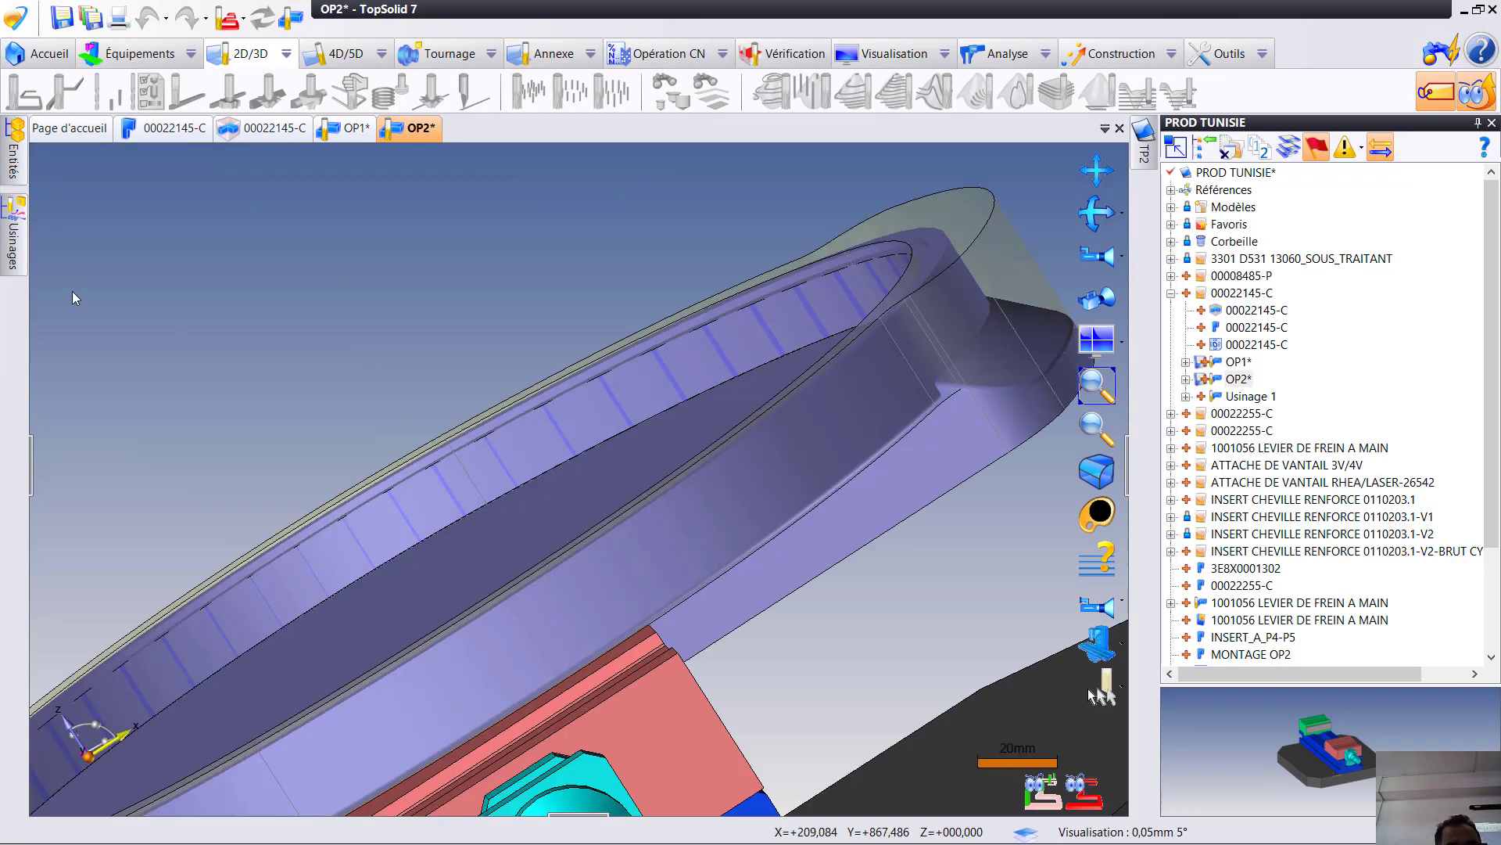
- Run the material-removal verification of the roughing operation (Ébauche) on the part's rounded end
mouse_move(29, 249)
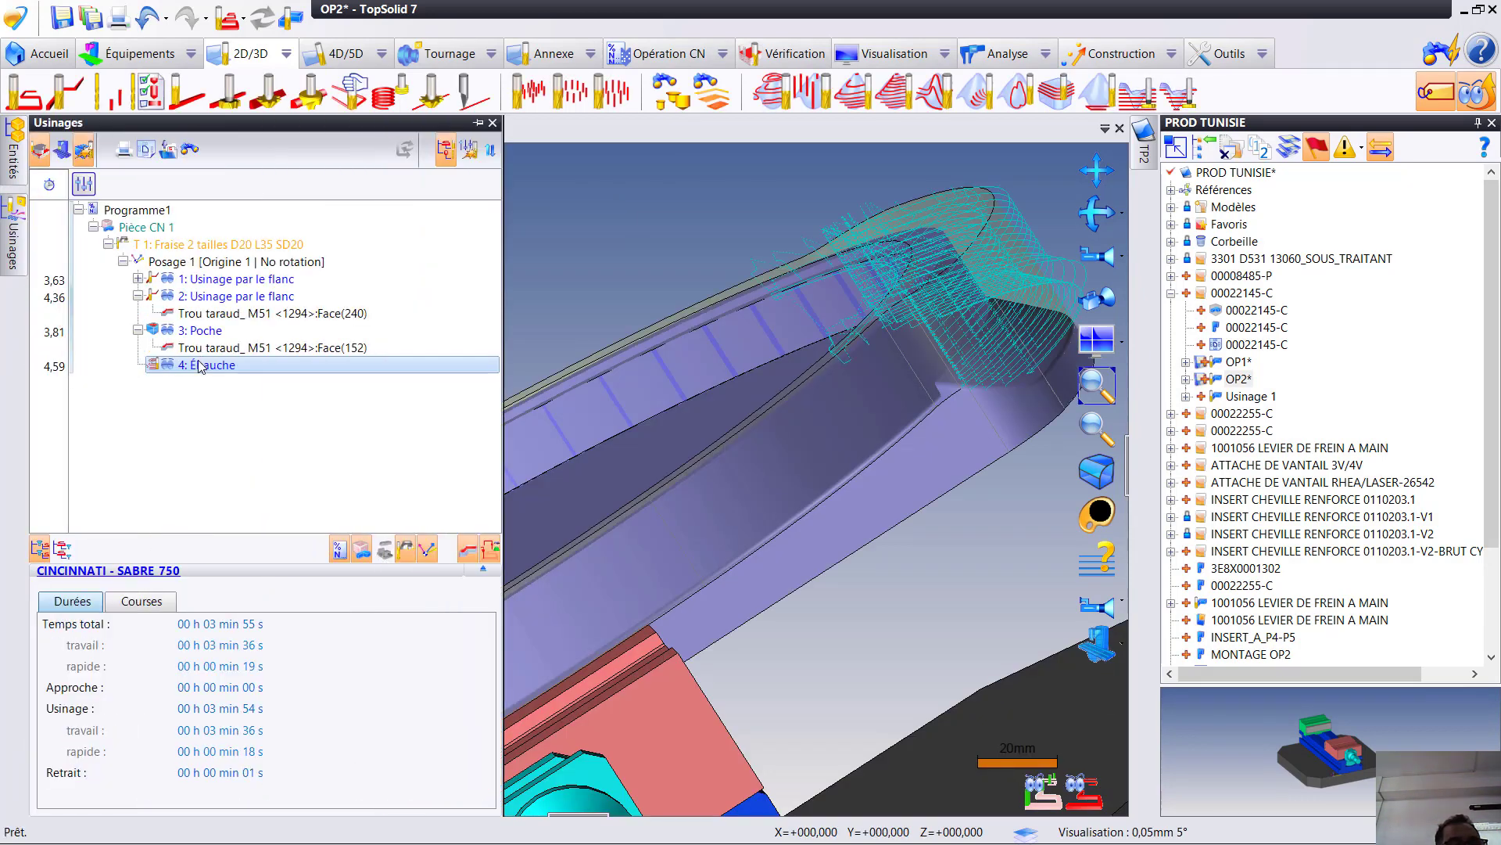
click(201, 365)
right_click(201, 365)
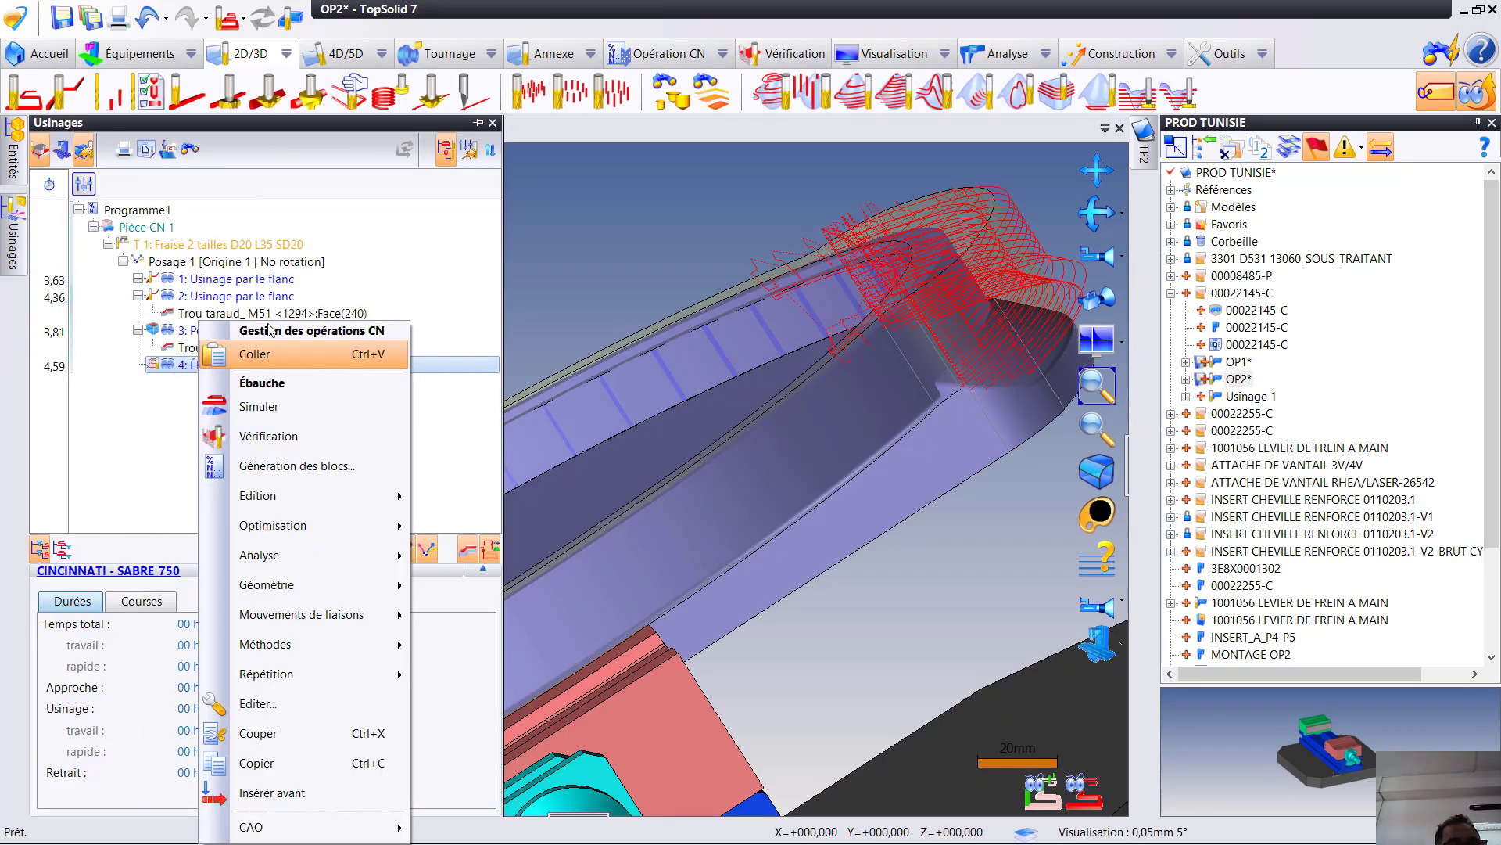
click(270, 437)
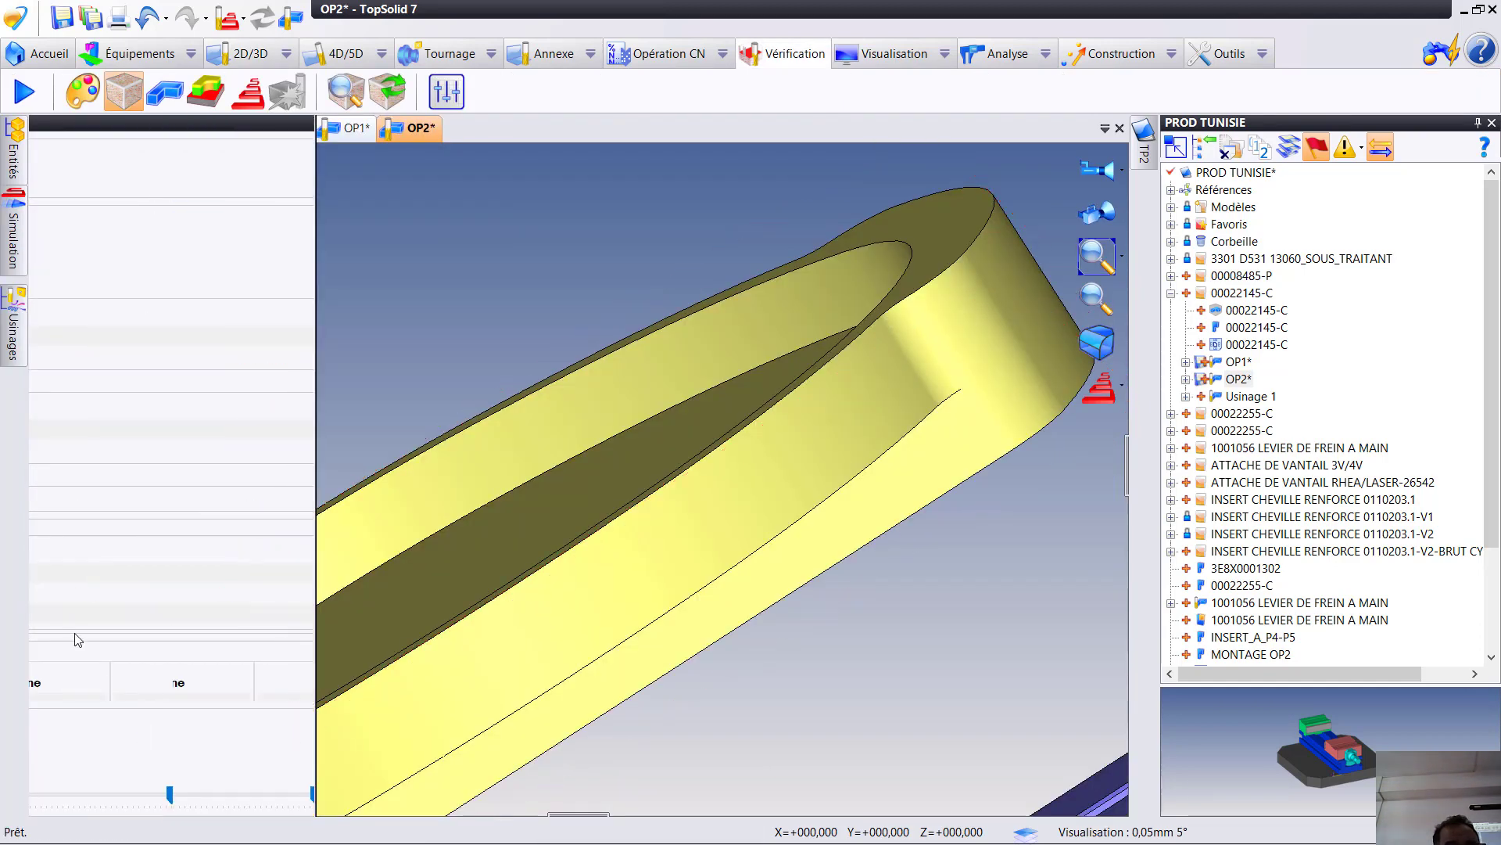
click(93, 740)
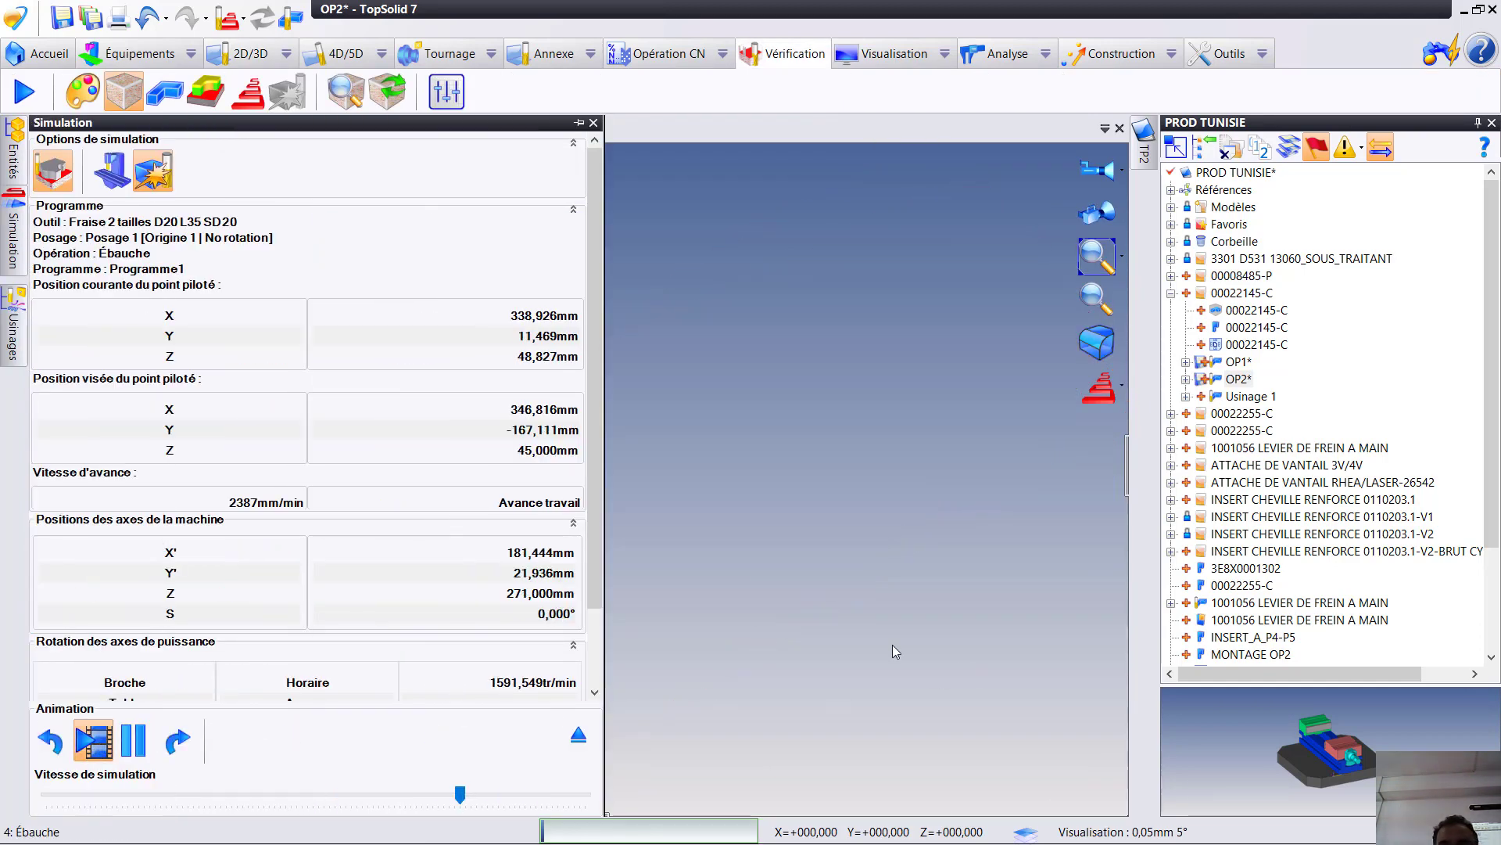
scroll(879, 514, down, 4)
scroll(702, 515, down, 3)
middle_drag(702, 514, 785, 399)
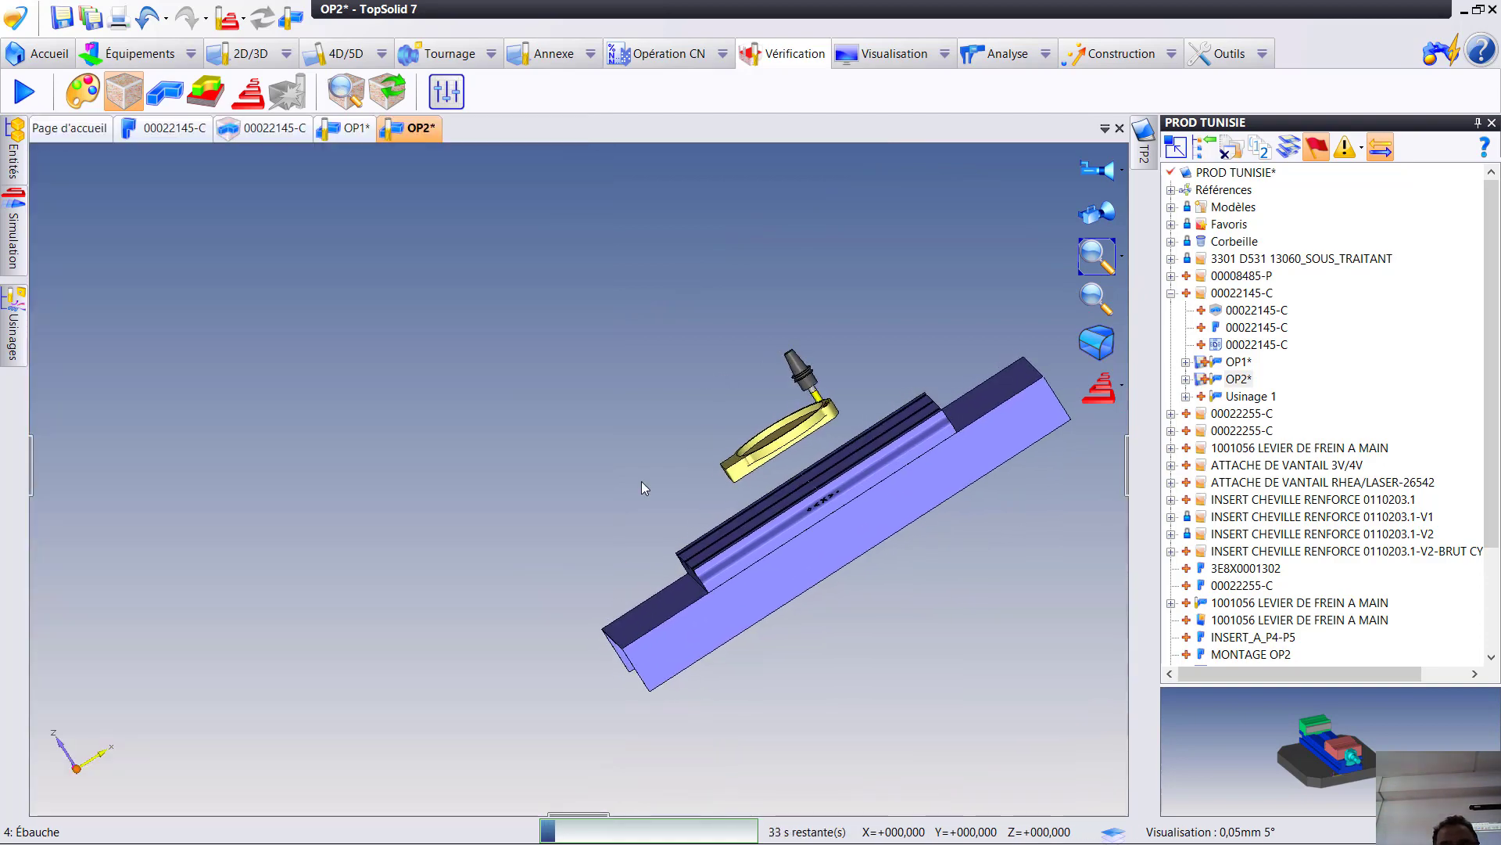
scroll(749, 519, up, 8)
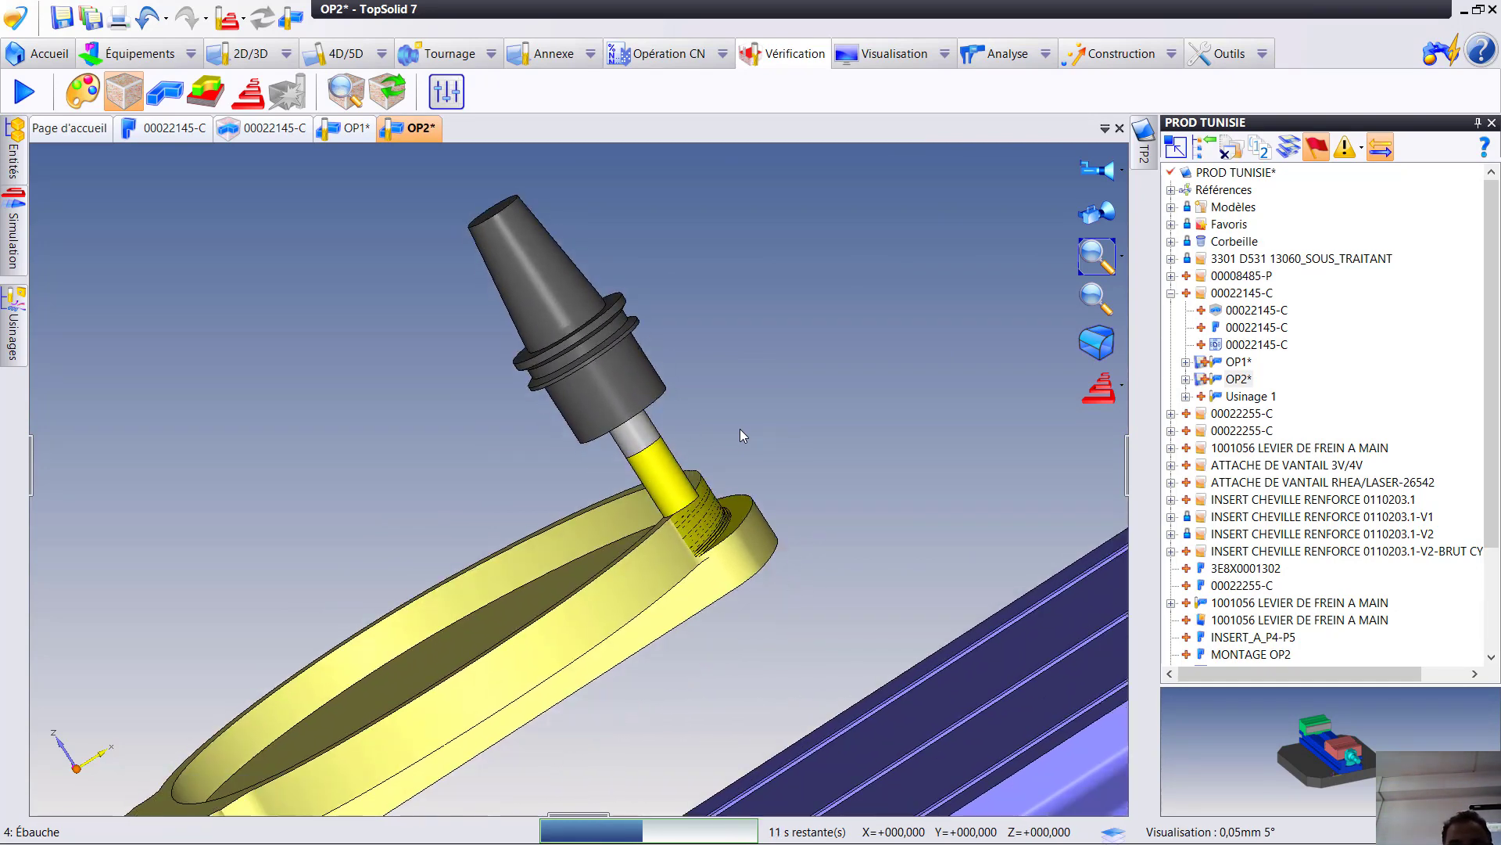
scroll(816, 495, up, 5)
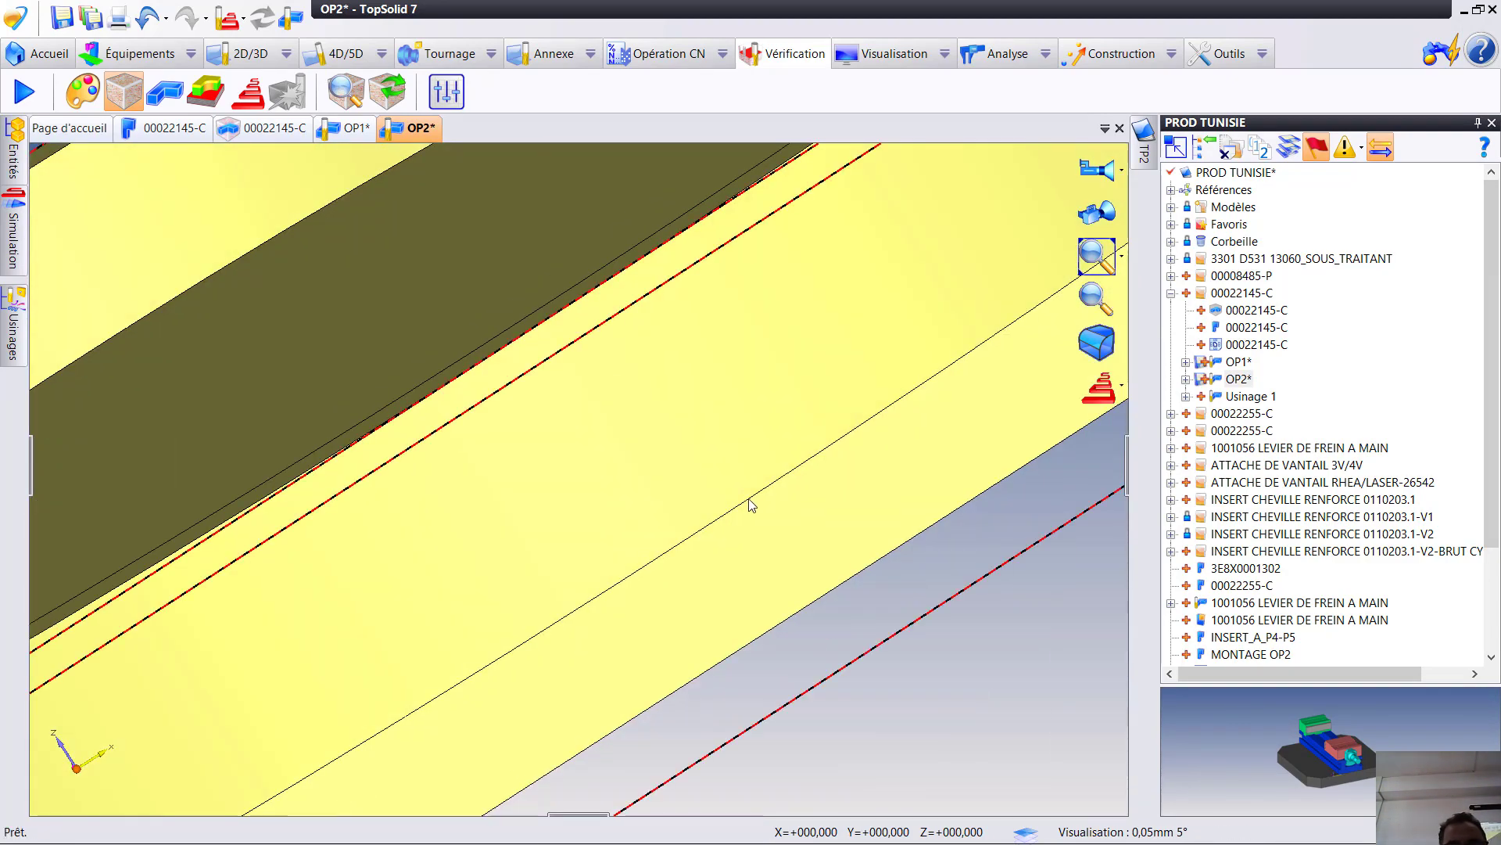
- Examine the stepped stock left by the roughing passes at the rounded end and exit the verification
middle_drag(751, 503, 86, 763)
middle_drag(638, 477, 344, 704)
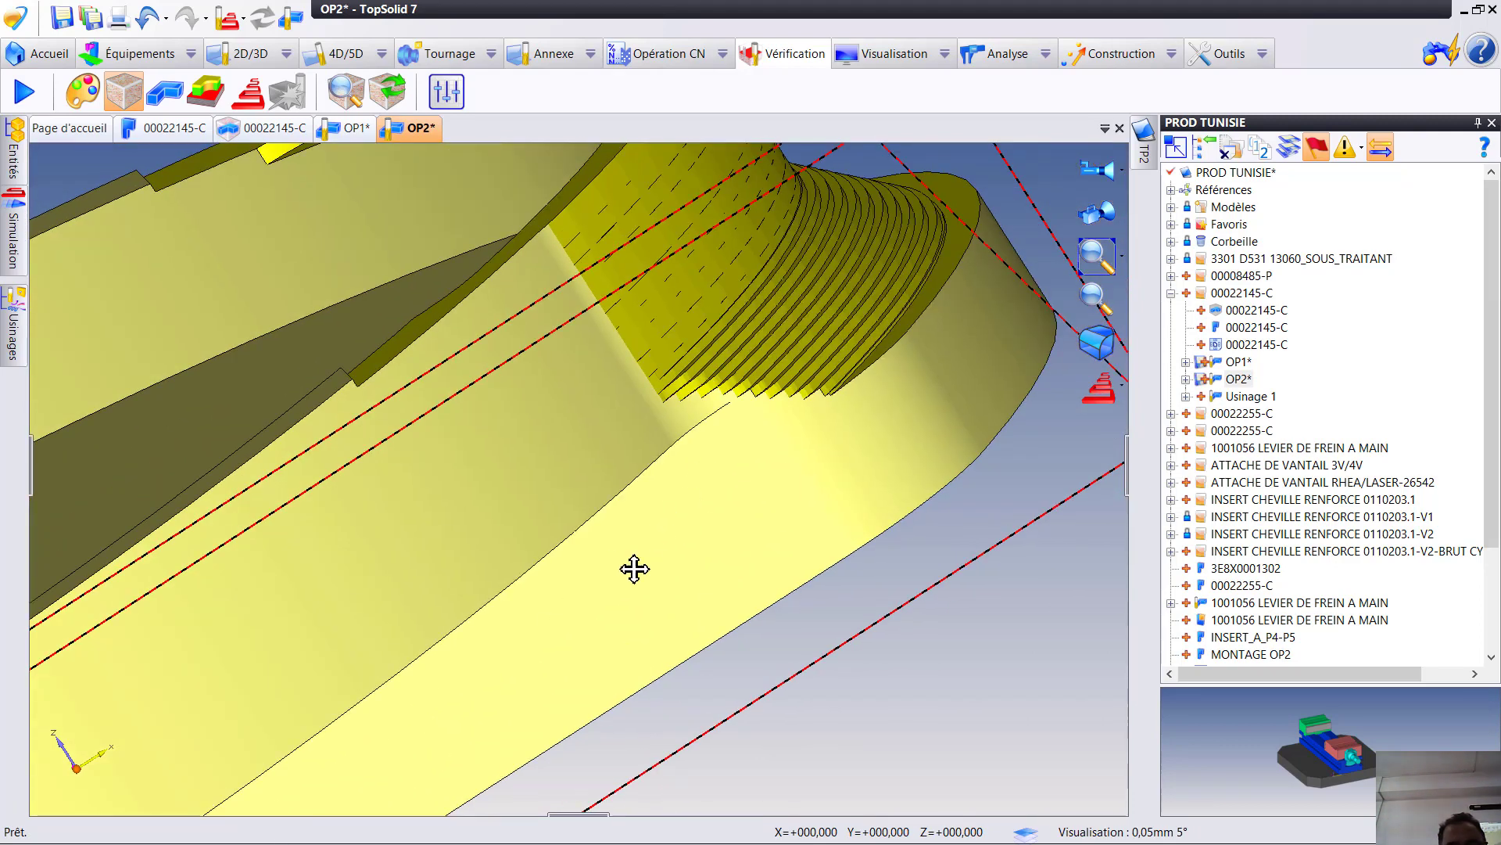
middle_drag(634, 569, 476, 692)
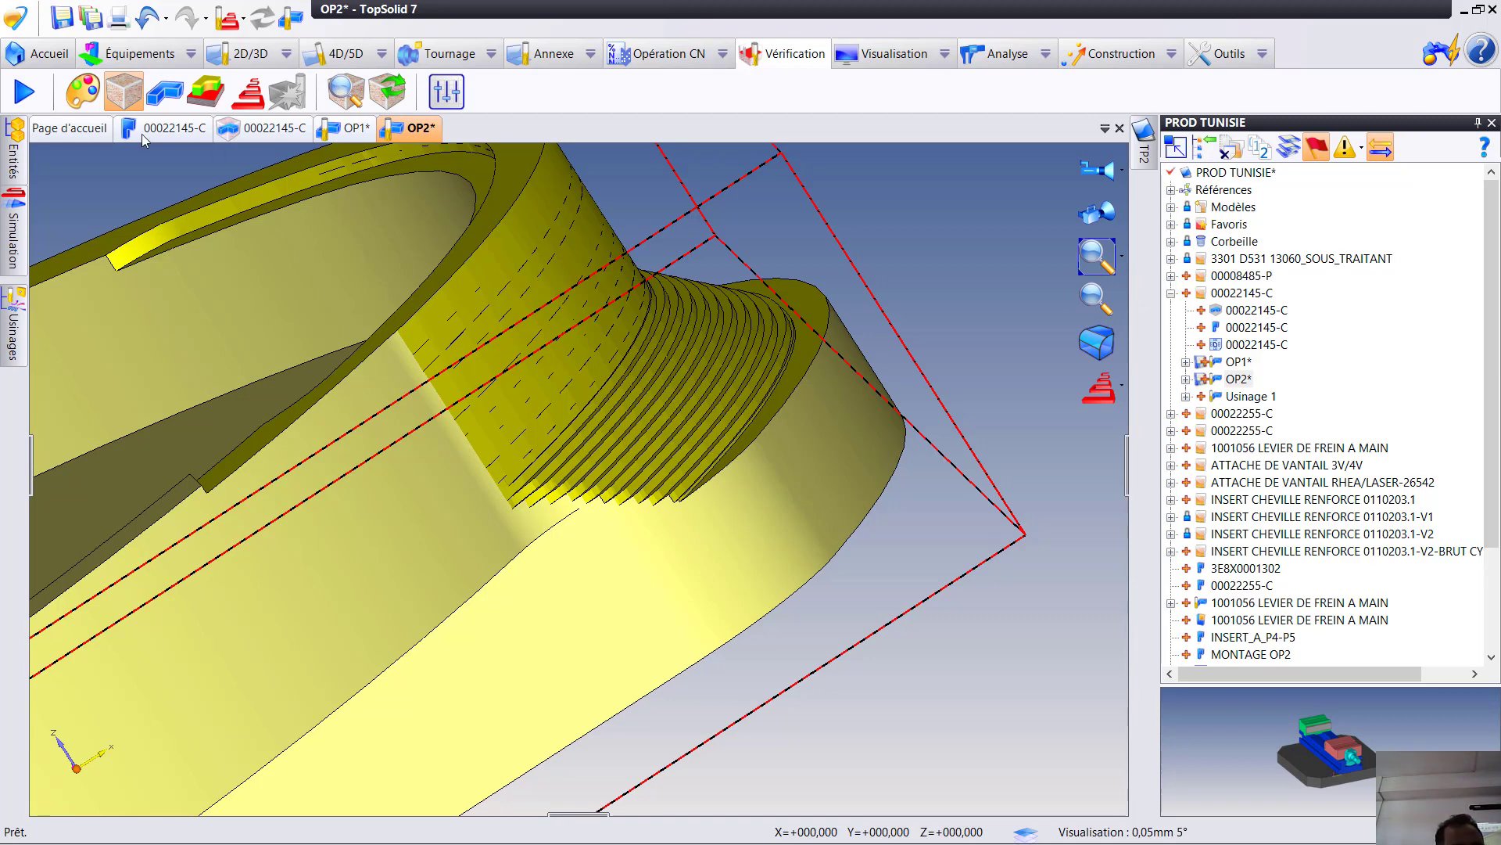
scroll(654, 509, up, 5)
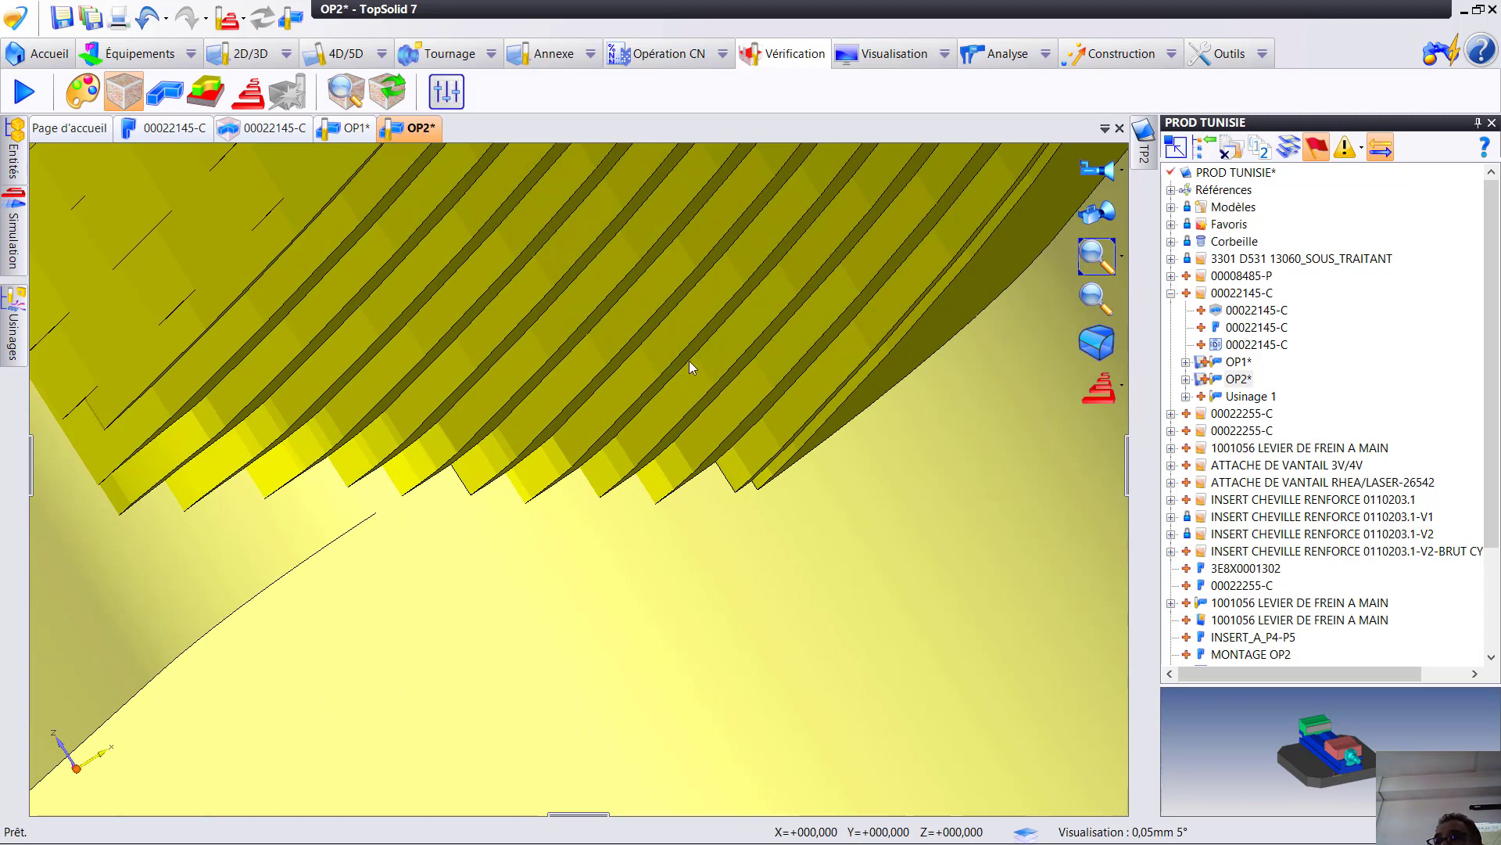
middle_drag(635, 510, 683, 458)
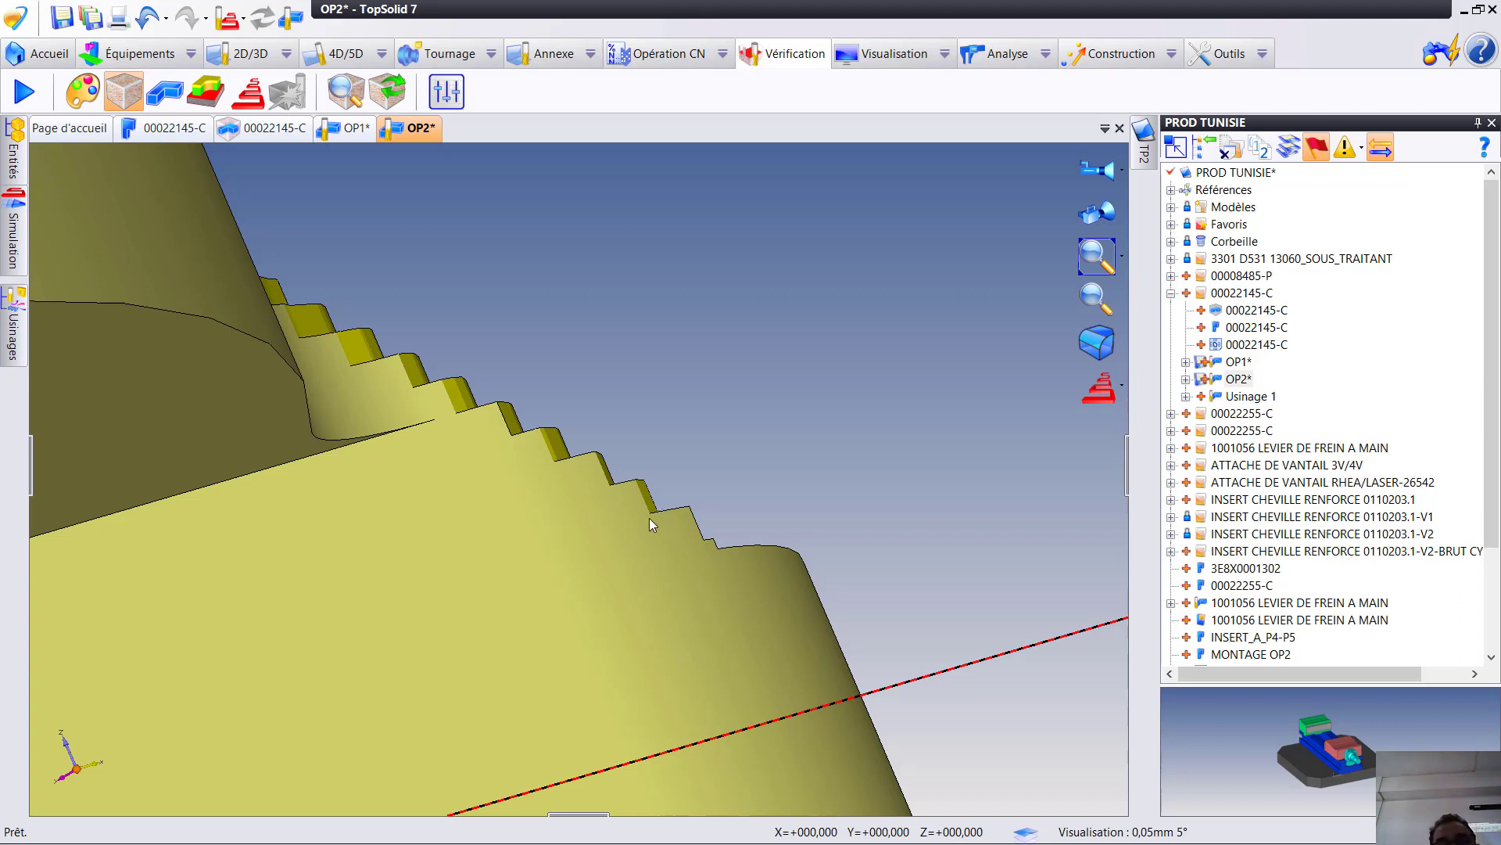
scroll(649, 511, up, 5)
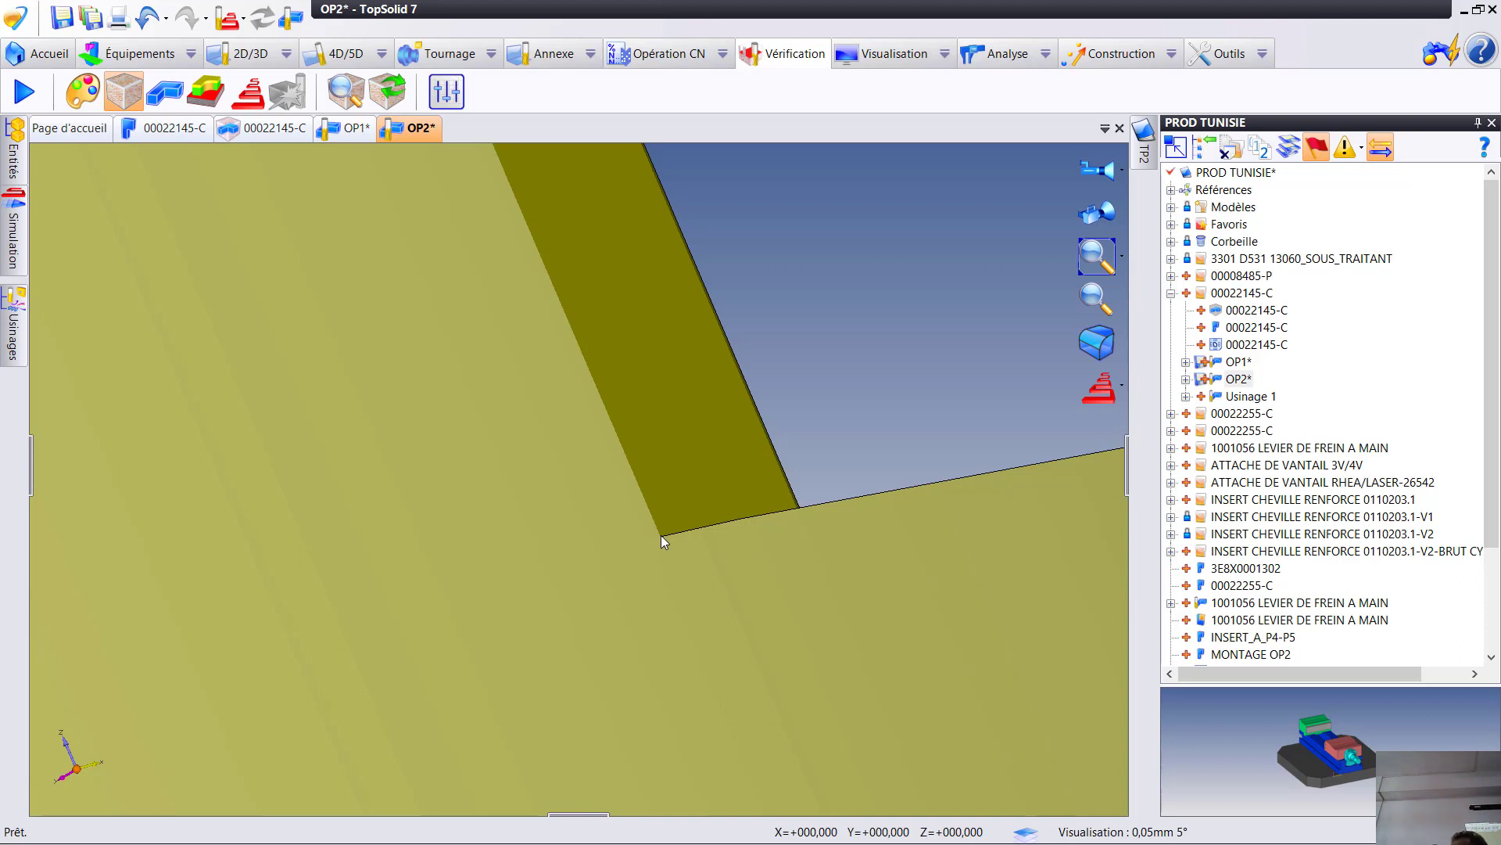
scroll(732, 708, down, 8)
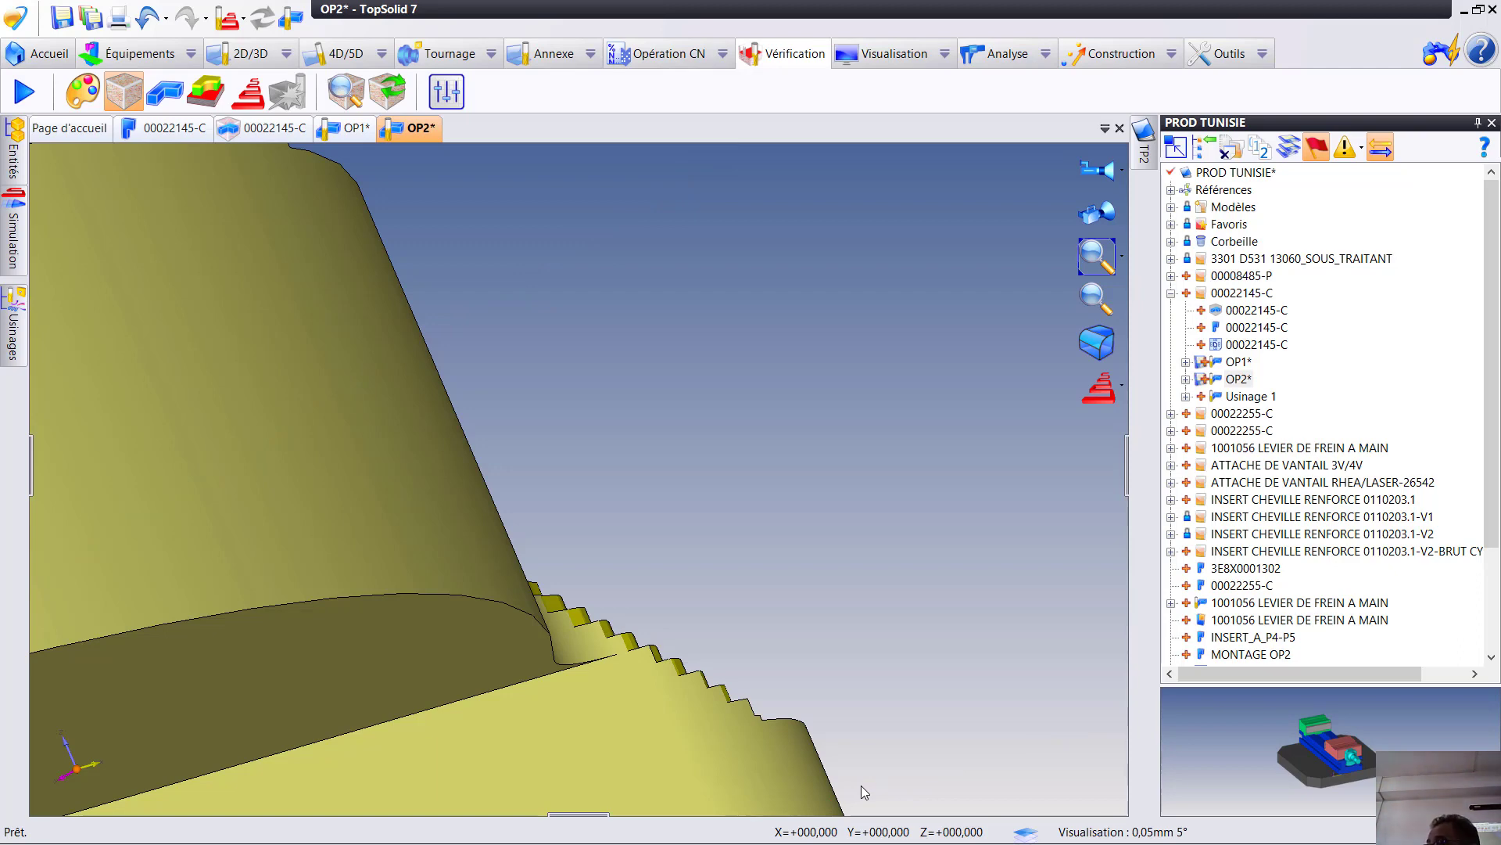
middle_drag(975, 756, 945, 764)
right_click(823, 474)
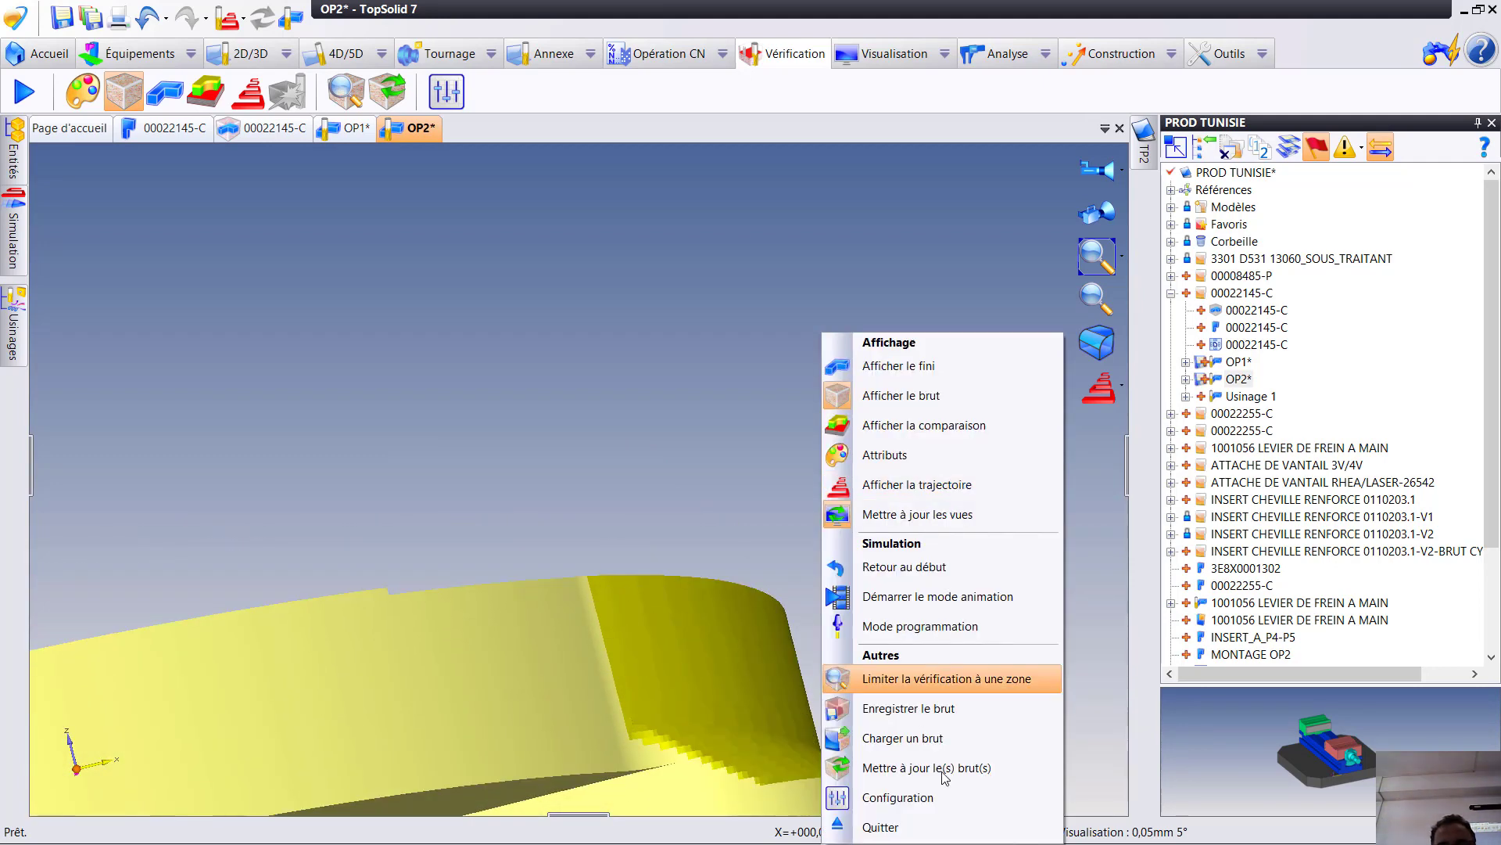
click(900, 827)
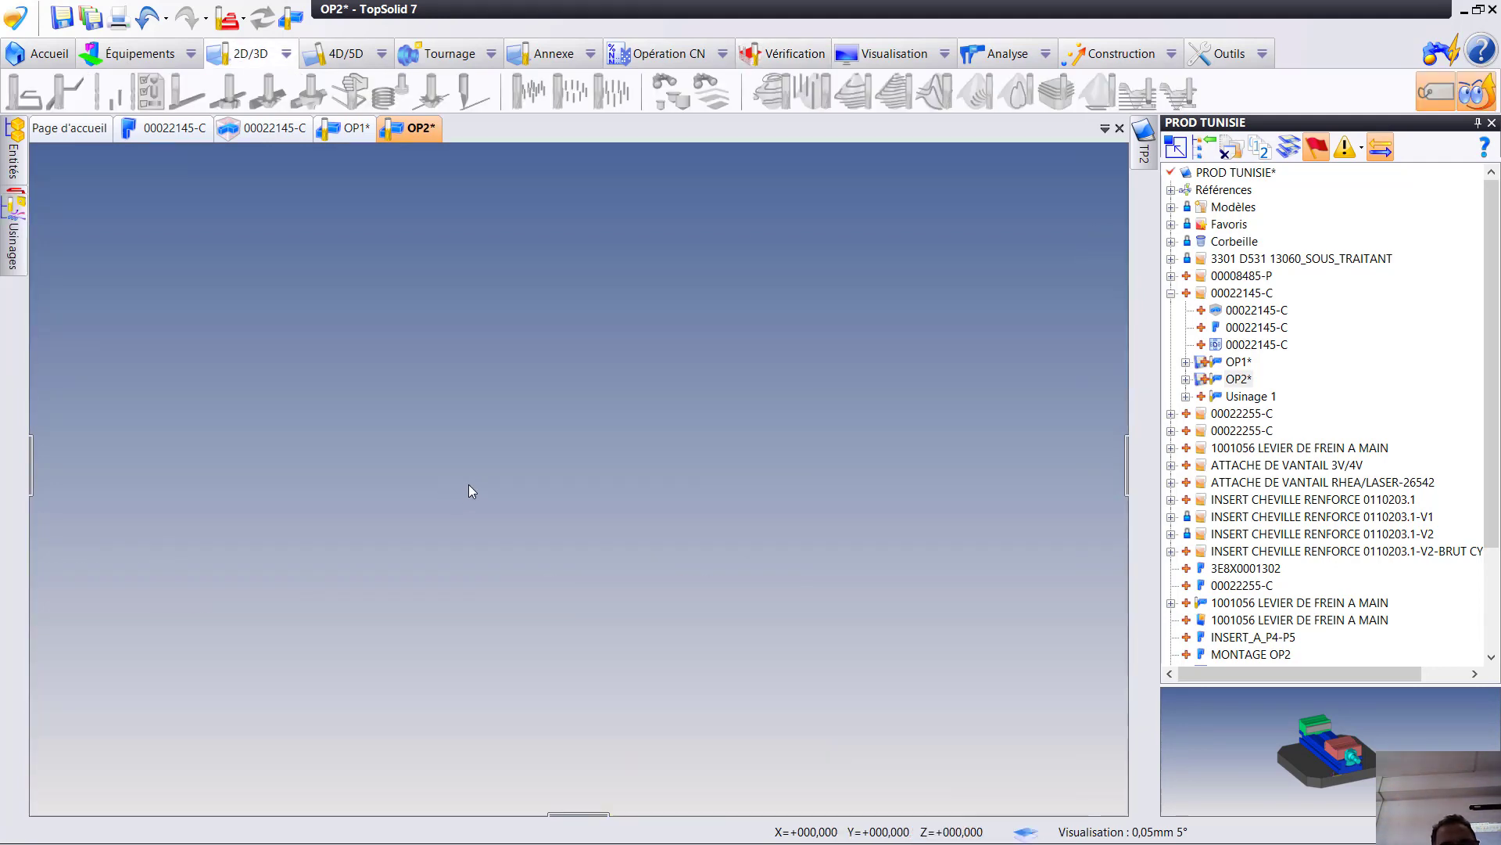
- Try to copy the second flank milling operation onto the part's flat underside face
middle_drag(596, 486, 586, 250)
click(637, 474)
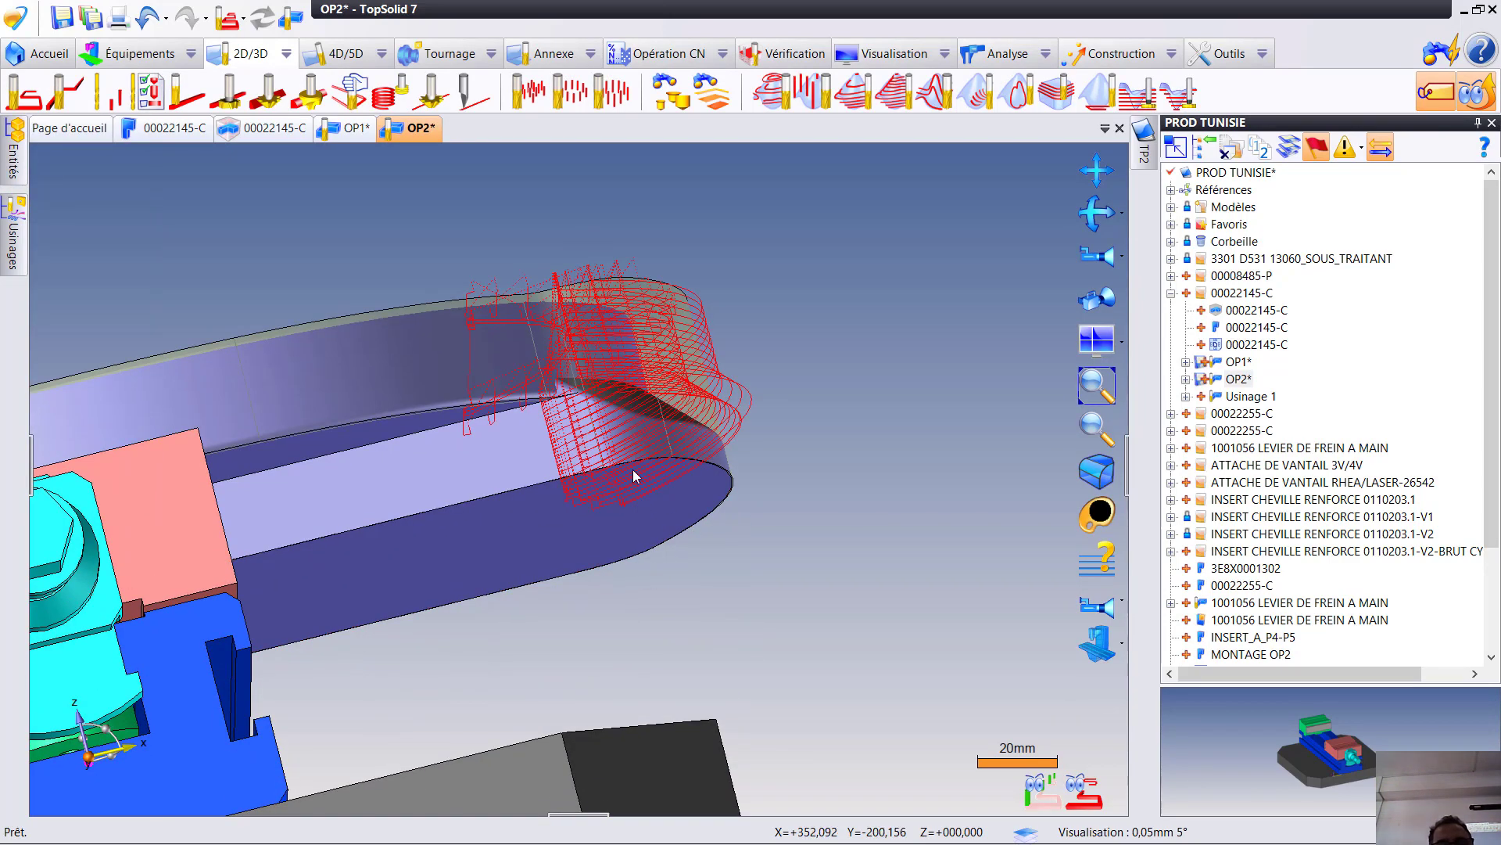
click(11, 262)
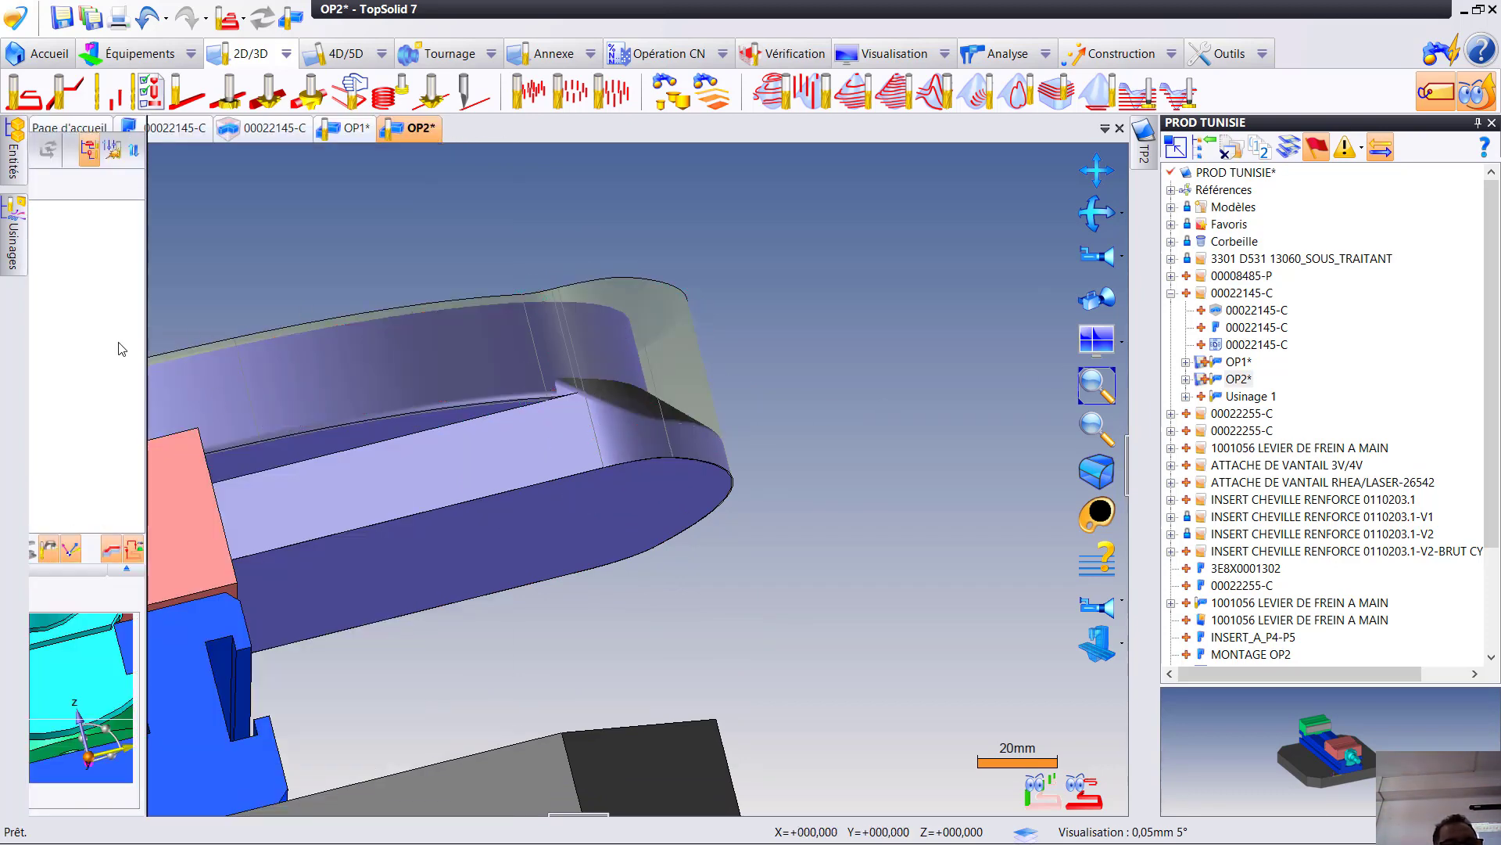
mouse_move(121, 345)
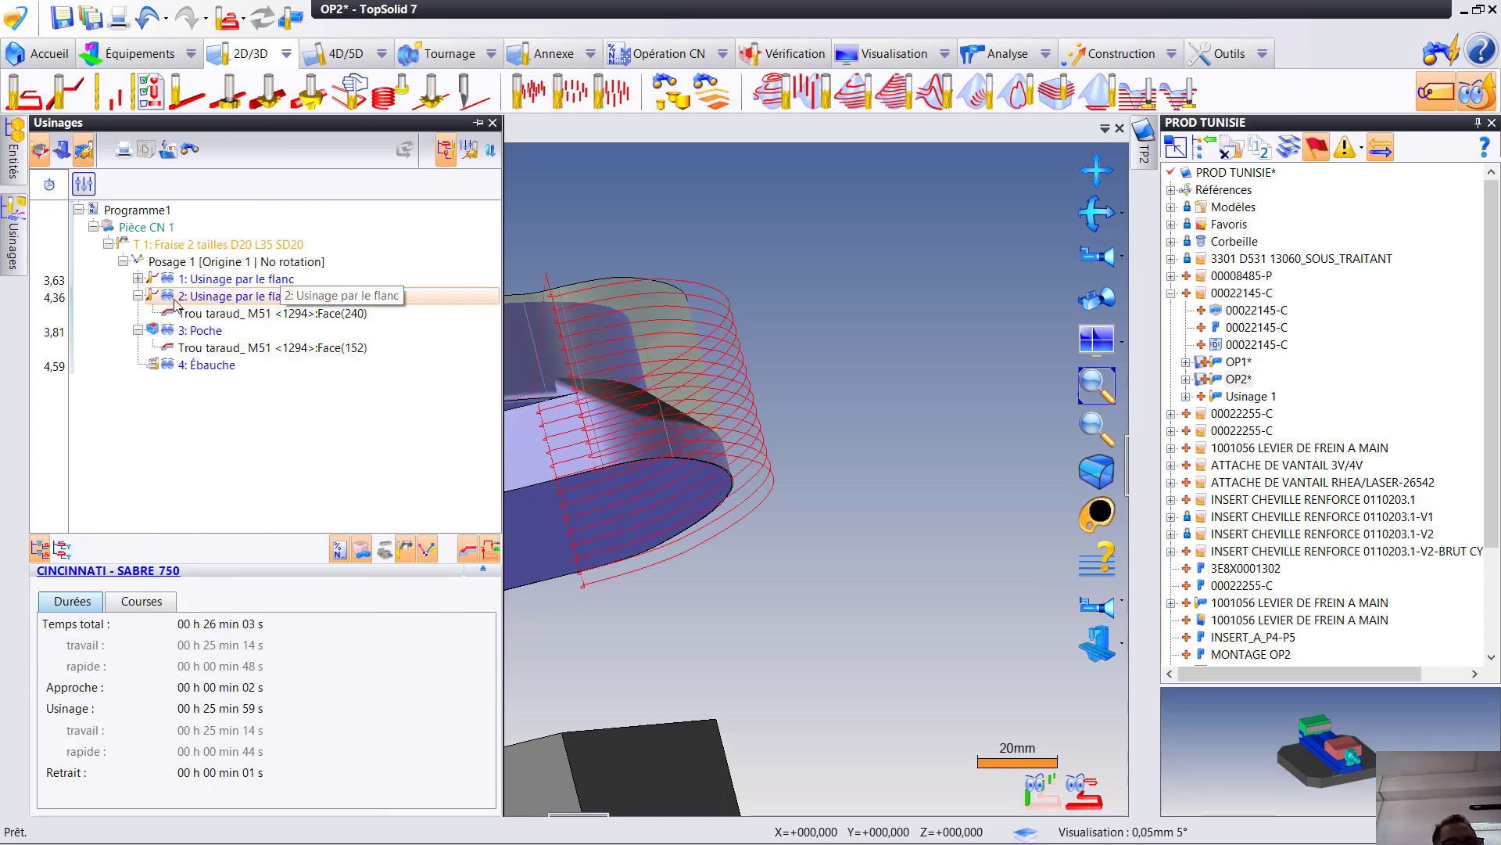
click(219, 297)
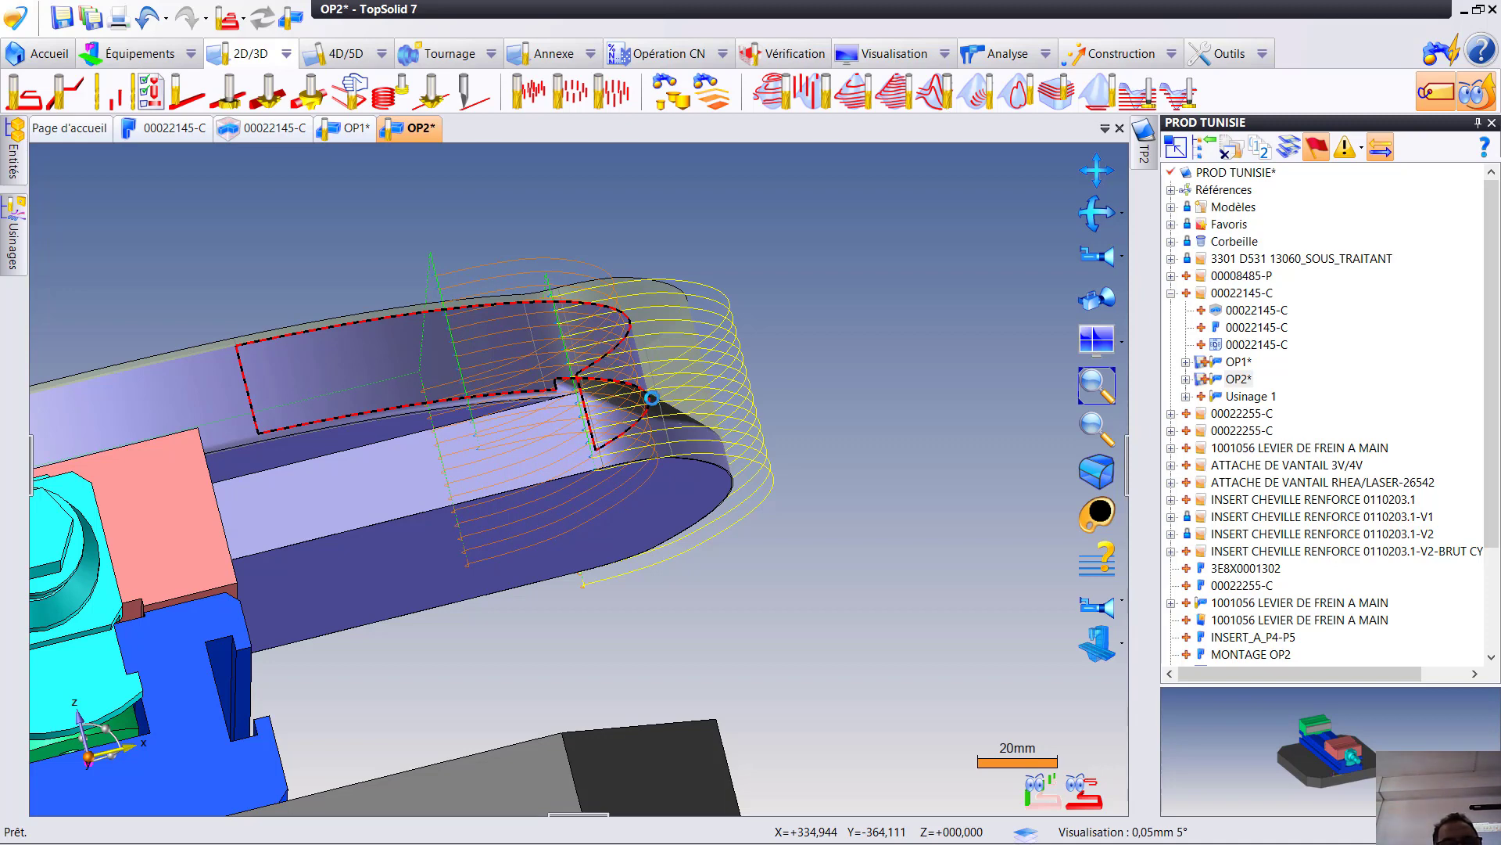
click(656, 400)
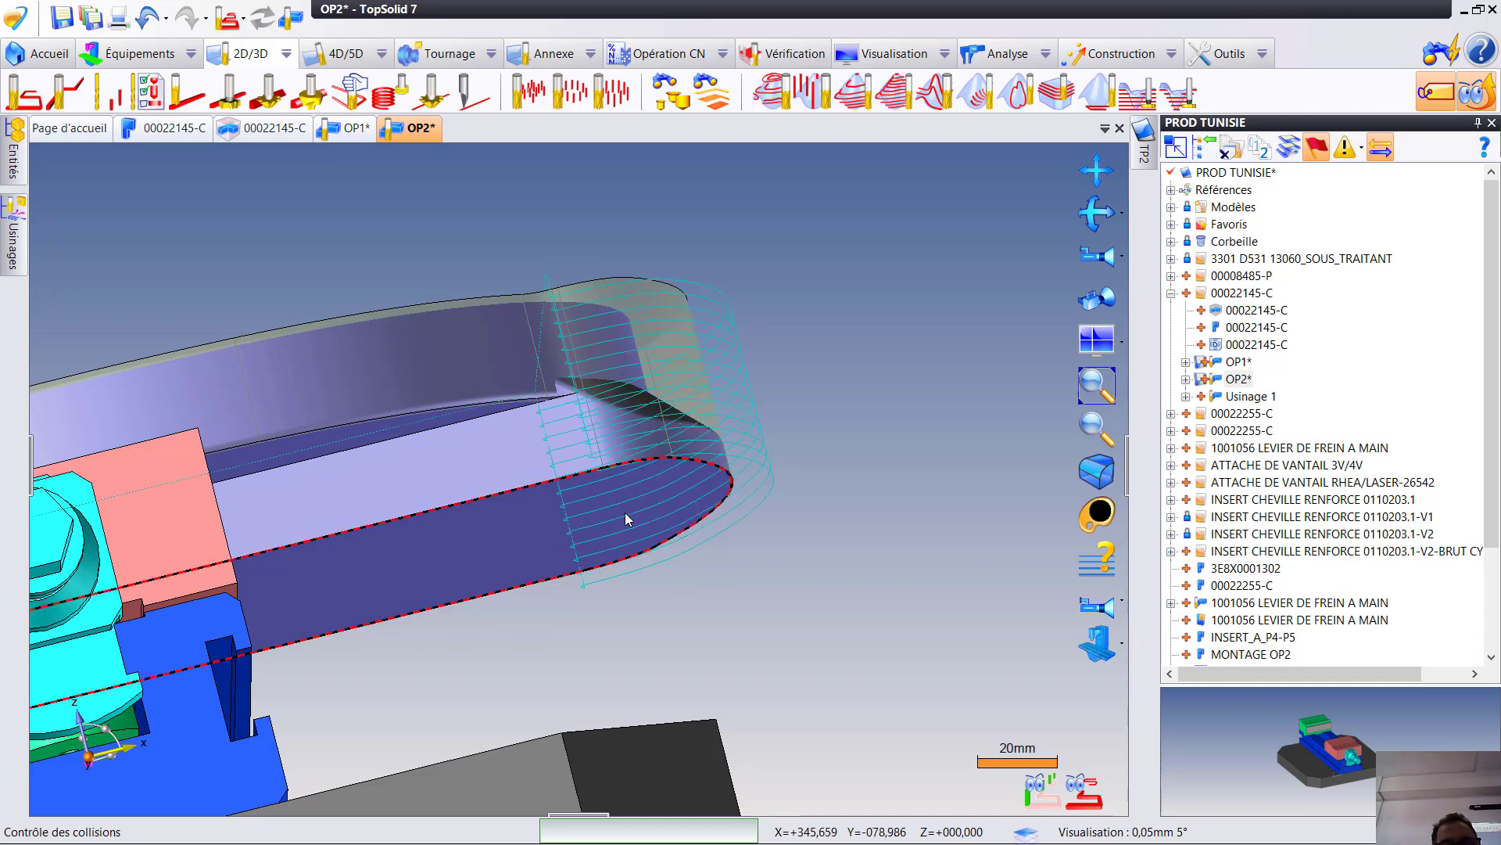
scroll(509, 515, down, 1)
scroll(509, 515, down, 4)
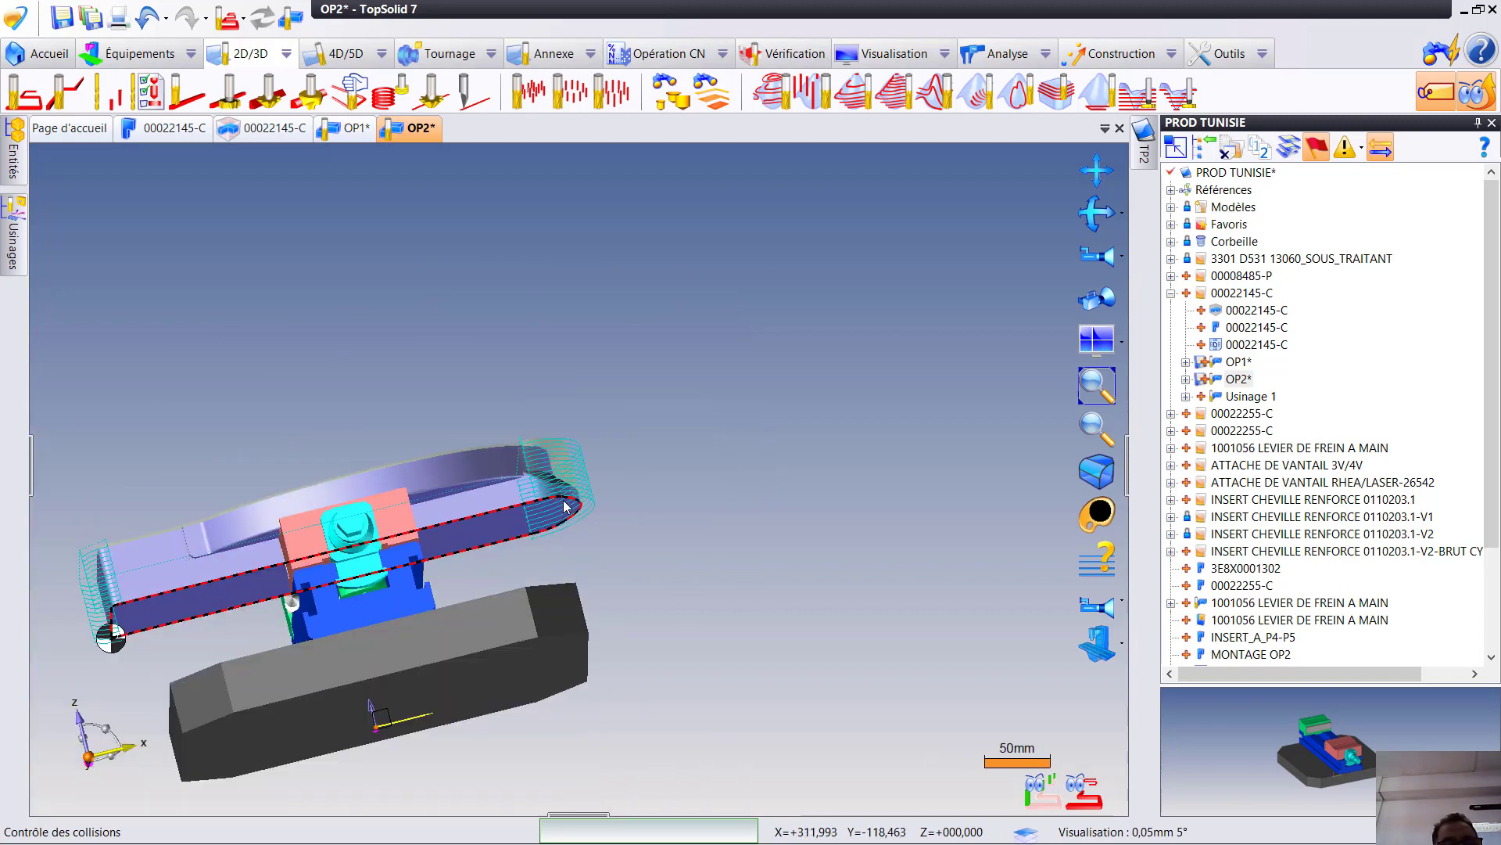
middle_drag(510, 515, 584, 536)
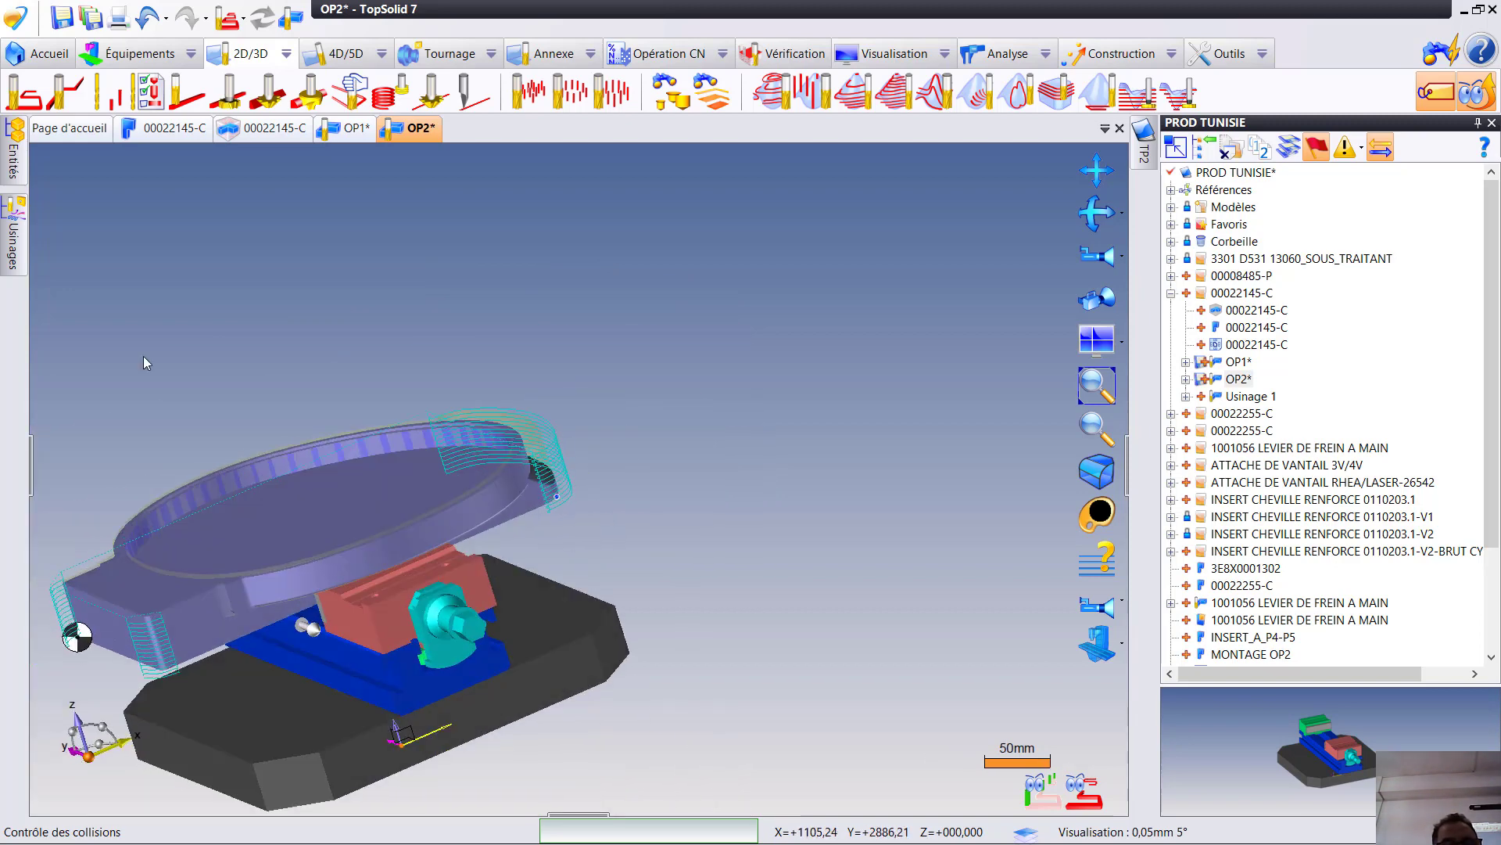
- Move the copied flank milling operation directly after the second one, ahead of the pocket, and update the document
click(15, 235)
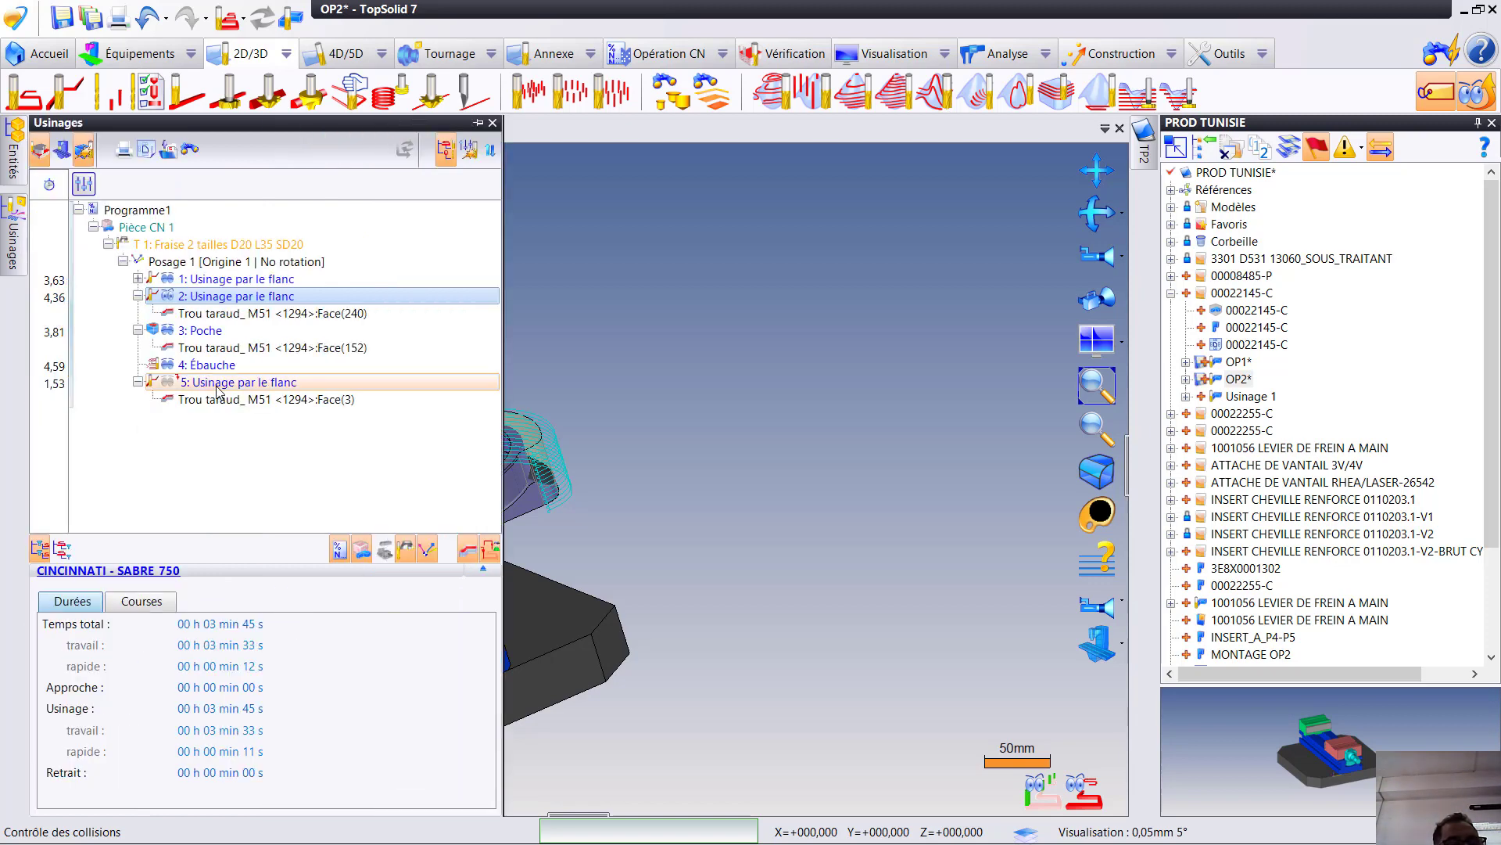
drag(217, 387, 228, 333)
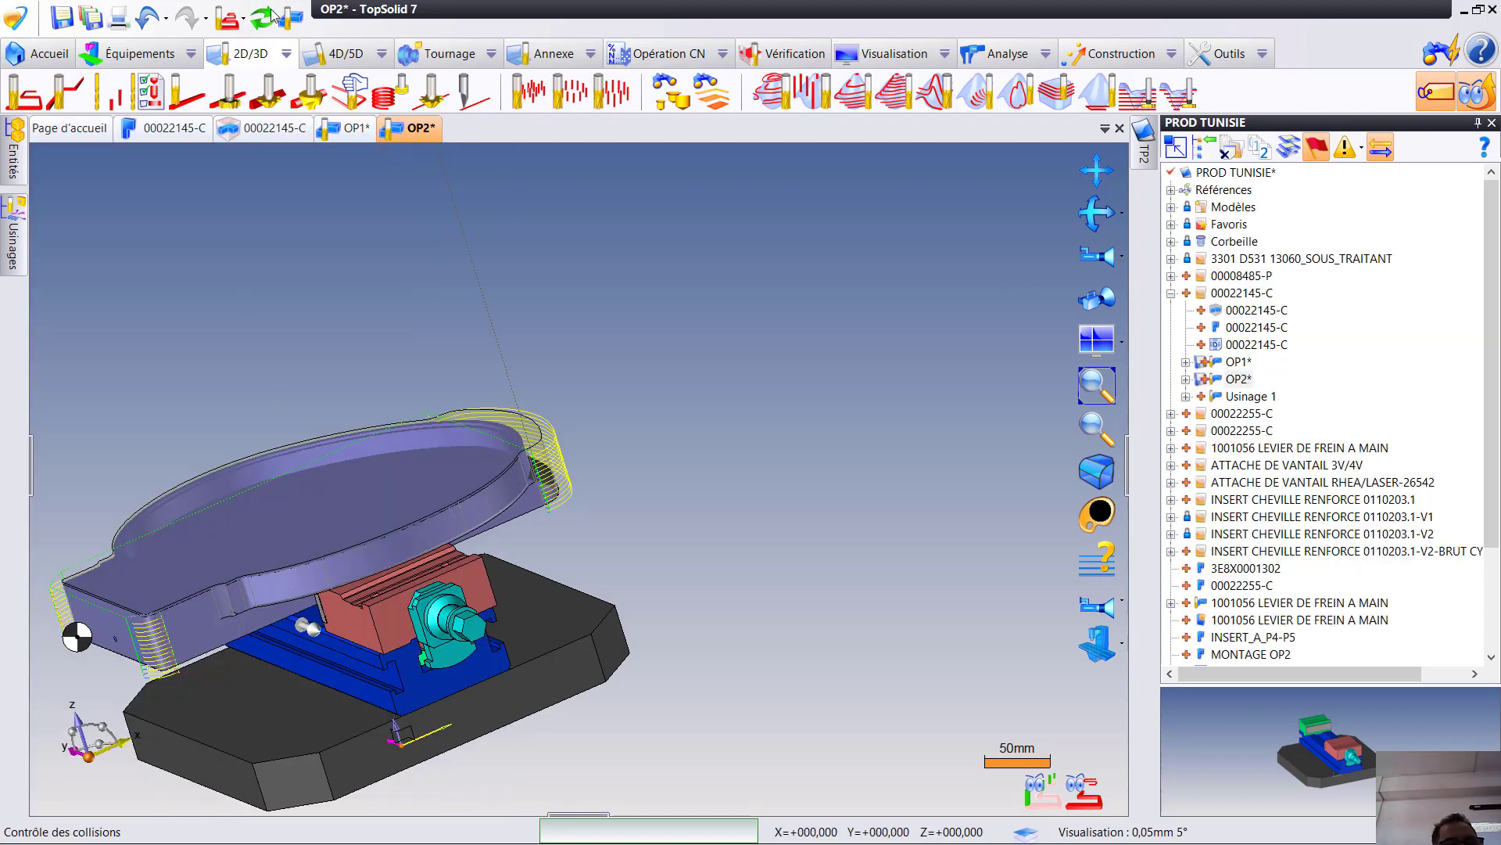
click(277, 19)
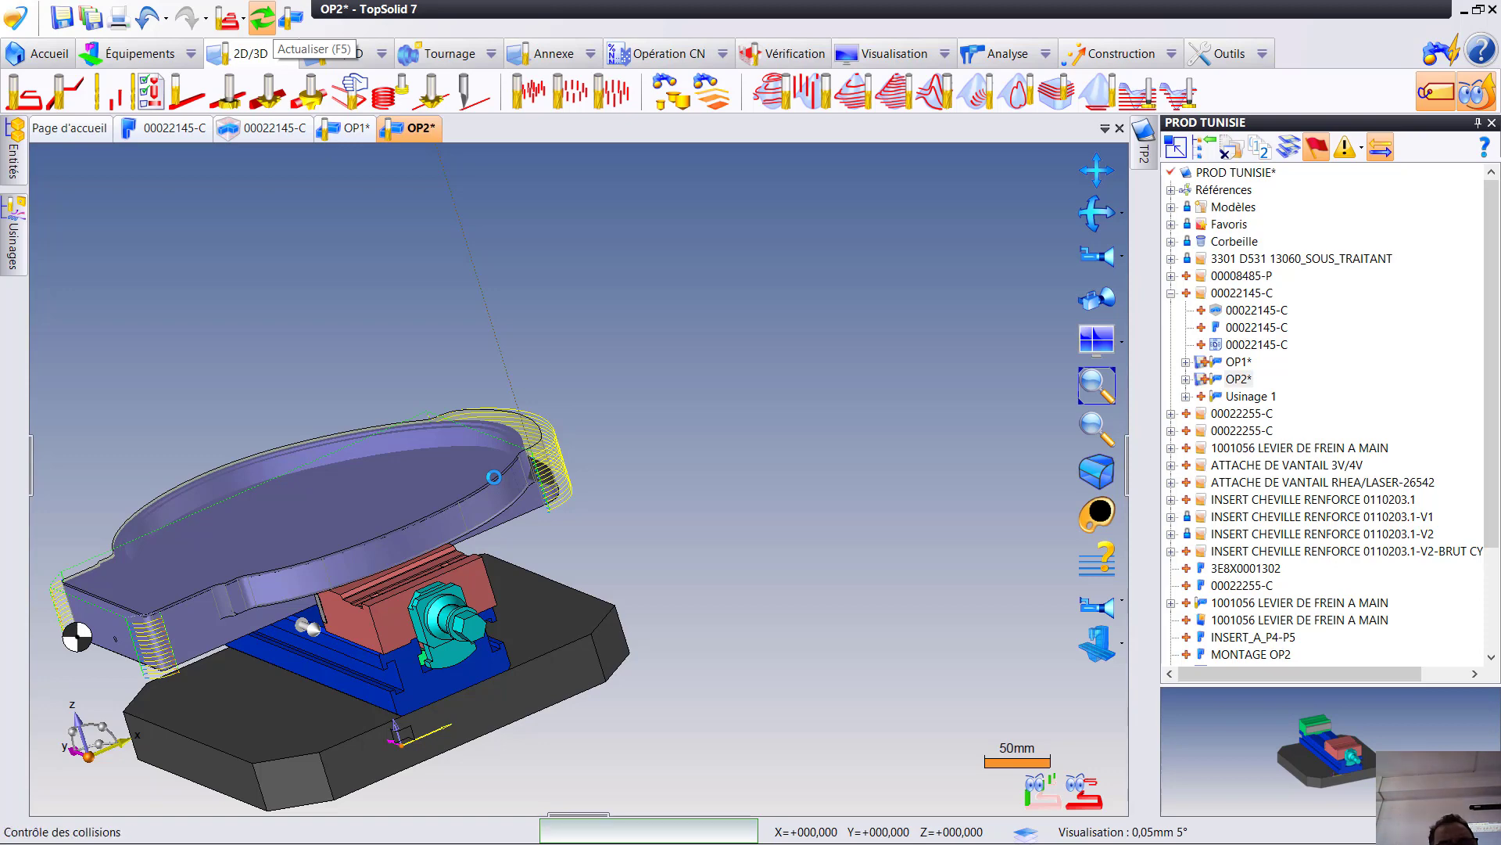
- Open the copied flank milling operation, inspect its toolpath around the part, and leave it without changes
mouse_move(22, 244)
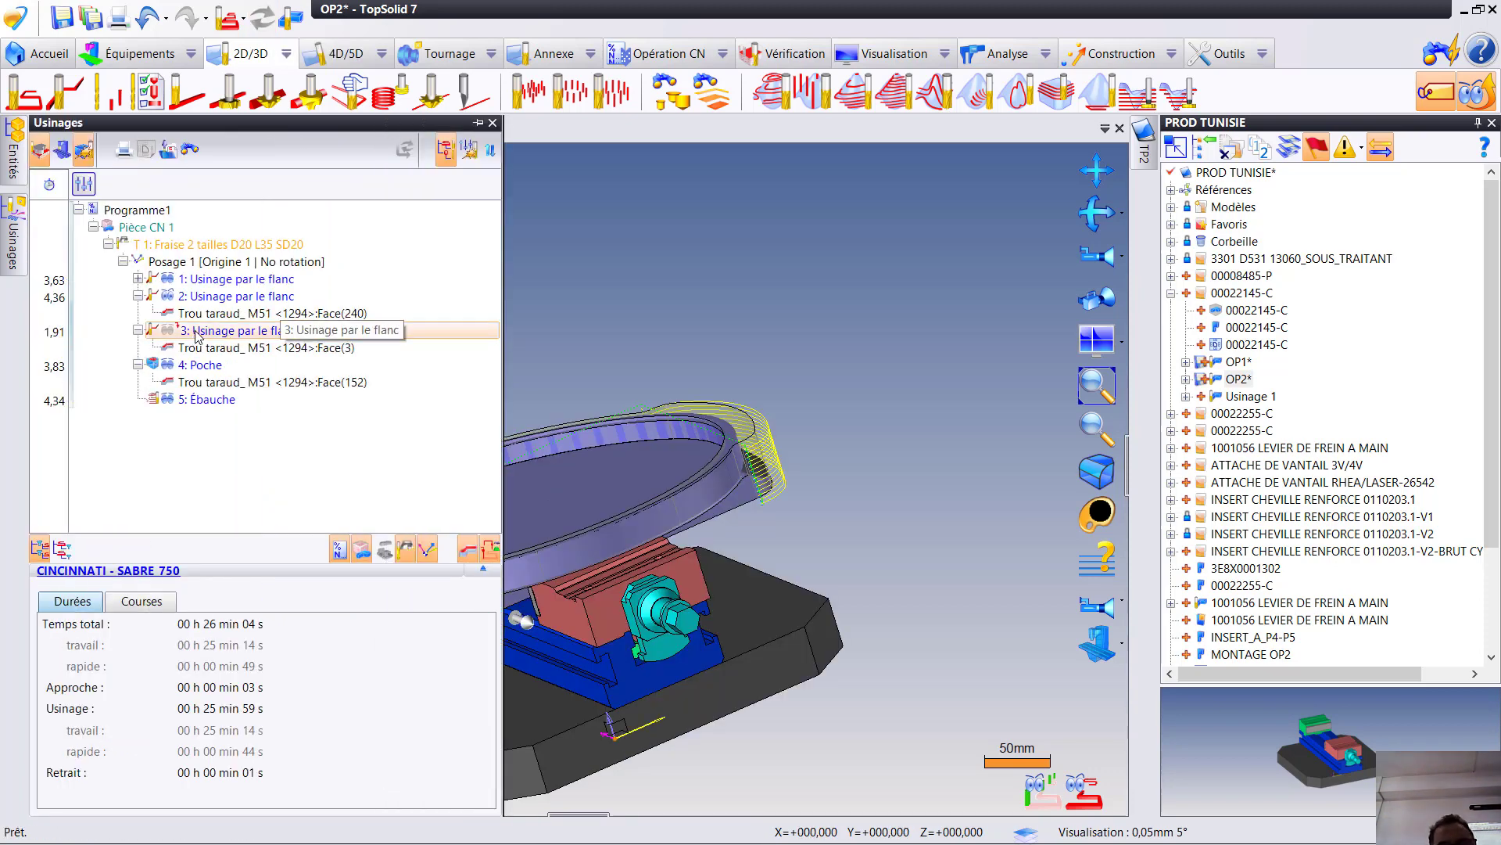
click(197, 335)
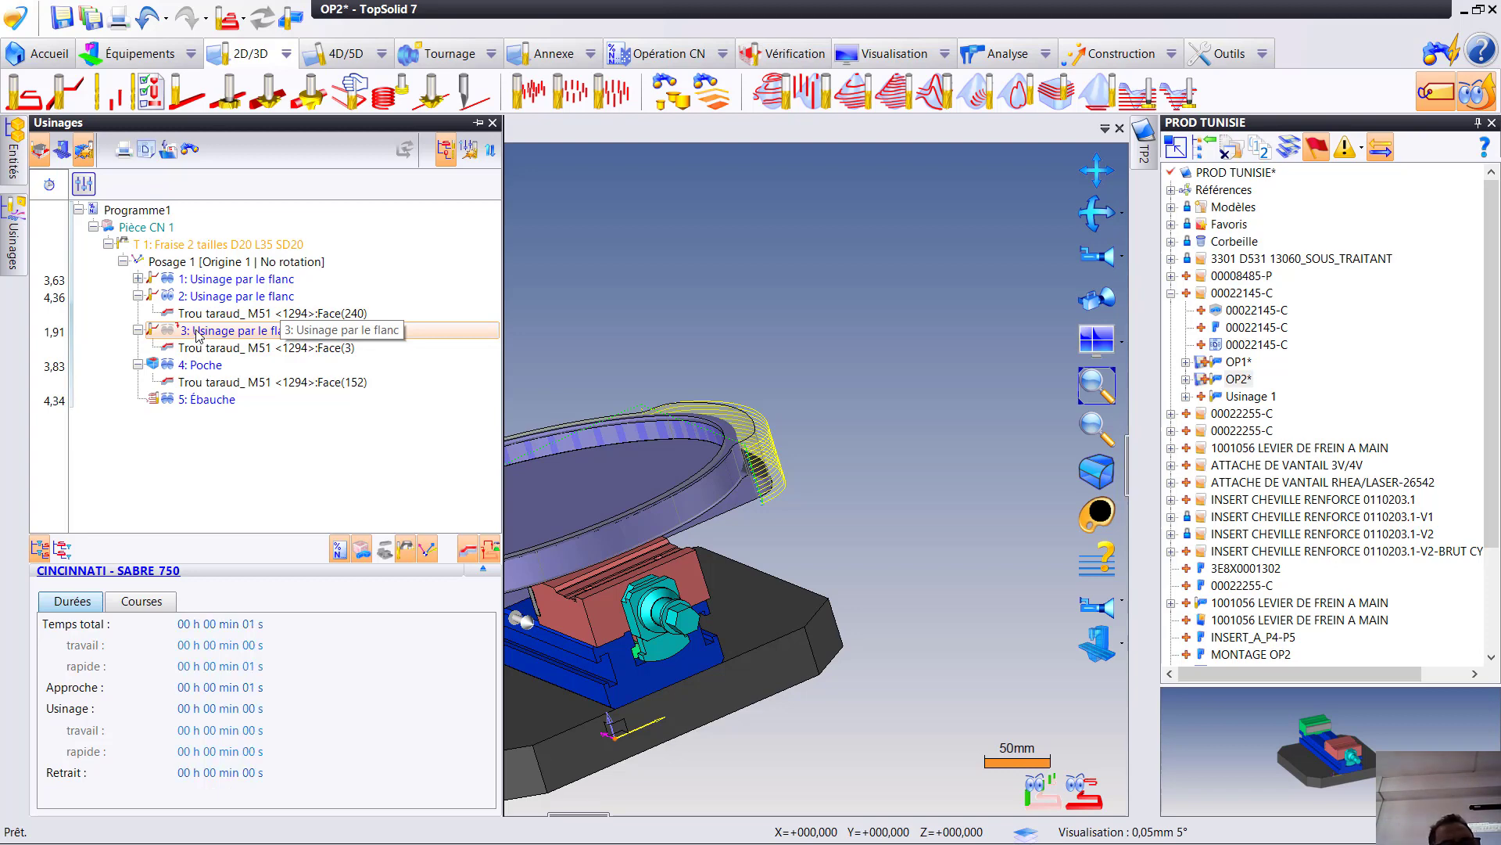
double_click(197, 335)
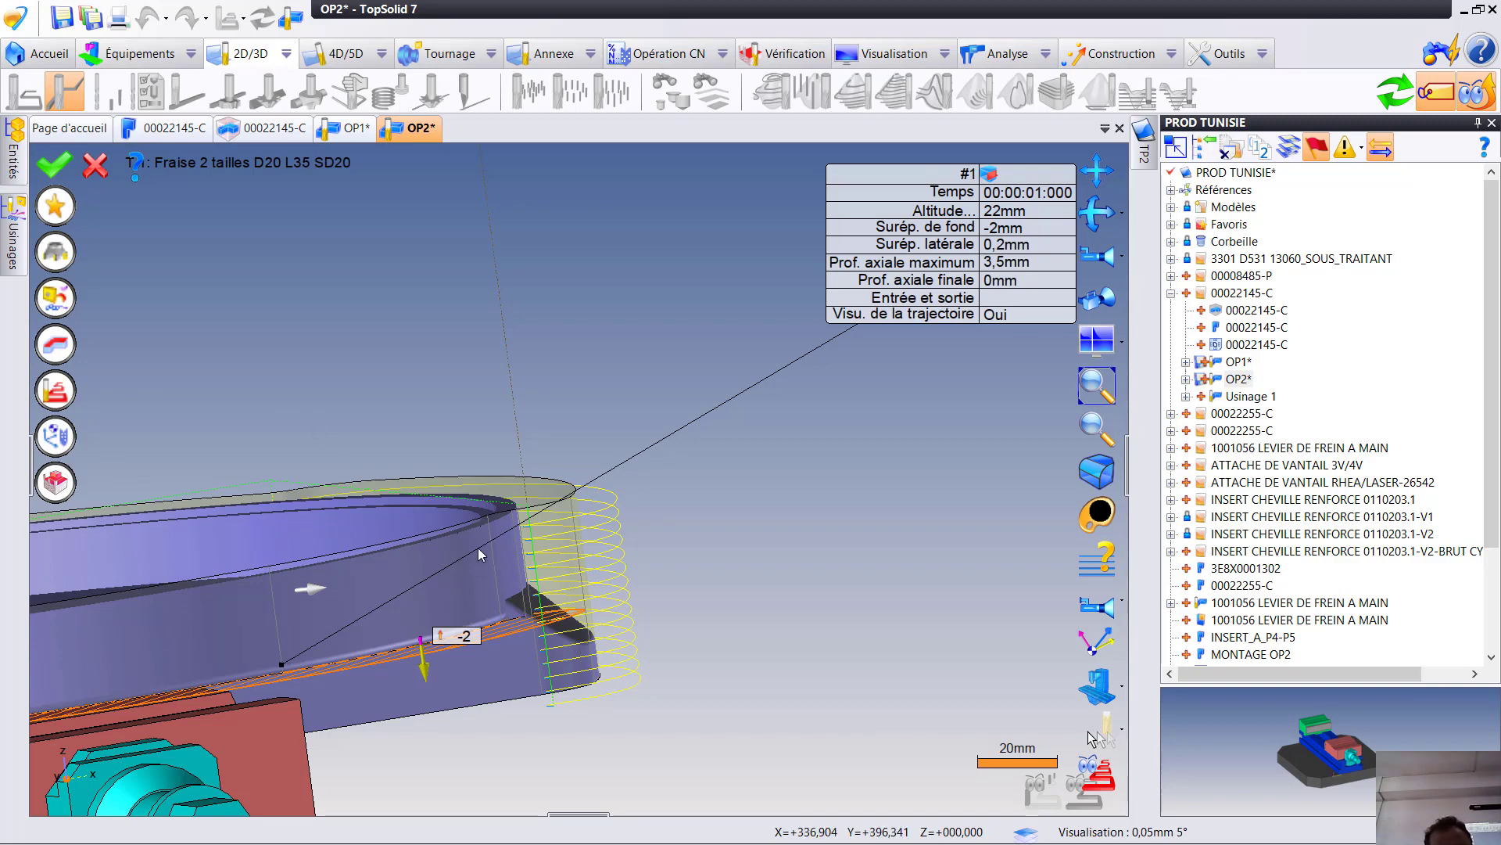
middle_drag(453, 549, 348, 665)
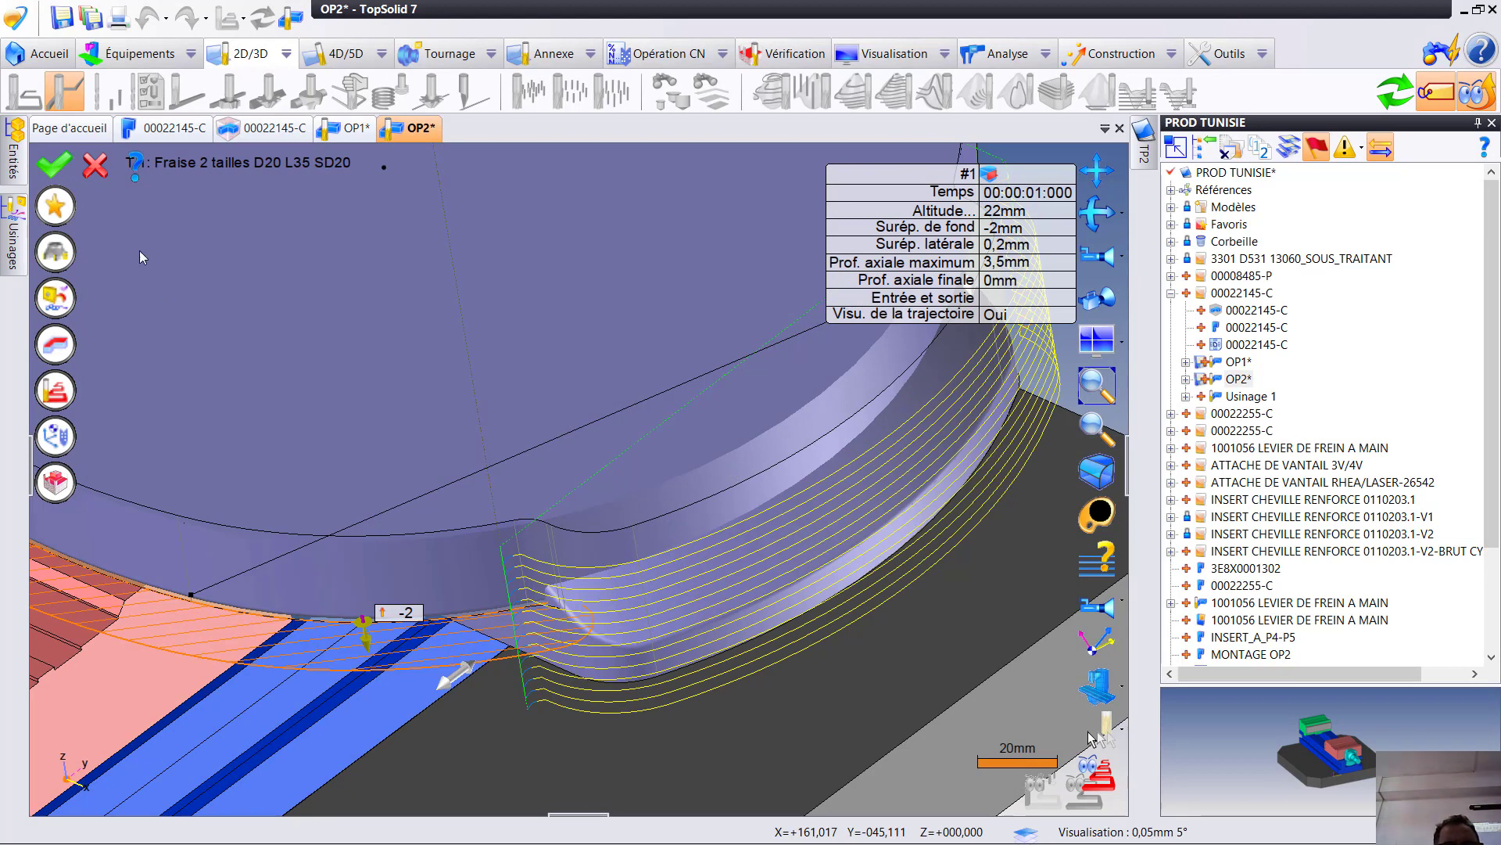
key(Escape)
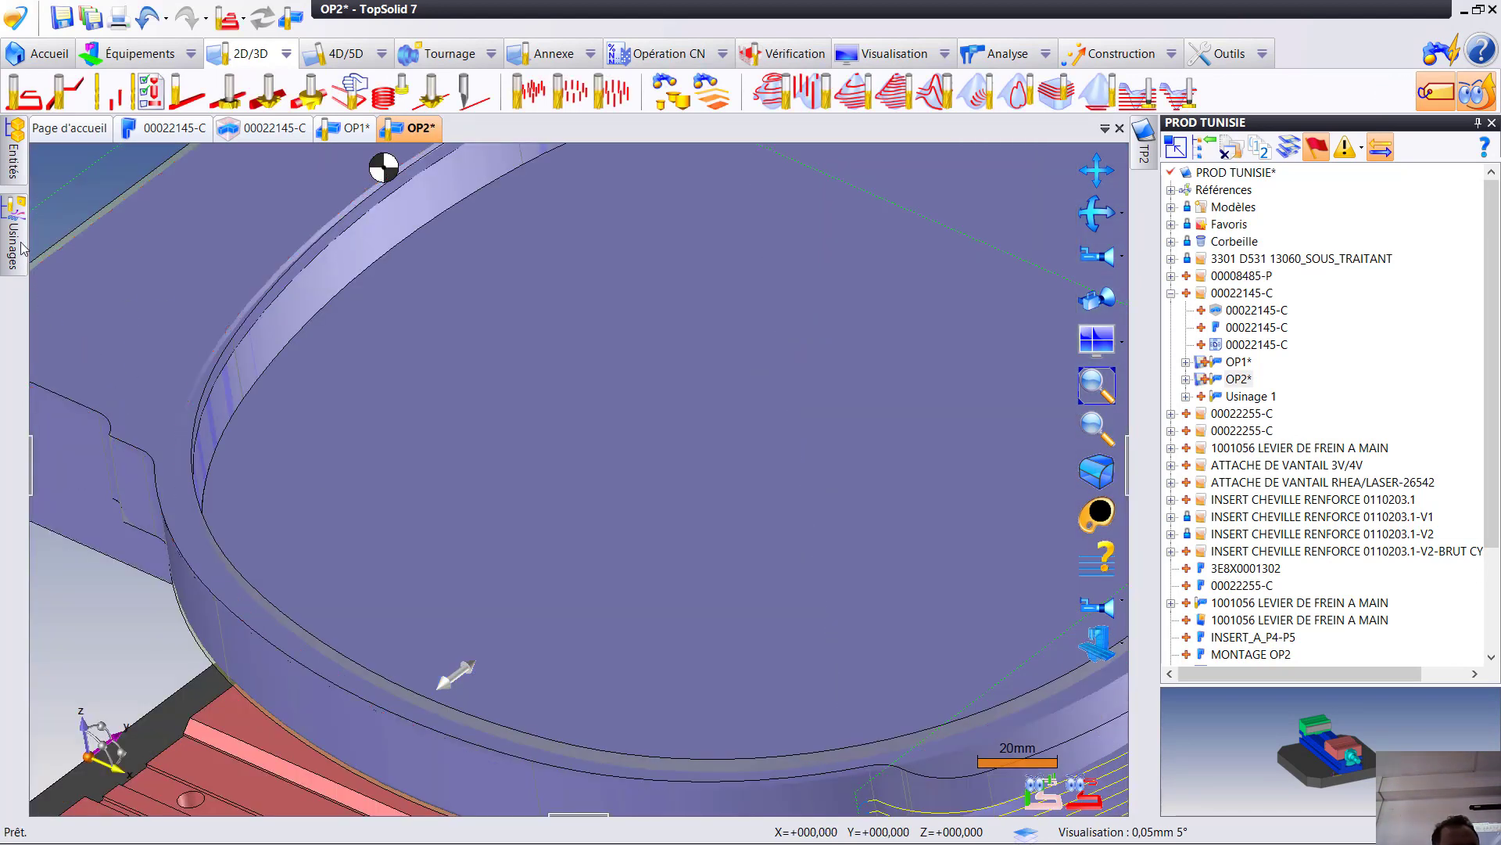
- Delete the copied flank milling operation that precedes the pocket in the programme
mouse_move(20, 243)
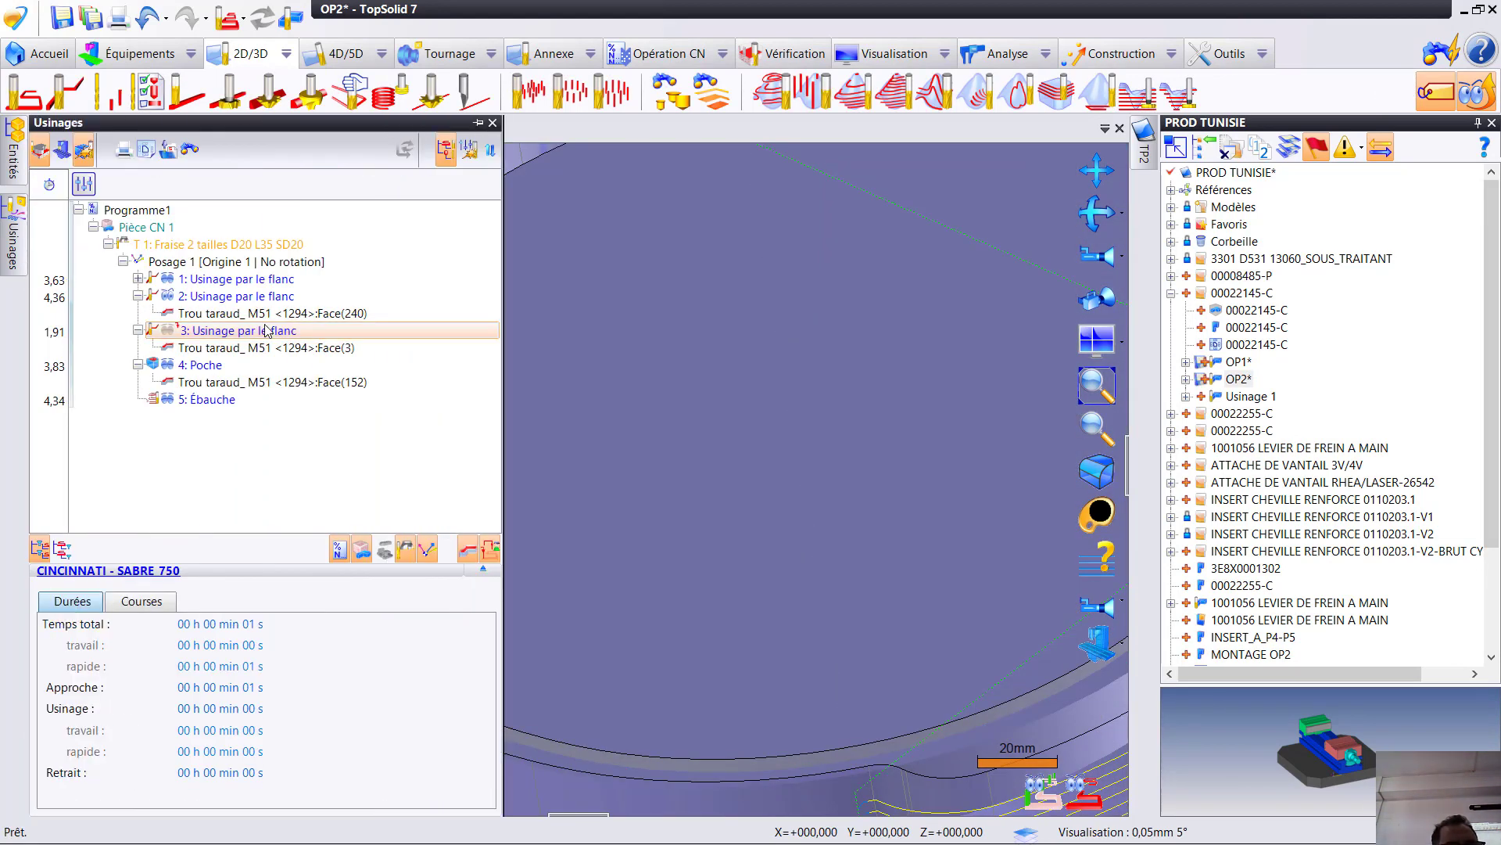
right_click(256, 337)
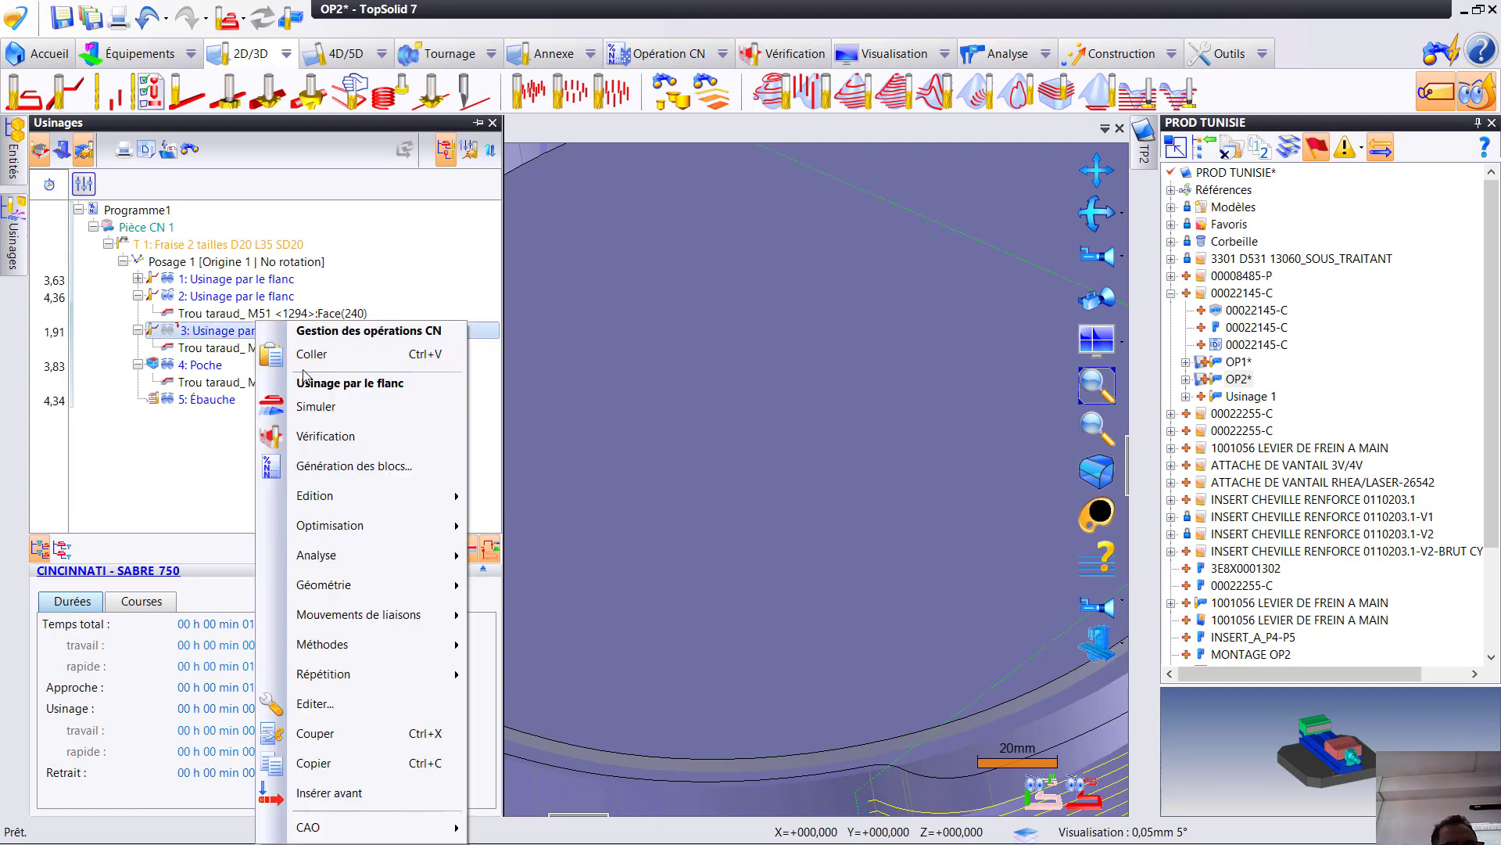
click(205, 335)
key(Delete)
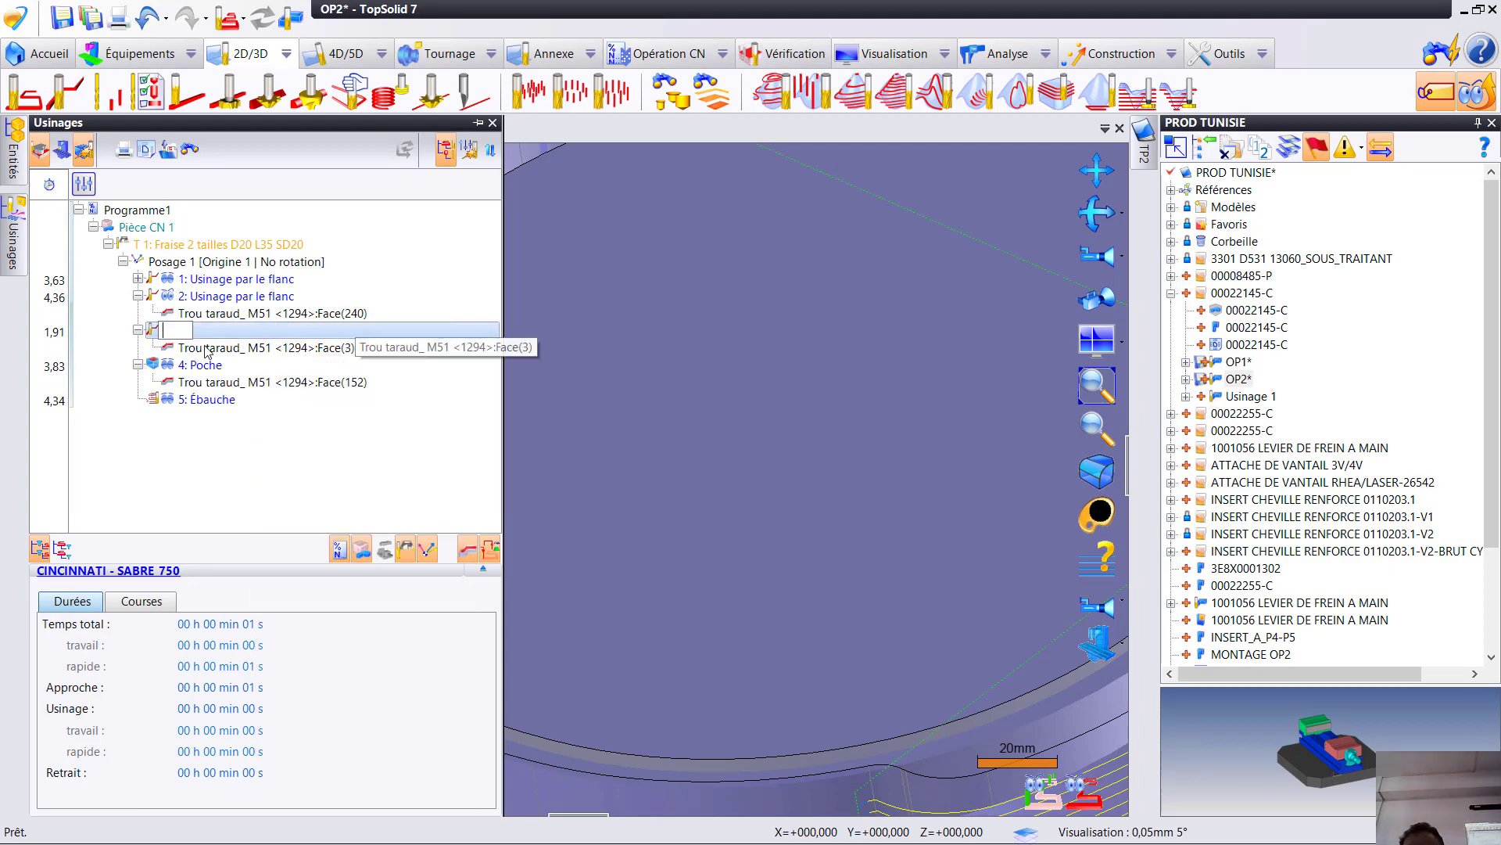
key(Escape)
key(Delete)
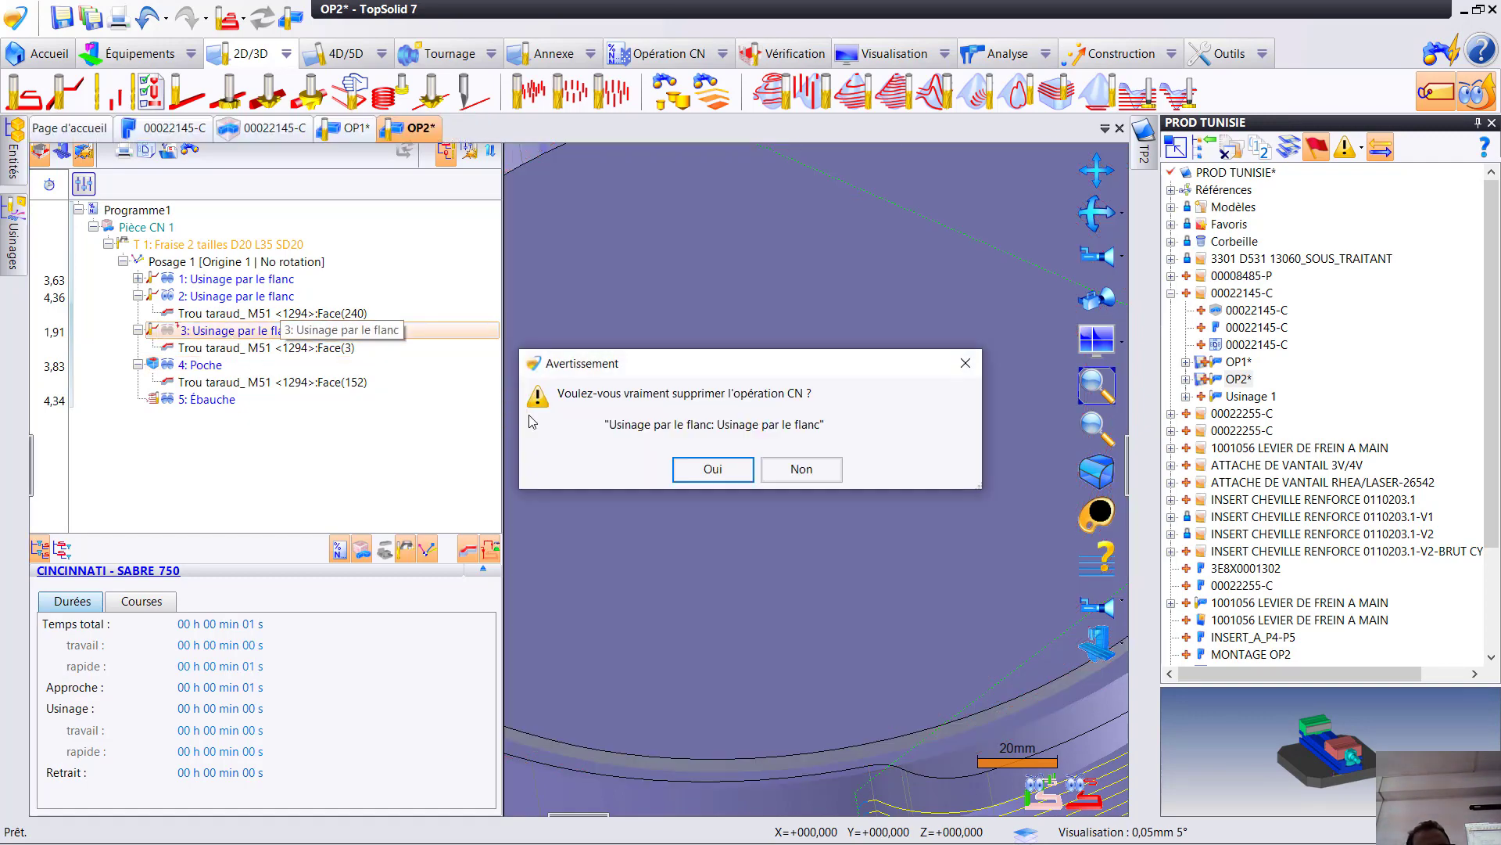
click(697, 479)
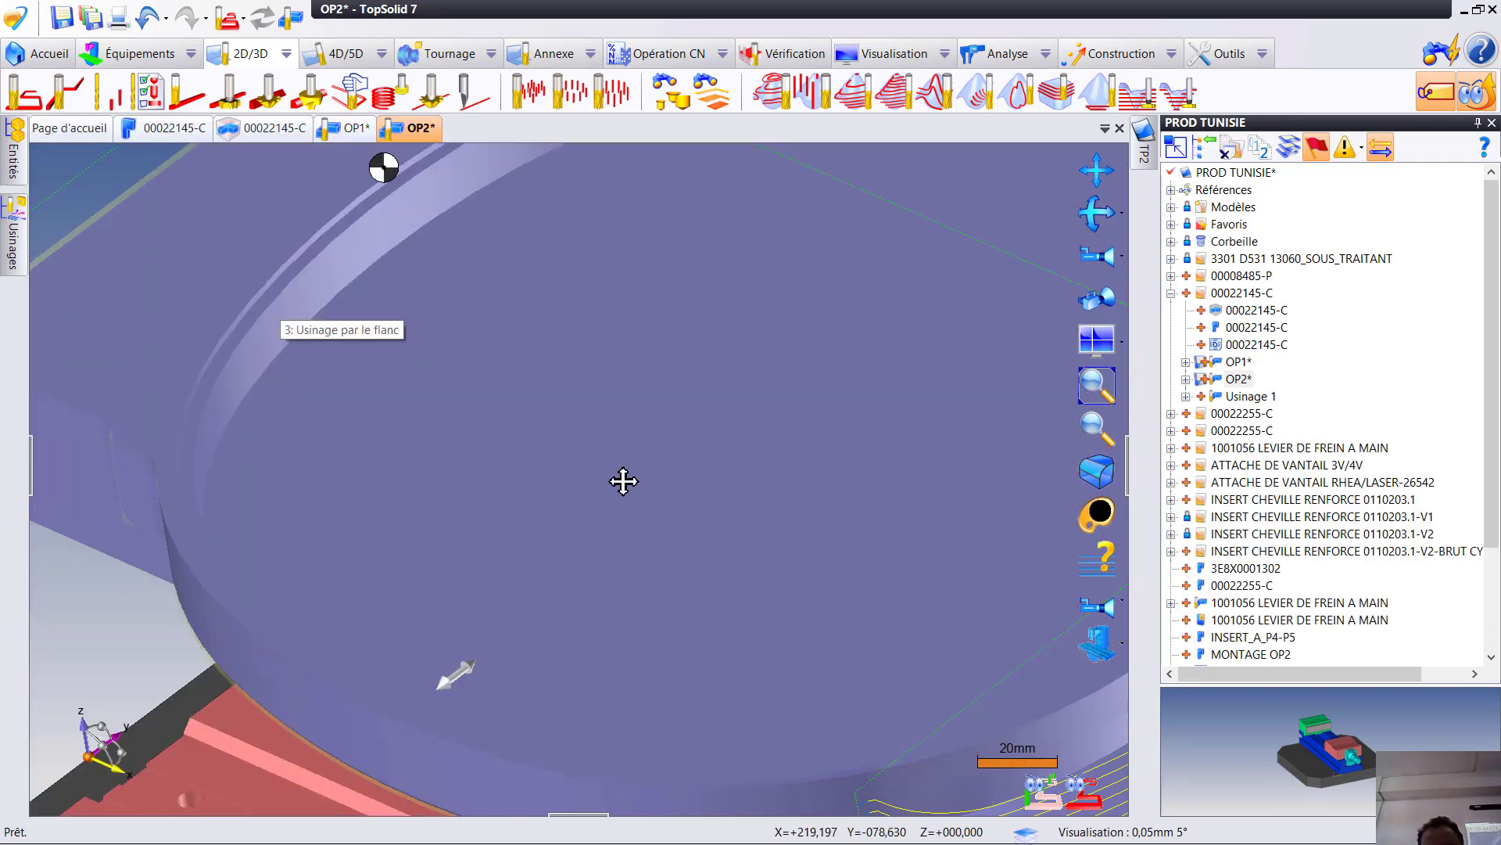
- Update the document, switch to design mode, and start a sketch on the top face of the part's raised rim
middle_drag(623, 479, 865, 556)
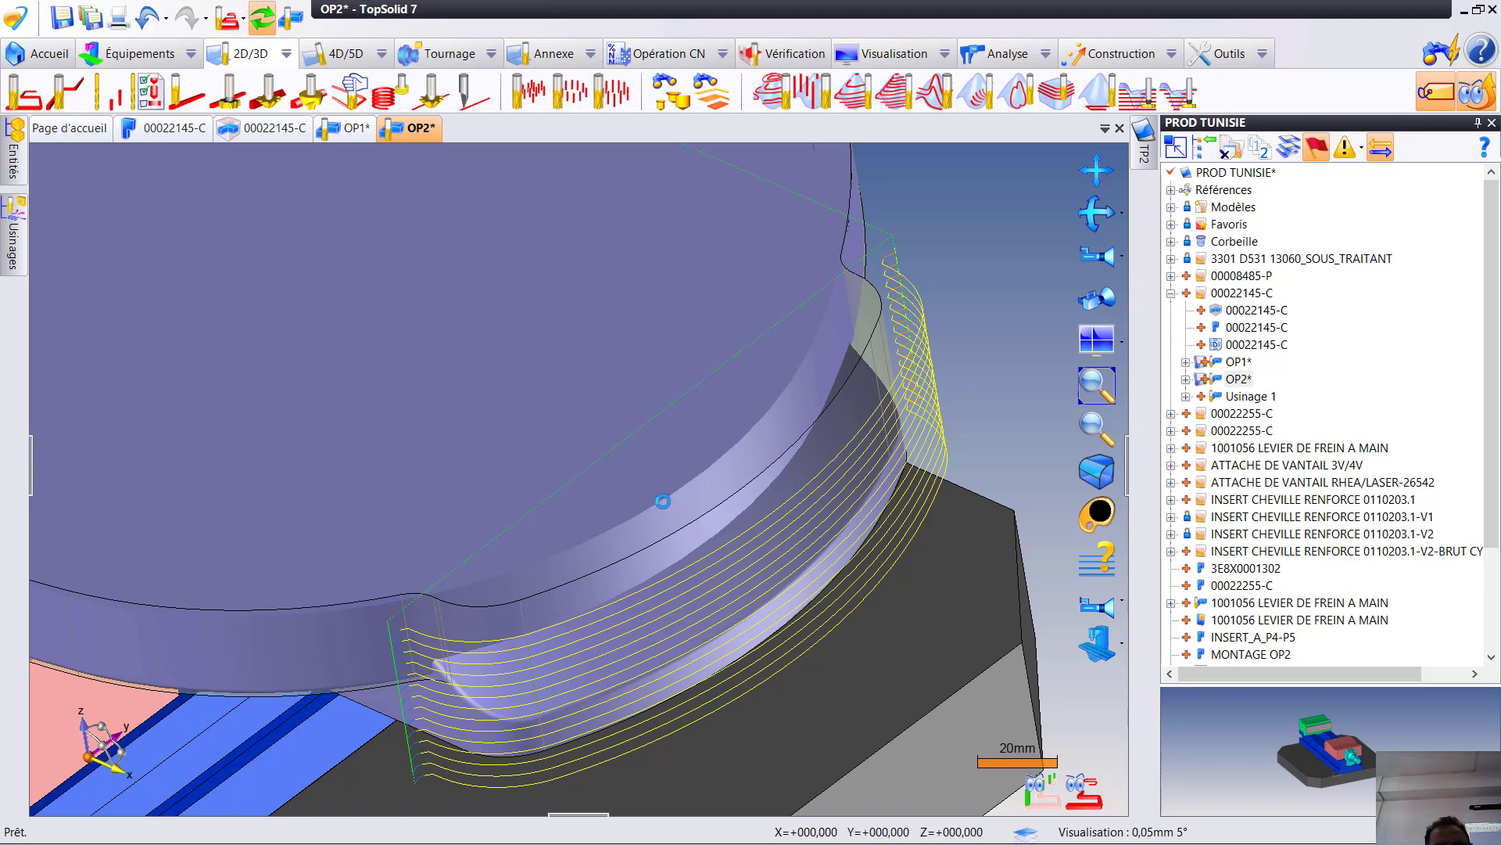
click(262, 17)
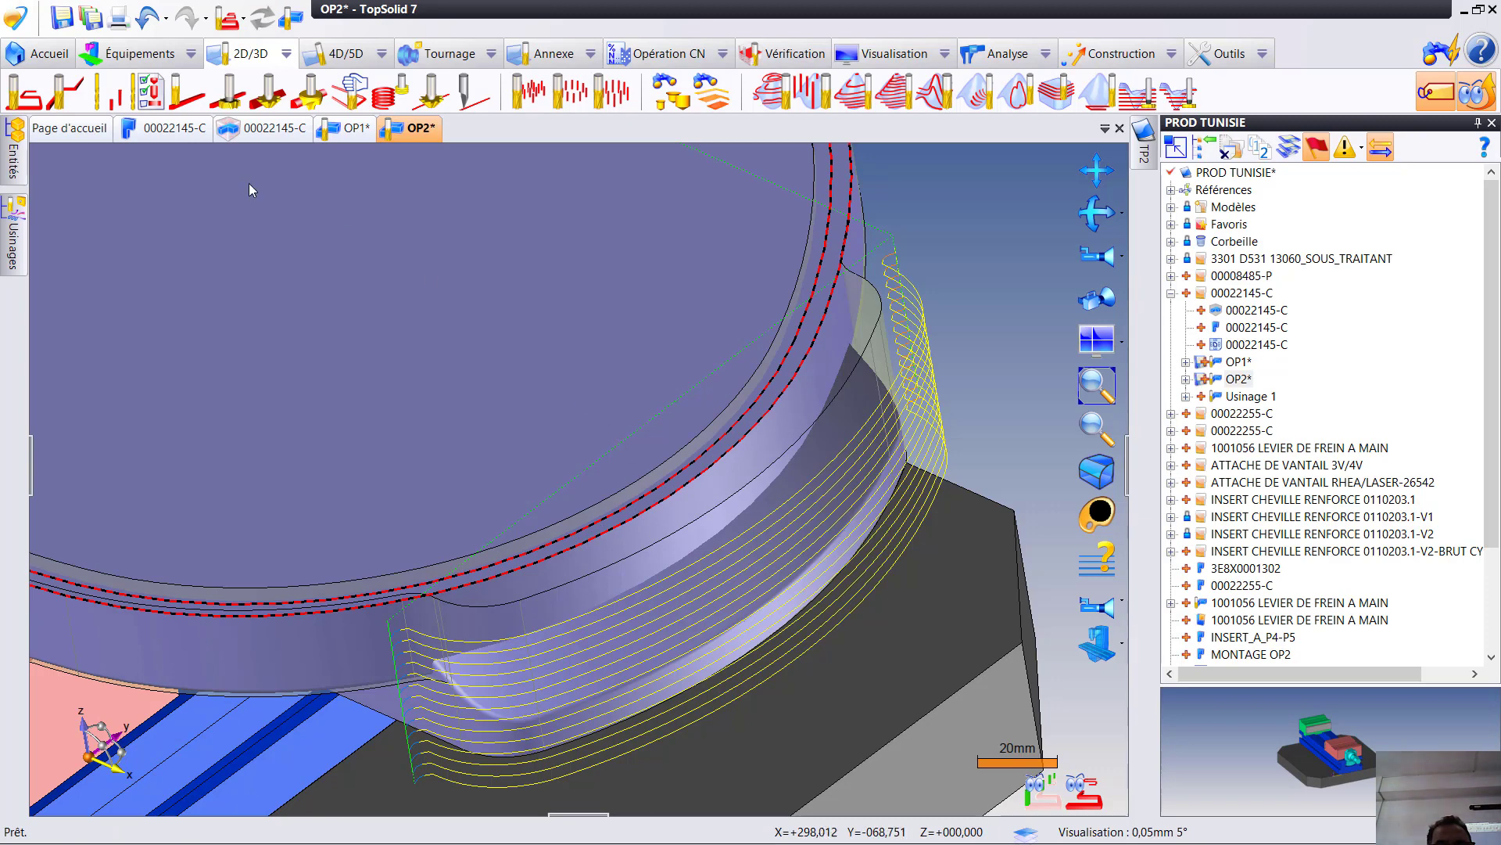
click(289, 17)
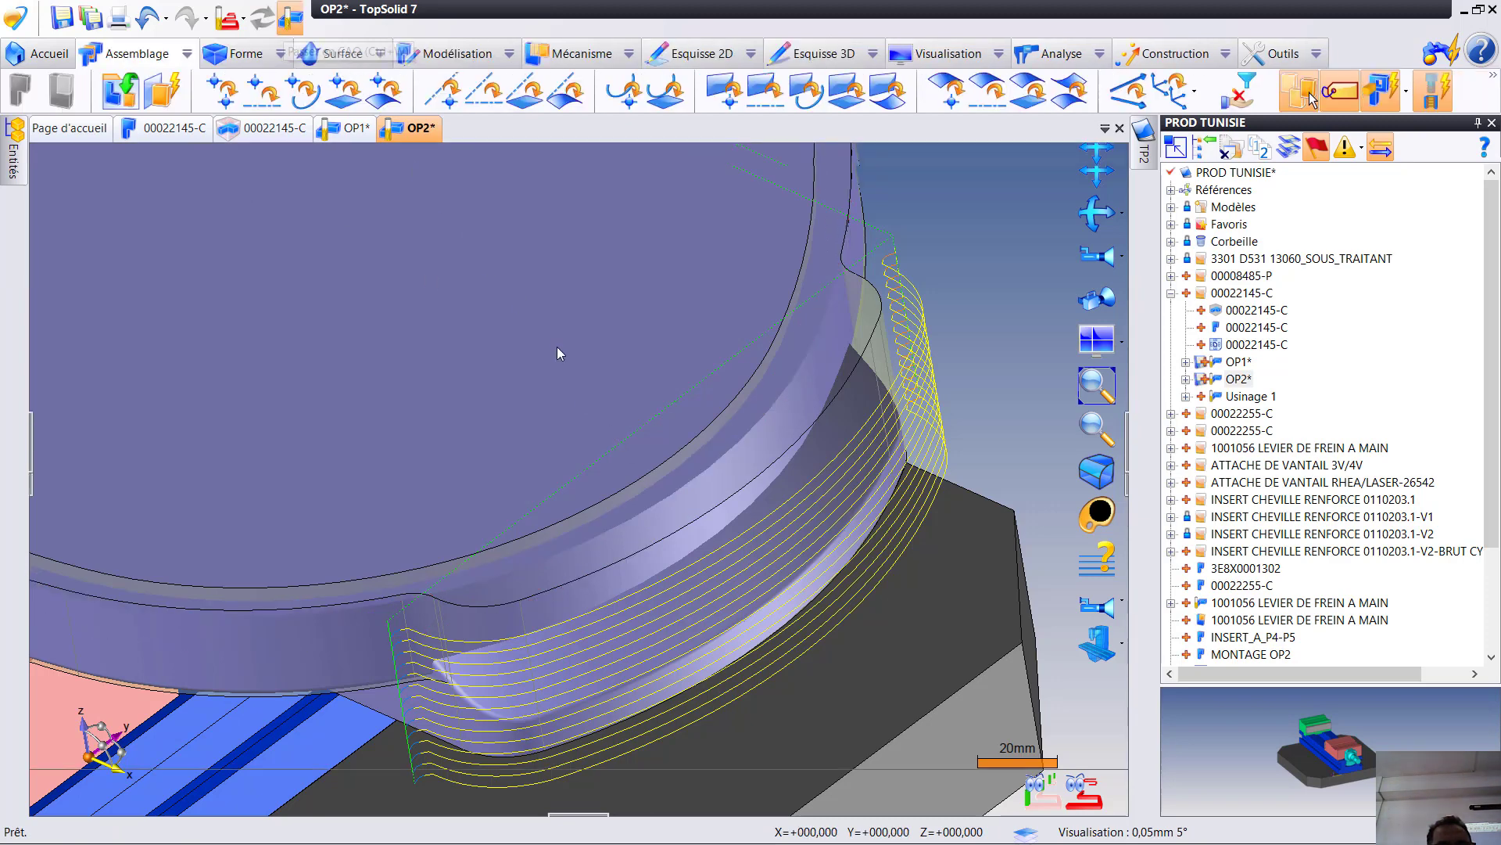
right_click(665, 468)
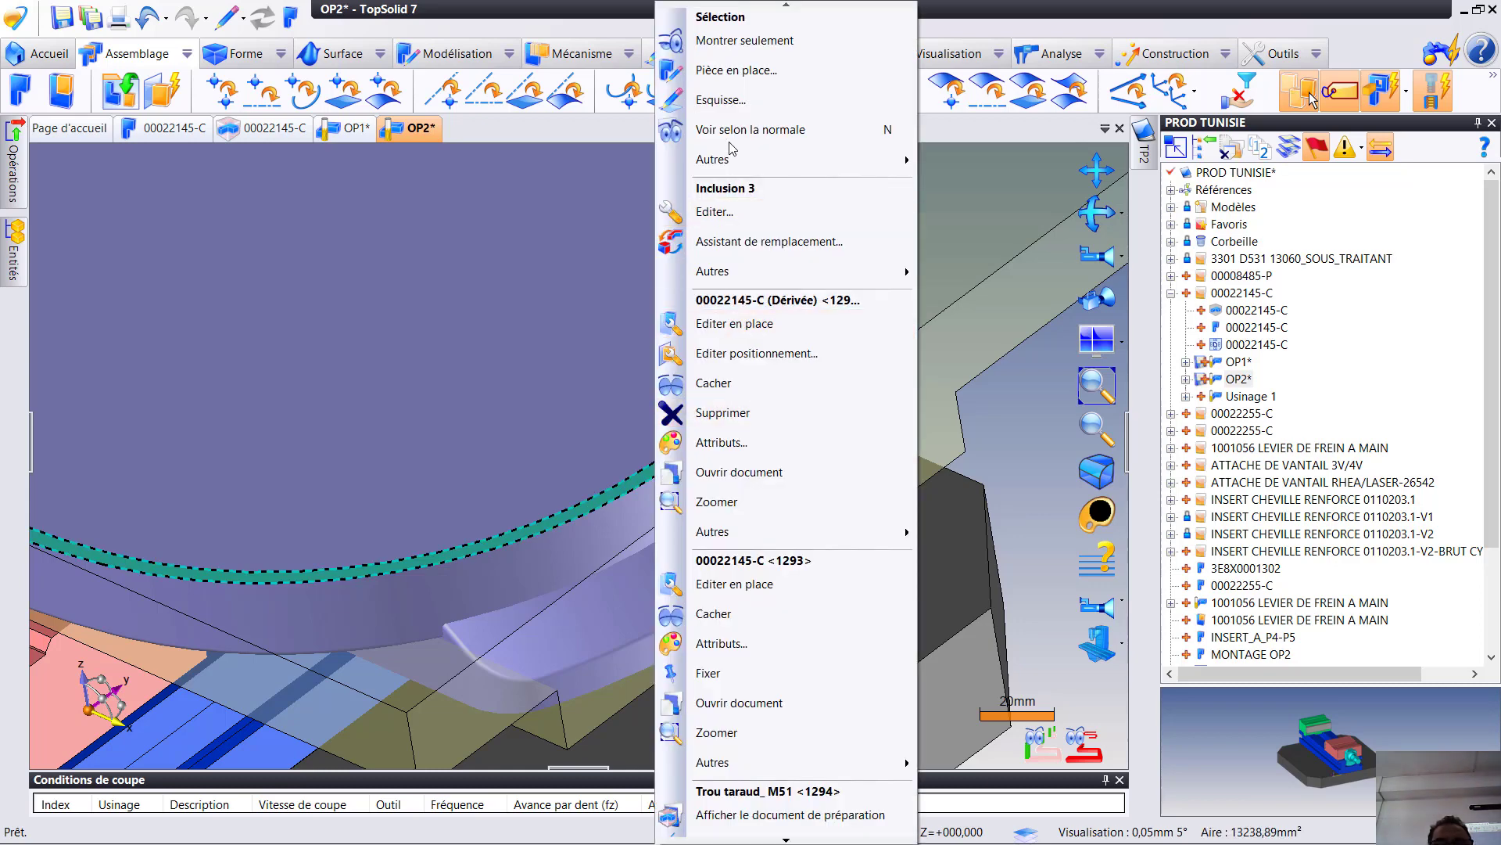
click(741, 101)
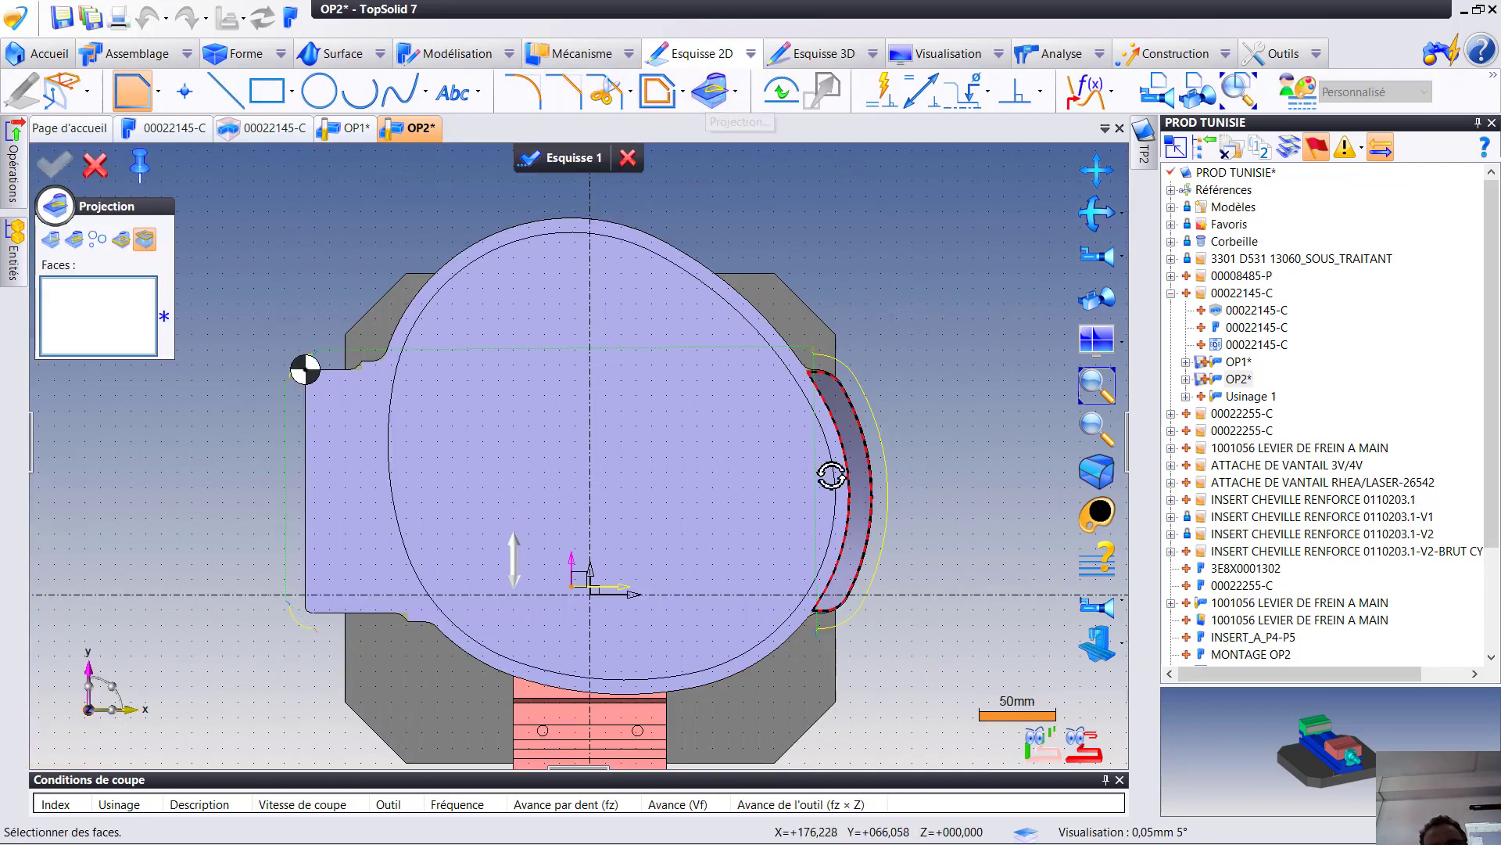
- Project the rim's two outer side faces near the rounded end into the sketch
middle_drag(832, 474, 715, 407)
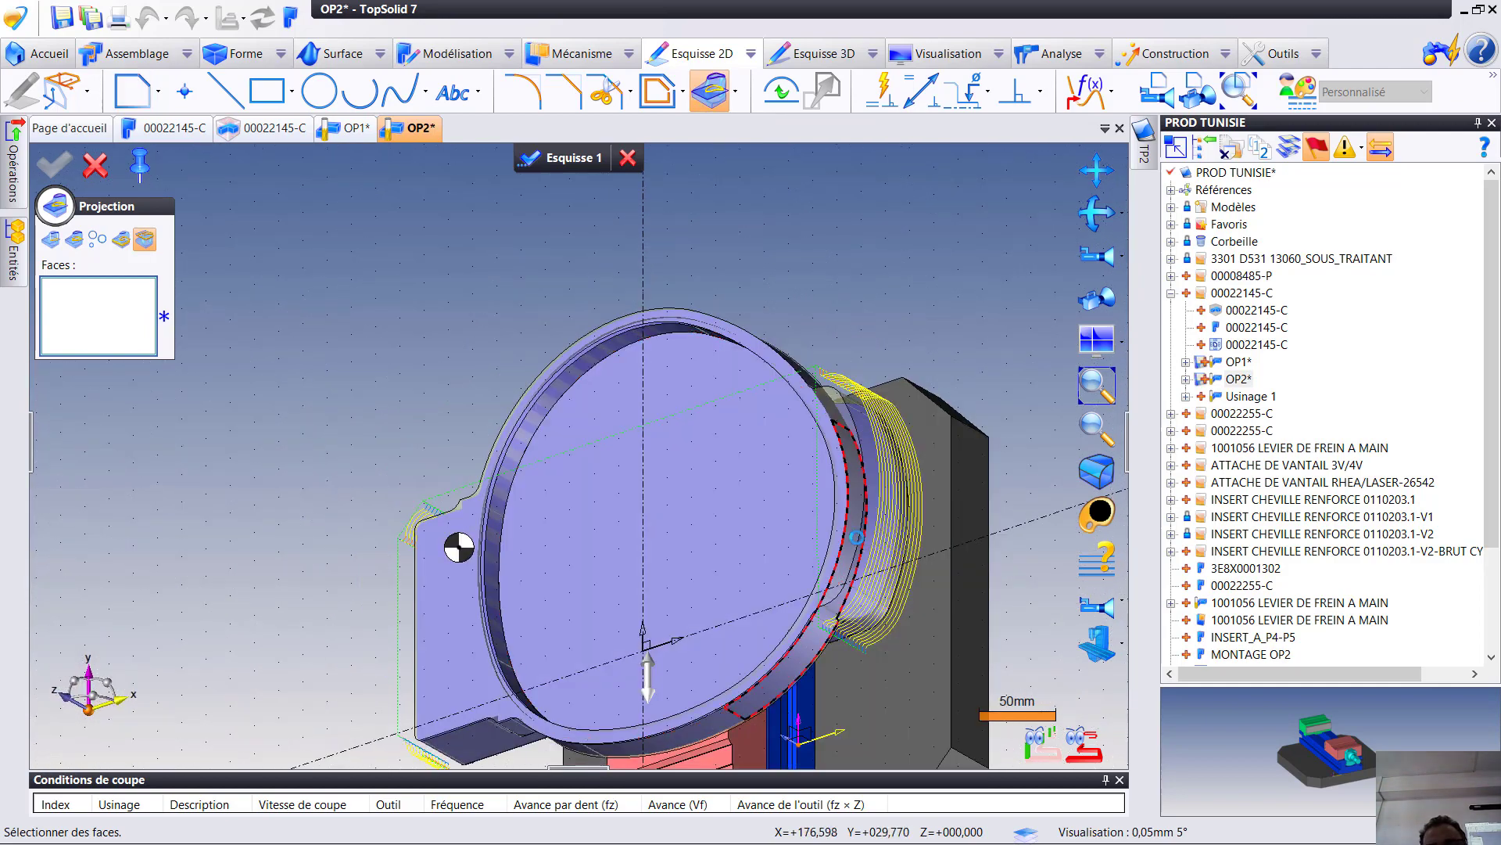
click(857, 537)
click(836, 409)
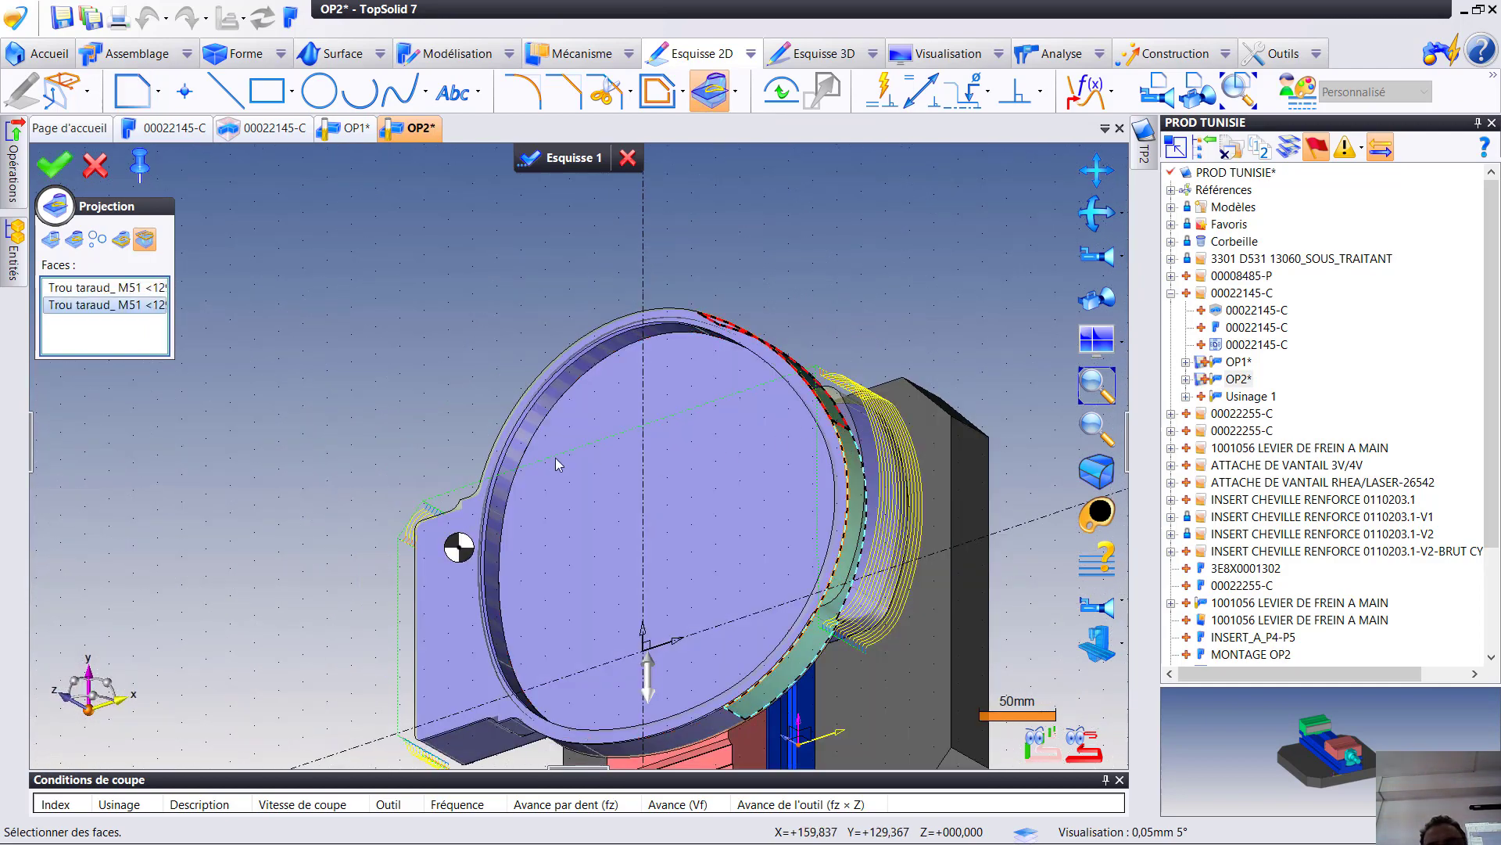
click(53, 167)
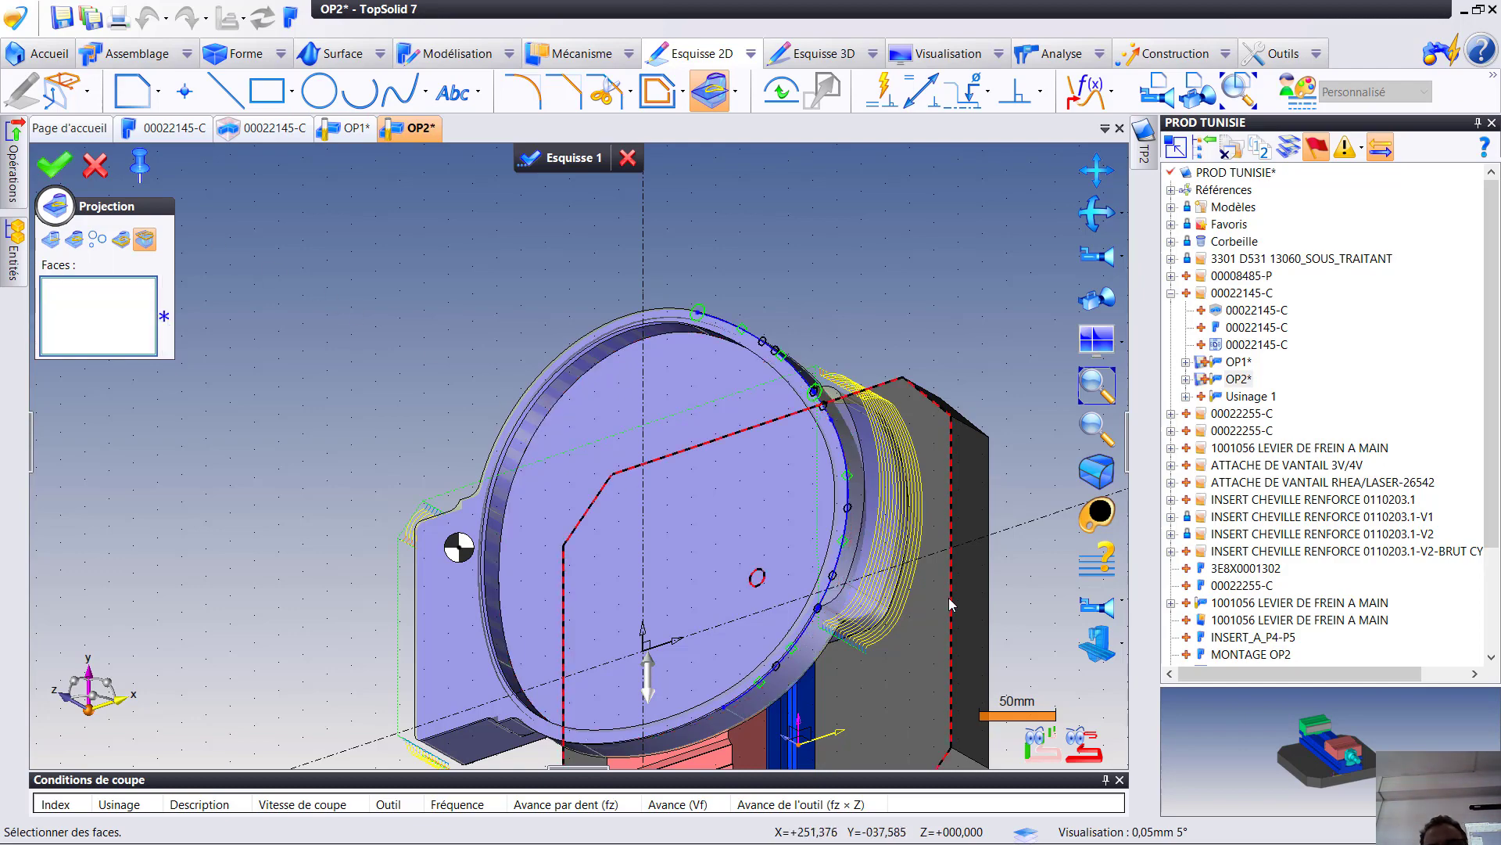
scroll(749, 616, up, 5)
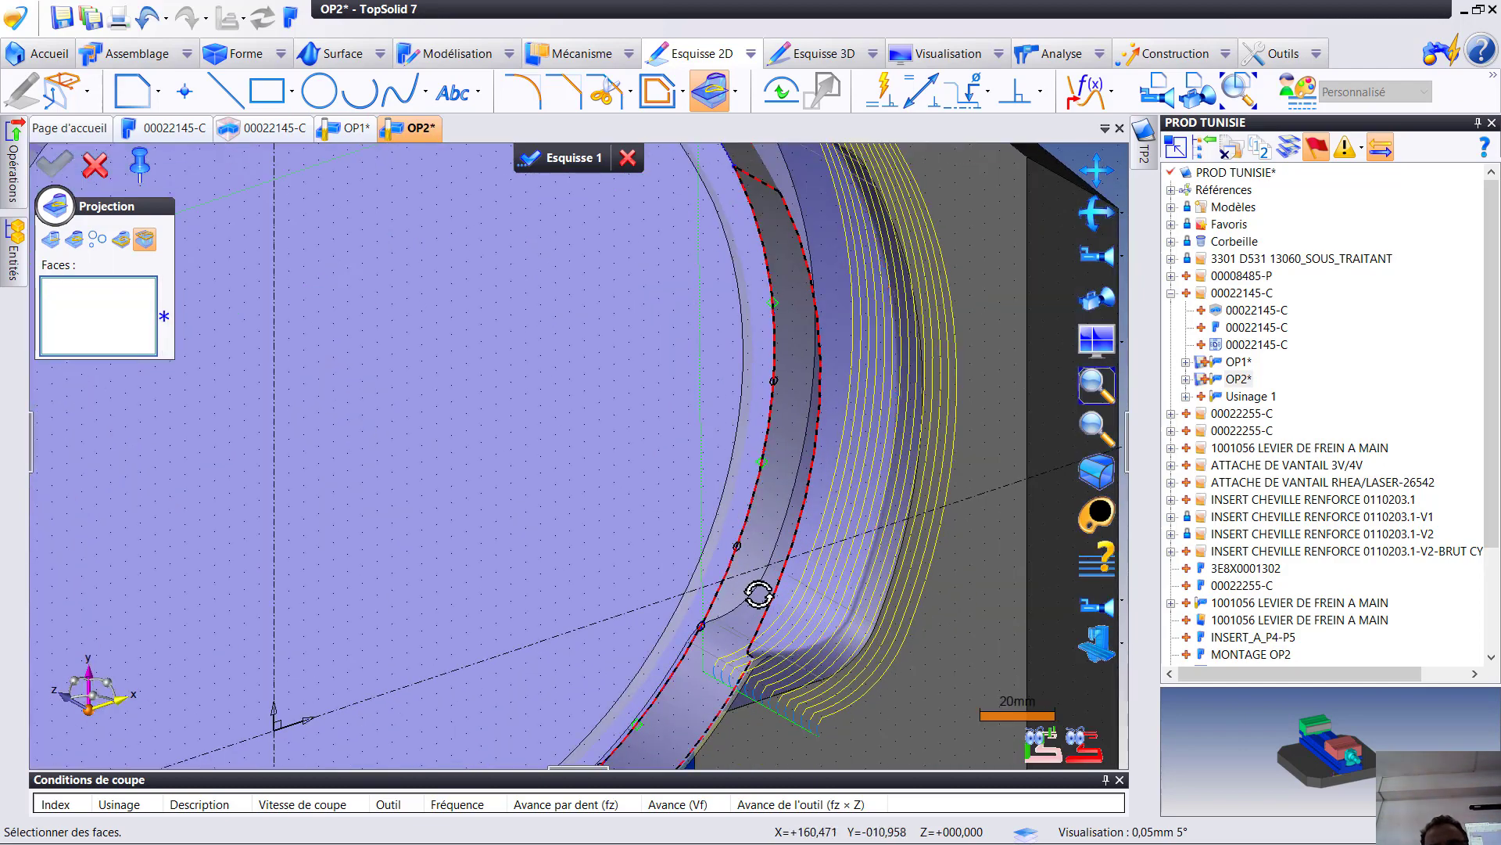
middle_drag(755, 597, 723, 690)
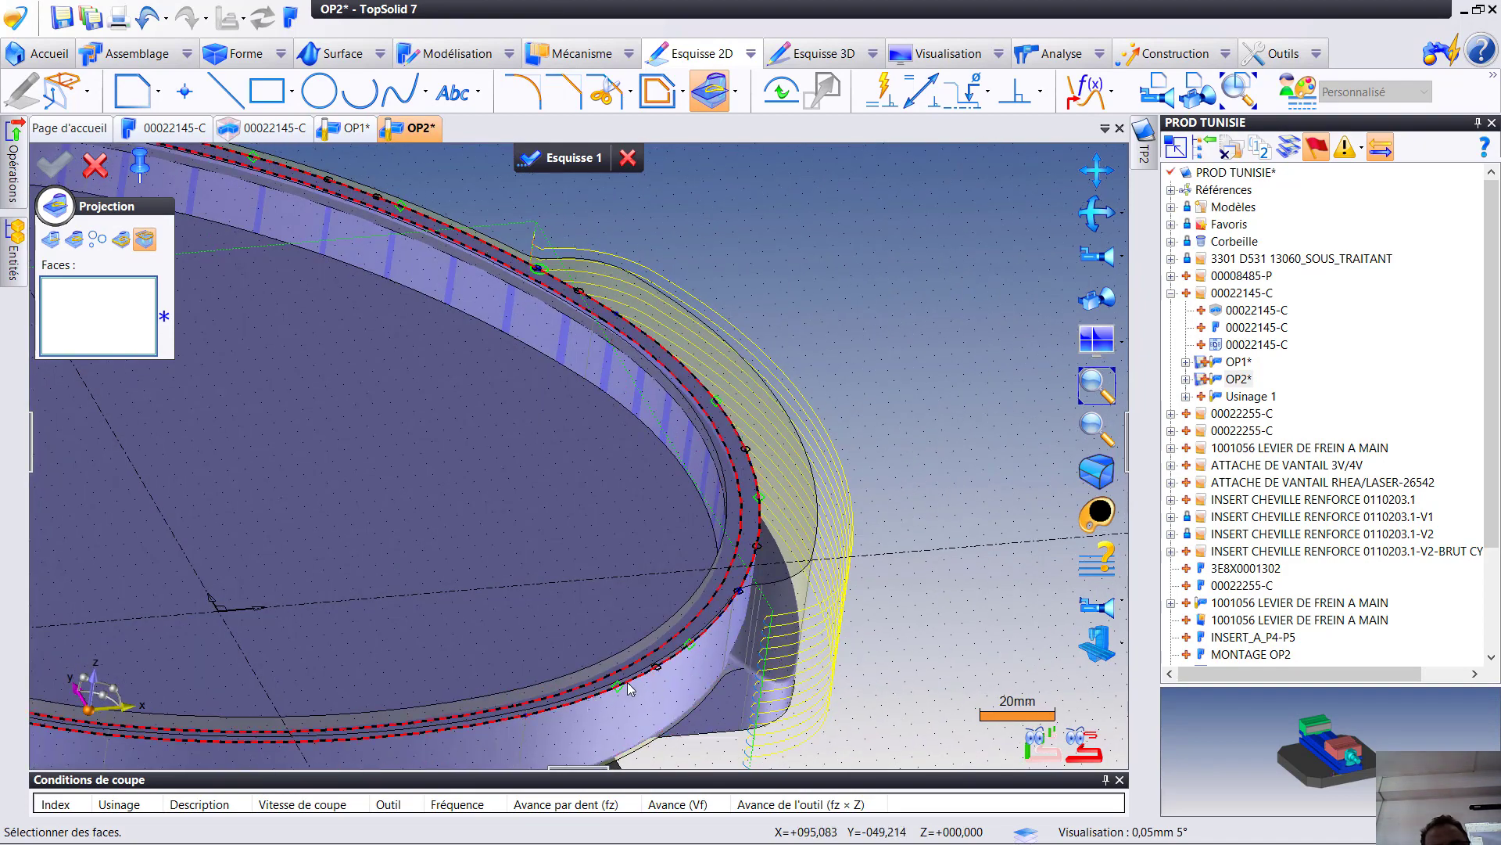
scroll(644, 680, up, 2)
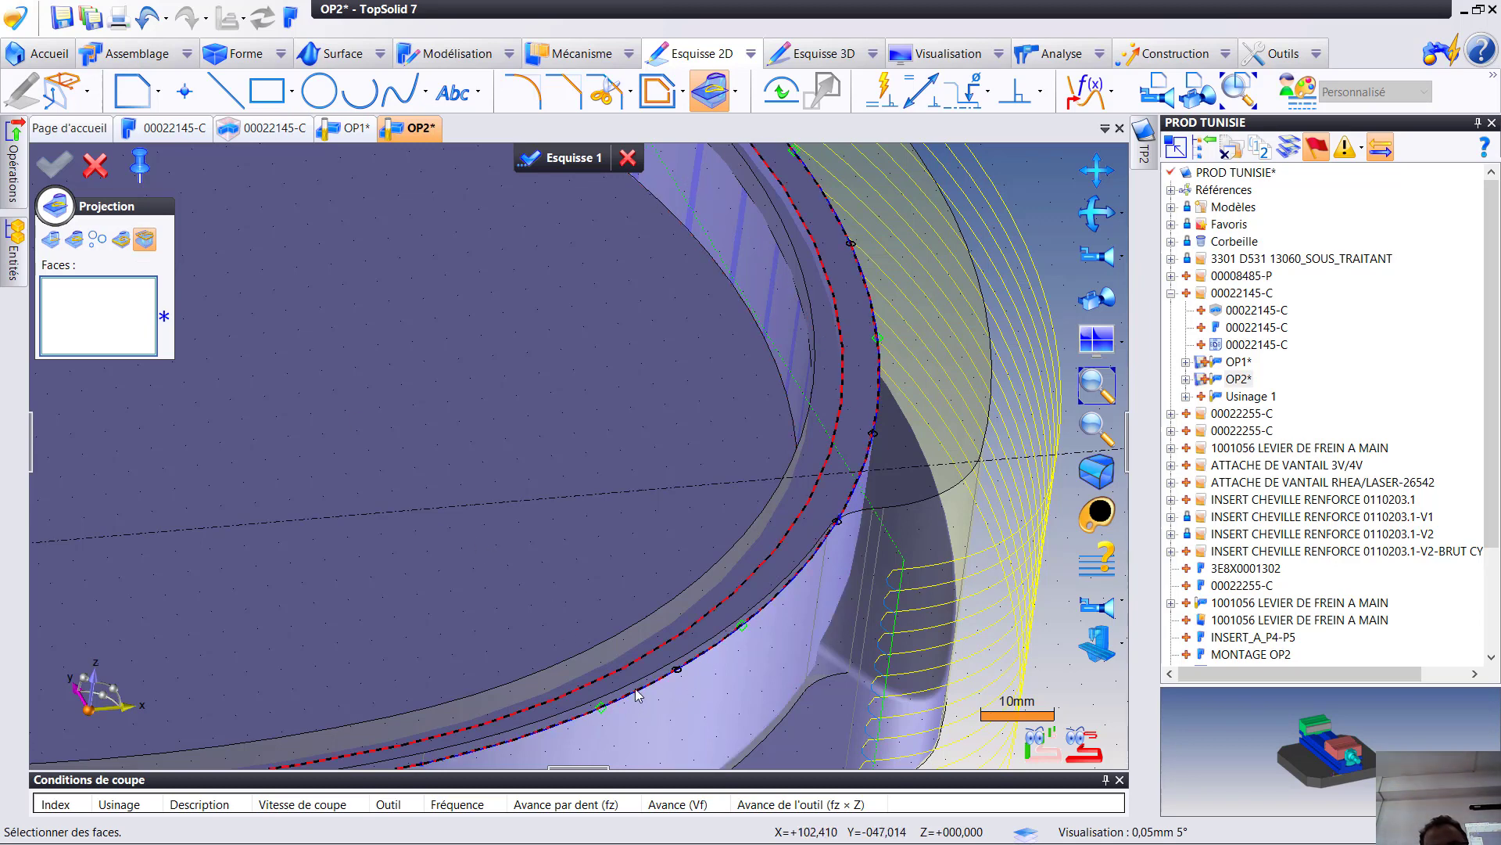
drag(635, 692, 510, 575)
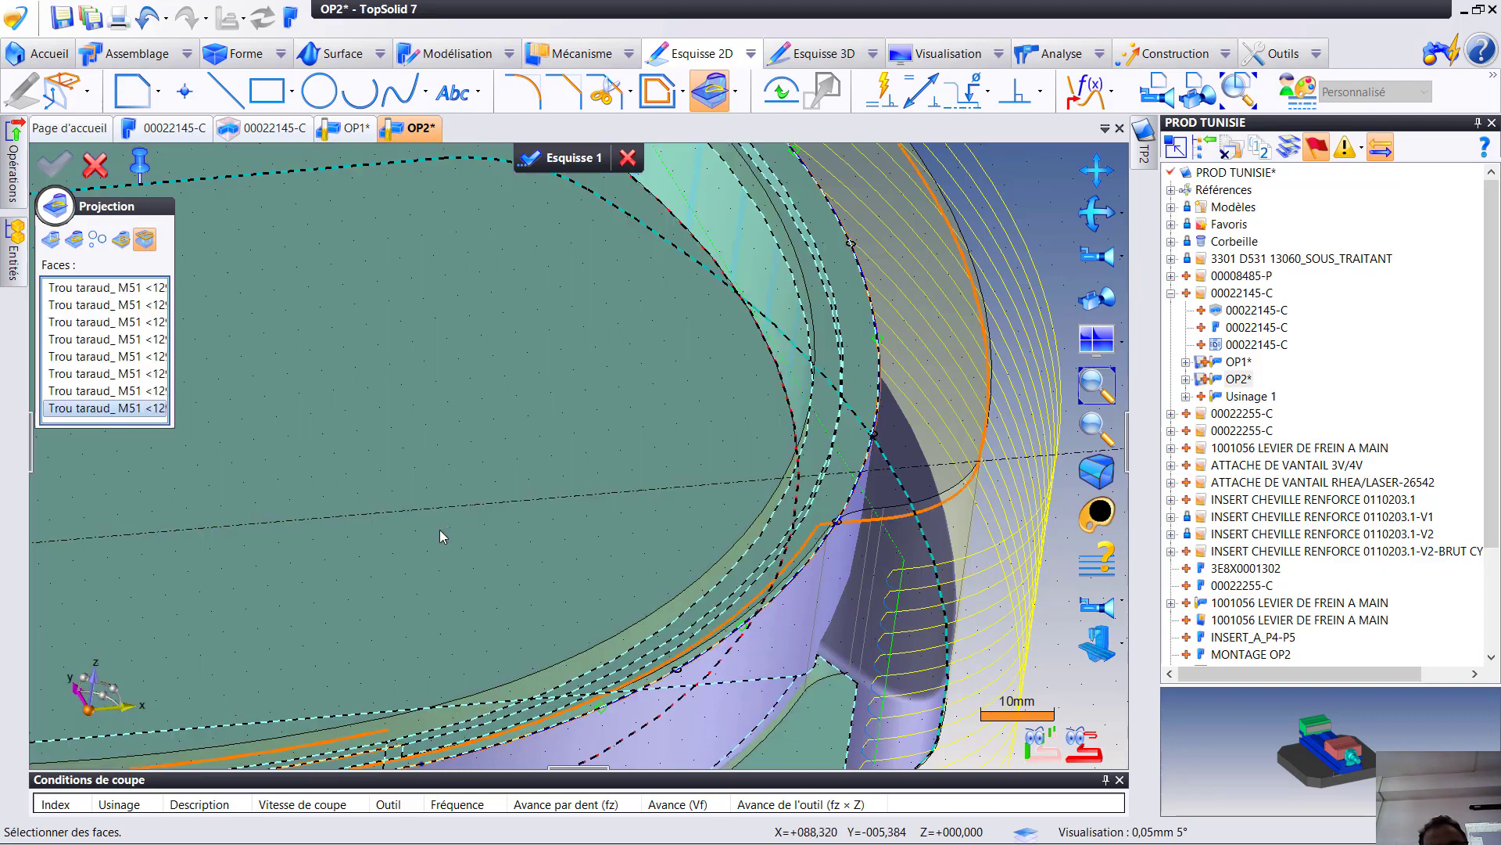
middle_drag(436, 534, 540, 594)
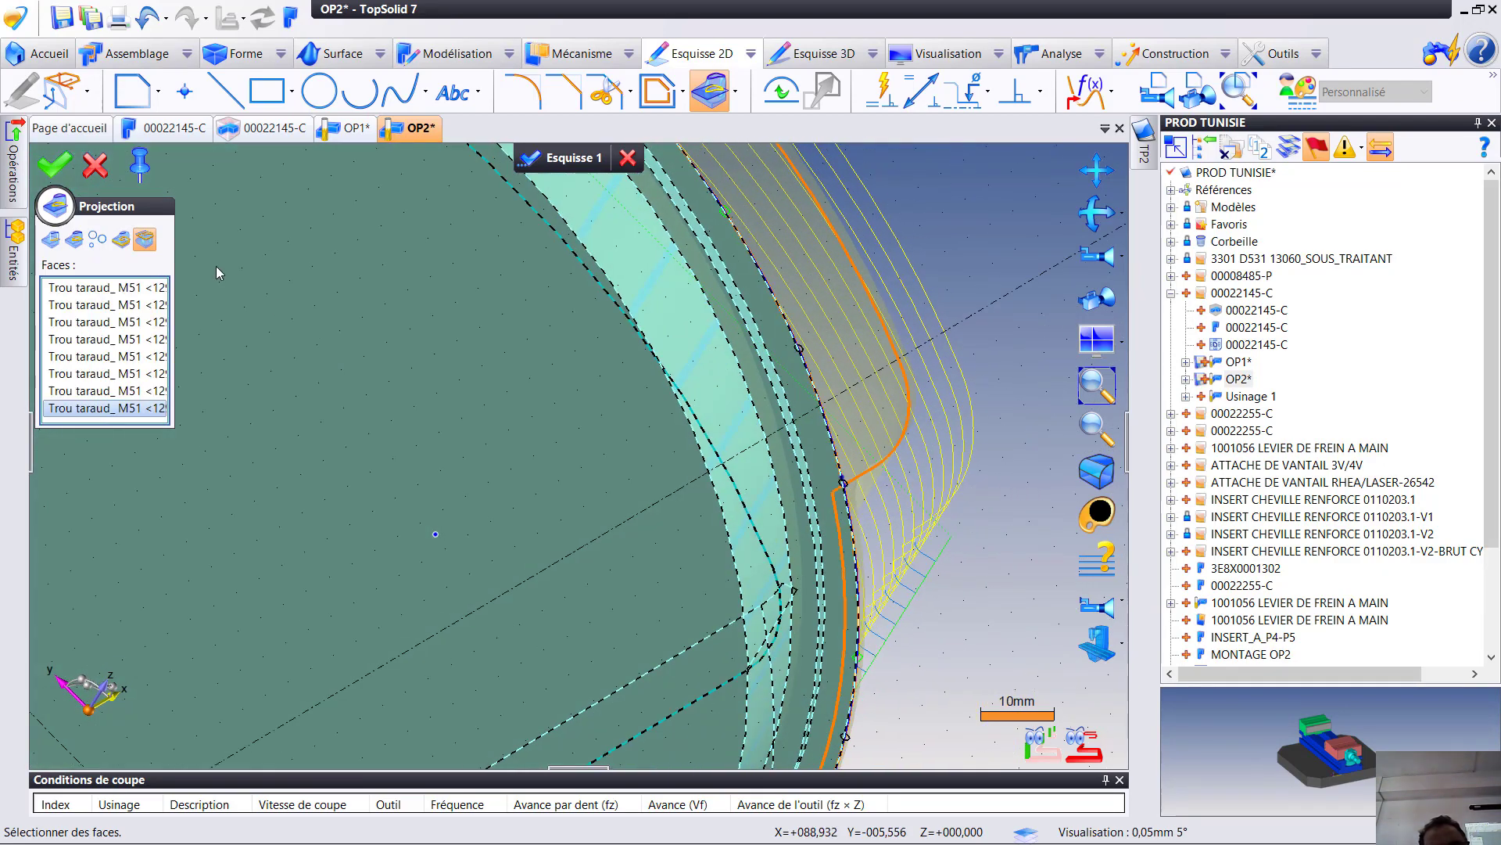
click(97, 165)
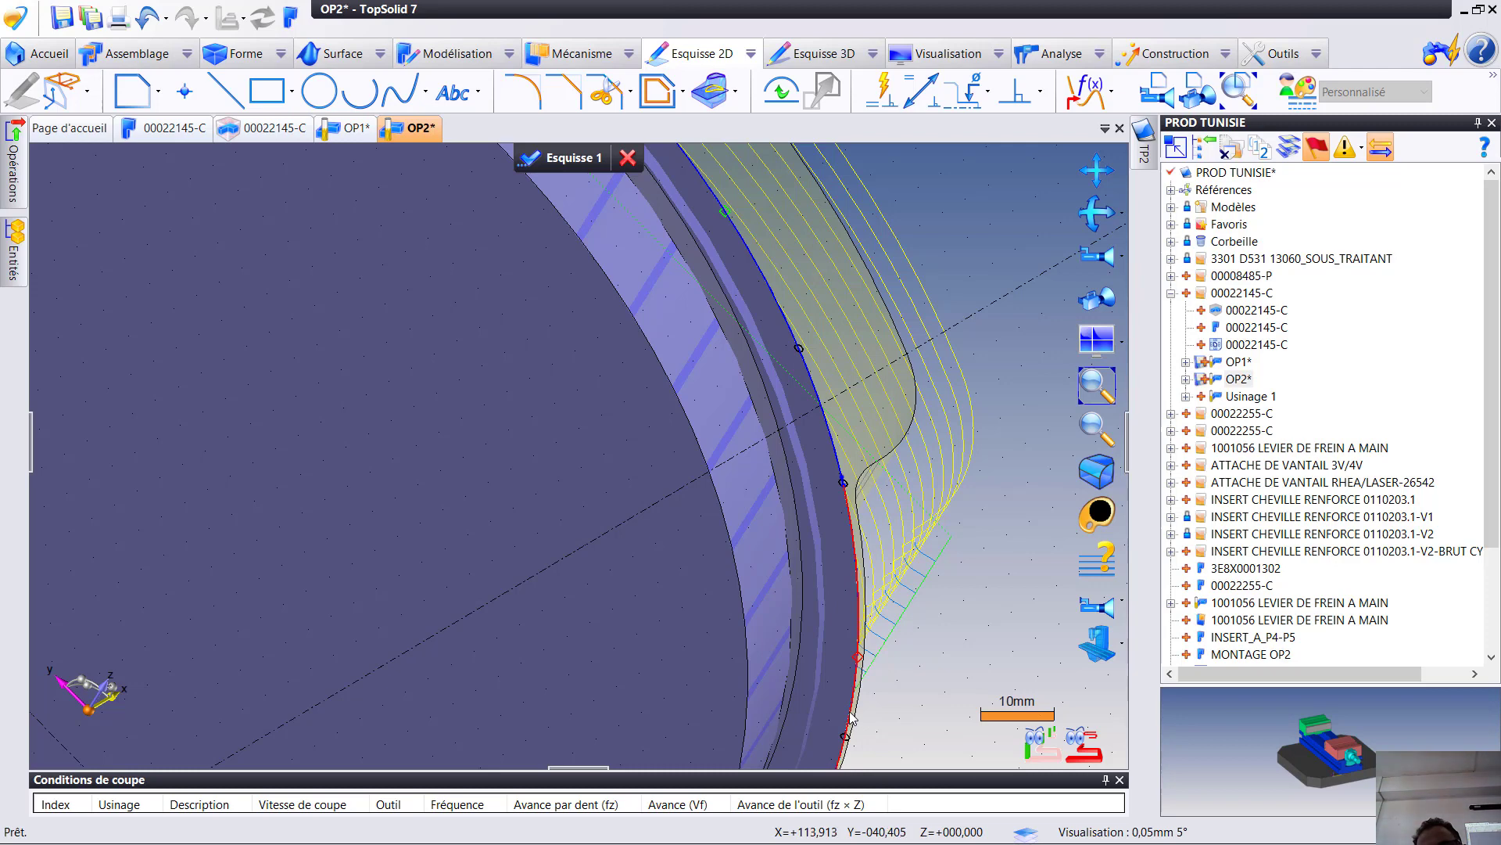
- Delete the projected curves beyond both ends of the protruding rounded end, keeping the curve along it, and validate the sketch
click(851, 718)
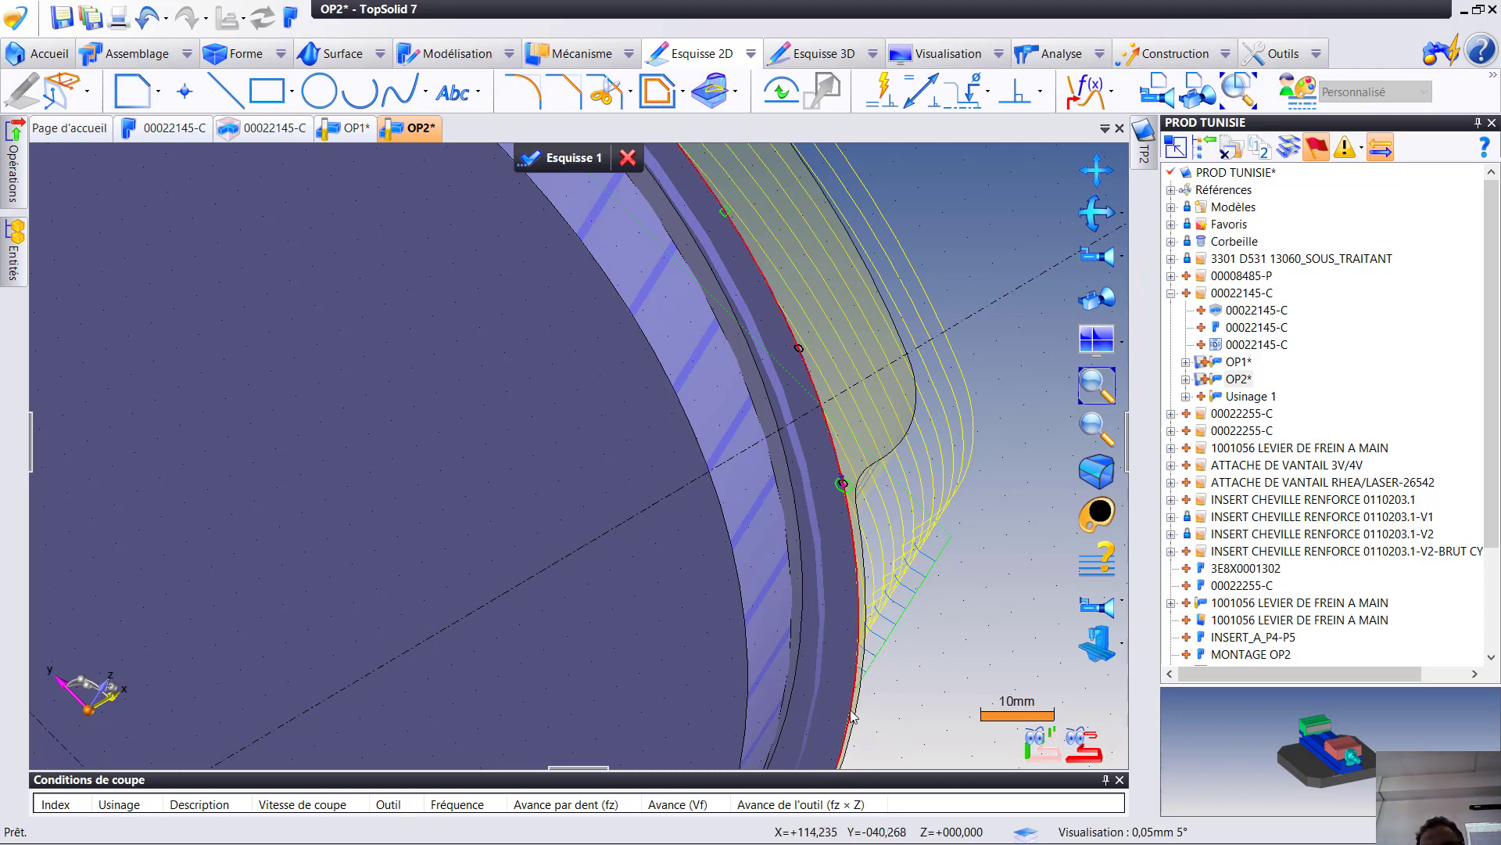
scroll(853, 717, down, 4)
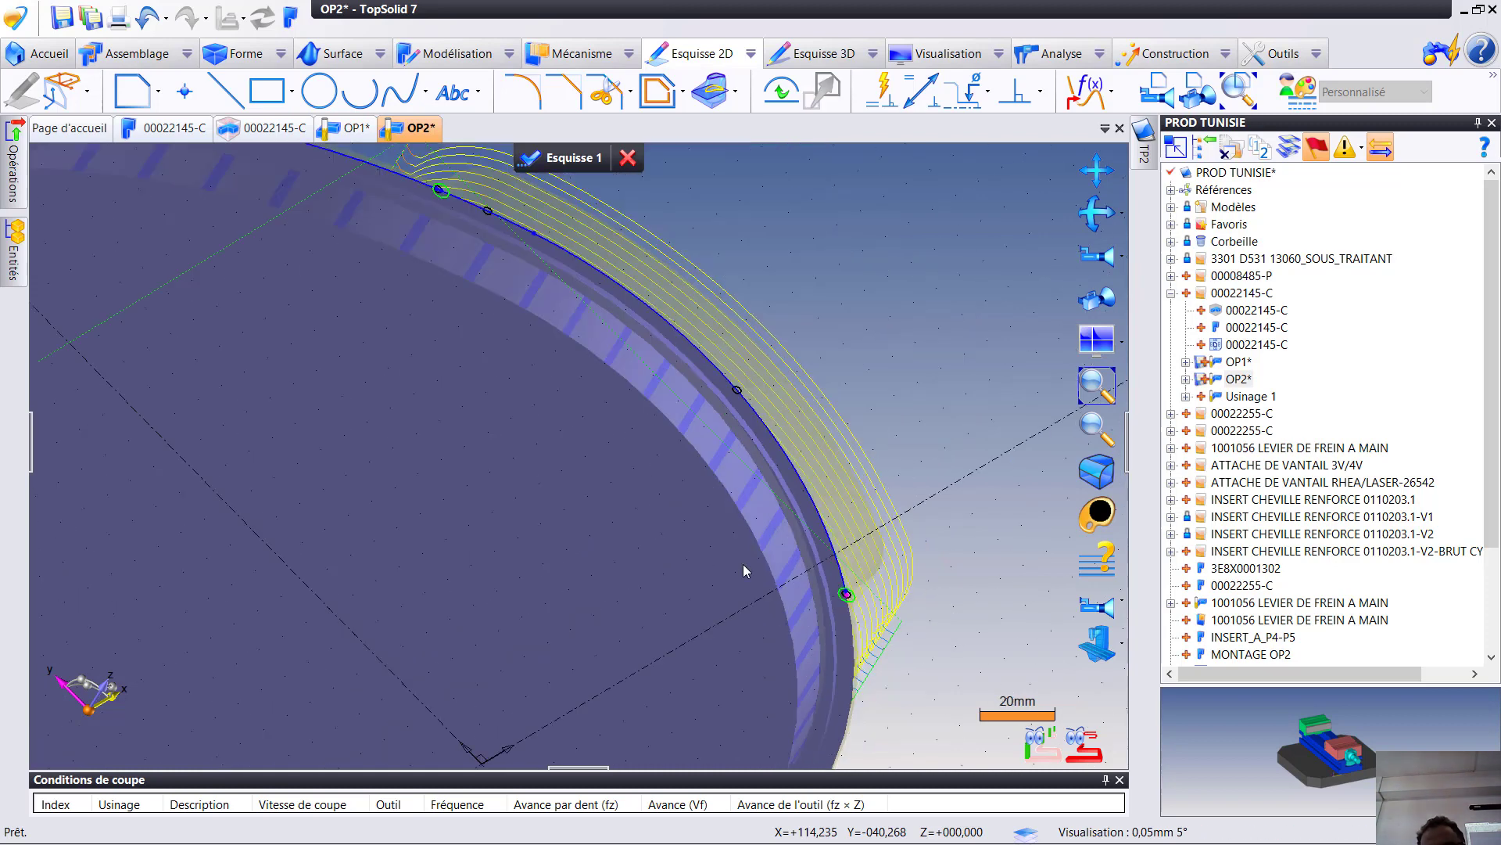
middle_drag(711, 578, 810, 732)
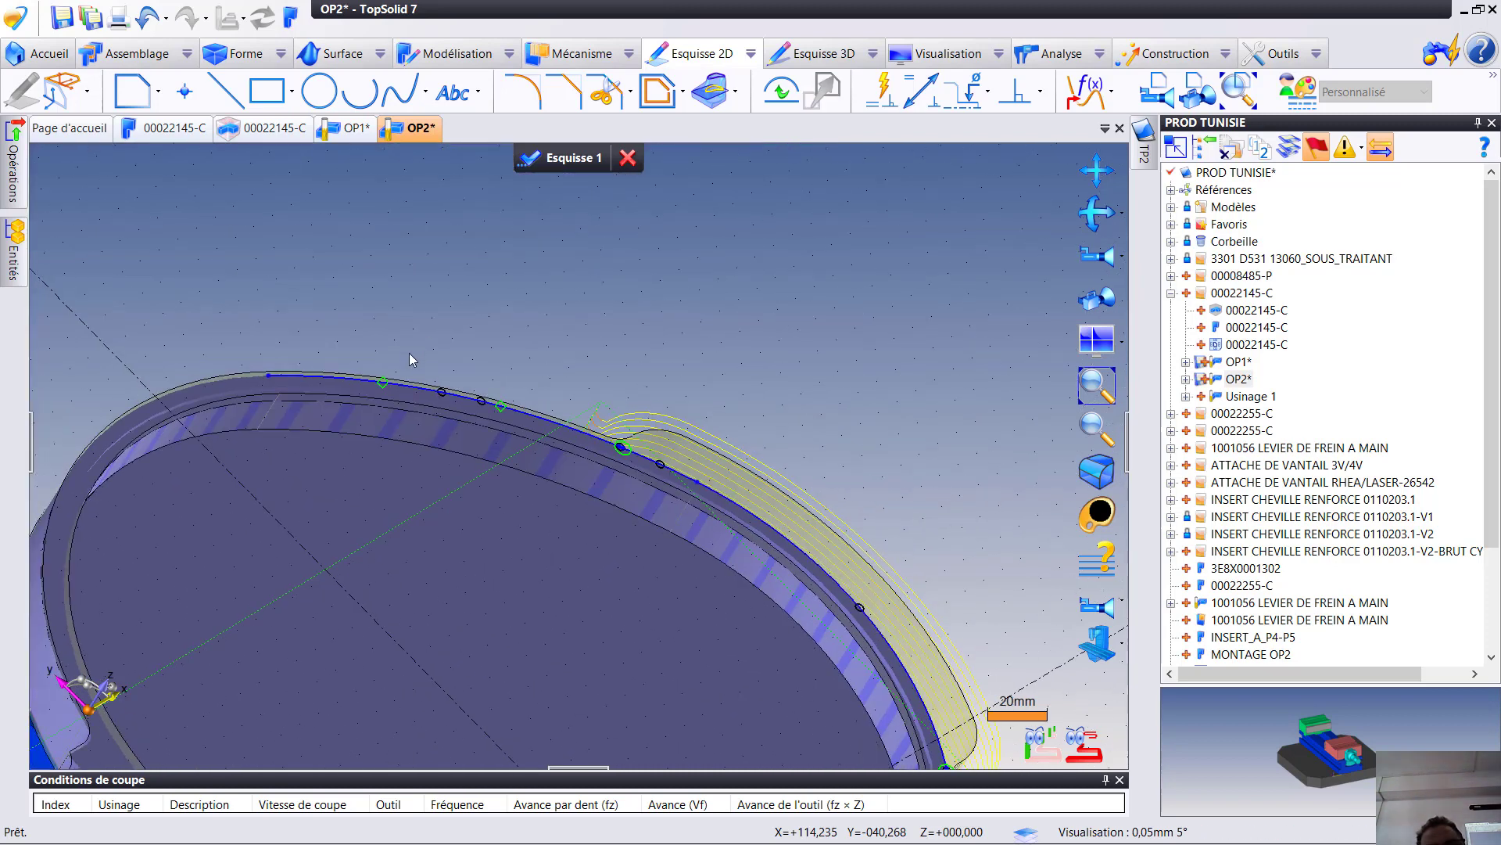
click(531, 416)
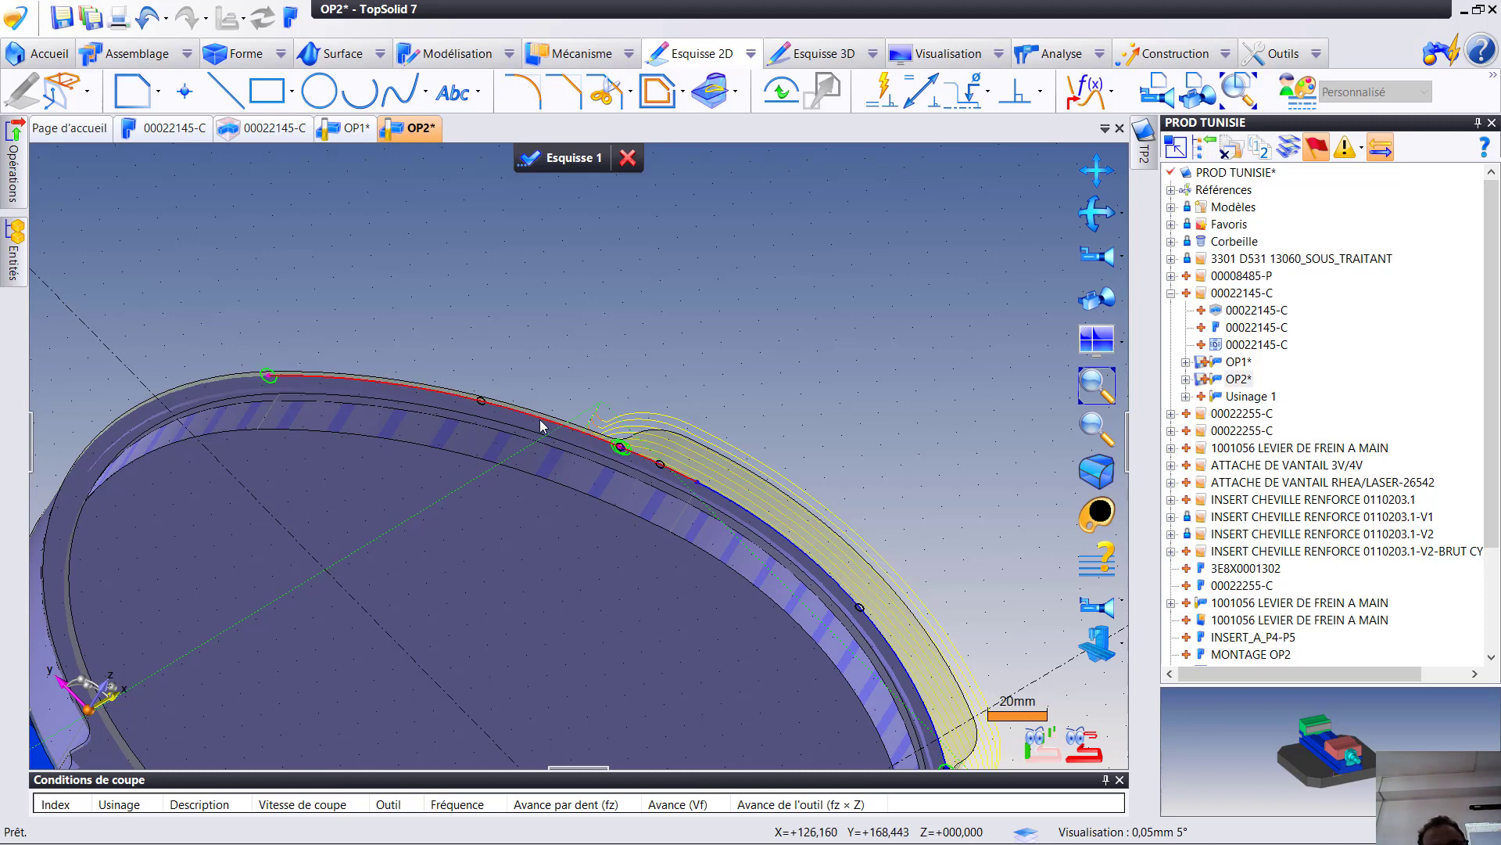
key(Delete)
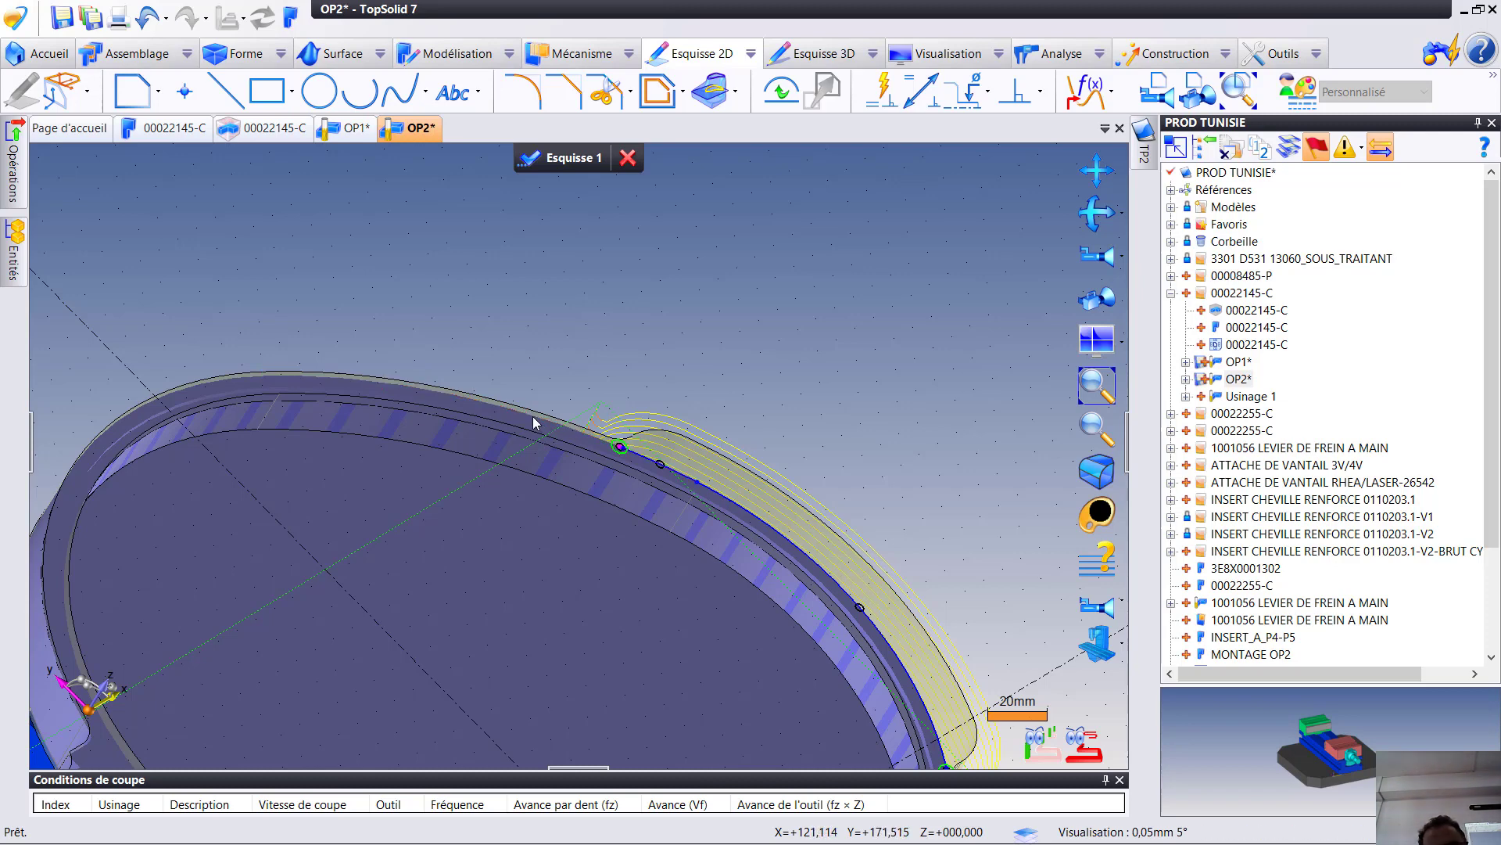
scroll(688, 478, down, 5)
mouse_move(821, 592)
middle_down()
mouse_move(710, 620)
mouse_move(786, 645)
mouse_move(895, 576)
mouse_move(936, 596)
middle_up()
scroll(798, 638, up, 3)
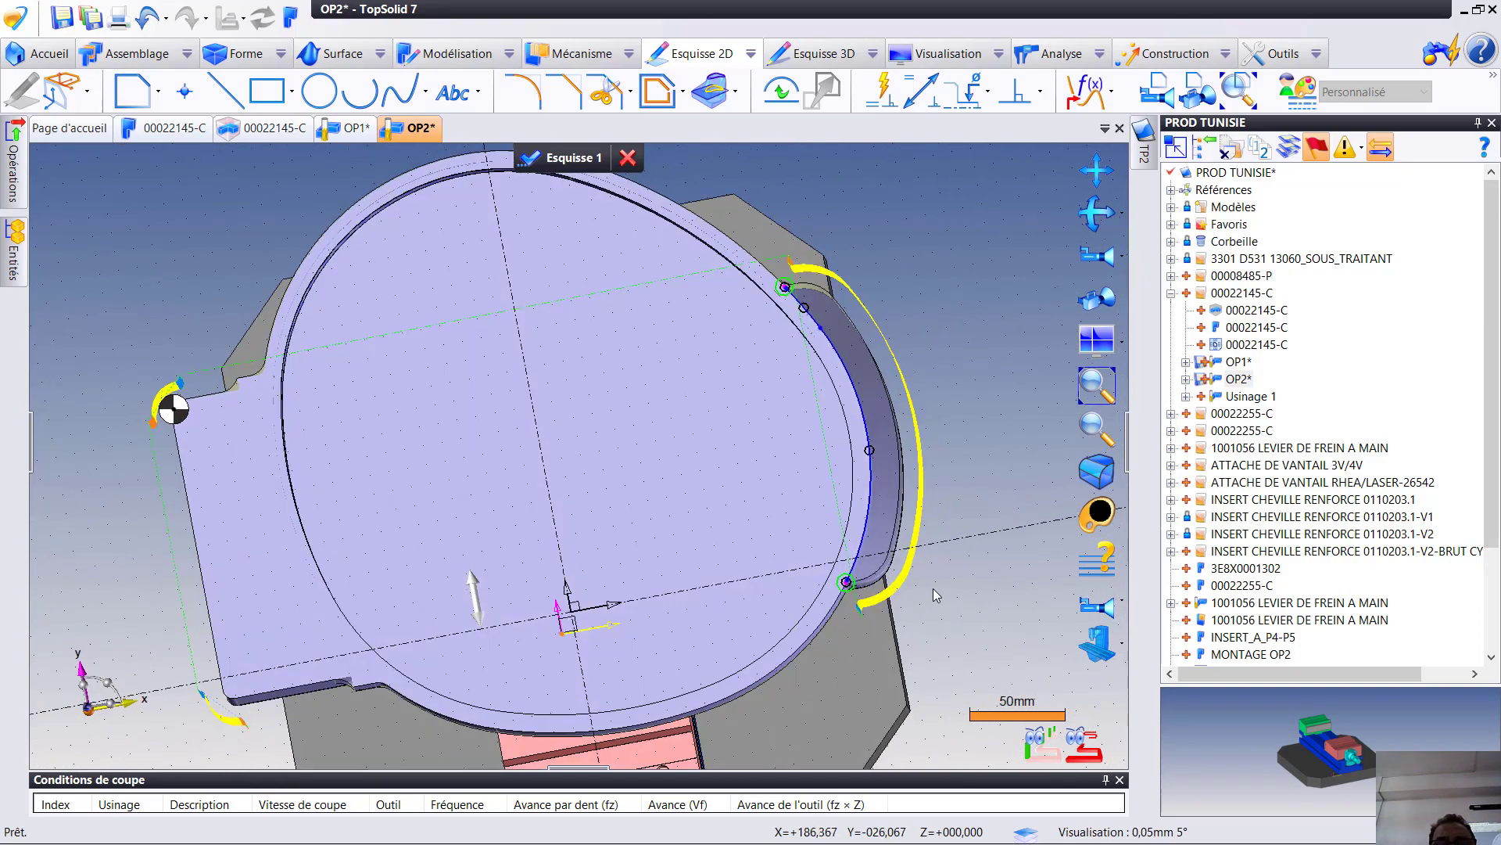
scroll(937, 594, up, 6)
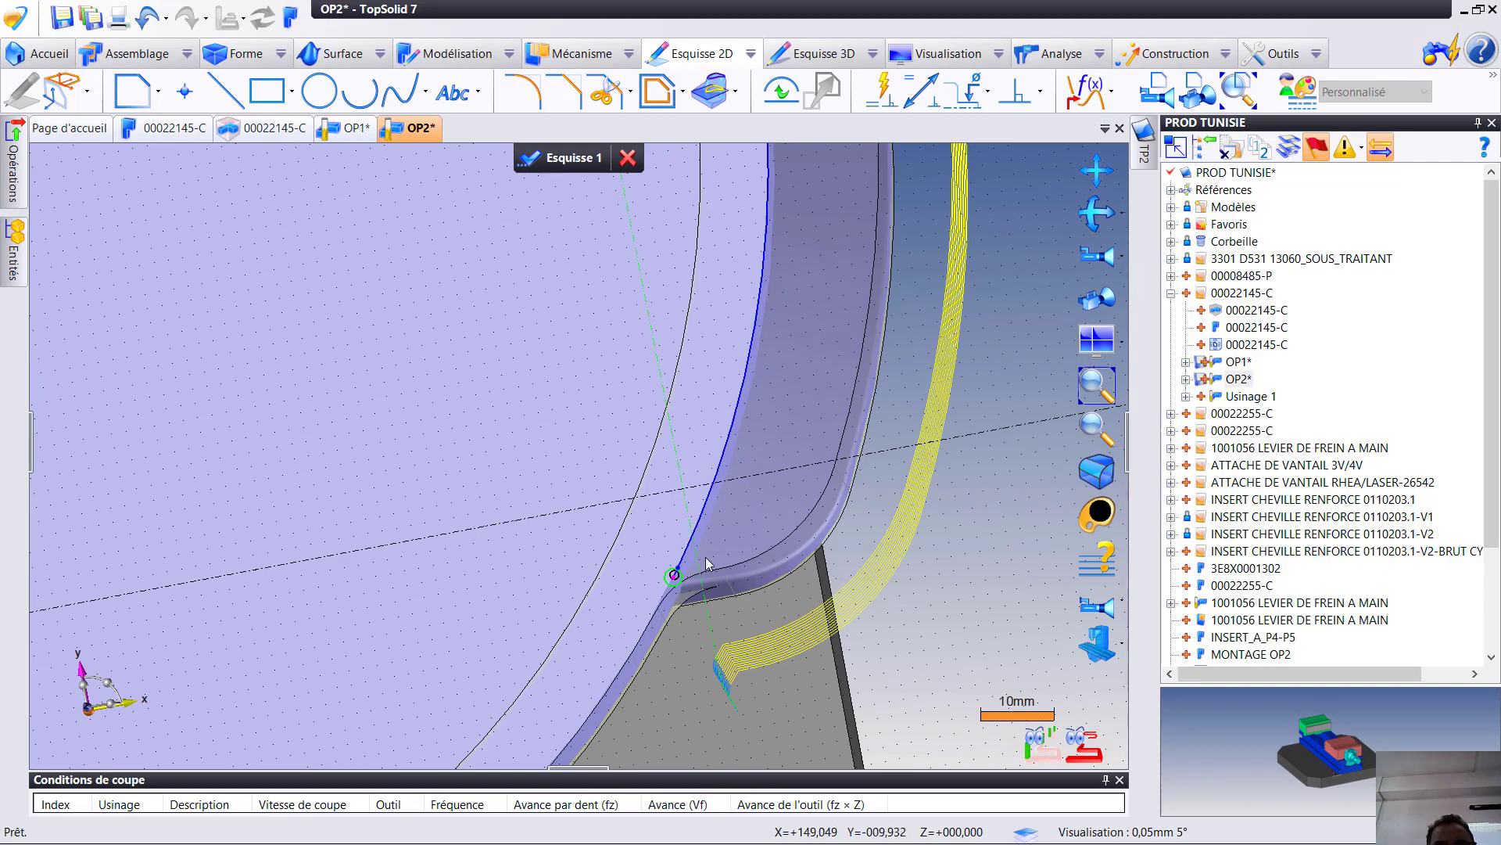
scroll(704, 500, down, 3)
middle_drag(706, 499, 708, 410)
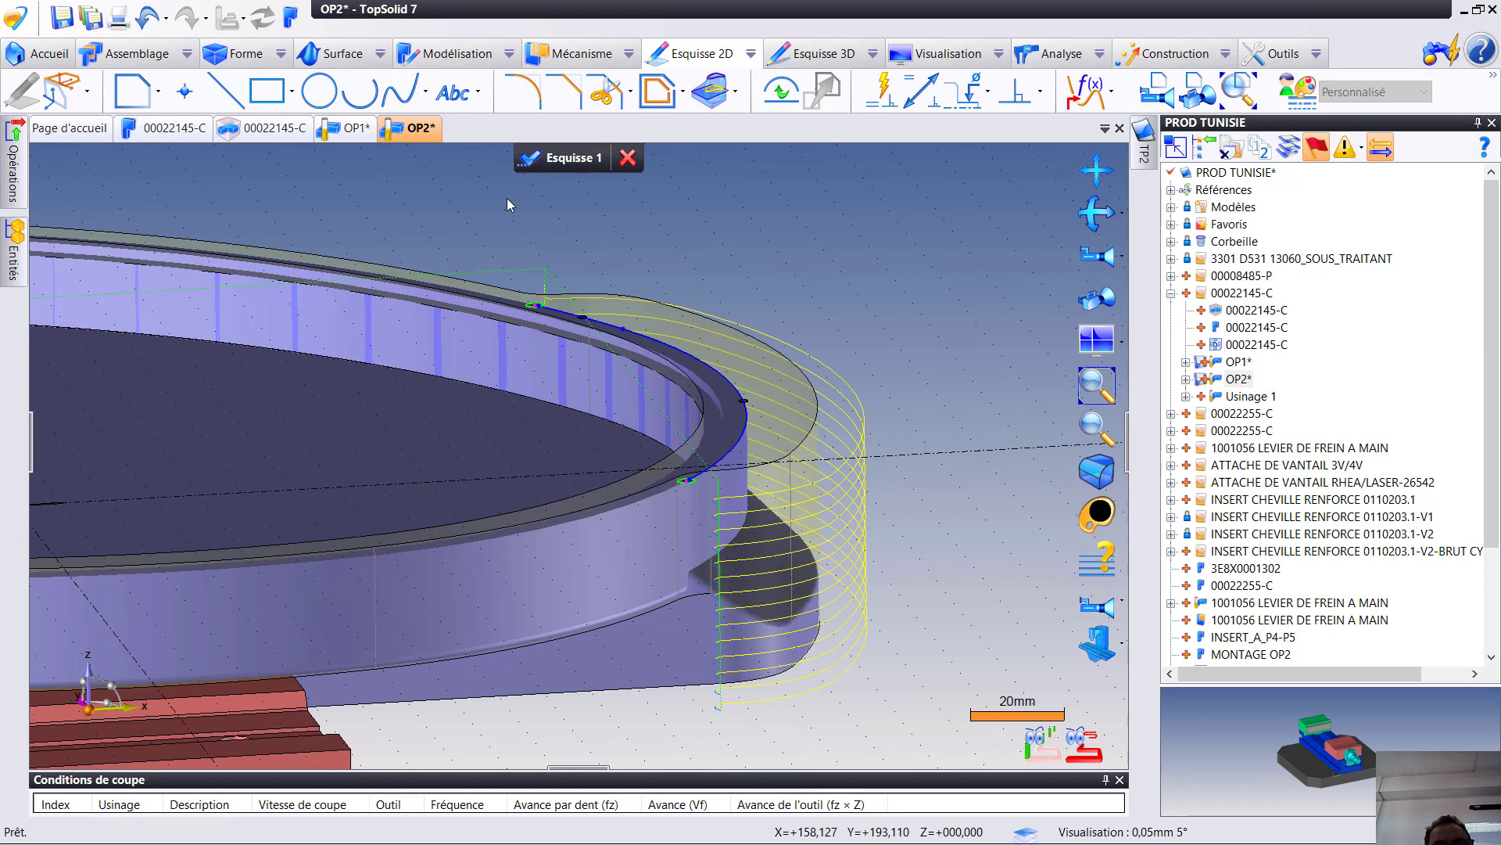
click(571, 157)
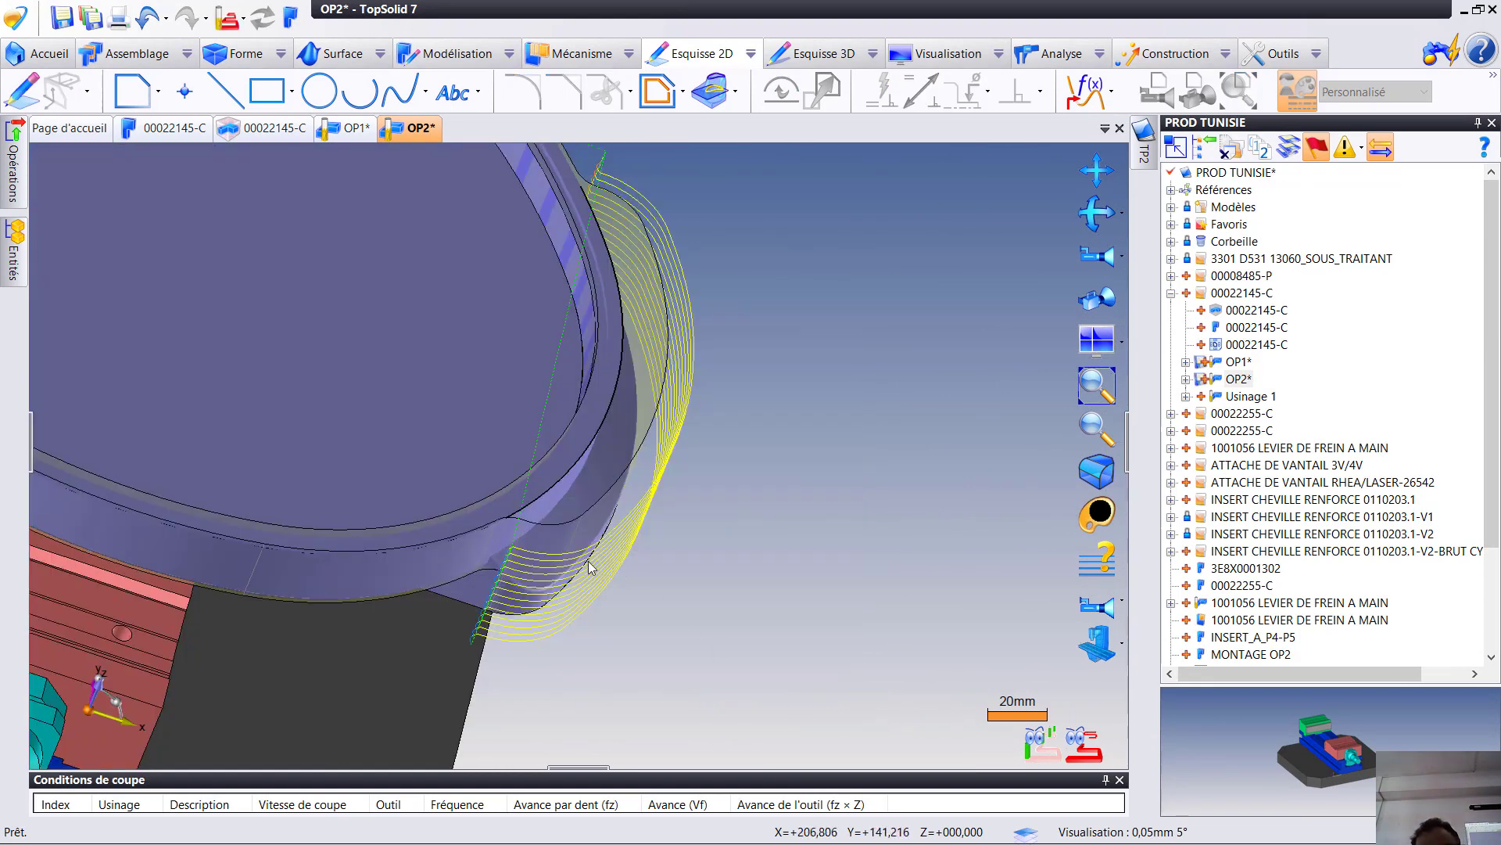
- Return to machining mode and start a contour milling operation along the sketched curve at the rounded end
right_click(554, 483)
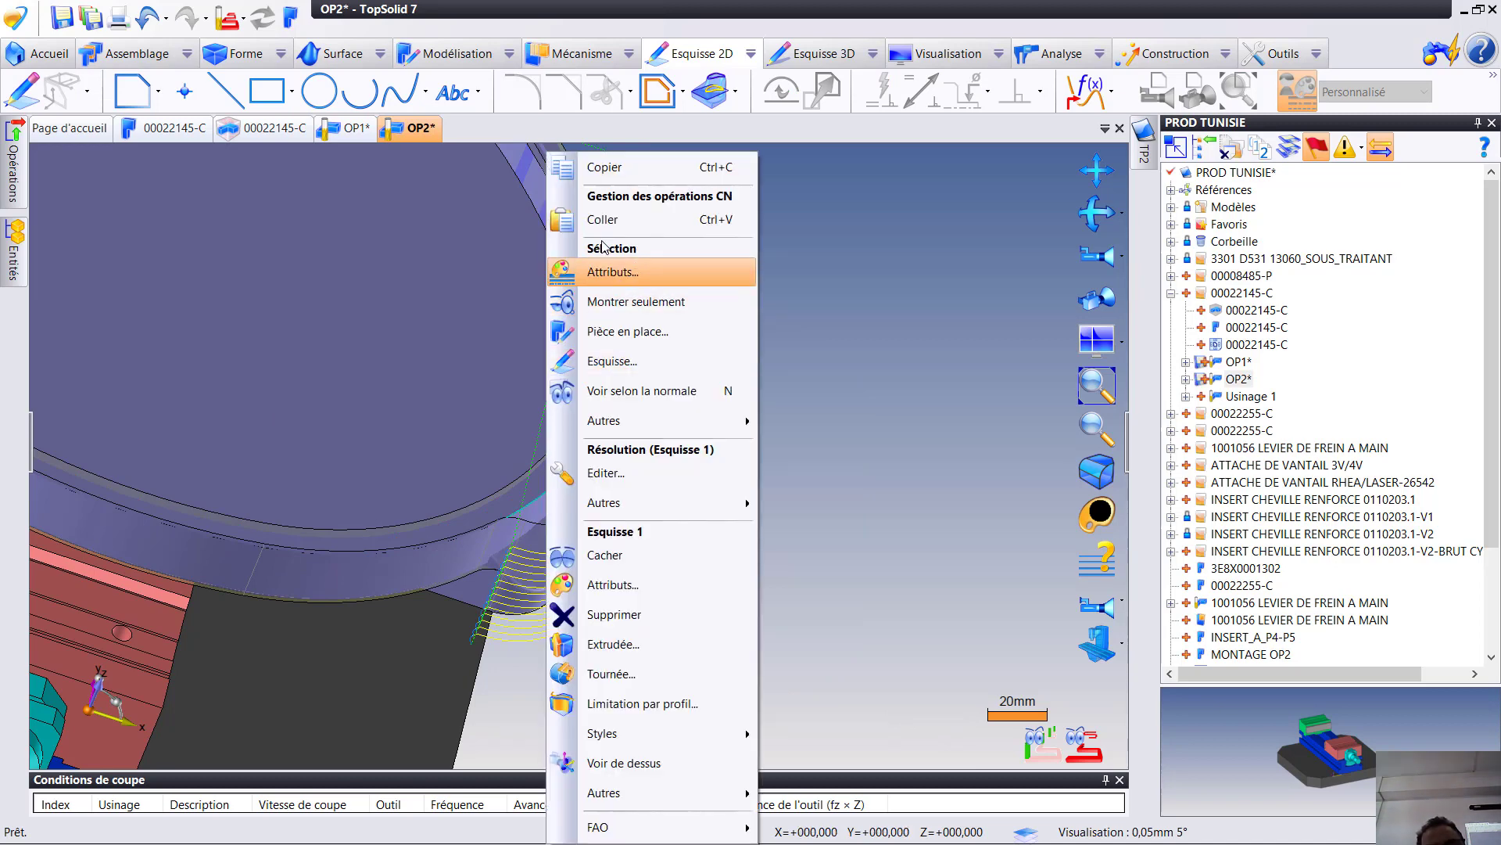
click(886, 314)
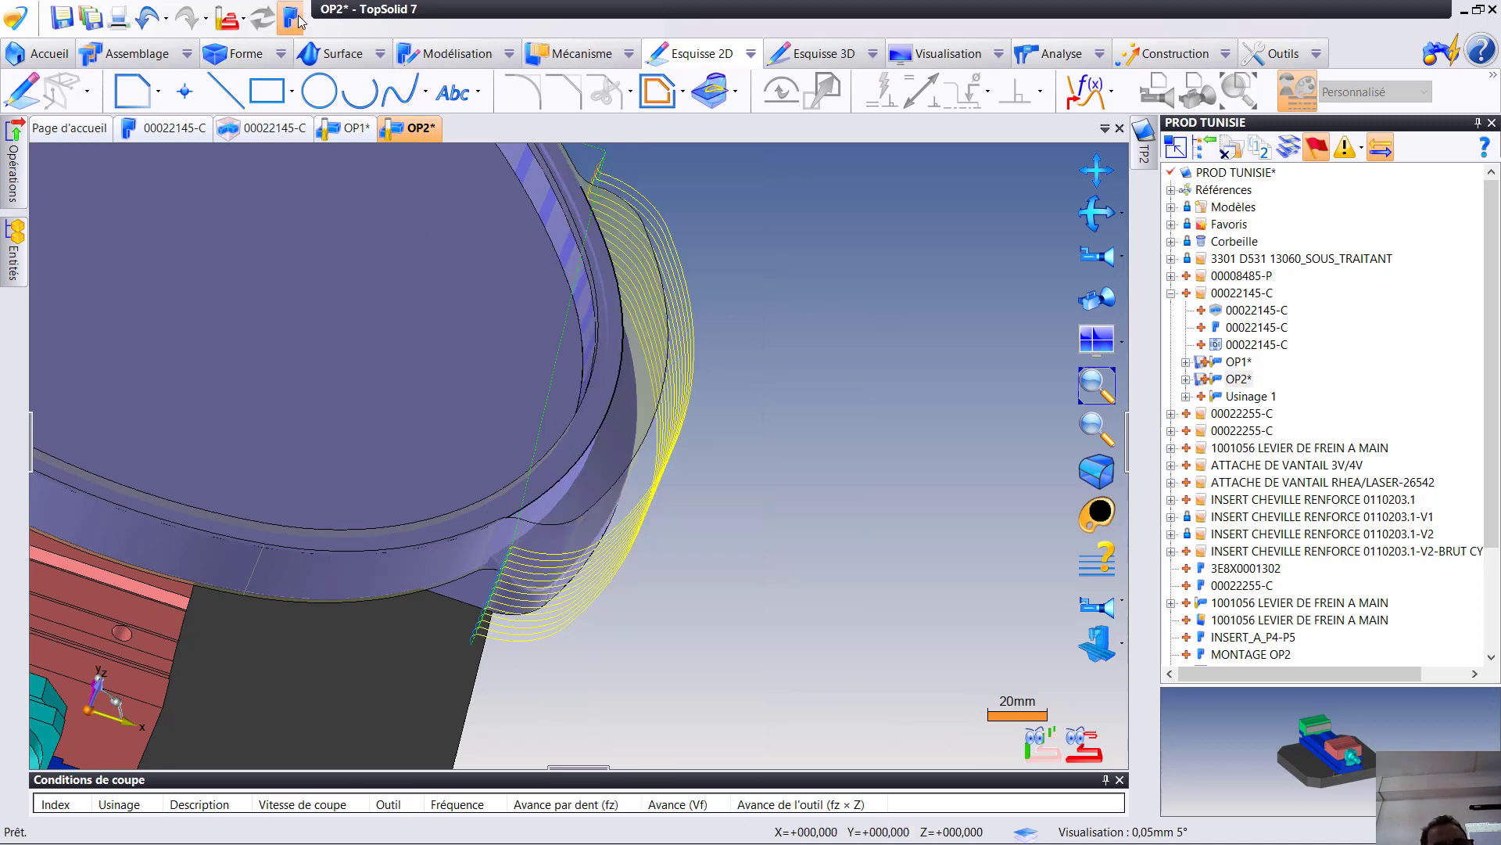
click(292, 18)
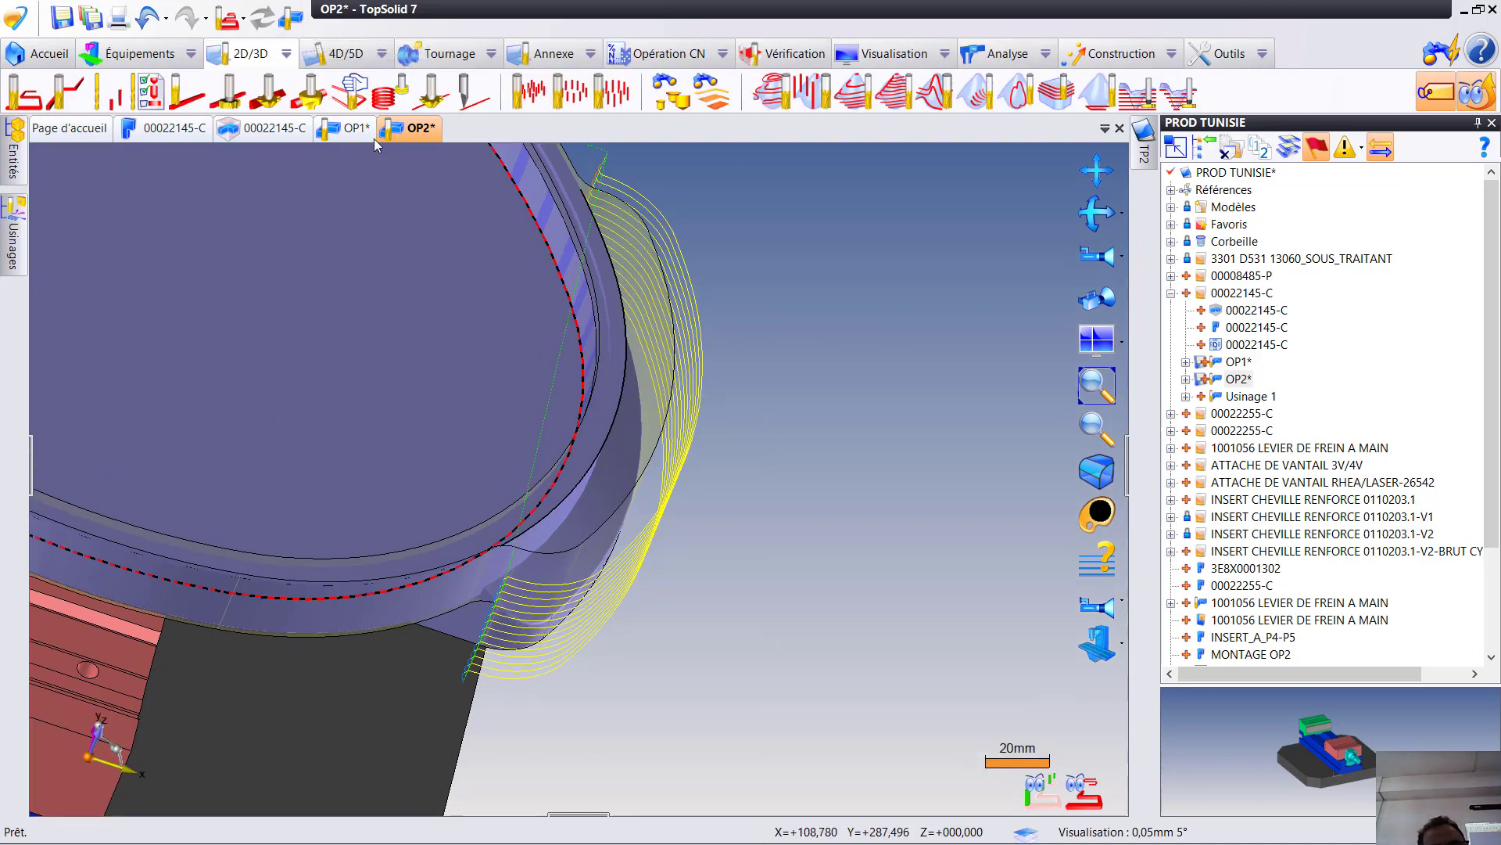
right_click(582, 490)
click(640, 105)
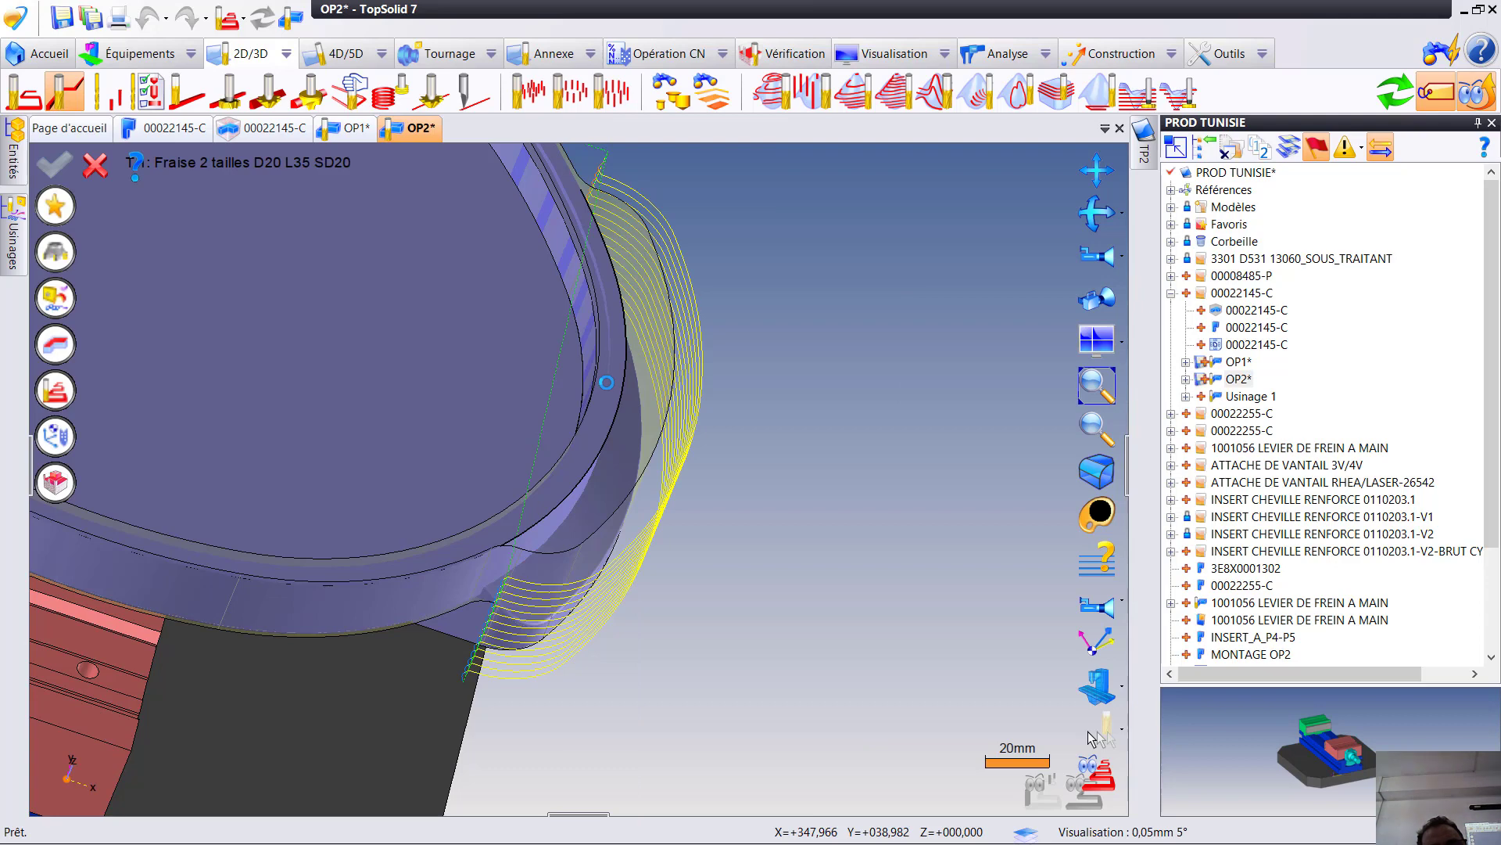
- Set the contour operation's bottom allowance (Surép. de fond) to -5 mm and update its toolpath
middle_drag(317, 480, 550, 411)
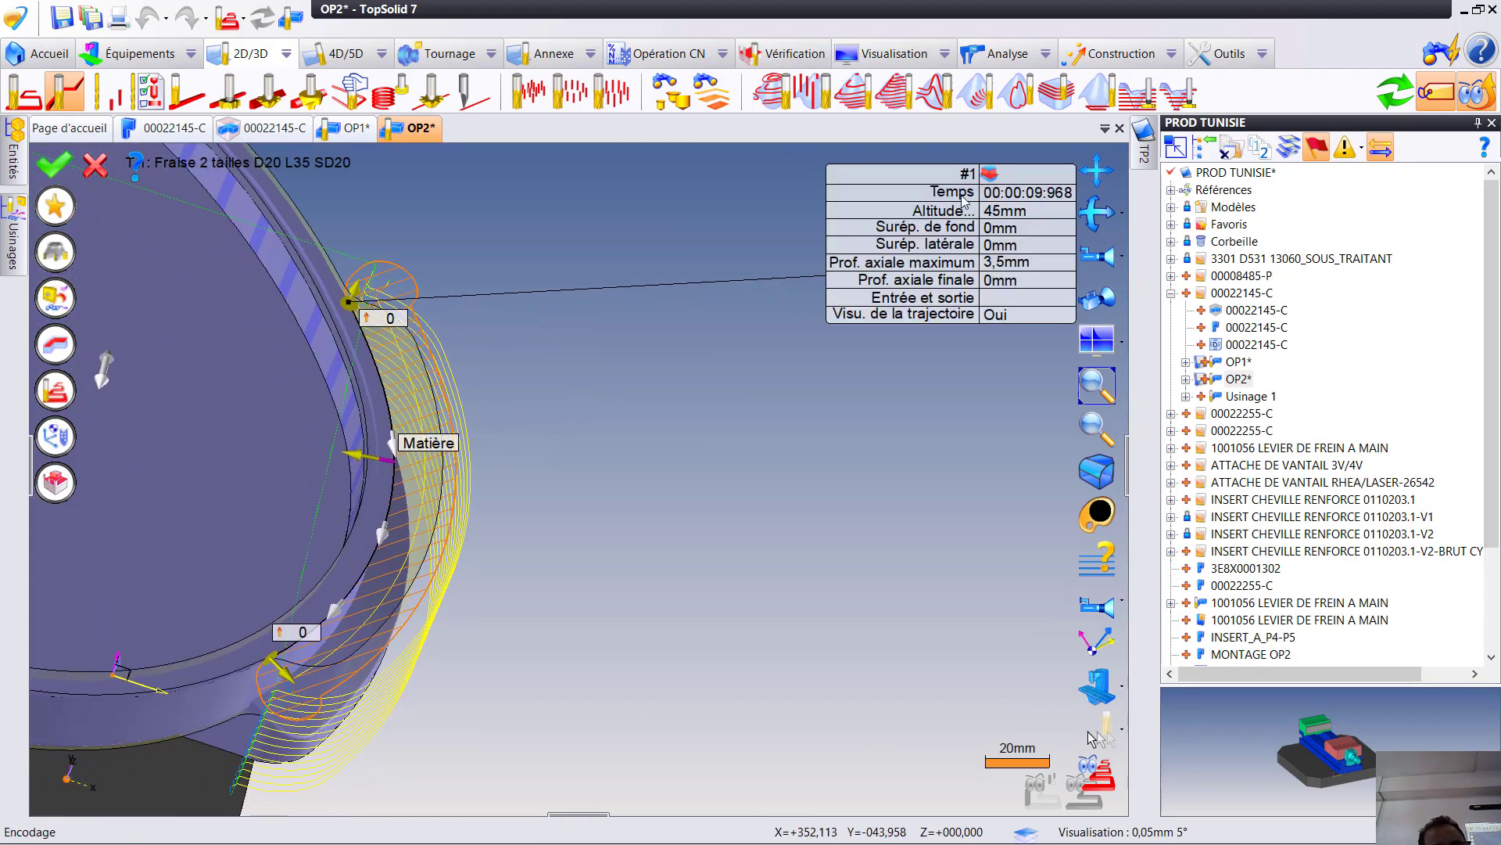
click(1003, 228)
text(-5)
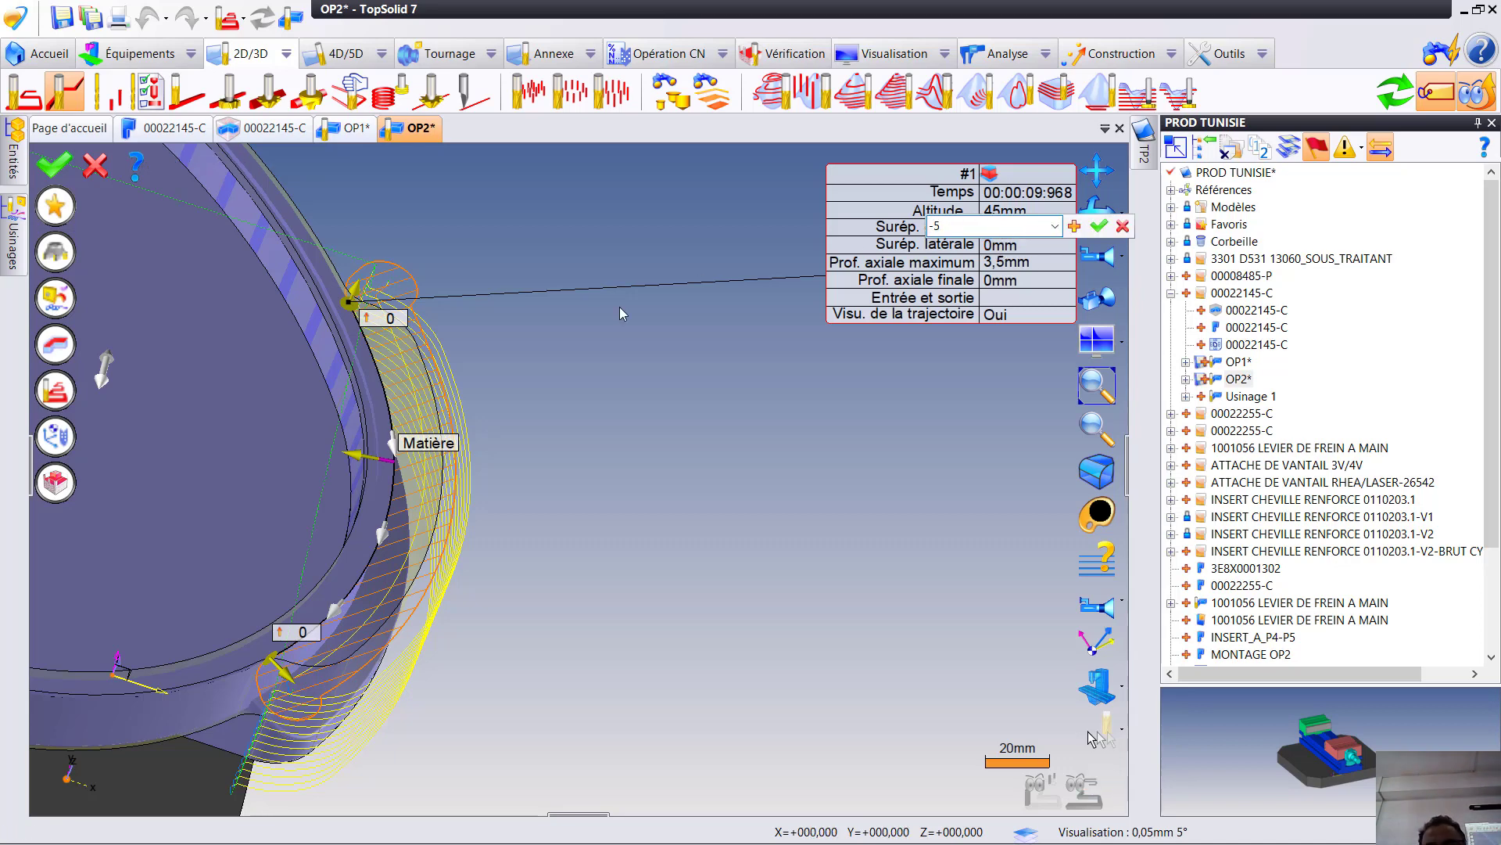
click(1100, 228)
middle_drag(423, 578, 378, 532)
middle_drag(378, 532, 556, 791)
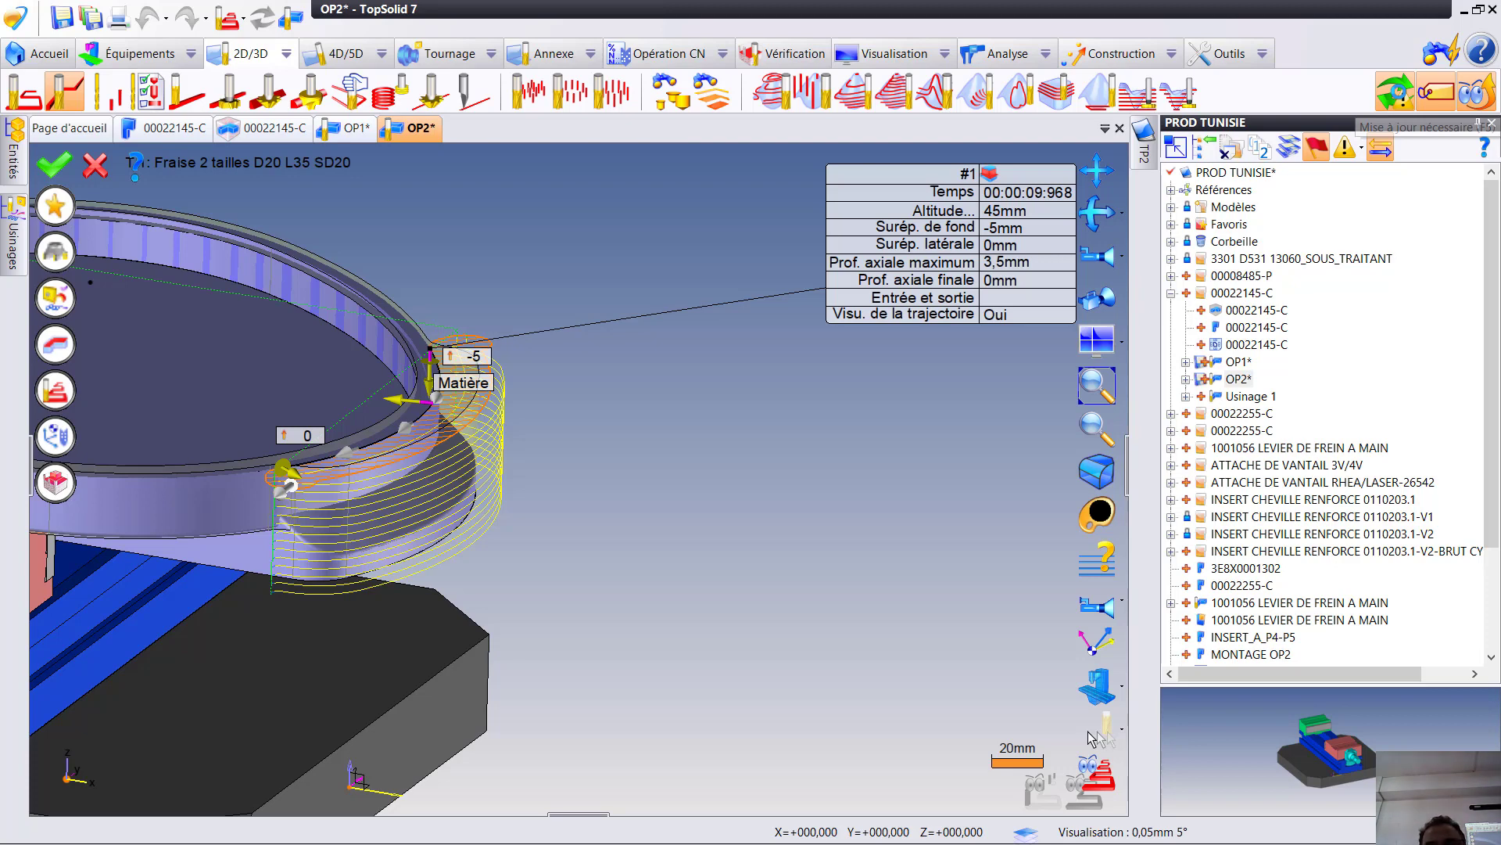
click(1394, 90)
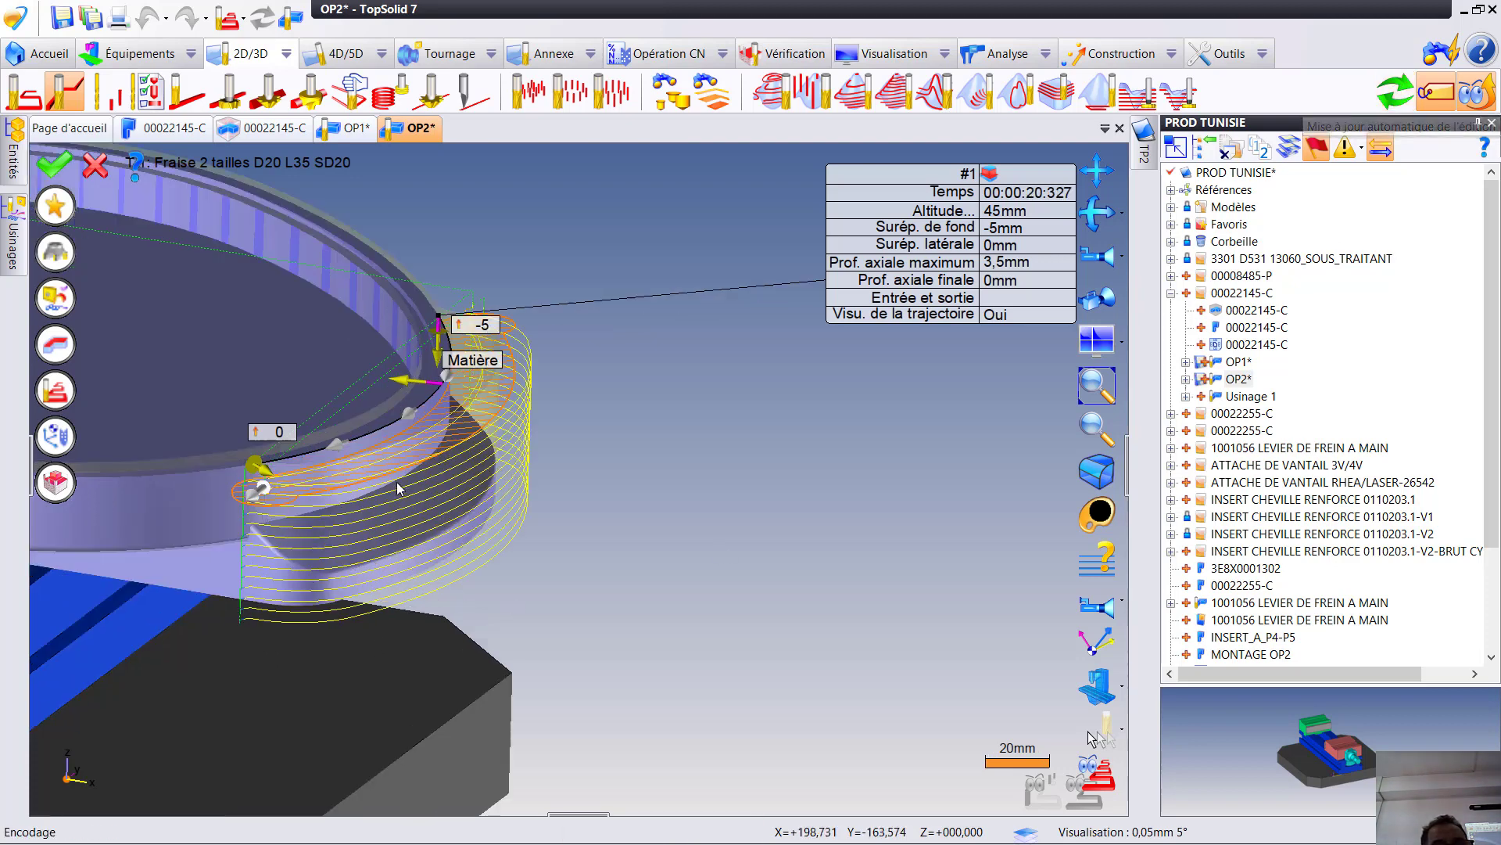
- Check the cutting depth against the lower step, set the bottom allowance (Surép. de fond) to -15 mm, and update the toolpath
scroll(397, 494, up, 3)
scroll(396, 493, up, 2)
middle_drag(434, 514, 640, 606)
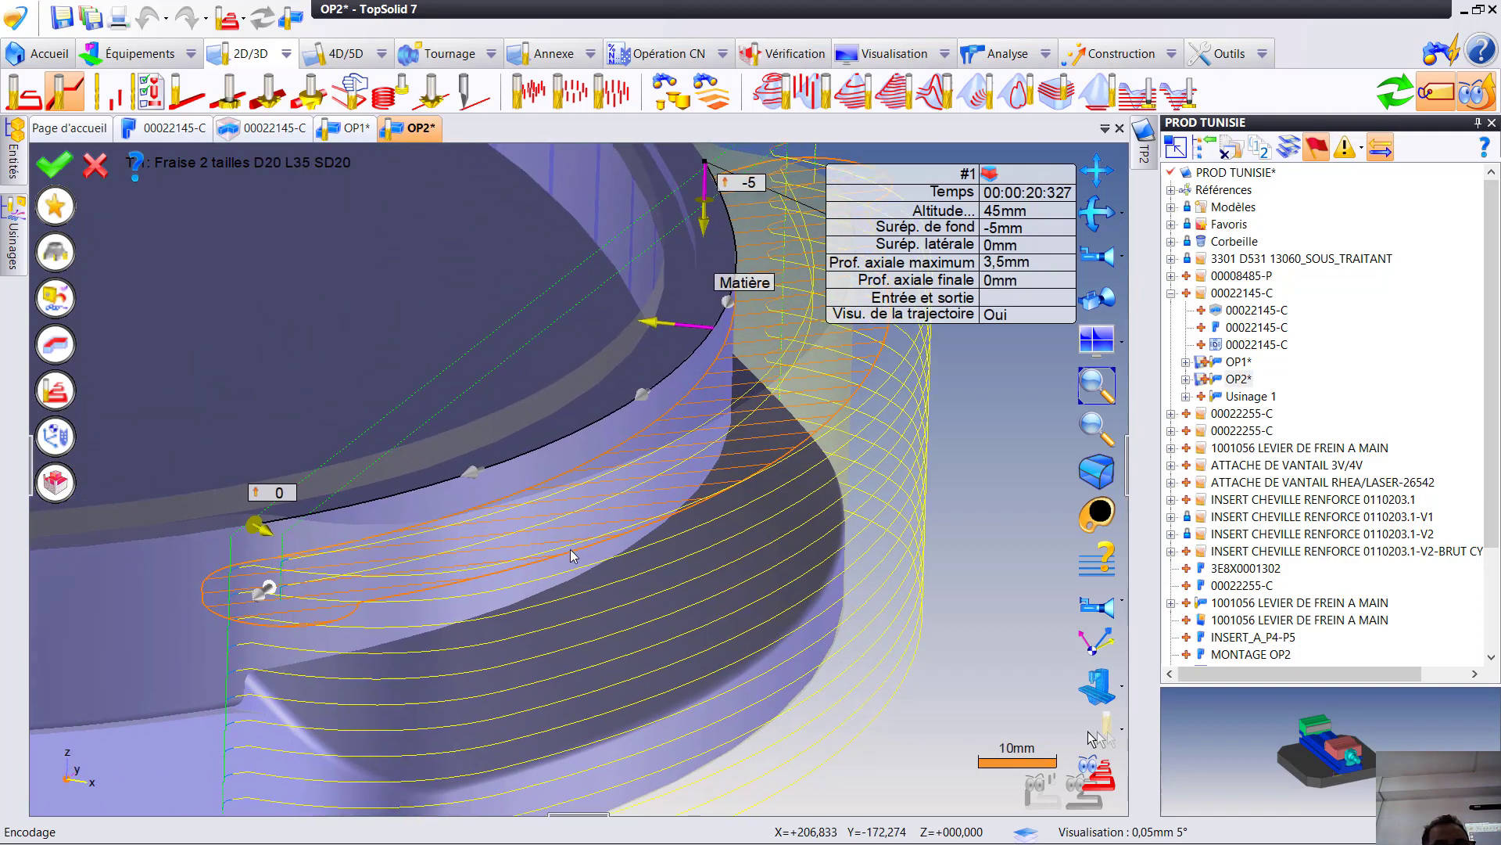
middle_drag(577, 547, 636, 528)
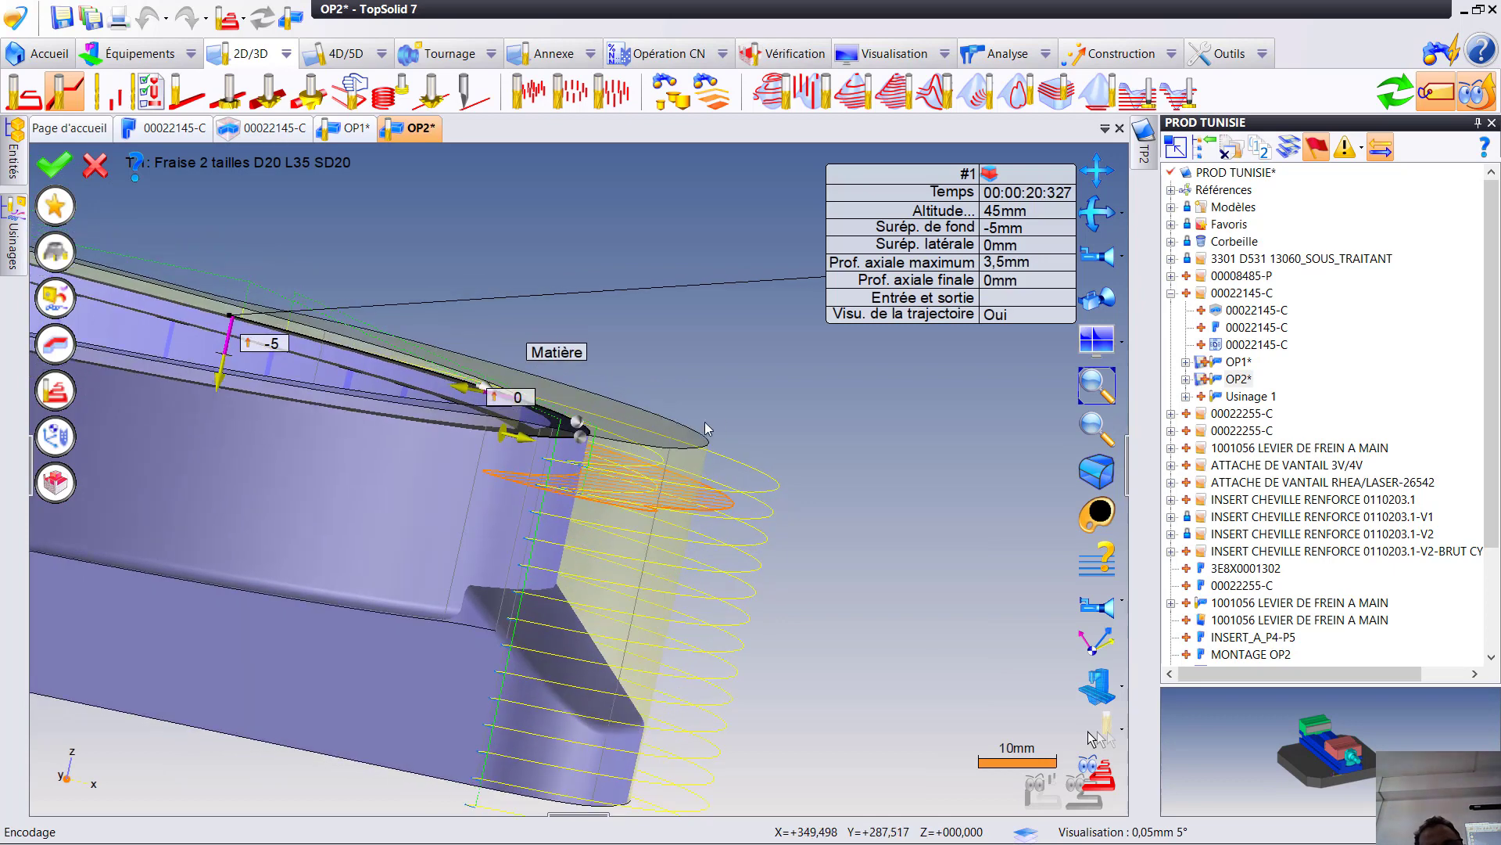
click(1014, 229)
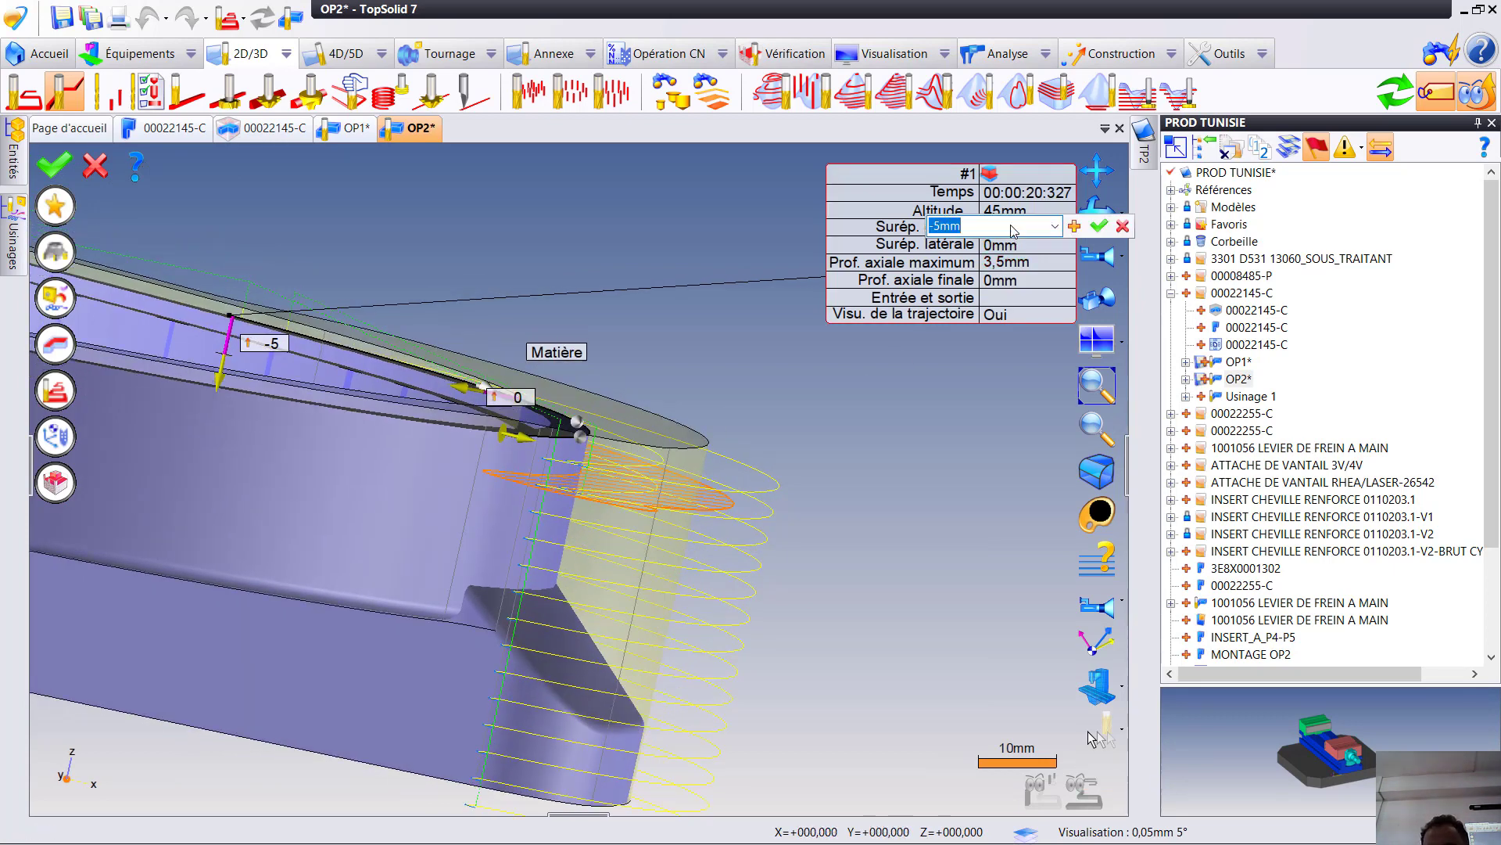
text(-15)
key(Return)
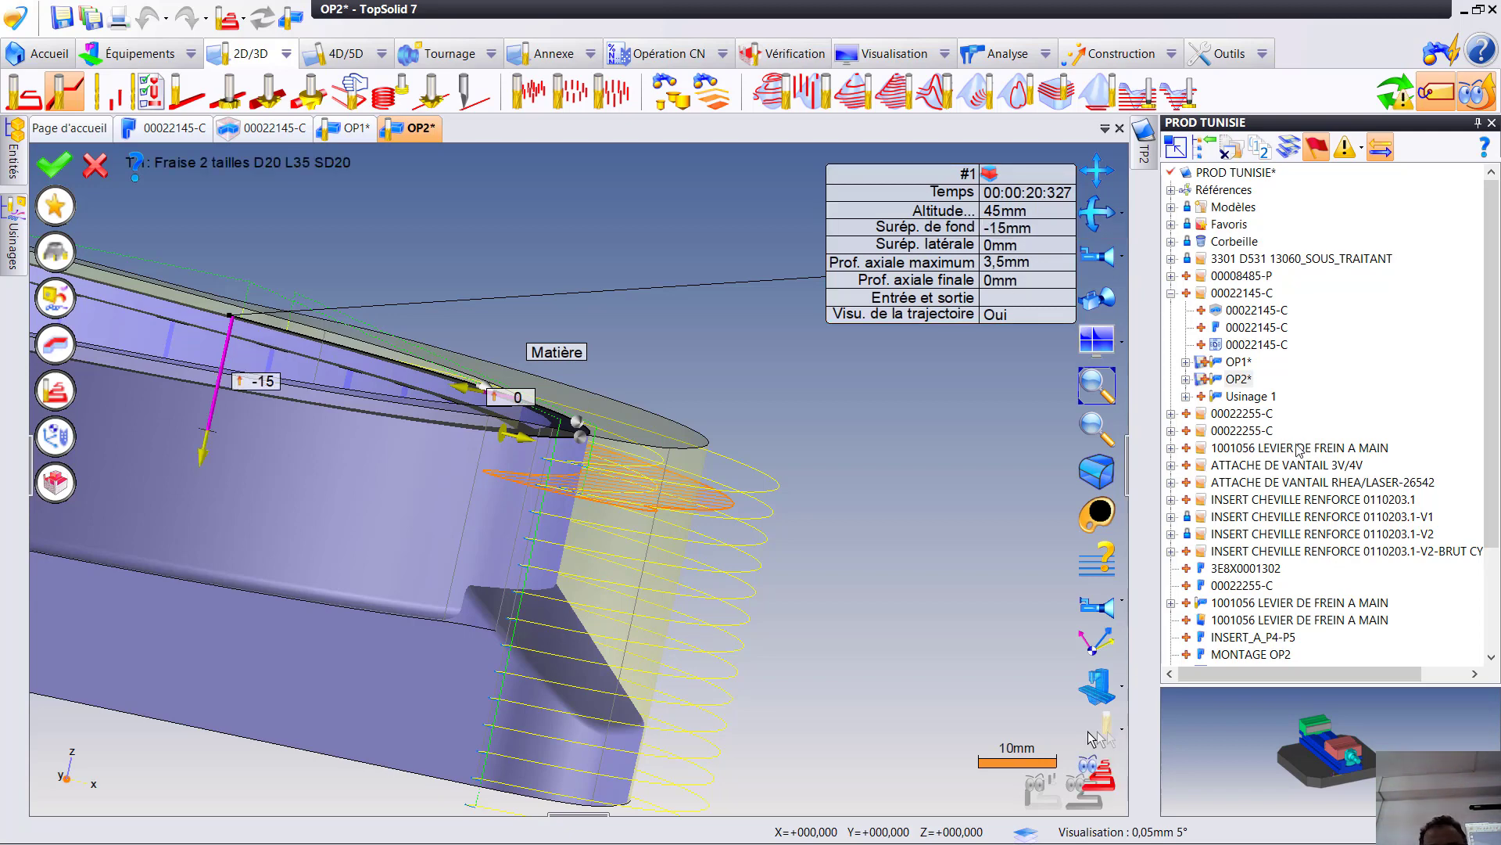
click(1398, 102)
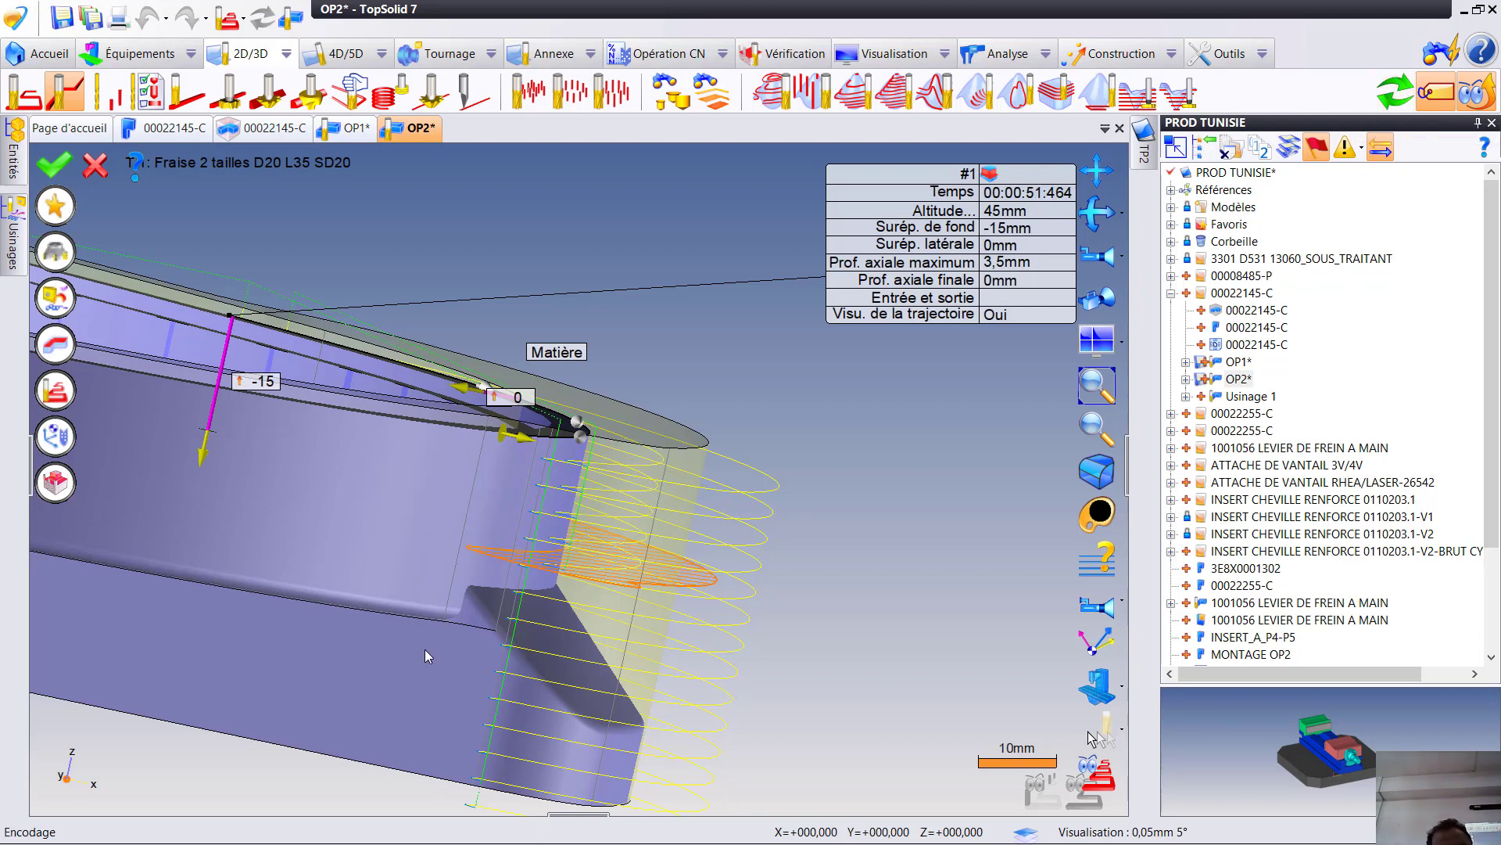
- Validate the contour operation at the rounded end and review its simulated toolpath
middle_drag(424, 593, 614, 360)
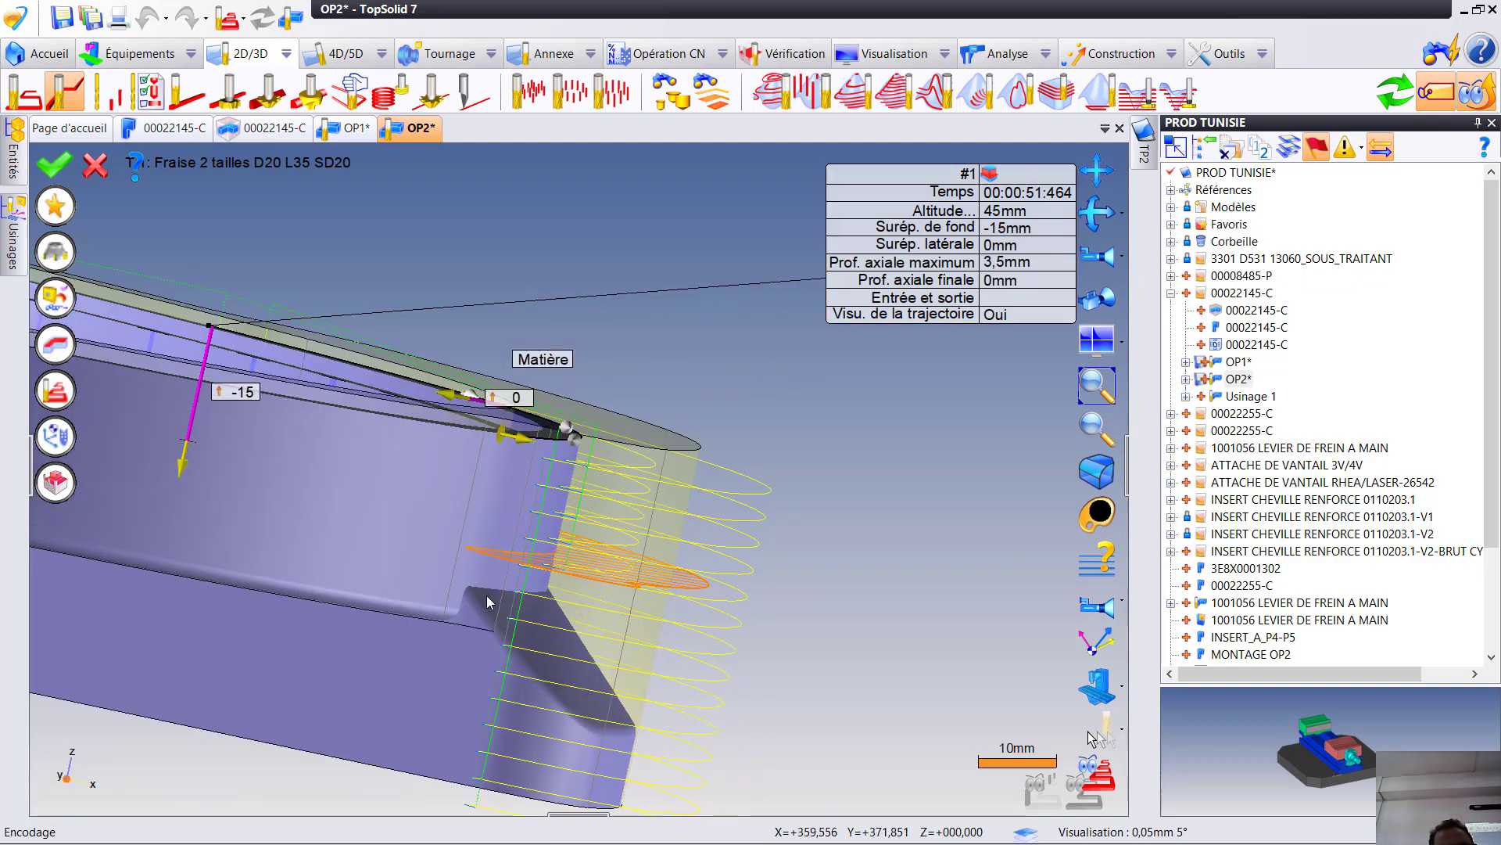
click(56, 164)
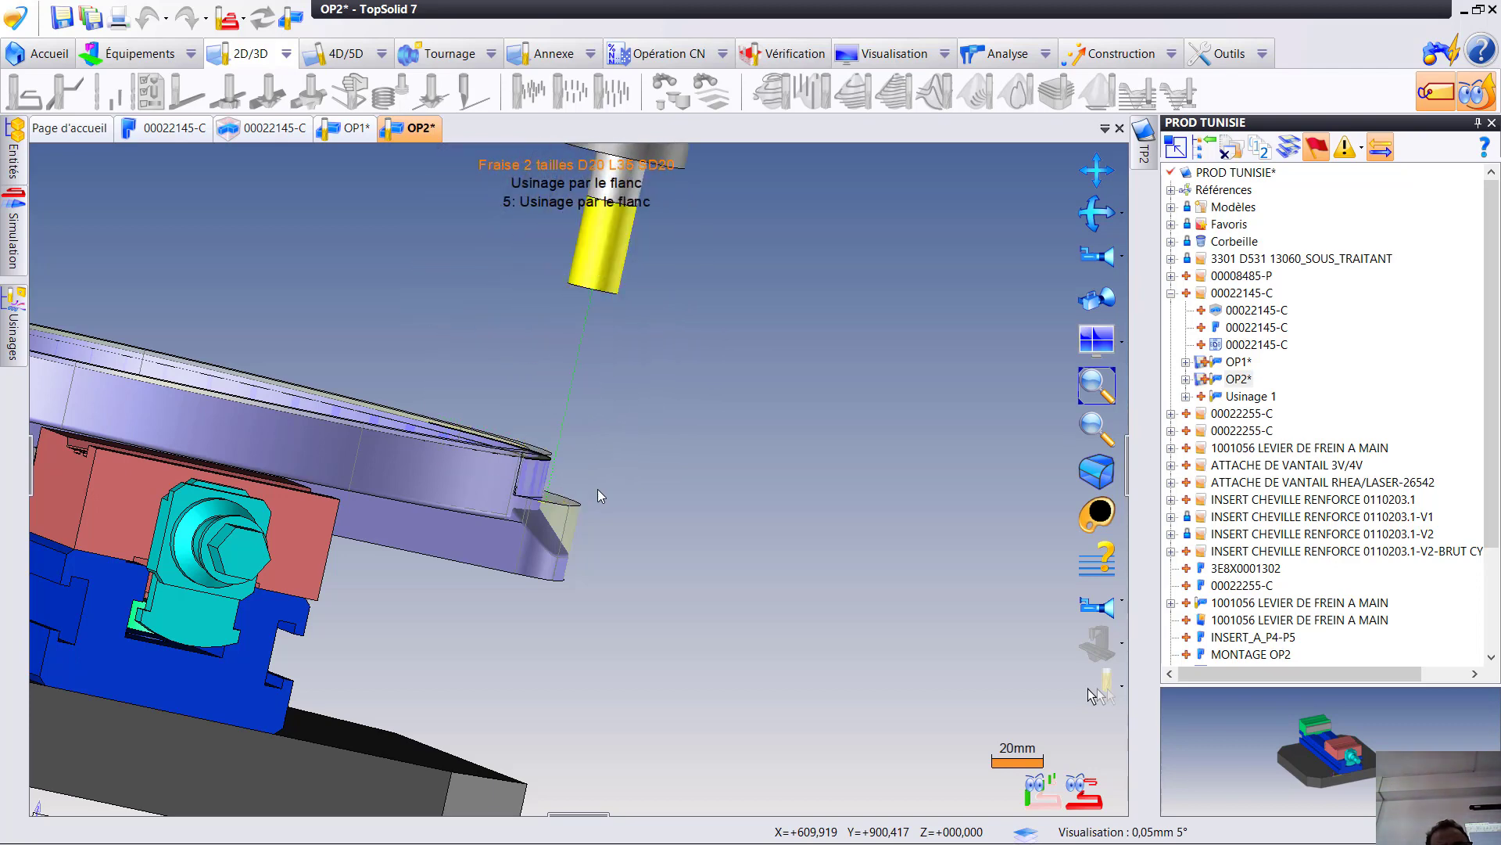
scroll(552, 492, up, 2)
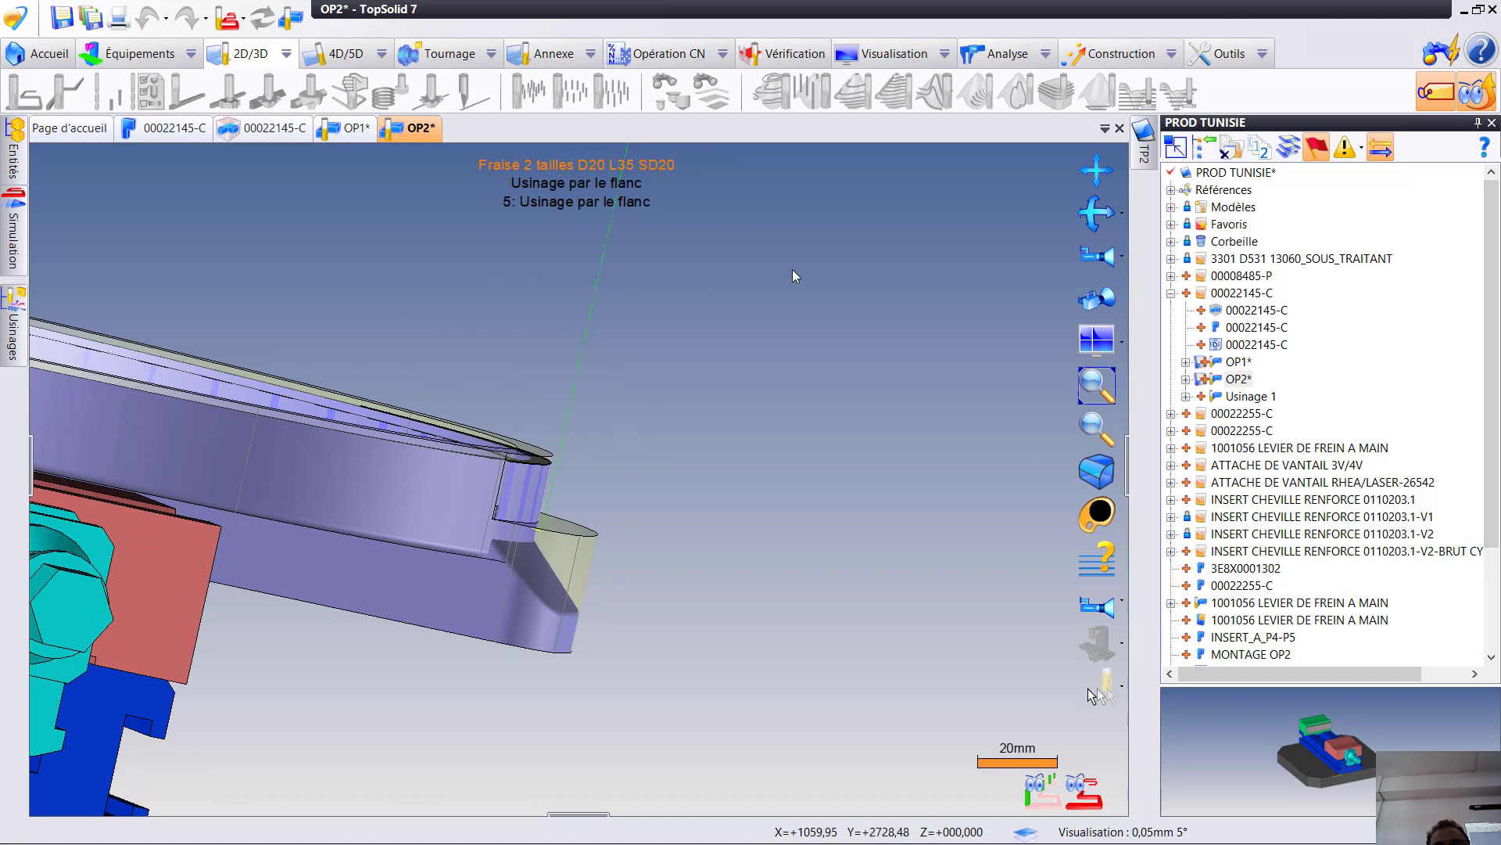
click(811, 272)
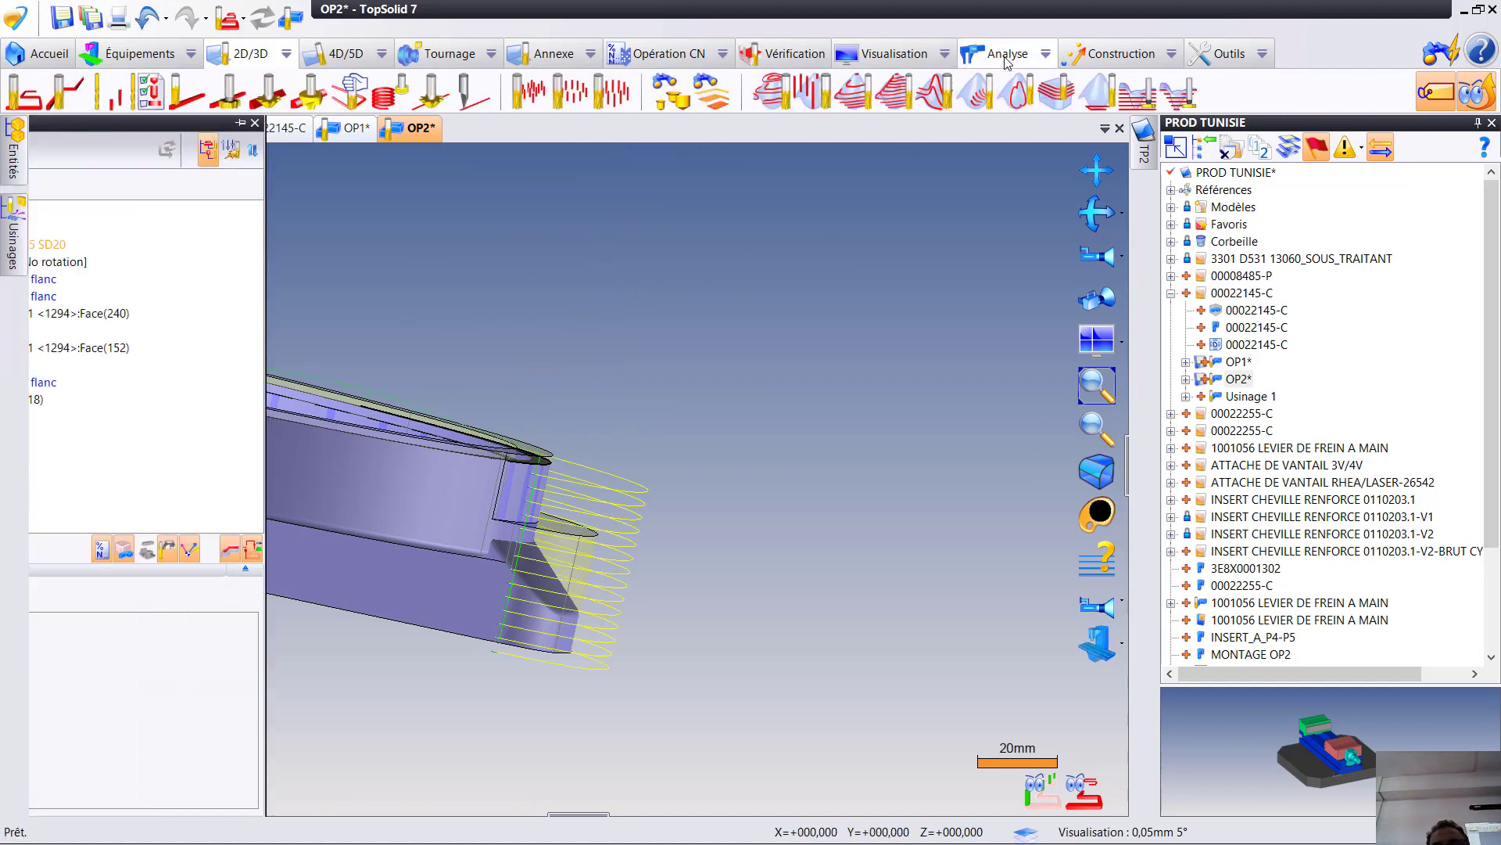
- Make the part's raw stock (brut) selectable for geometry analysis
click(1003, 56)
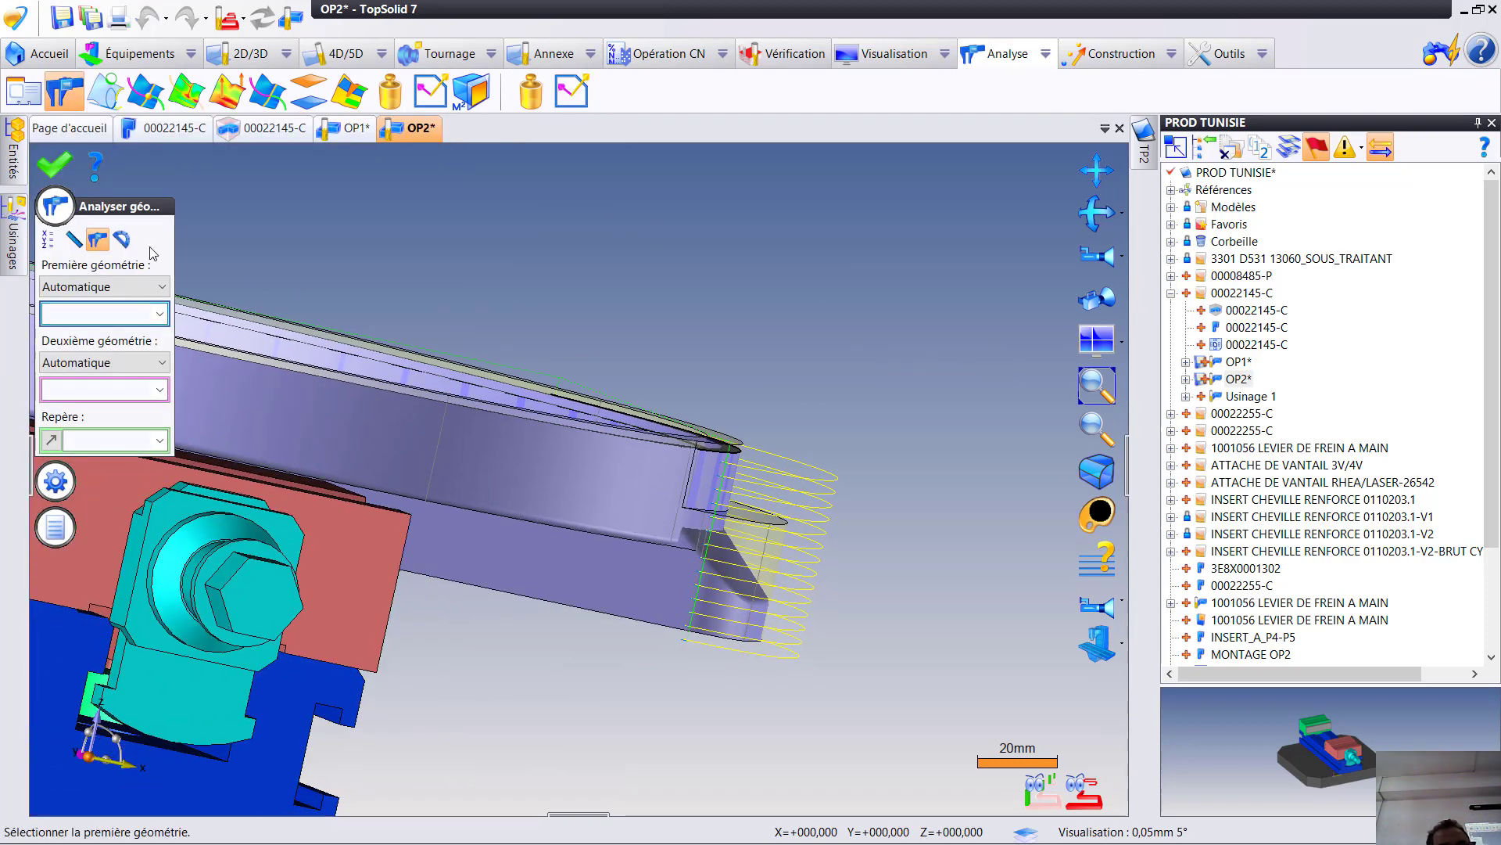
scroll(501, 379, up, 4)
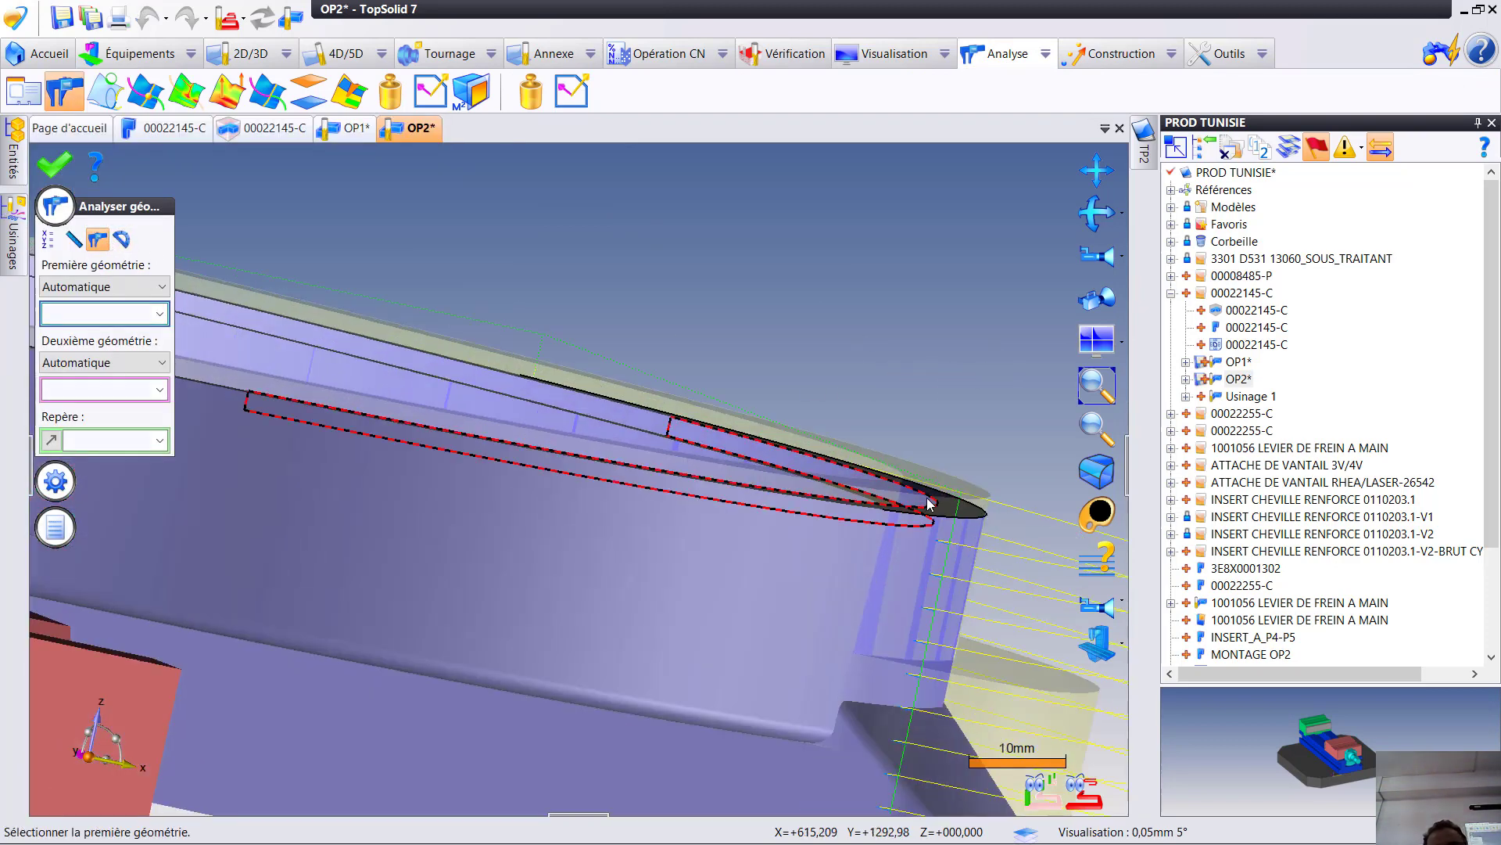
right_click(837, 264)
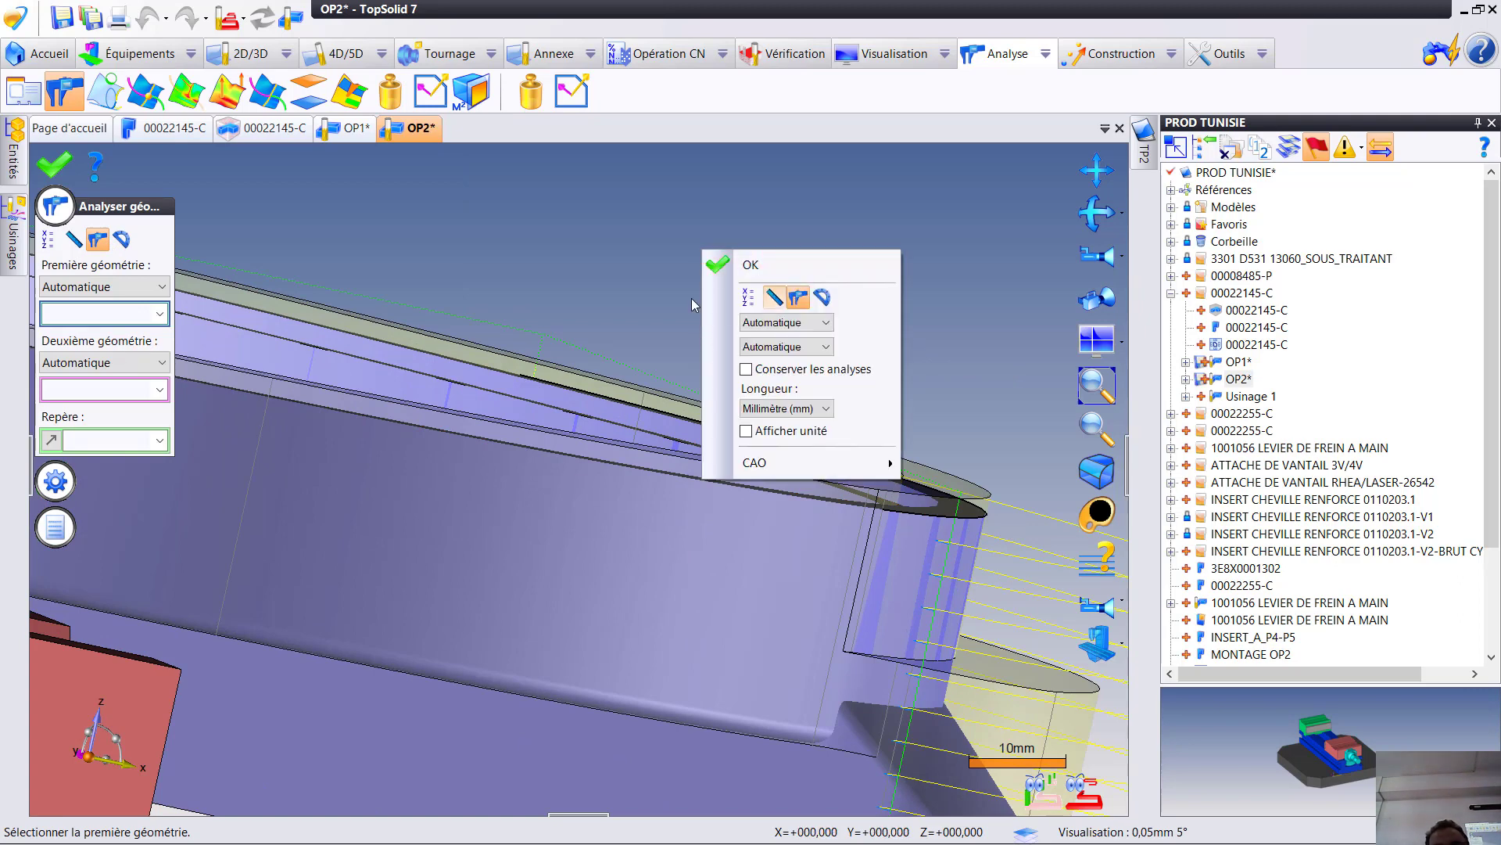
click(56, 166)
right_click(553, 527)
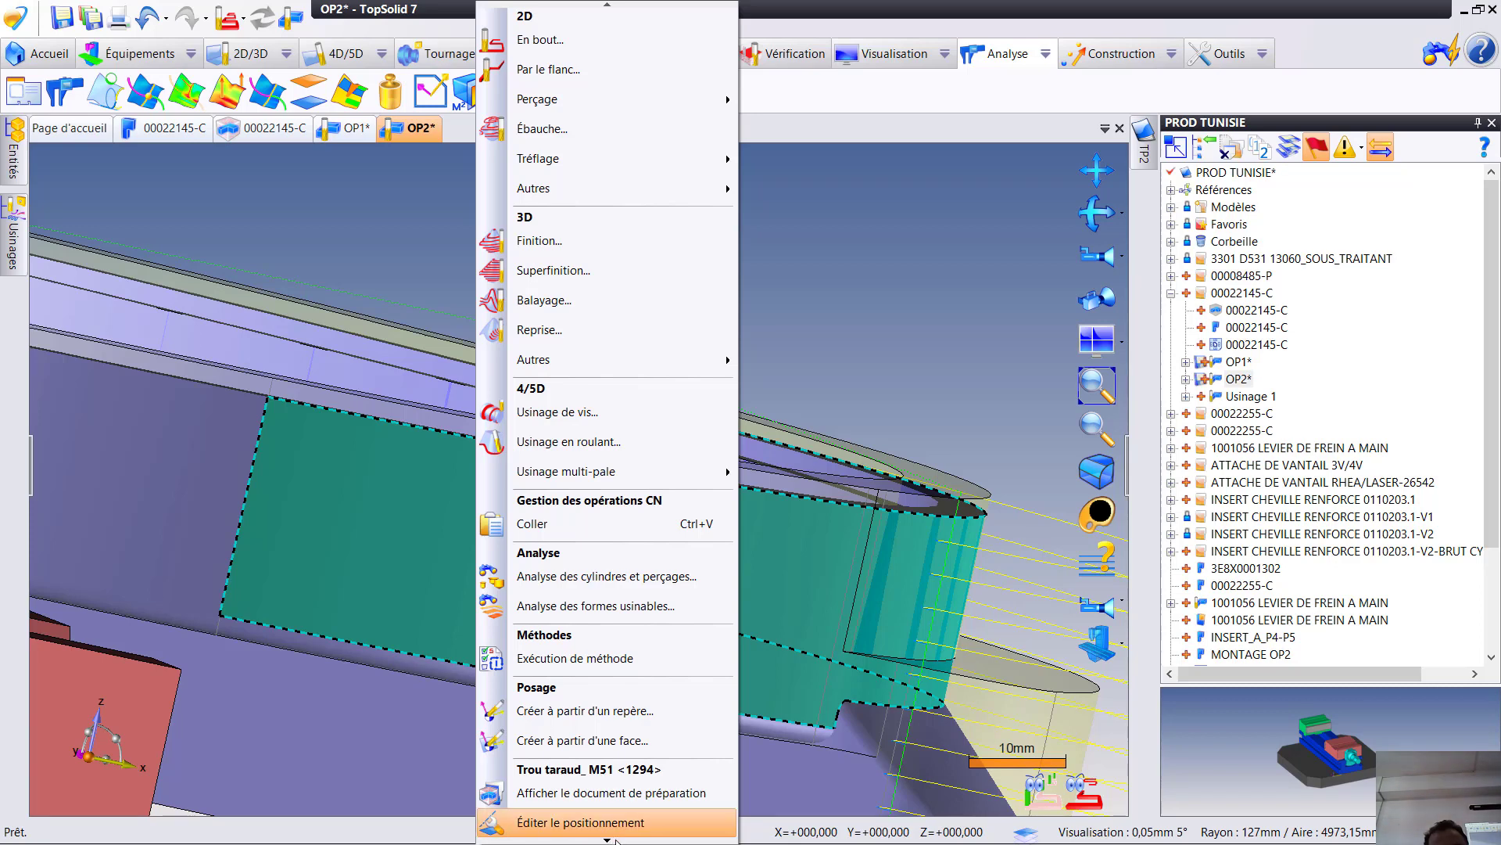
mouse_move(616, 842)
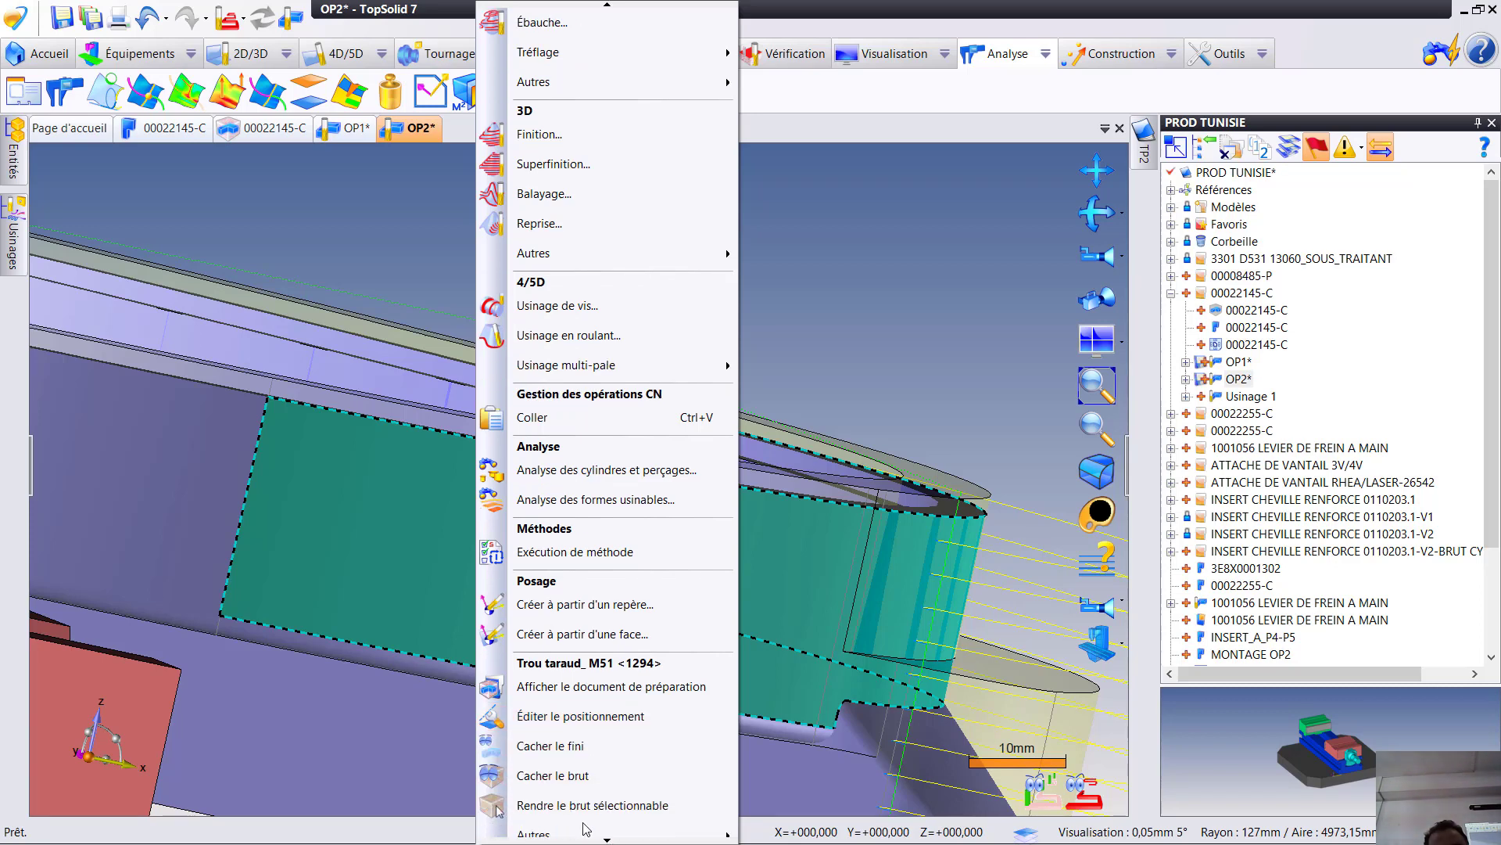
click(584, 806)
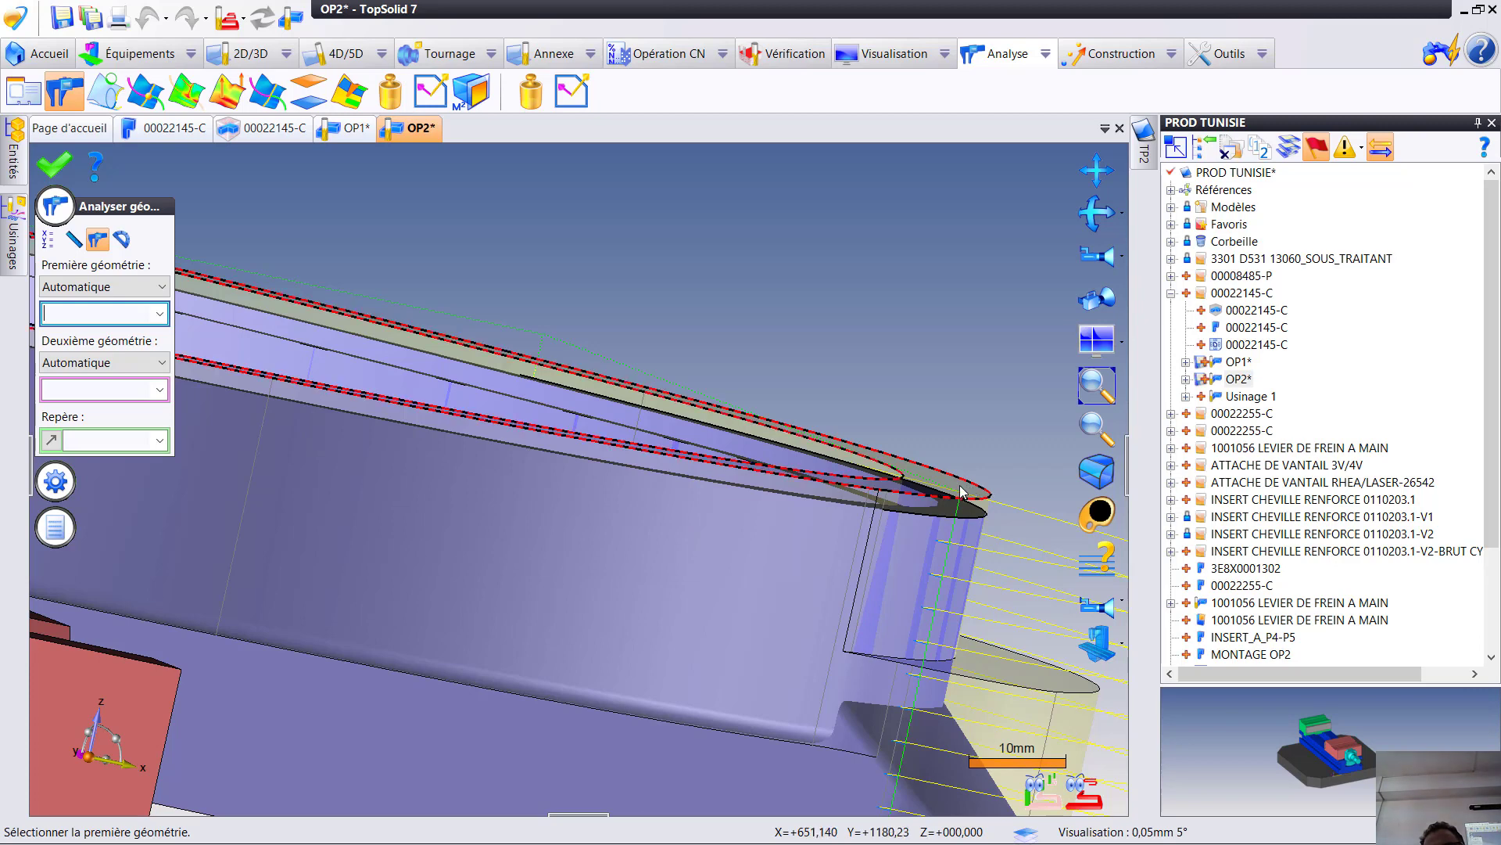
- Measure the distance between the stock's top face and the lower step beside the rounded end
click(968, 497)
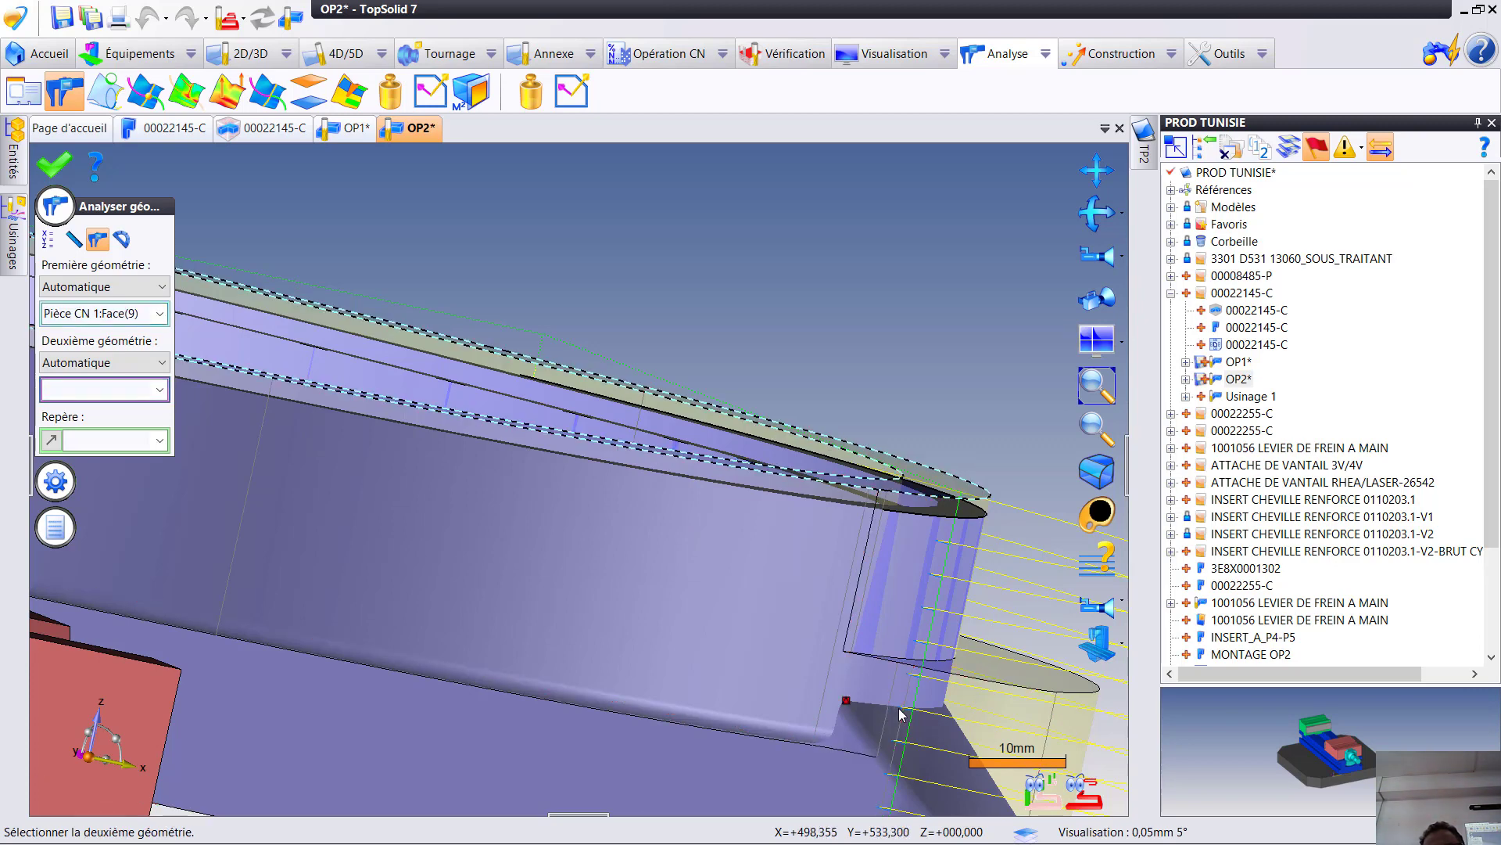
click(899, 713)
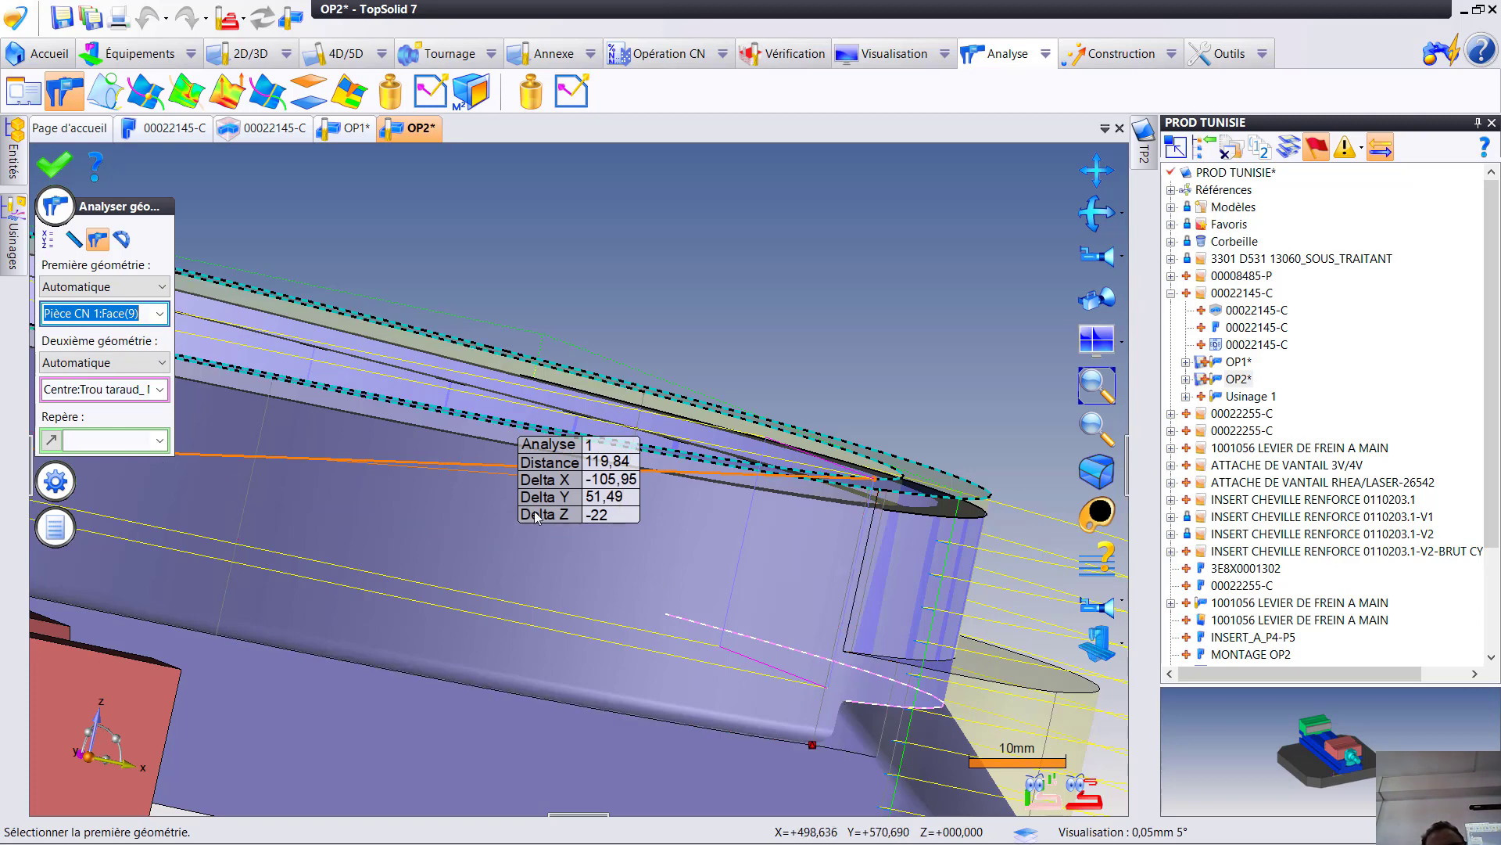
click(55, 166)
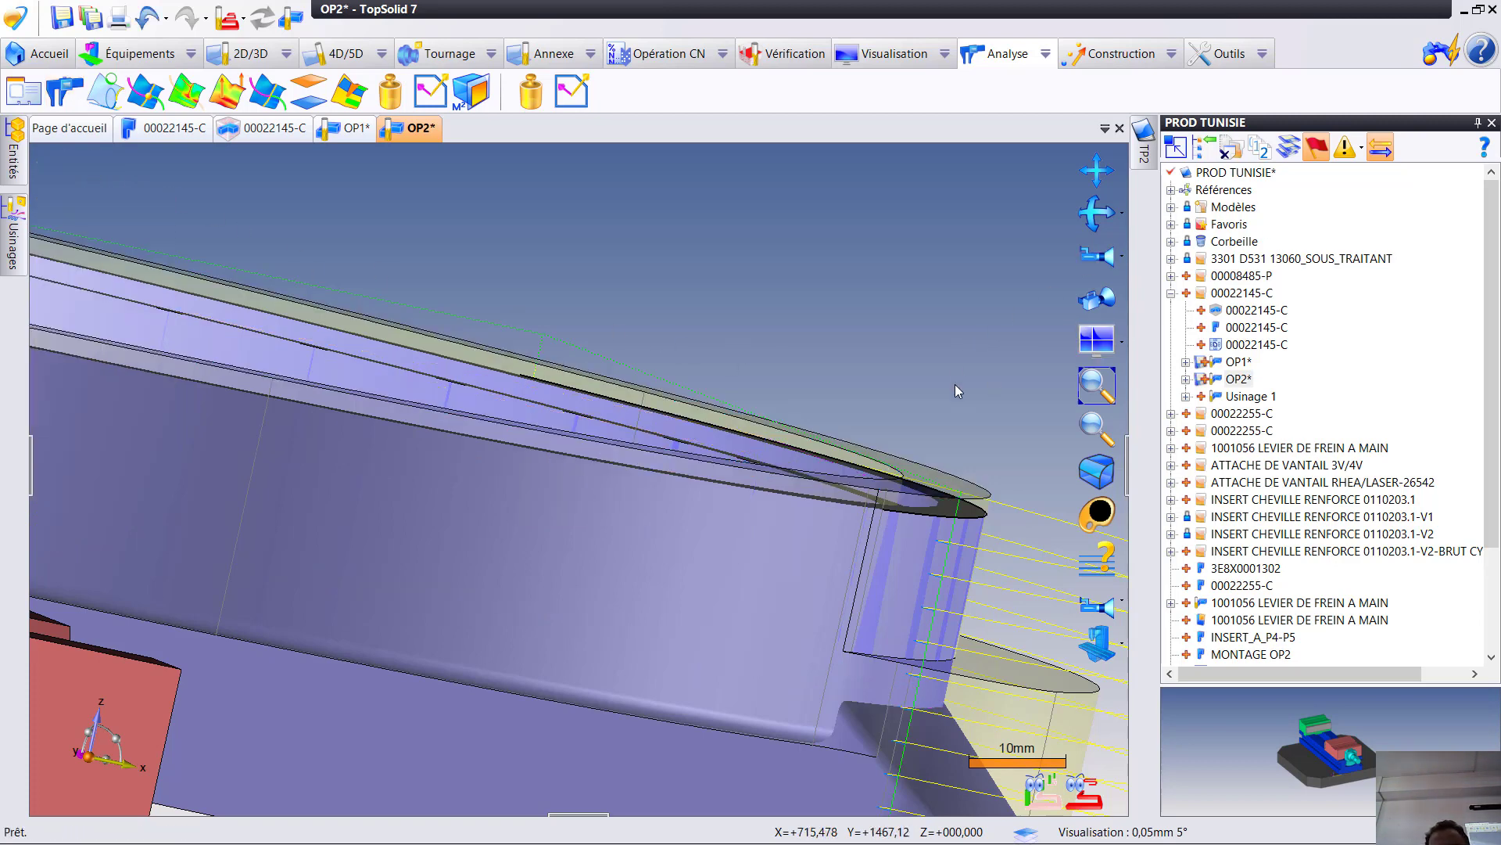
- Edit flank milling operation 5, set its bottom allowance (Surép. de fond) to -22 mm, and validate it
click(11, 243)
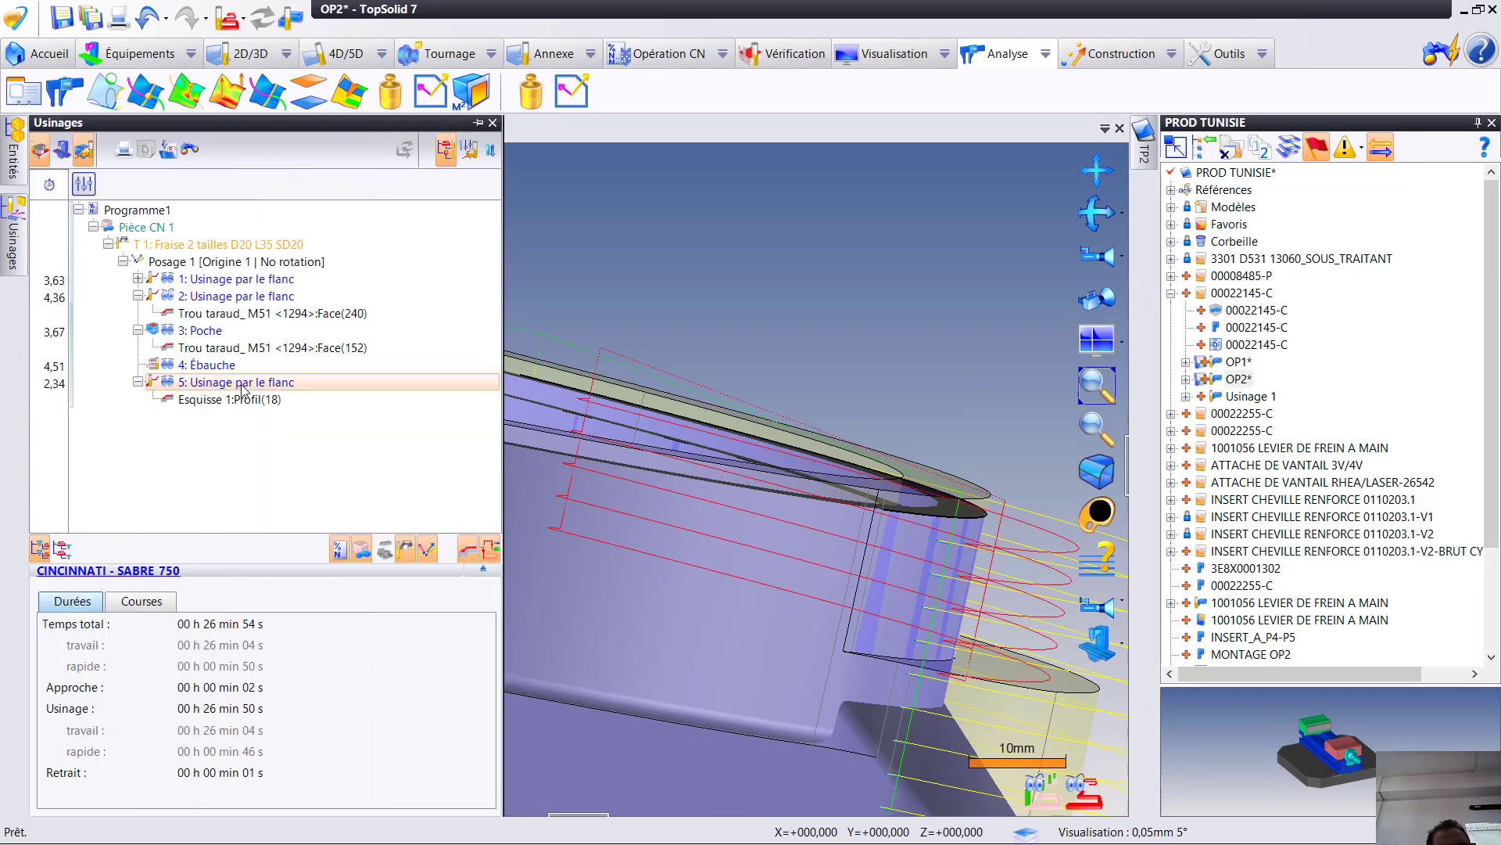
double_click(243, 383)
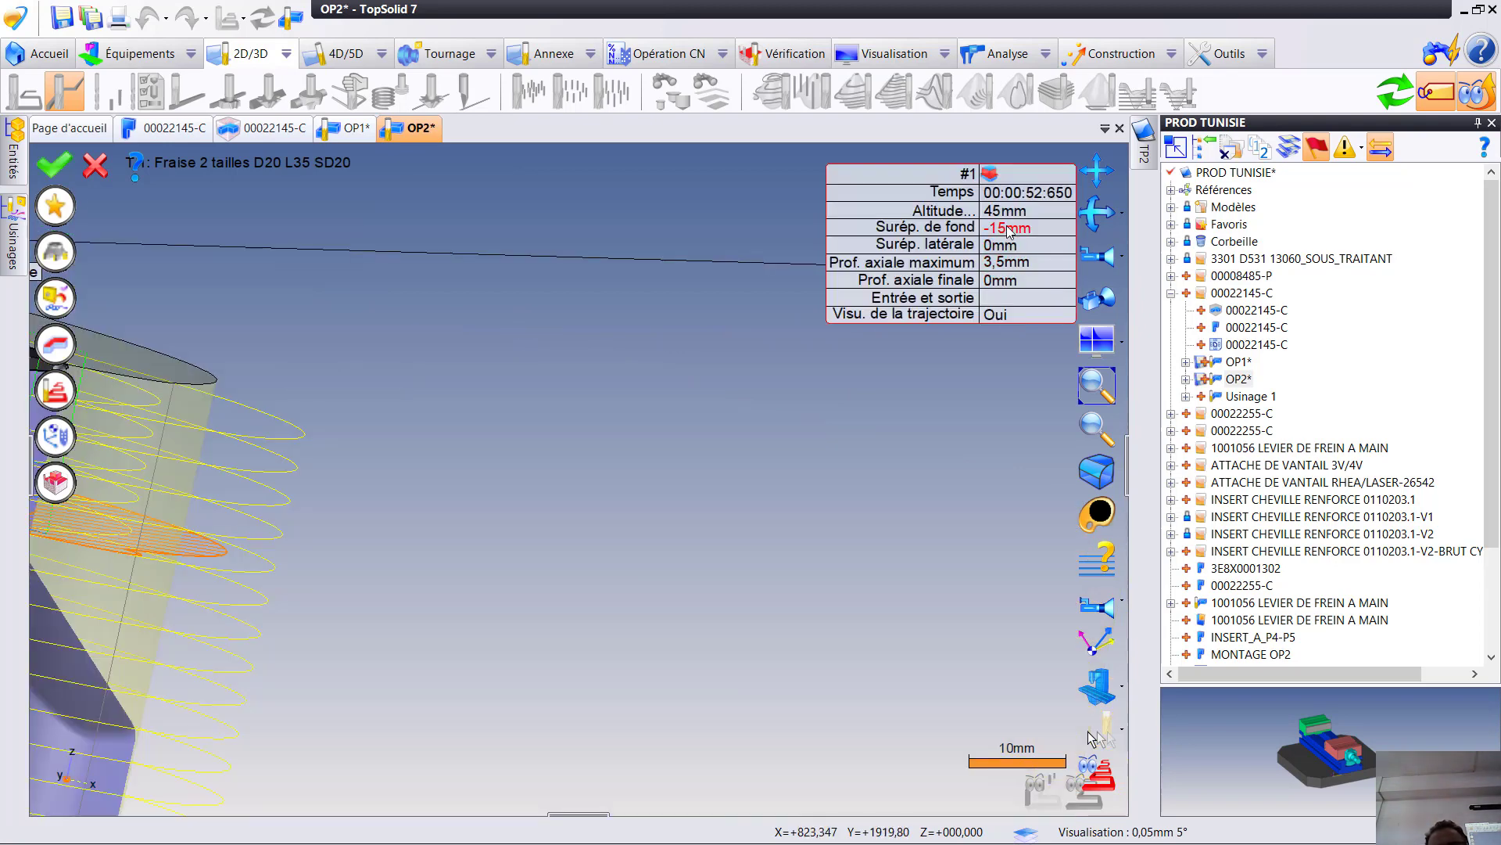
click(1009, 229)
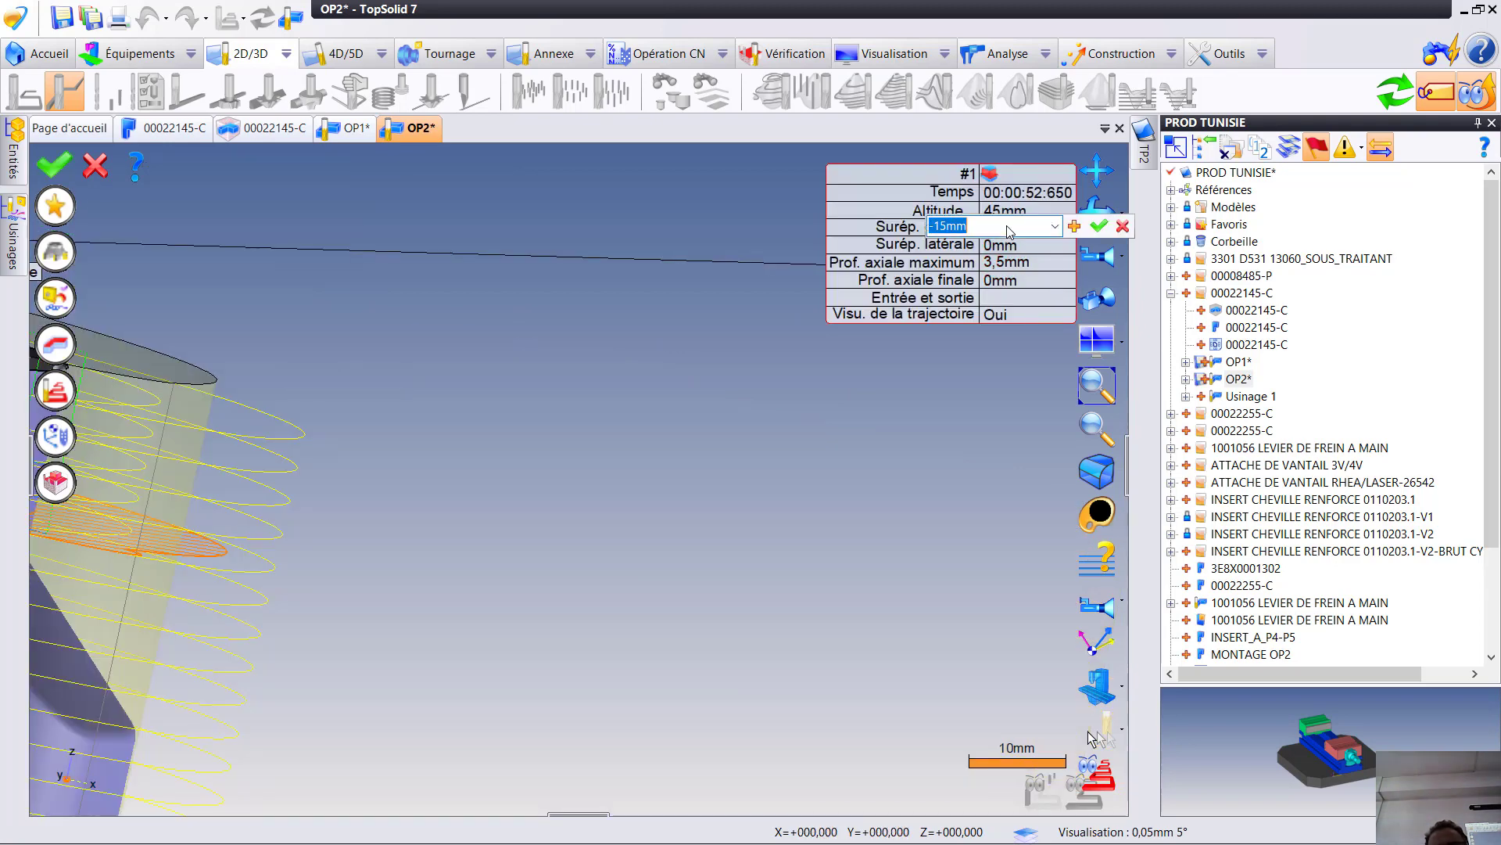
text(-22)
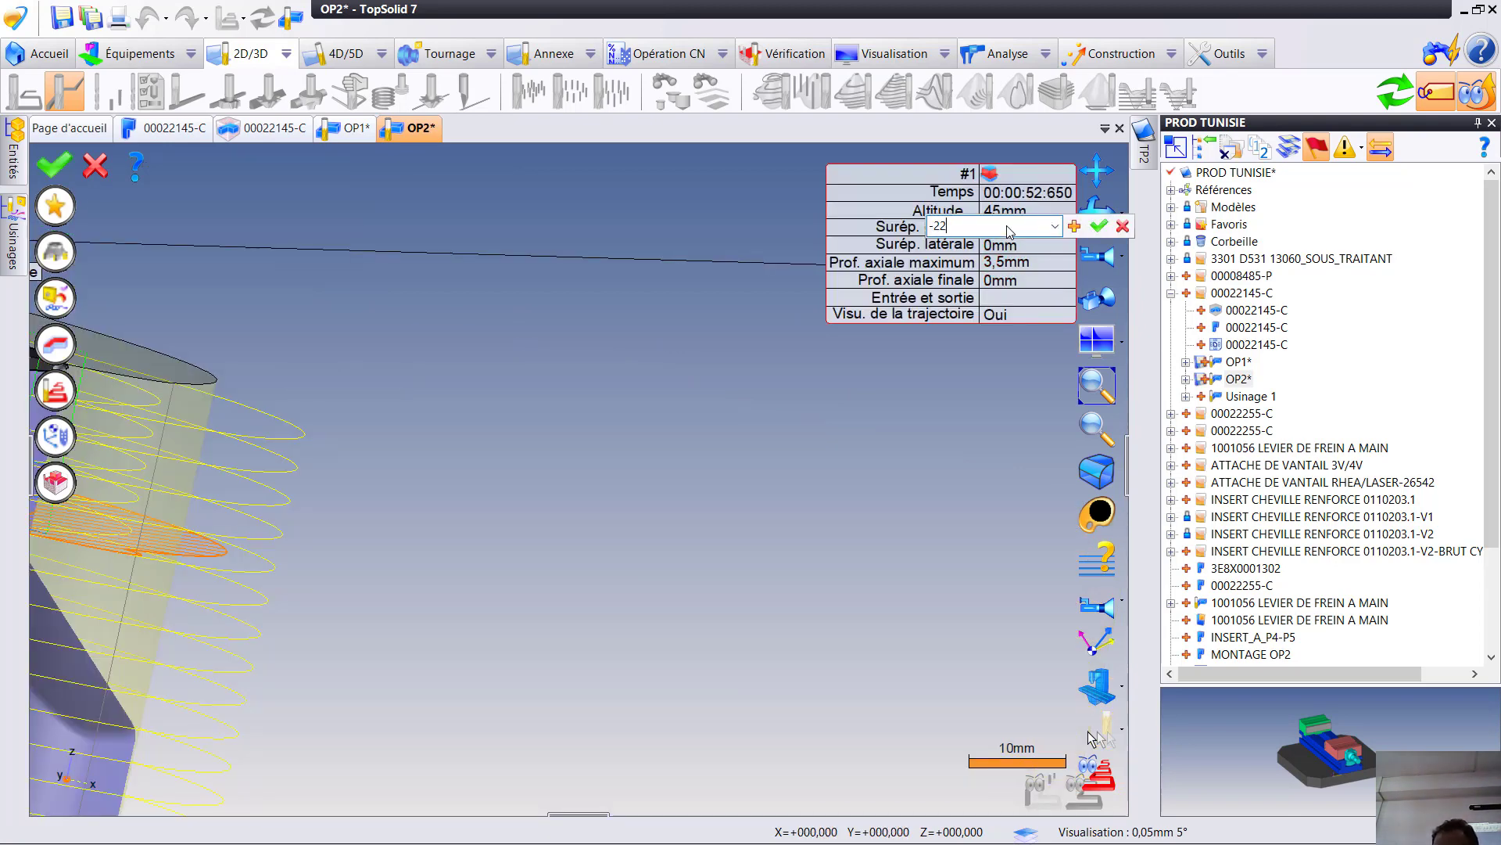
key(Return)
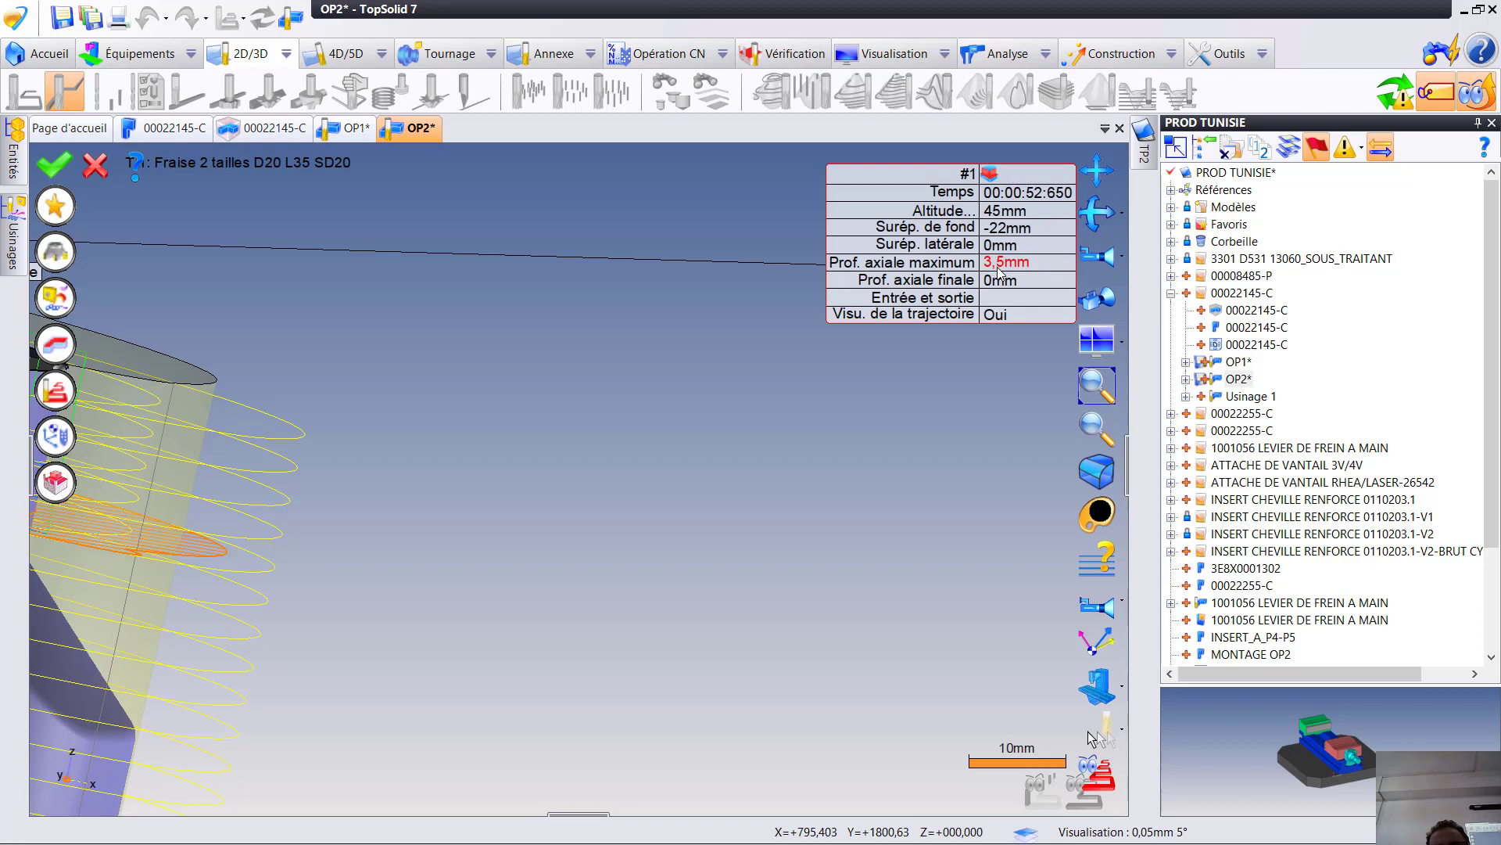
click(63, 172)
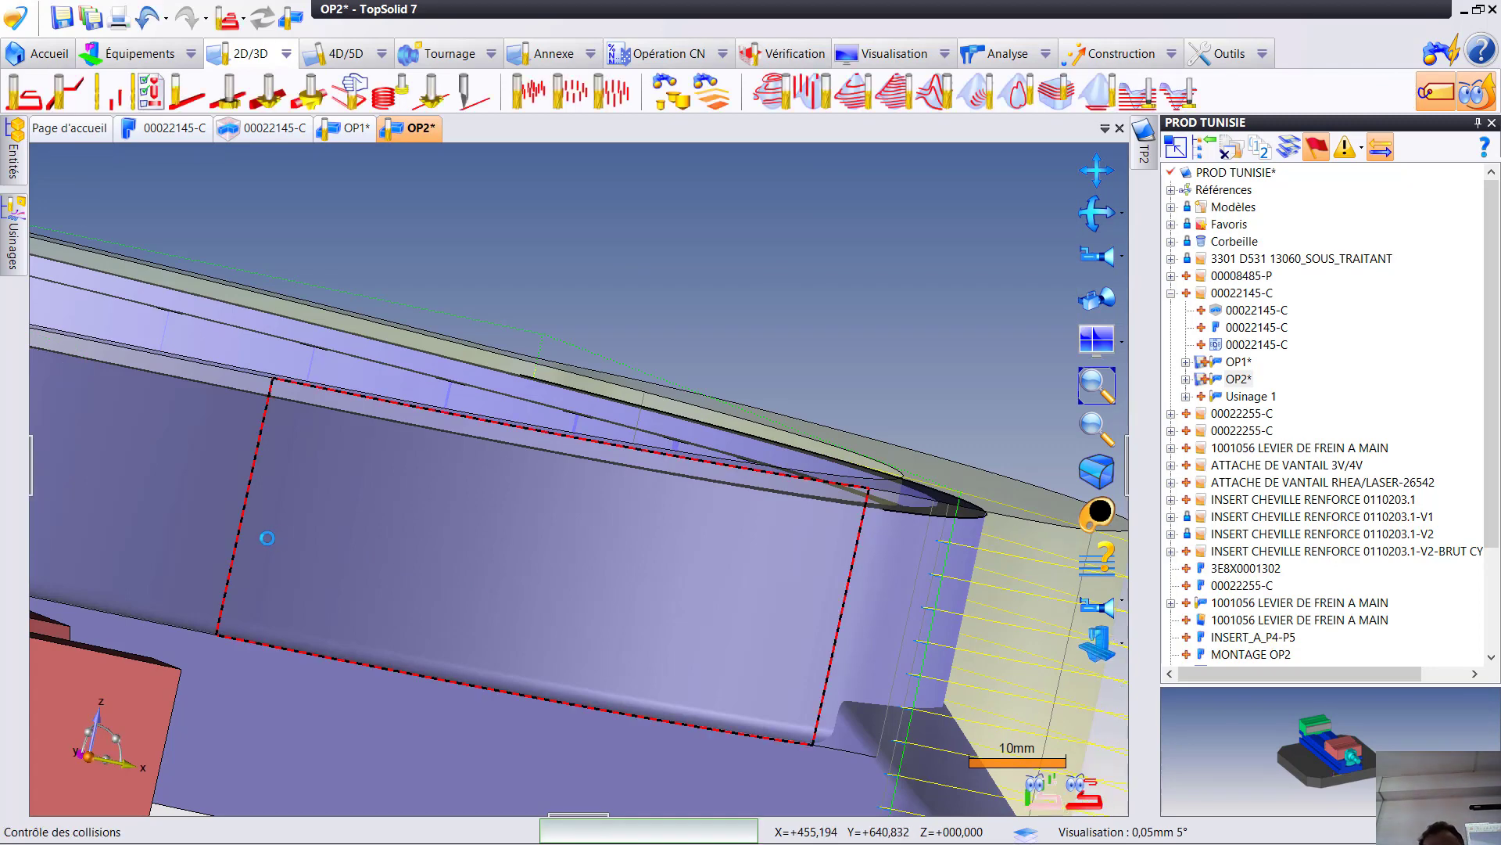
- Set operation 5's per-pass stock adjustment (Ajustement au brut à chaque passe) to Brut and validate the operation
scroll(302, 542, down, 2)
middle_drag(330, 548, 300, 541)
click(13, 234)
double_click(294, 383)
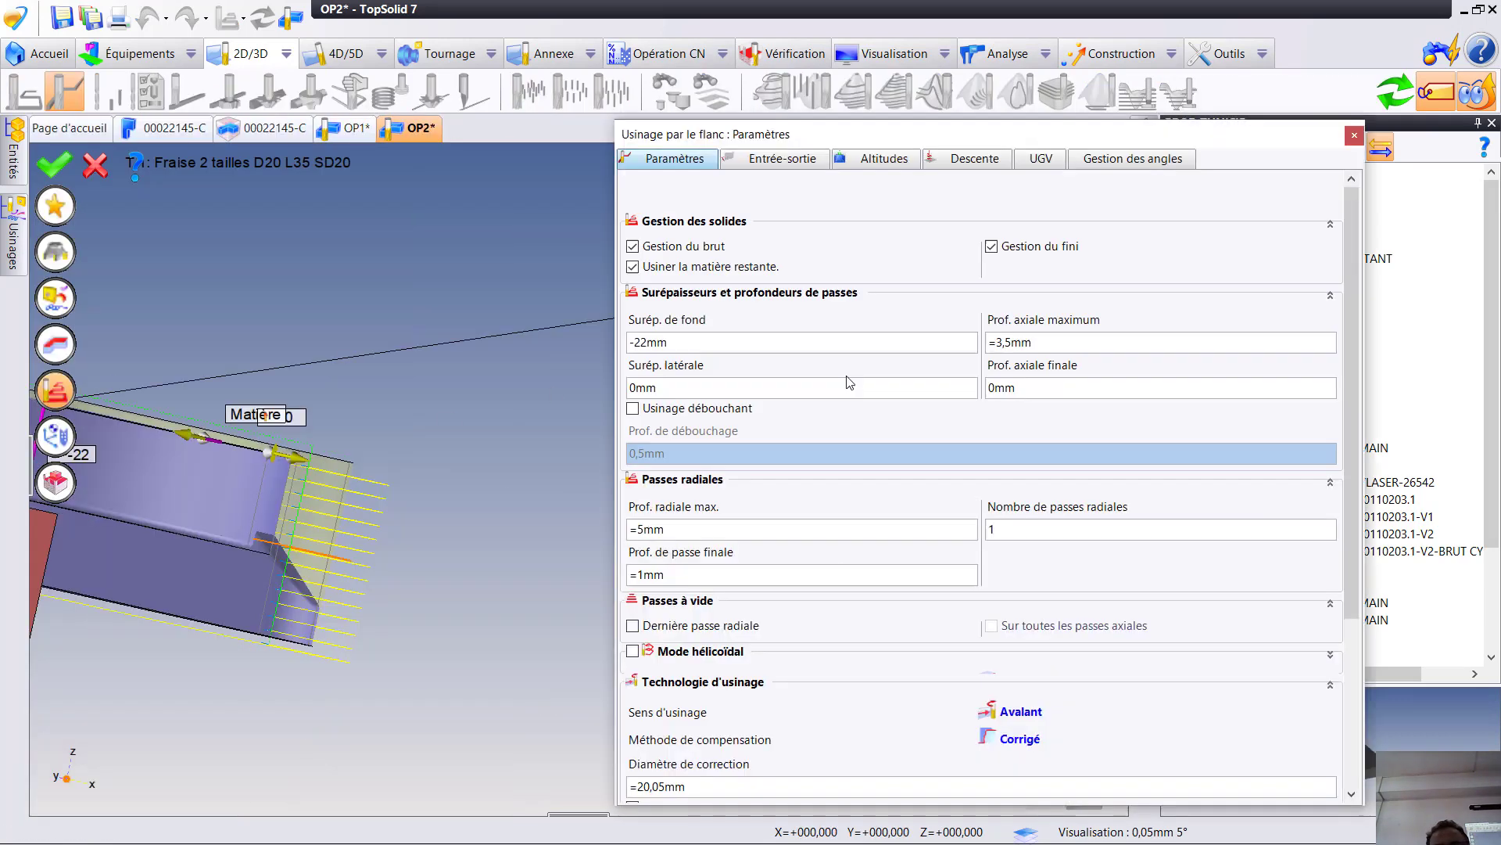
scroll(1053, 717, down, 3)
click(1010, 651)
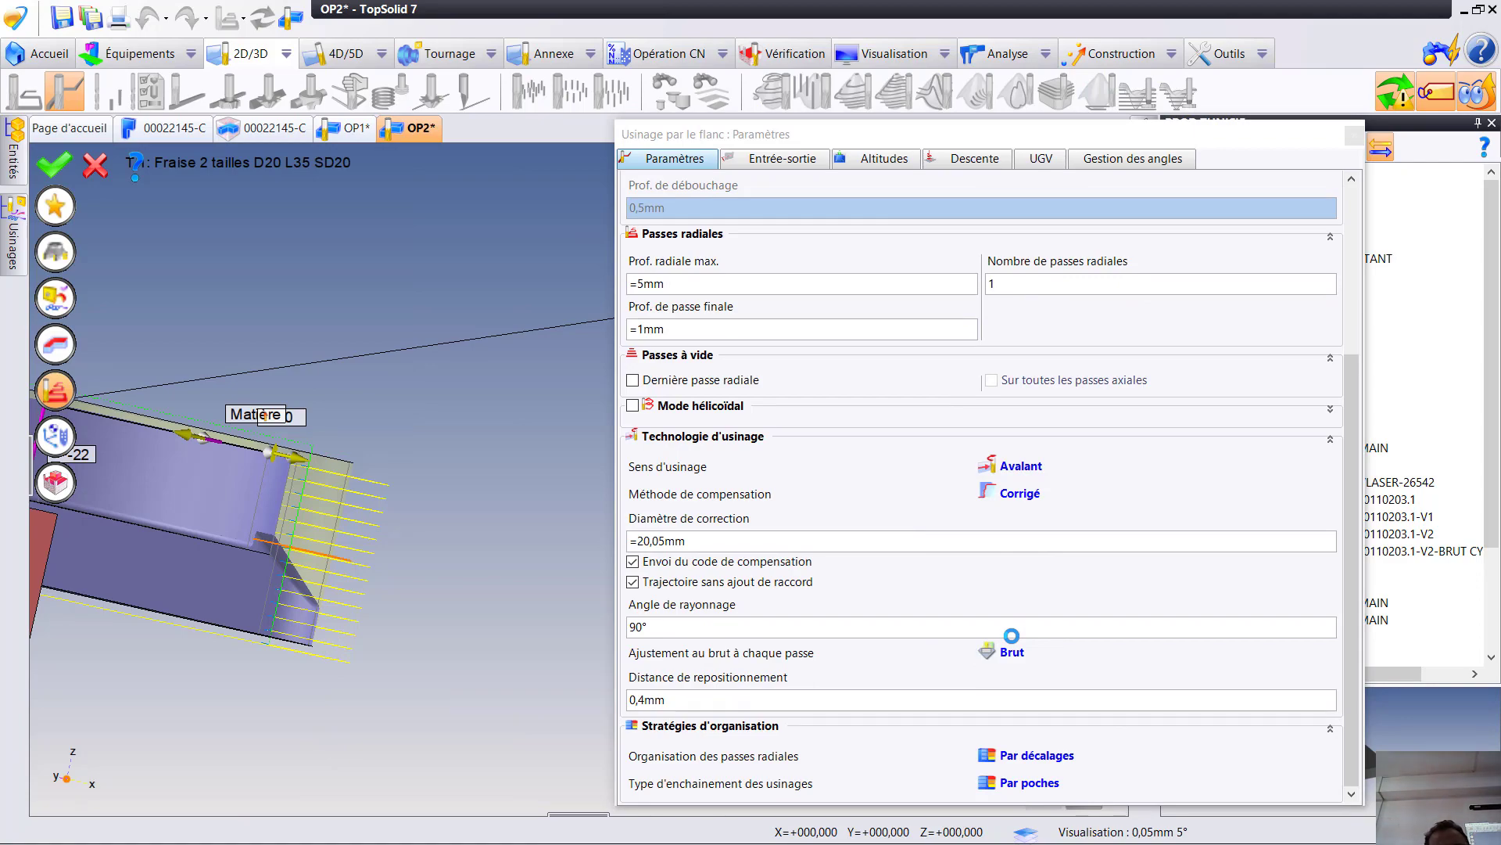
middle_drag(69, 552, 157, 508)
click(65, 160)
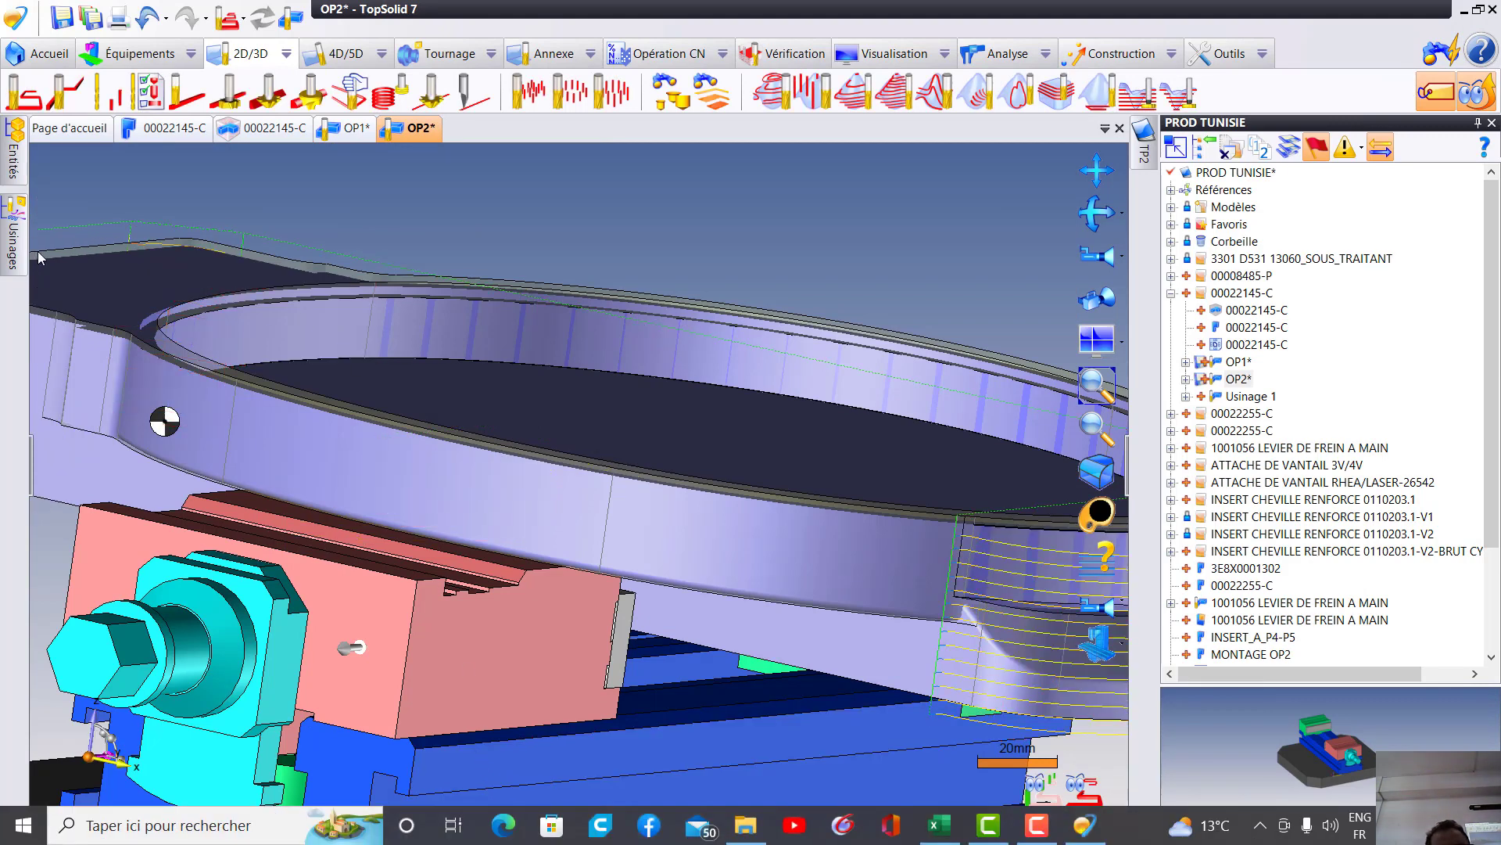
- Move the sketch-guided flank milling operation ahead of the roughing operation (Ébauche) and update the machining operations
mouse_move(12, 249)
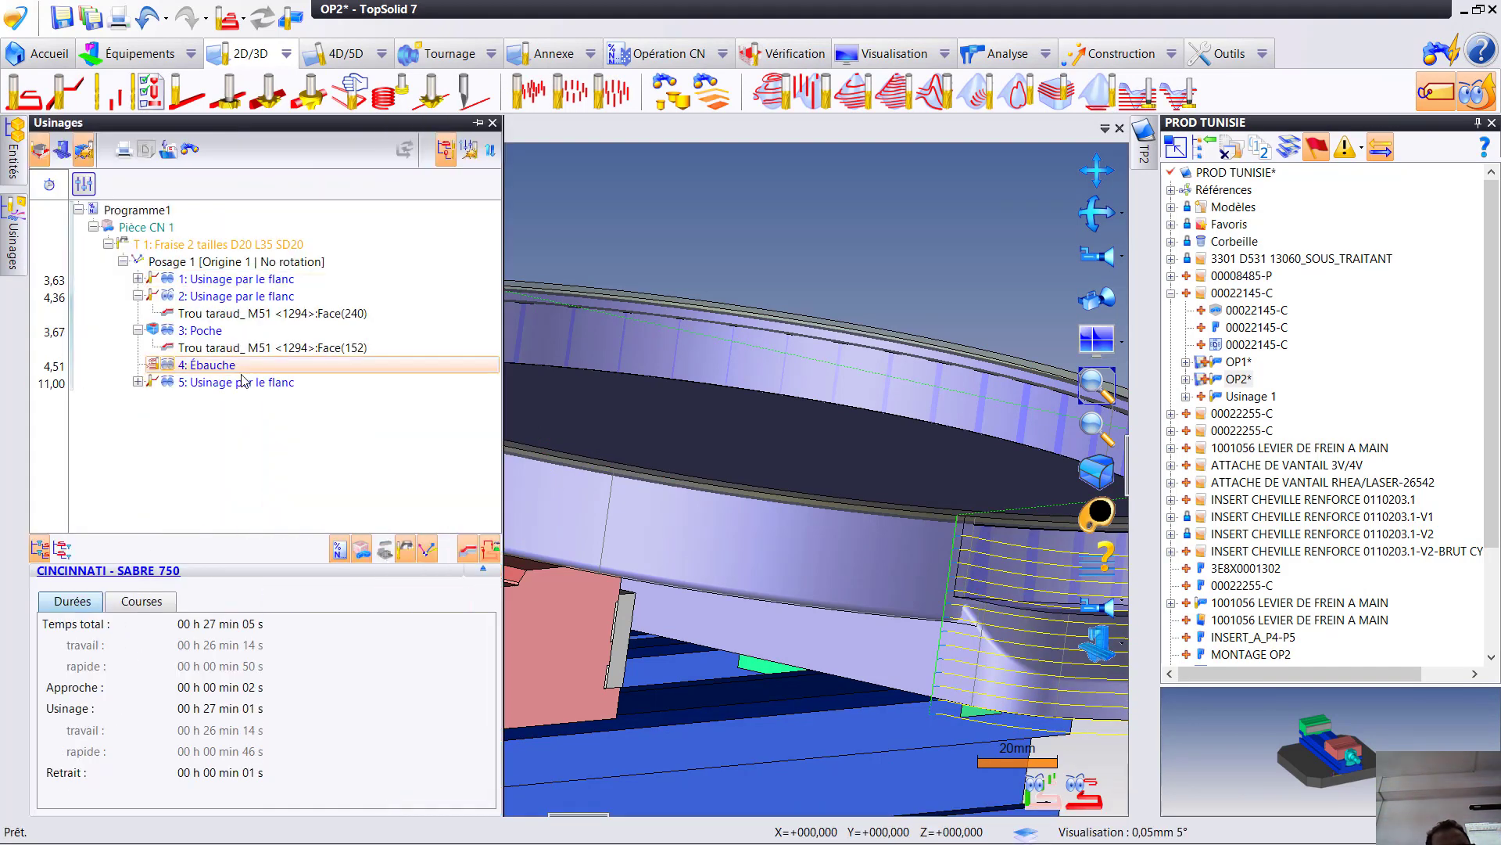
mouse_move(224, 393)
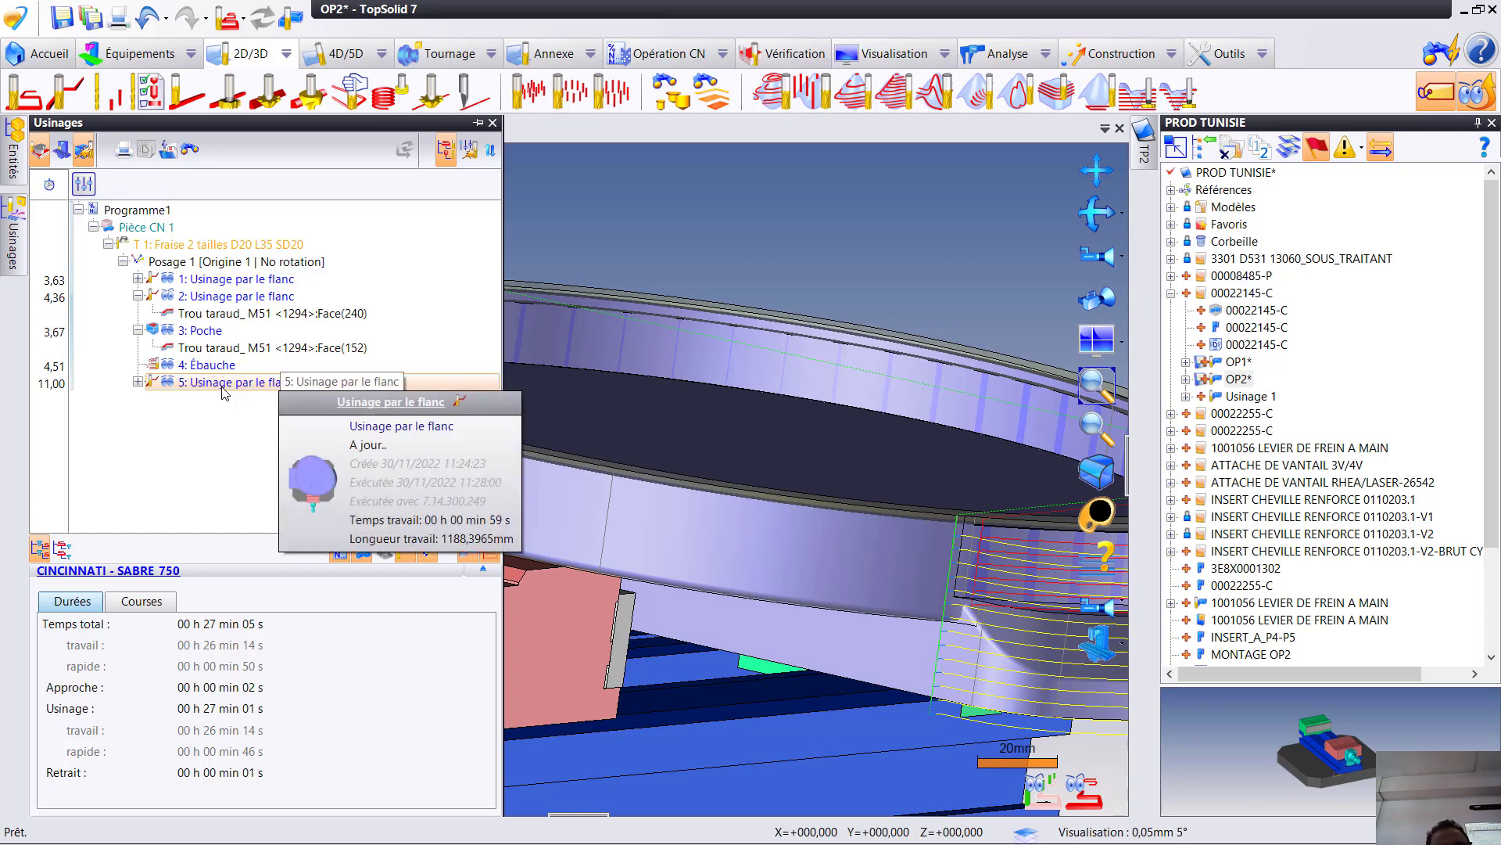
drag(223, 388, 208, 359)
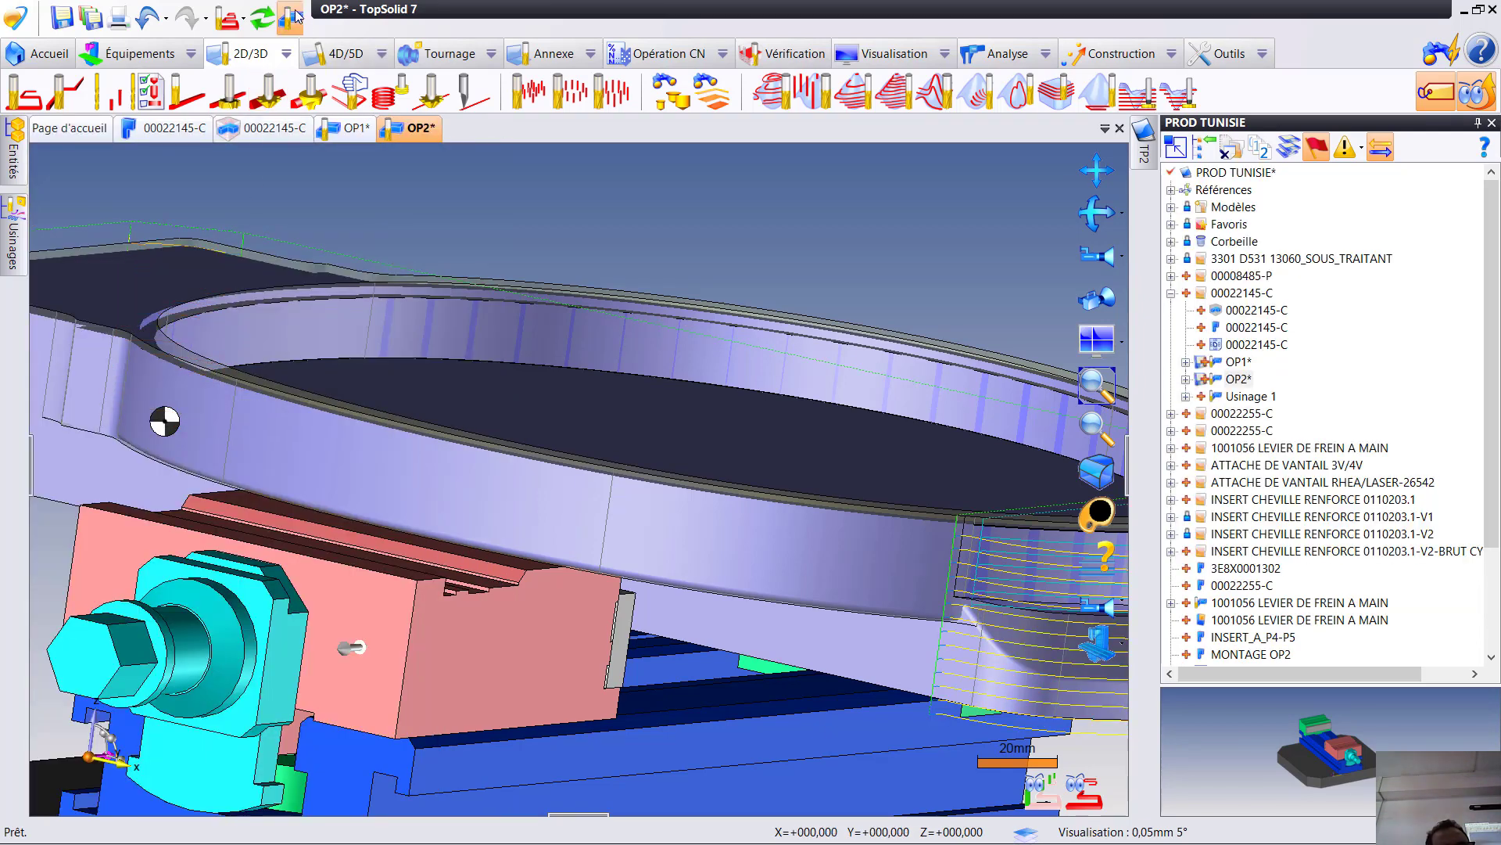
click(261, 17)
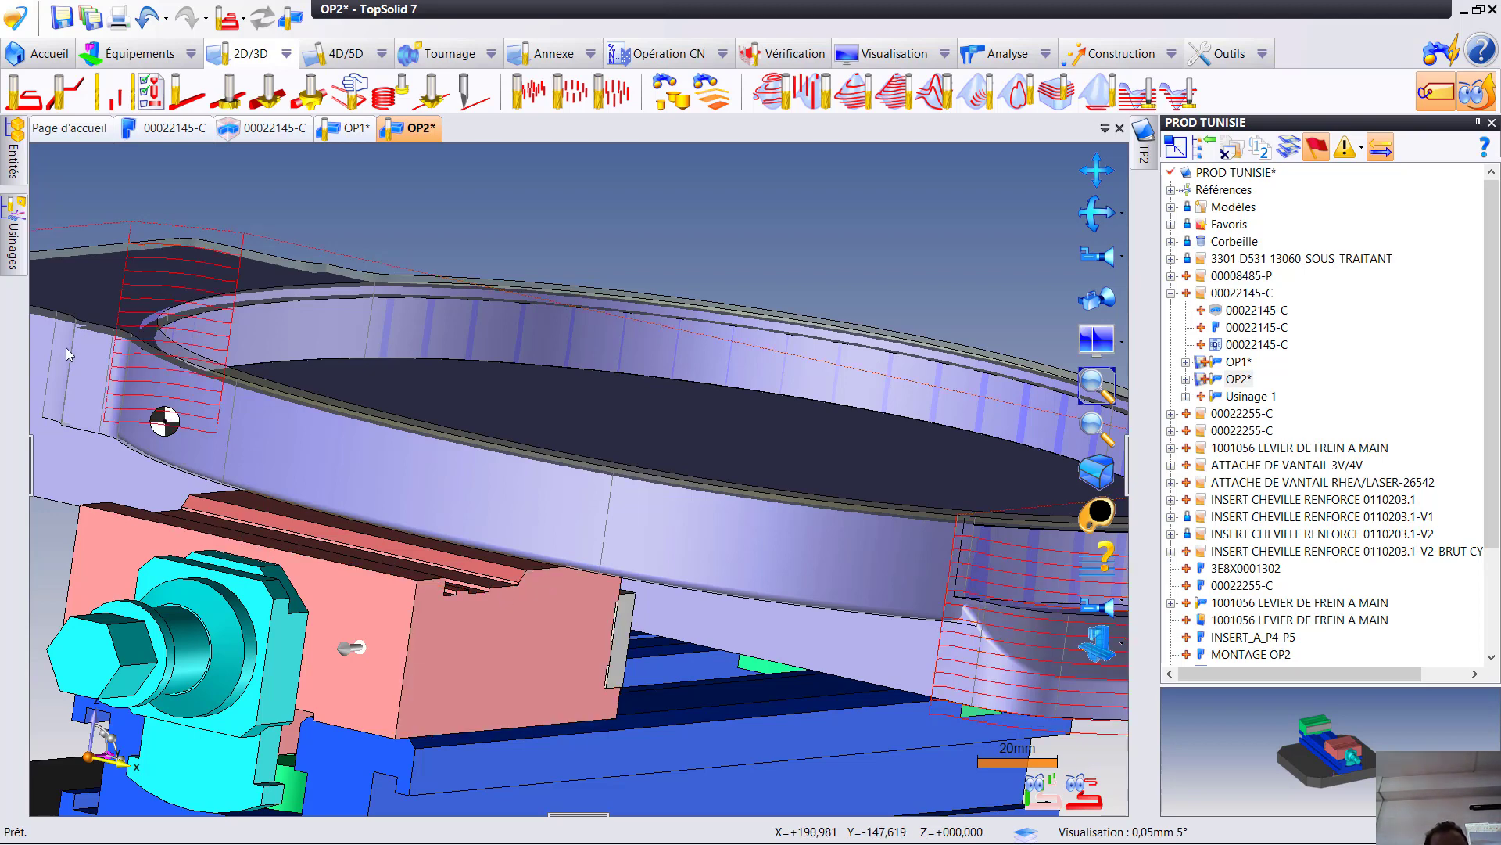
- Select every operation in Programme1 and open their material-removal verification
click(11, 254)
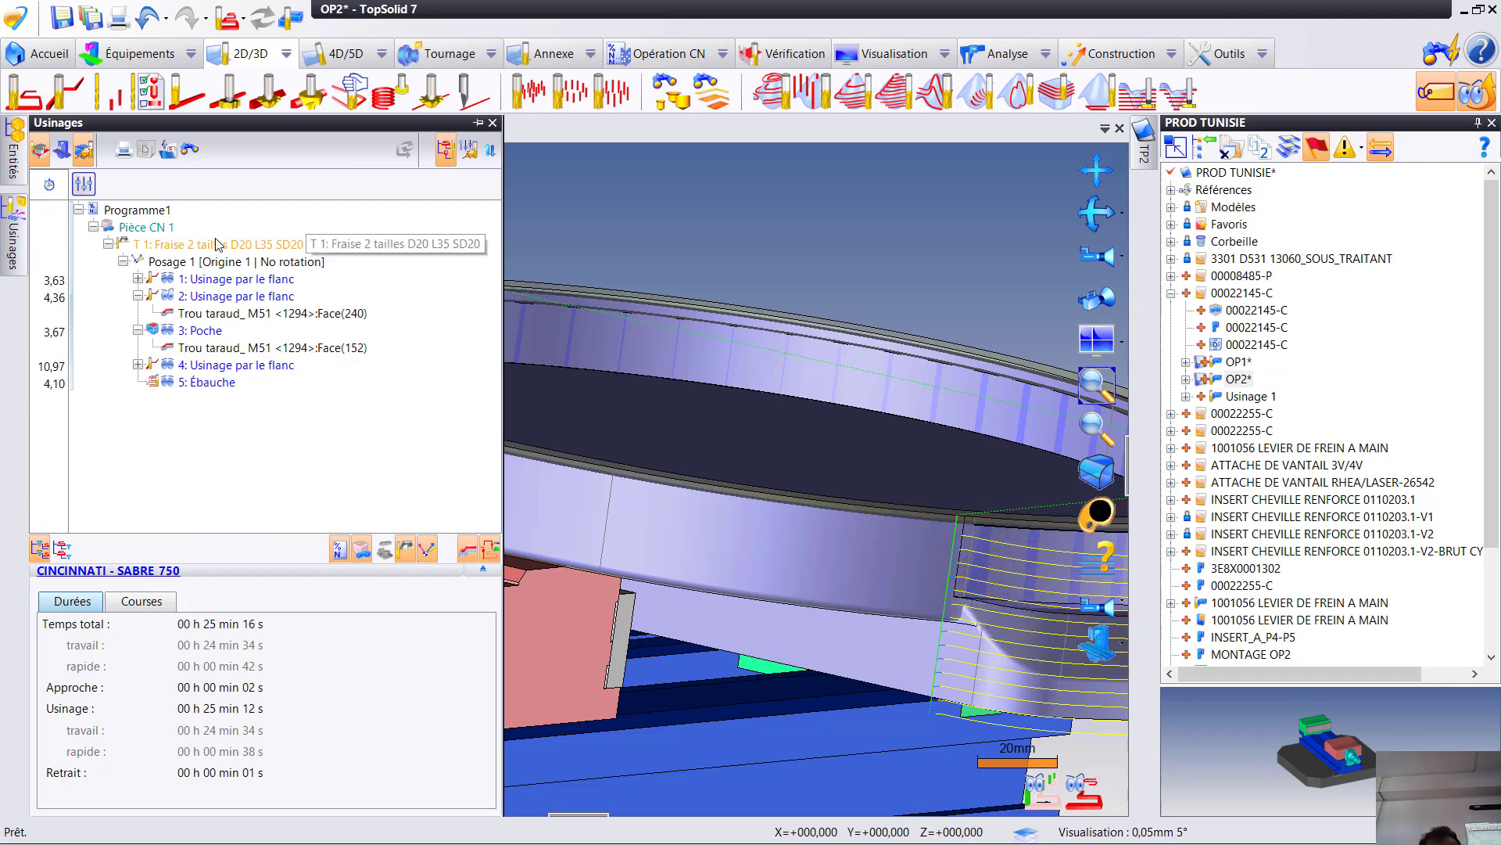
mouse_move(219, 244)
key(ctrl+a)
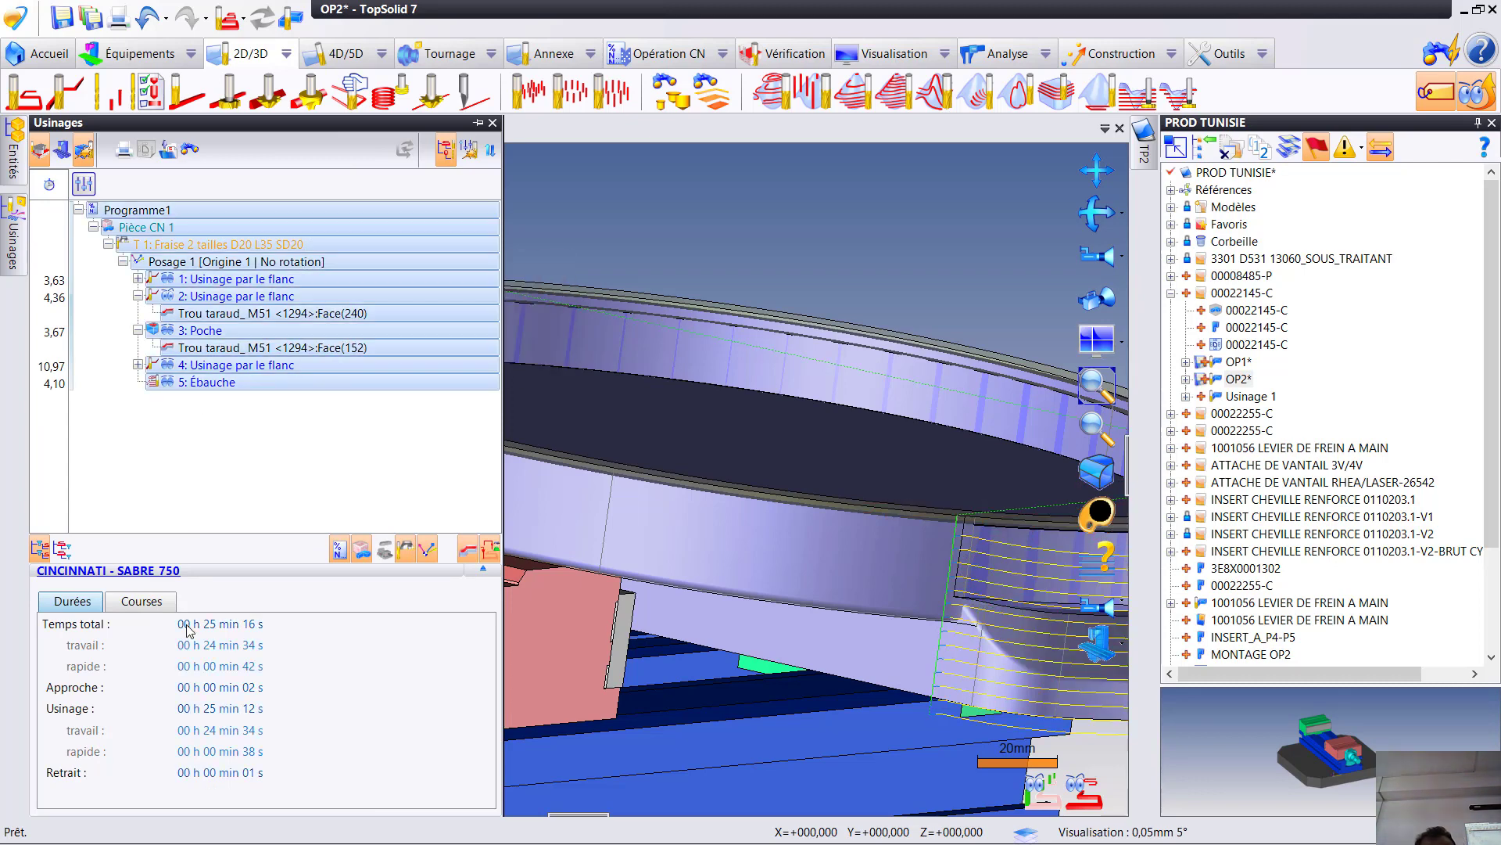
right_click(238, 316)
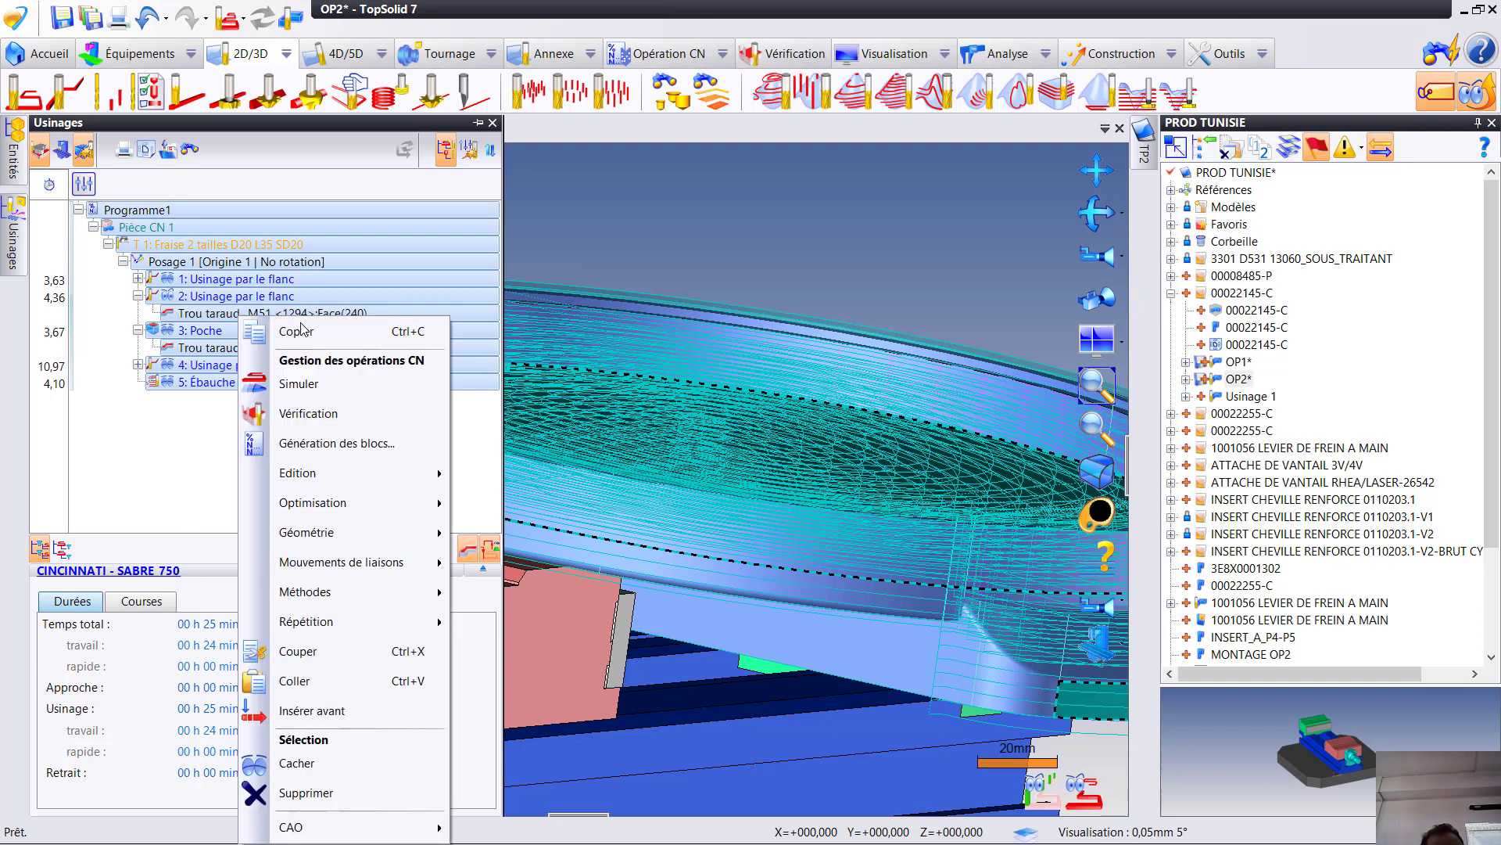
click(310, 413)
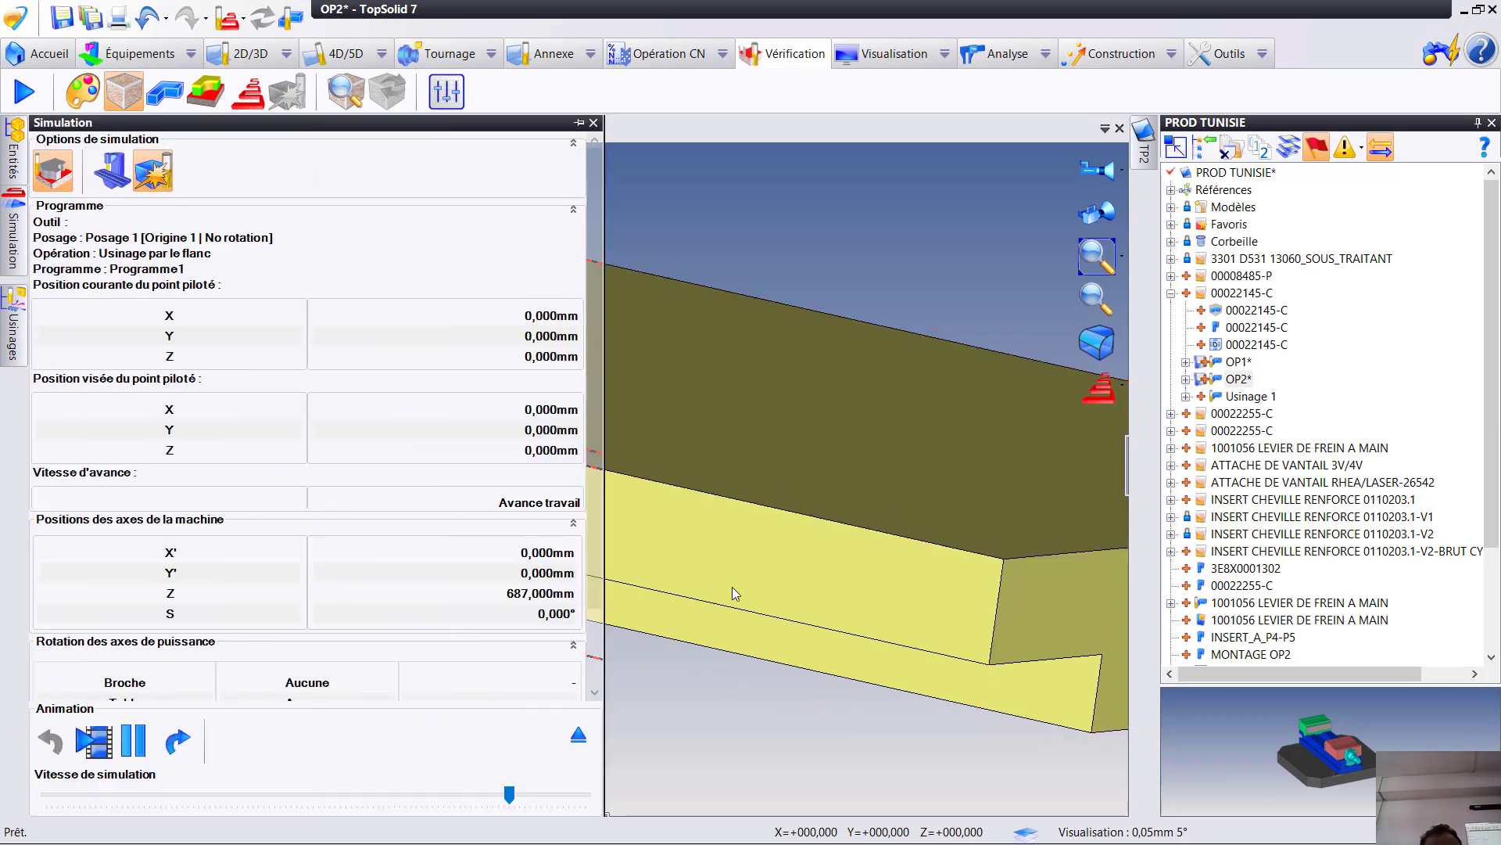
scroll(733, 588, down, 5)
middle_drag(834, 555, 998, 342)
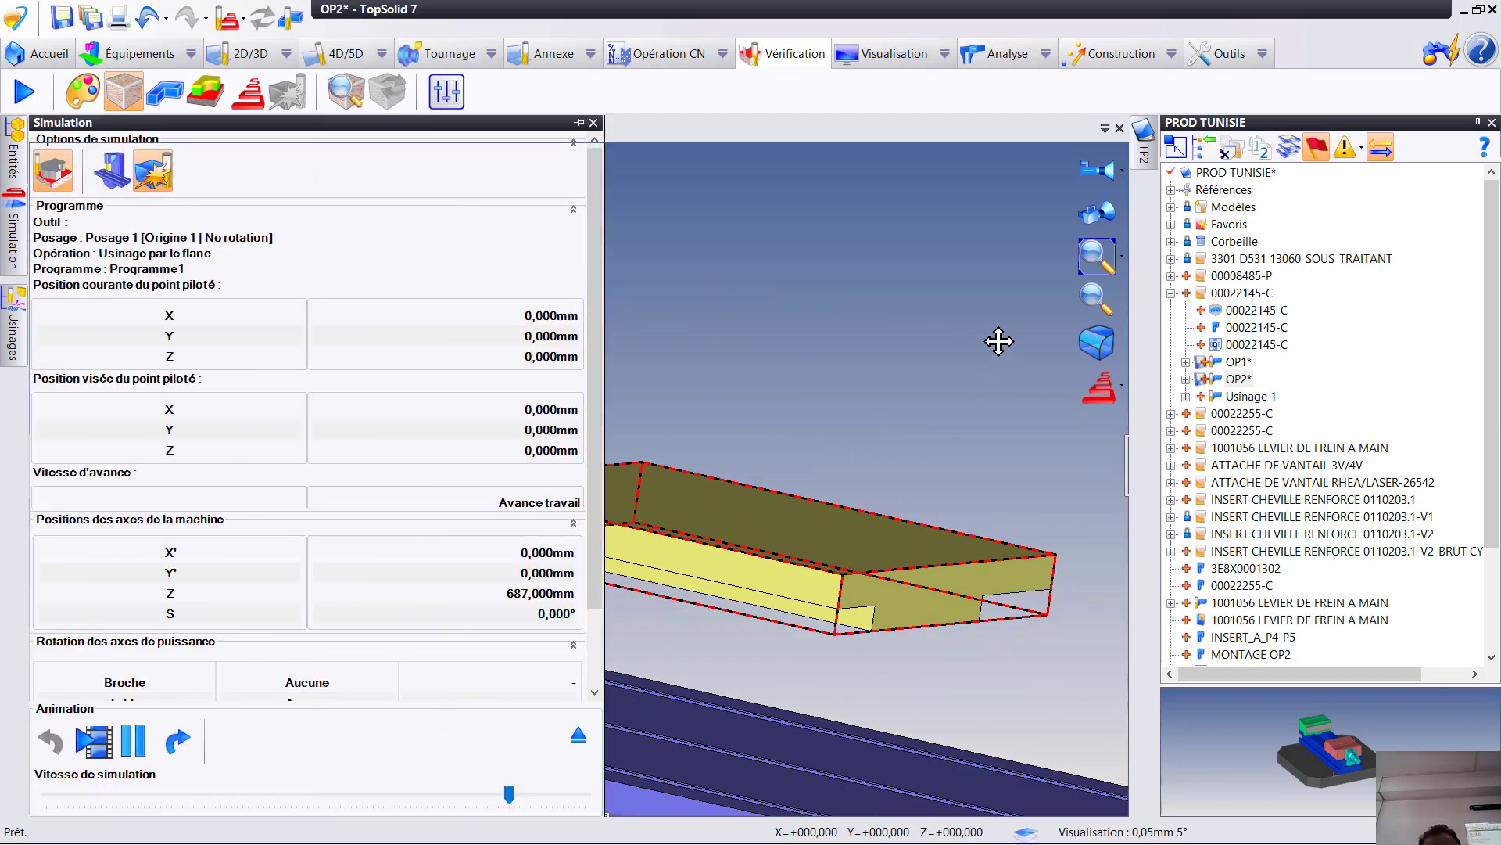
- Run the material-removal verification through all operations, ending with the Ébauche
right_click(163, 282)
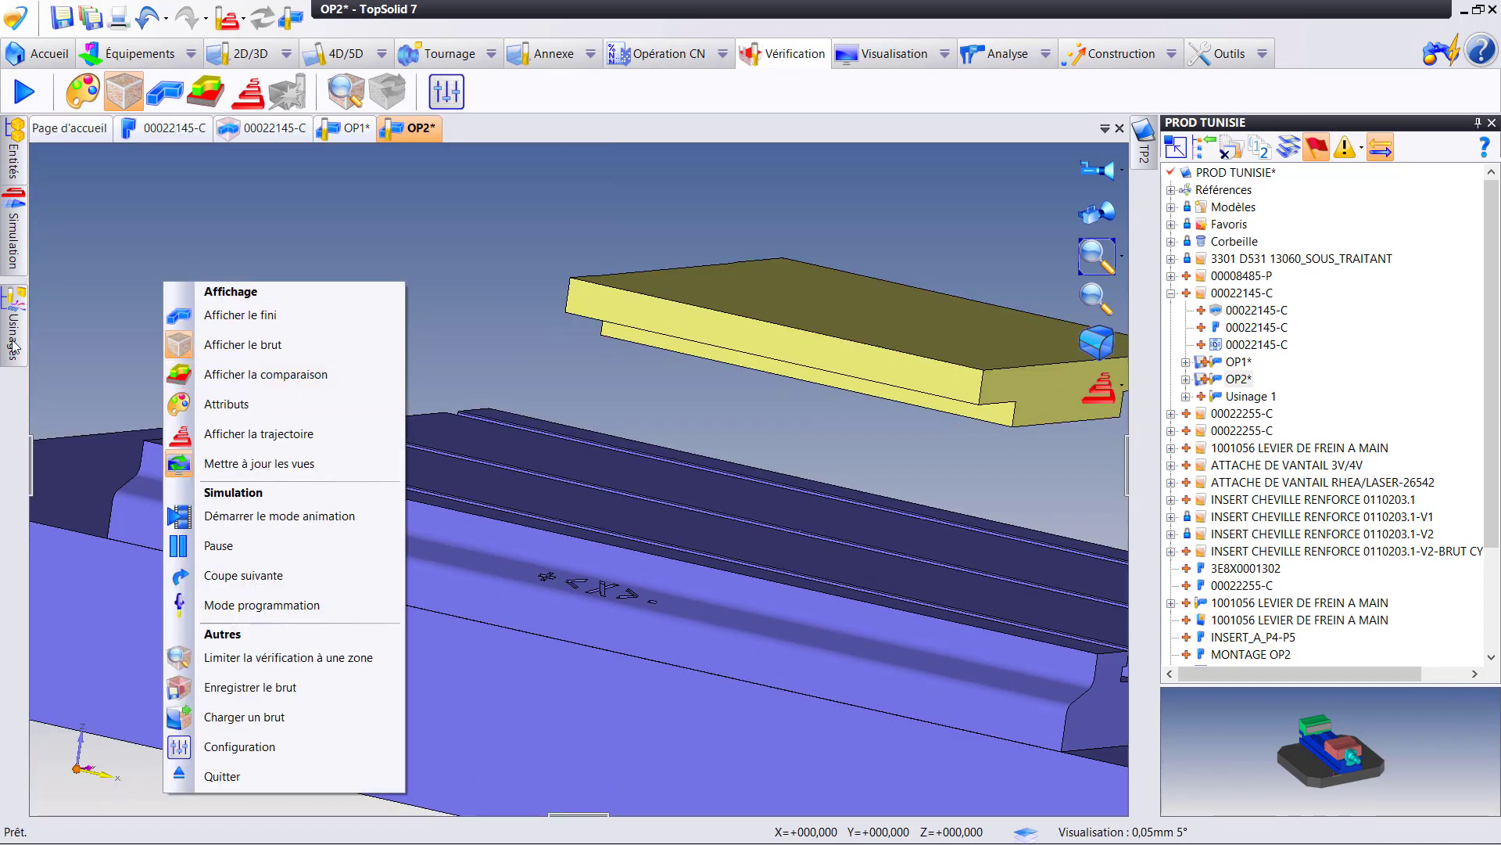
click(14, 324)
middle_drag(804, 160, 643, 337)
right_click(644, 326)
click(688, 562)
middle_drag(972, 532, 635, 499)
scroll(674, 377, up, 3)
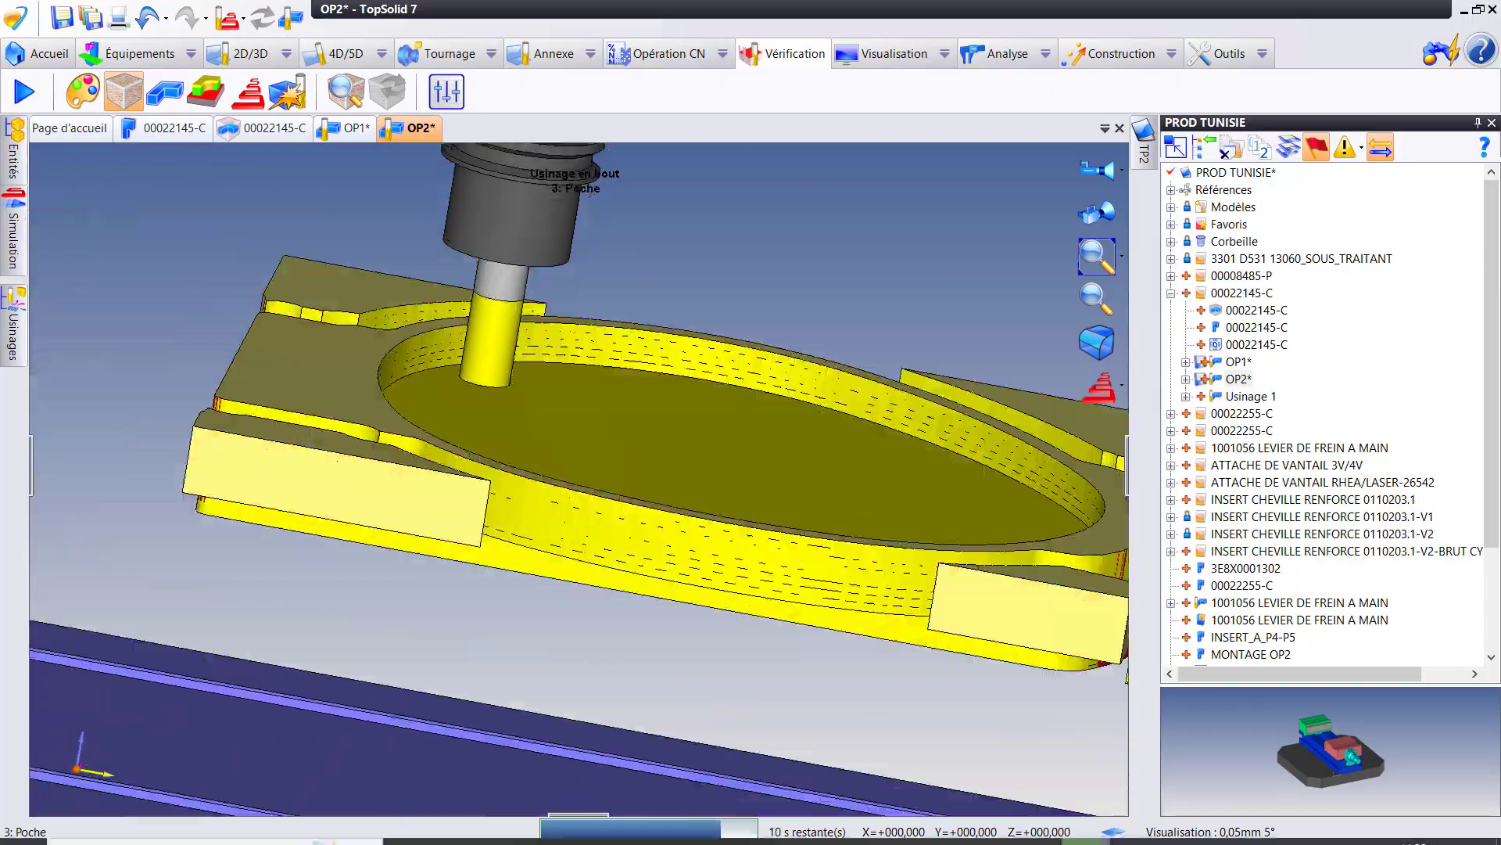
mouse_move(1037, 835)
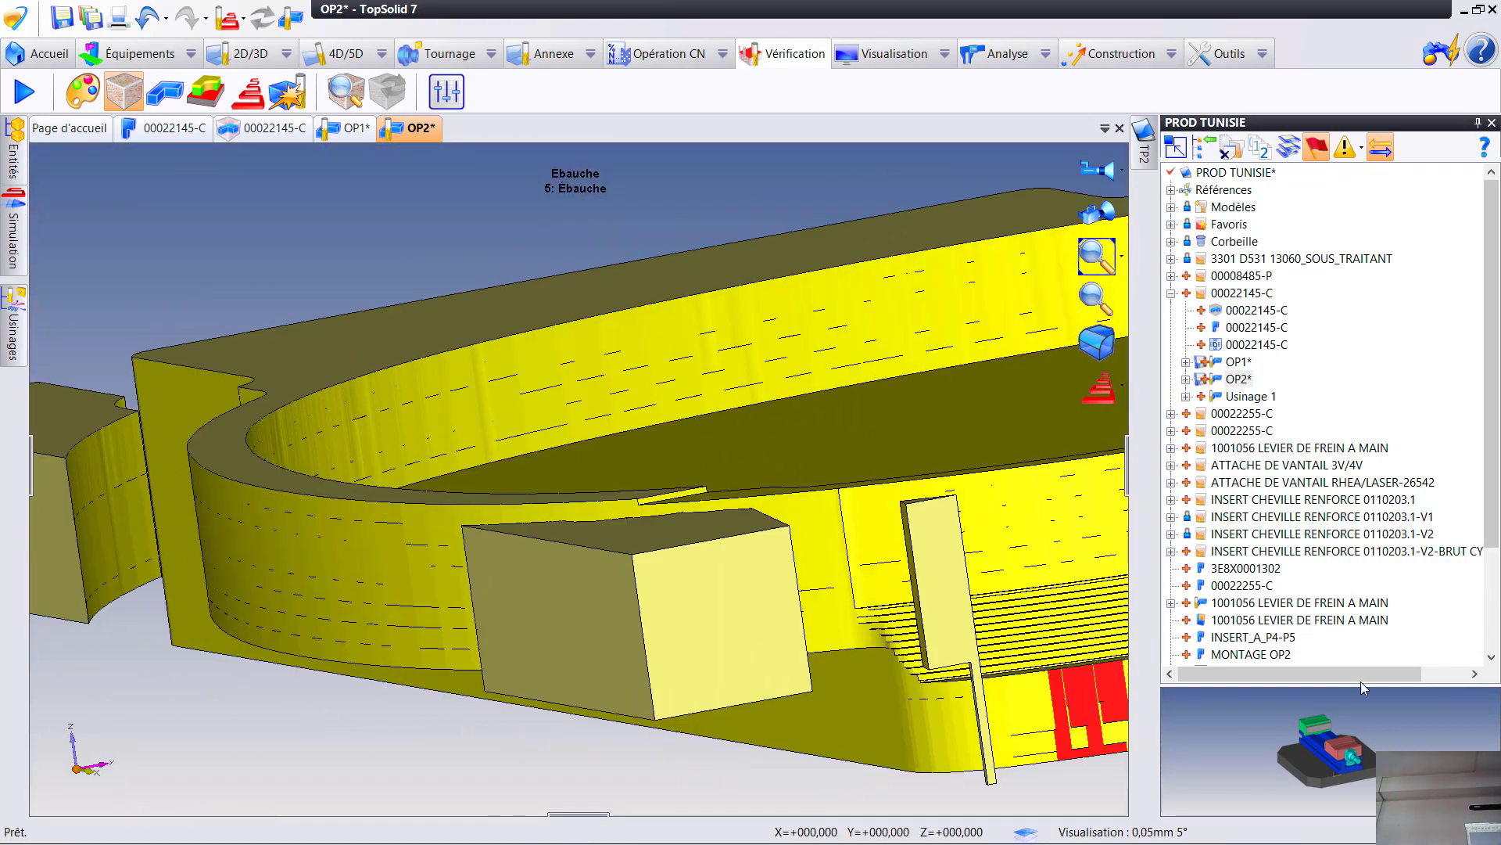
- Inspect the machined rounded end, display the stock's colour comparison with the finished part, and quit the verification
middle_drag(864, 610, 610, 495)
scroll(993, 594, down, 3)
right_drag(878, 538, 969, 625)
middle_drag(898, 539, 609, 505)
scroll(705, 501, up, 2)
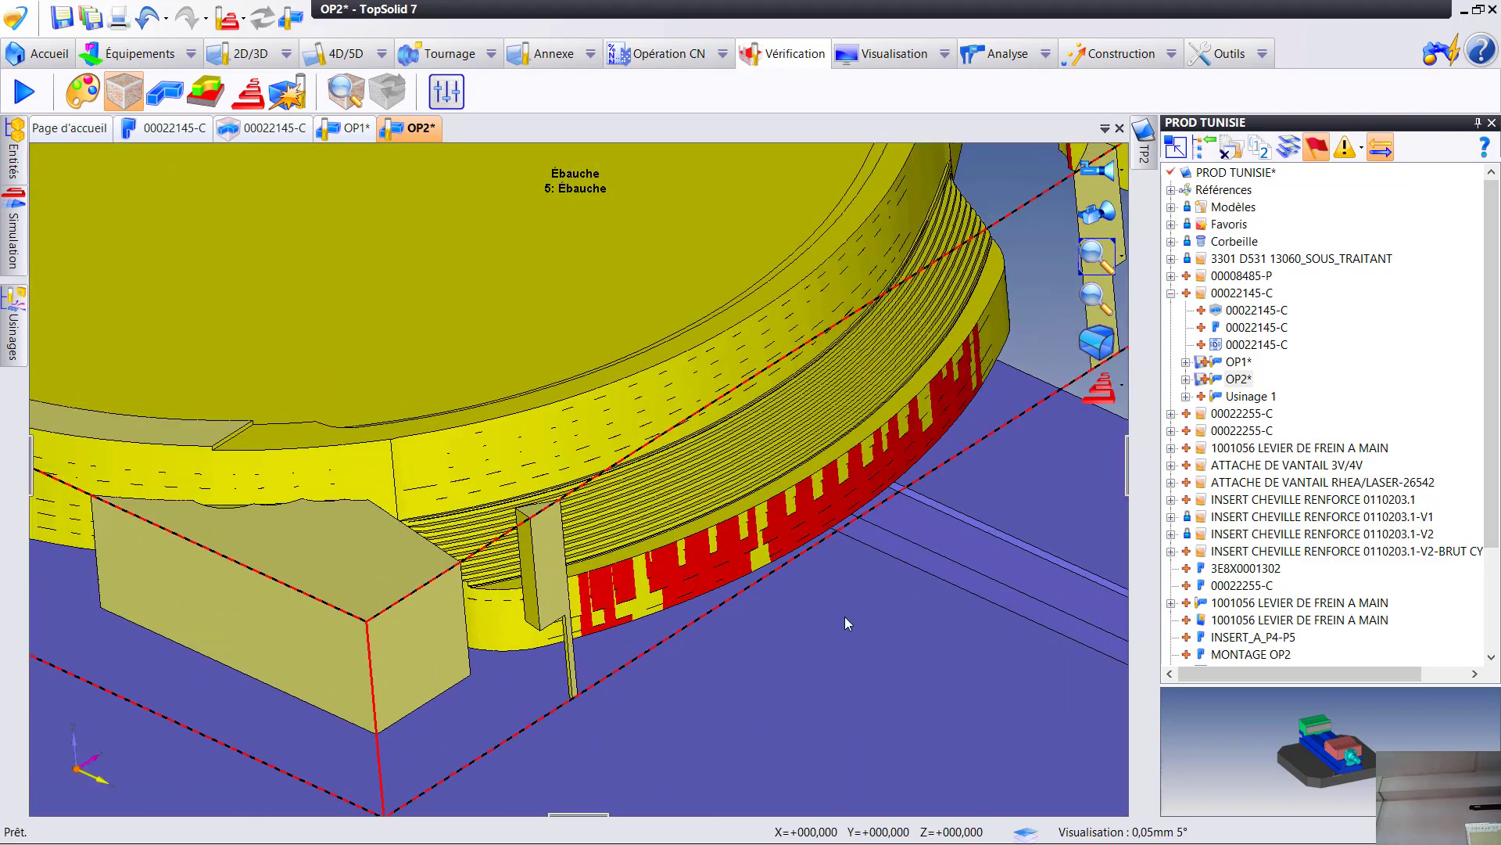
click(205, 92)
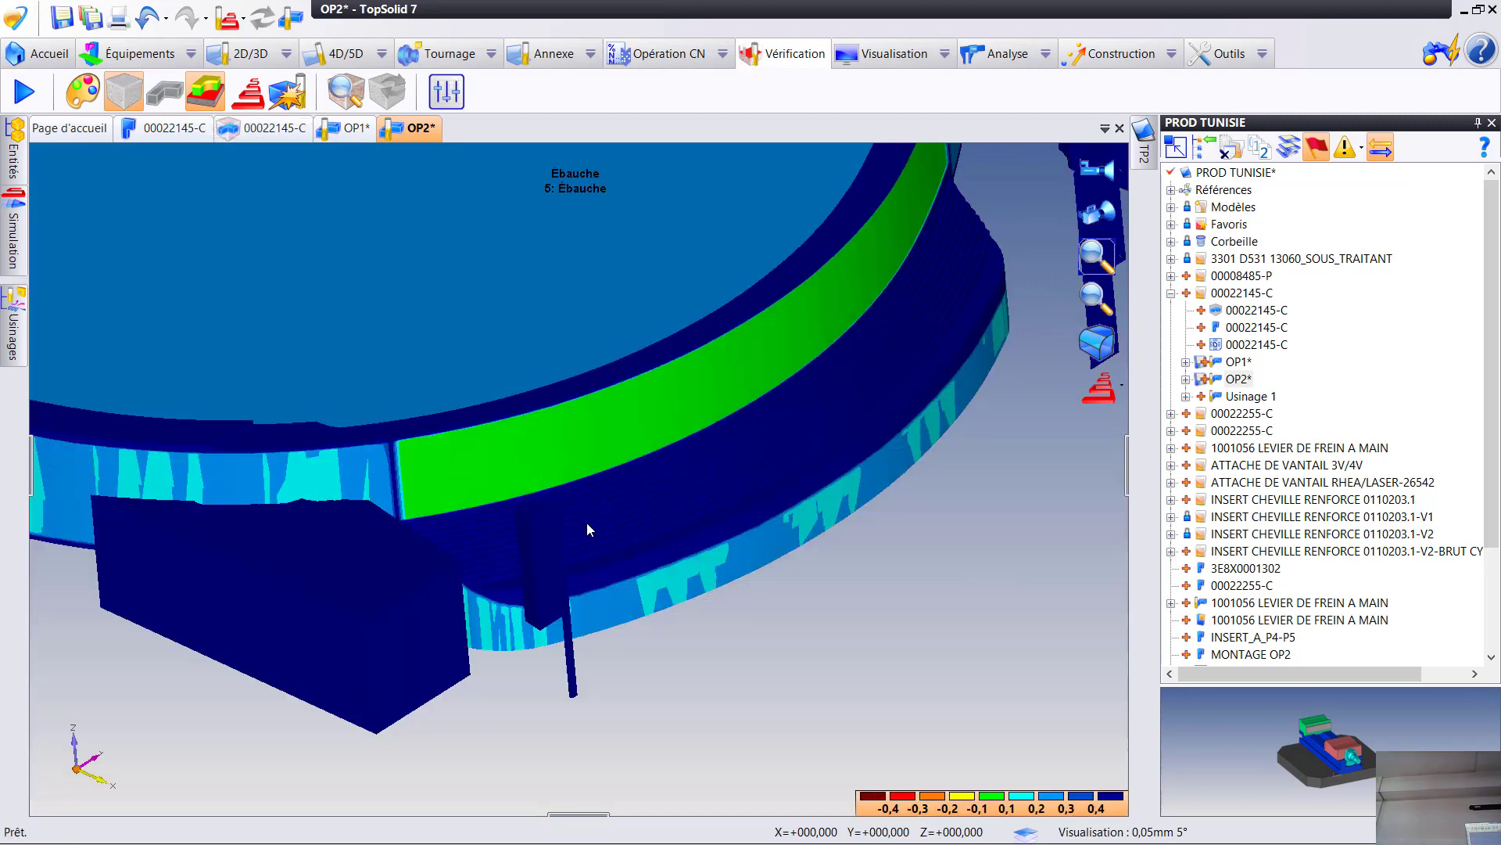
mouse_move(589, 524)
middle_down()
mouse_move(634, 527)
mouse_move(639, 557)
mouse_move(595, 547)
middle_up()
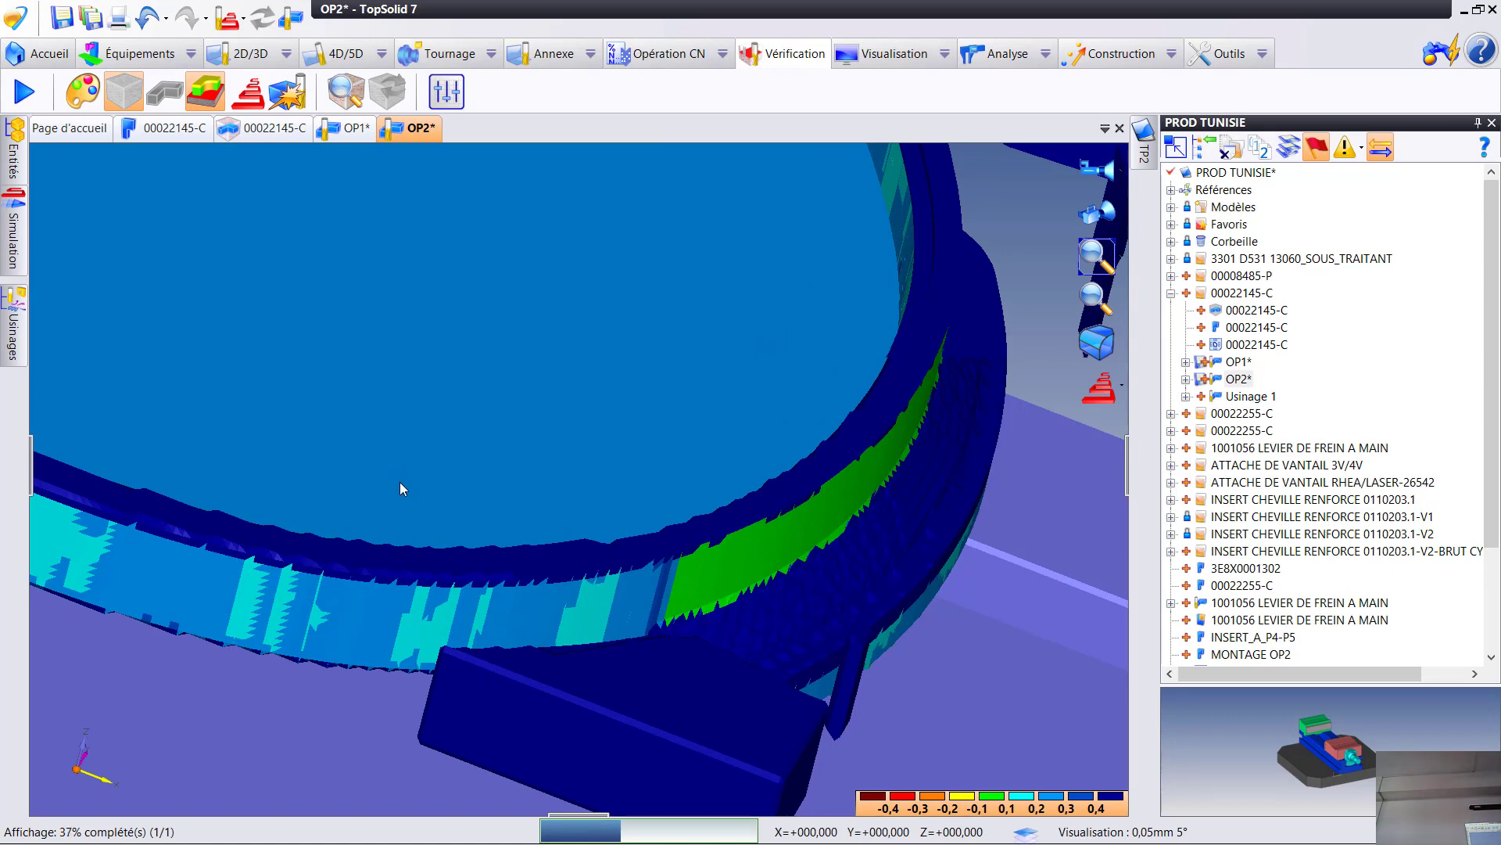
mouse_move(334, 399)
middle_down()
mouse_move(288, 336)
mouse_move(208, 284)
middle_up()
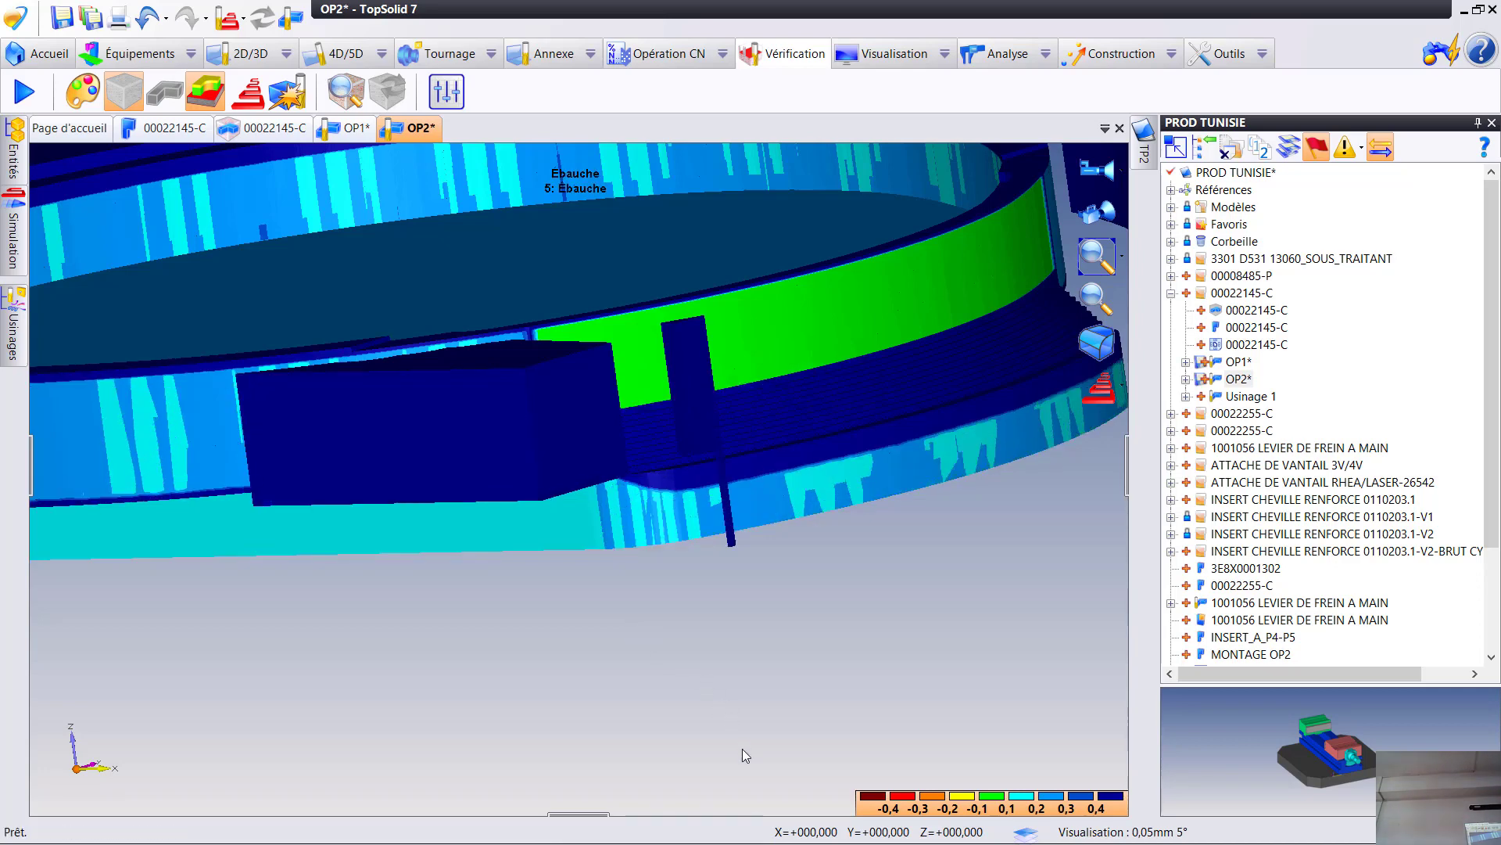
right_click(757, 725)
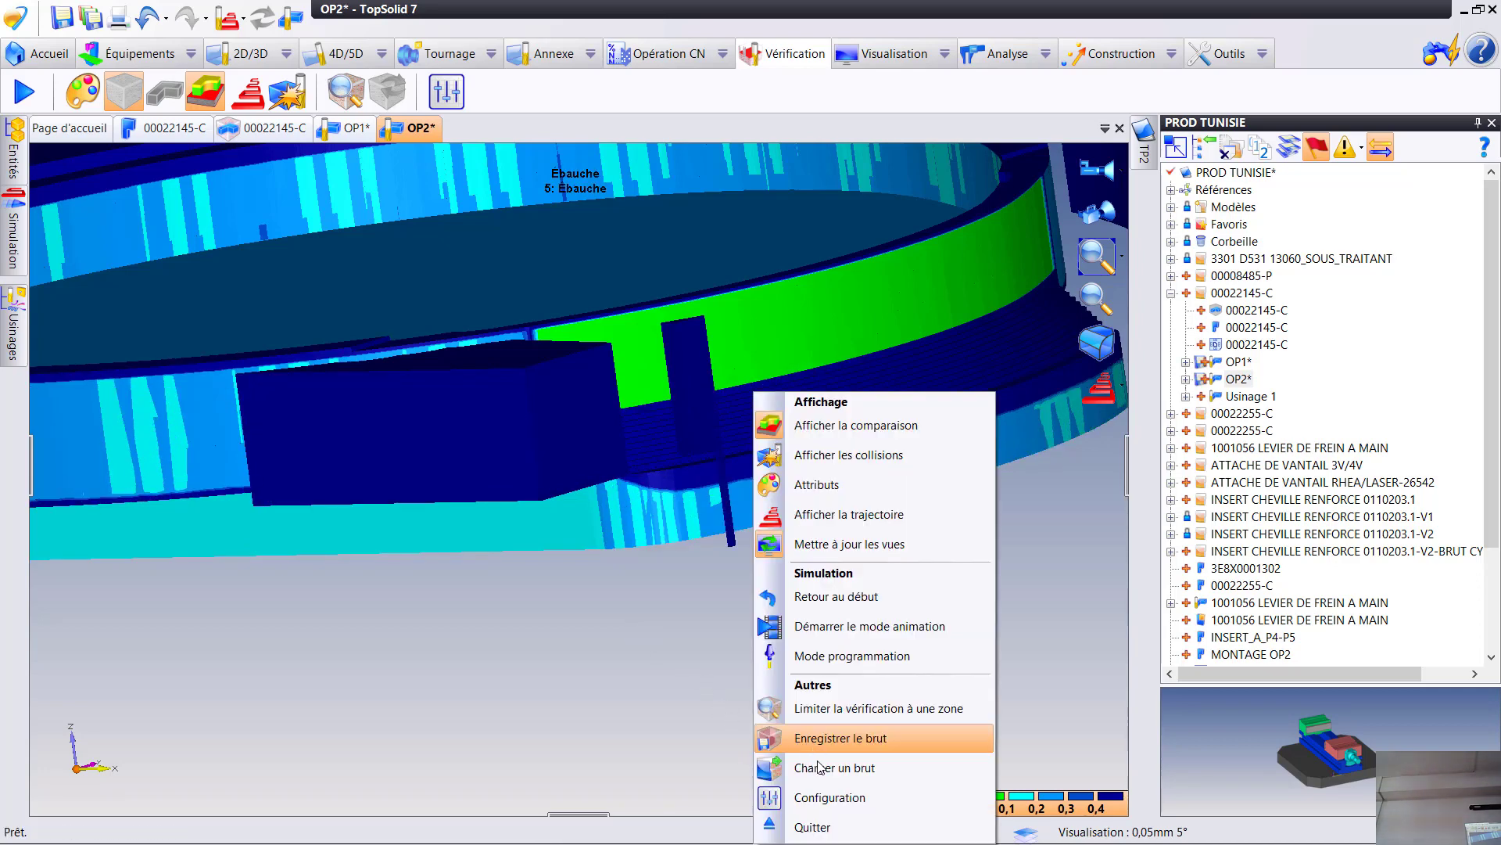
click(790, 825)
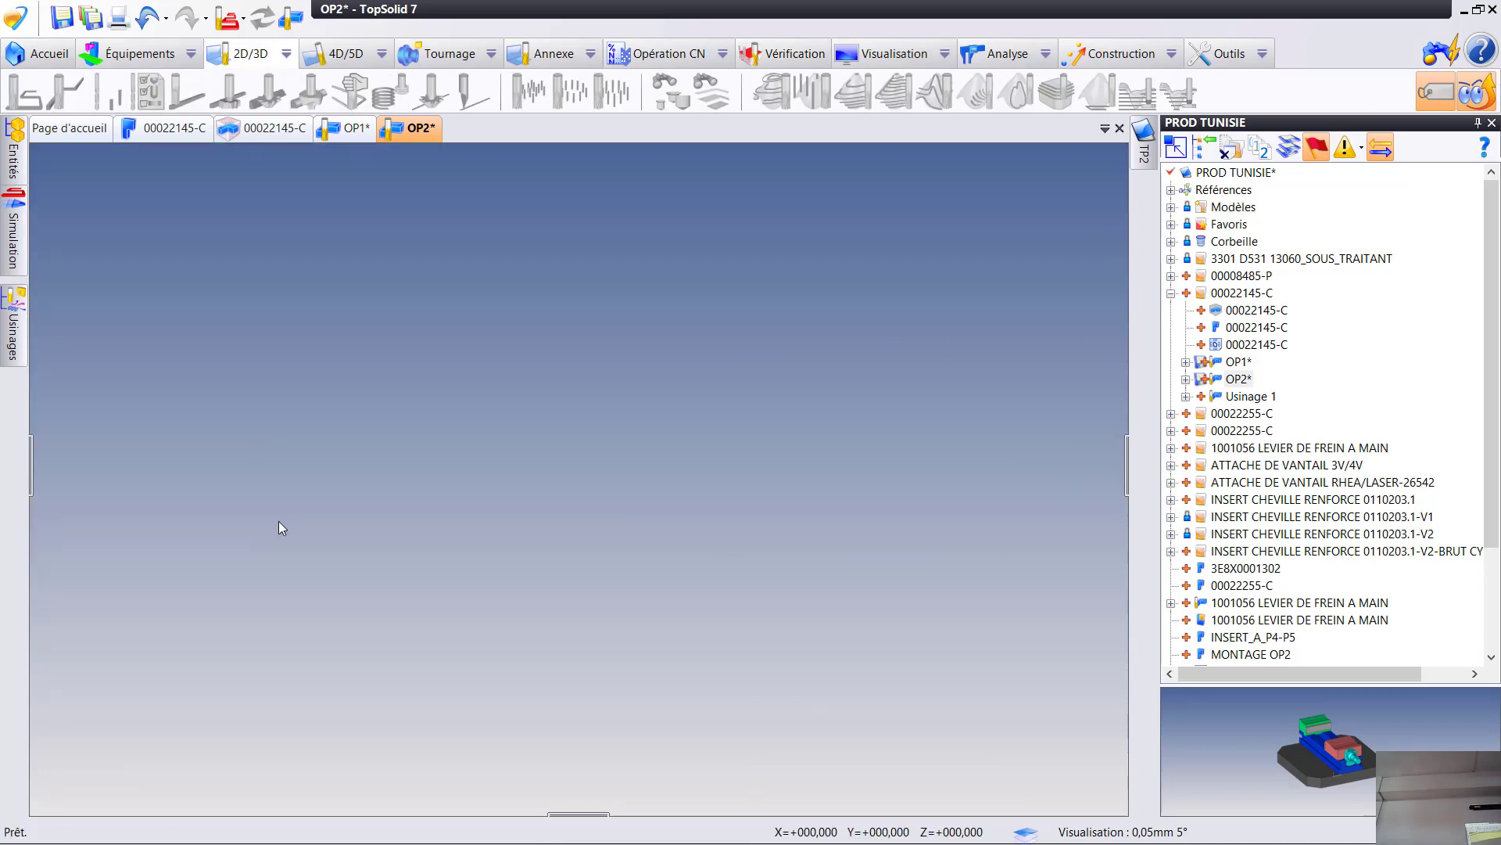